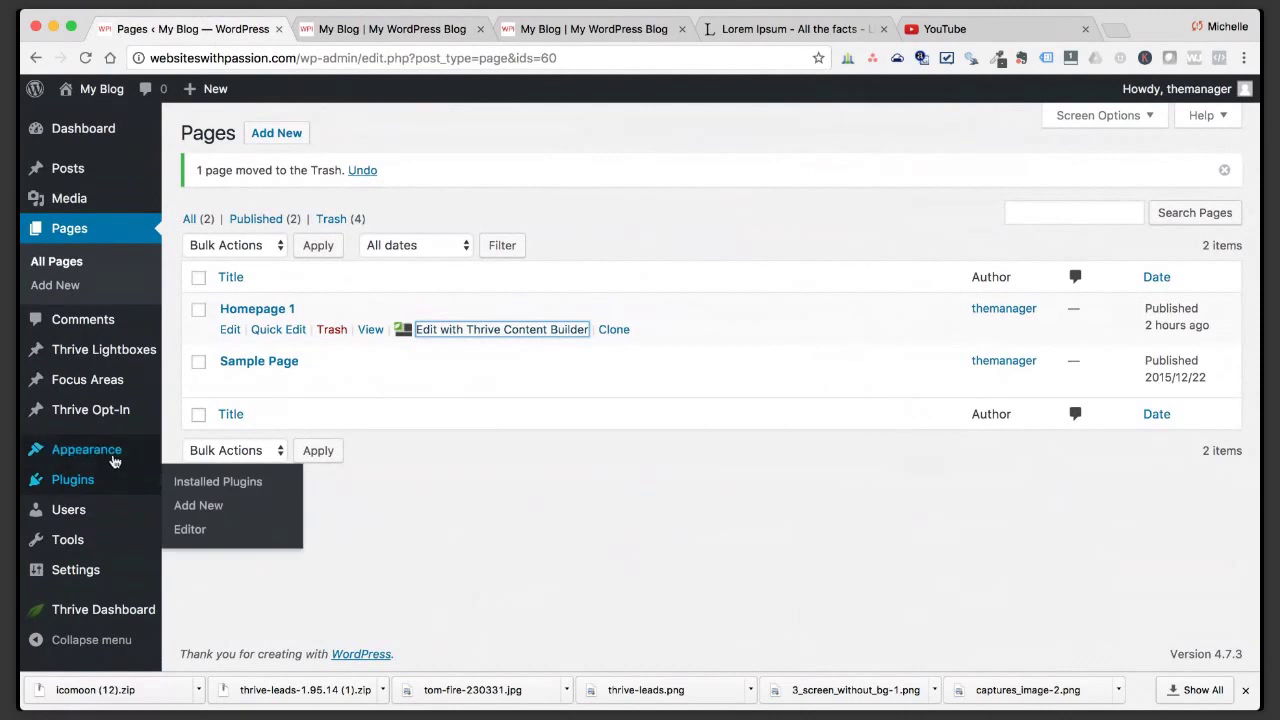
# Review the site's installed themes and then its list of installed plugins.
pyautogui.click(195, 452)
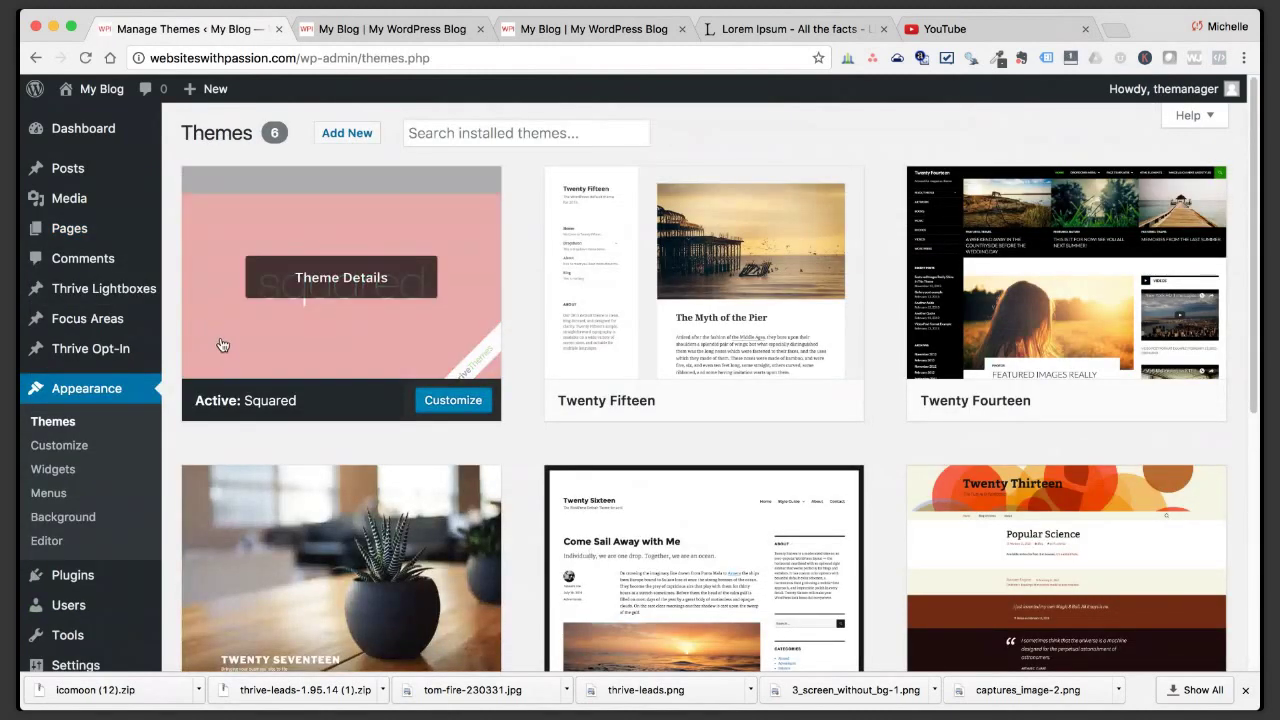
pyautogui.scroll(-3, 222, 345)
pyautogui.moveTo(57, 489)
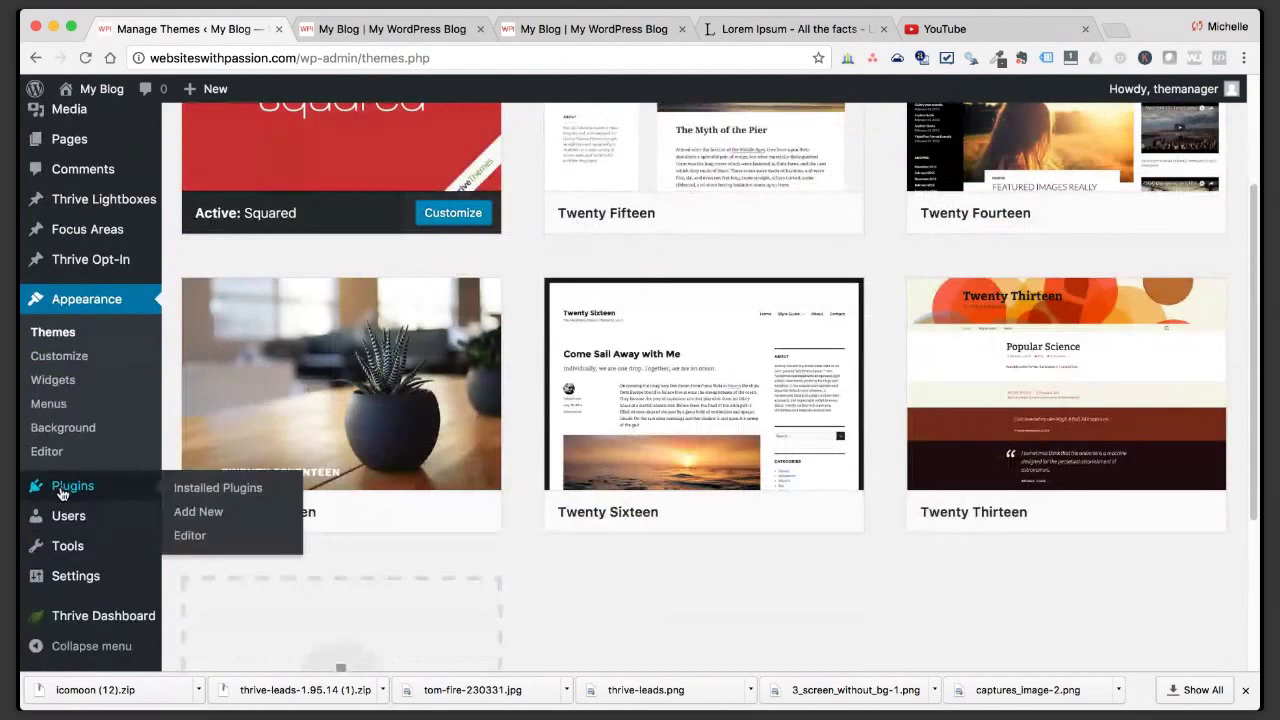
pyautogui.click(211, 489)
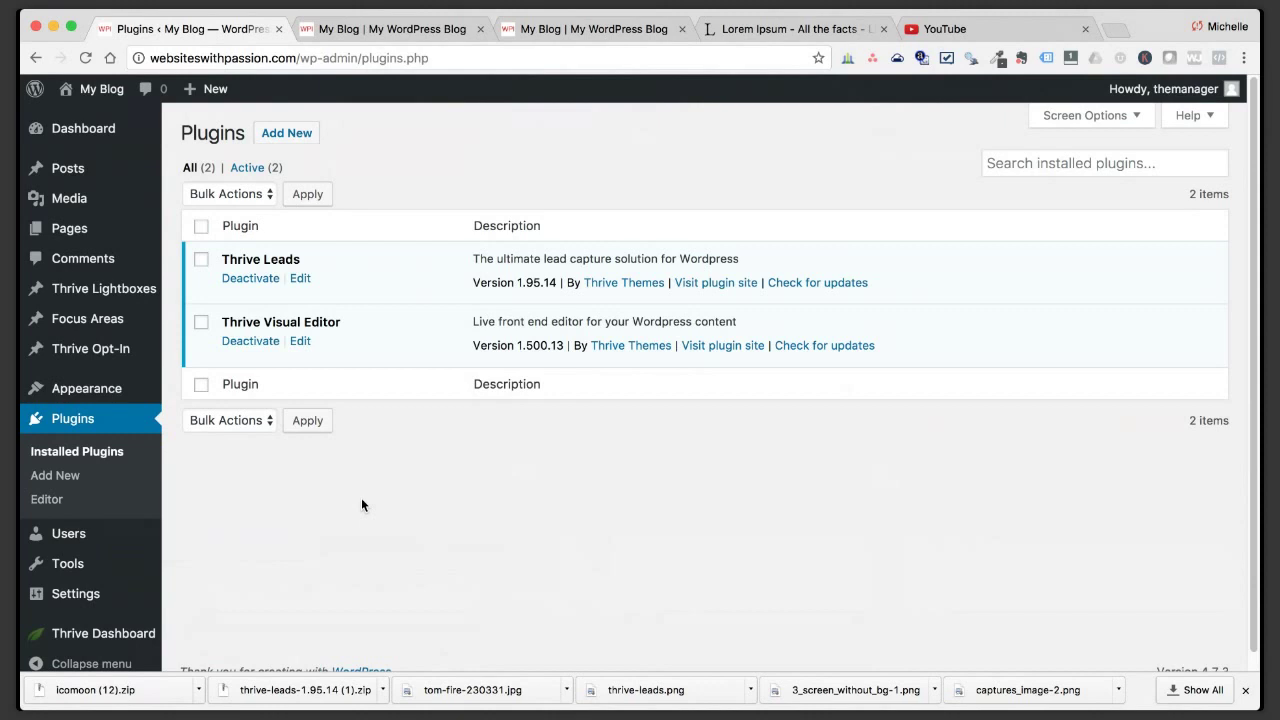
pyautogui.scroll(-1, 361, 499)
# Open the Thrive Dashboard and look over its installed products and Thrive features.
pyautogui.moveTo(104, 625)
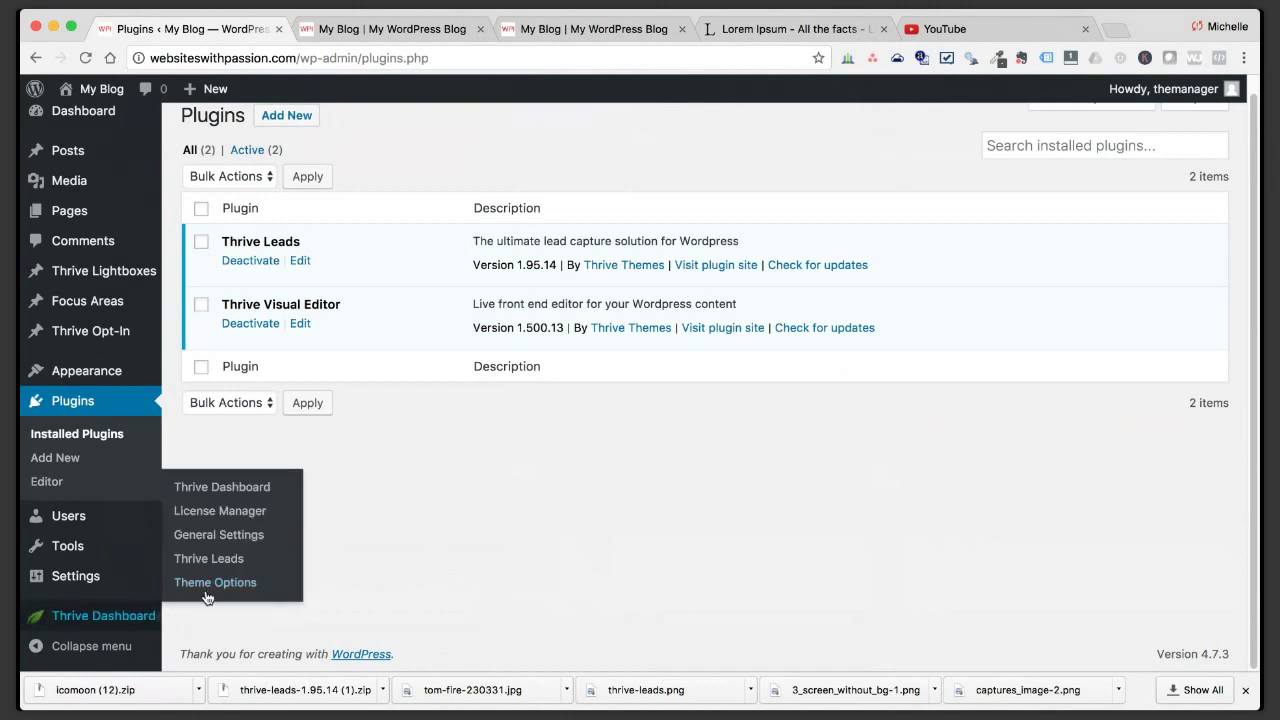
pyautogui.click(242, 492)
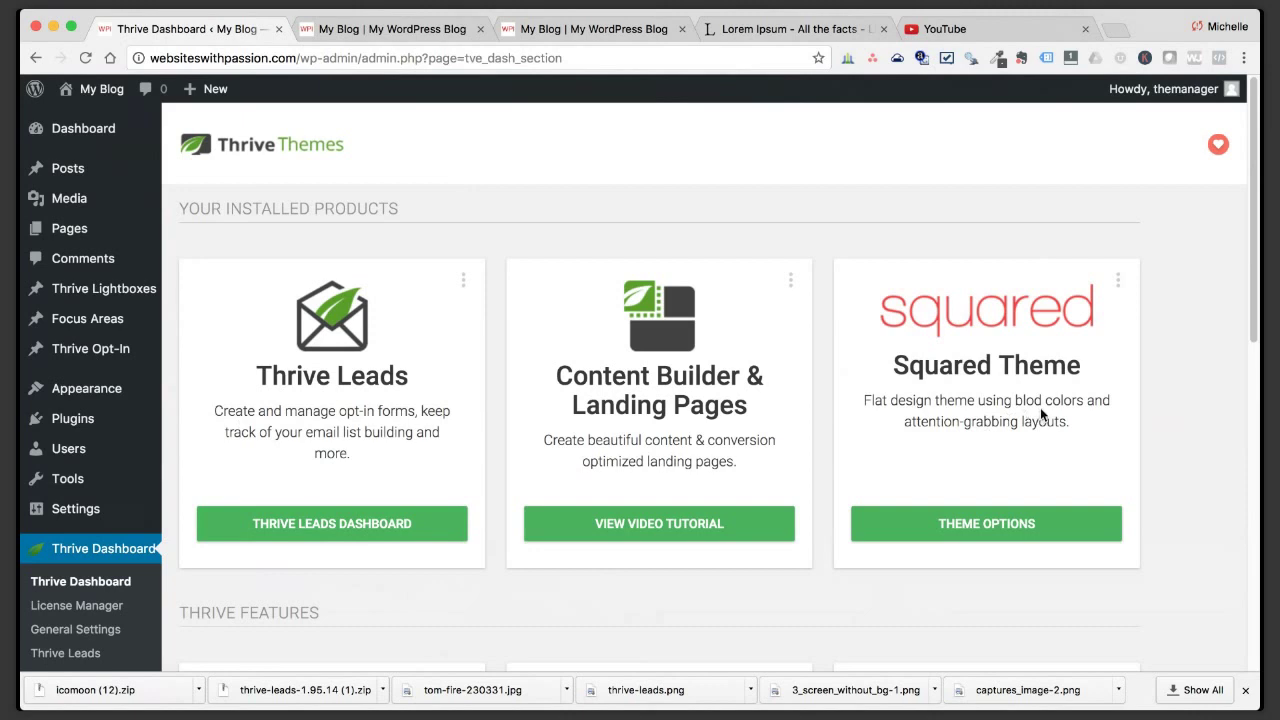
pyautogui.scroll(-6, 1050, 420)
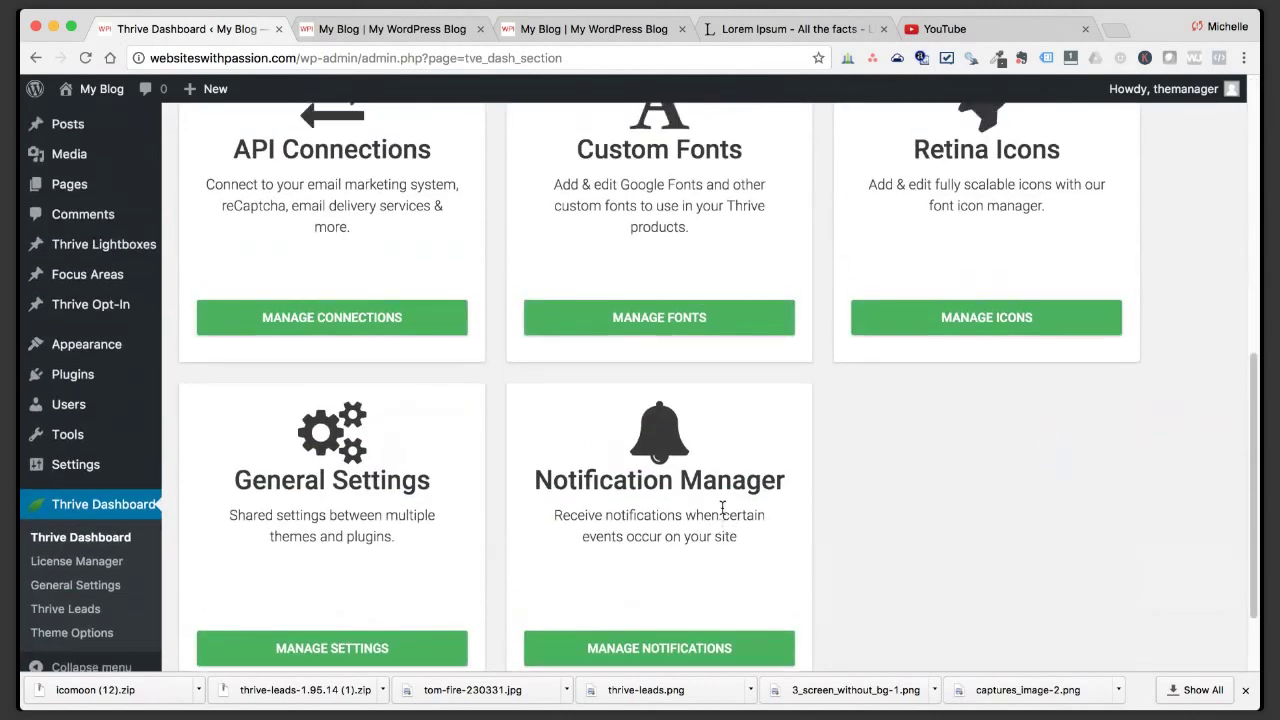
pyautogui.scroll(1, 722, 508)
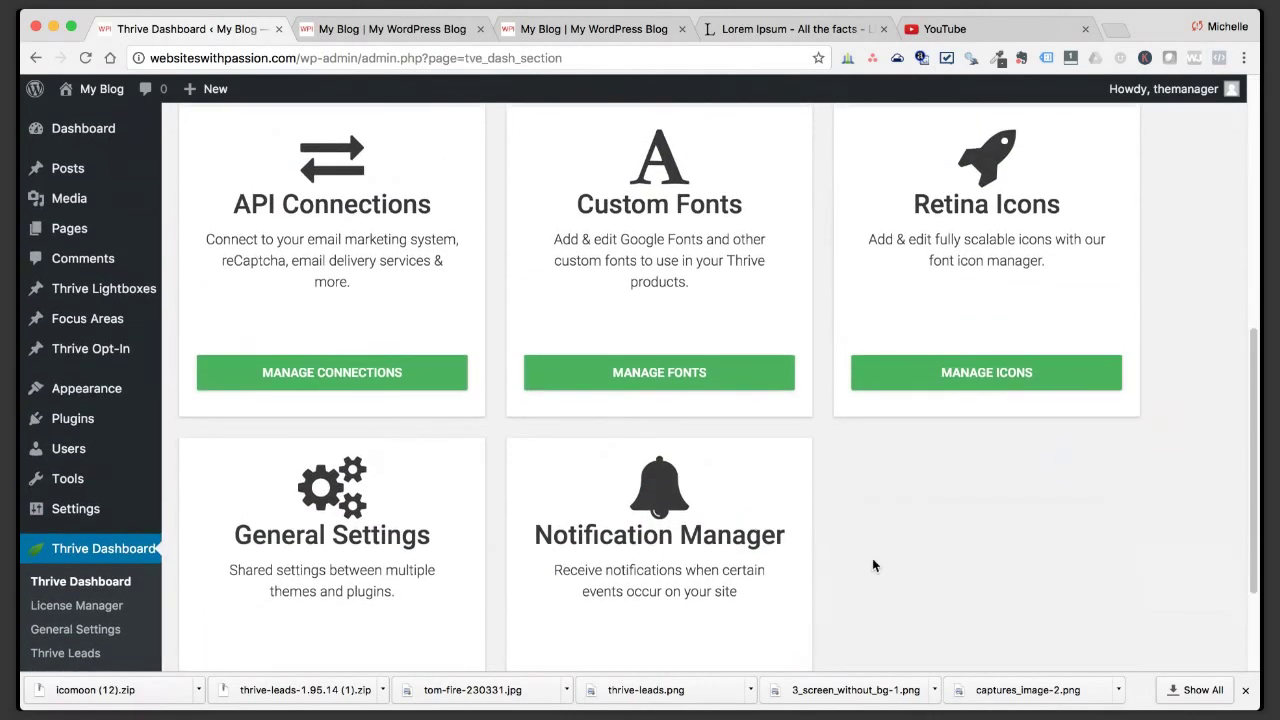
pyautogui.scroll(5, 885, 559)
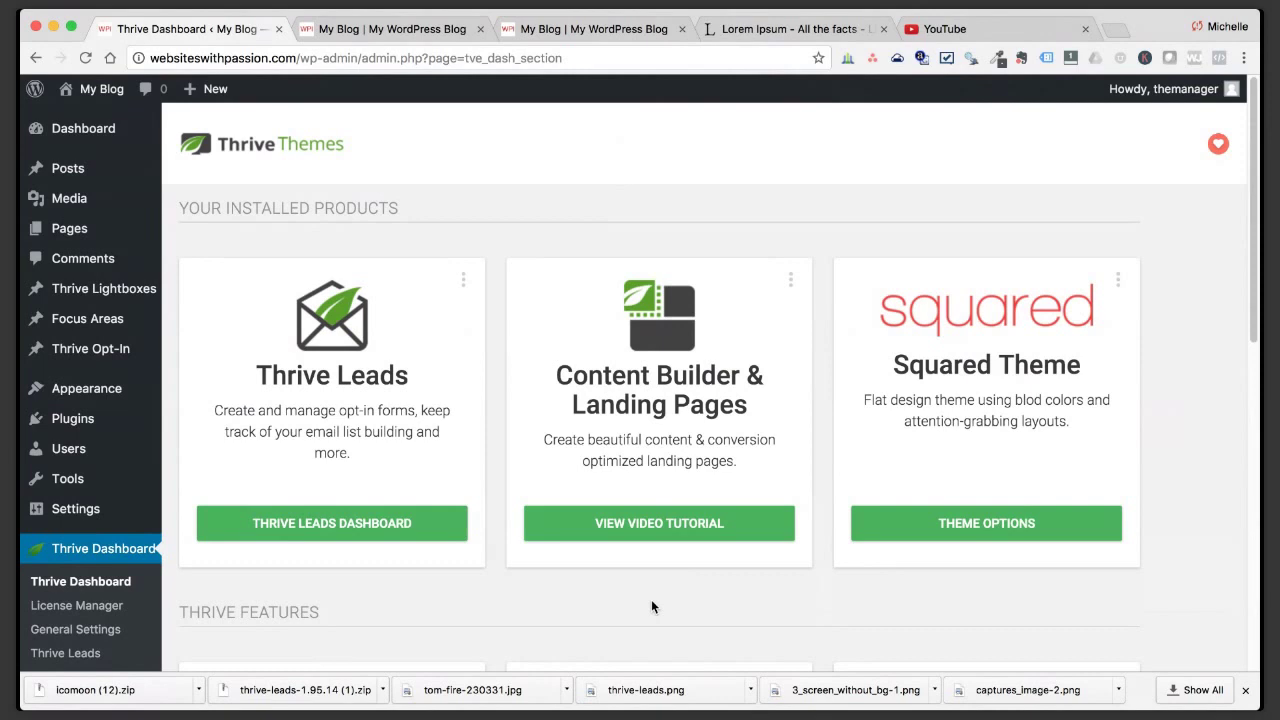
# Open the Squared Theme's page templates settings and find the list of page templates.
pyautogui.click(1118, 280)
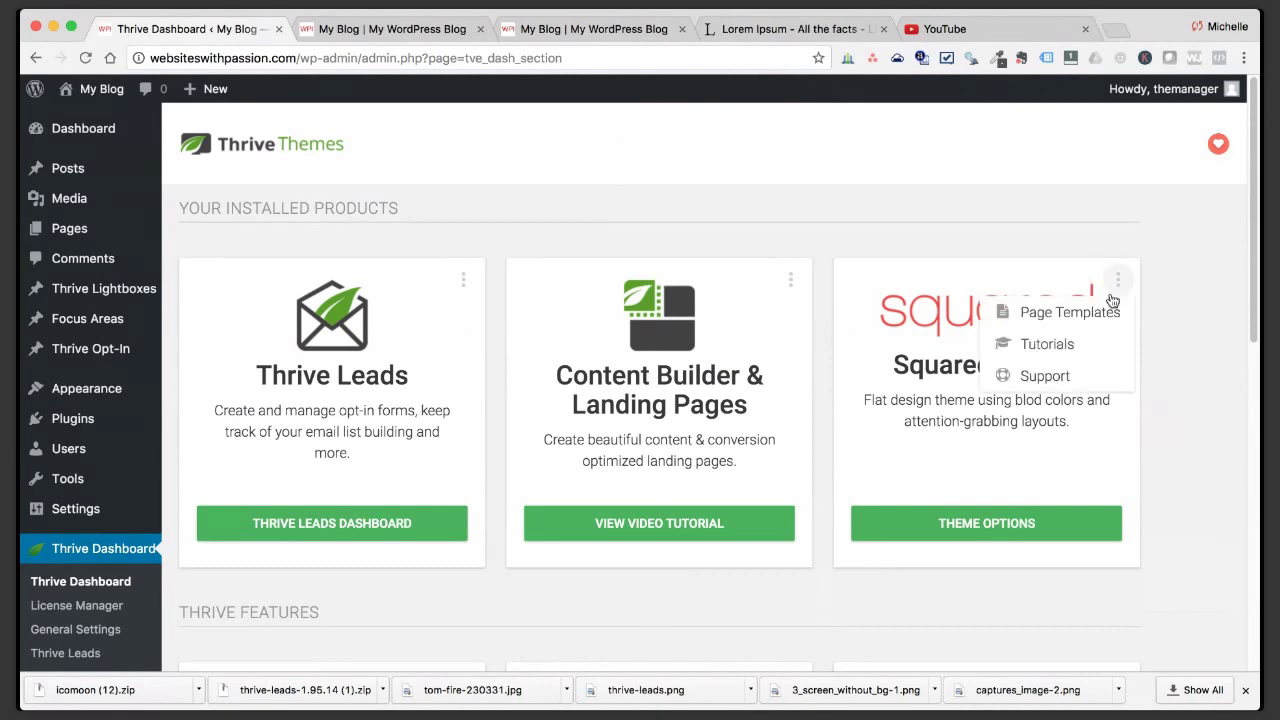
pyautogui.click(1118, 282)
pyautogui.click(1118, 282)
pyautogui.click(1113, 315)
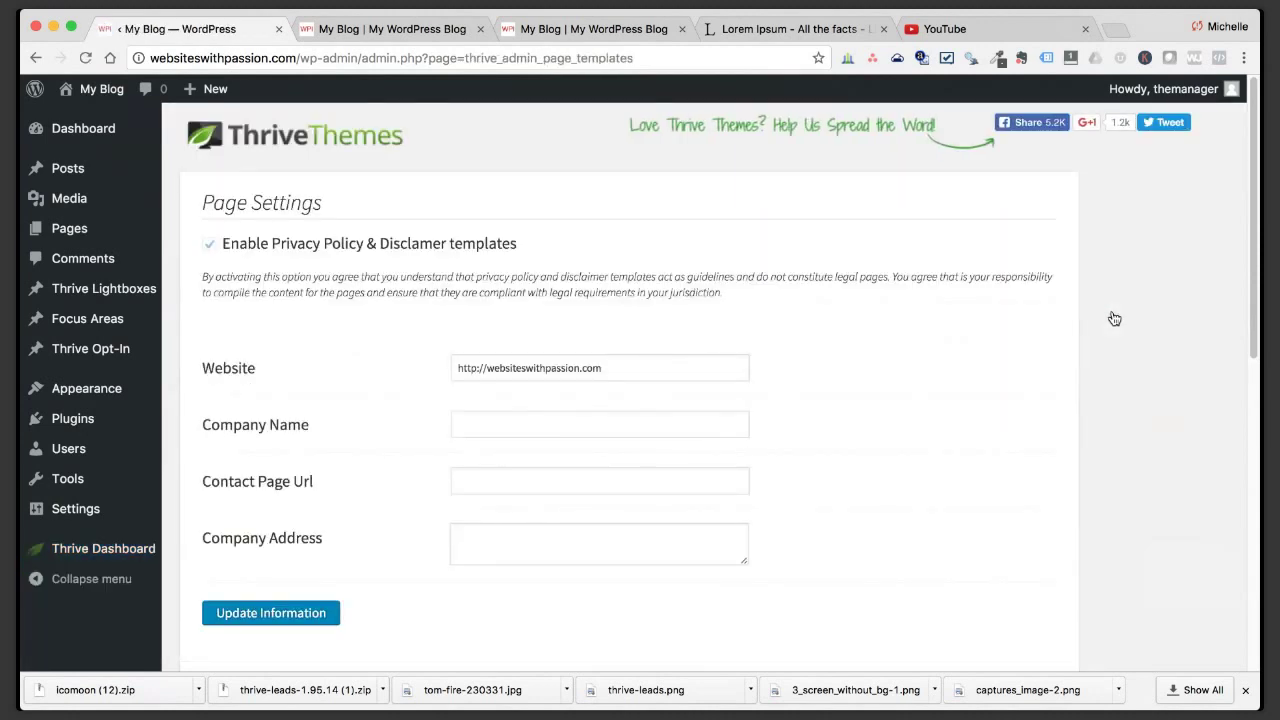
pyautogui.scroll(-5, 790, 326)
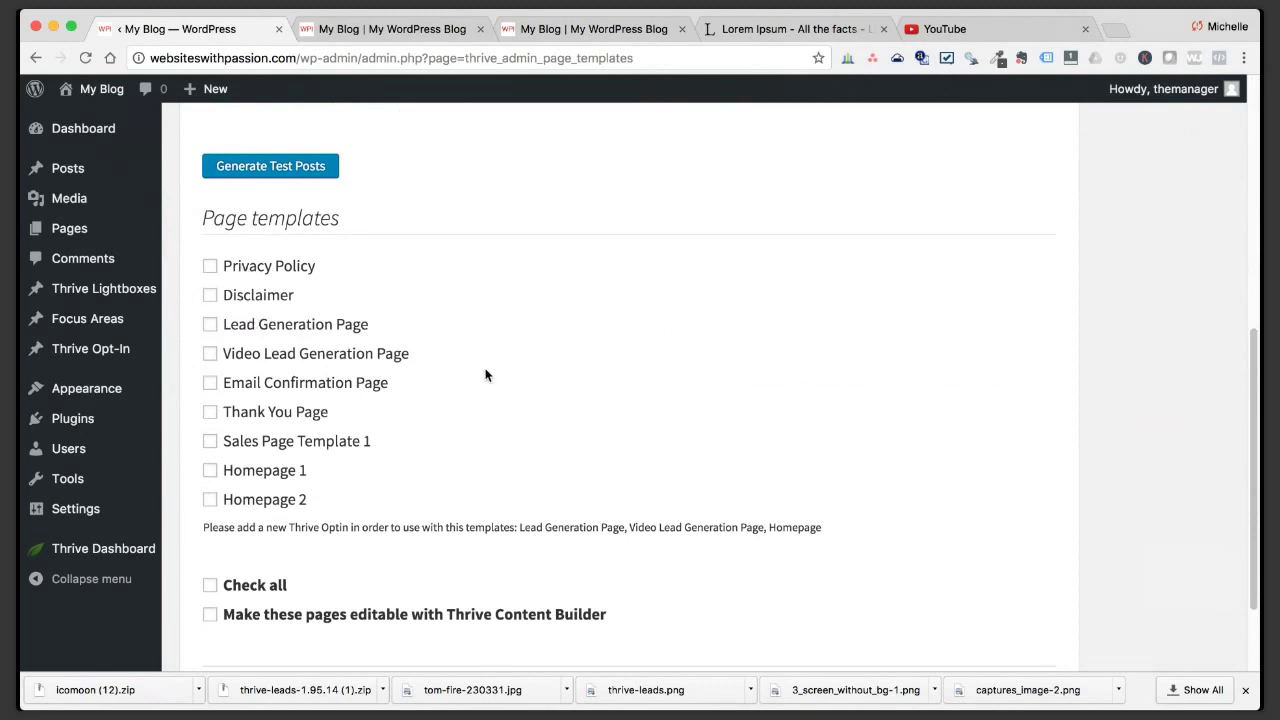
# Generate a page from the Homepage 1 template, making it editable with Thrive Content Builder.
pyautogui.click(211, 472)
pyautogui.scroll(-1, 440, 419)
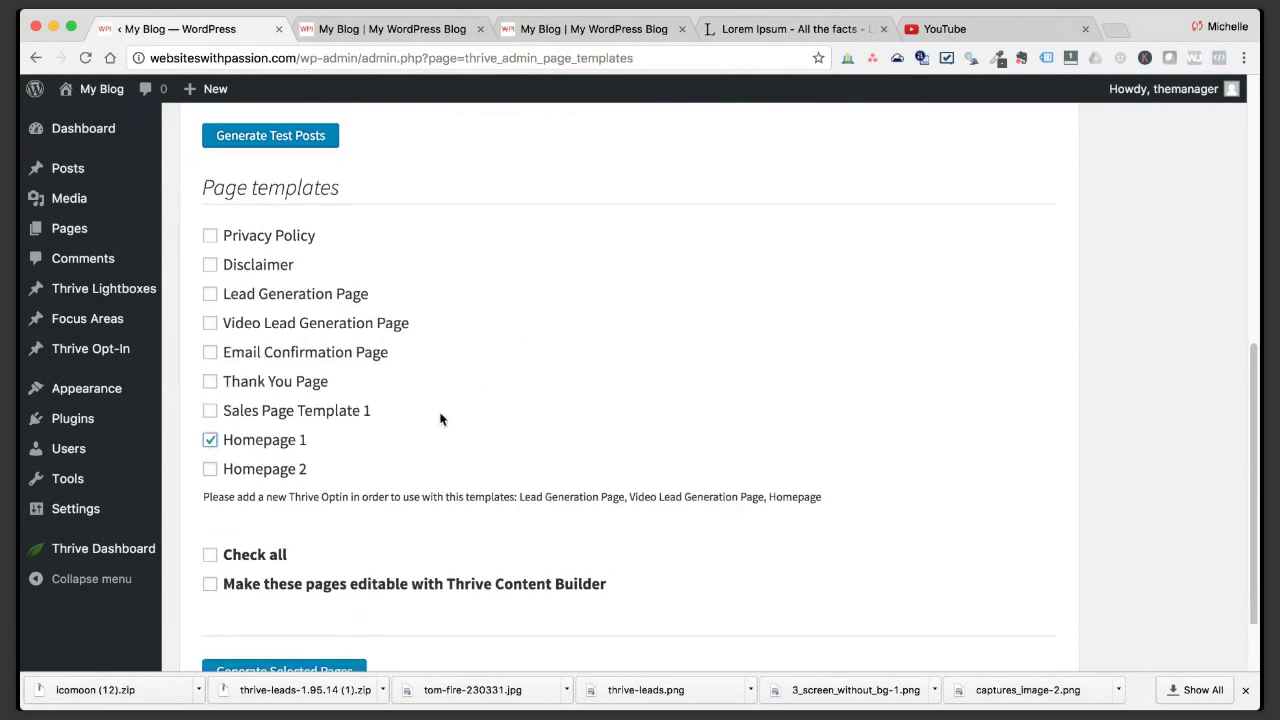
pyautogui.scroll(-1, 312, 525)
pyautogui.click(212, 554)
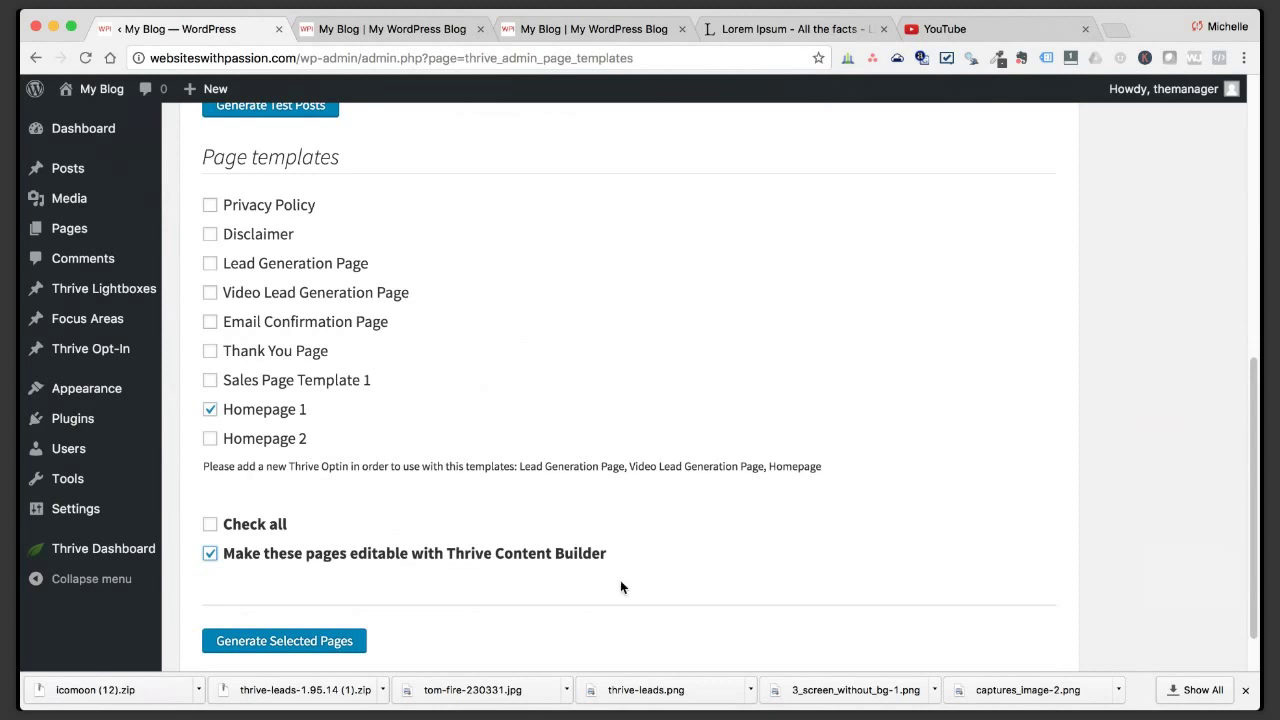
pyautogui.click(299, 642)
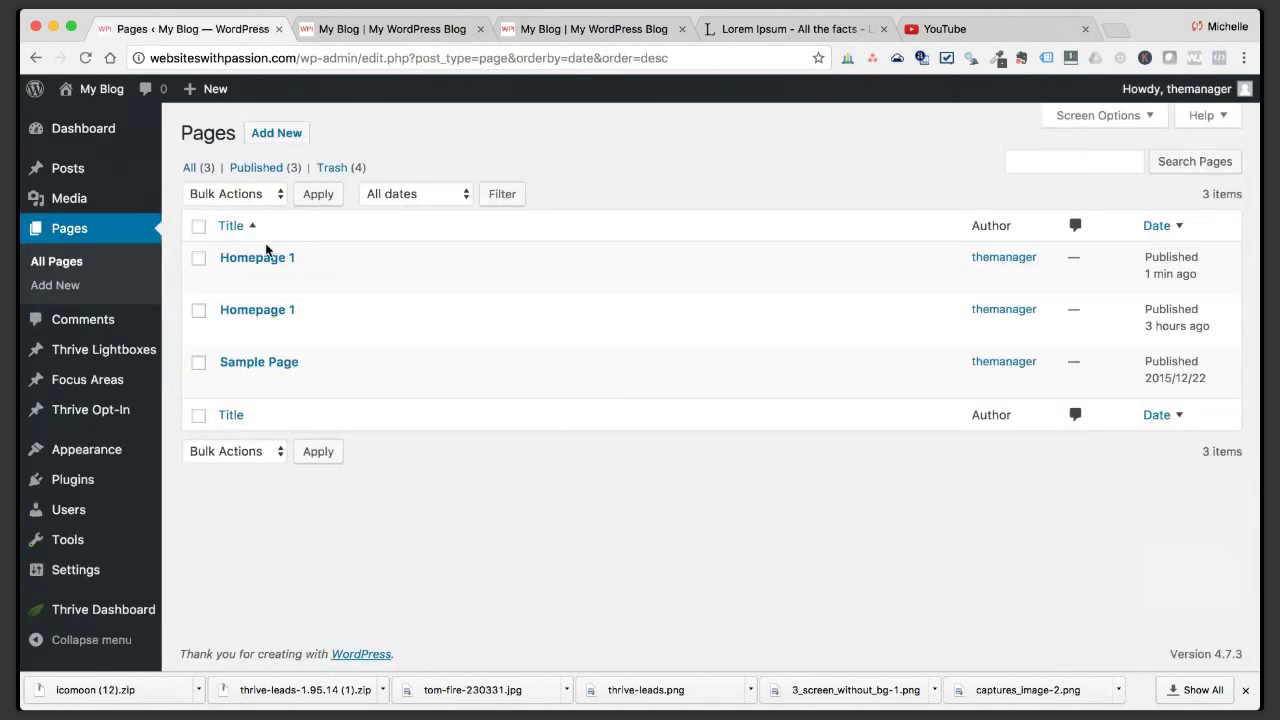
# Open the newly generated Homepage 1 page and launch it in Thrive Content Builder.
pyautogui.click(272, 263)
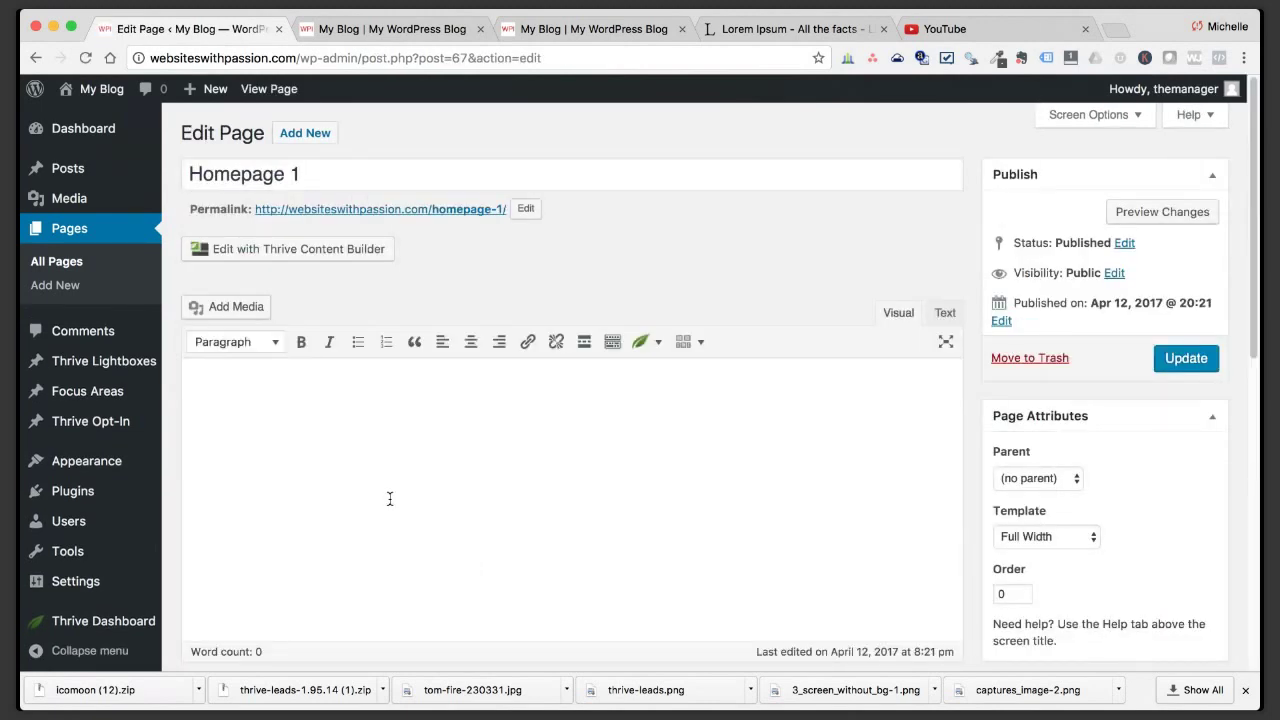
pyautogui.scroll(-5, 255, 330)
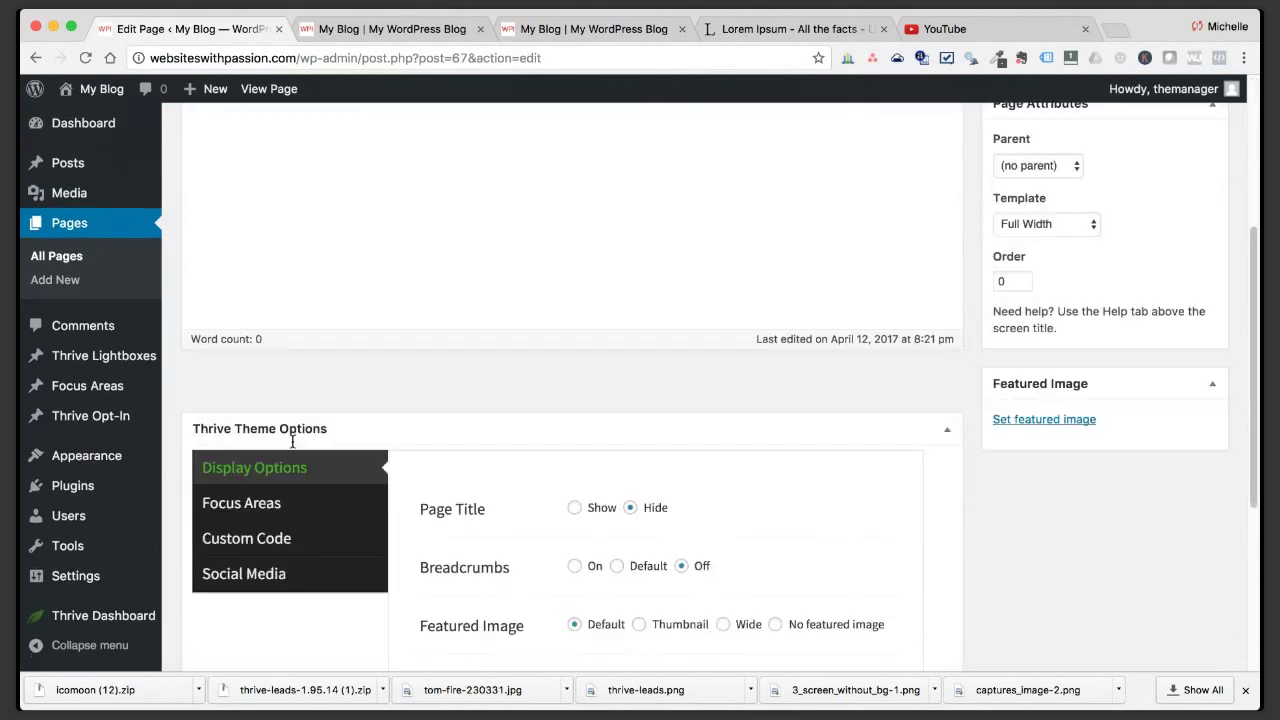
pyautogui.scroll(3, 291, 440)
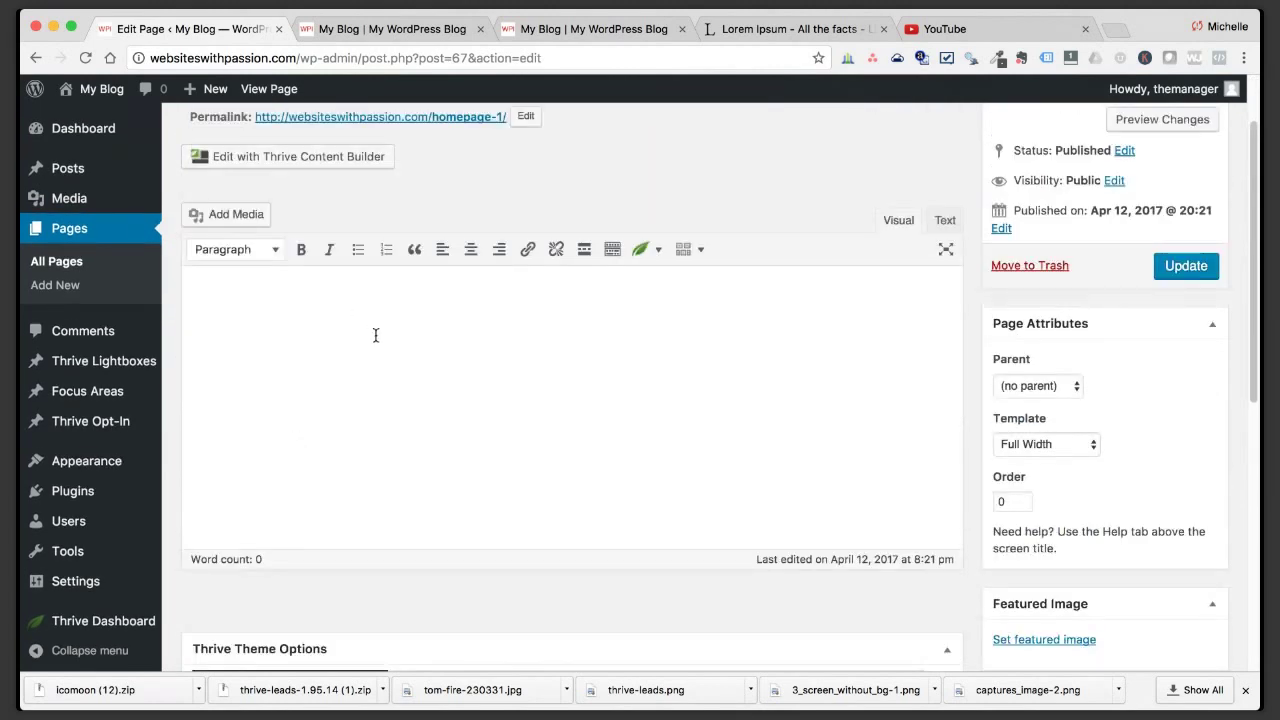
pyautogui.scroll(1, 384, 373)
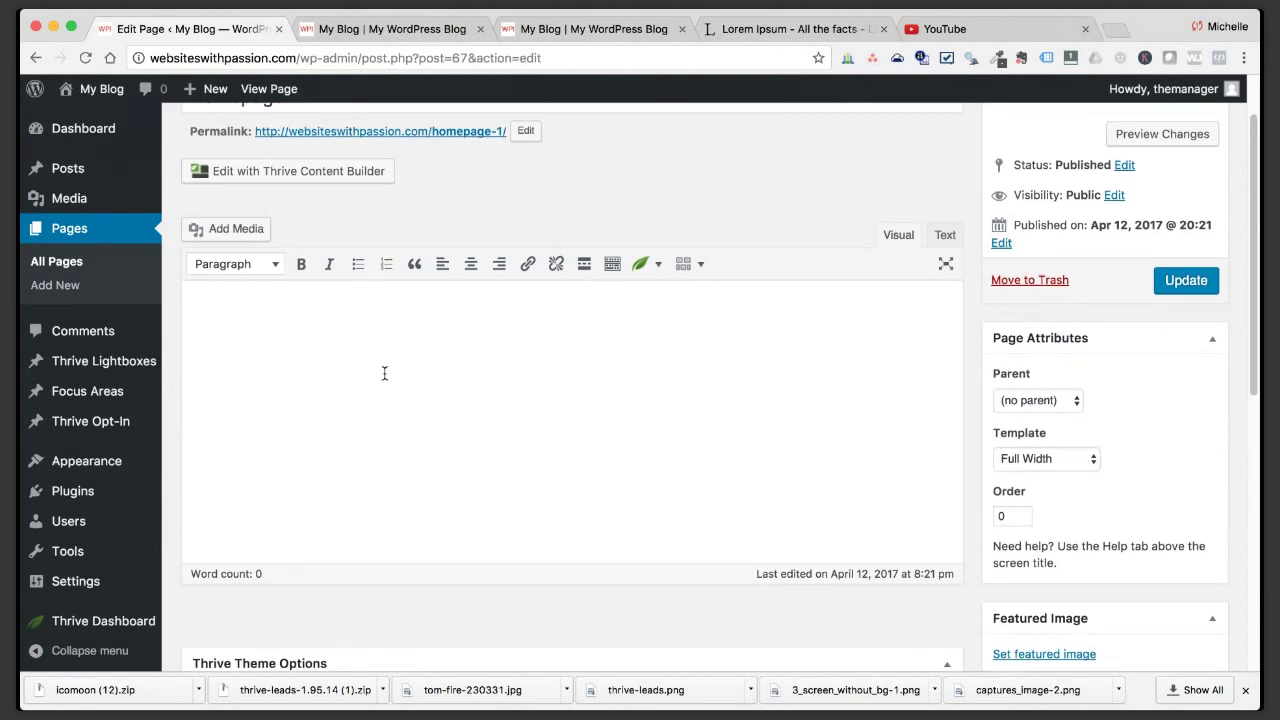
pyautogui.scroll(1, 384, 372)
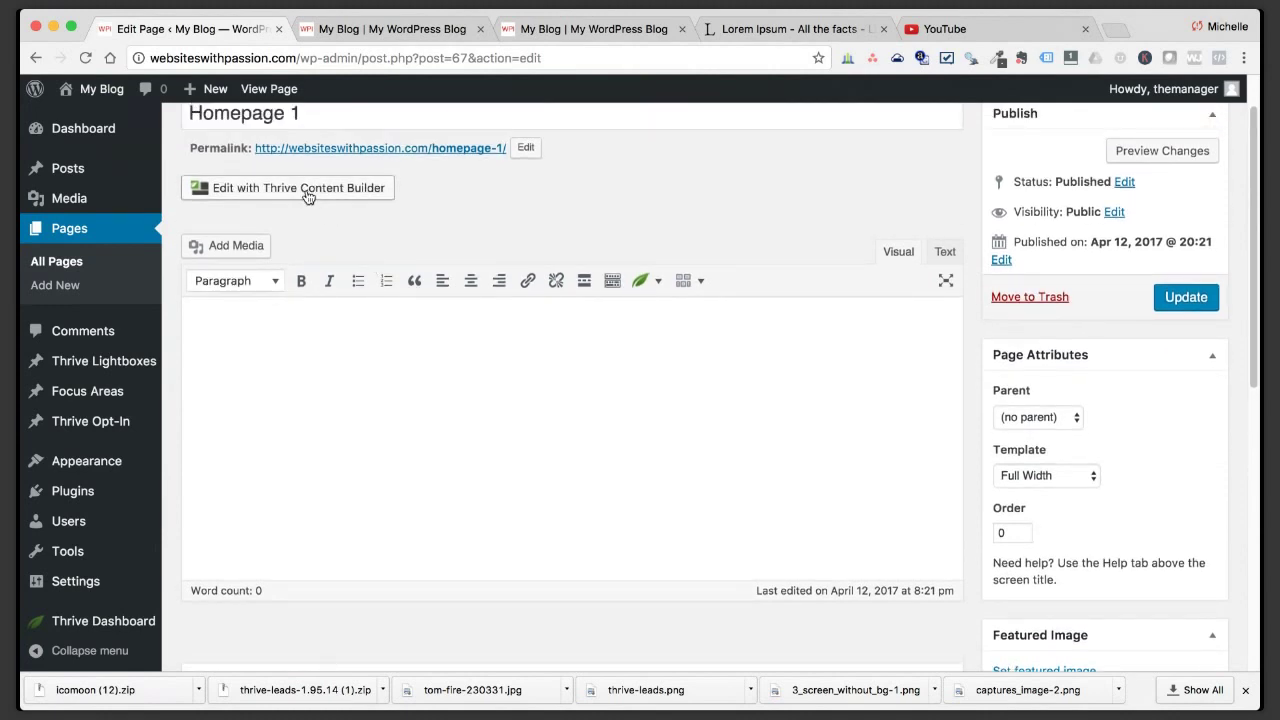
pyautogui.scroll(3, 368, 416)
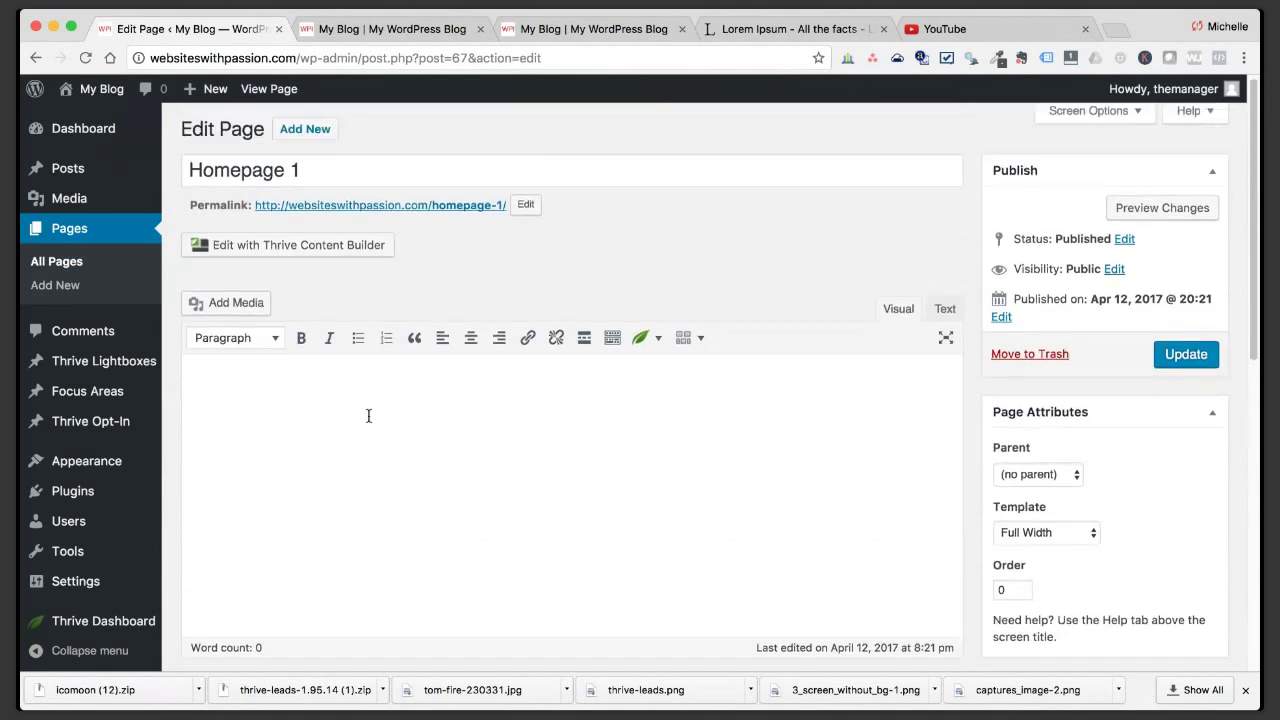
pyautogui.click(294, 250)
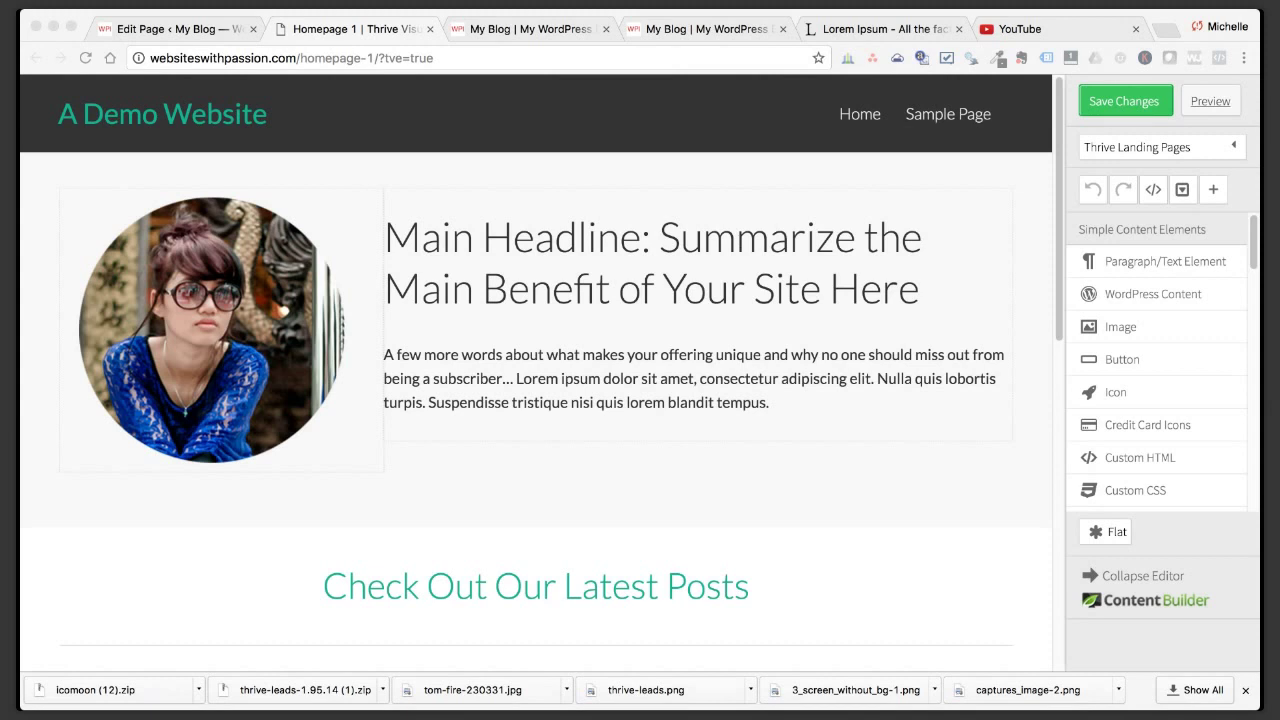
# Shrink the round portrait image beside the main headline to a size of about 197.
pyautogui.click(413, 498)
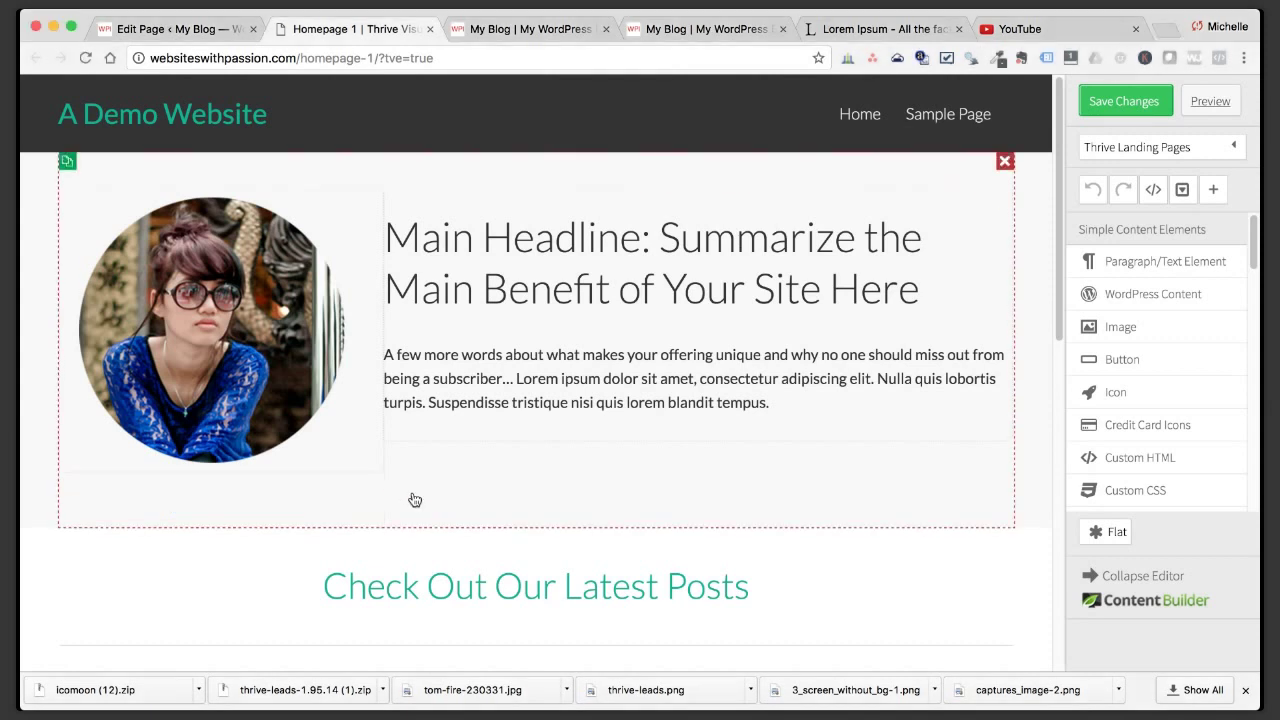
pyautogui.scroll(-5, 336, 558)
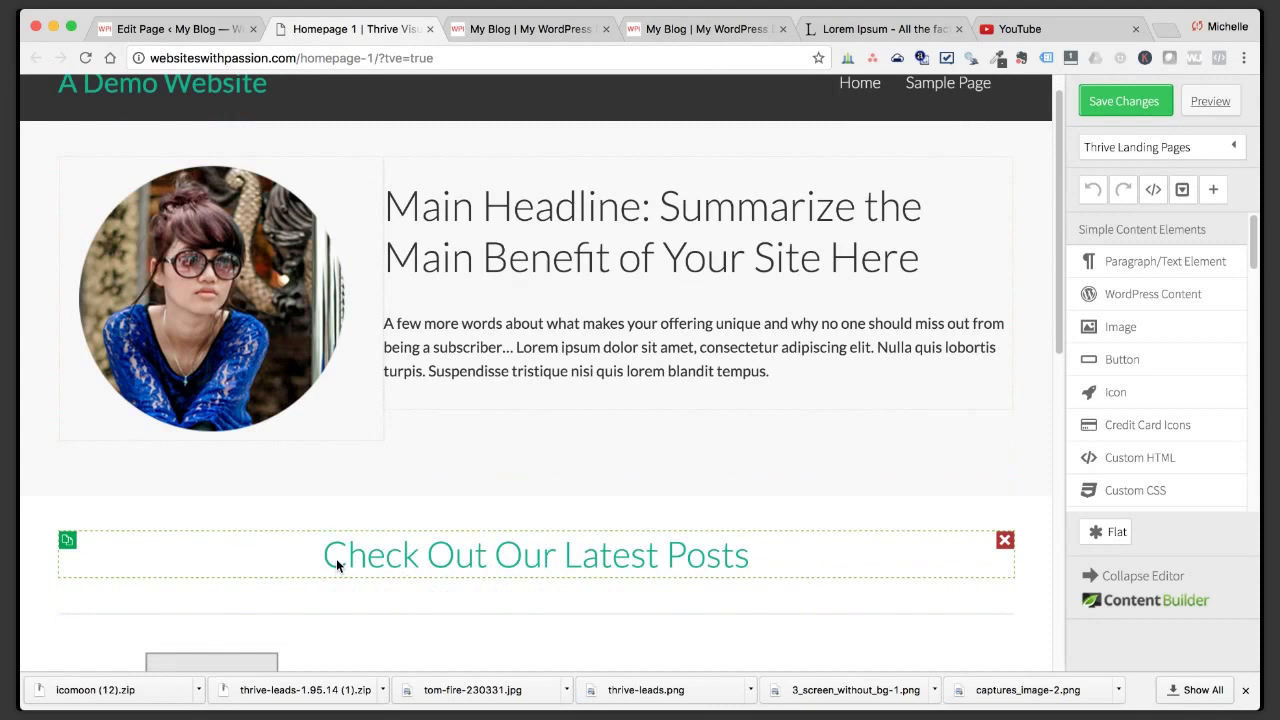
pyautogui.scroll(5, 336, 558)
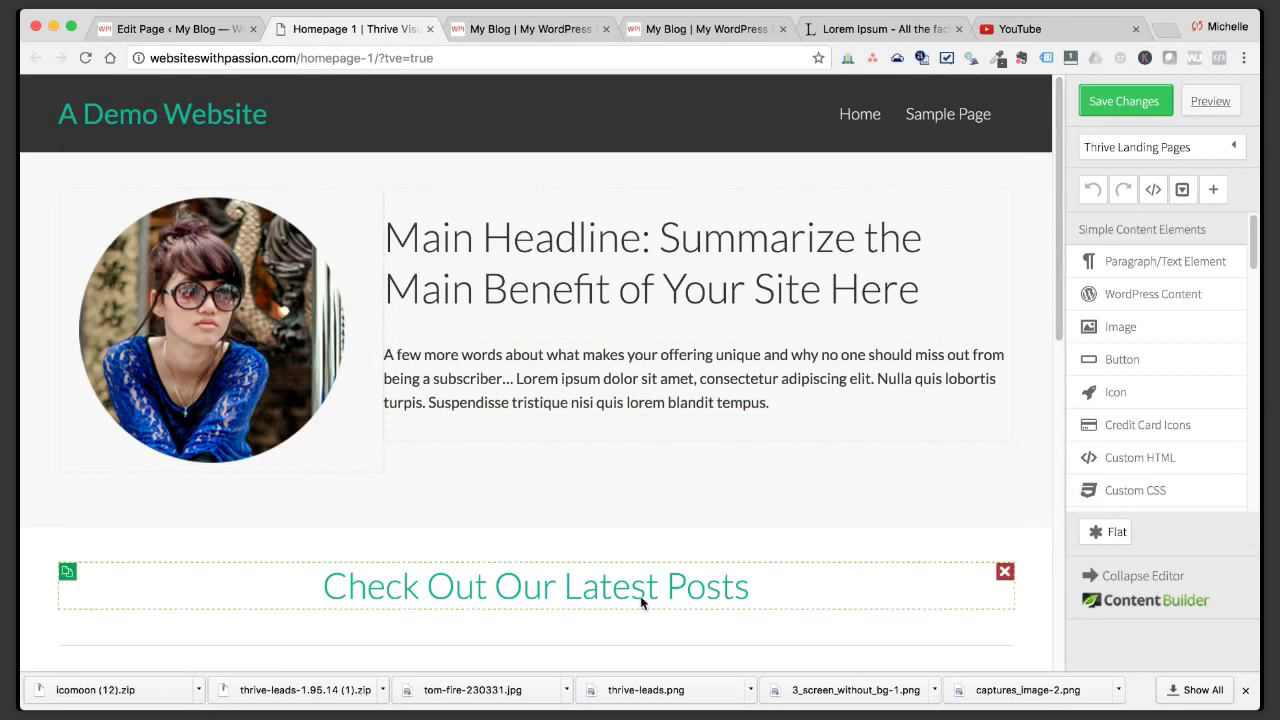
pyautogui.click(175, 368)
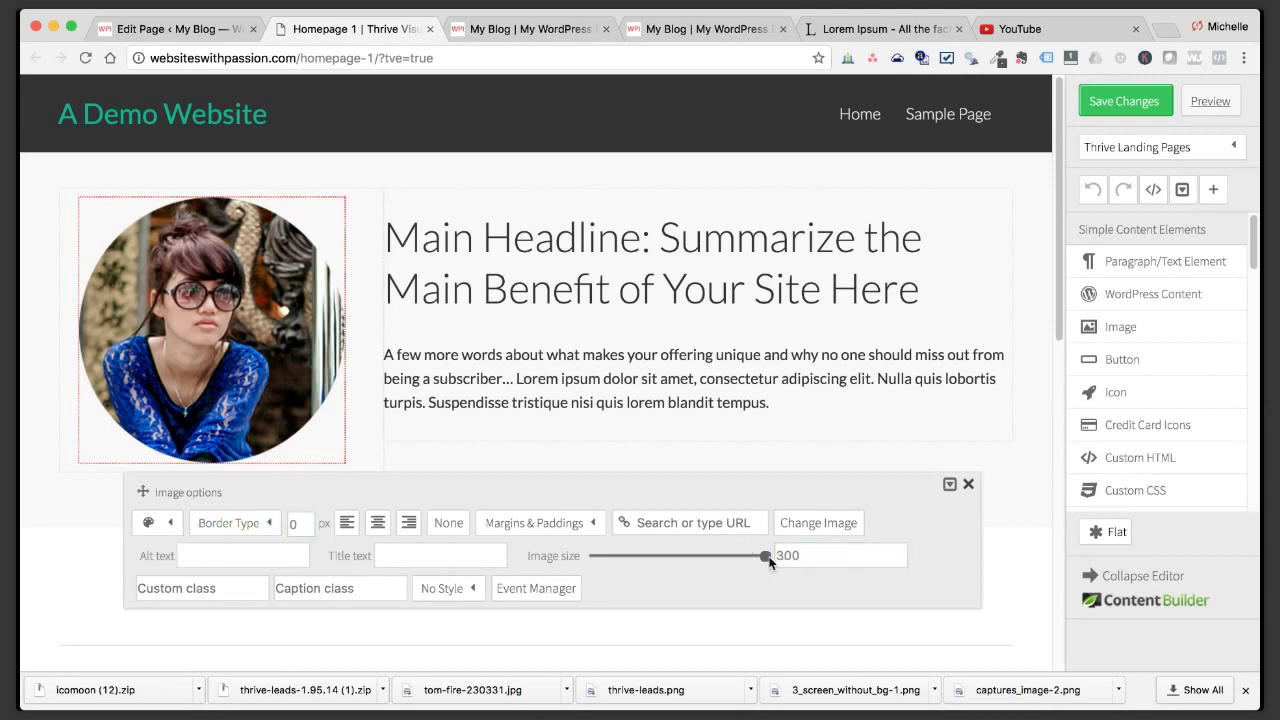
pyautogui.moveTo(767, 557); pyautogui.dragTo(704, 566)
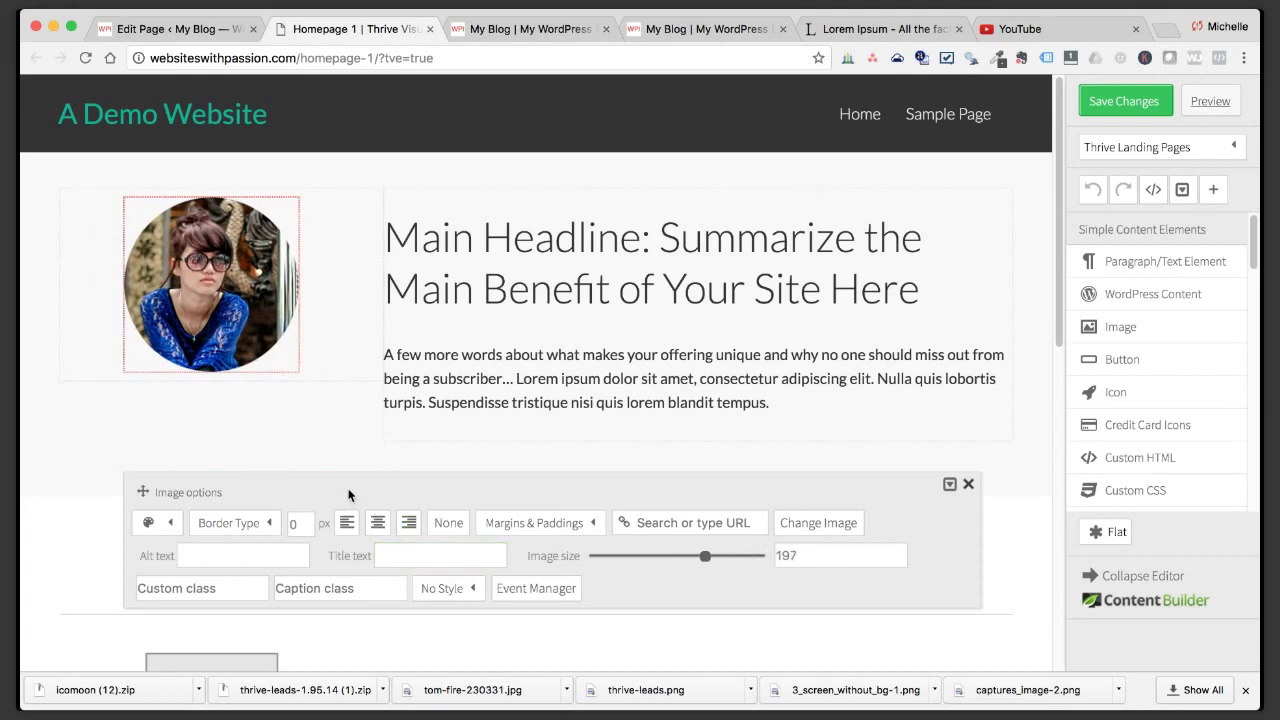
pyautogui.click(968, 484)
# Change the text color of the whole main headline to the default orange.
pyautogui.click(641, 280)
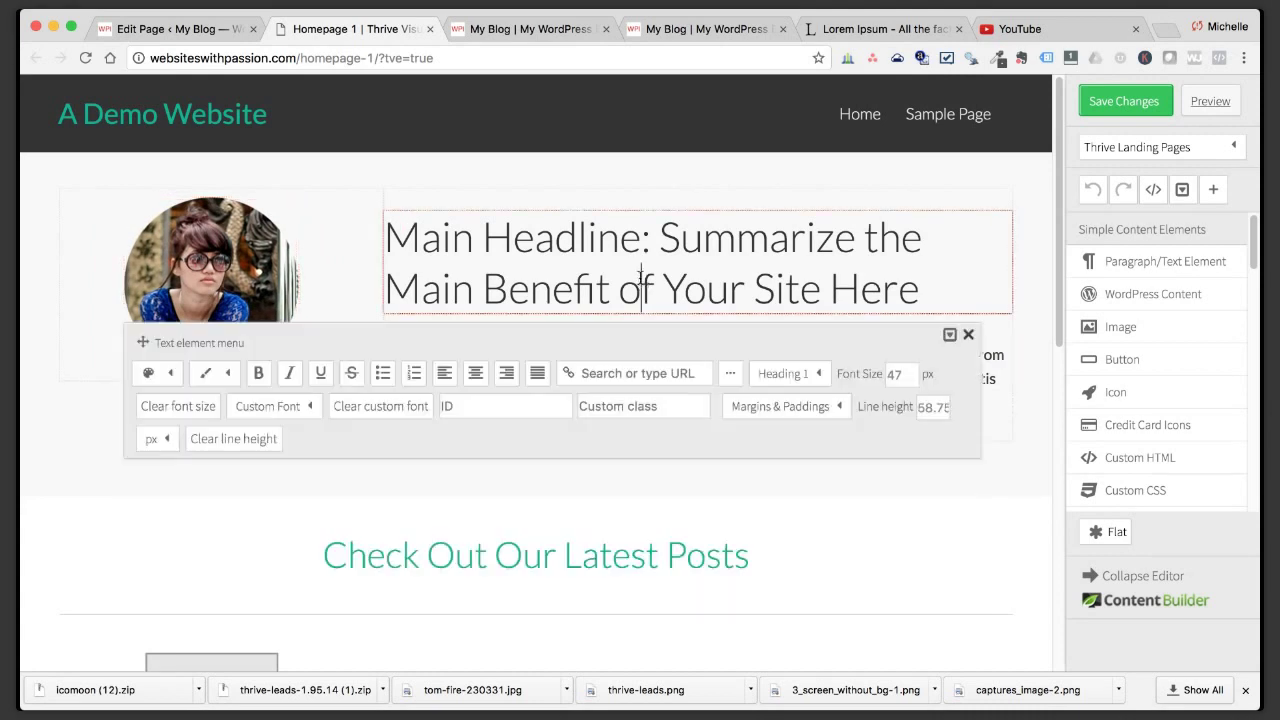
pyautogui.tripleClick(641, 280)
pyautogui.click(165, 376)
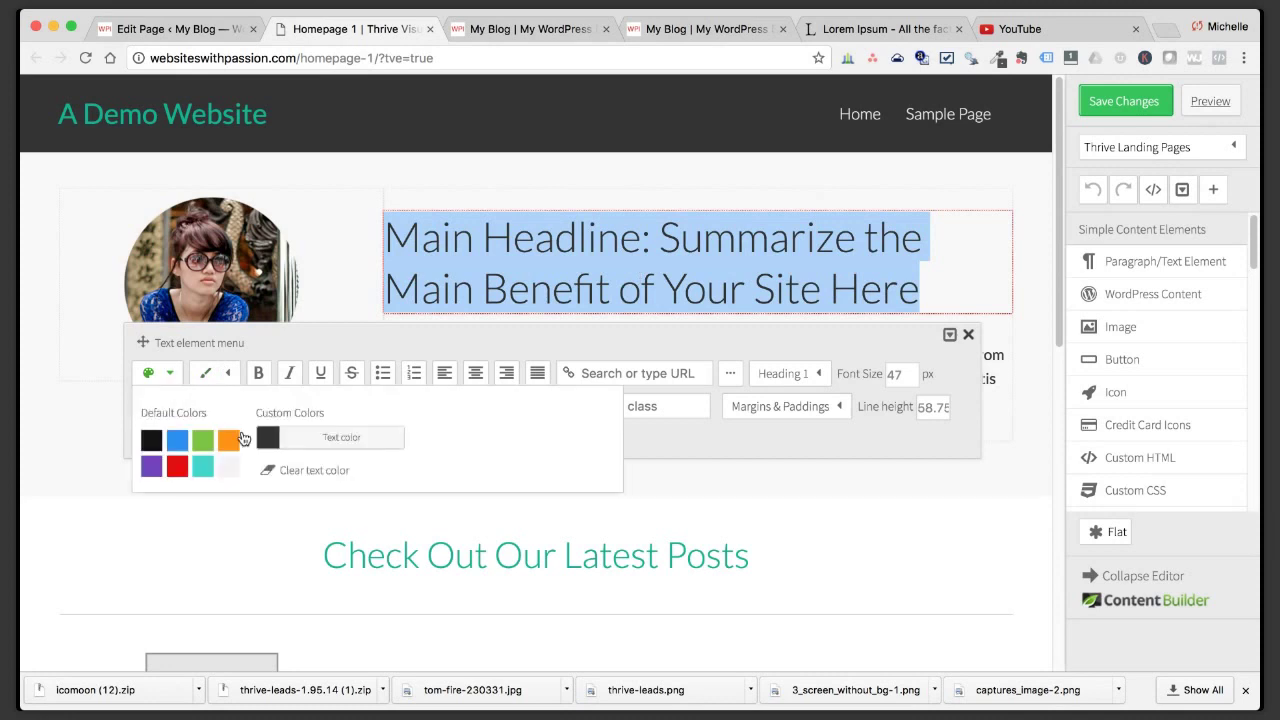
pyautogui.click(240, 438)
pyautogui.click(968, 334)
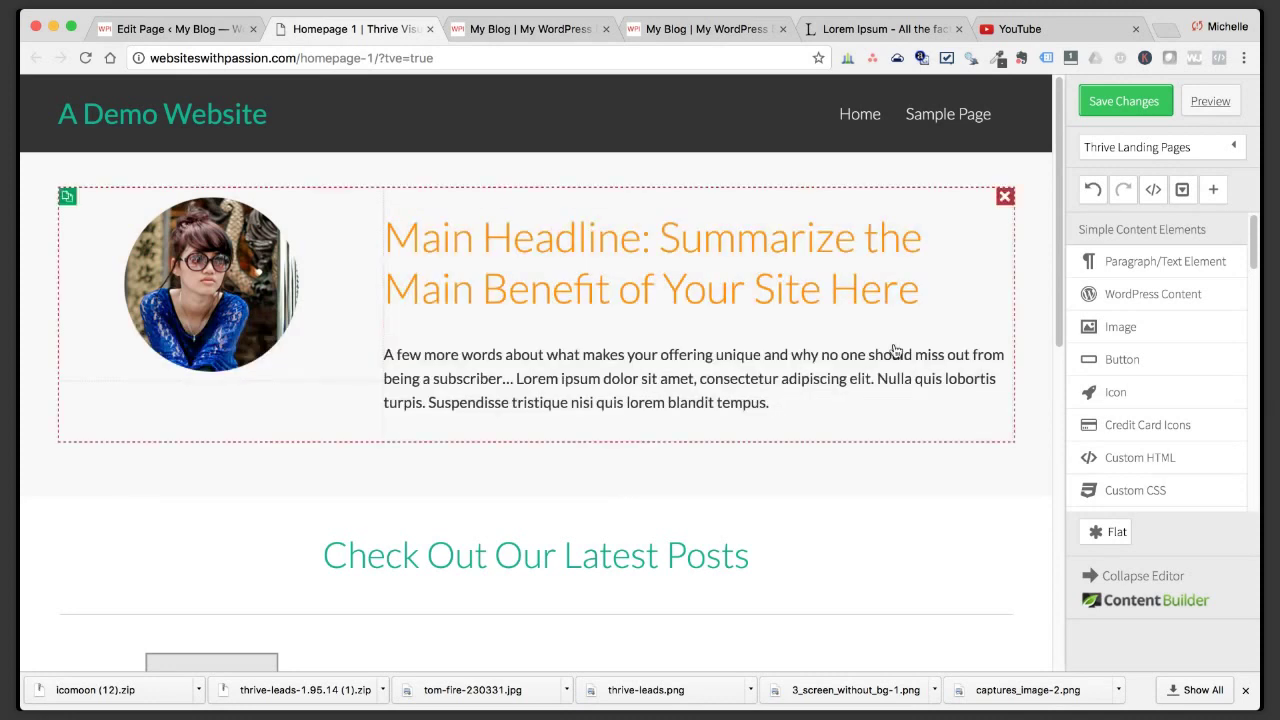
# Try moving the intro paragraph above the main headline and the portrait image to the right of the text, and undo both moves.
pyautogui.moveTo(527, 386); pyautogui.dragTo(530, 212)
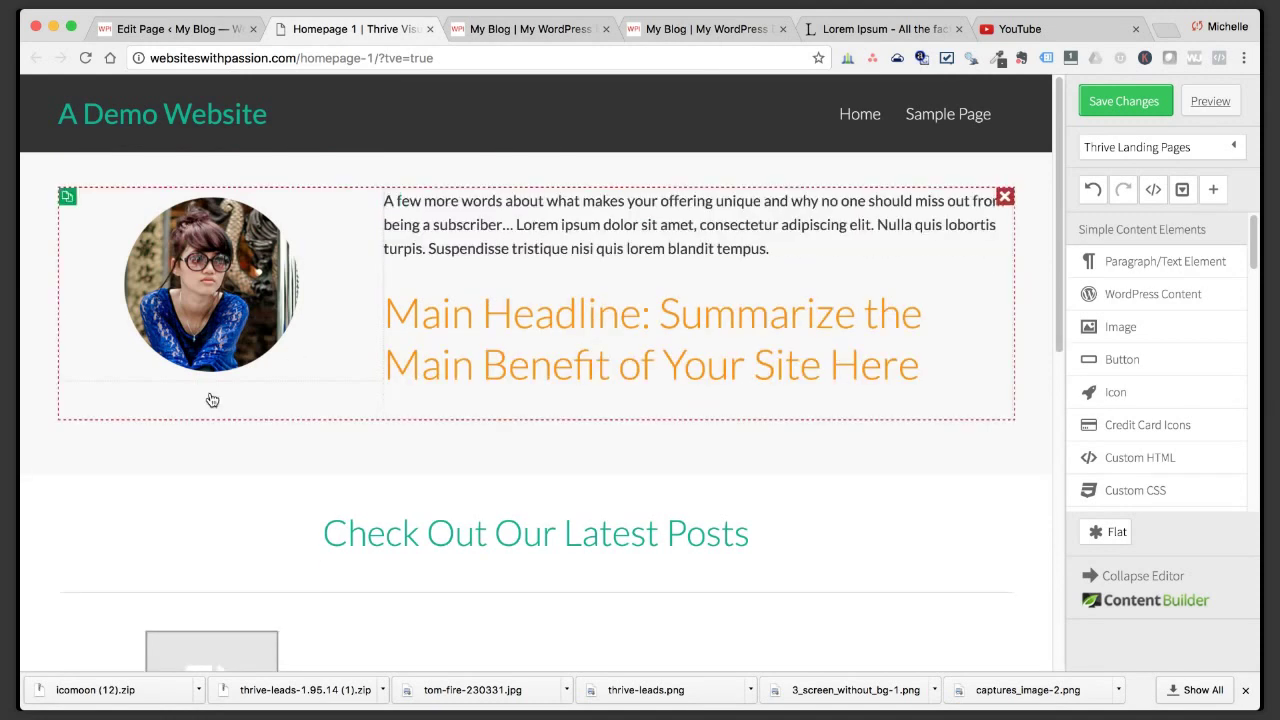
pyautogui.moveTo(205, 290); pyautogui.dragTo(536, 110)
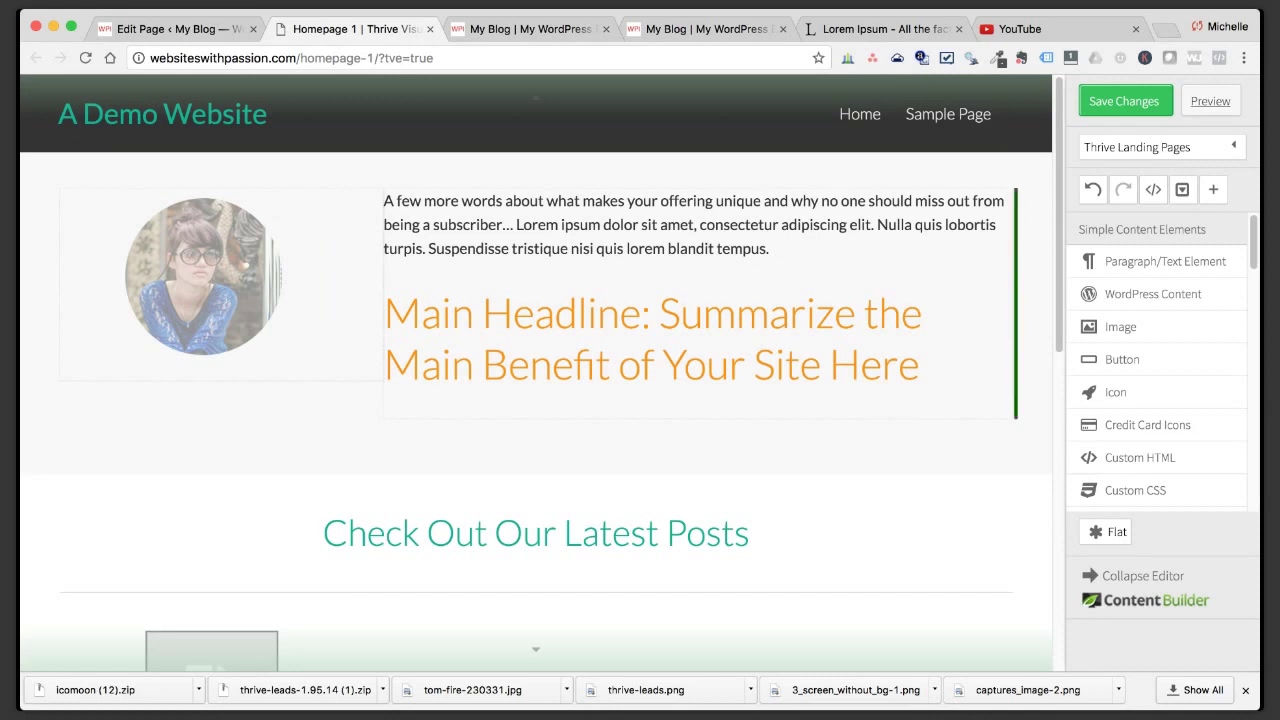
pyautogui.moveTo(203, 276); pyautogui.dragTo(1016, 297)
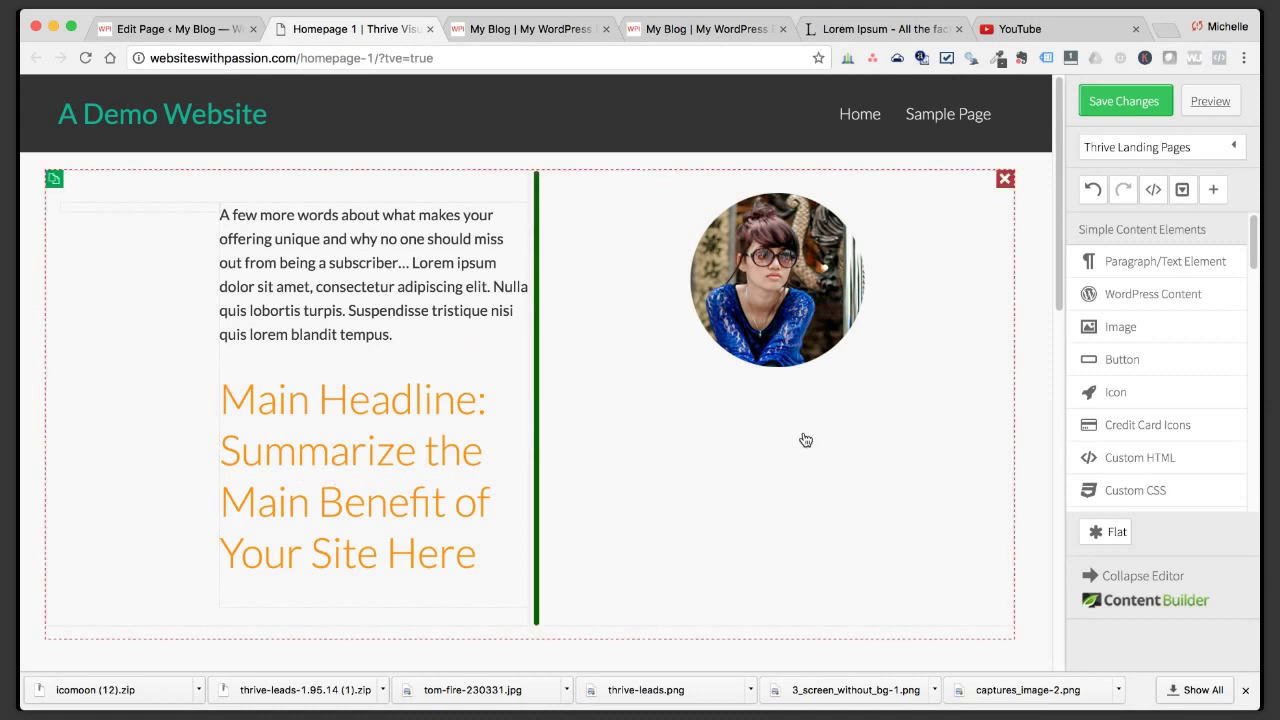
pyautogui.click(1094, 191)
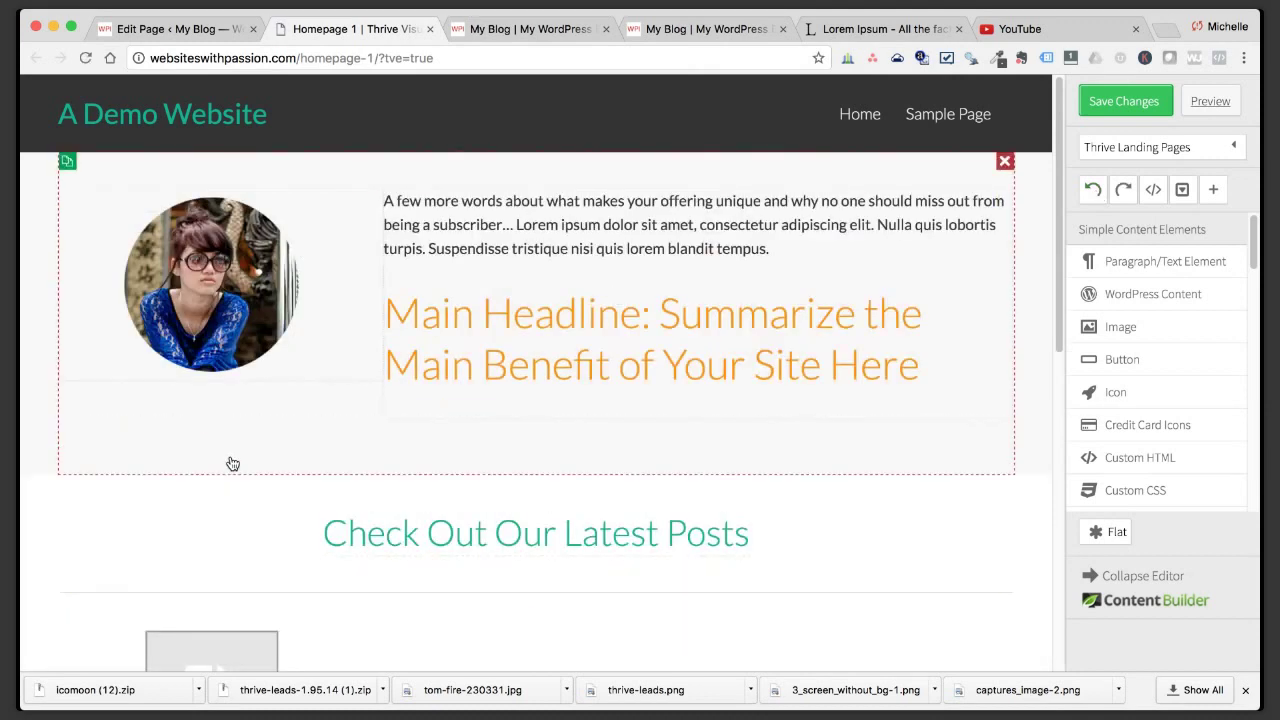
pyautogui.click(1094, 193)
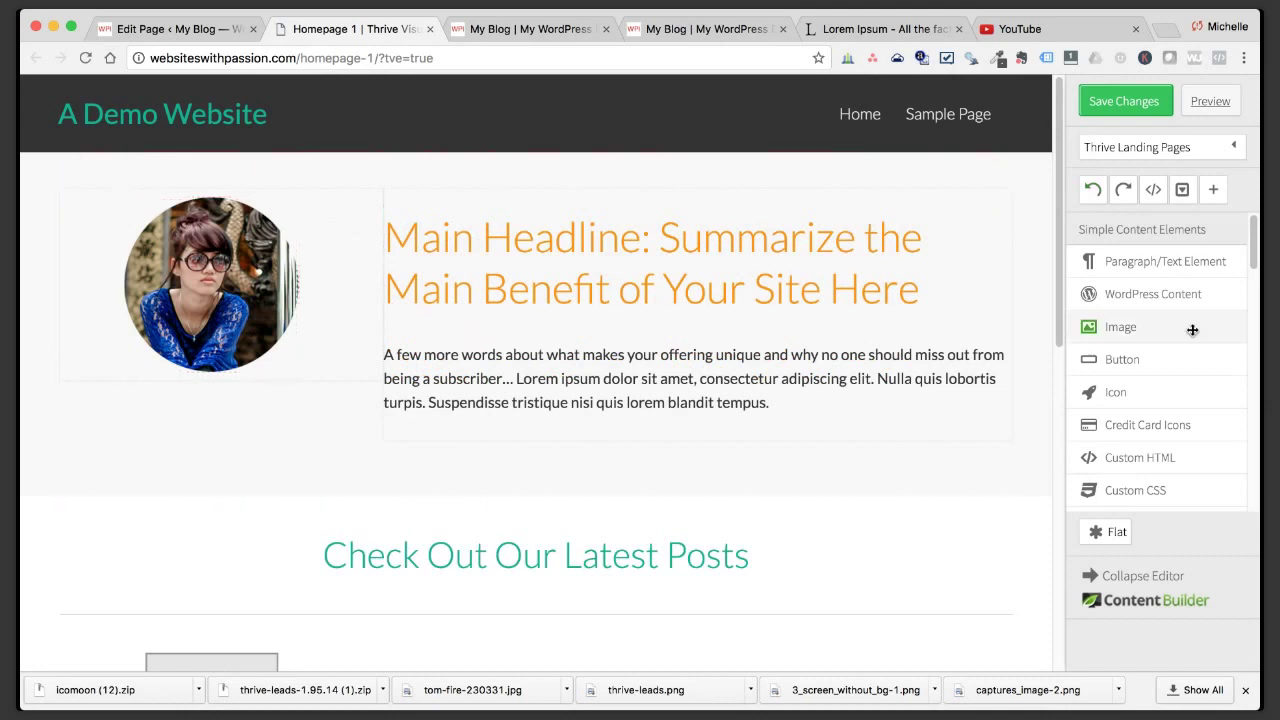
pyautogui.moveTo(1253, 250)
pyautogui.mouseDown()
pyautogui.moveTo(1253, 470)
pyautogui.moveTo(1255, 230)
pyautogui.mouseUp()
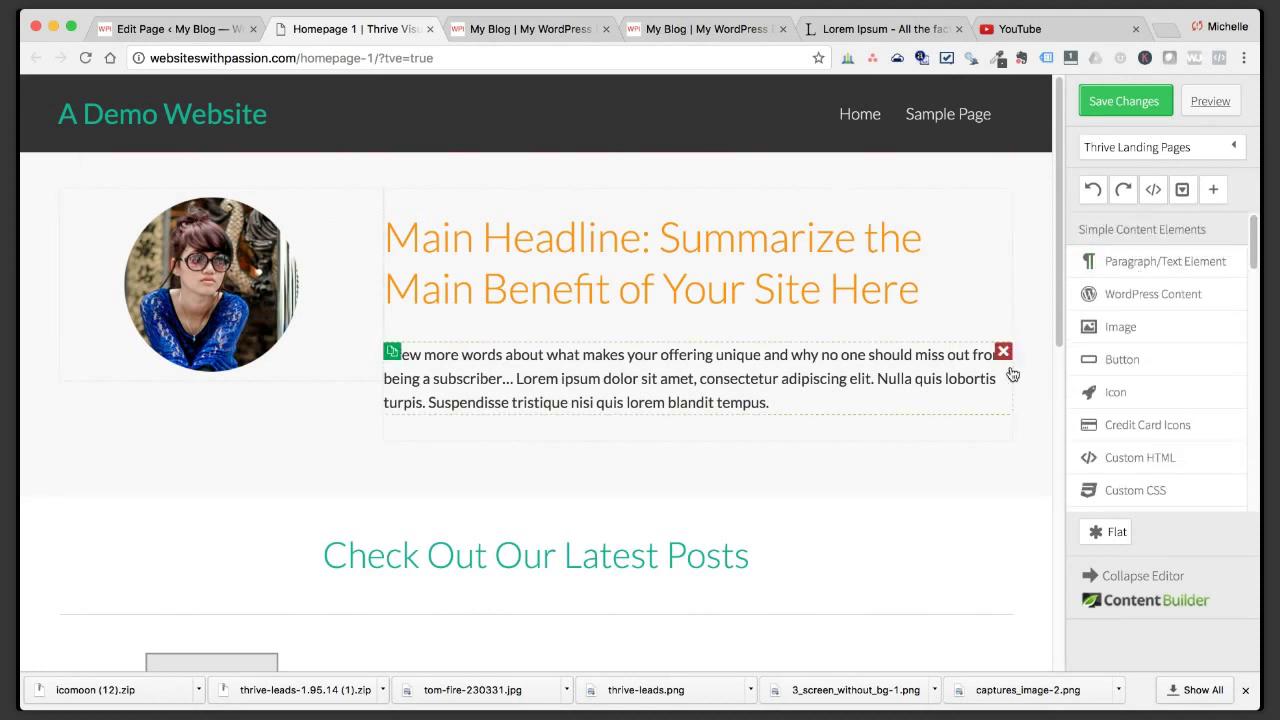
# Set beach-3.jpg from the media library as the background image of the page section holding the main headline.
pyautogui.click(476, 175)
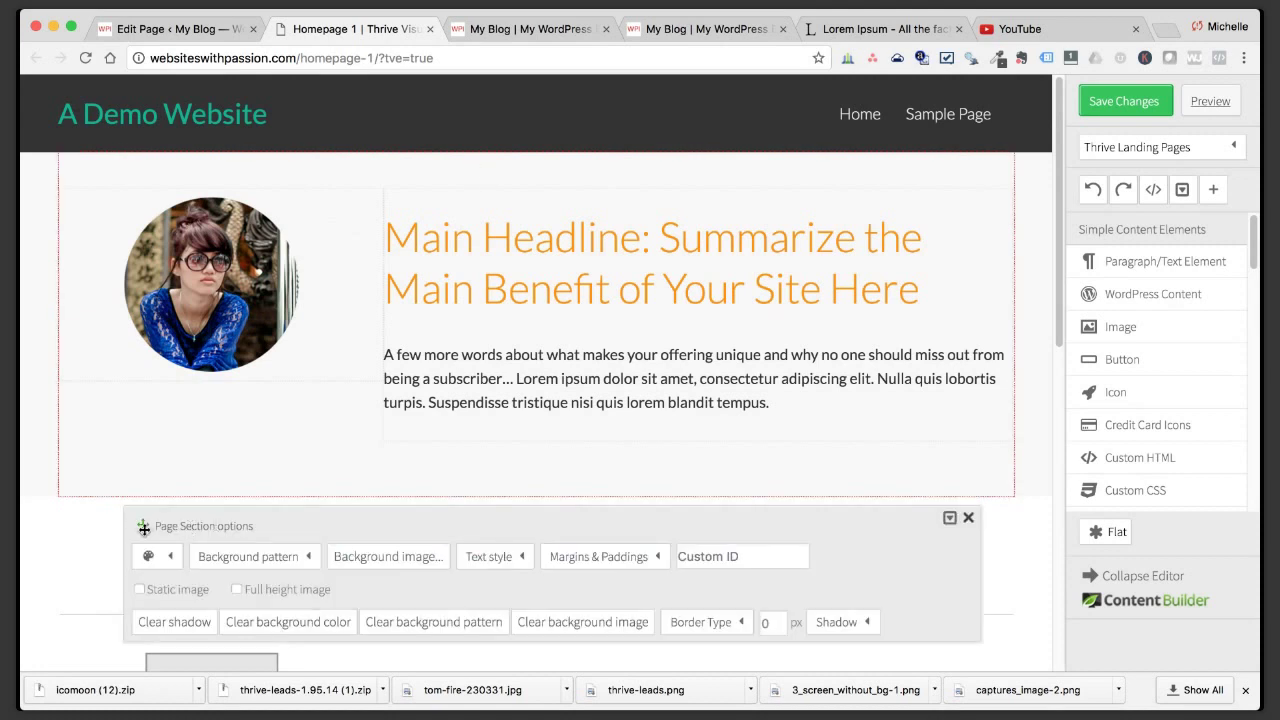
pyautogui.moveTo(143, 526); pyautogui.dragTo(143, 353)
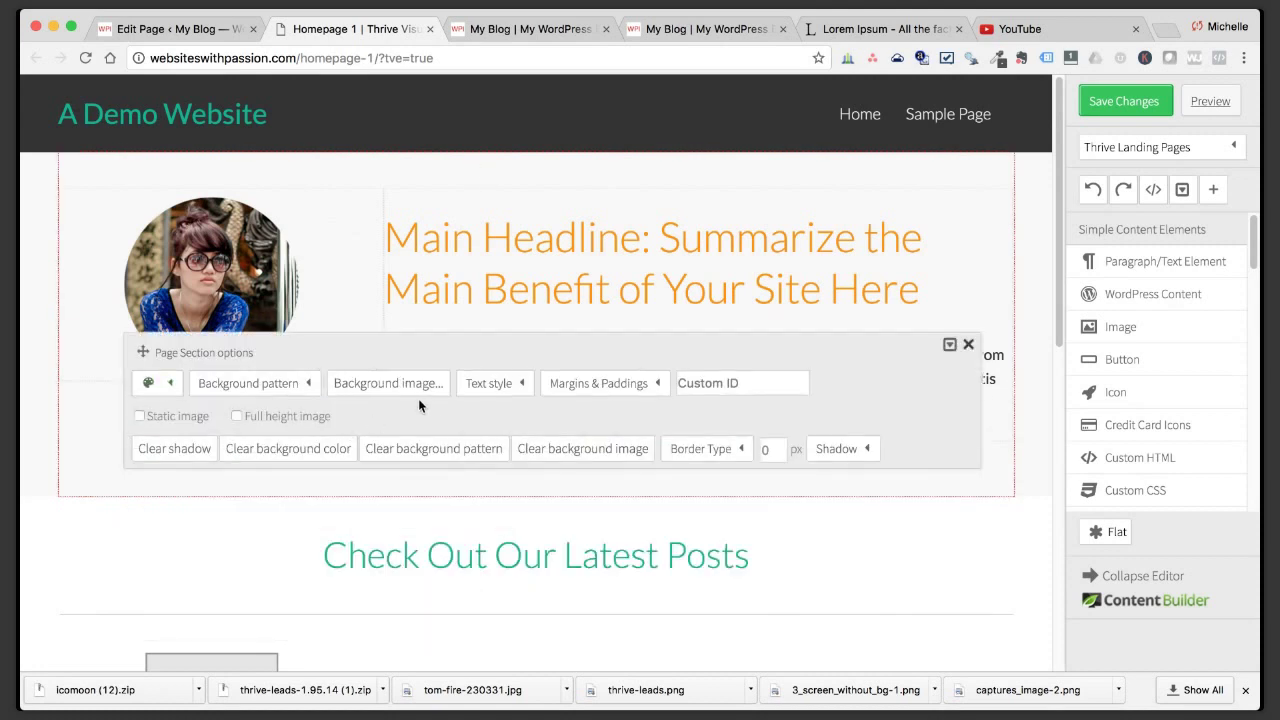
pyautogui.click(389, 383)
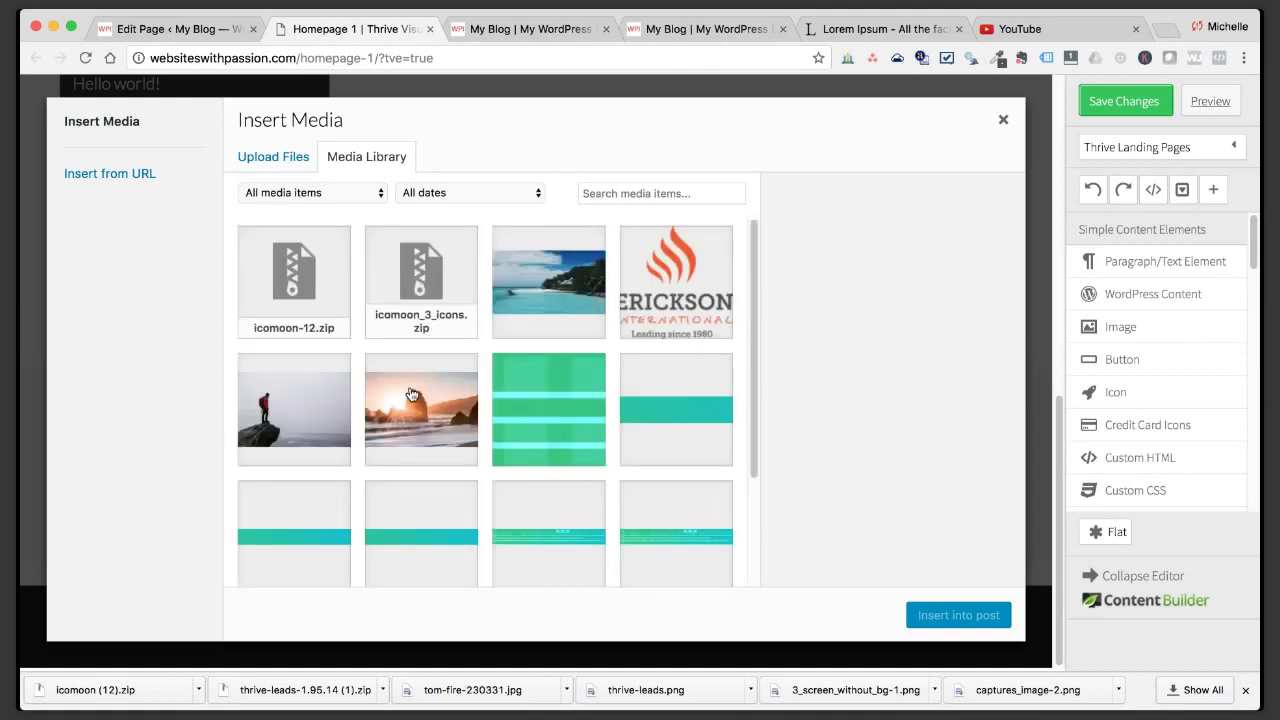
pyautogui.click(543, 285)
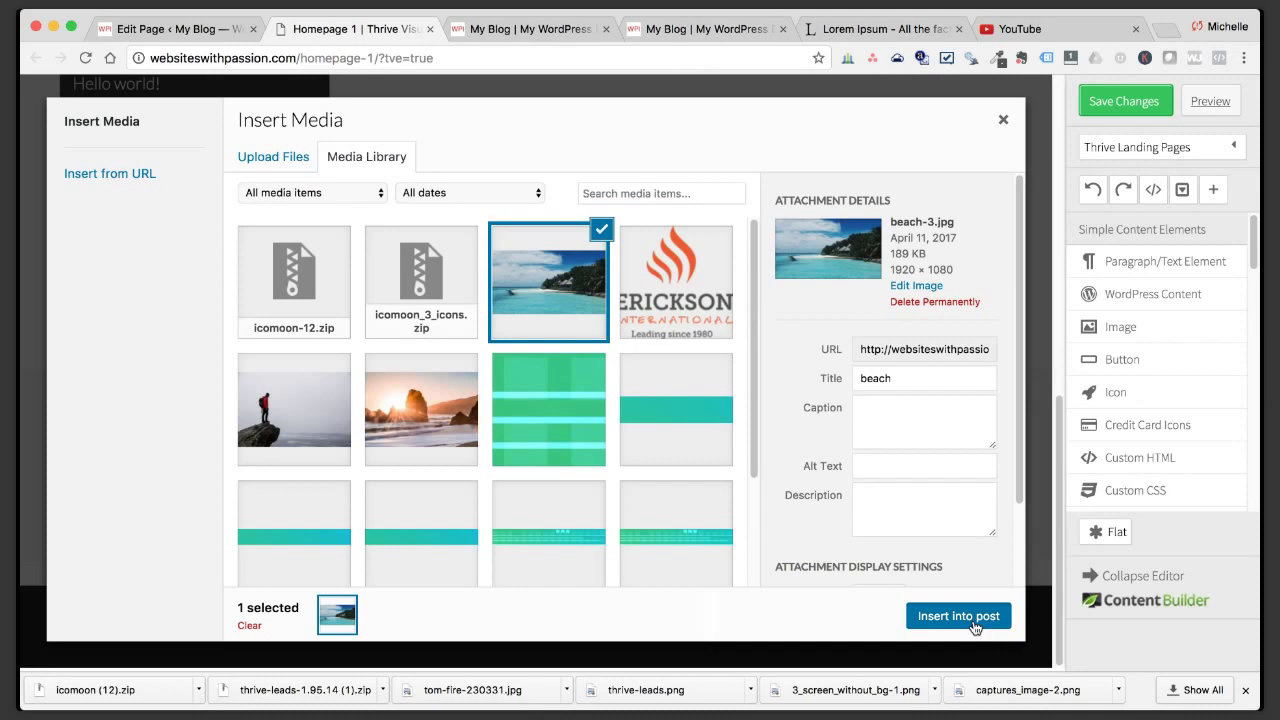
pyautogui.click(958, 616)
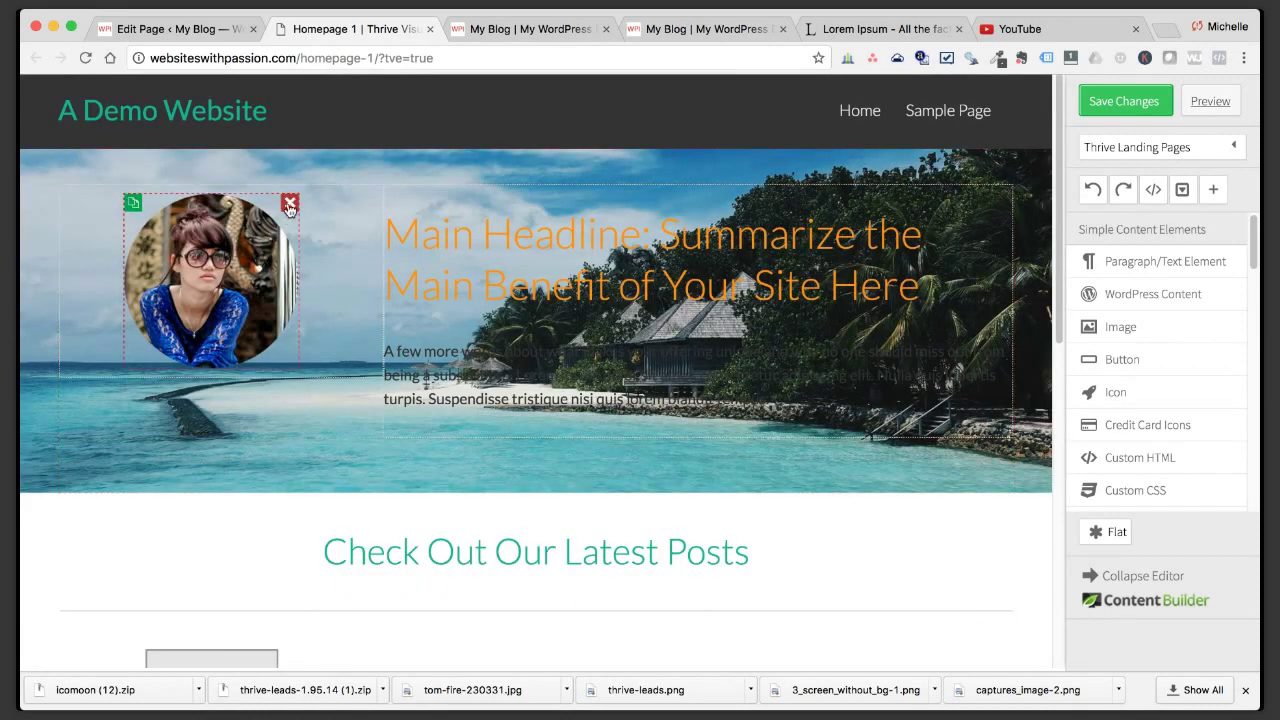
# Remove the portrait image and the intro paragraph from the headline section, converting its columns to the new format.
pyautogui.click(289, 205)
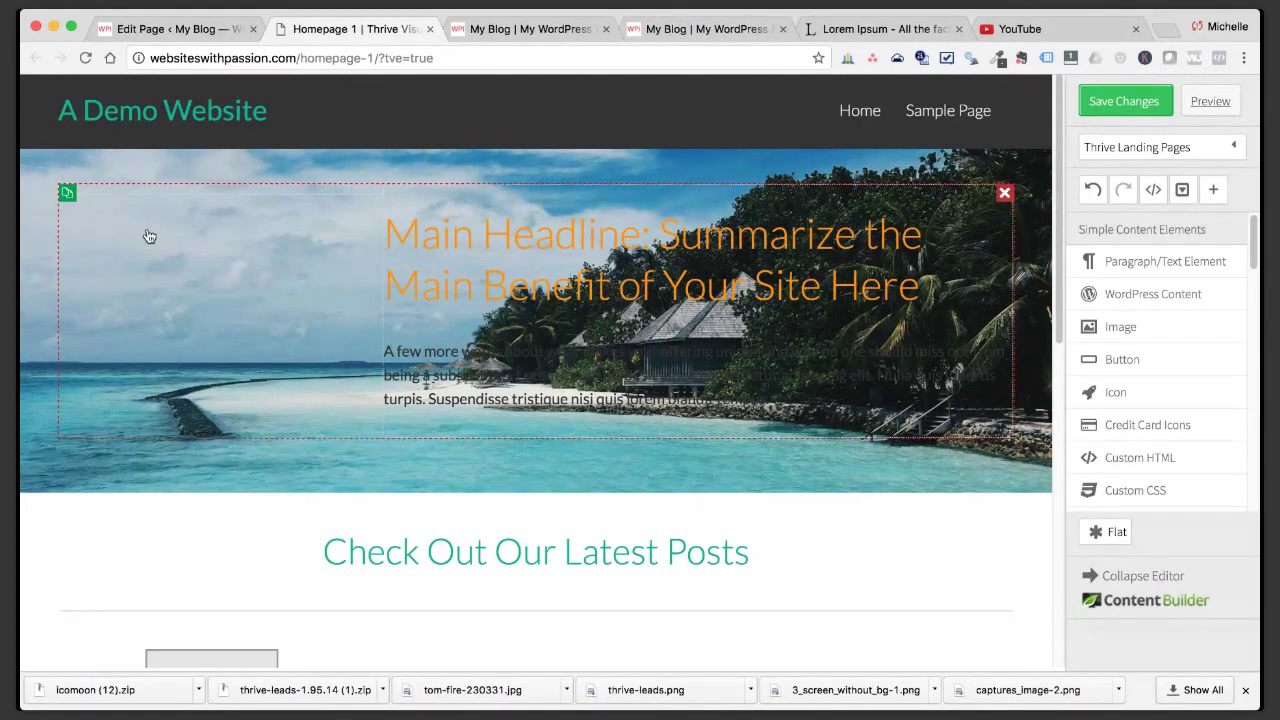
pyautogui.click(540, 195)
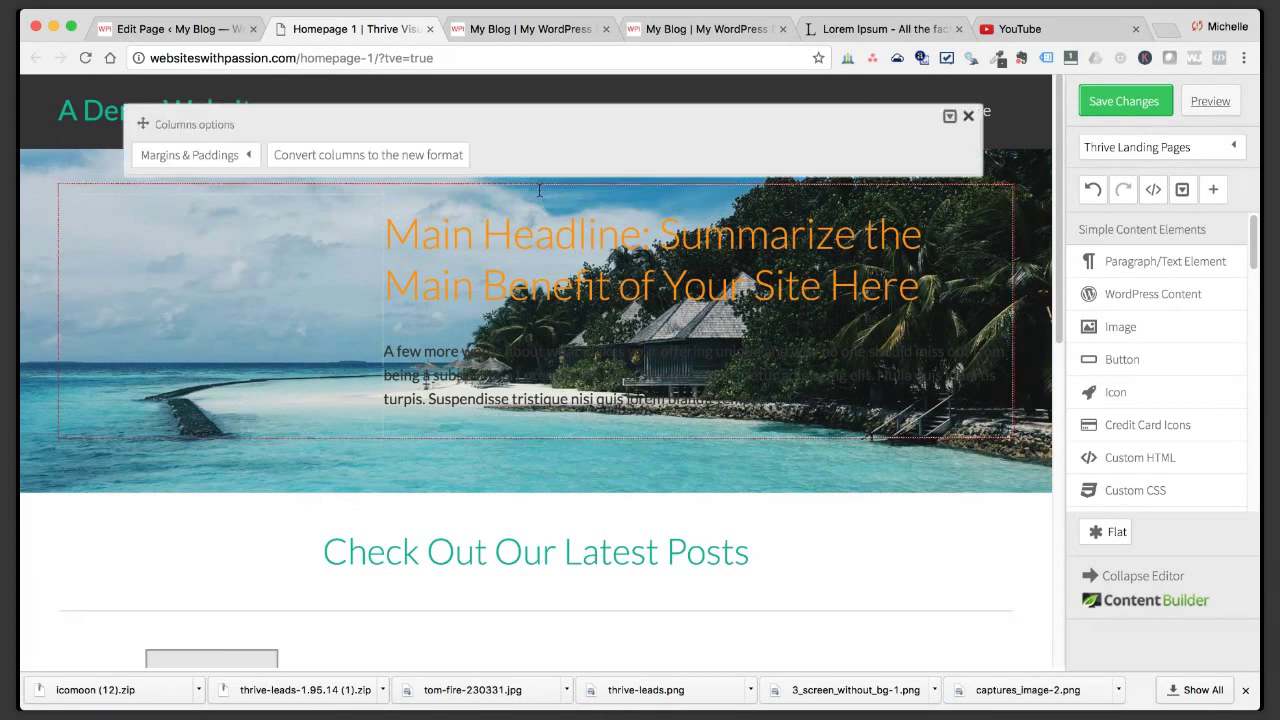
pyautogui.click(431, 162)
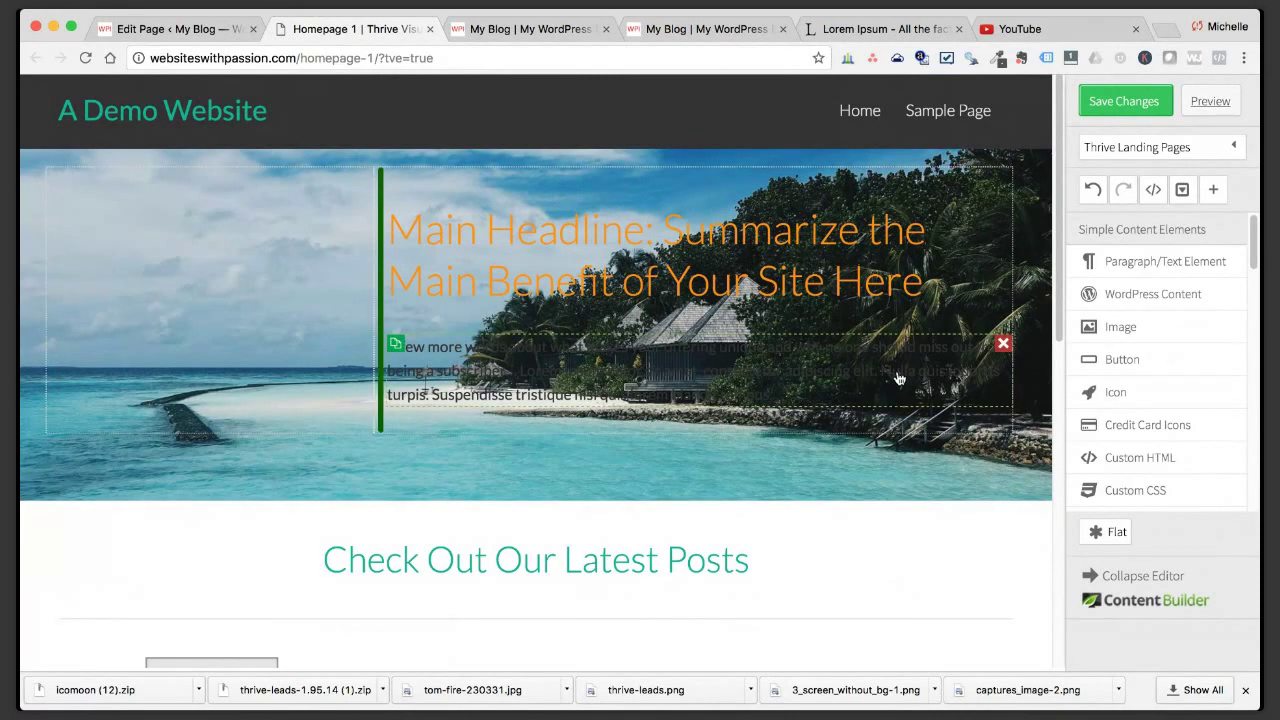
pyautogui.click(1003, 343)
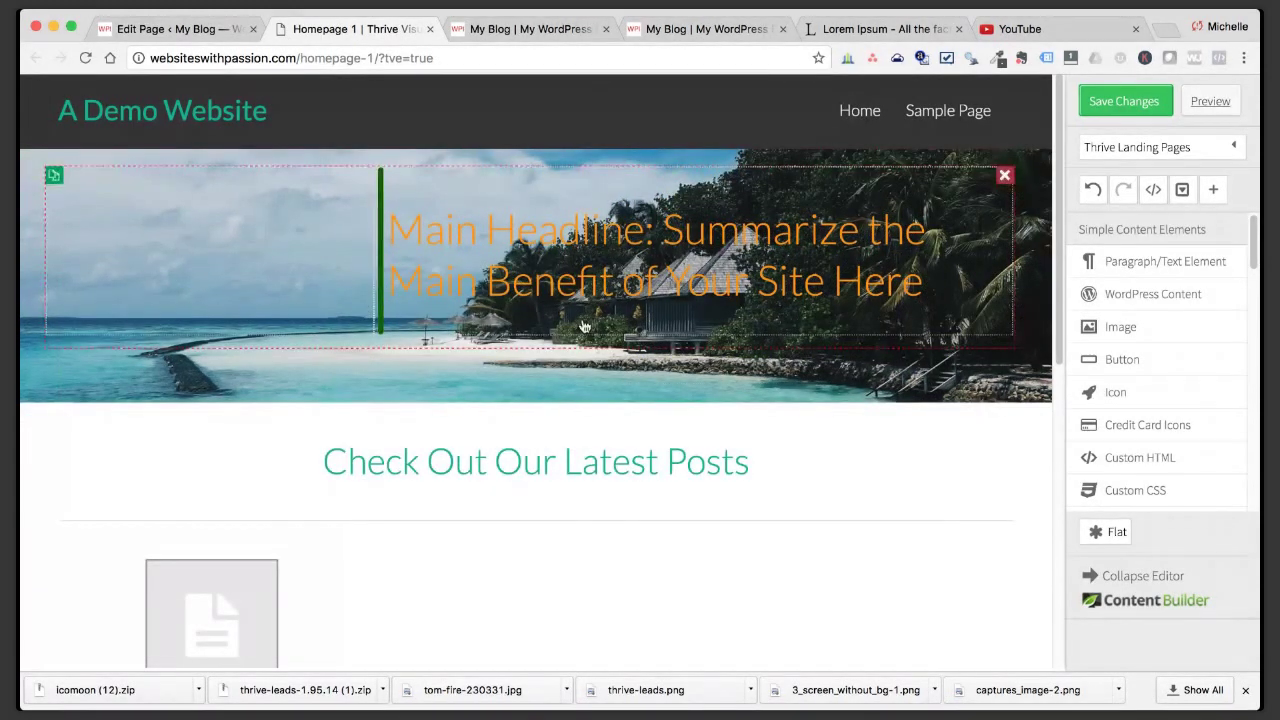
# Take the main headline out of the columns so it spans the full section, and make its text white.
pyautogui.doubleClick(597, 283)
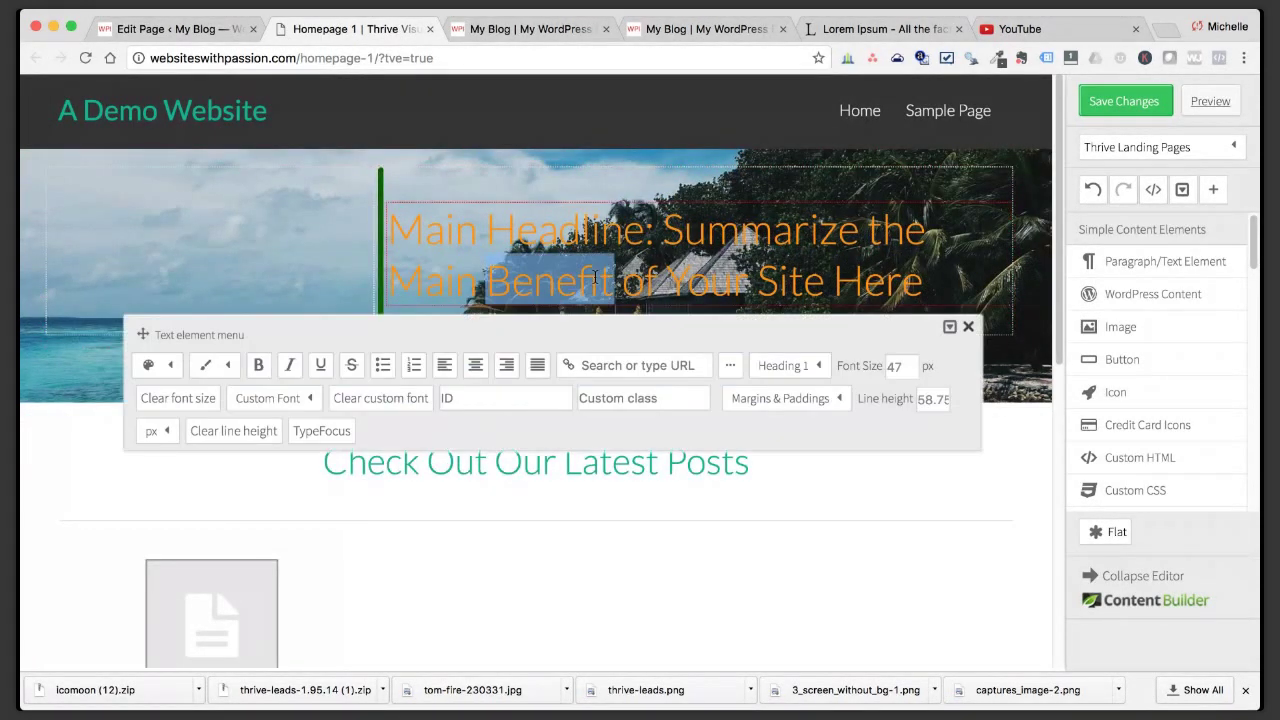
pyautogui.click(968, 327)
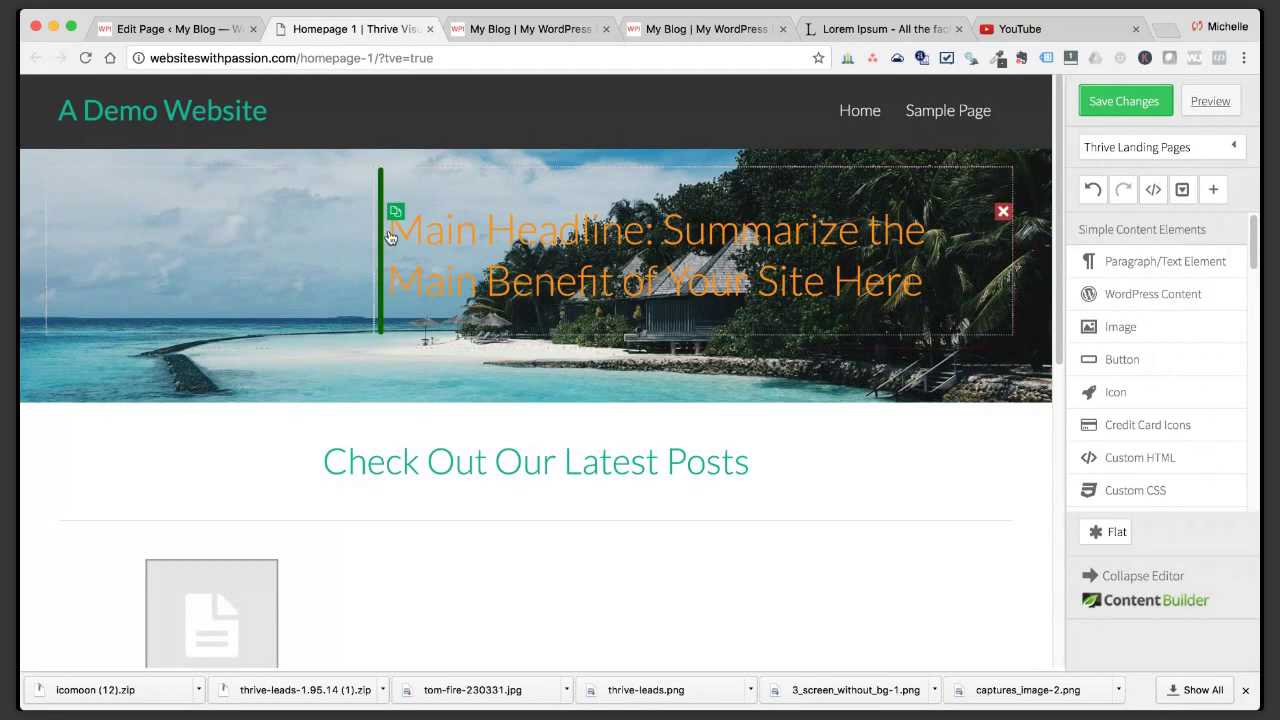
pyautogui.click(263, 228)
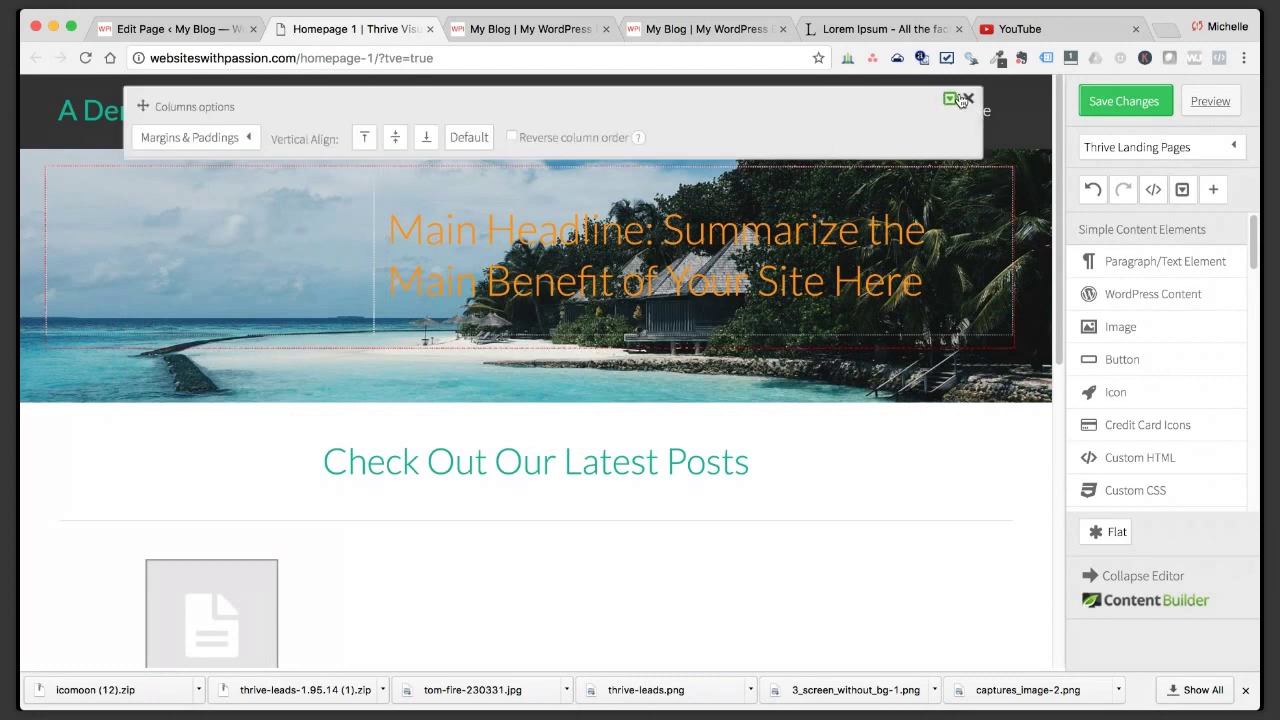
pyautogui.click(968, 102)
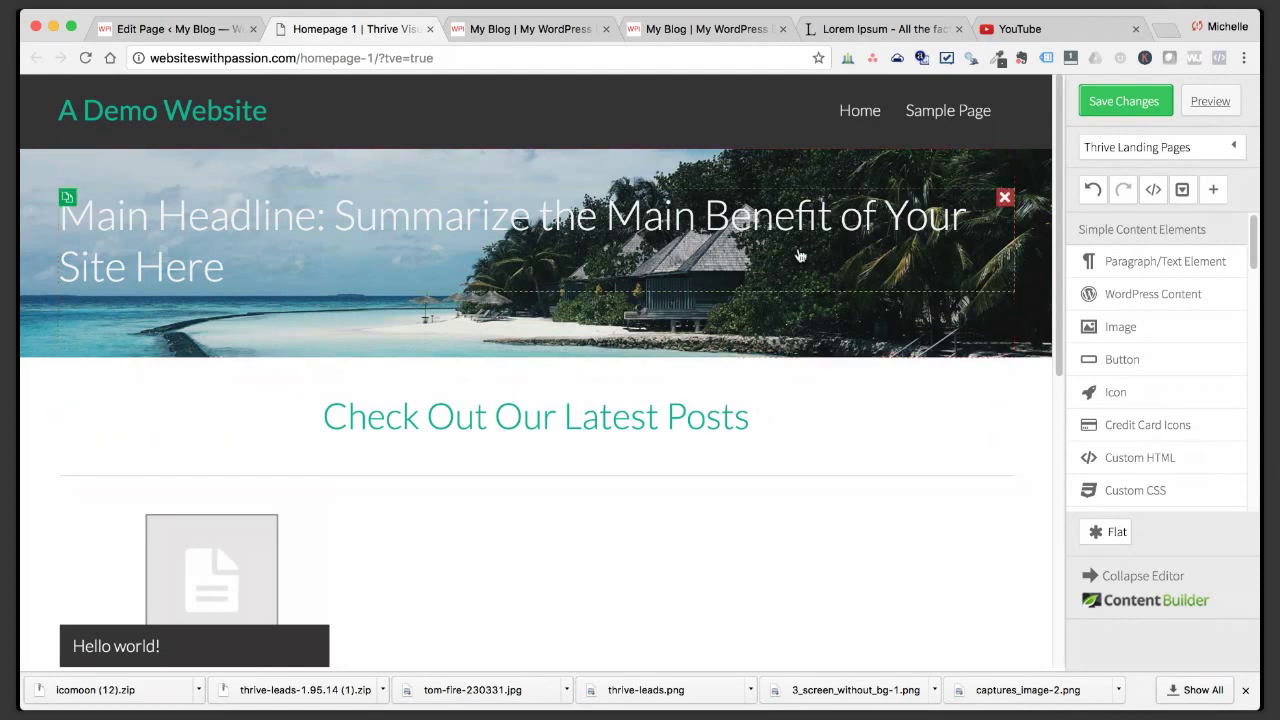
# Save the changes and preview Homepage 1, looking over the headline section with the beach background.
pyautogui.click(1143, 112)
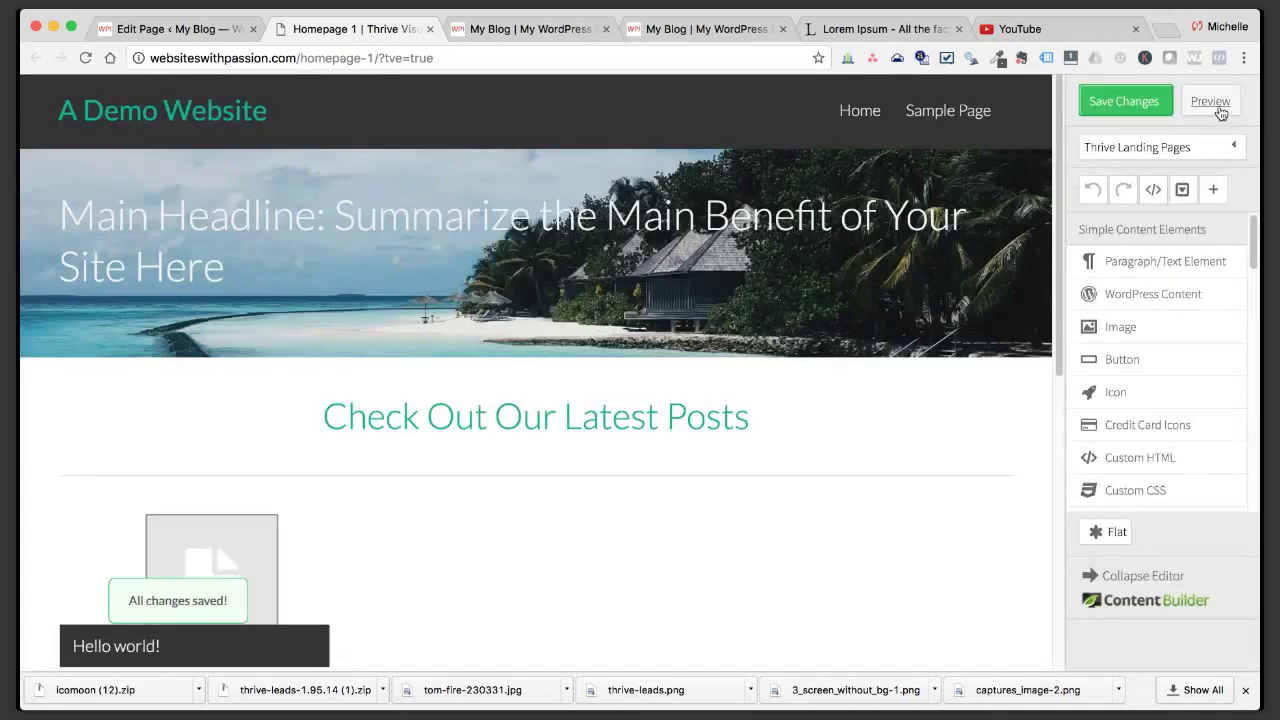
pyautogui.click(1216, 104)
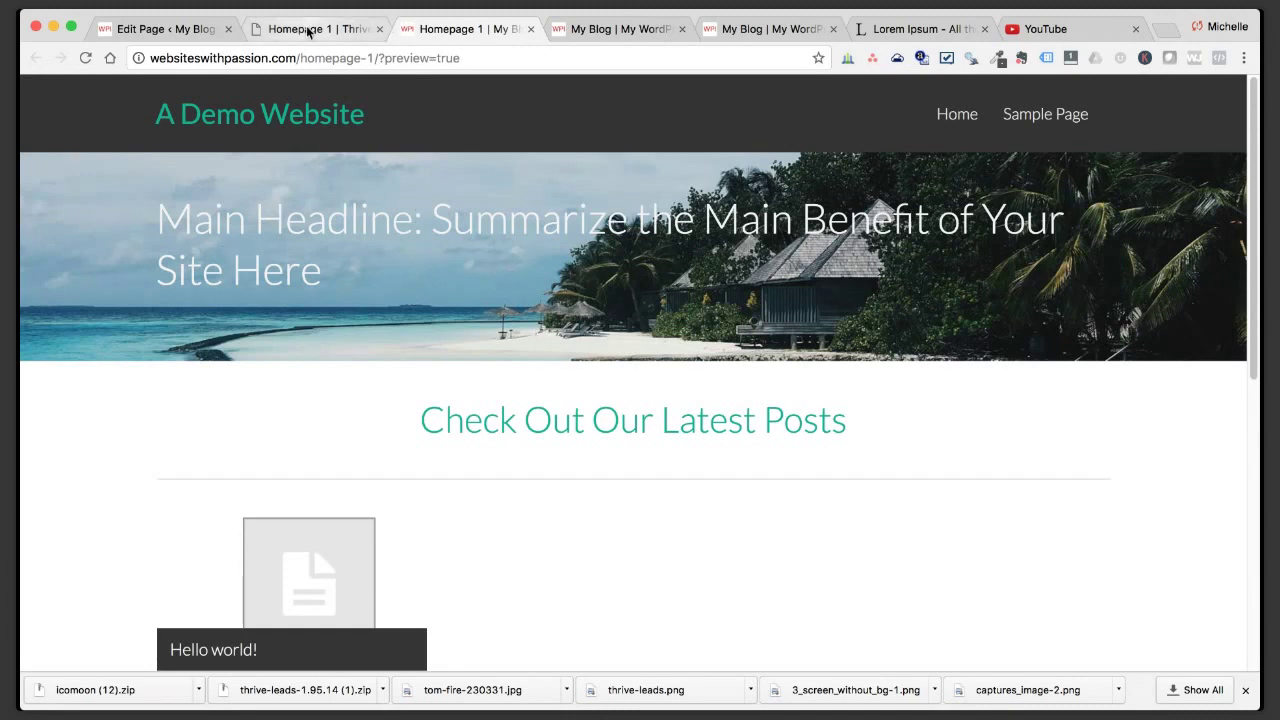
pyautogui.scroll(-4, 374, 237)
pyautogui.scroll(2, 374, 237)
pyautogui.scroll(3, 374, 237)
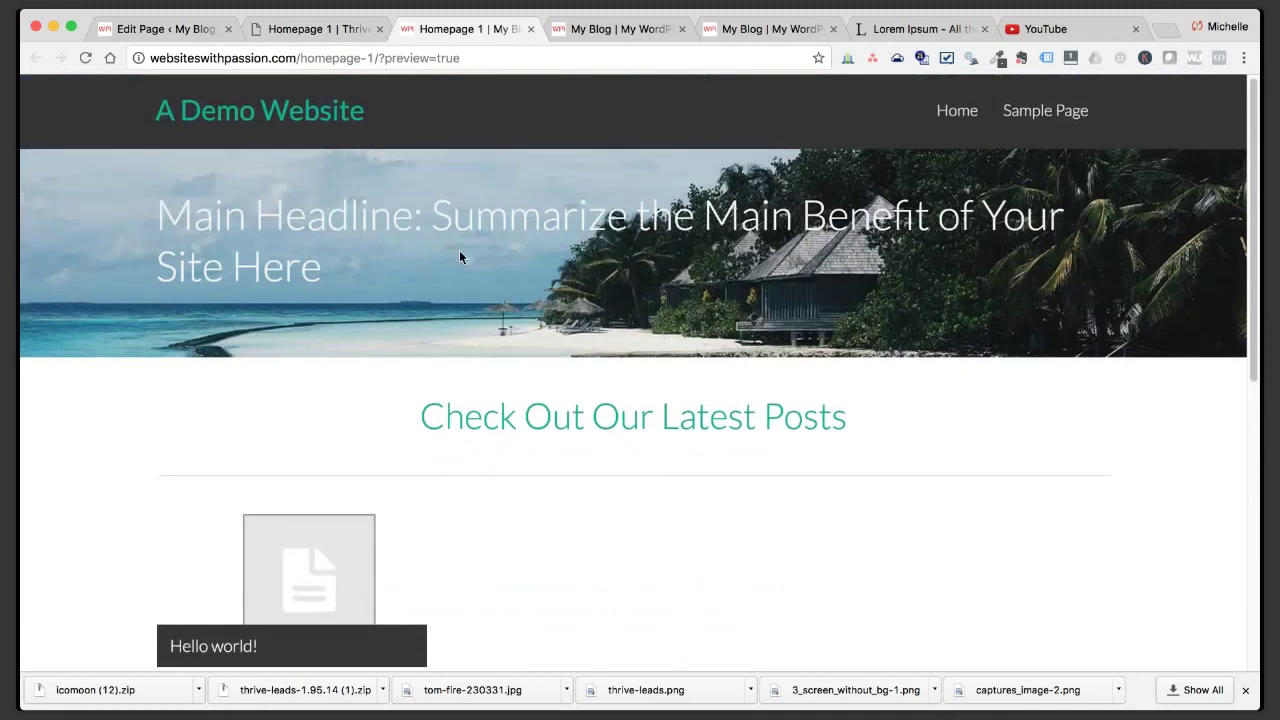
# Return to the page editor, enable the static image option for the headline section's background, and save the changes.
pyautogui.click(307, 30)
pyautogui.click(360, 167)
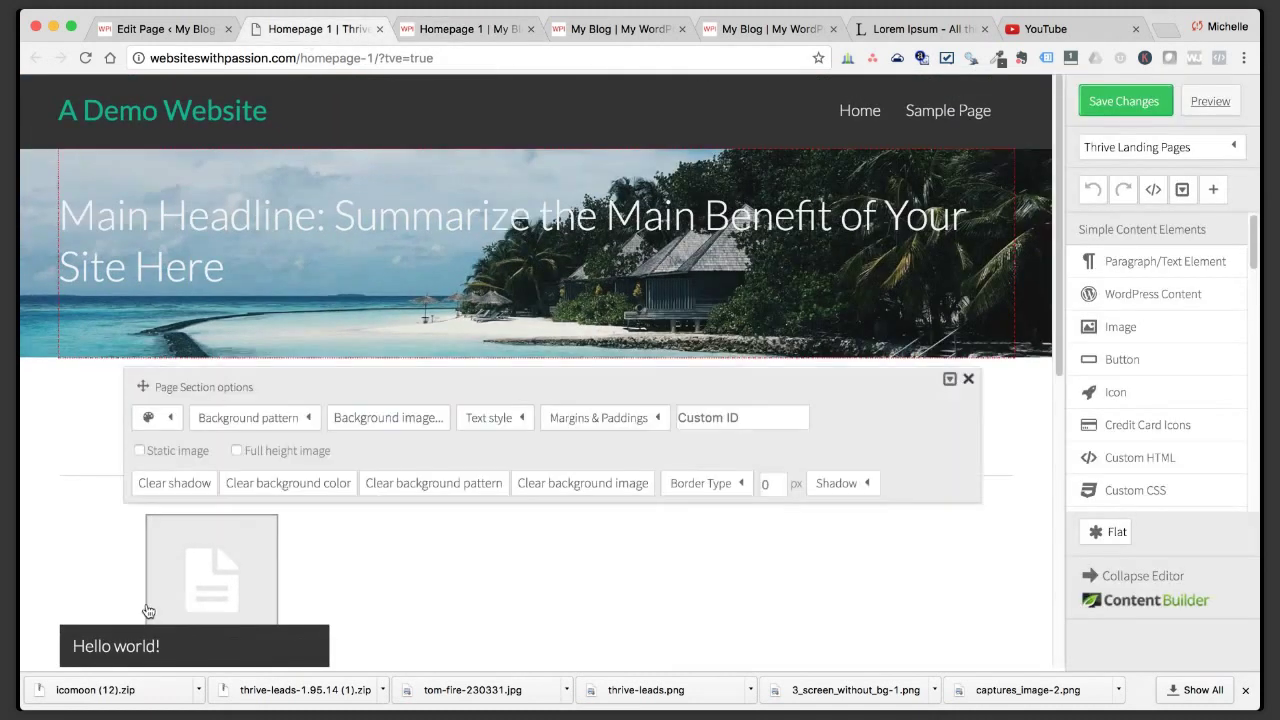
pyautogui.click(140, 451)
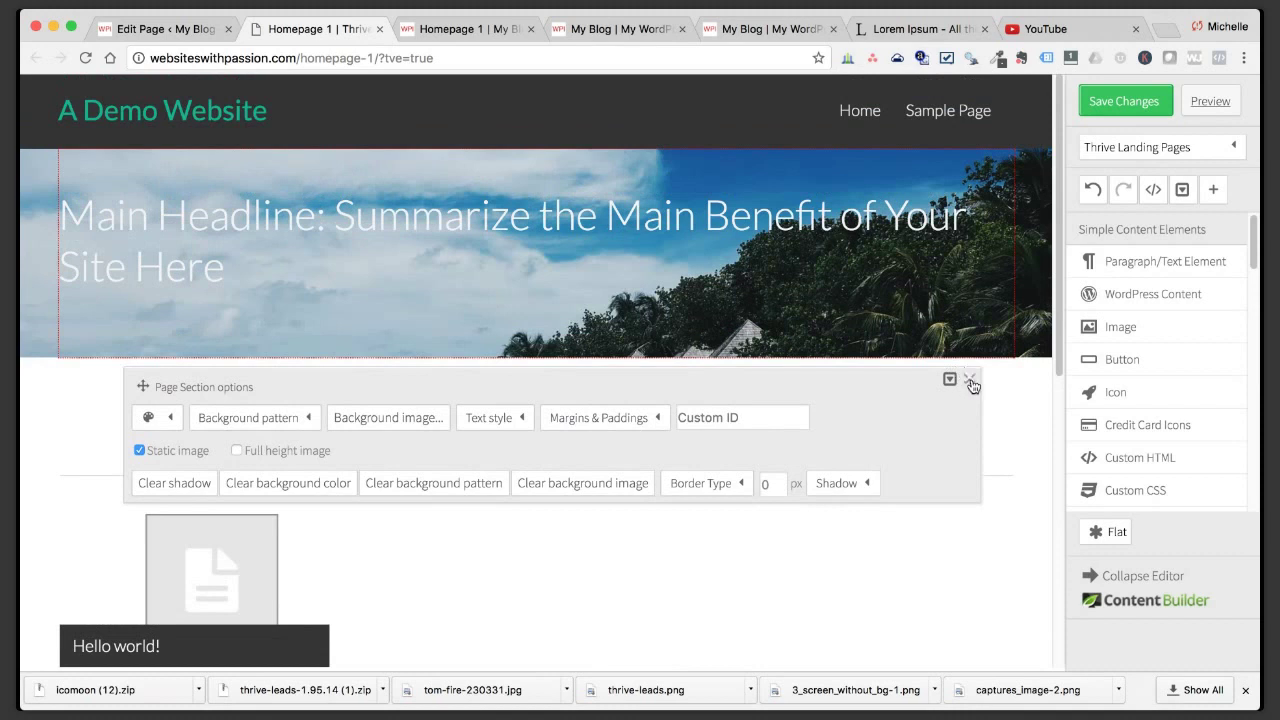
pyautogui.click(968, 377)
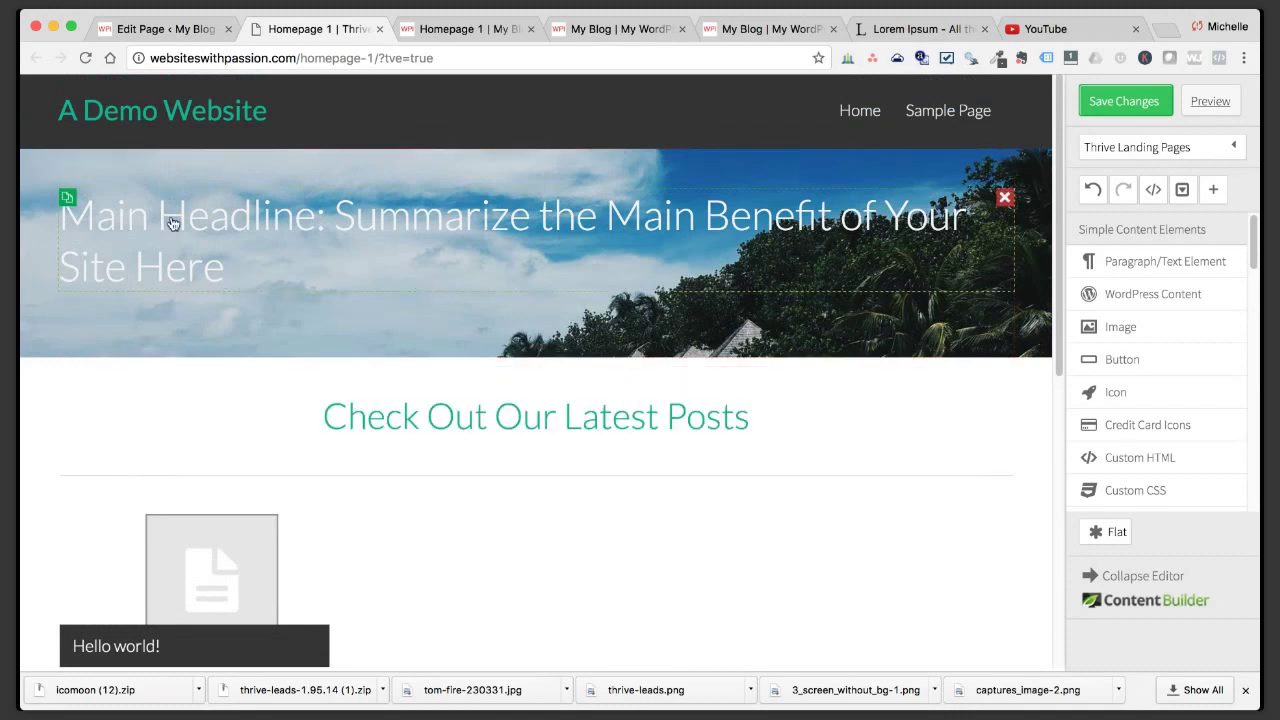
pyautogui.click(1094, 103)
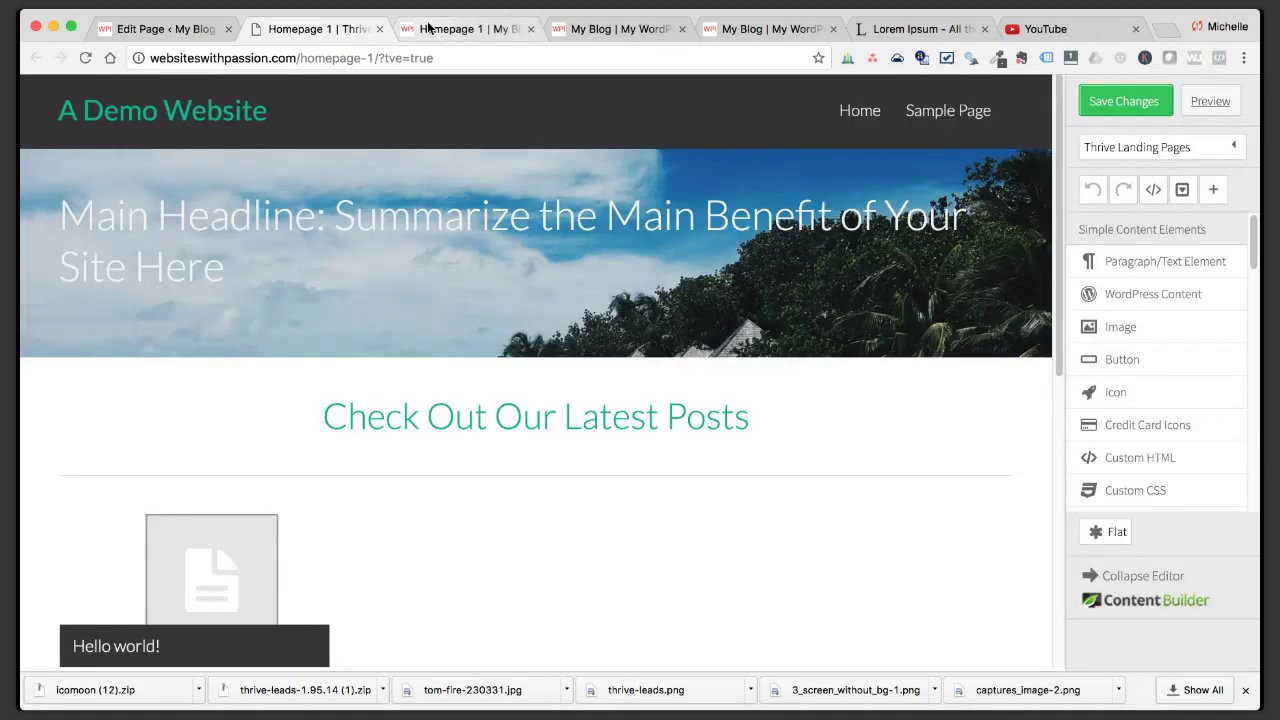
# Check how the static background behaves while scrolling in the refreshed Homepage 1 preview.
pyautogui.click(465, 29)
pyautogui.scroll(-3, 414, 312)
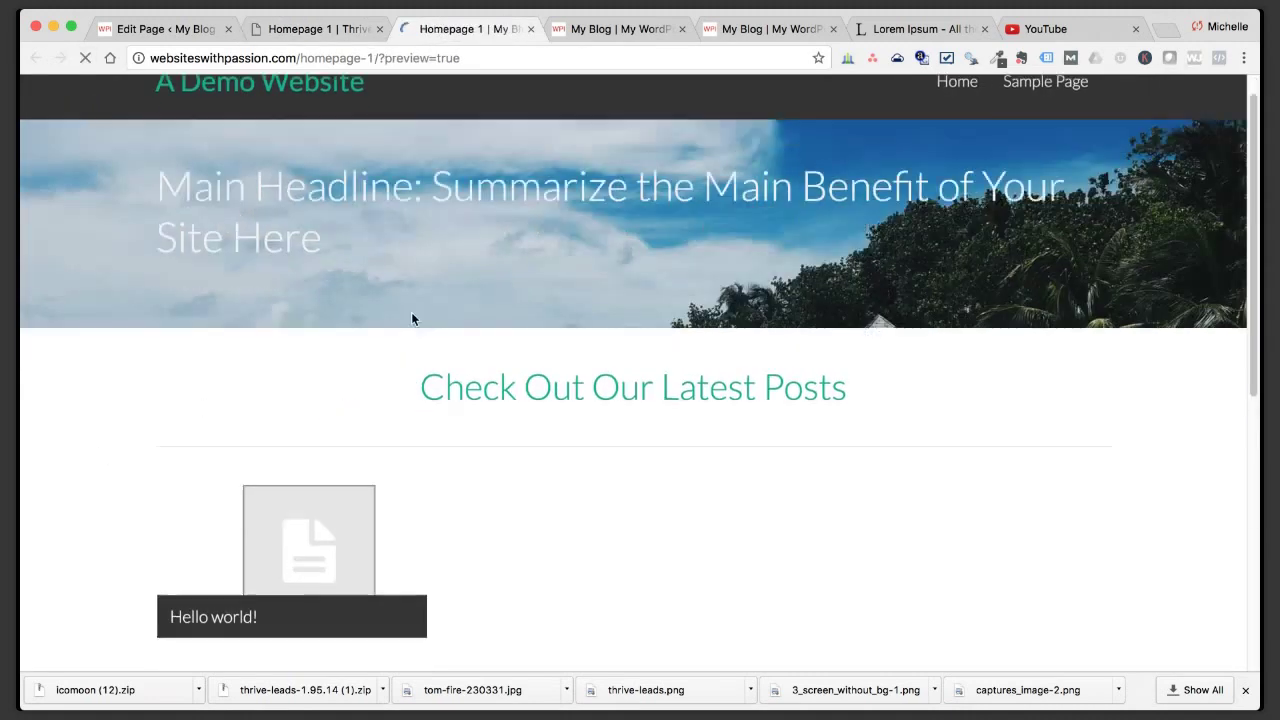
pyautogui.scroll(3, 415, 312)
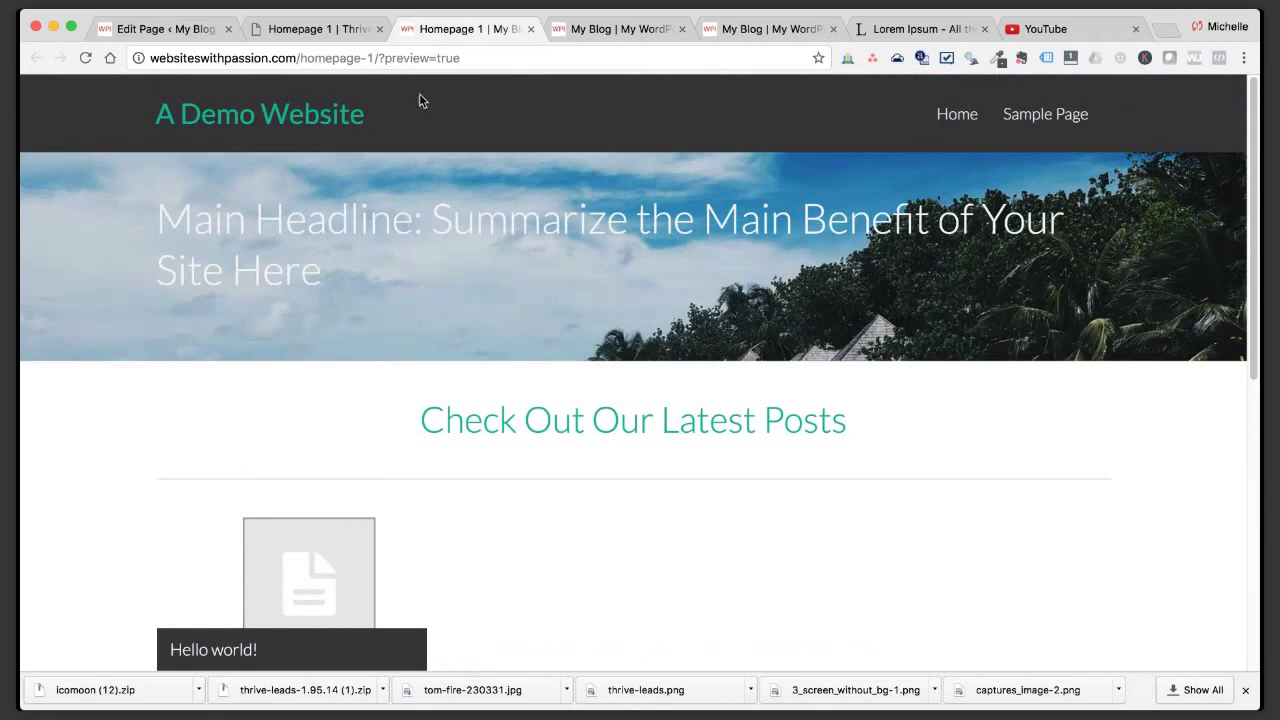
# Go back to the page editor and center-align the main headline.
pyautogui.click(346, 31)
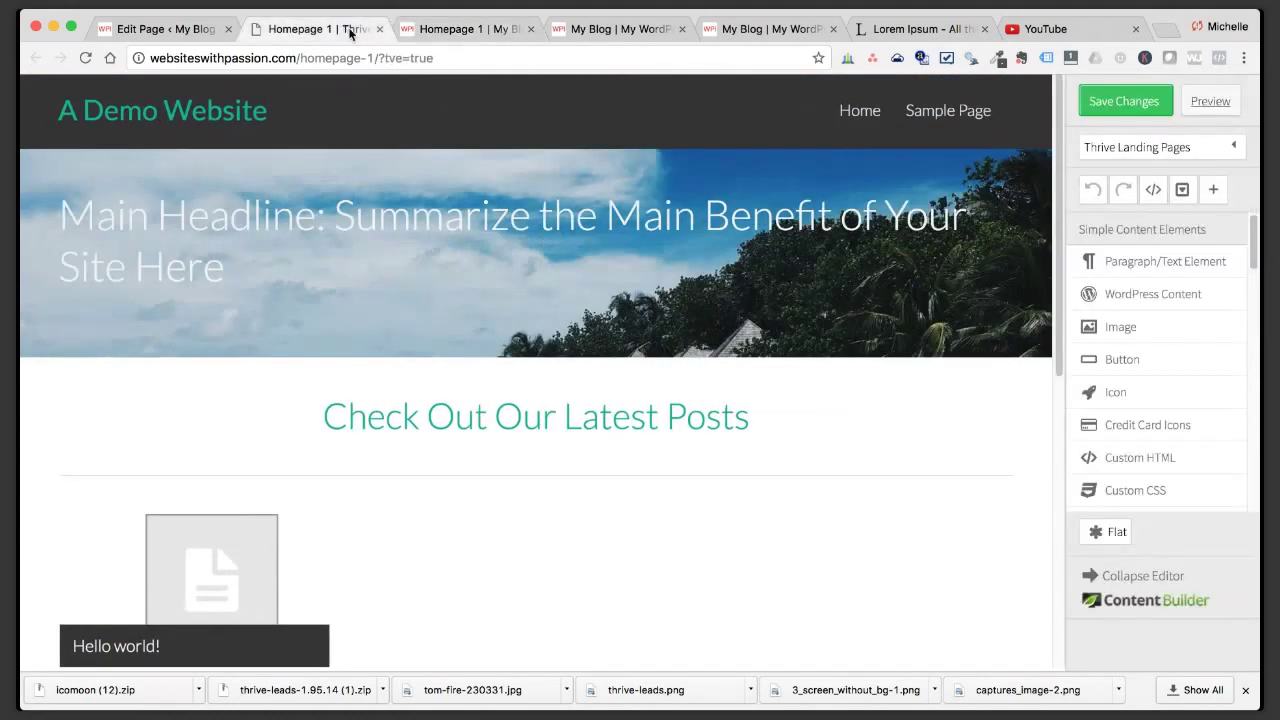
pyautogui.click(414, 230)
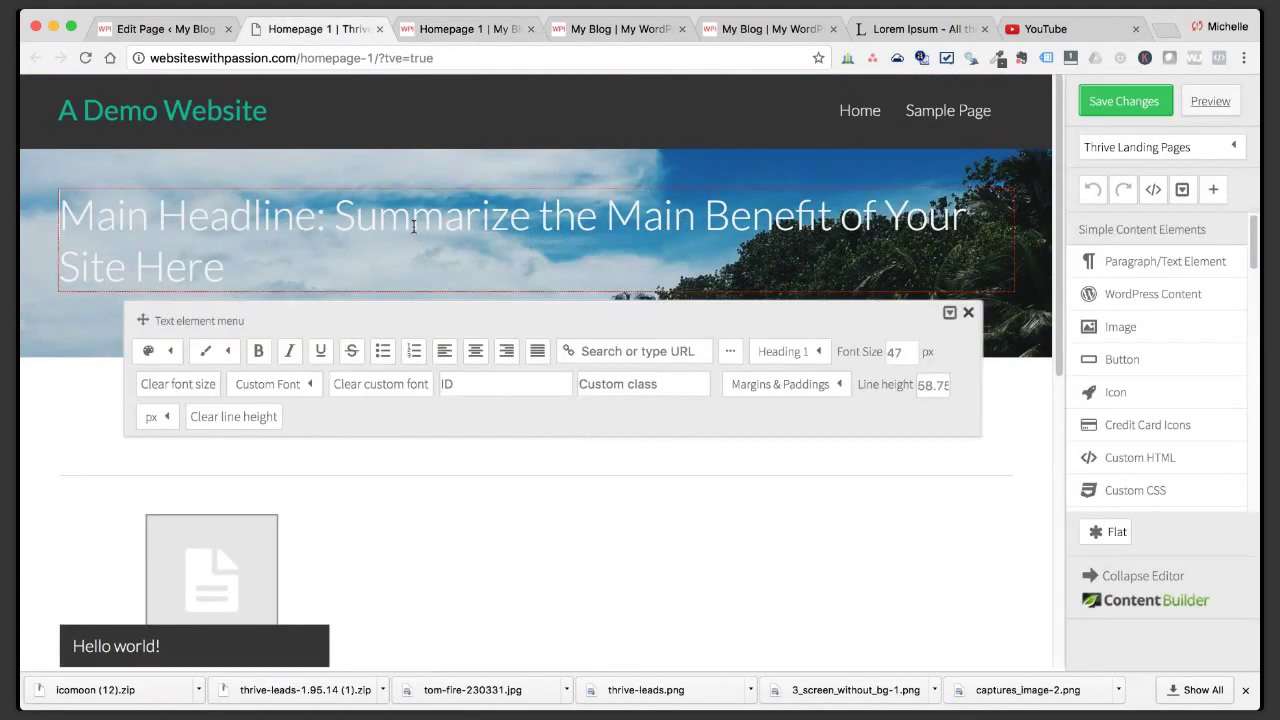
pyautogui.click(476, 355)
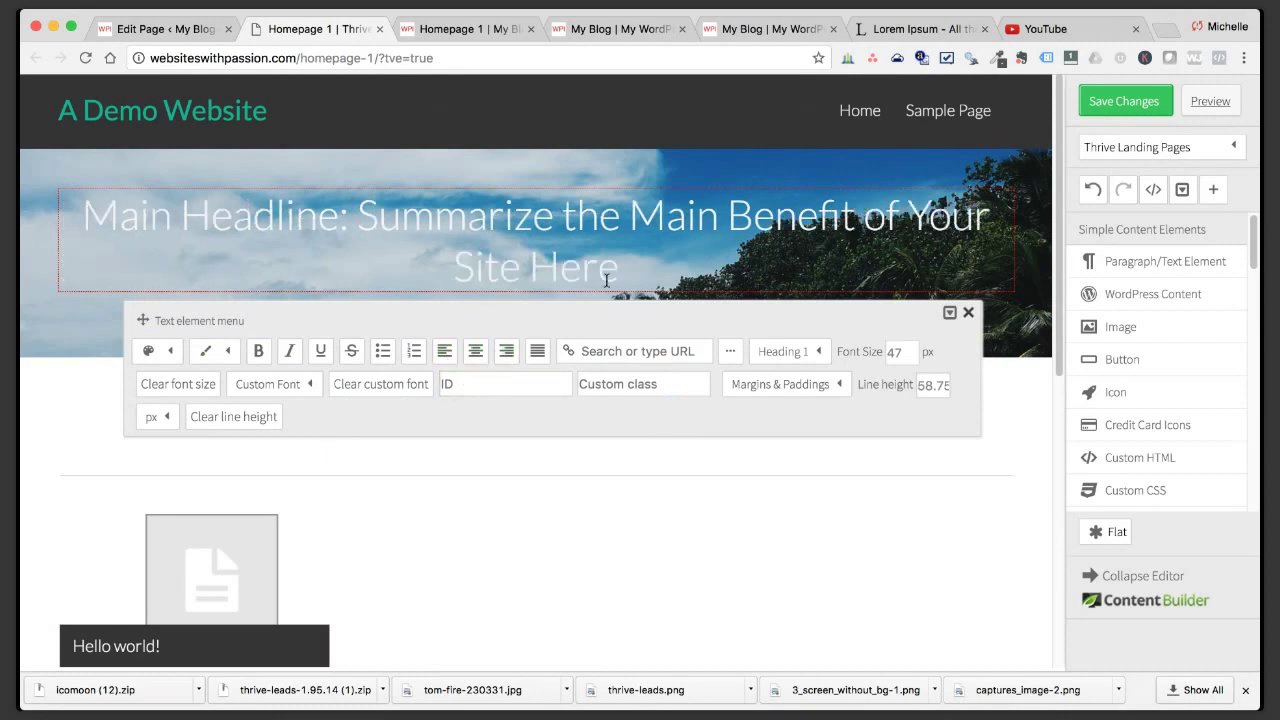
pyautogui.click(970, 311)
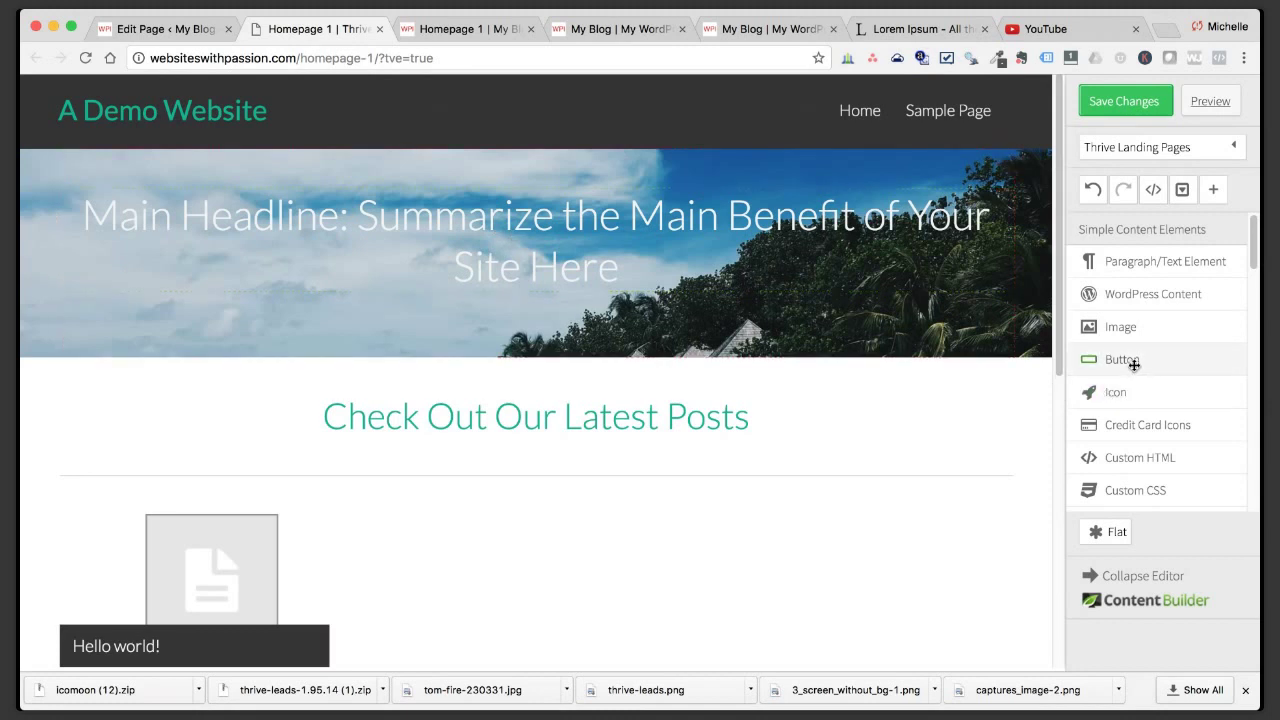
# Add a button below the main headline and apply Style 2 to it after comparing it with Style 1 and Style 3.
pyautogui.moveTo(1134, 364); pyautogui.dragTo(540, 320)
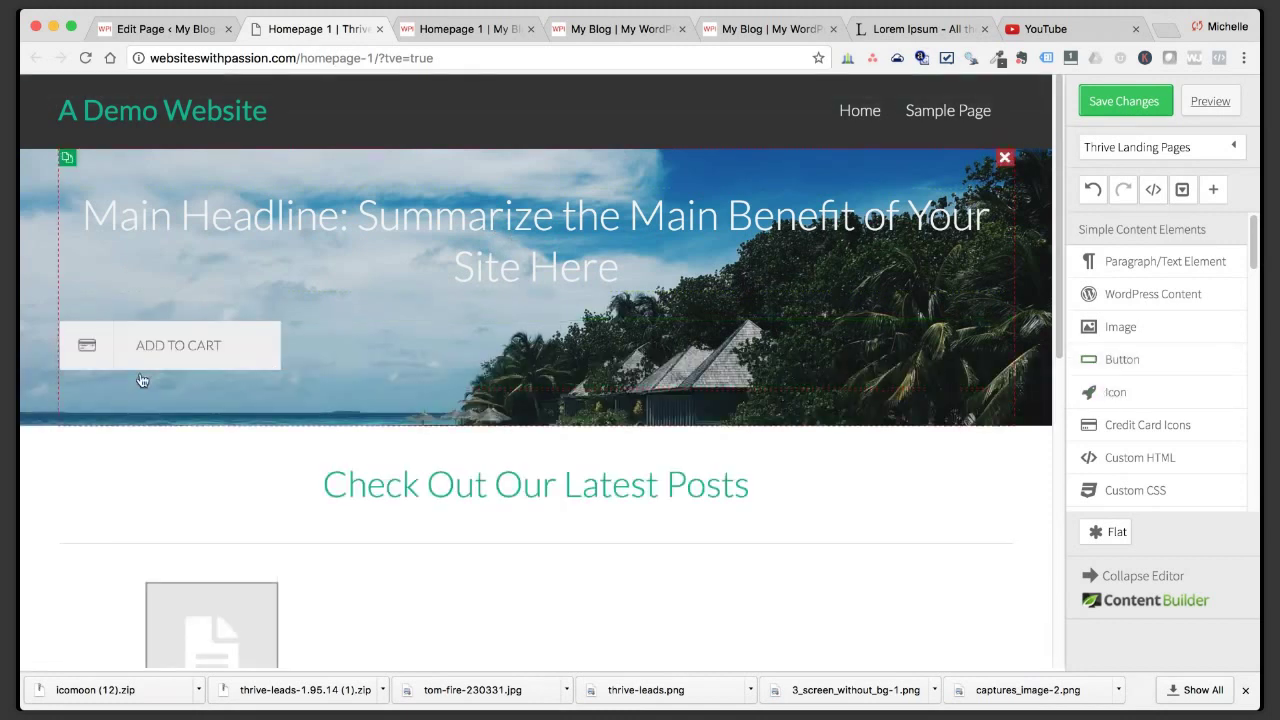
pyautogui.click(200, 341)
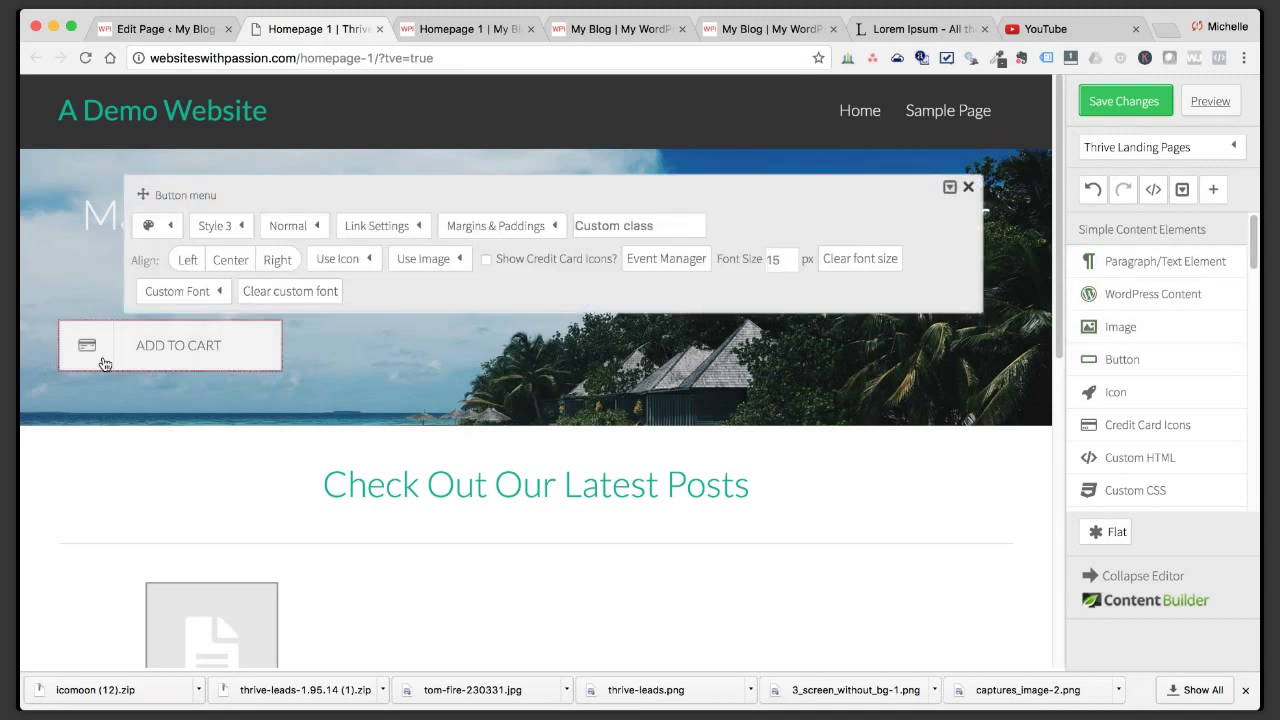
pyautogui.click(240, 232)
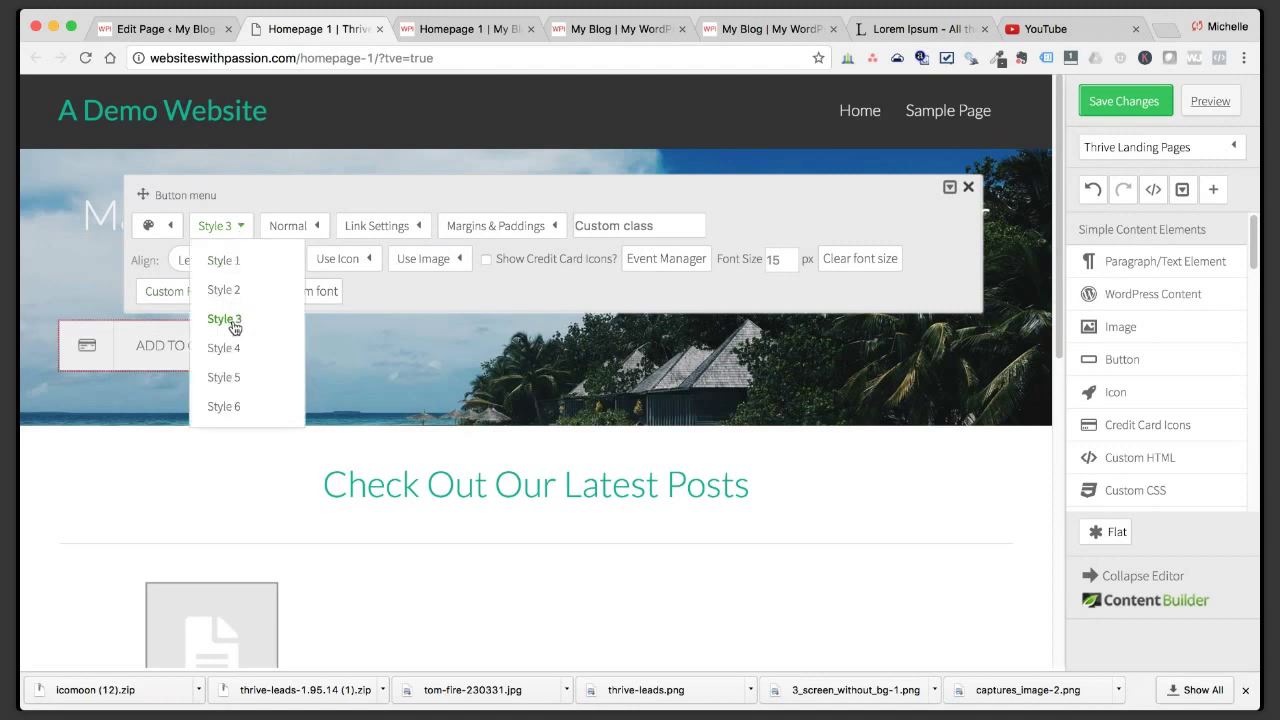
pyautogui.click(238, 260)
pyautogui.click(241, 236)
pyautogui.click(240, 290)
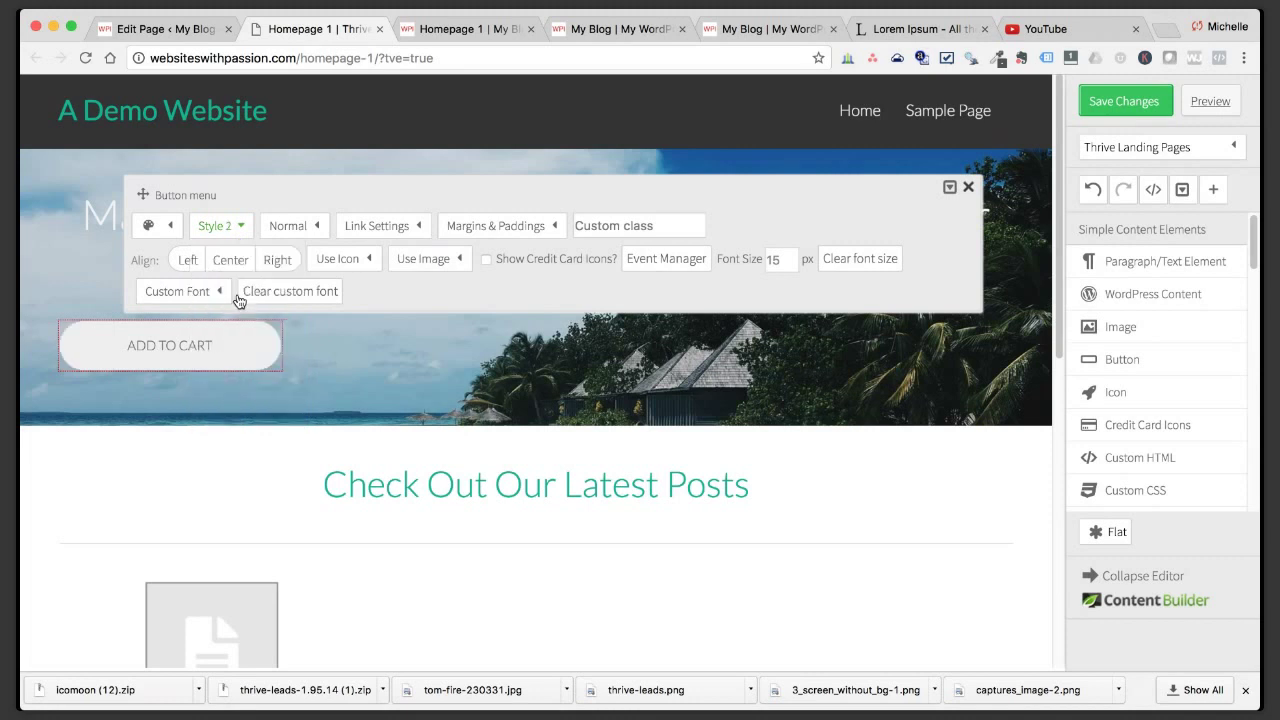
pyautogui.click(234, 237)
pyautogui.click(240, 323)
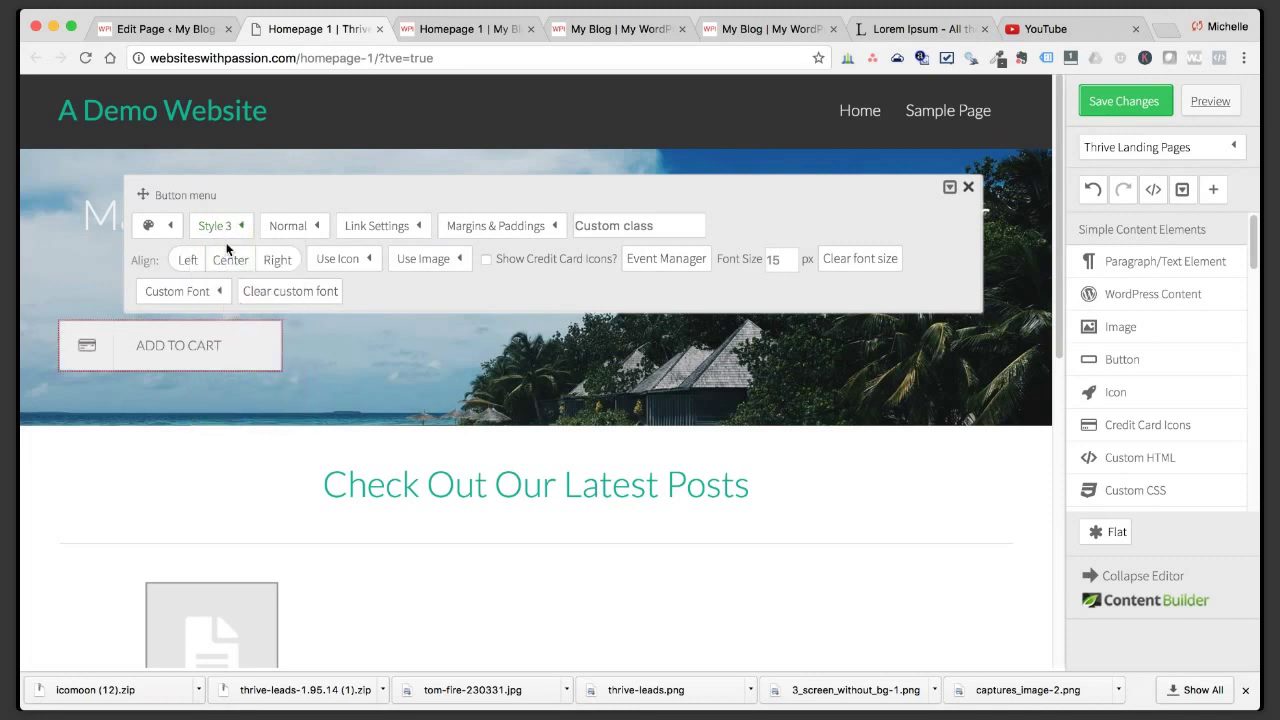
pyautogui.click(228, 232)
pyautogui.click(236, 290)
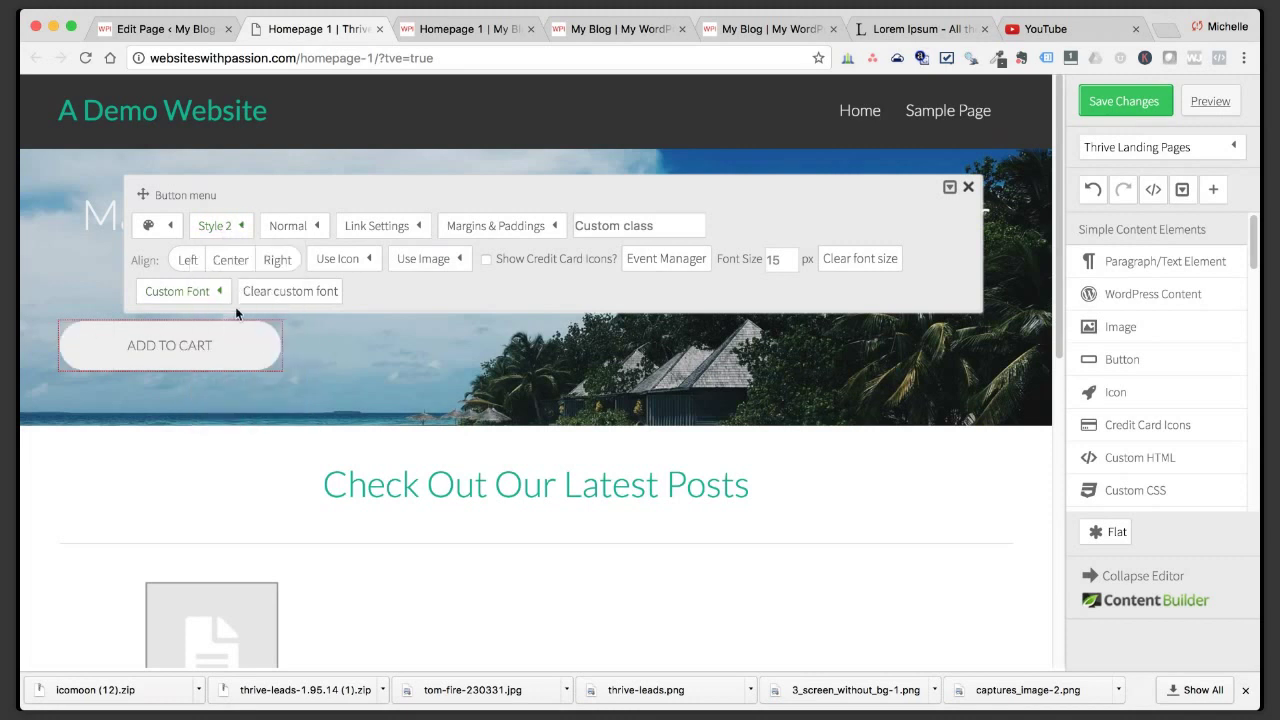
# Center the Add to Cart button and apply the turquoise default color to it.
pyautogui.click(228, 260)
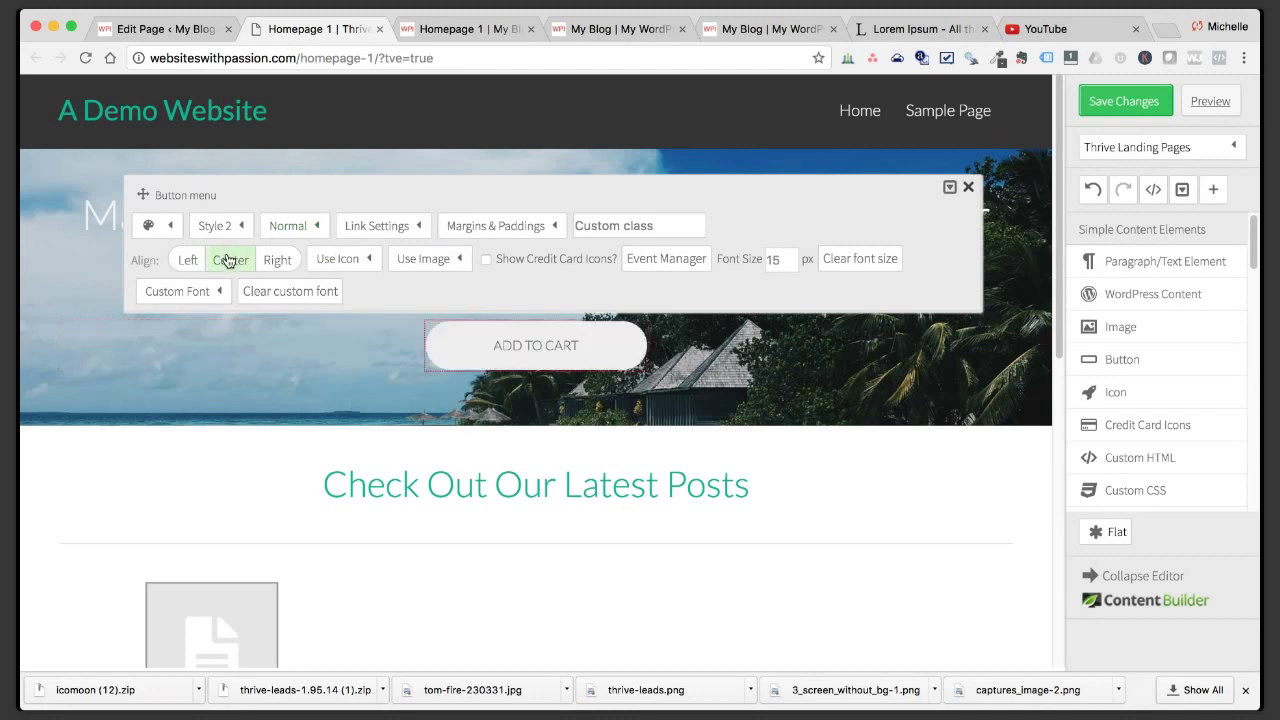
pyautogui.click(170, 228)
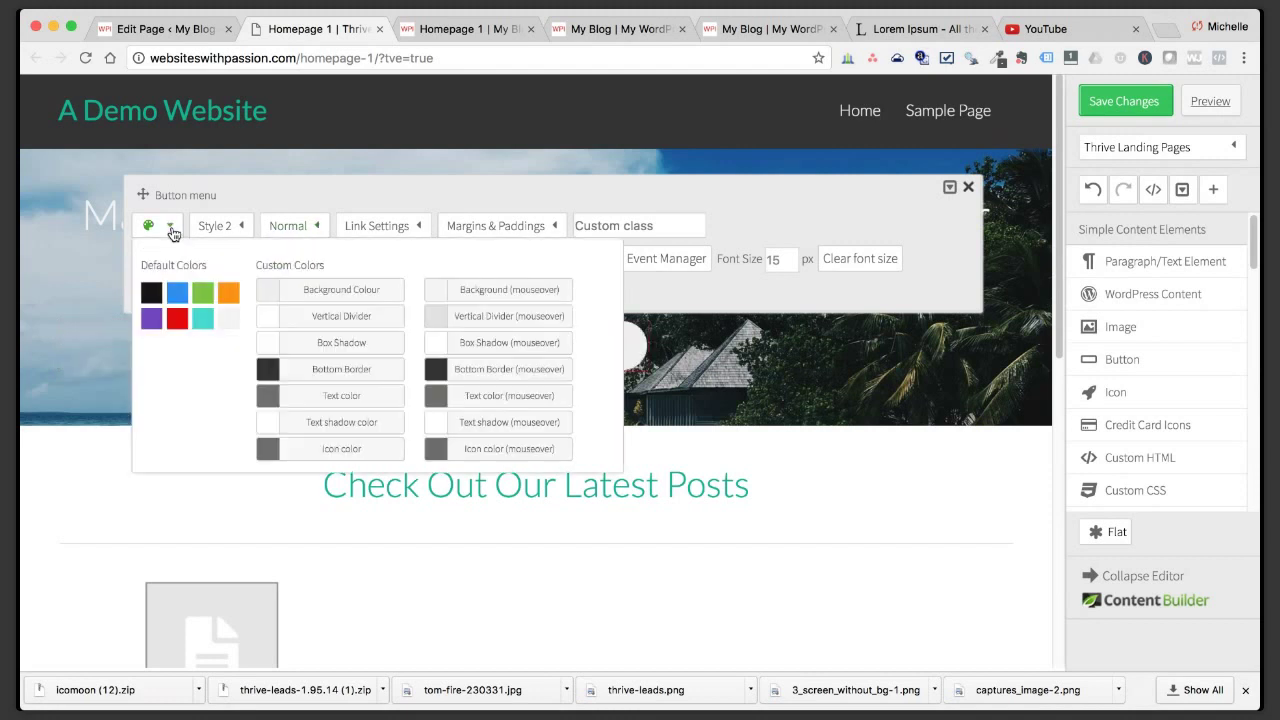
pyautogui.click(203, 319)
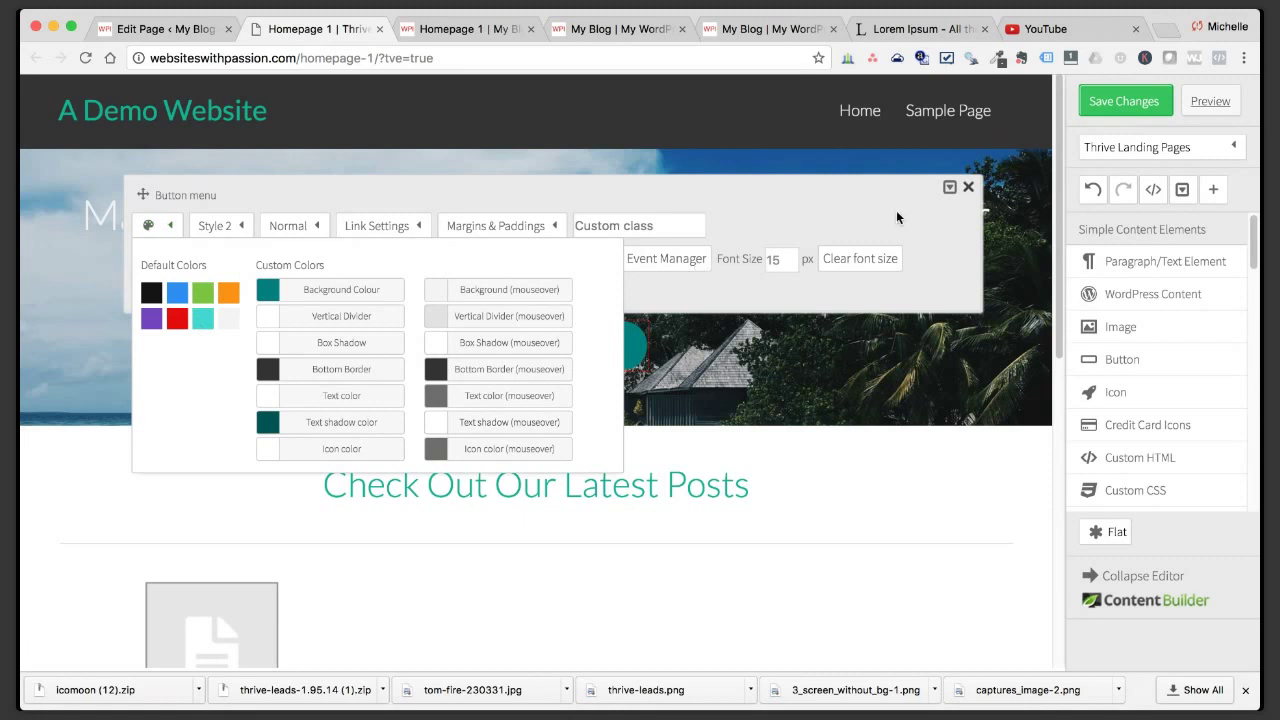
# Change the text of the Add to Cart button to STRAT TODAY.
pyautogui.click(968, 187)
pyautogui.click(476, 370)
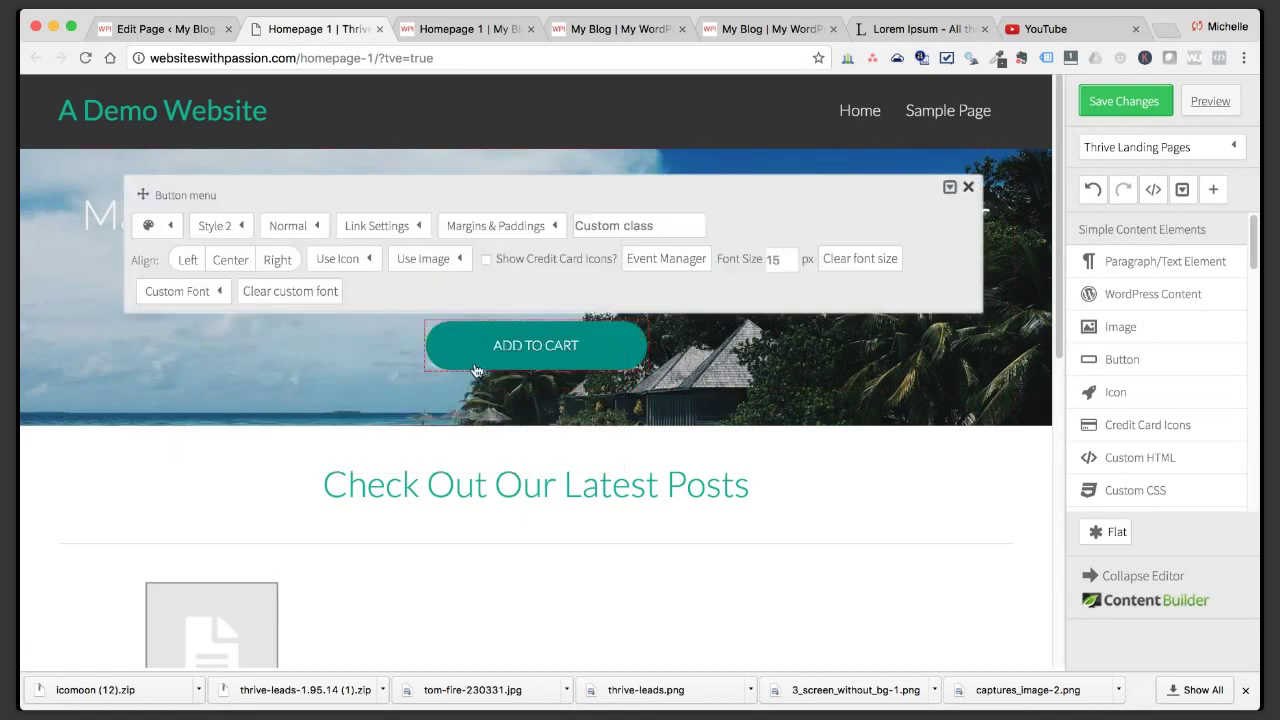
pyautogui.click(390, 229)
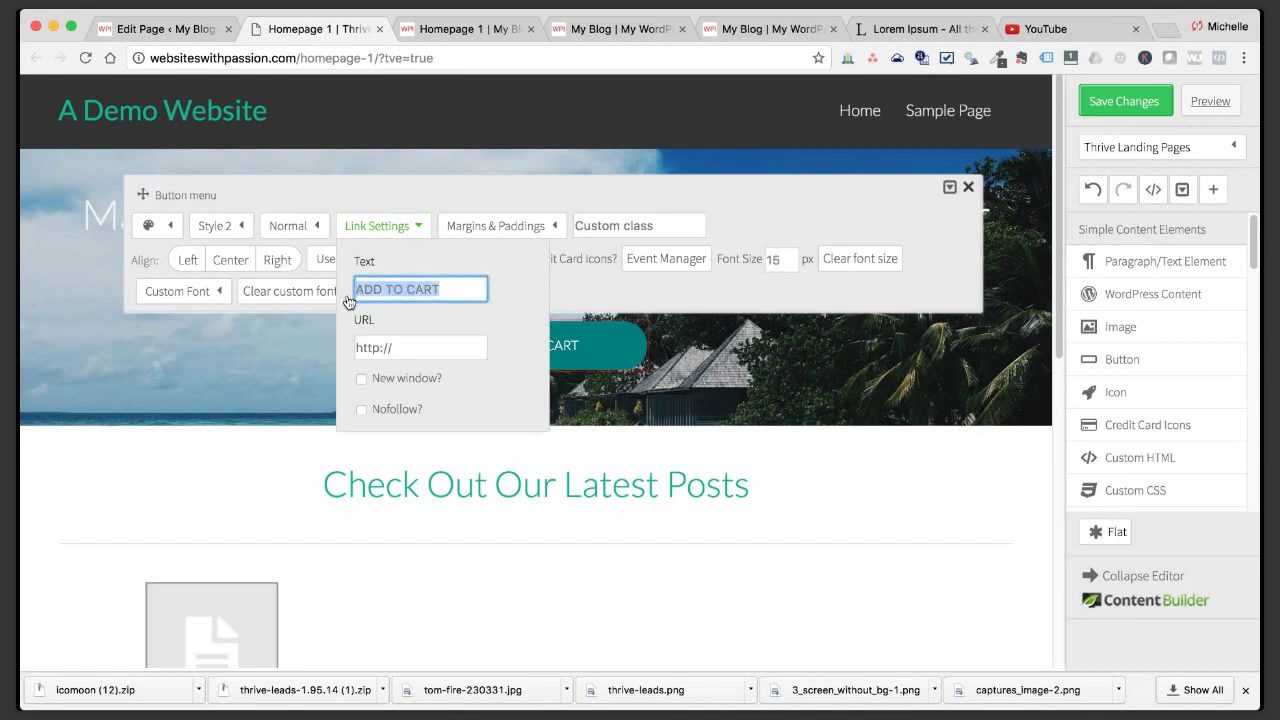
pyautogui.write('STRAT TODAY')
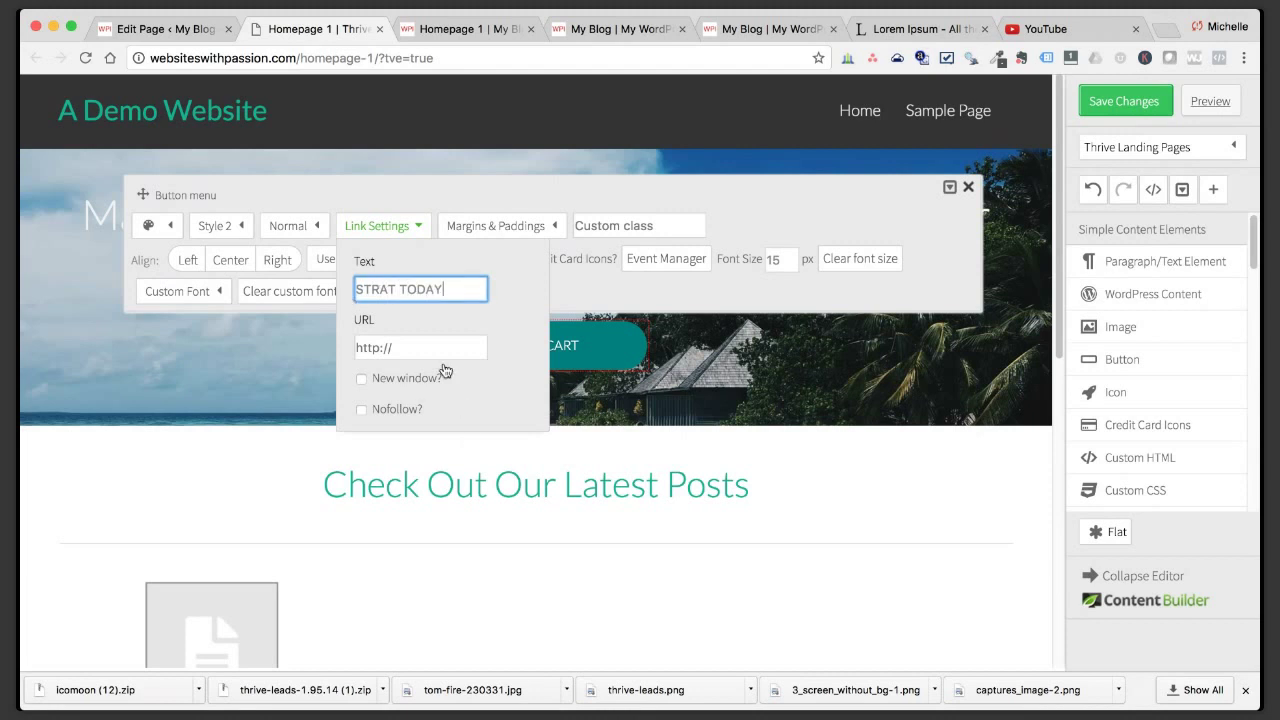
pyautogui.click(381, 349)
pyautogui.click(969, 188)
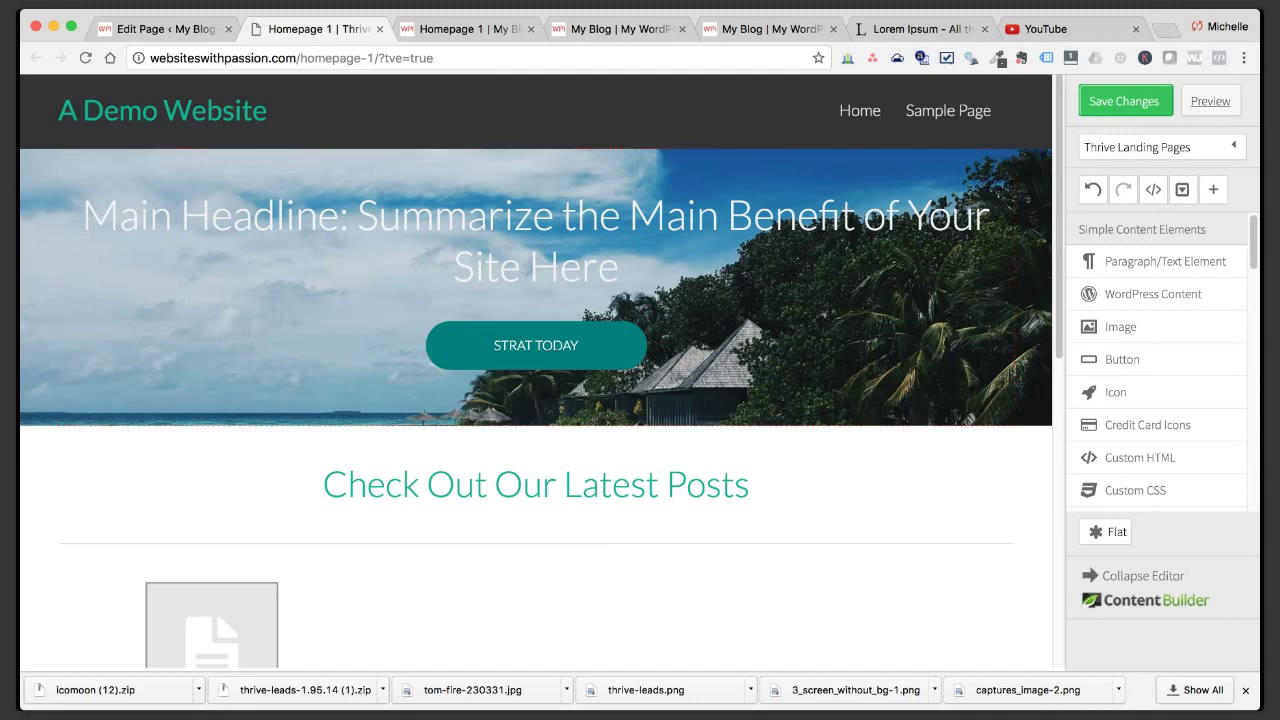
# Insert a solid-filled content box without headline between the main headline and the button, and delete the outlined Style 4 boxes tried first.
pyautogui.moveTo(1254, 264); pyautogui.dragTo(1250, 336)
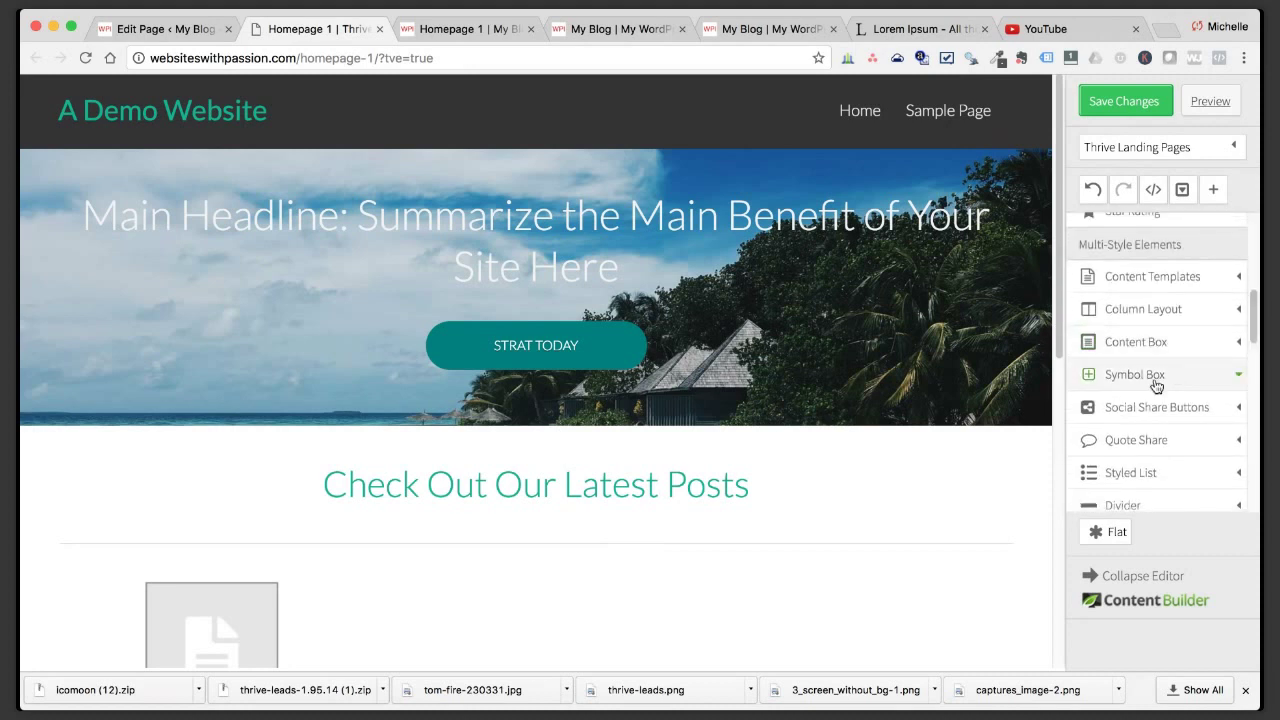
pyautogui.click(1148, 345)
pyautogui.scroll(-2, 1121, 446)
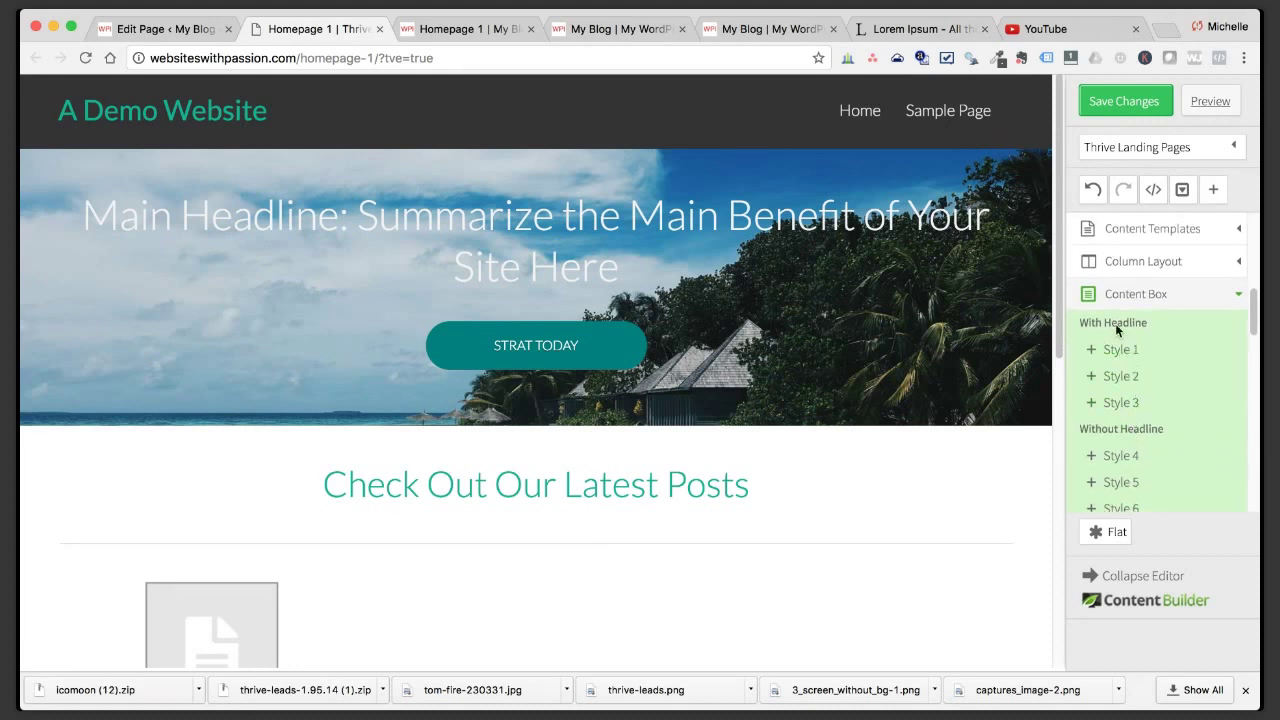
pyautogui.scroll(-1, 1137, 432)
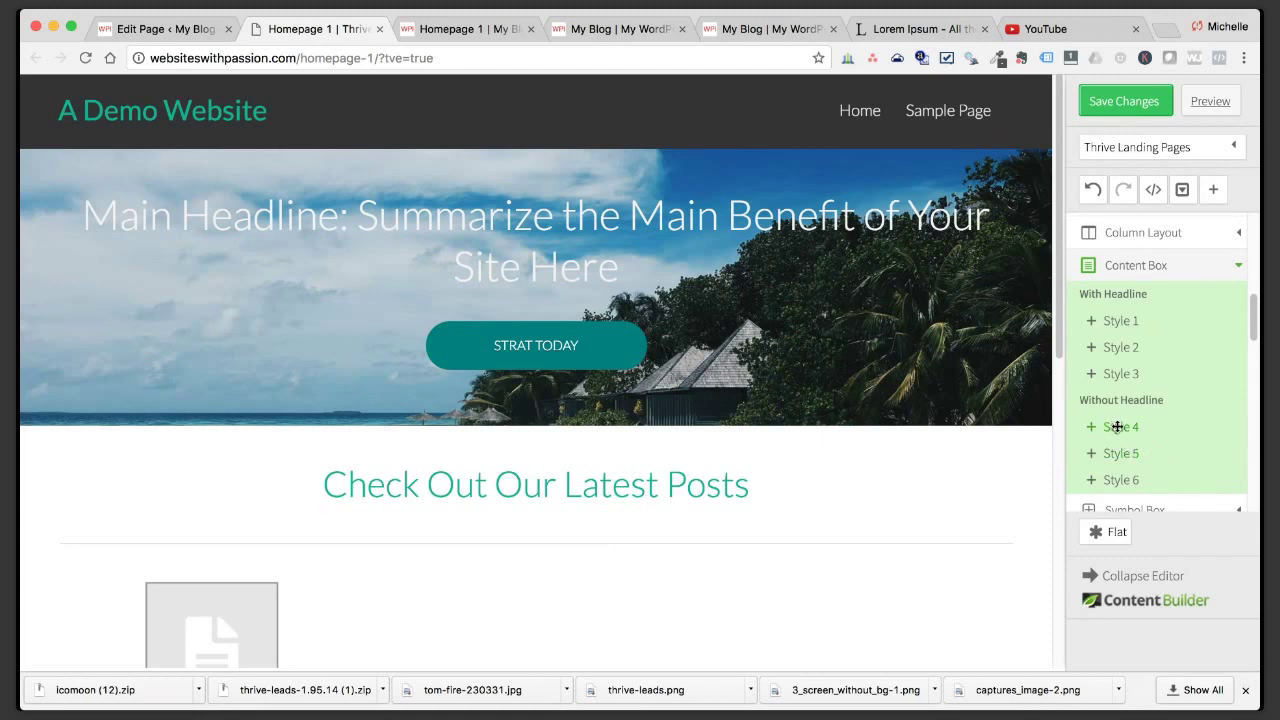
pyautogui.moveTo(1118, 427)
pyautogui.mouseDown()
pyautogui.moveTo(700, 430)
pyautogui.moveTo(600, 300)
pyautogui.moveTo(837, 280)
pyautogui.mouseUp()
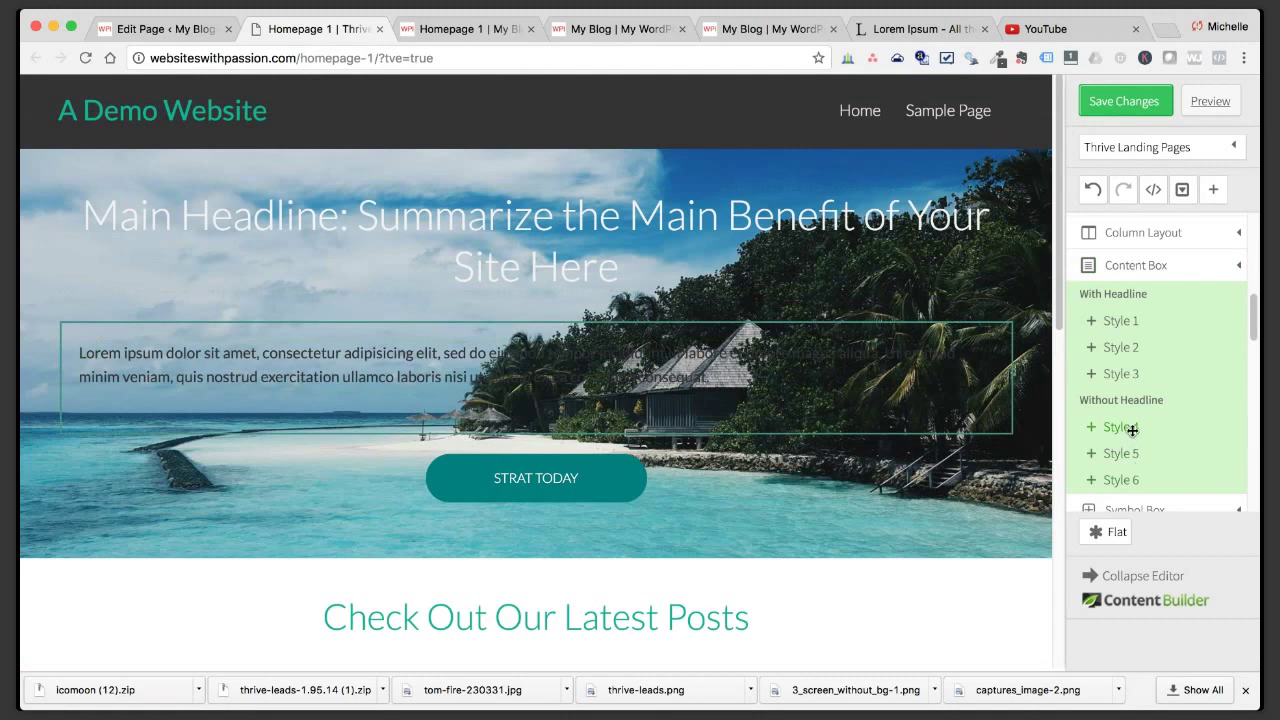
pyautogui.moveTo(1130, 432); pyautogui.dragTo(540, 330)
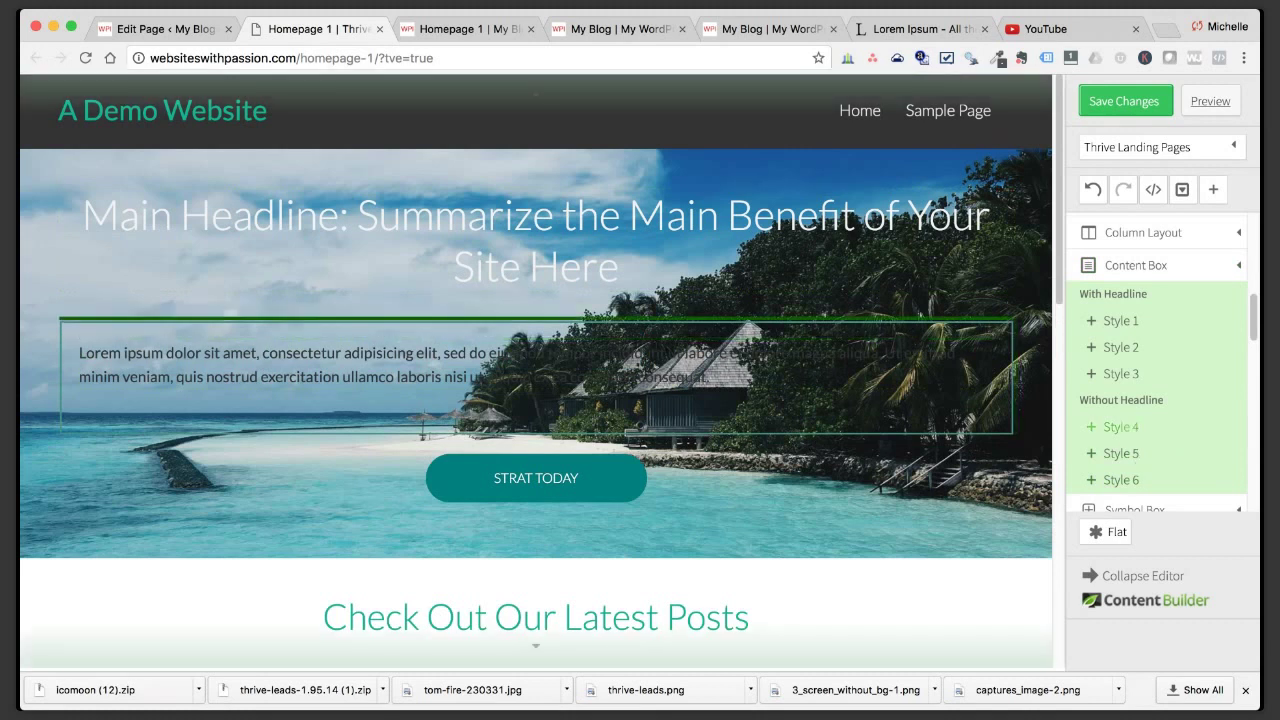
pyautogui.moveTo(837, 316); pyautogui.dragTo(837, 318)
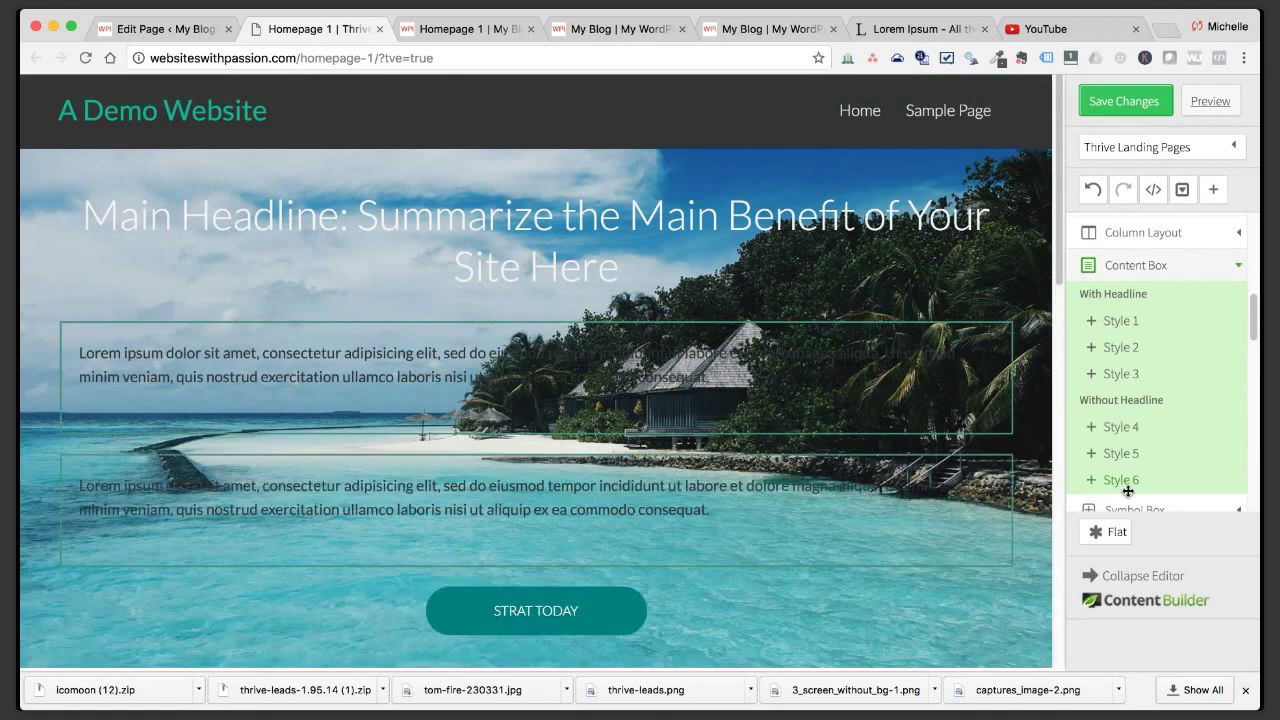
pyautogui.moveTo(1128, 460); pyautogui.dragTo(540, 330)
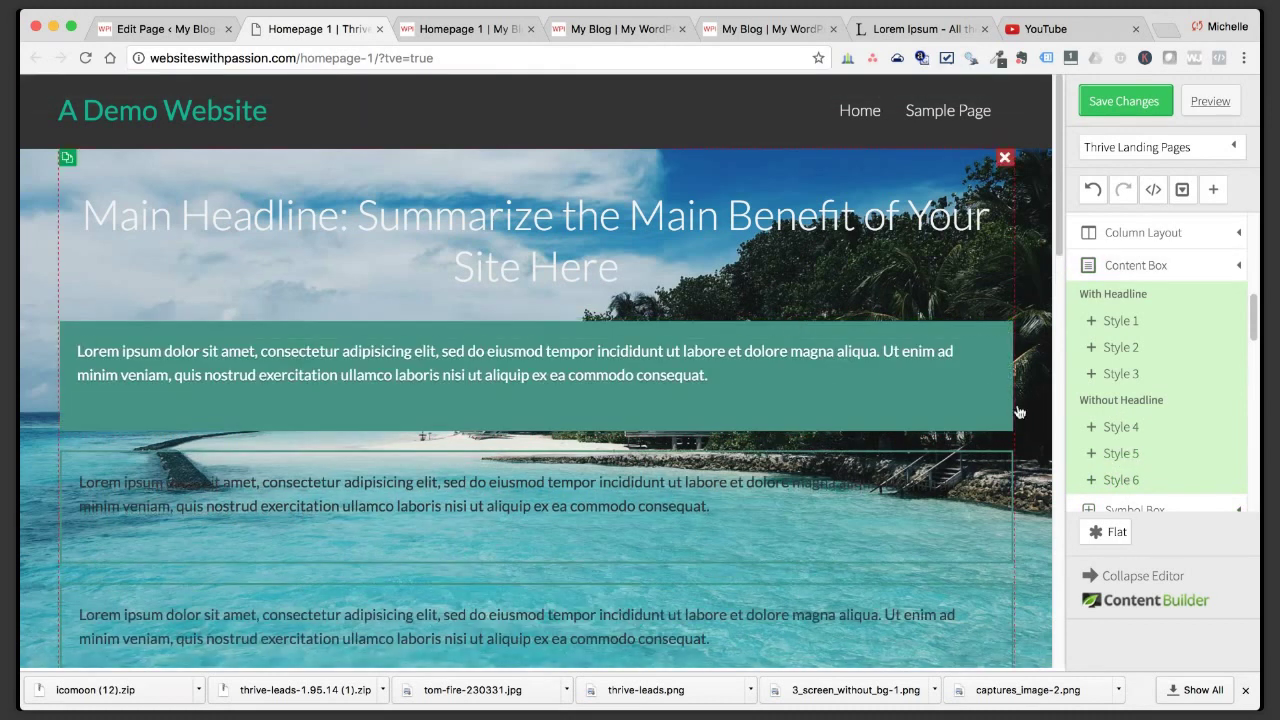
pyautogui.click(1005, 461)
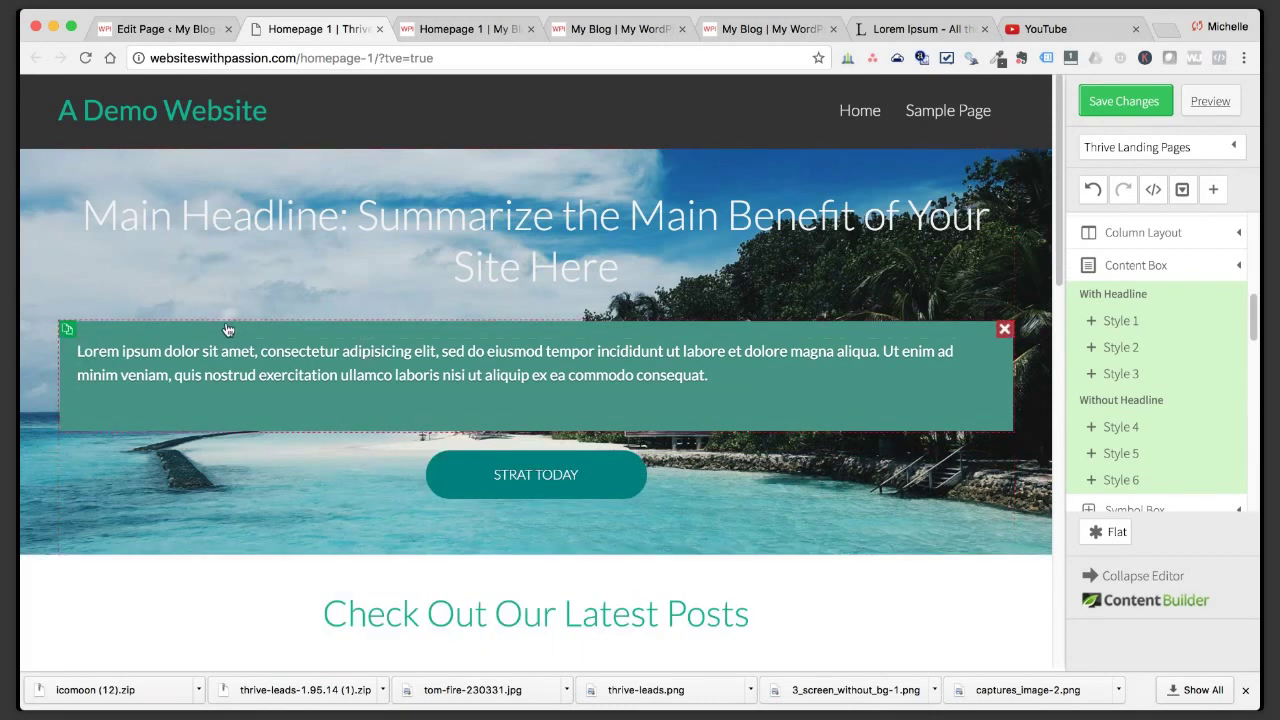
# Move the main headline into the content box and delete the box's placeholder paragraph.
pyautogui.moveTo(650, 210); pyautogui.dragTo(540, 340)
pyautogui.moveTo(638, 347); pyautogui.dragTo(640, 348)
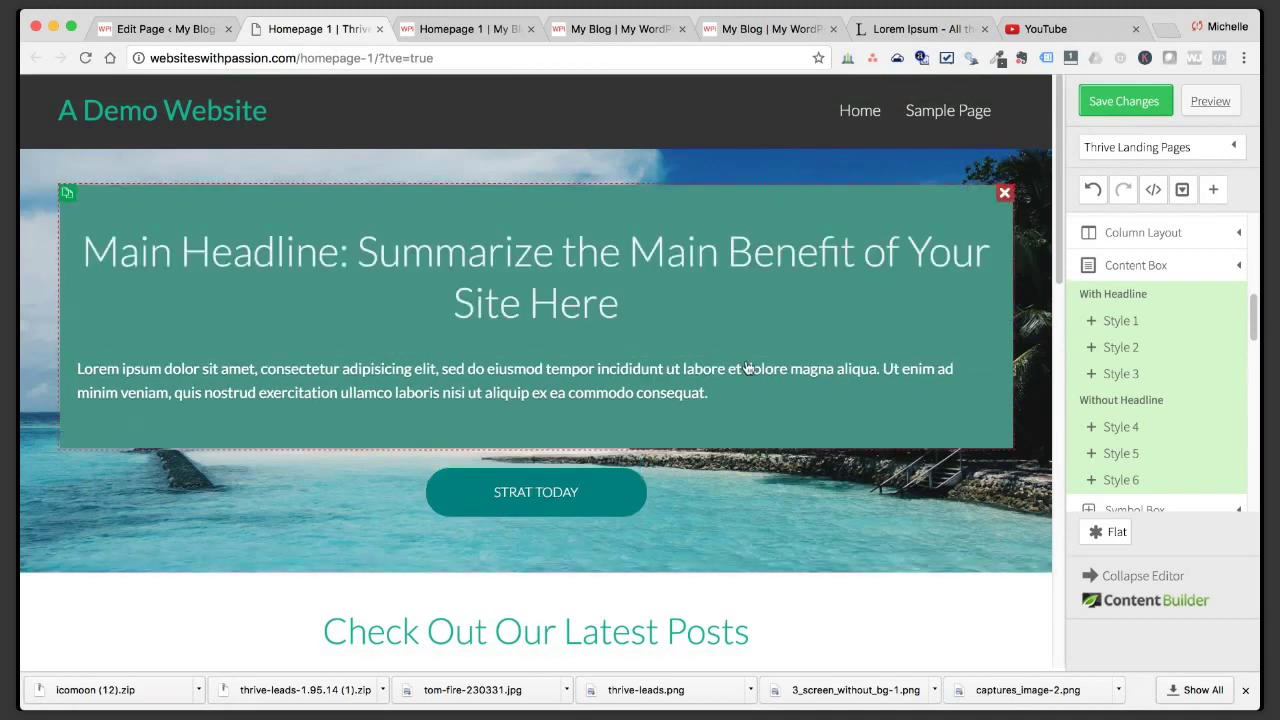
pyautogui.click(985, 372)
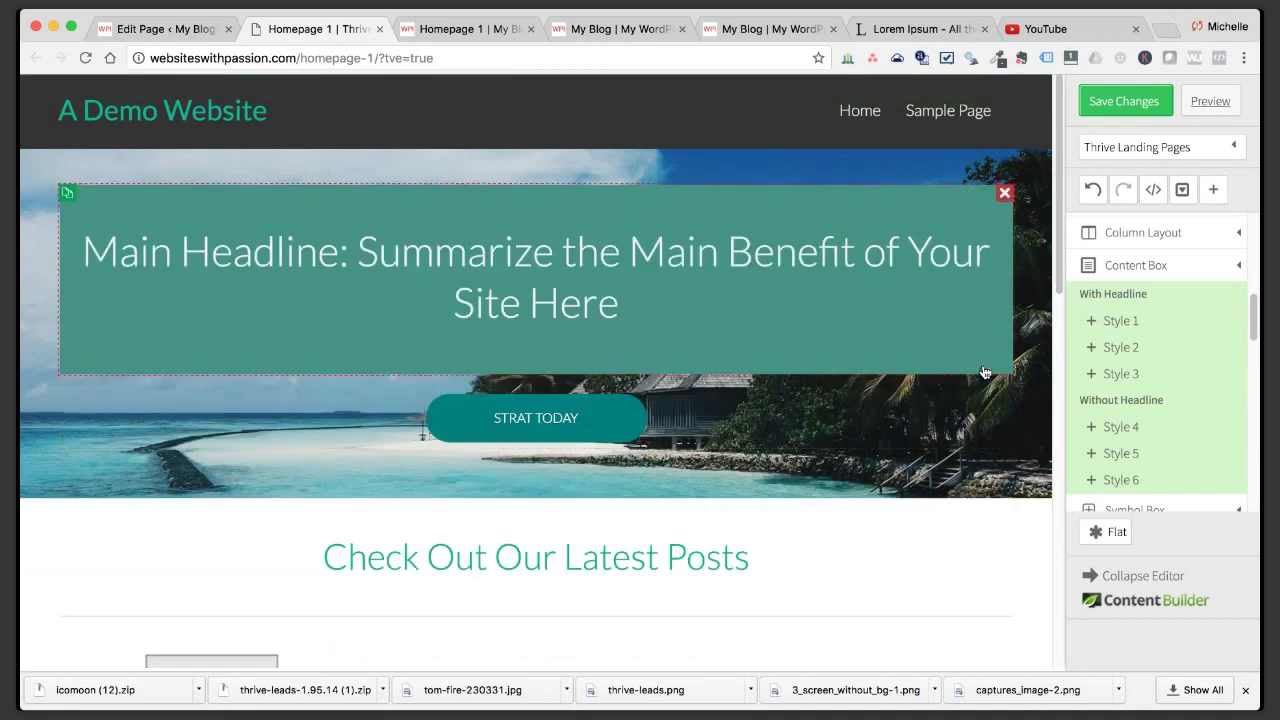
# Apply the black default color to the headline's content box and set its background opacity to 41.
pyautogui.click(268, 195)
pyautogui.click(170, 122)
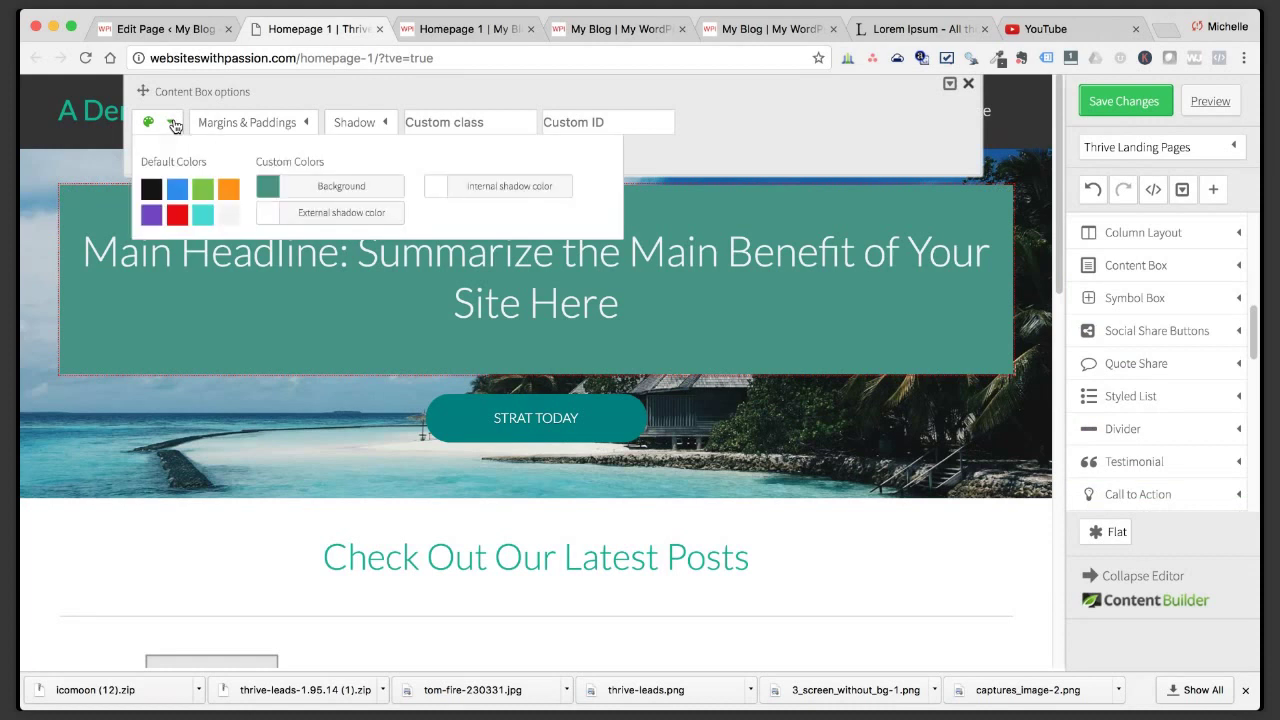
pyautogui.click(151, 192)
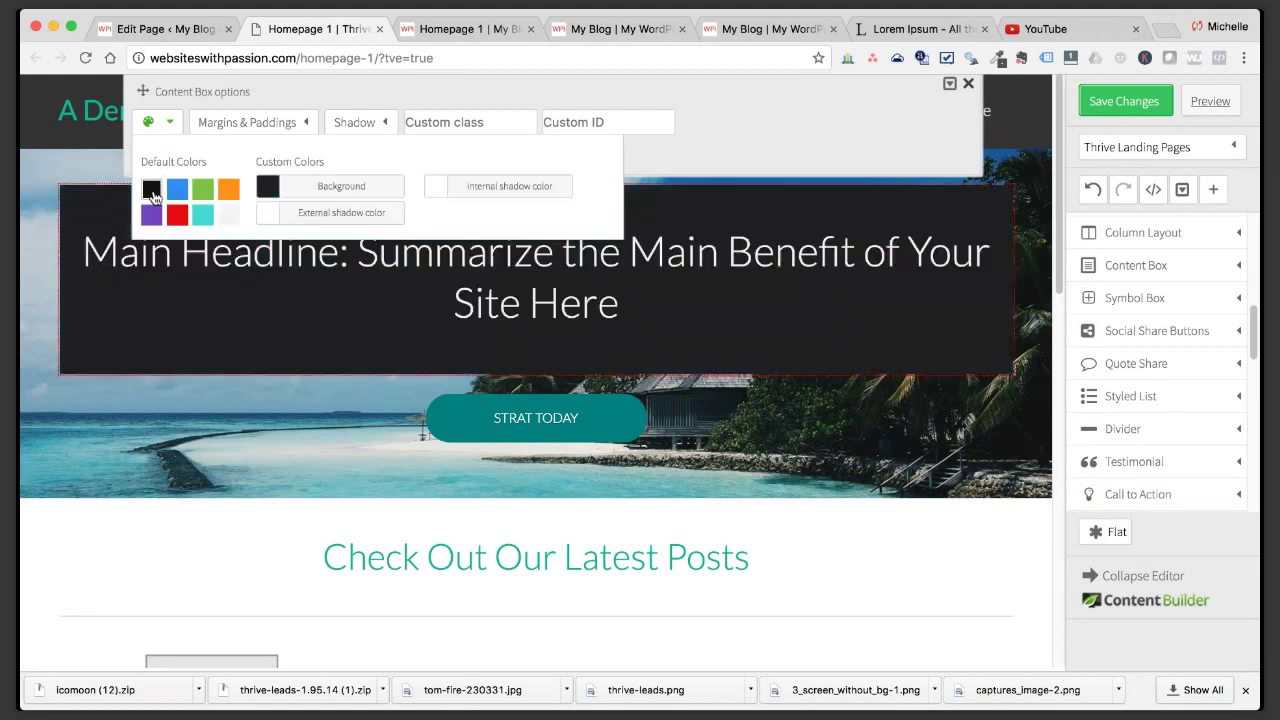
pyautogui.click(307, 190)
pyautogui.moveTo(542, 203); pyautogui.dragTo(466, 211)
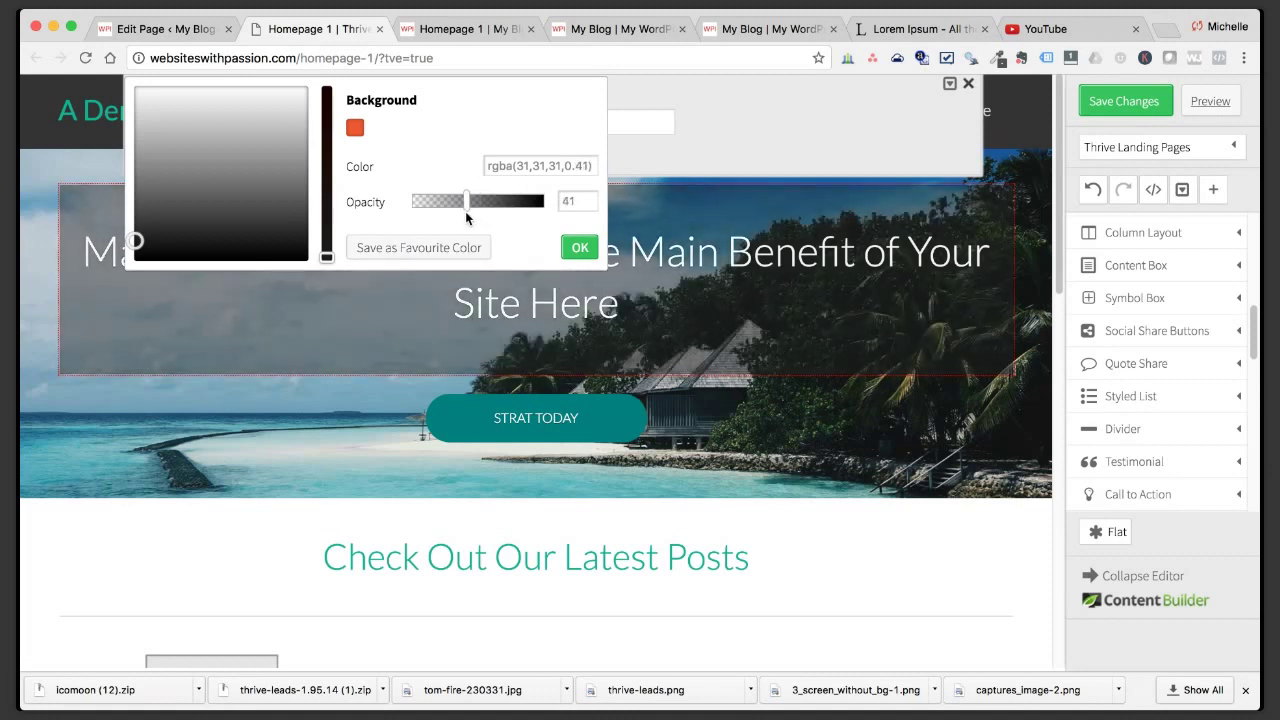
pyautogui.click(580, 248)
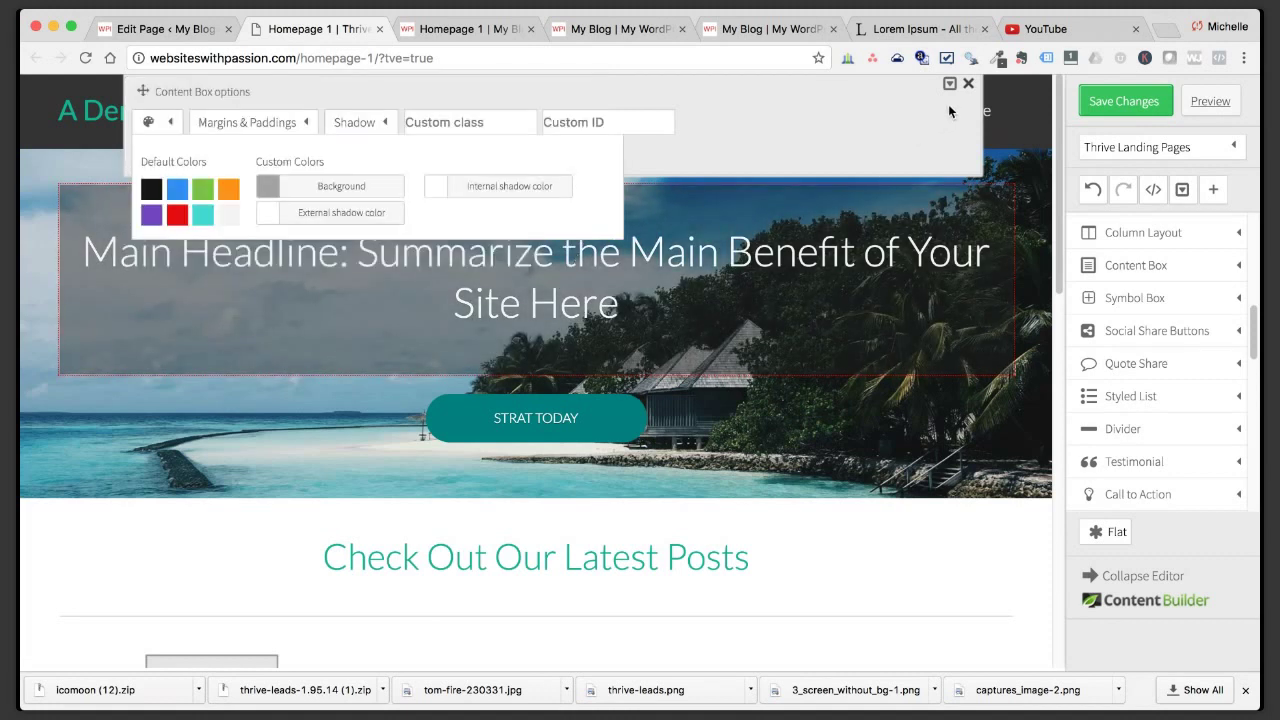
pyautogui.click(968, 83)
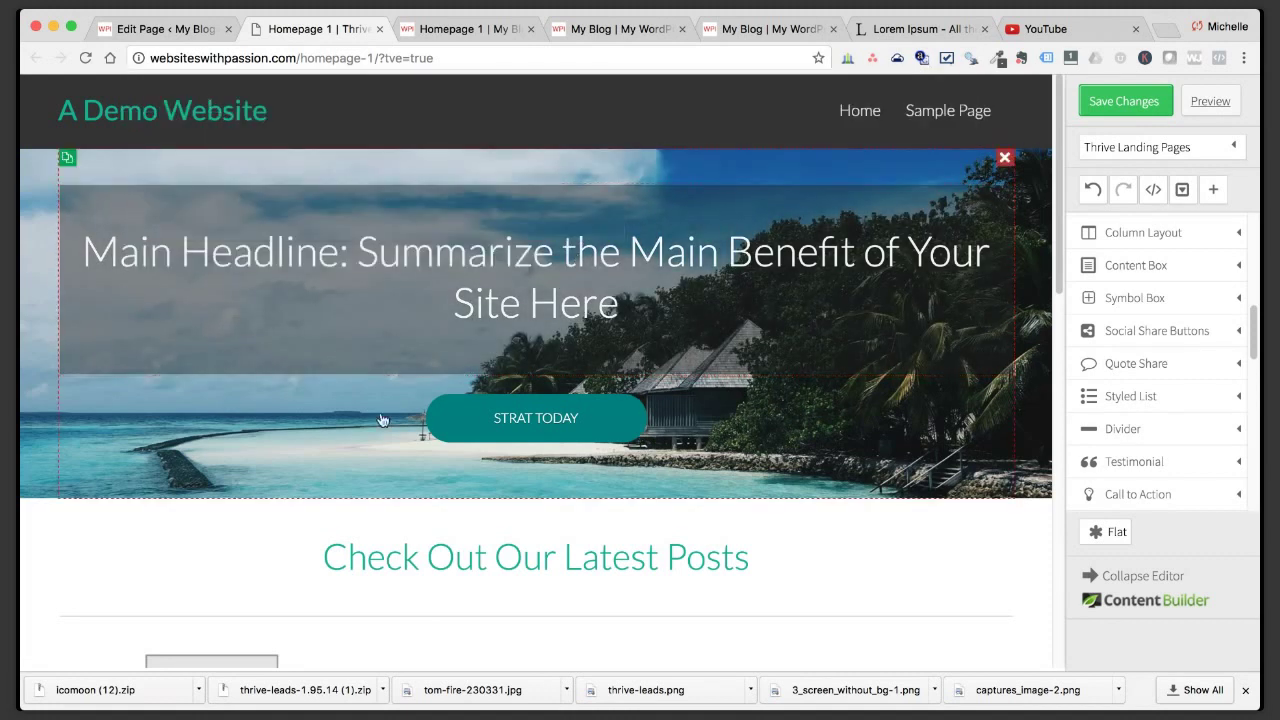
# Round the corners of the headline's content box with a border radius of 18 px.
pyautogui.click(469, 212)
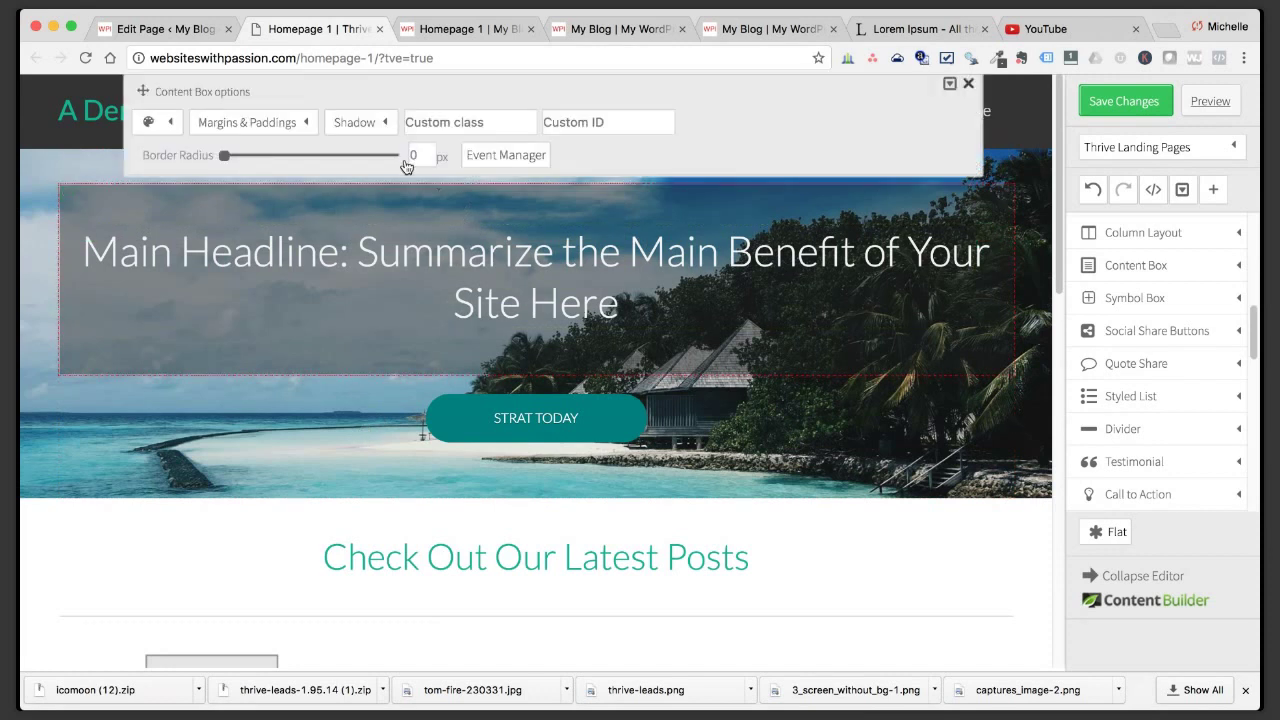
pyautogui.moveTo(219, 154); pyautogui.dragTo(235, 161)
pyautogui.click(968, 83)
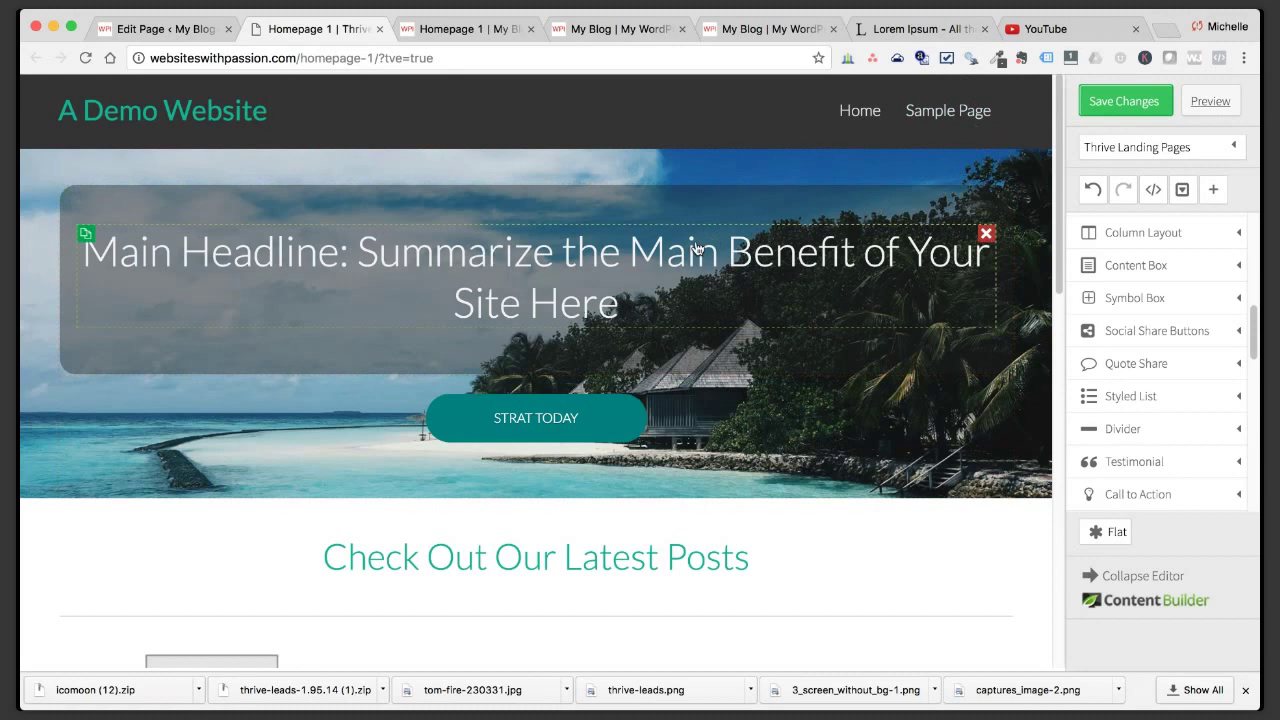
# Set the top and bottom margins of the headline's content box to 30 px each.
pyautogui.click(459, 195)
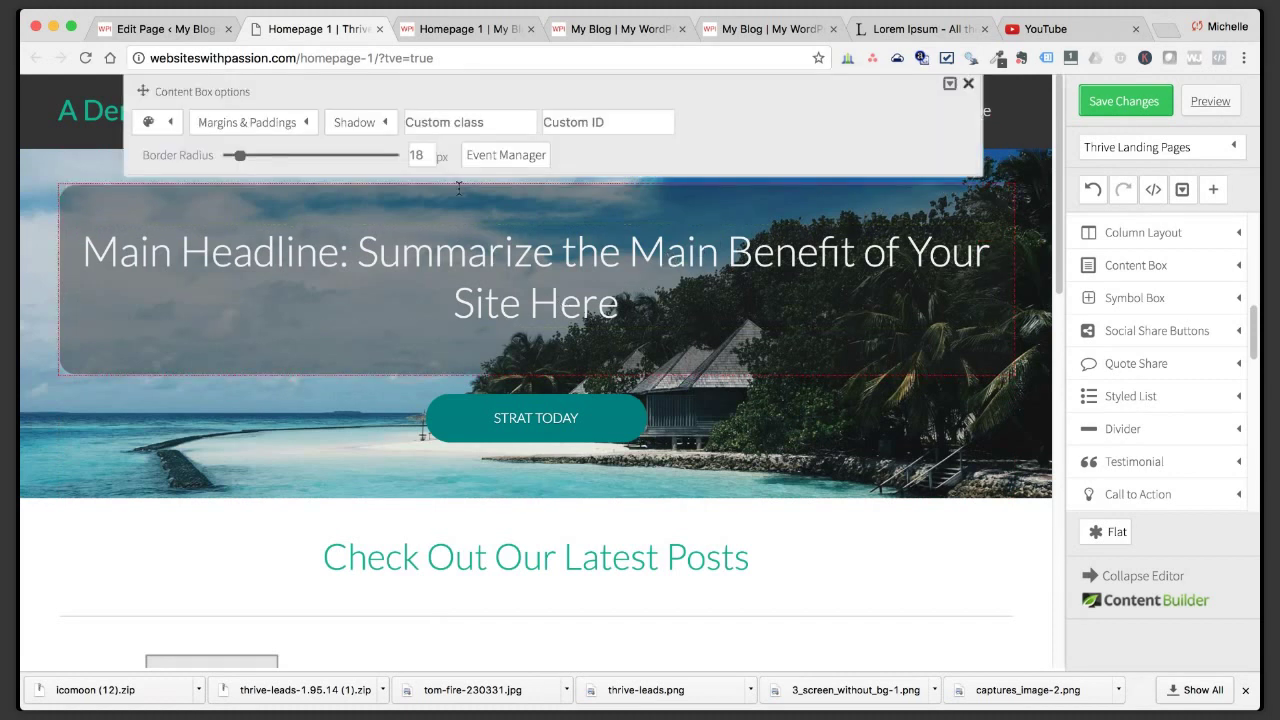
pyautogui.click(298, 124)
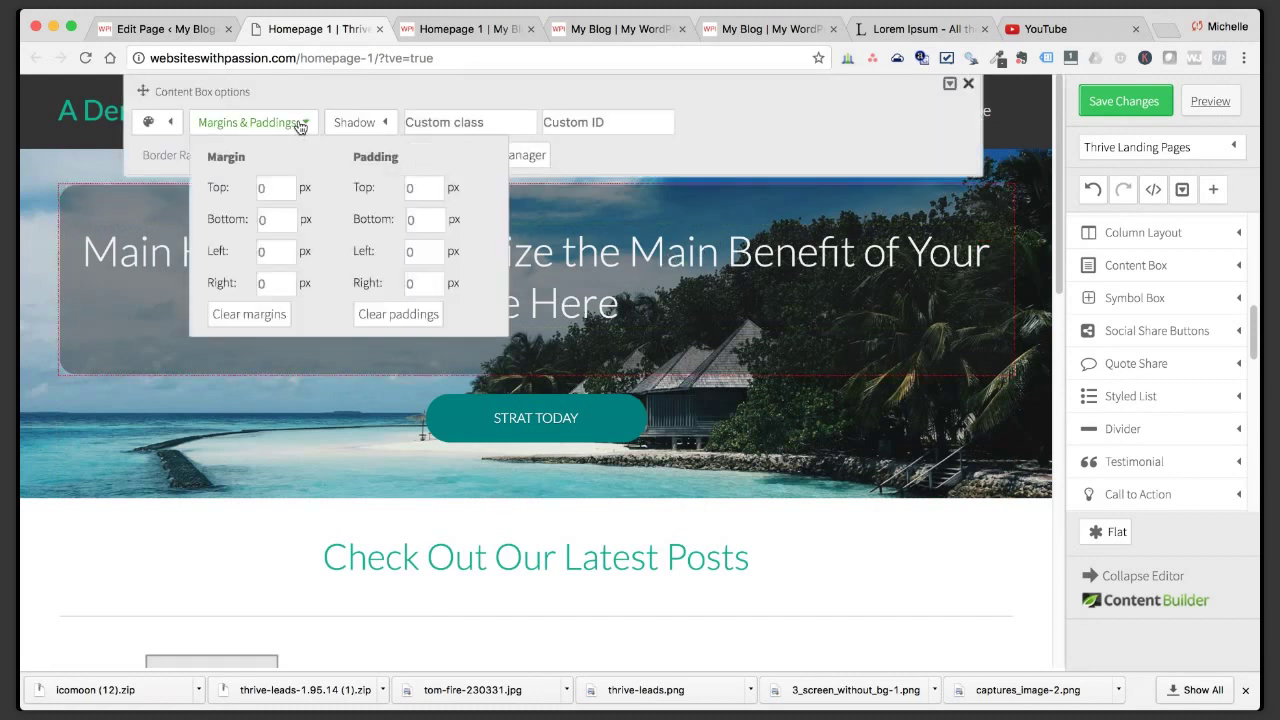
pyautogui.click(260, 219)
pyautogui.write('30')
pyautogui.click(262, 188)
pyautogui.write('30')
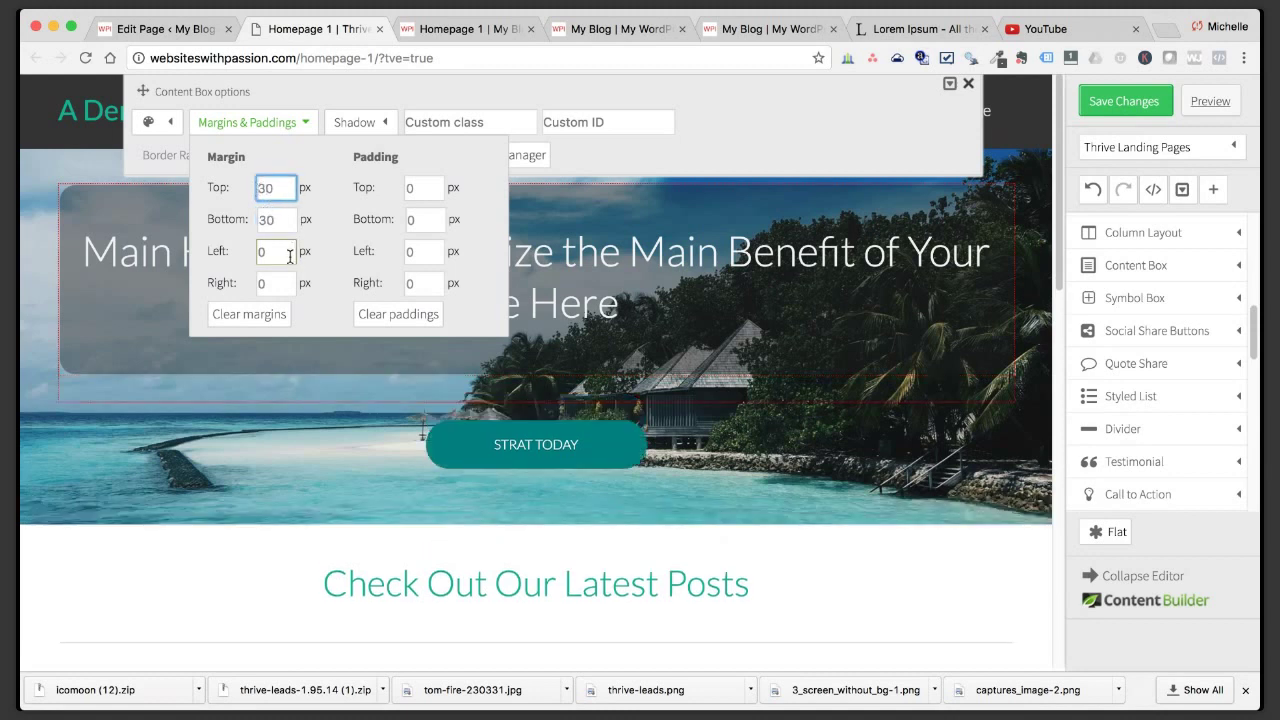
pyautogui.click(290, 256)
pyautogui.click(968, 83)
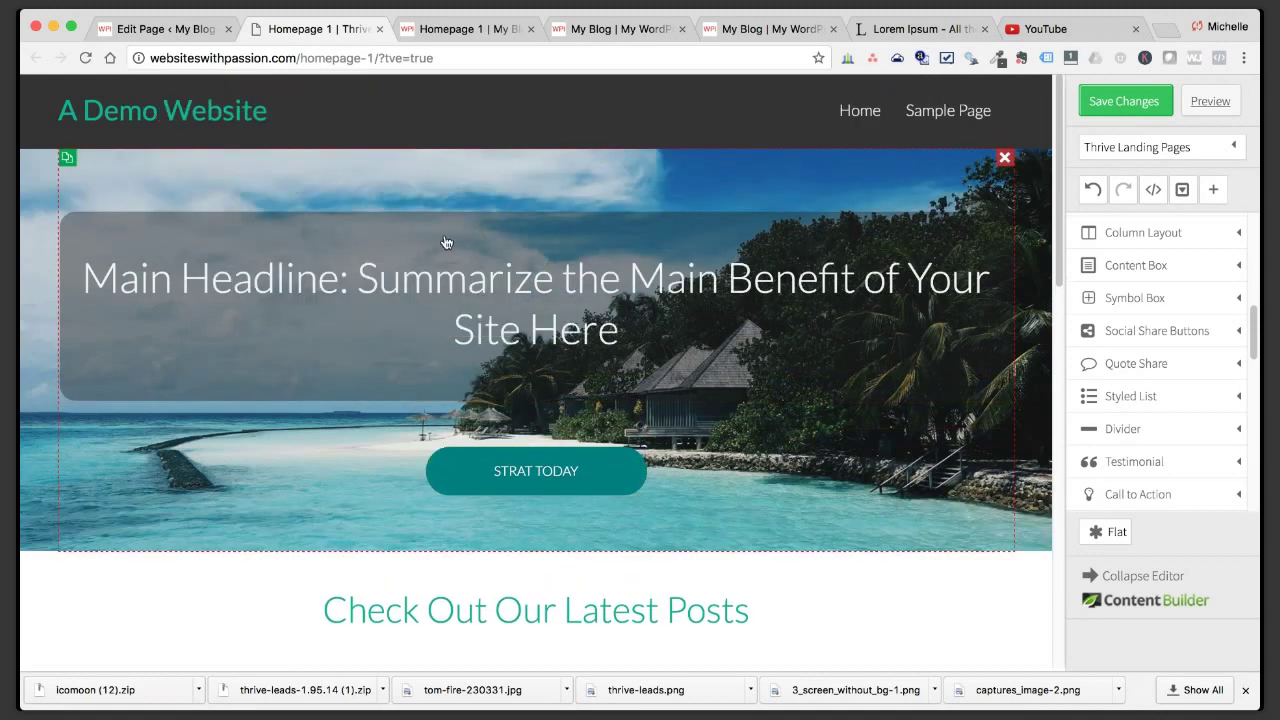
# Save the page changes and check the hero section in the Homepage 1 preview.
pyautogui.click(1124, 101)
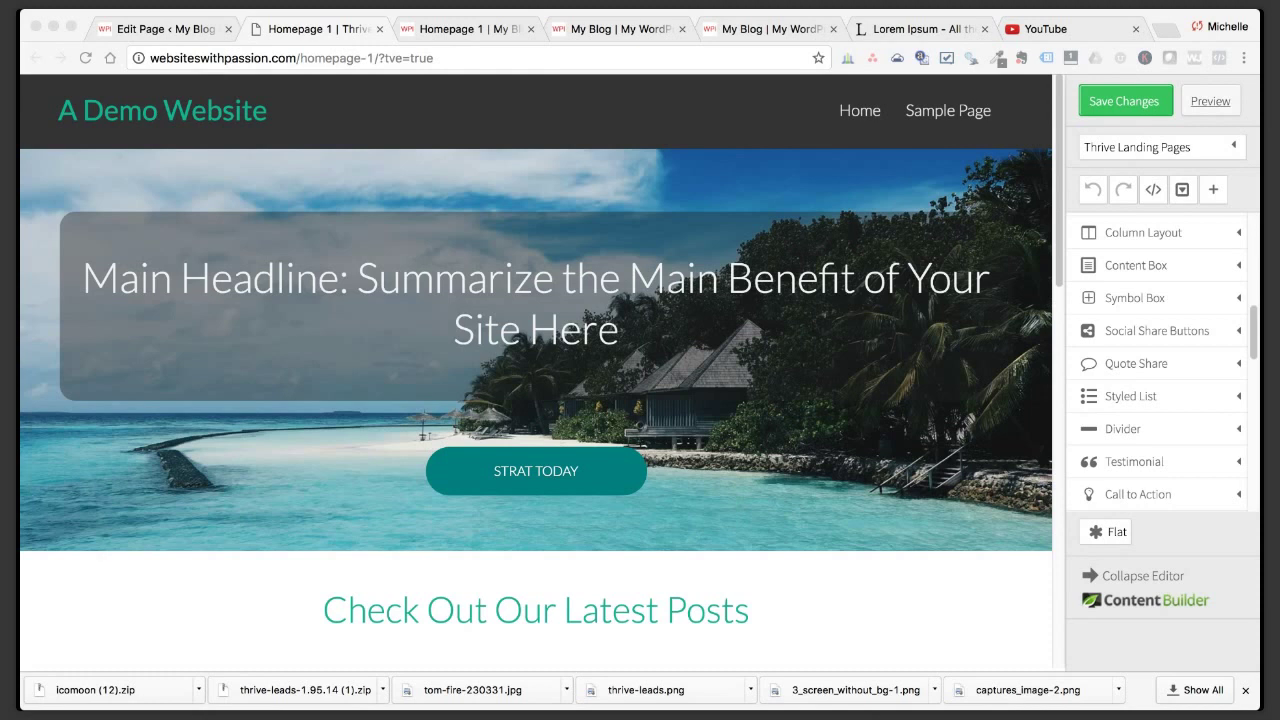
pyautogui.click(706, 527)
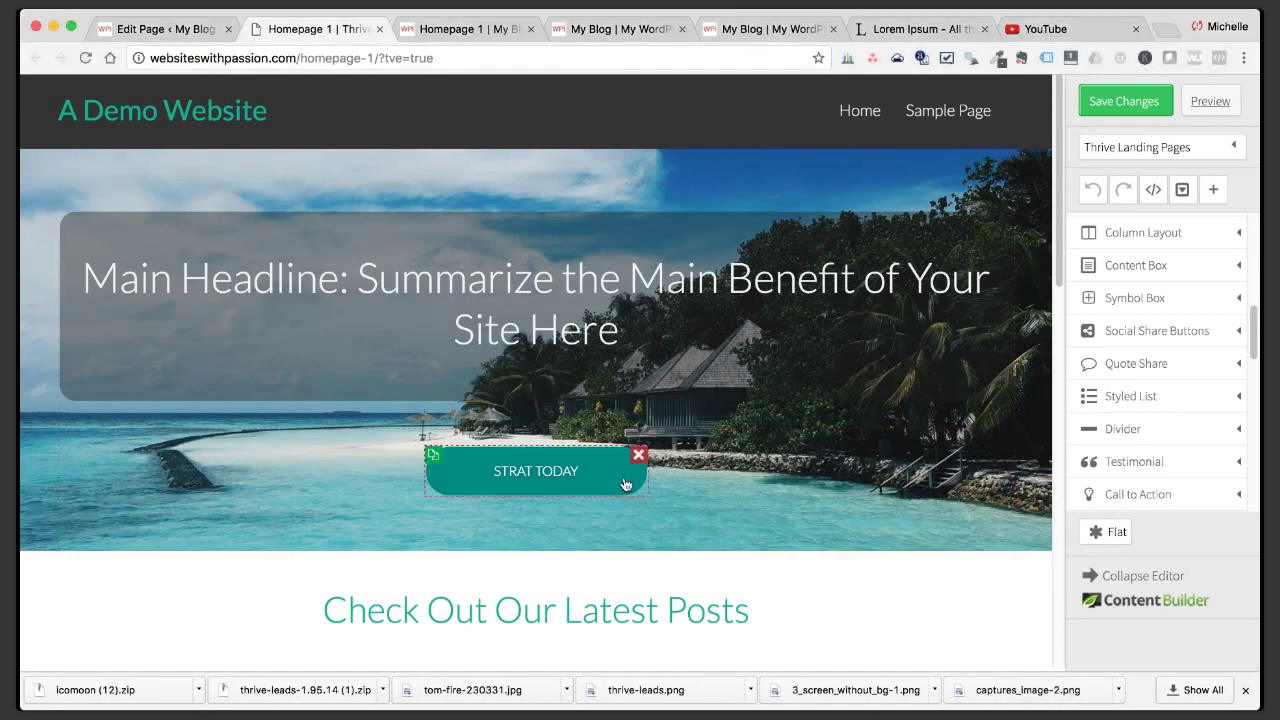
pyautogui.click(455, 21)
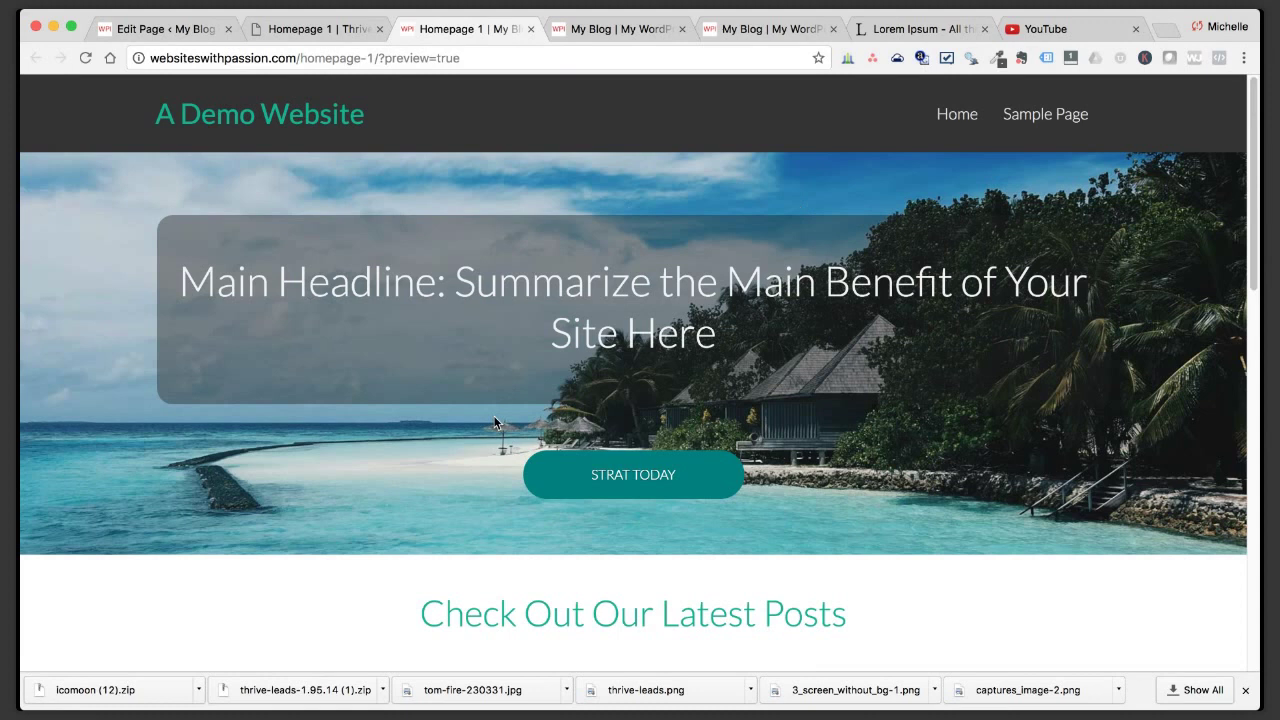
# Return to the page editor and insert a 1/2 and 1/2 column layout between the headline's content box and the STRAT TODAY button.
pyautogui.click(313, 34)
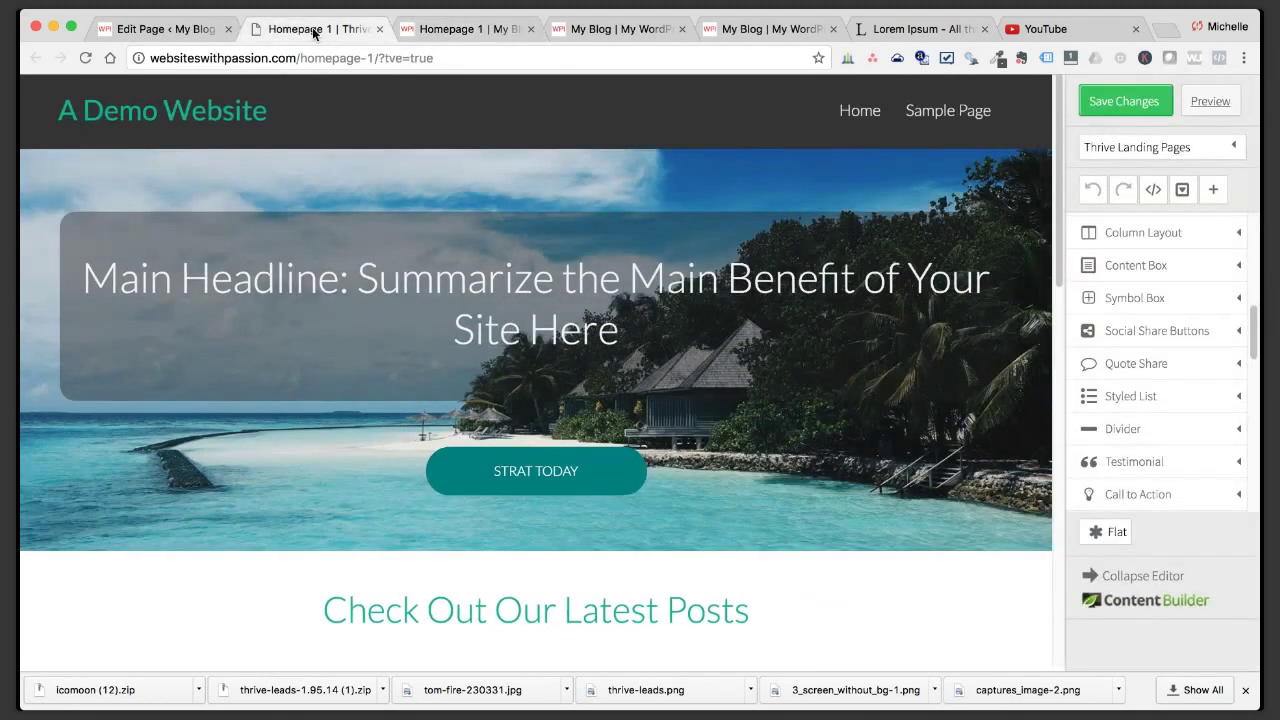
pyautogui.moveTo(1255, 347); pyautogui.dragTo(1255, 497)
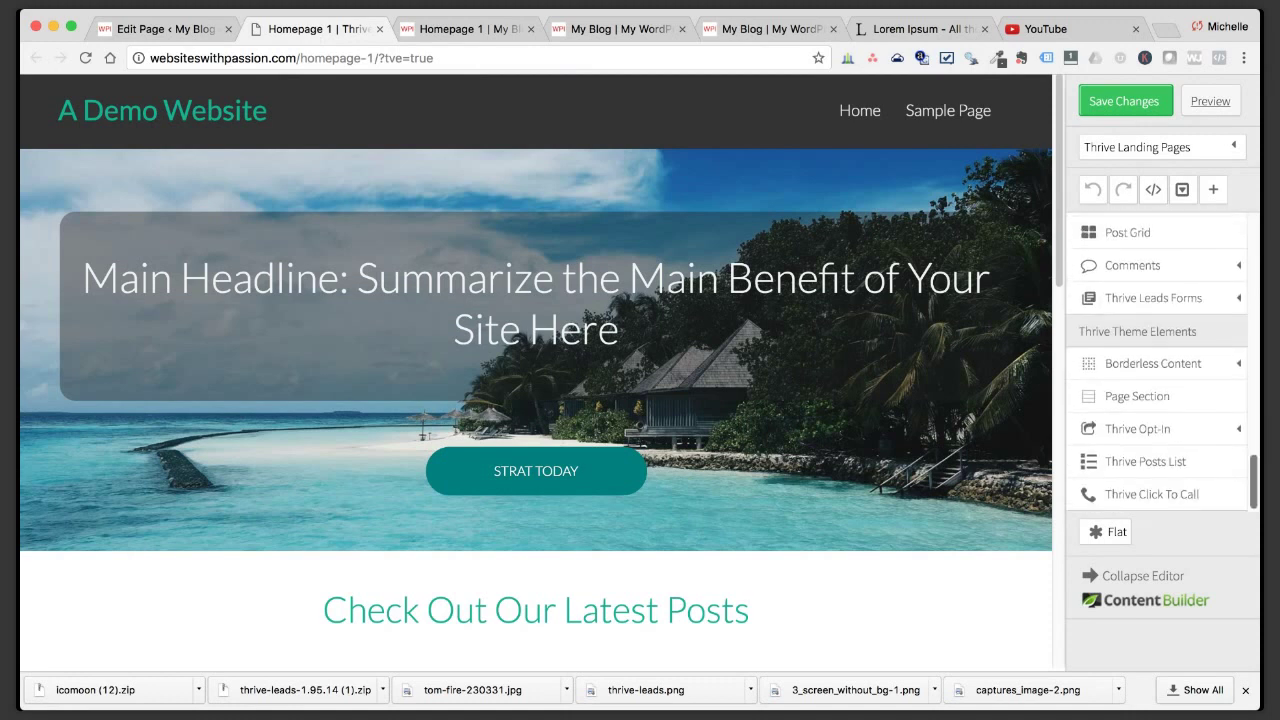
pyautogui.scroll(3, 1216, 430)
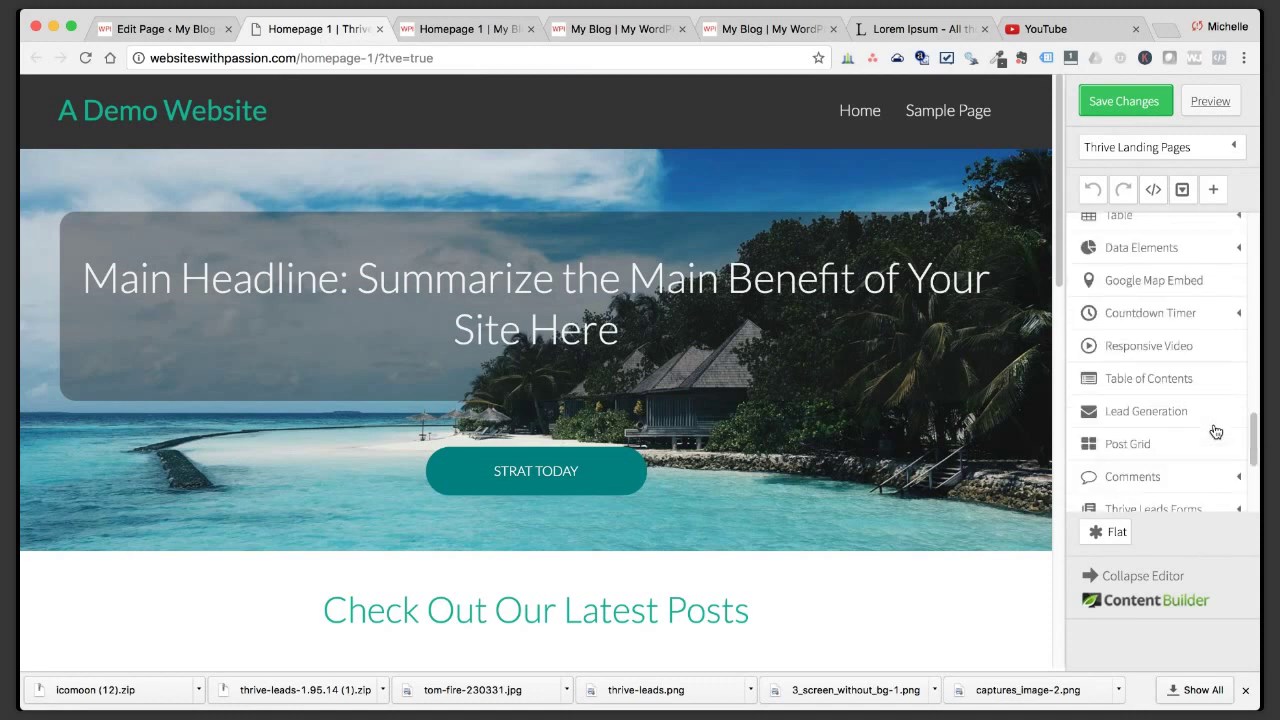
pyautogui.scroll(-3, 1216, 430)
pyautogui.scroll(5, 1216, 431)
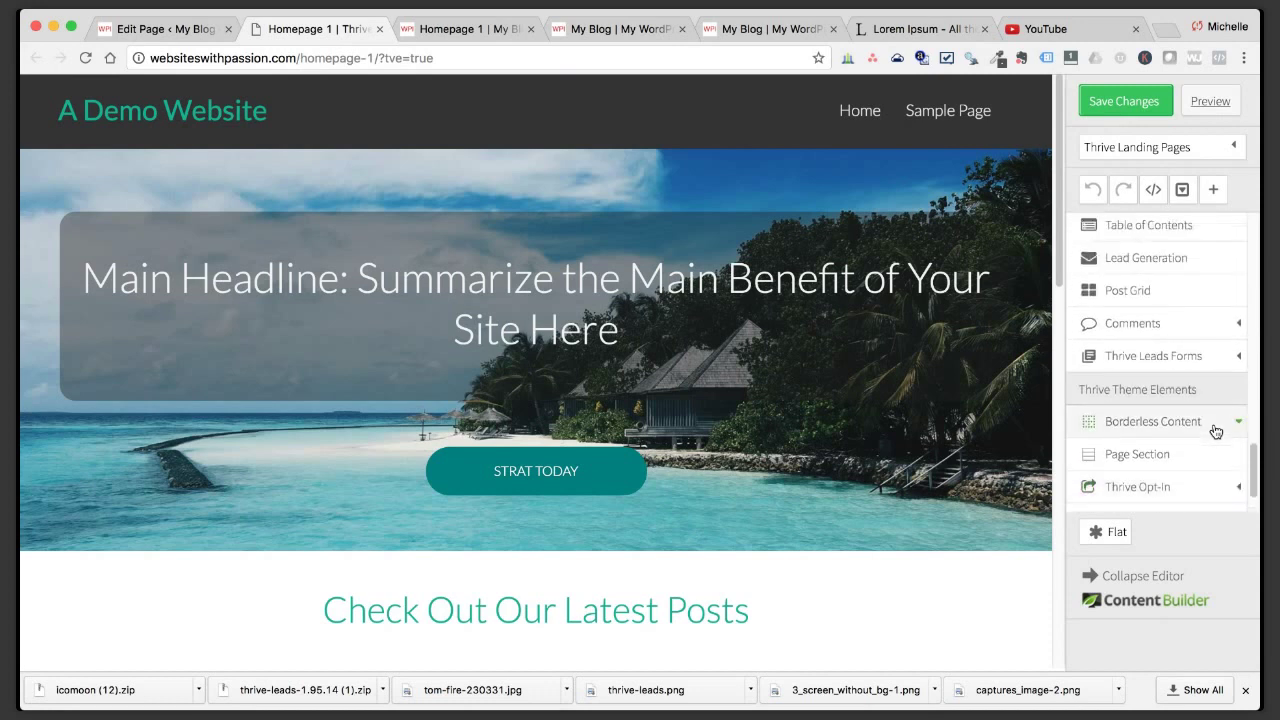
pyautogui.scroll(5, 1216, 431)
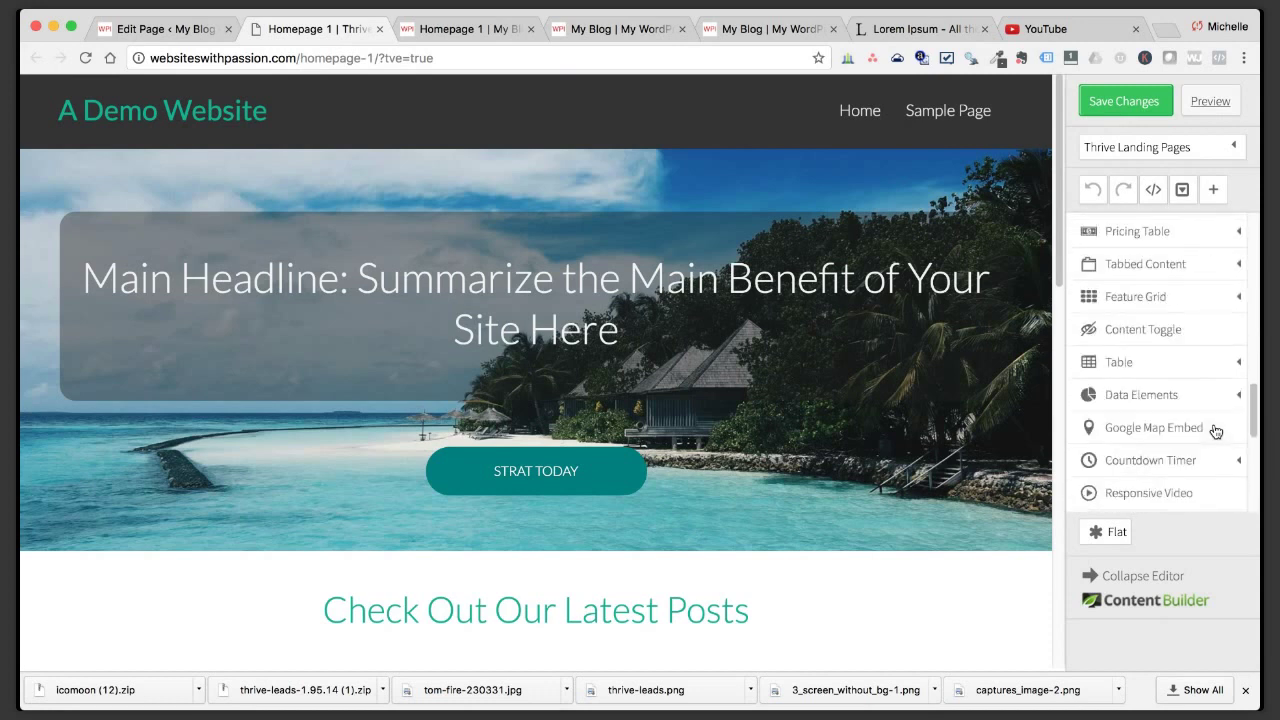
pyautogui.scroll(6, 1216, 431)
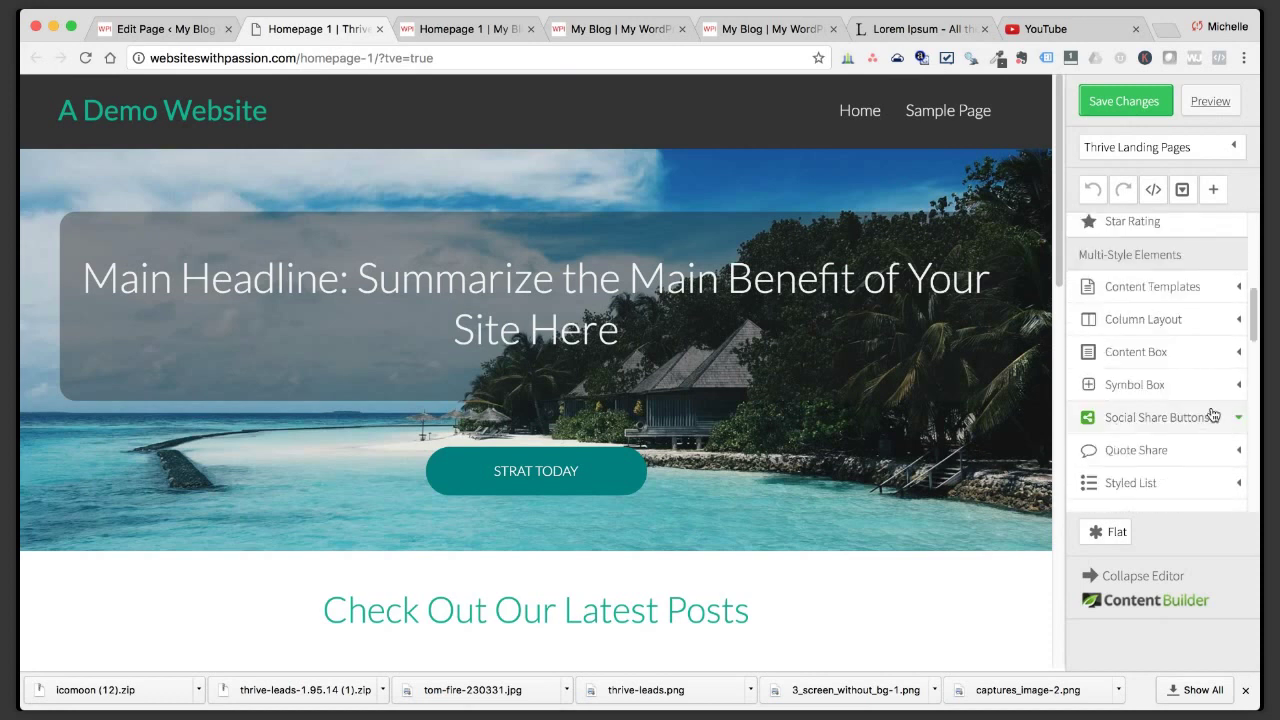
pyautogui.click(1152, 326)
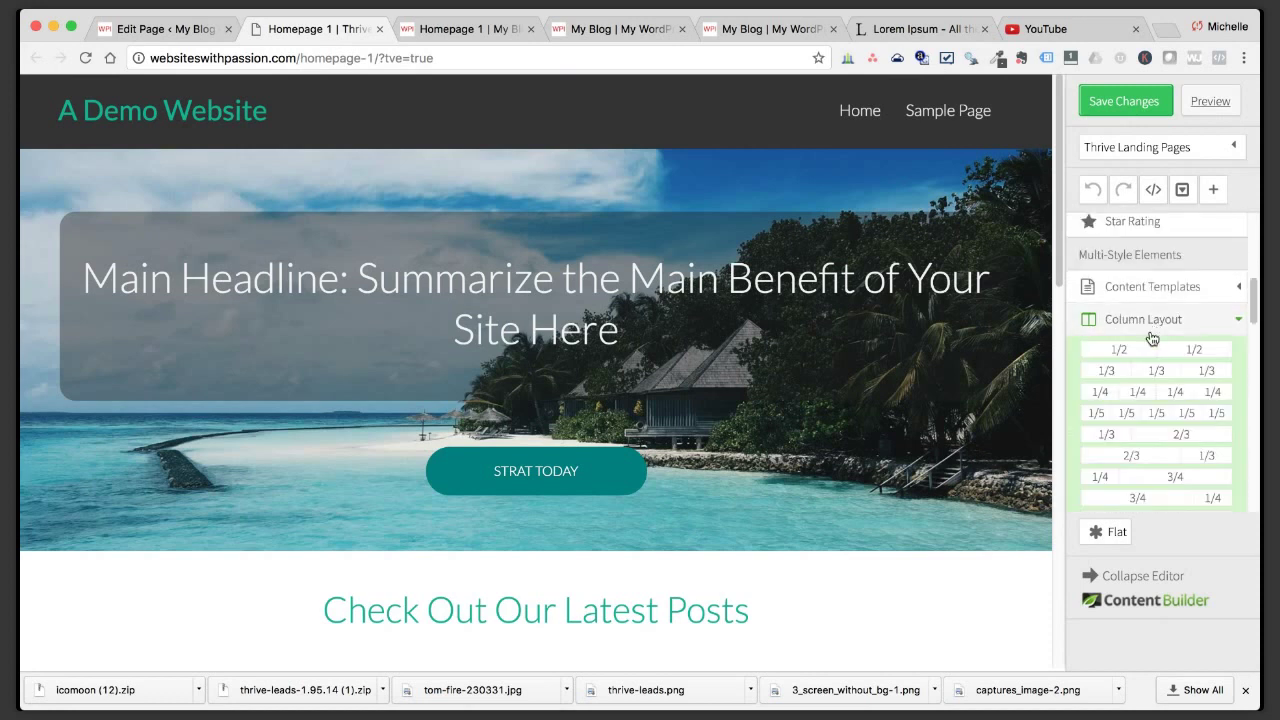
pyautogui.moveTo(1121, 349)
pyautogui.mouseDown()
pyautogui.moveTo(1010, 390)
pyautogui.moveTo(990, 428)
pyautogui.moveTo(632, 423)
pyautogui.mouseUp()
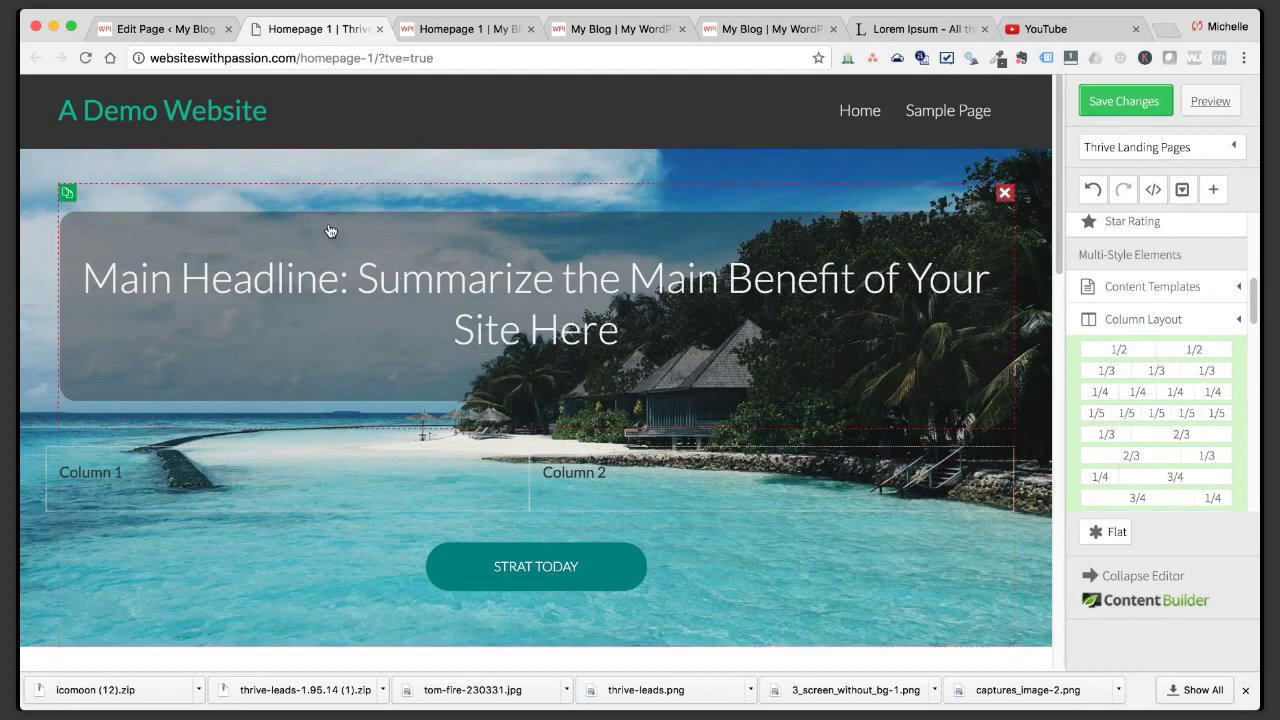
# Move the headline's content box into column 1 and widen that column slightly.
pyautogui.moveTo(325, 232); pyautogui.dragTo(240, 470)
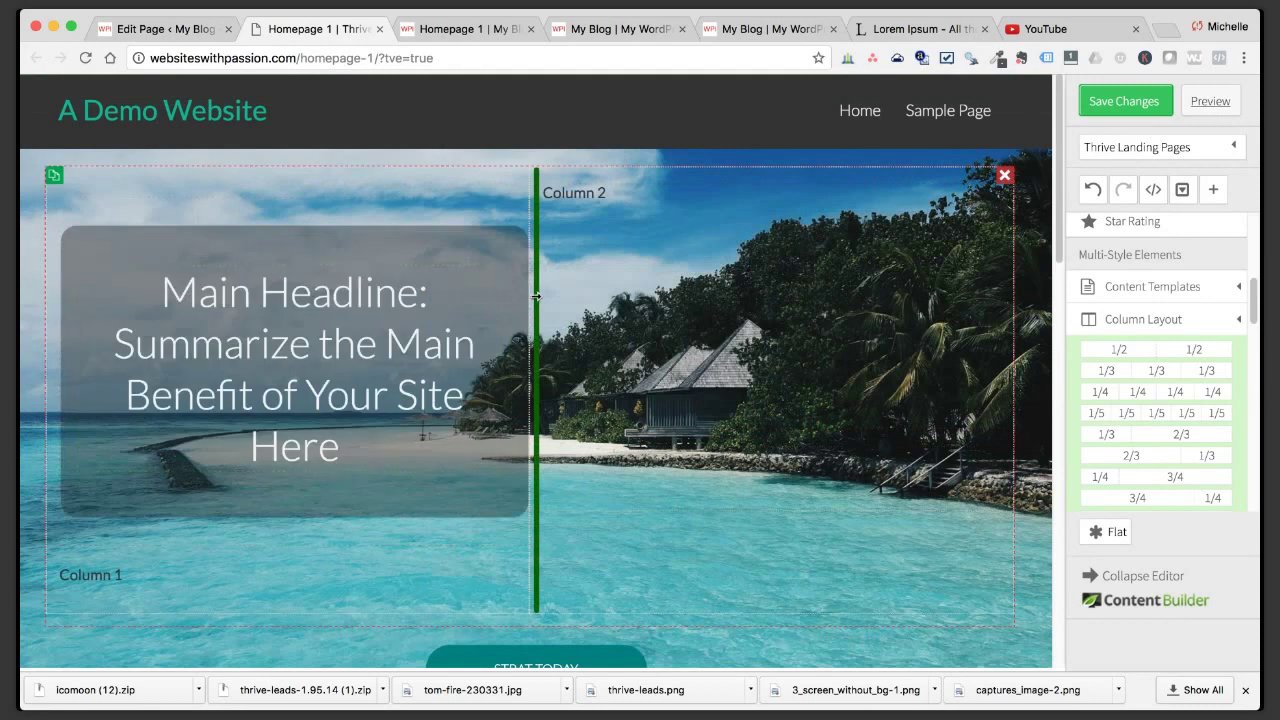
pyautogui.moveTo(536, 296); pyautogui.dragTo(606, 298)
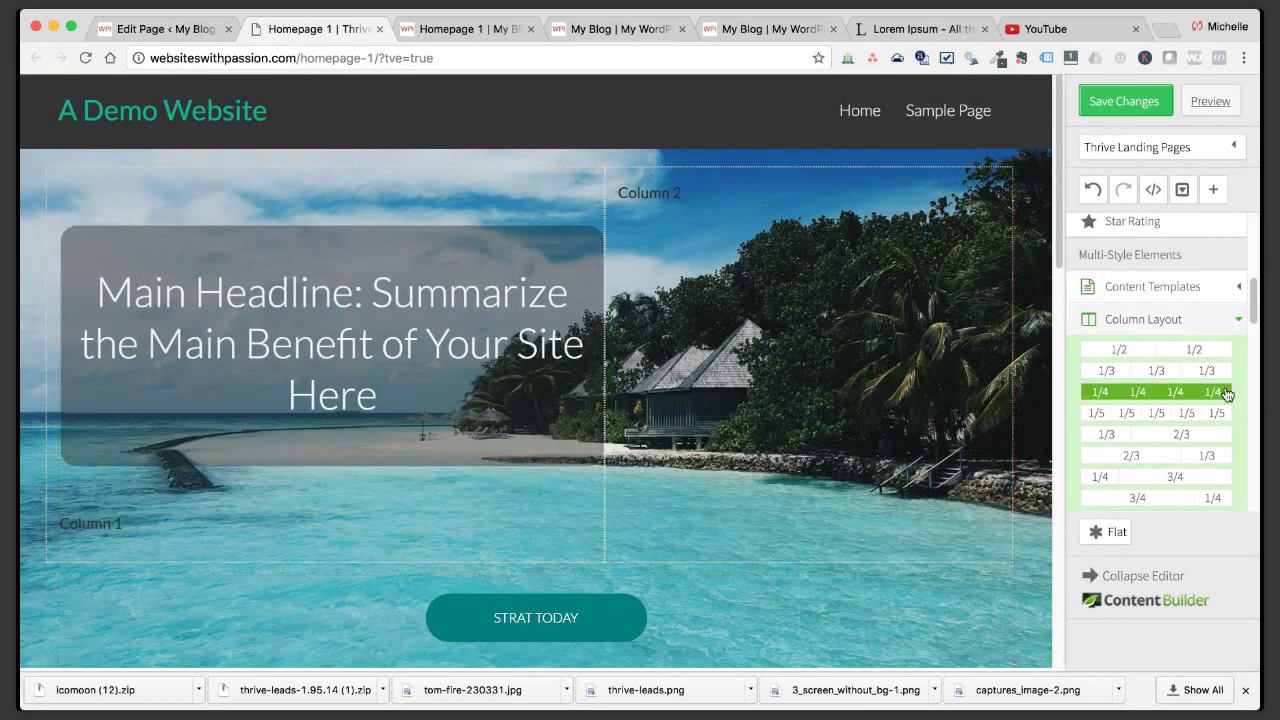
# Add a Responsive Video element to column 2 and delete the "Column 2" placeholder text.
pyautogui.scroll(5, 1190, 380)
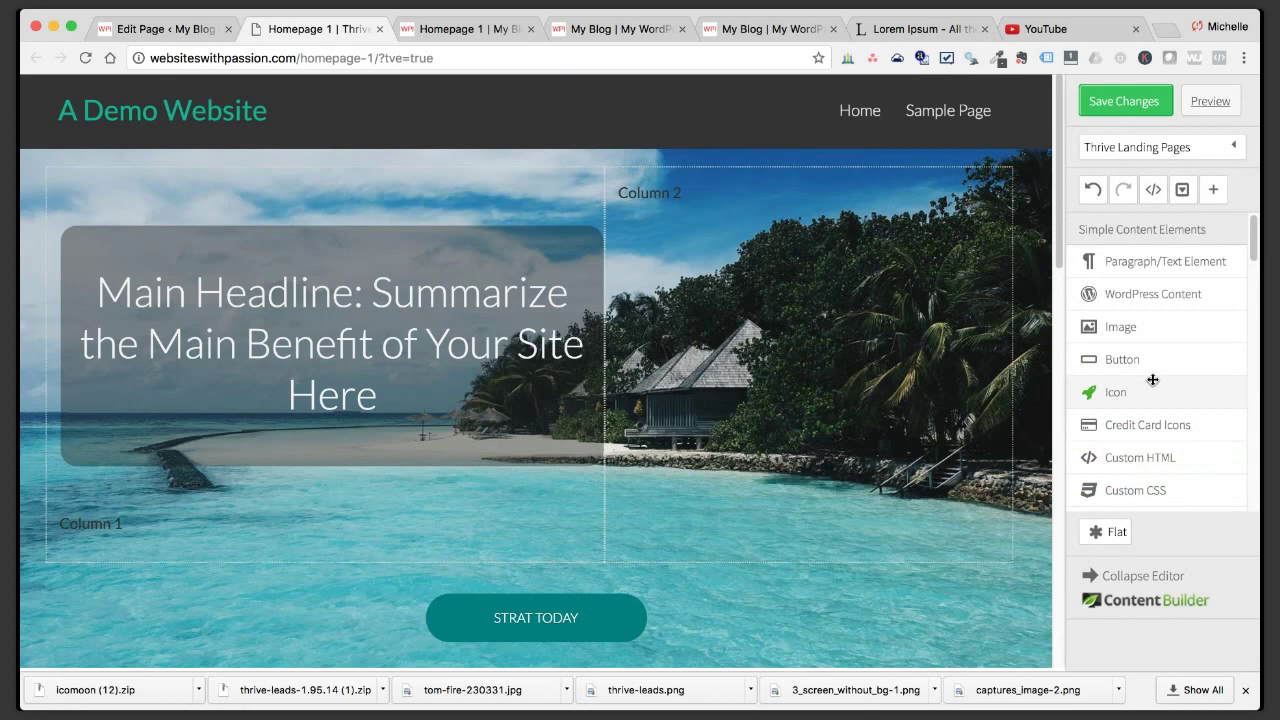
pyautogui.scroll(-3, 1153, 380)
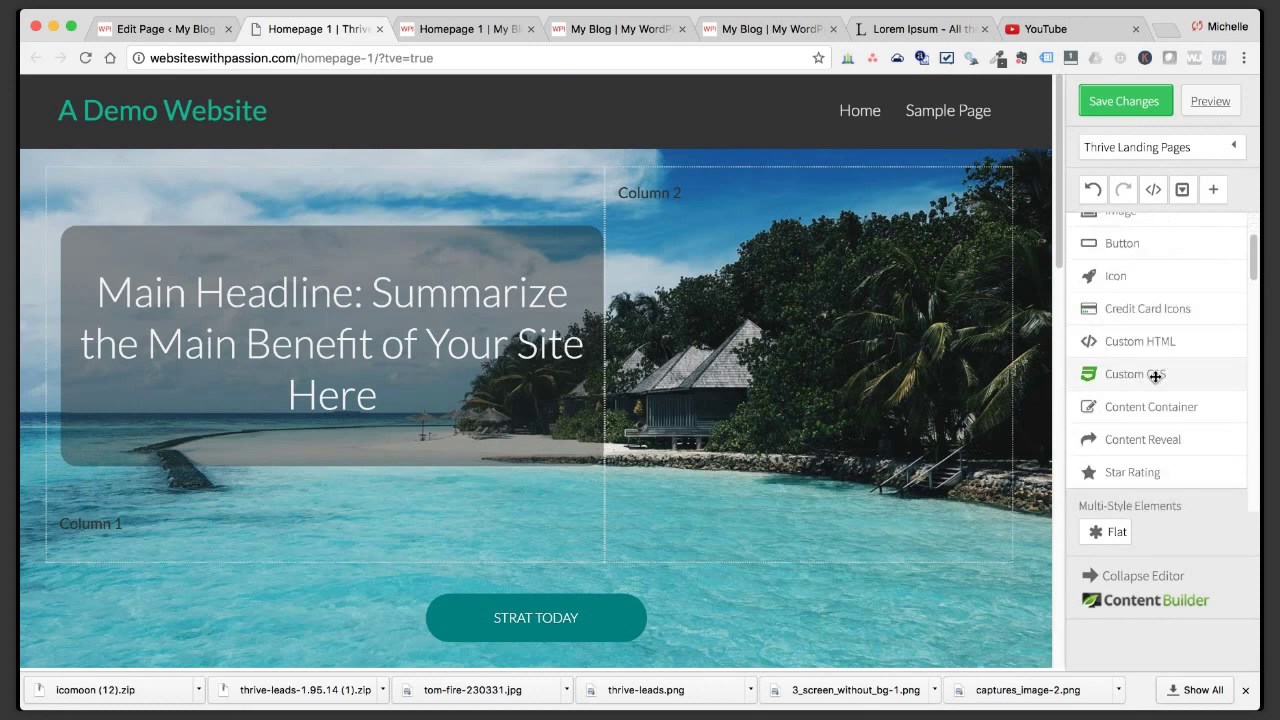
pyautogui.scroll(3, 1155, 376)
pyautogui.scroll(-3, 1208, 325)
pyautogui.scroll(-6, 1204, 330)
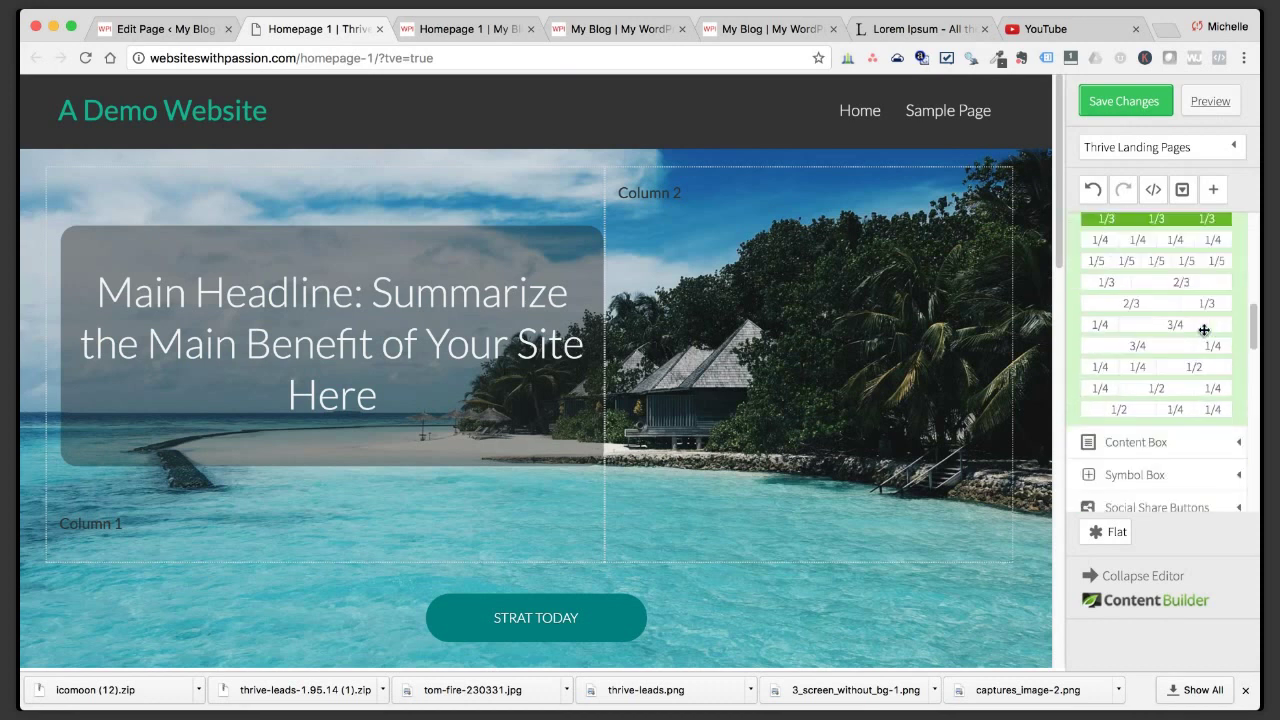
pyautogui.scroll(-9, 1204, 330)
pyautogui.scroll(-7, 1204, 330)
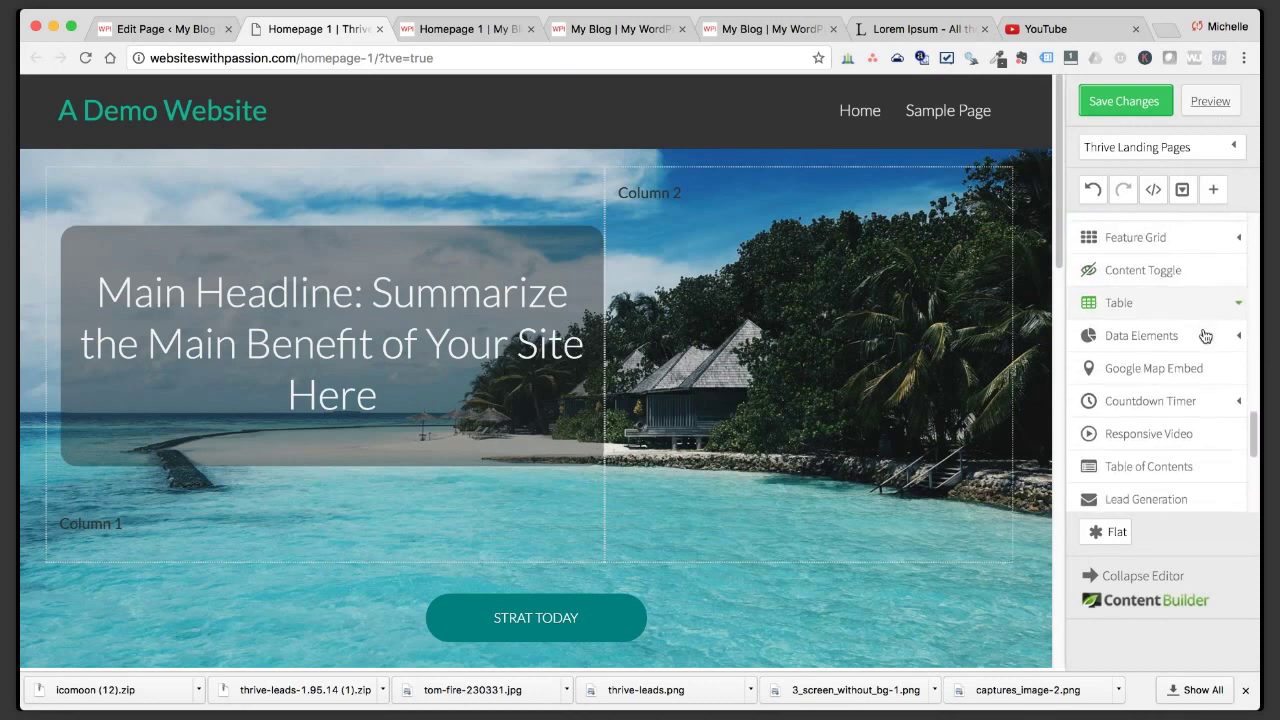
pyautogui.moveTo(1174, 434); pyautogui.dragTo(754, 194)
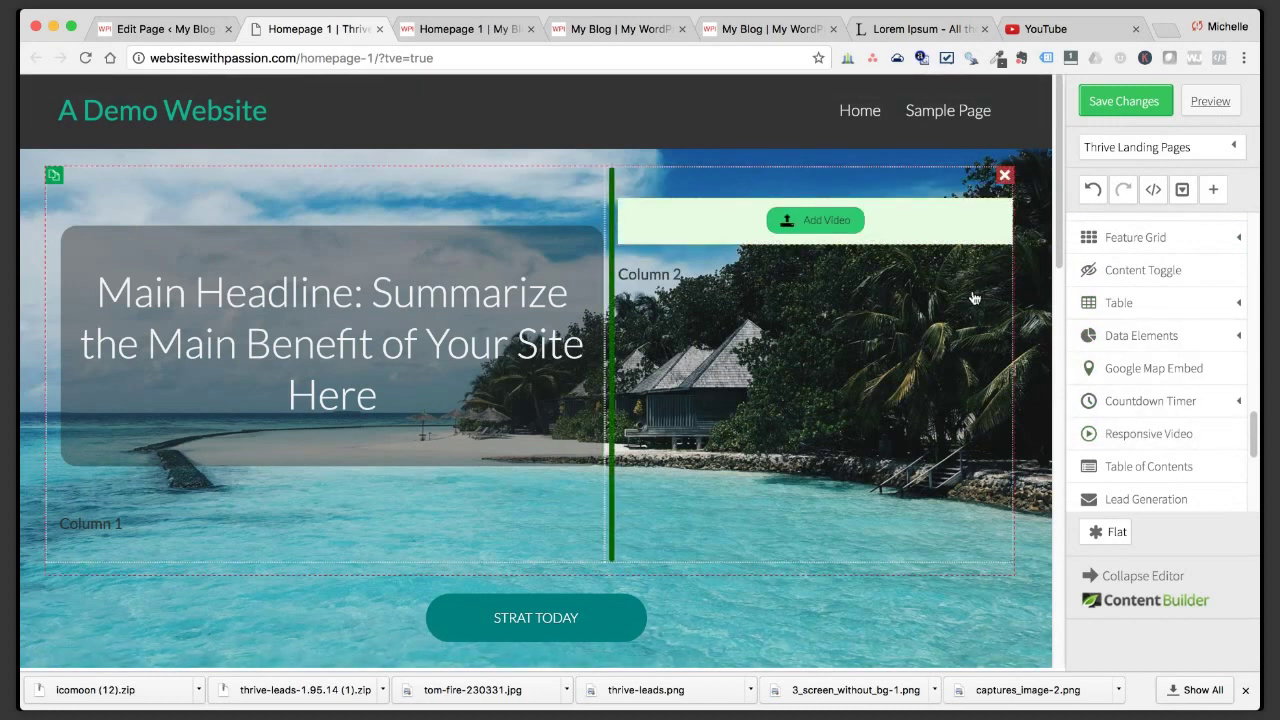
pyautogui.click(1002, 272)
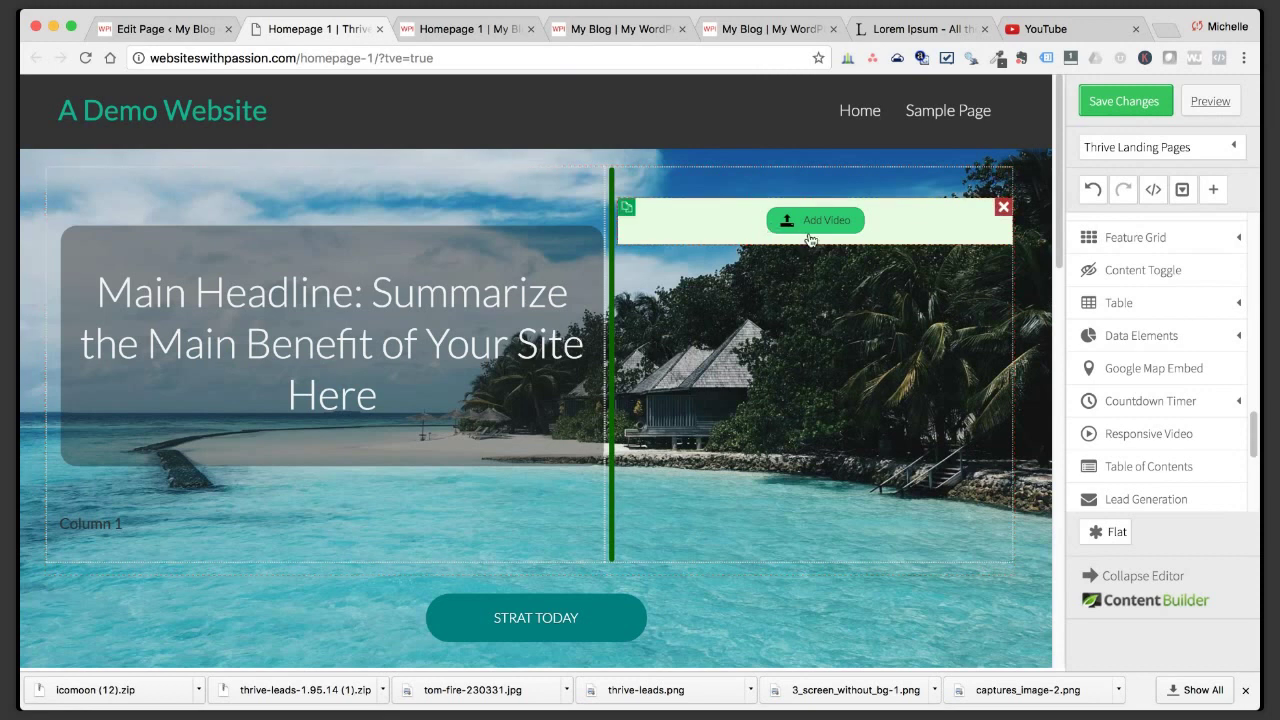
# Switch to YouTube, open the "Pharrell Williams - Happy (1AM)" video, pause it and copy its URL.
pyautogui.click(1064, 30)
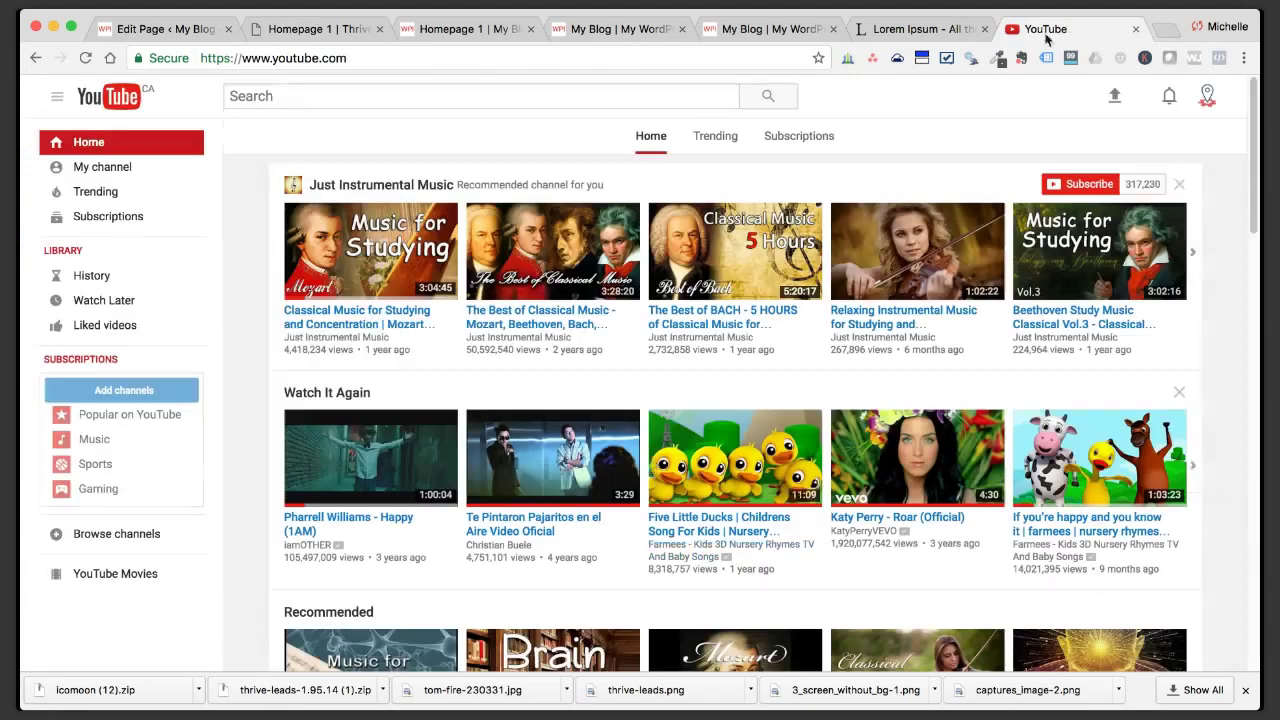
pyautogui.click(366, 457)
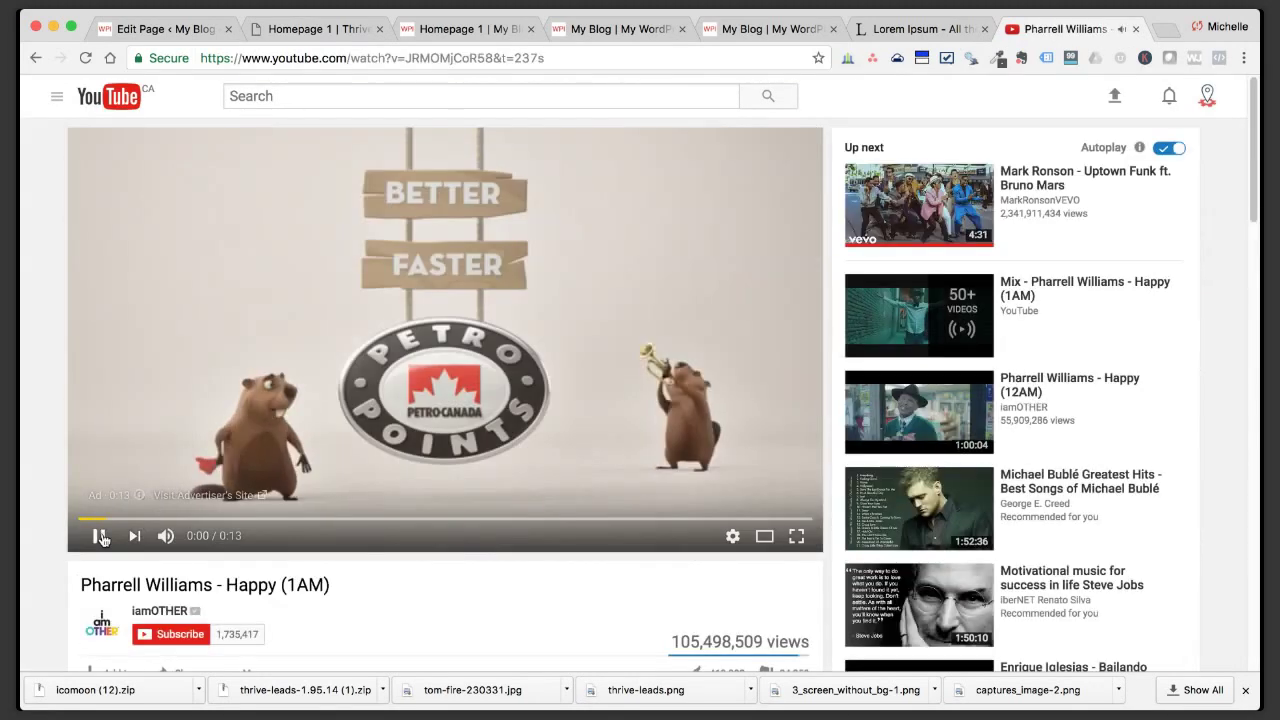
pyautogui.click(99, 536)
pyautogui.click(368, 60)
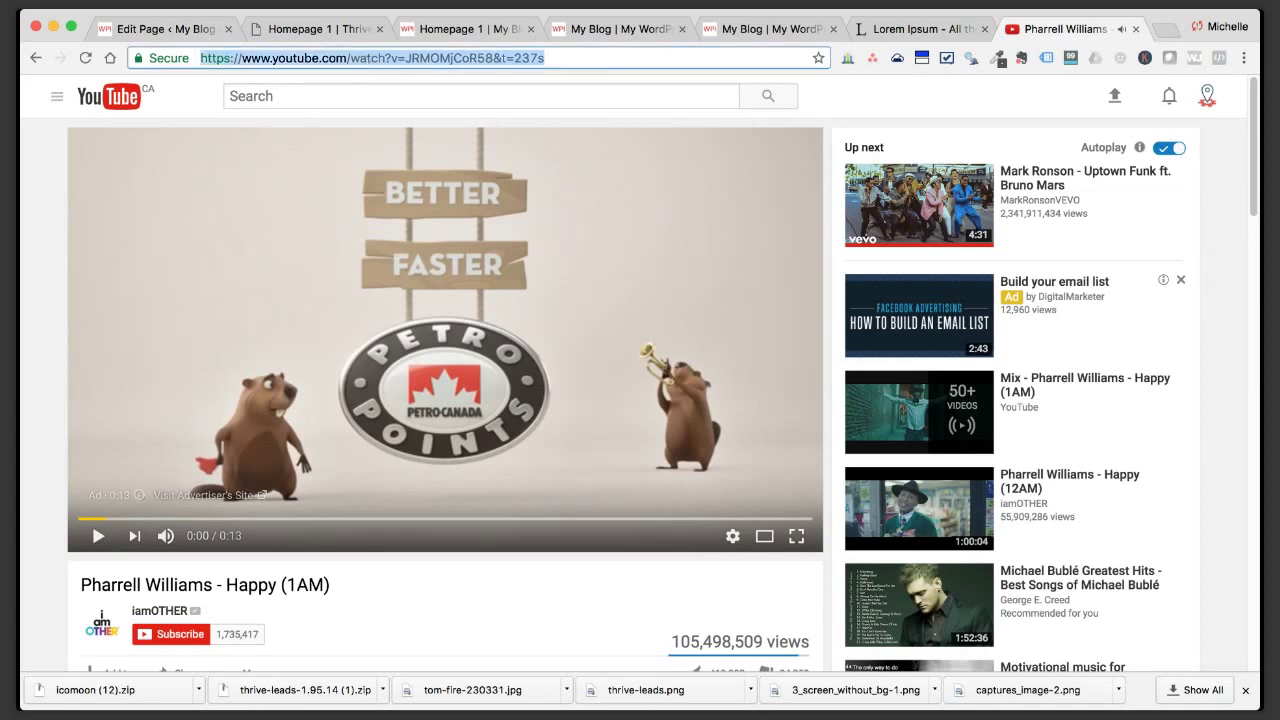
# Return to the page editor and paste the copied link as the responsive video's URL, keeping YouTube as the video type.
pyautogui.click(311, 30)
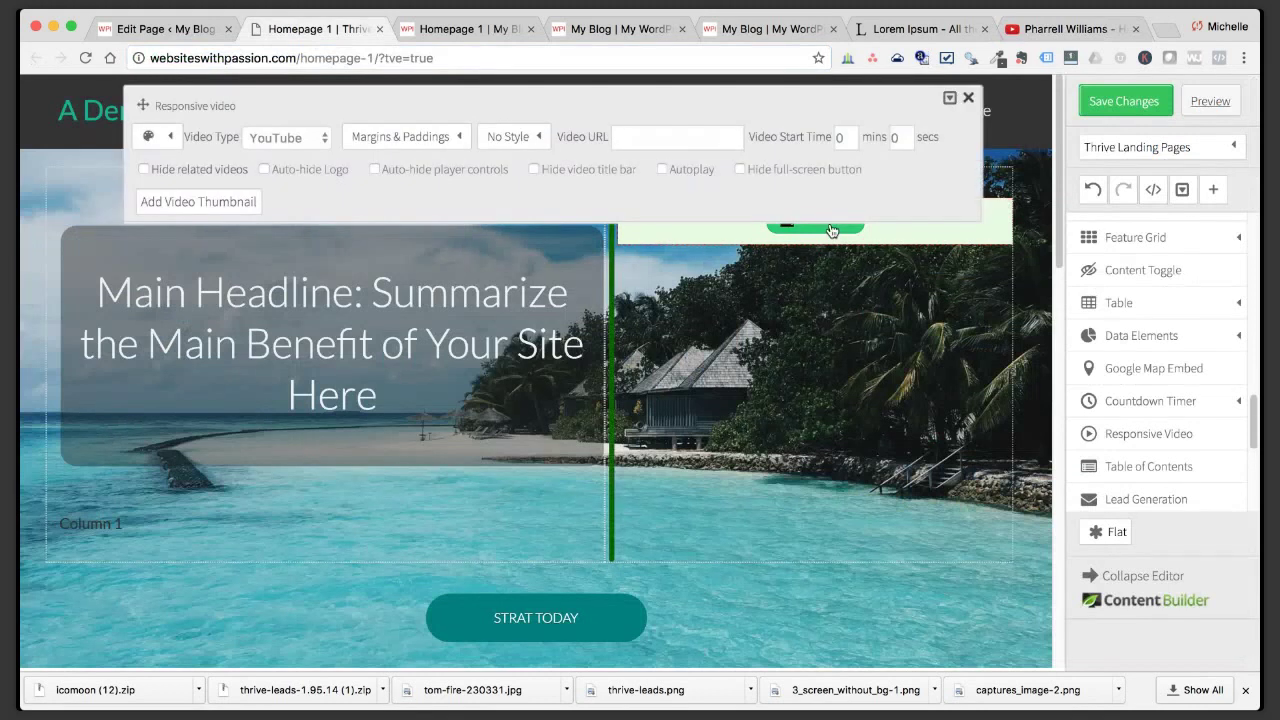
pyautogui.click(307, 135)
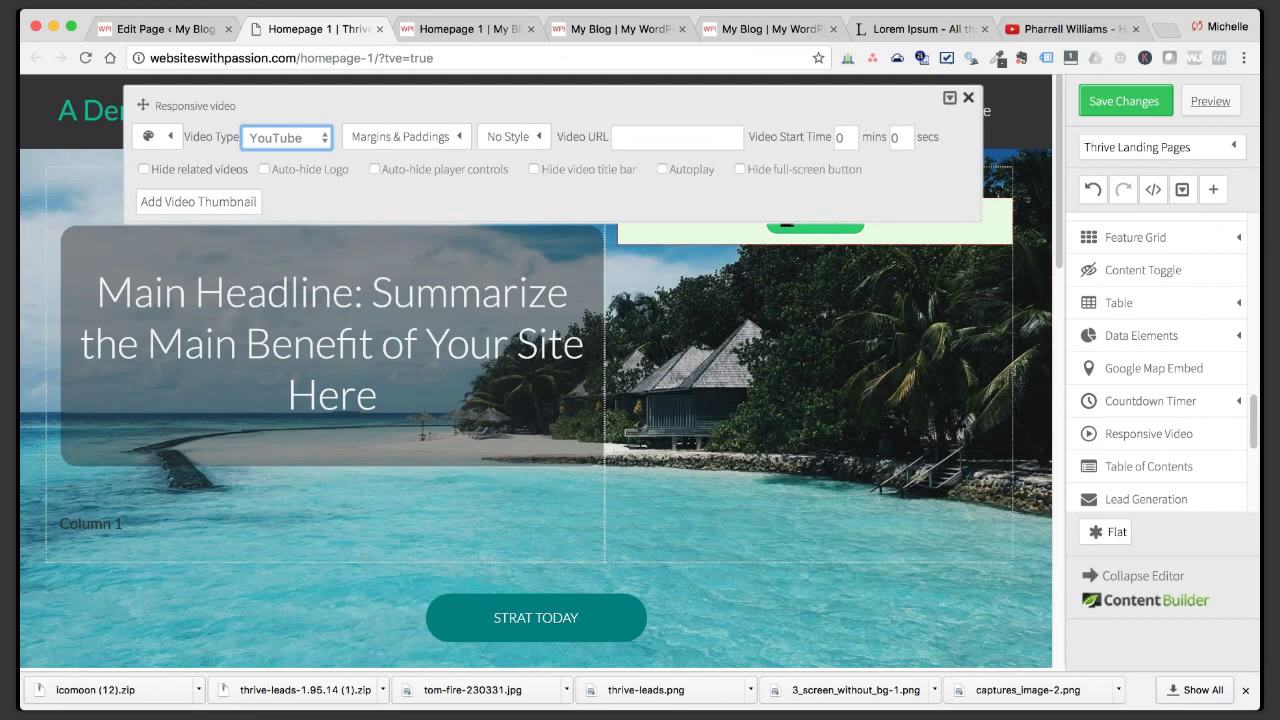
pyautogui.click(663, 136)
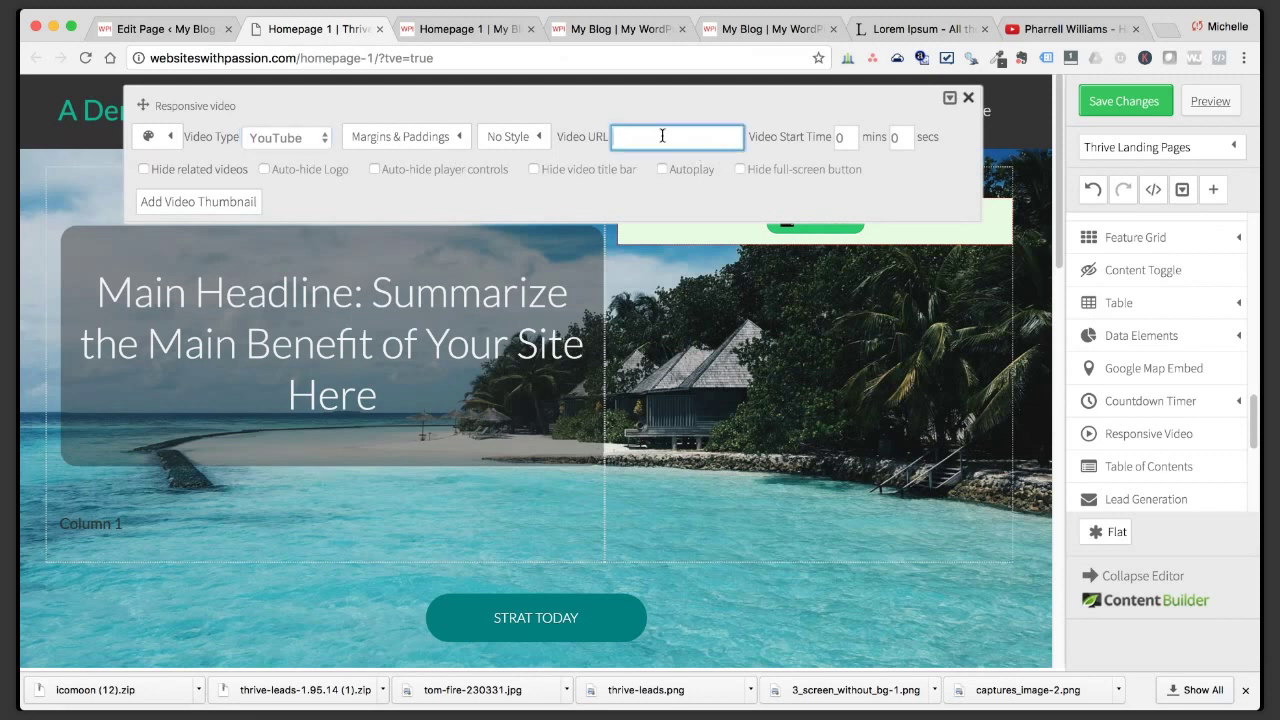
pyautogui.hotkey('ctrl', 'v')
pyautogui.click(580, 201)
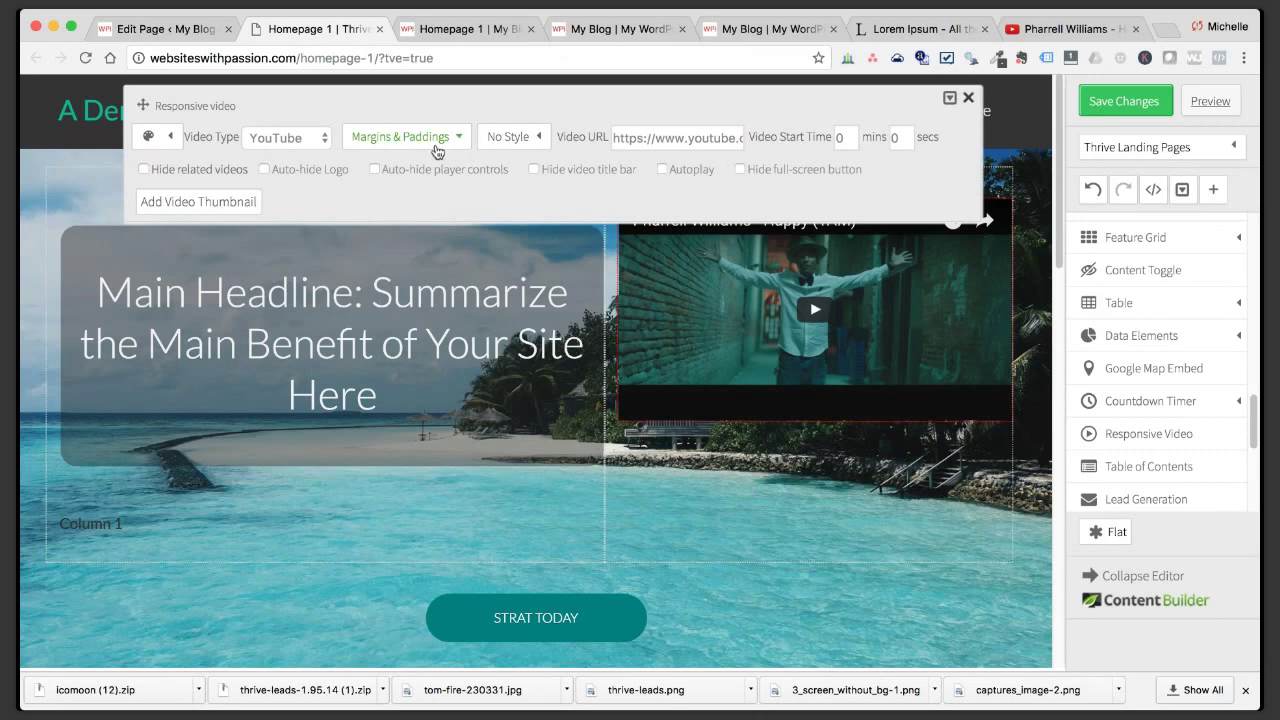
# Apply the Grey Monitor style to the video and widen the video's column by narrowing the headline's column.
pyautogui.click(535, 137)
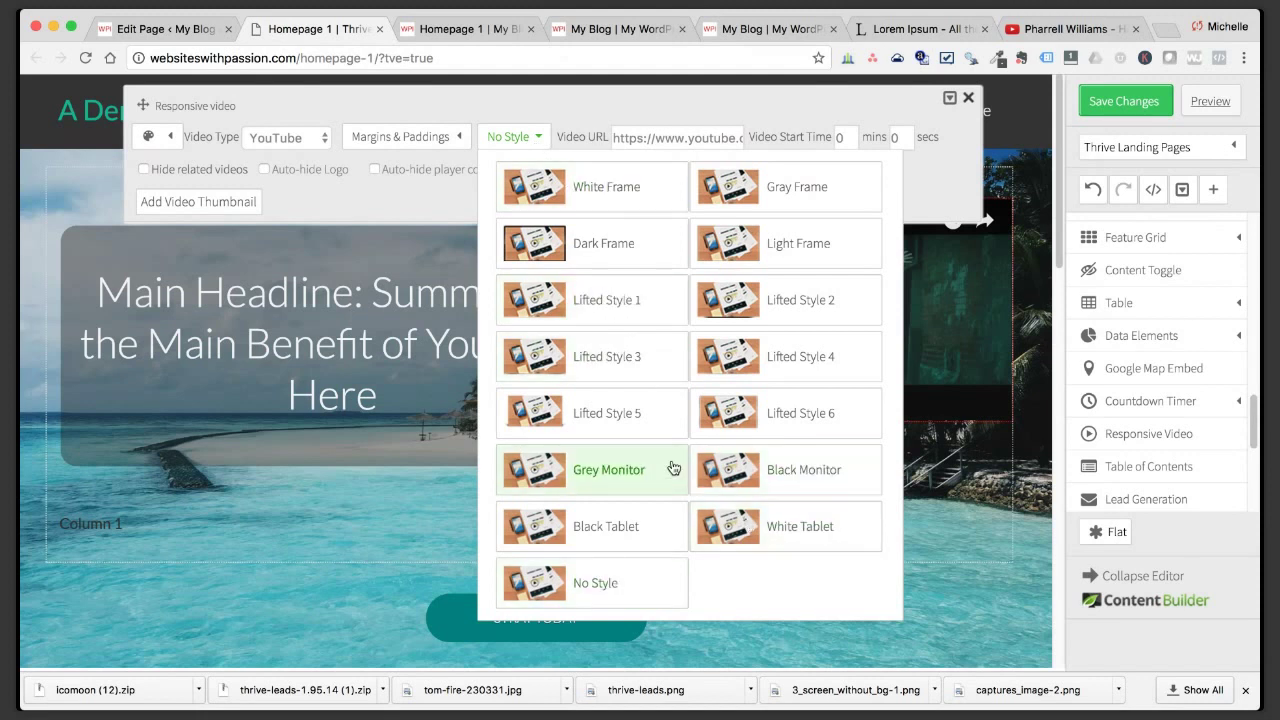
pyautogui.click(641, 421)
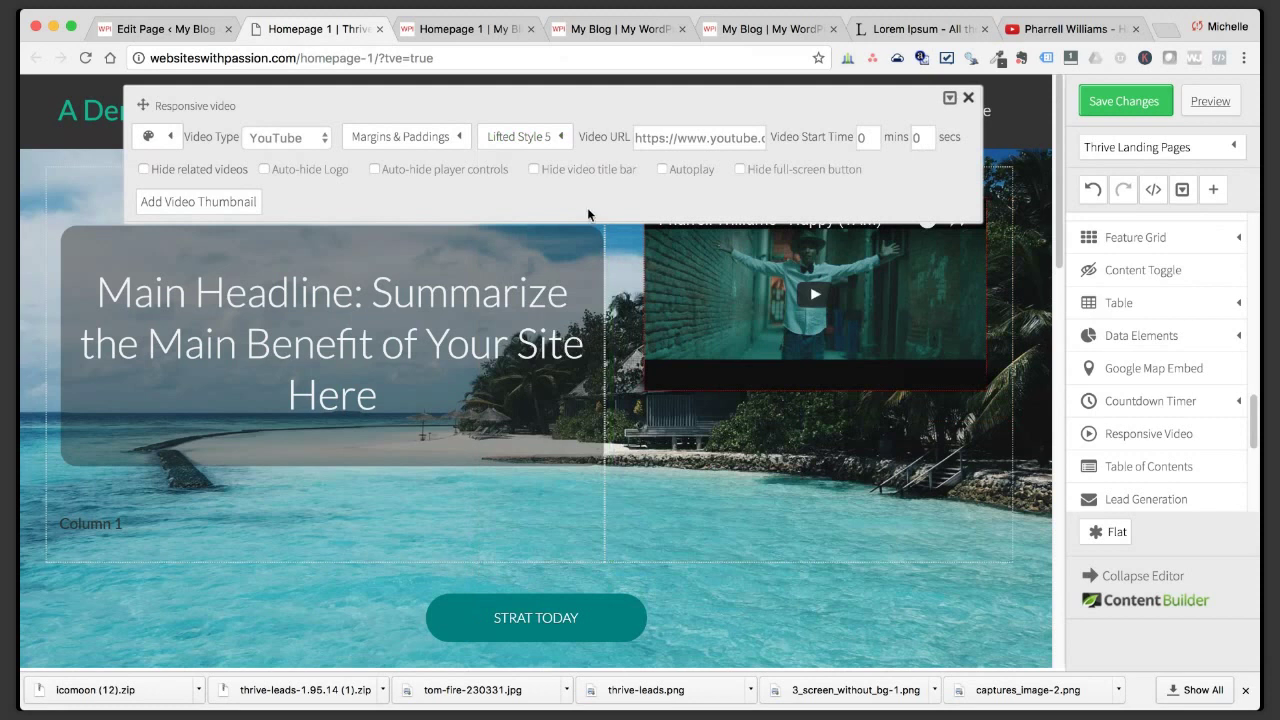
pyautogui.click(560, 141)
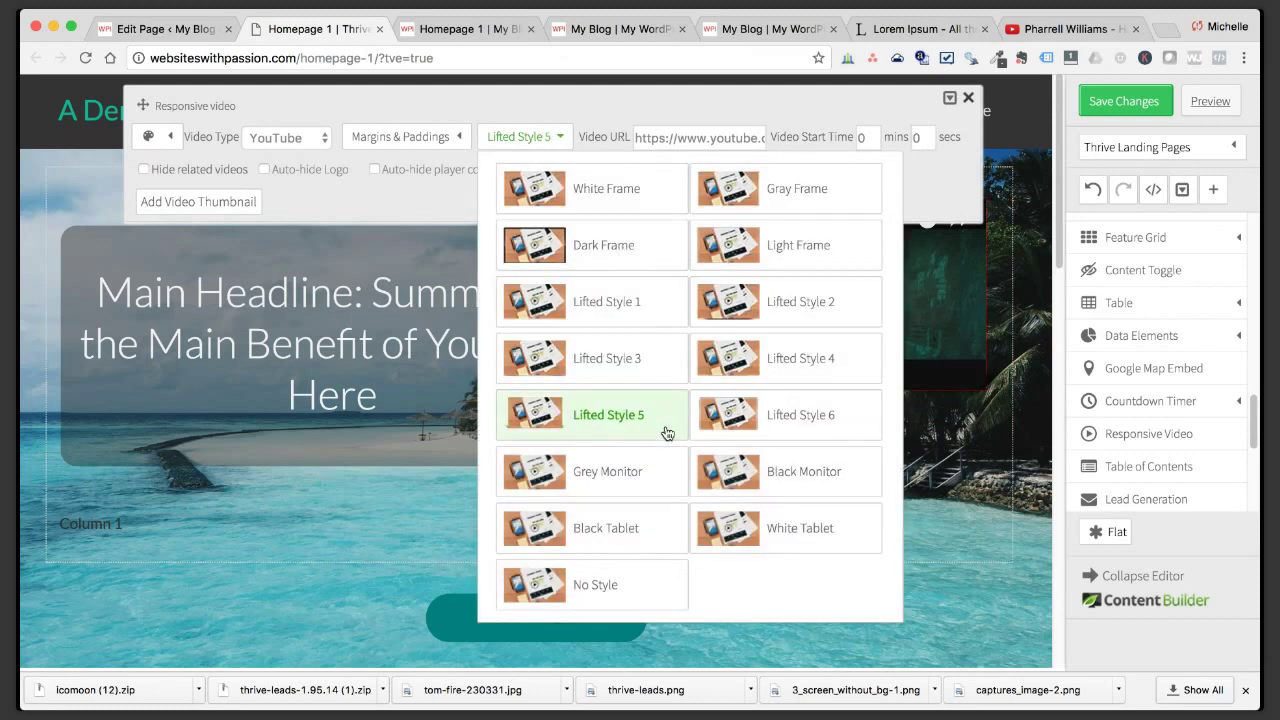
pyautogui.scroll(-1, 660, 460)
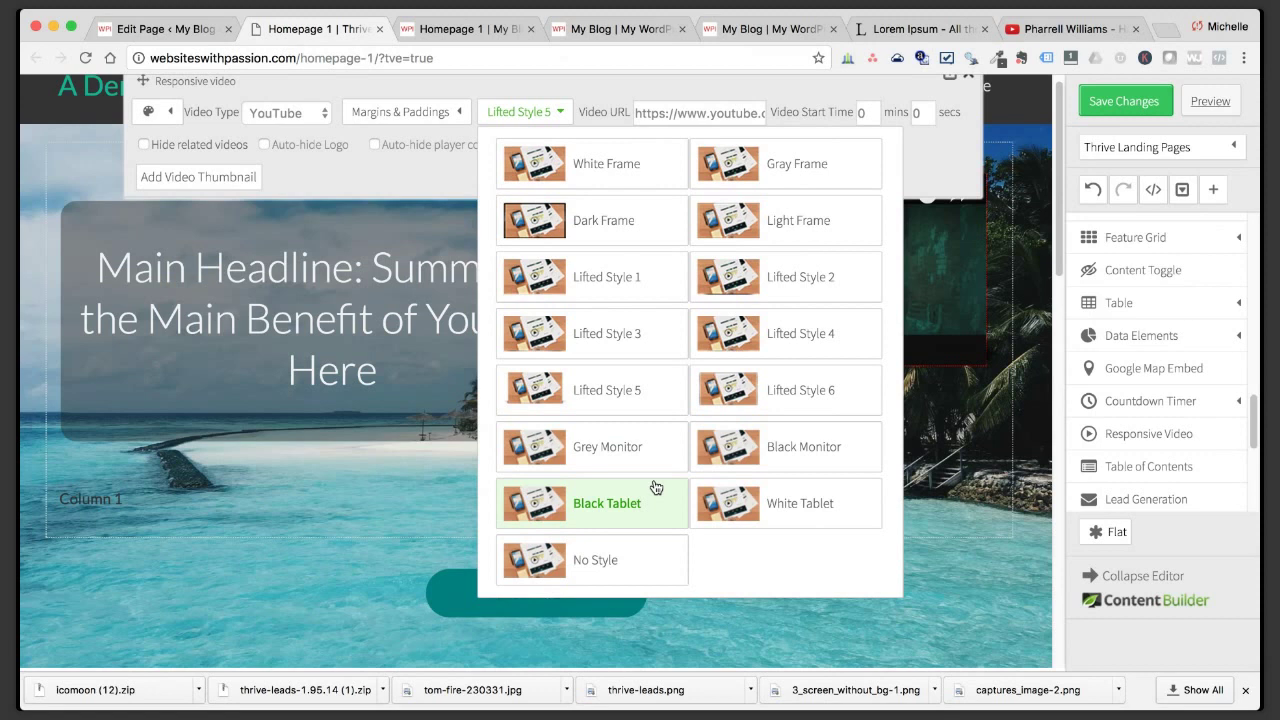
pyautogui.click(658, 462)
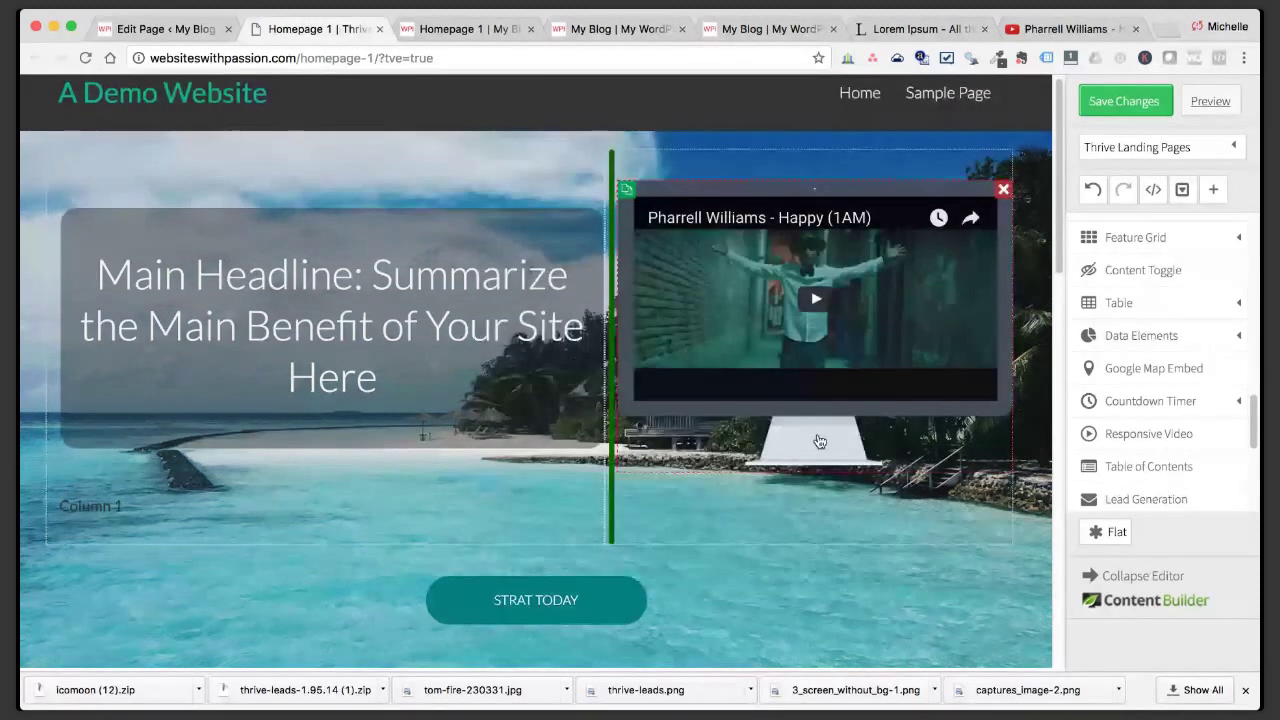
pyautogui.moveTo(611, 337); pyautogui.dragTo(511, 337)
# Add the sunset beach image life-coach-1.jpg from the media library as the video's thumbnail and close the video settings.
pyautogui.click(649, 387)
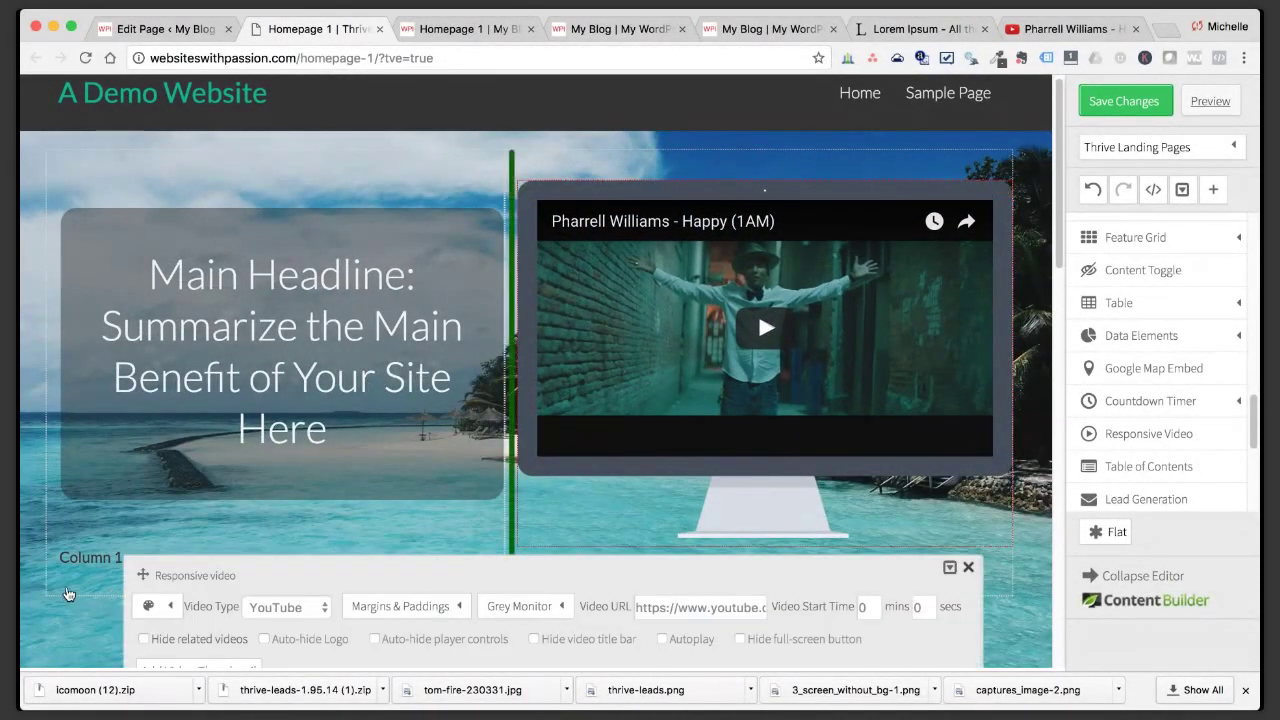
pyautogui.moveTo(142, 572); pyautogui.dragTo(181, 320)
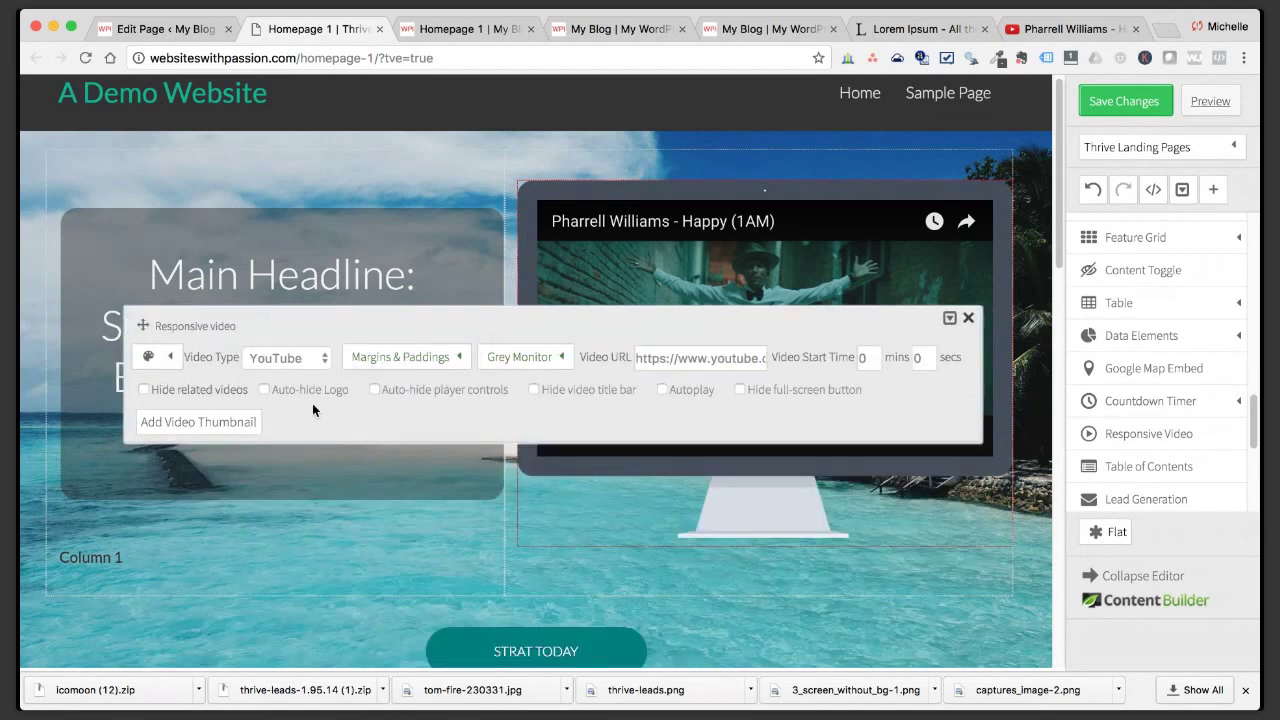
pyautogui.click(214, 428)
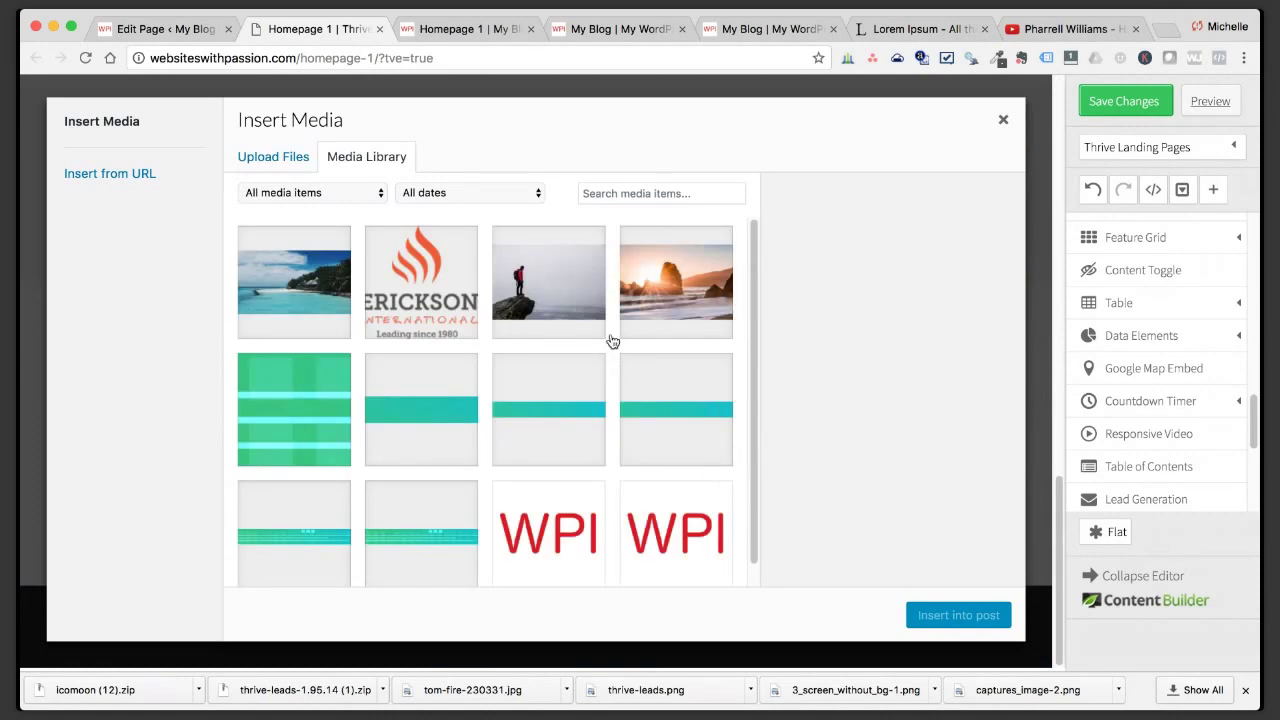
pyautogui.click(666, 303)
pyautogui.click(957, 616)
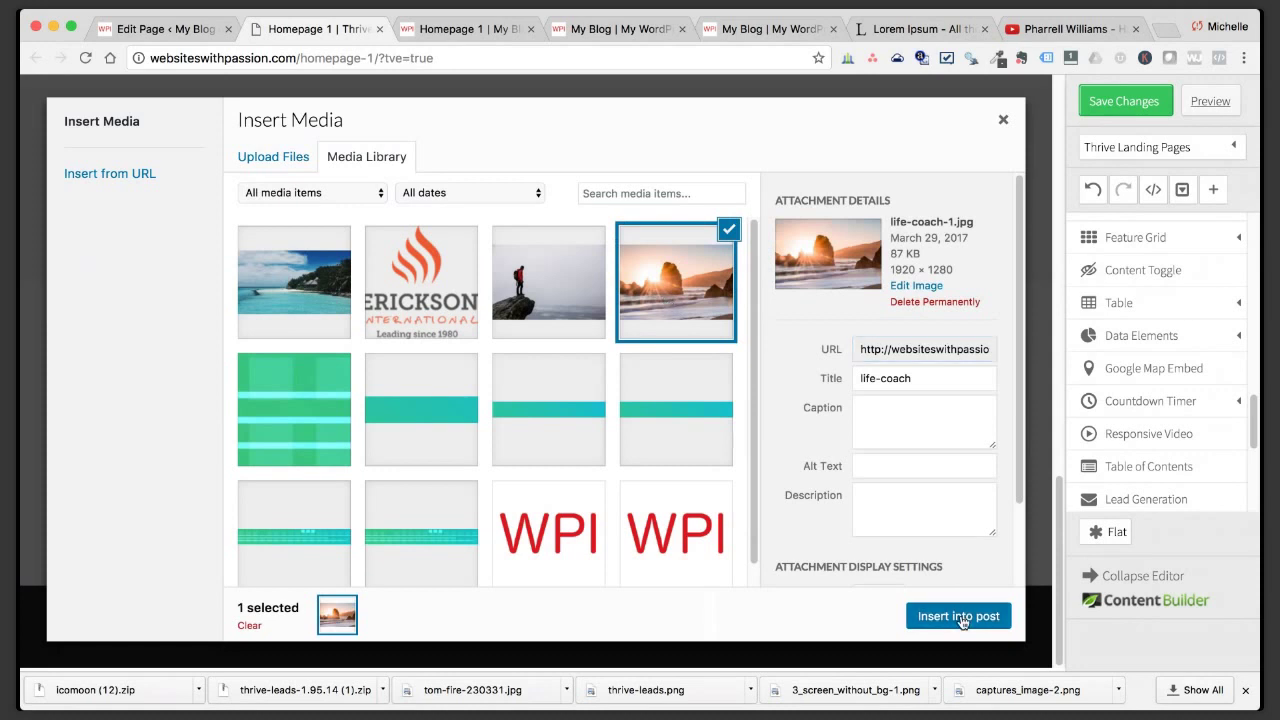
pyautogui.click(967, 318)
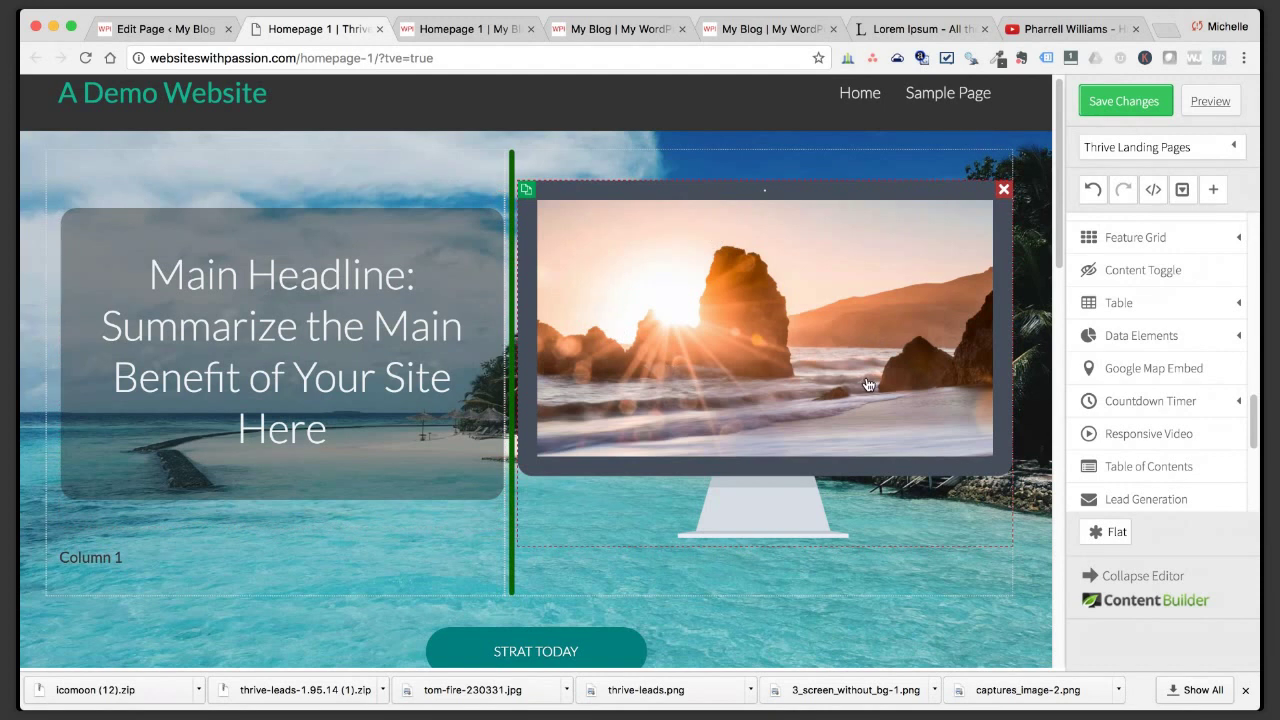
# Try the Dark Frame style on the hero video, replace it with No Style and close the video settings.
pyautogui.click(614, 277)
pyautogui.moveTo(146, 576); pyautogui.dragTo(235, 306)
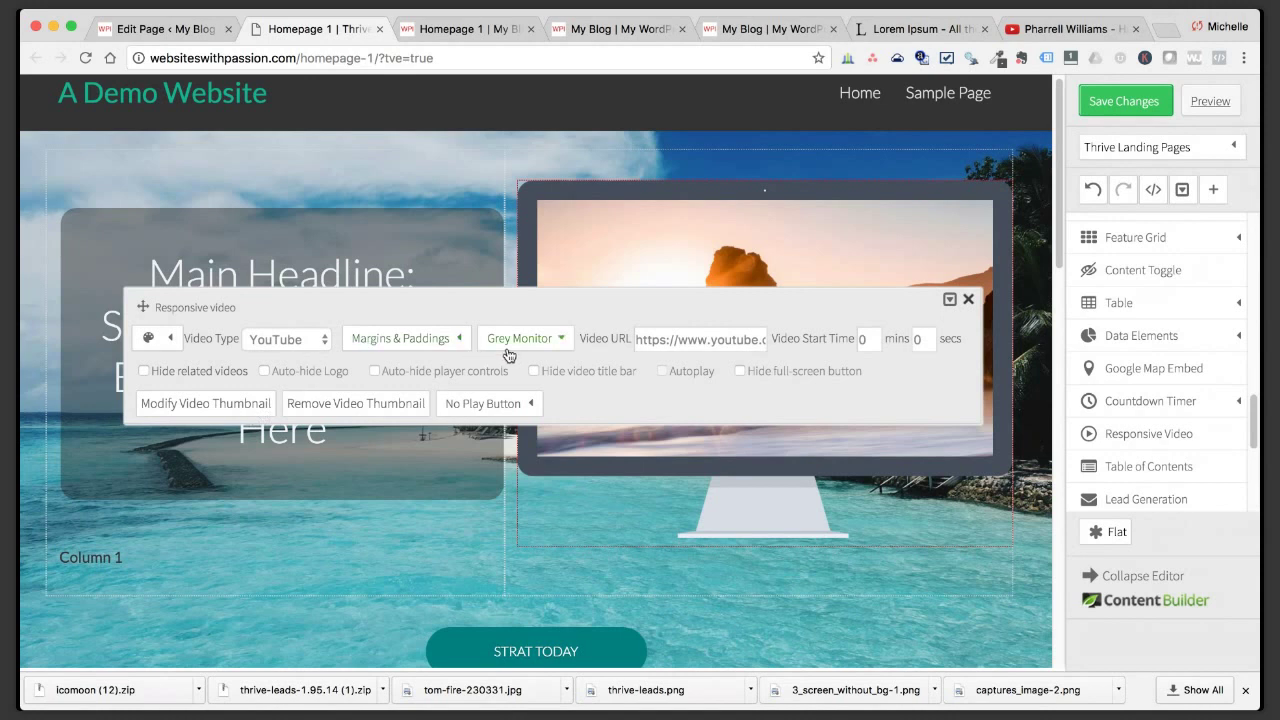
pyautogui.click(551, 347)
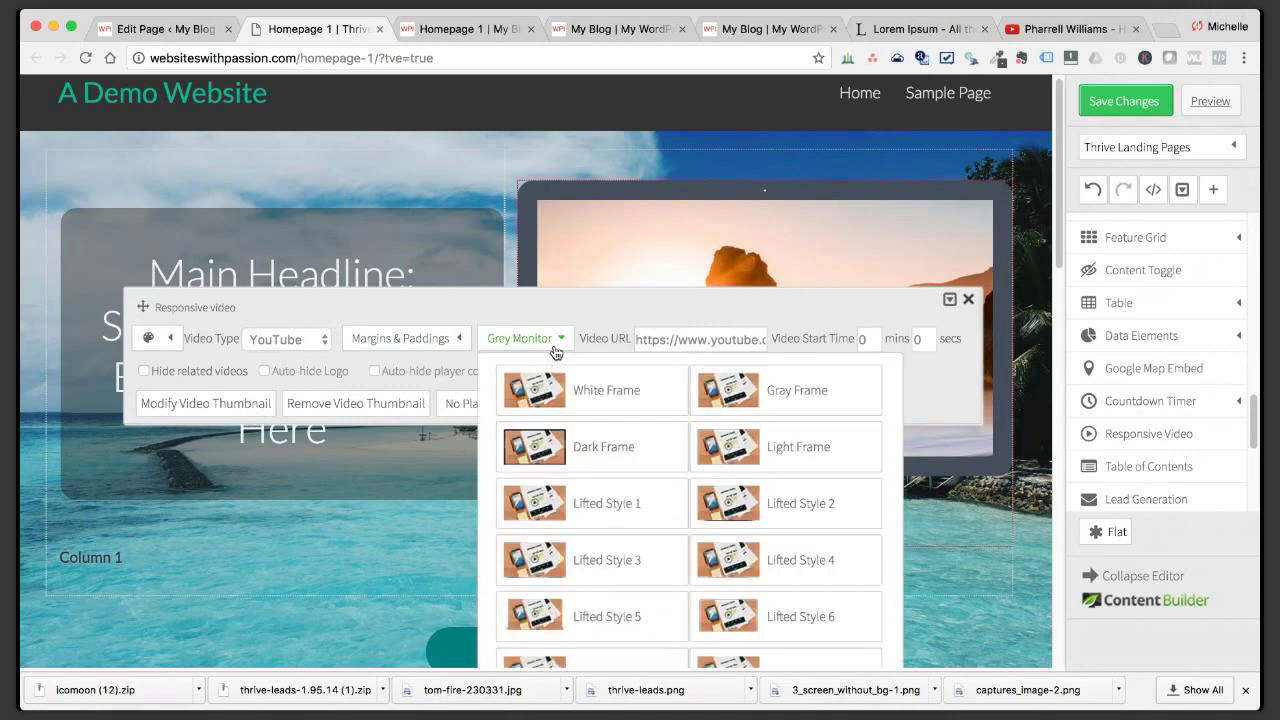
pyautogui.click(612, 446)
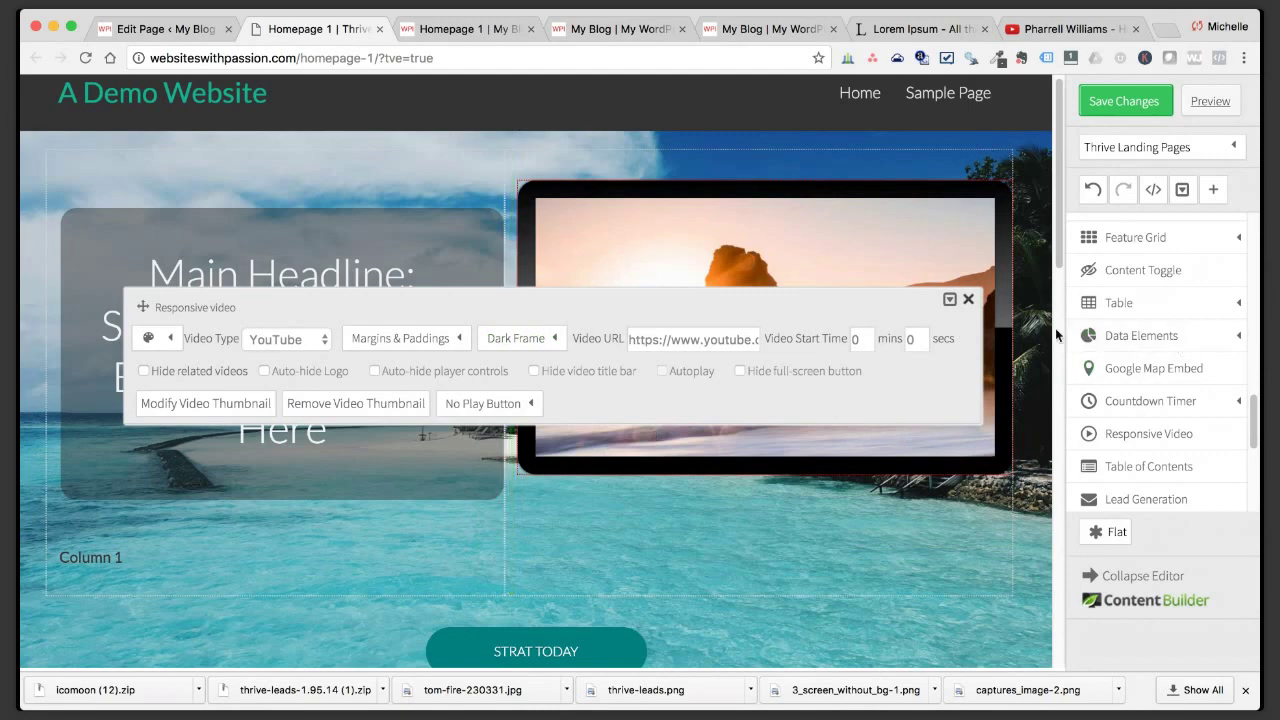
pyautogui.click(551, 348)
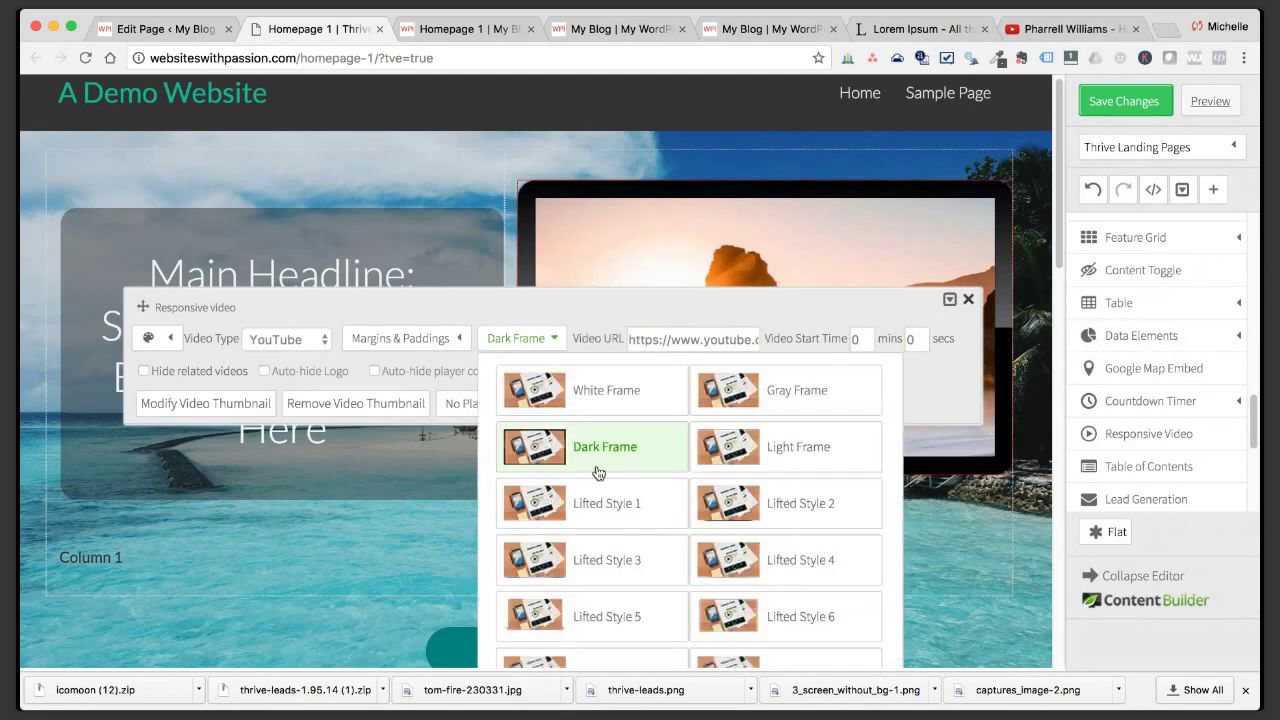
pyautogui.scroll(-3, 592, 460)
pyautogui.scroll(-5, 598, 472)
pyautogui.click(606, 287)
pyautogui.scroll(10, 617, 397)
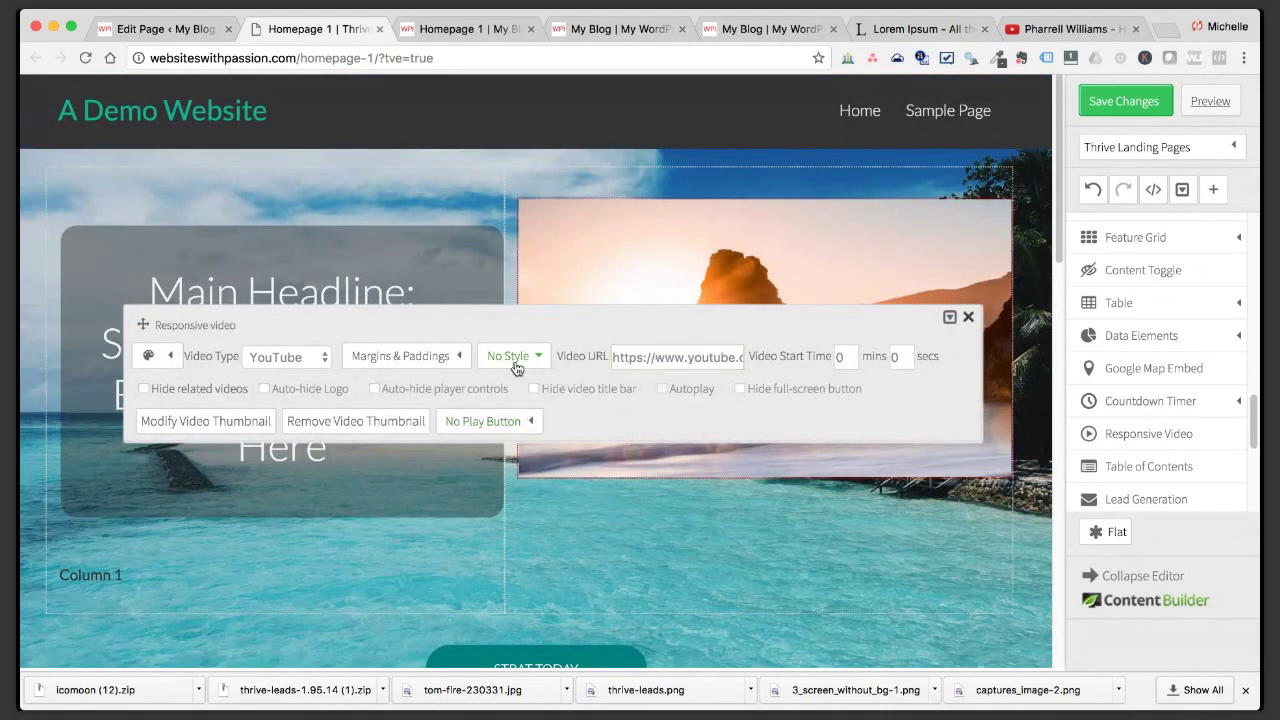
pyautogui.click(969, 320)
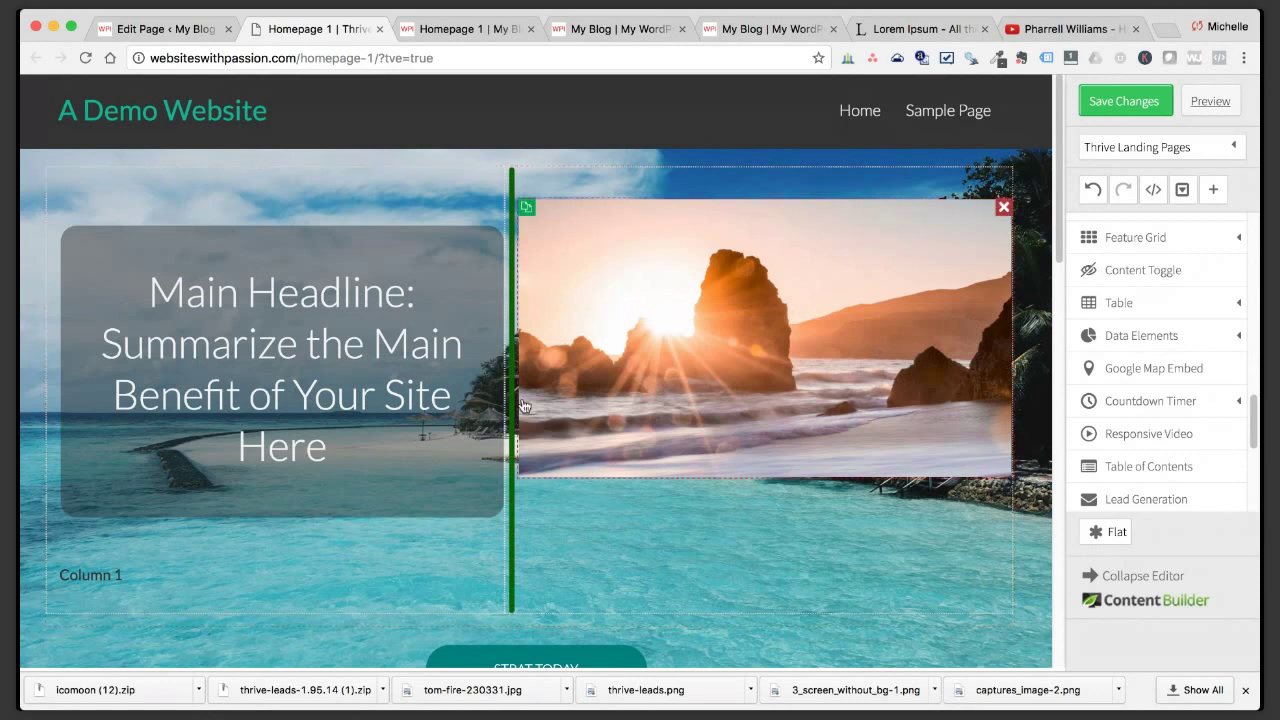
# Widen the headline's column by narrowing the video's column and delete the leftover "Column 1" placeholder text.
pyautogui.moveTo(512, 393); pyautogui.dragTo(531, 393)
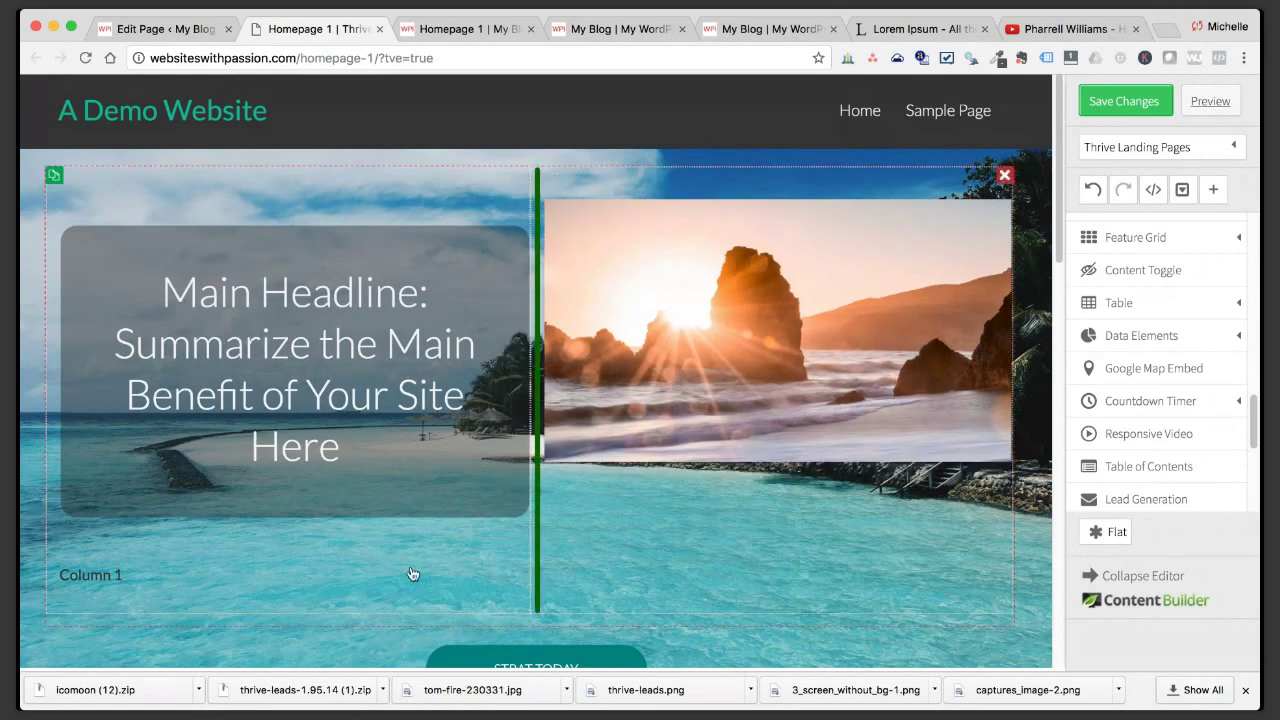
pyautogui.click(521, 573)
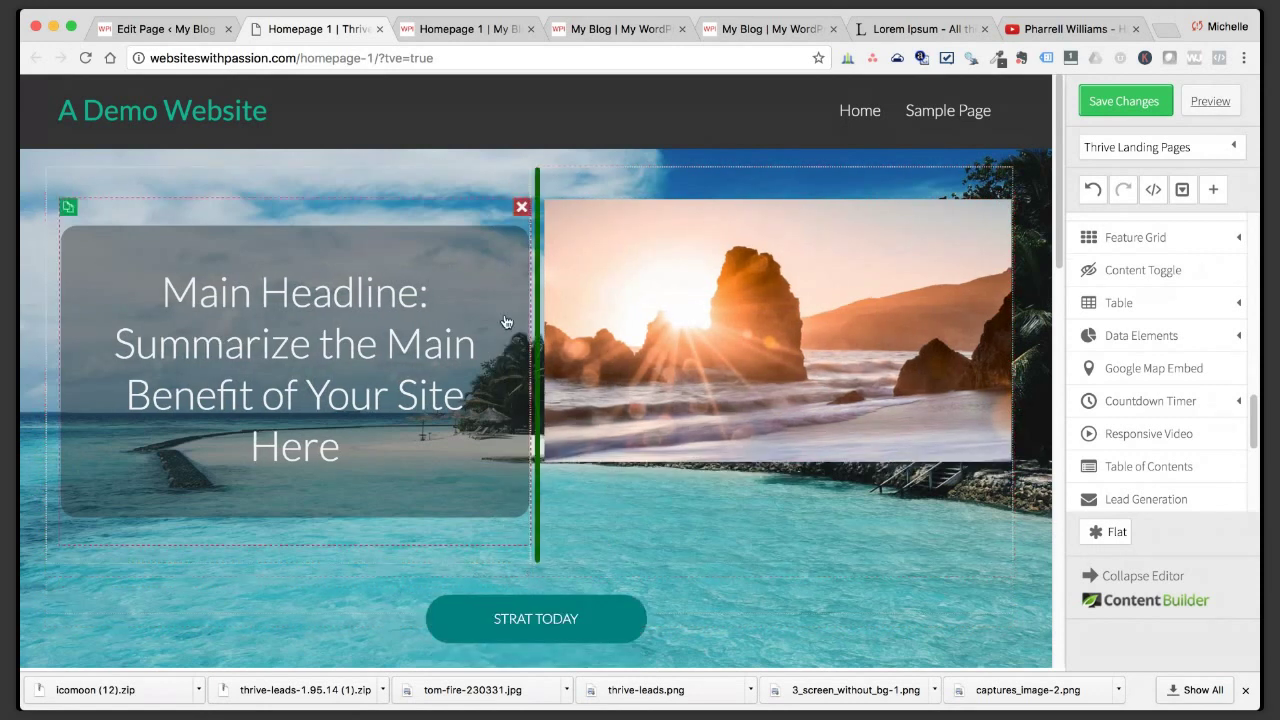
# Set the headline content box's top and bottom margins to 0 px and close its options.
pyautogui.click(273, 243)
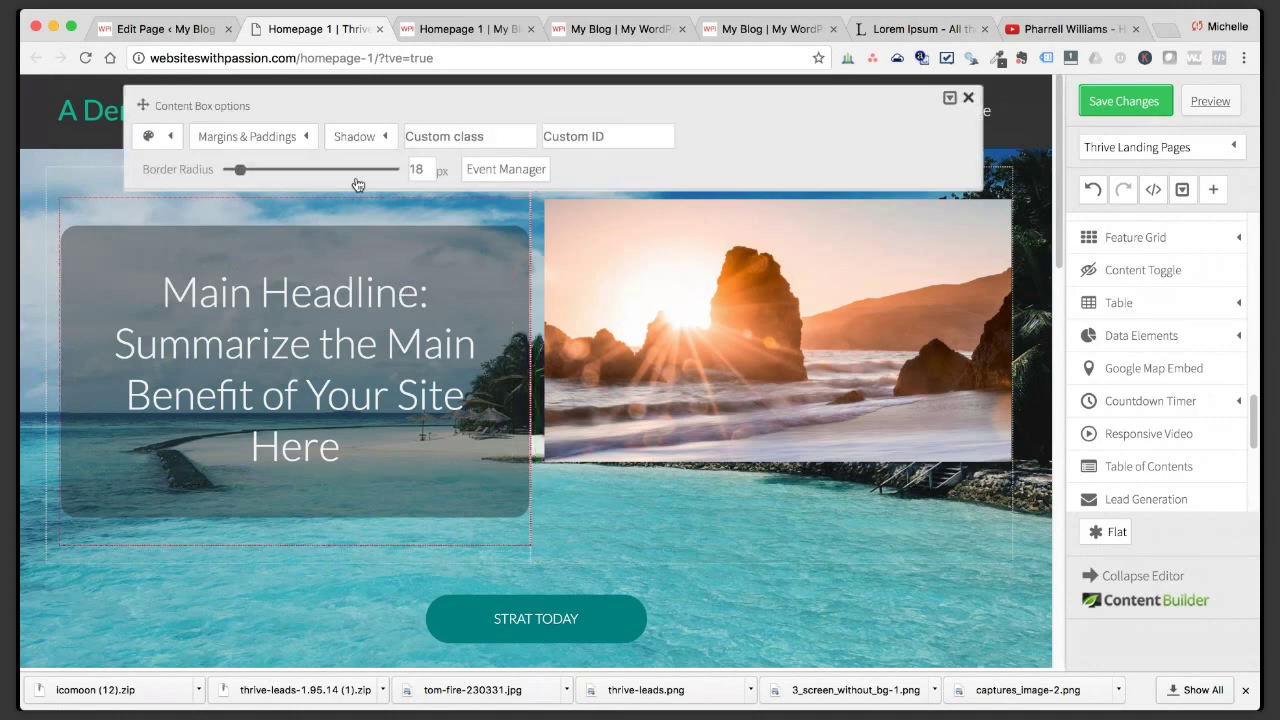
pyautogui.click(299, 140)
pyautogui.click(263, 198)
pyautogui.moveTo(275, 201); pyautogui.dragTo(262, 233)
pyautogui.write('00')
pyautogui.click(271, 258)
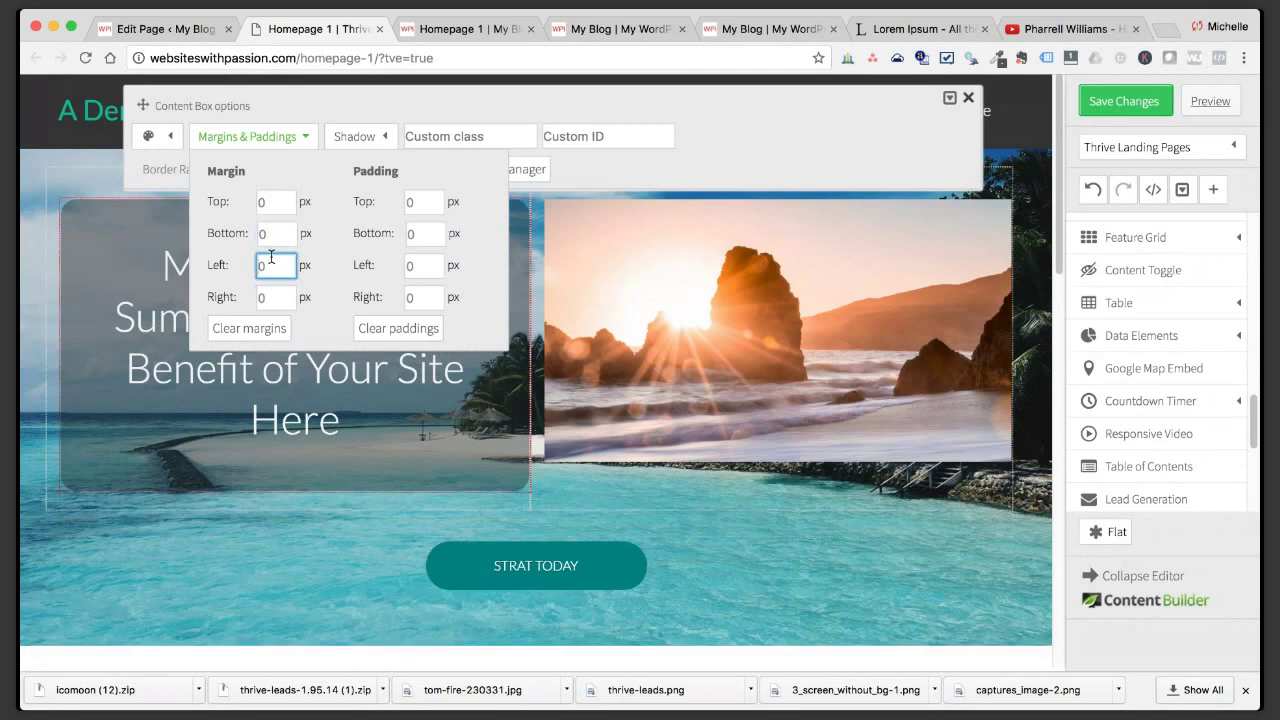
pyautogui.click(968, 97)
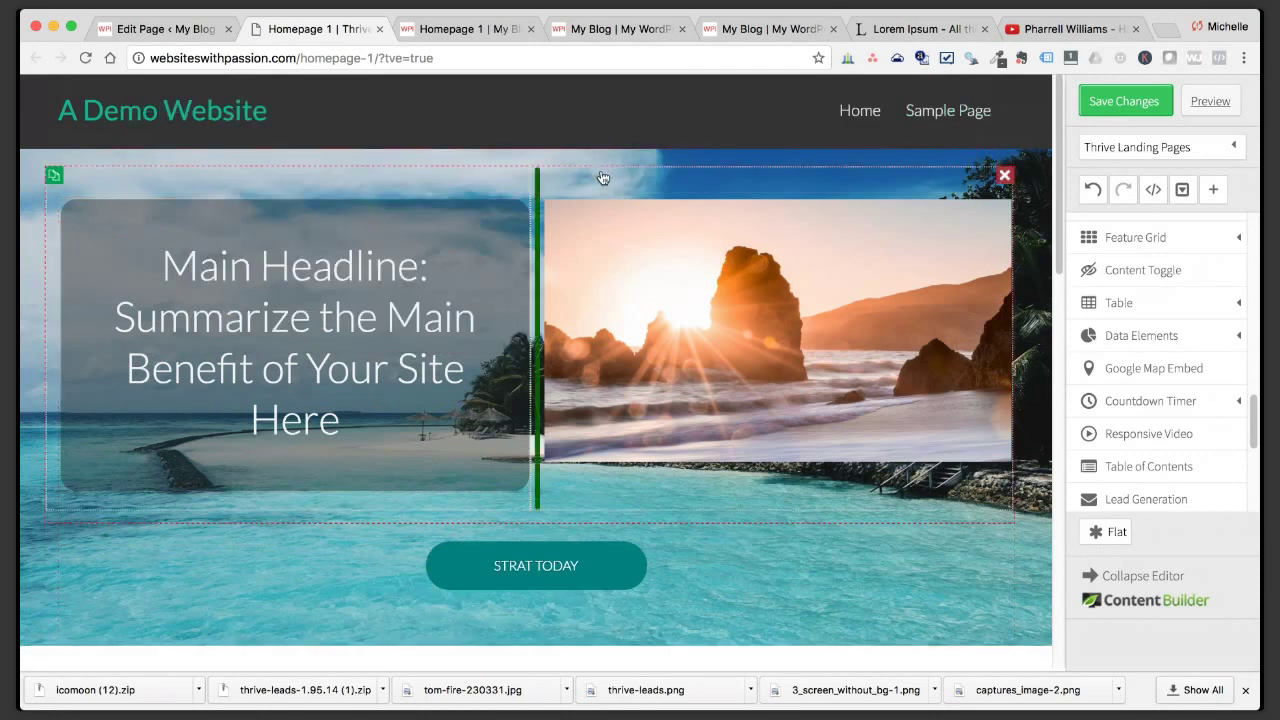
# Set the responsive video's top and bottom margins to 0 px and close its settings.
pyautogui.click(639, 409)
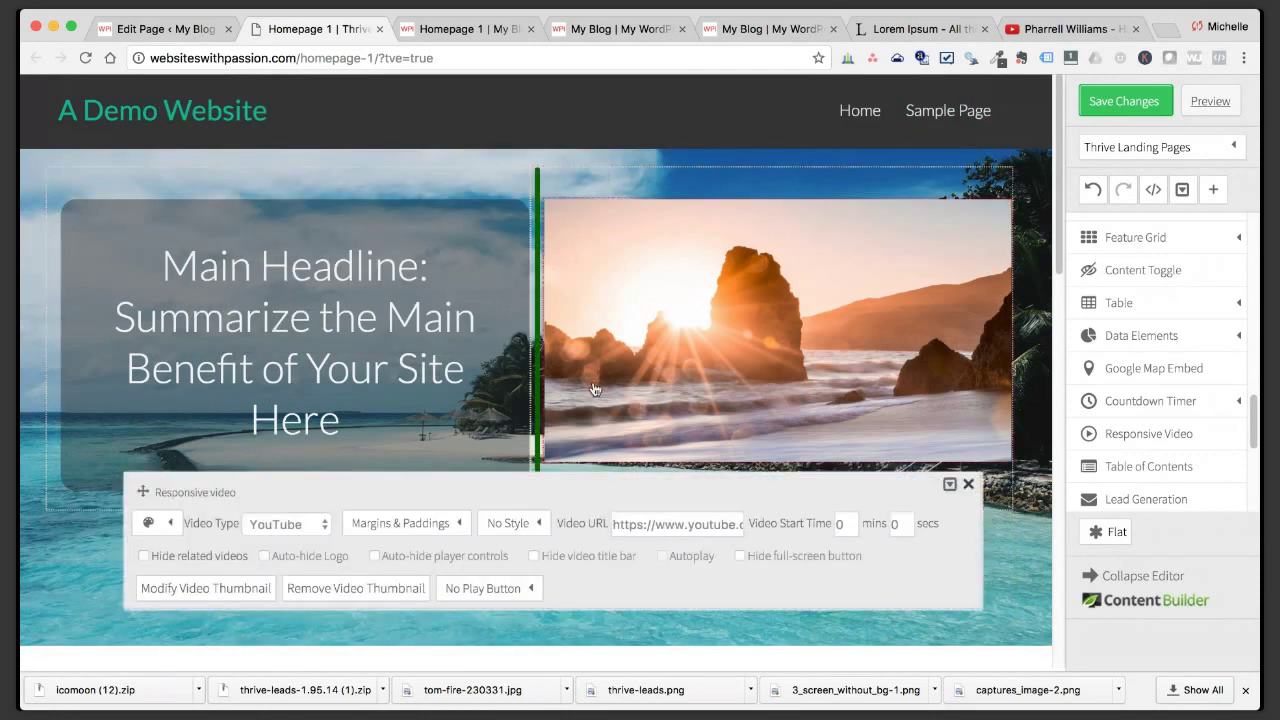
pyautogui.click(458, 530)
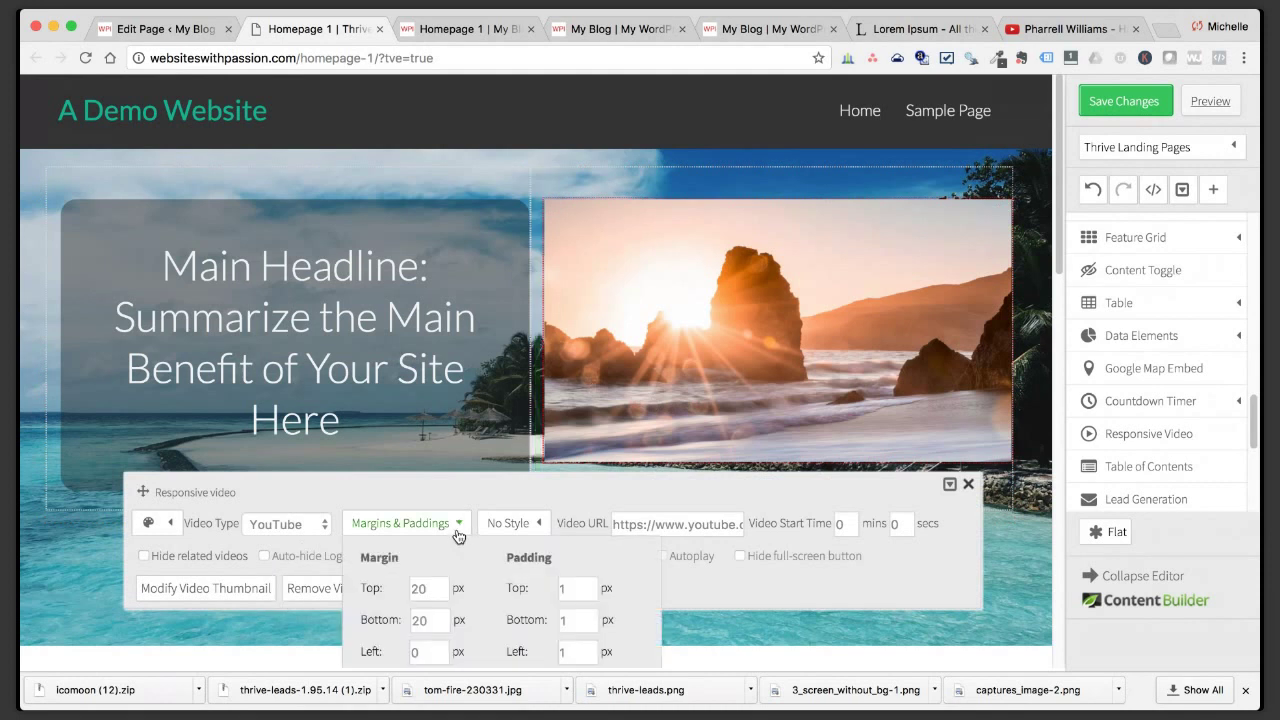
pyautogui.doubleClick(428, 589)
pyautogui.write('0')
pyautogui.doubleClick(424, 619)
pyautogui.write('0')
pyautogui.doubleClick(571, 588)
pyautogui.write('0')
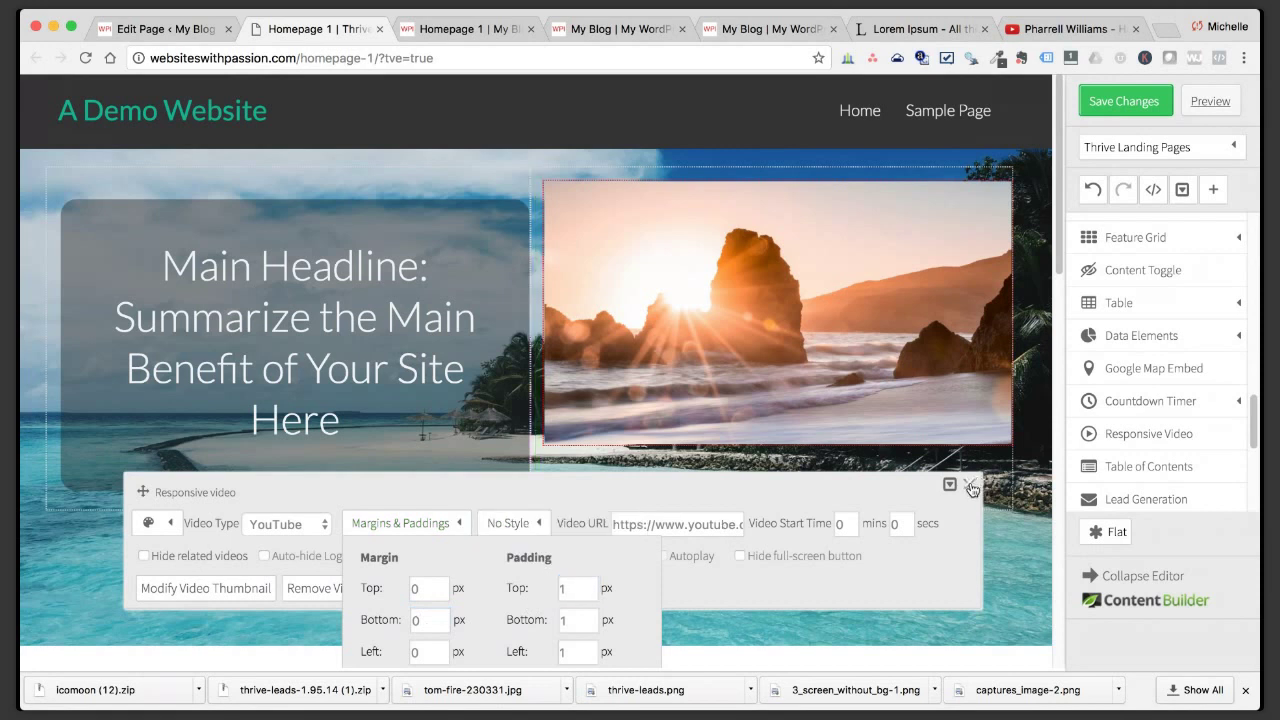
pyautogui.click(968, 484)
# Vertically align the hero section's two columns to the middle and close the column options.
pyautogui.click(446, 191)
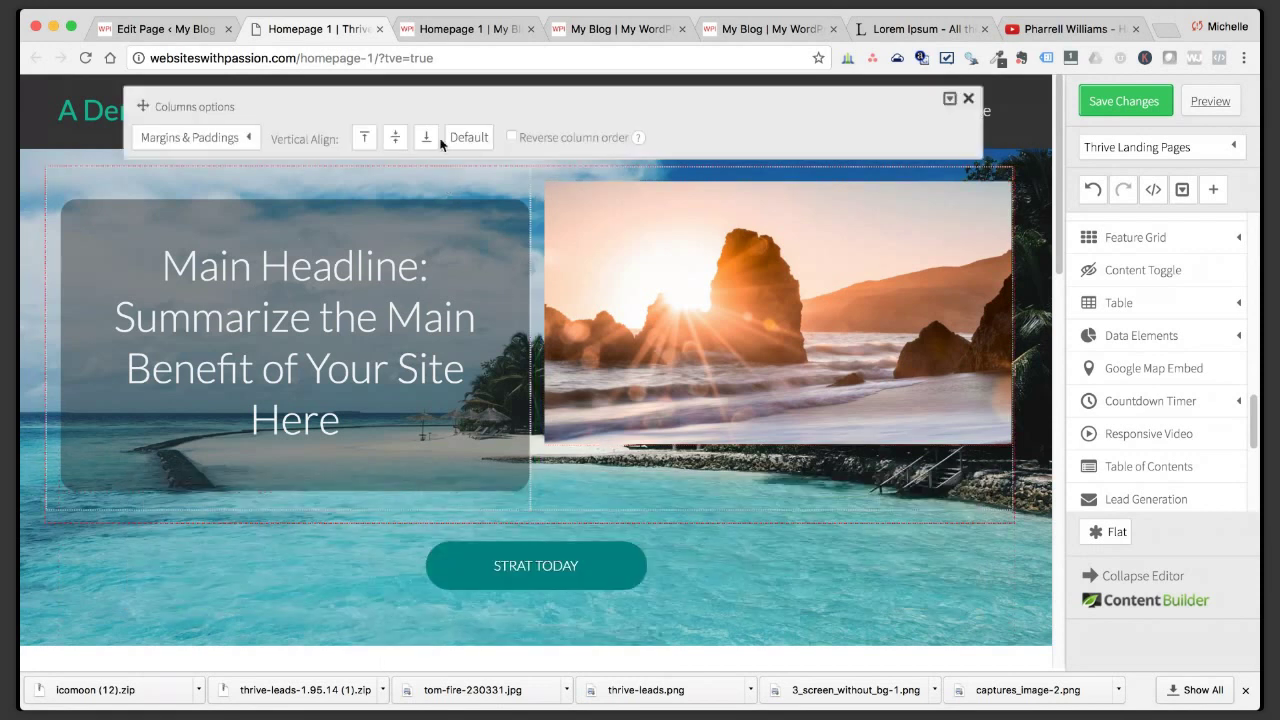
pyautogui.click(397, 141)
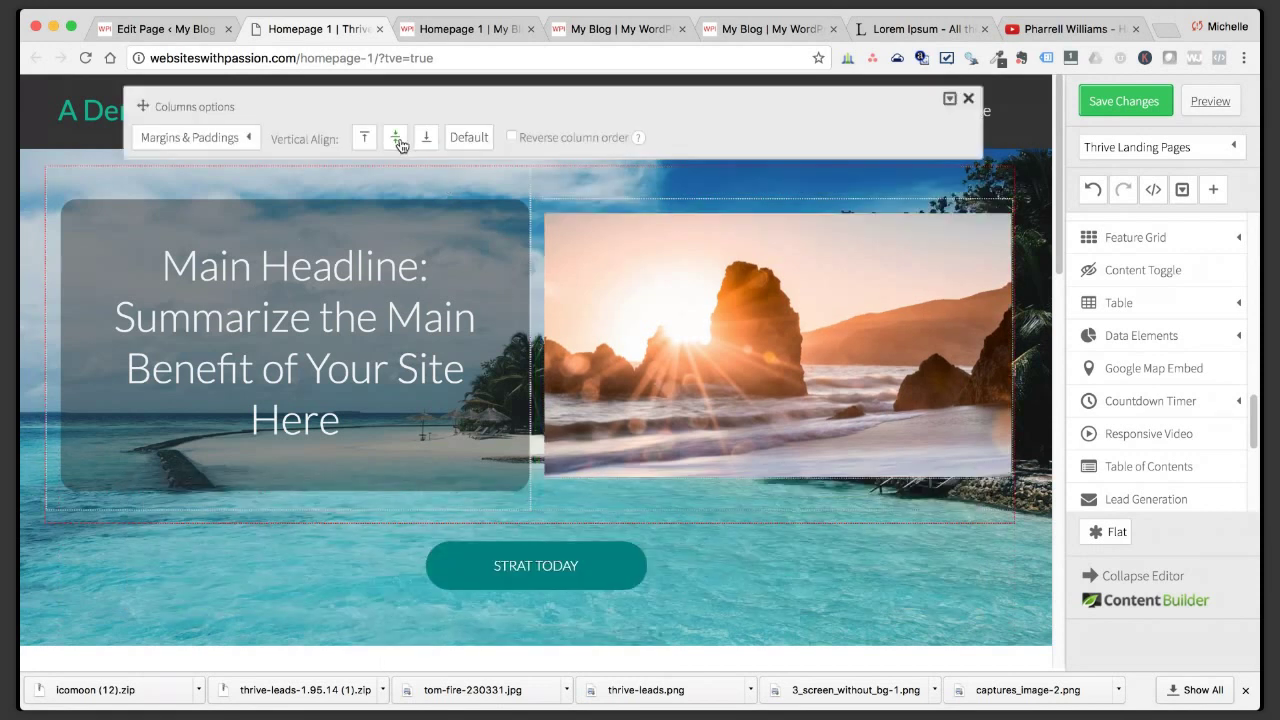
pyautogui.click(969, 99)
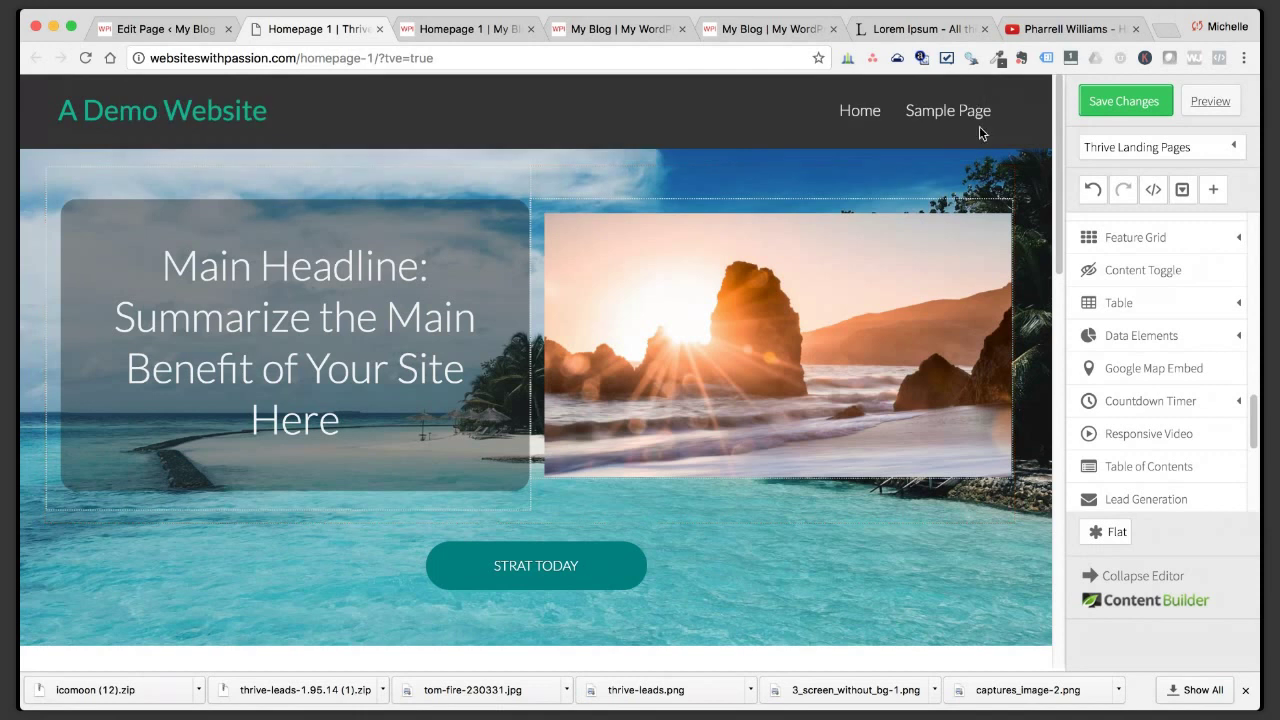
# Save the page, reload its preview, and play and pause the video there to test it.
pyautogui.click(1141, 104)
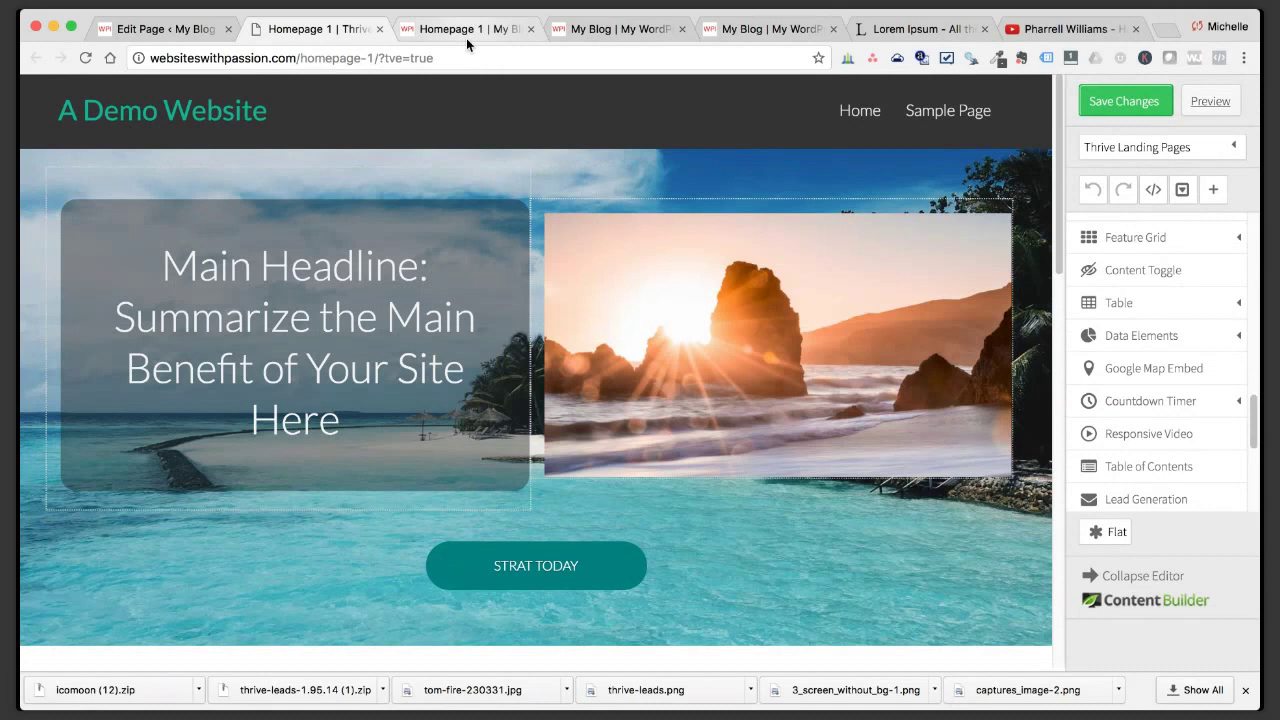
pyautogui.click(466, 38)
pyautogui.press('super+r')
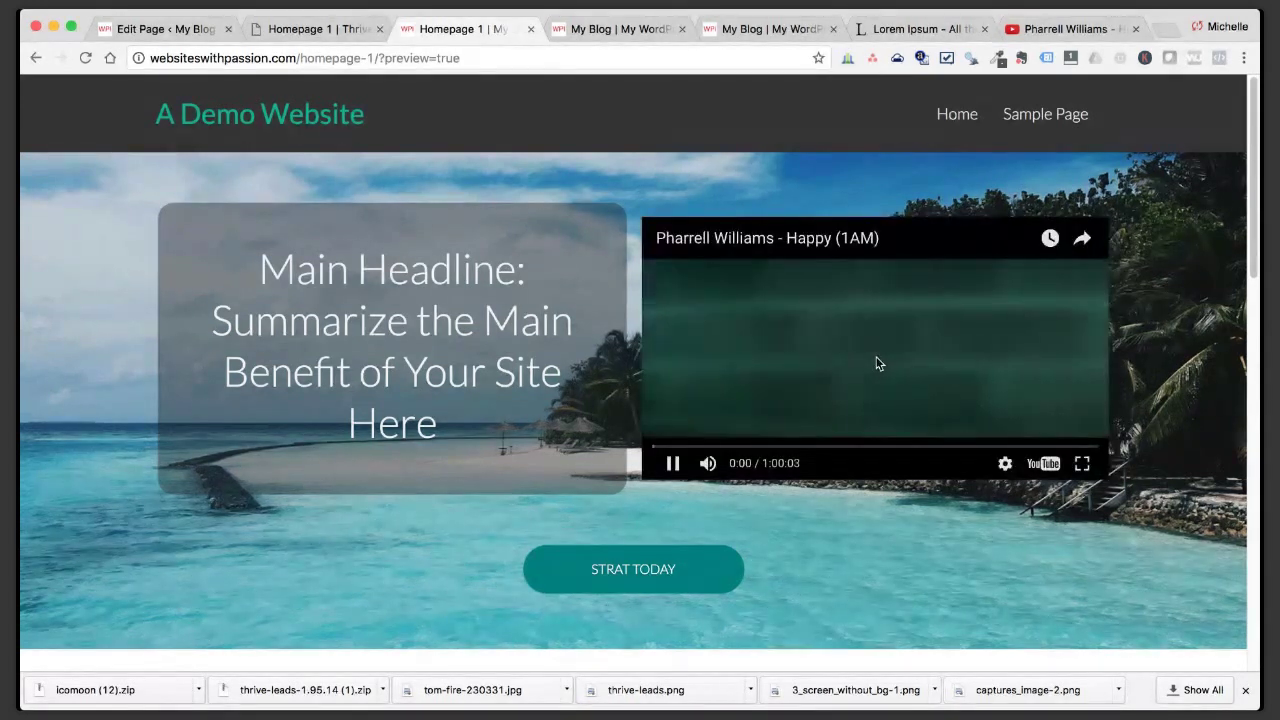
pyautogui.click(672, 463)
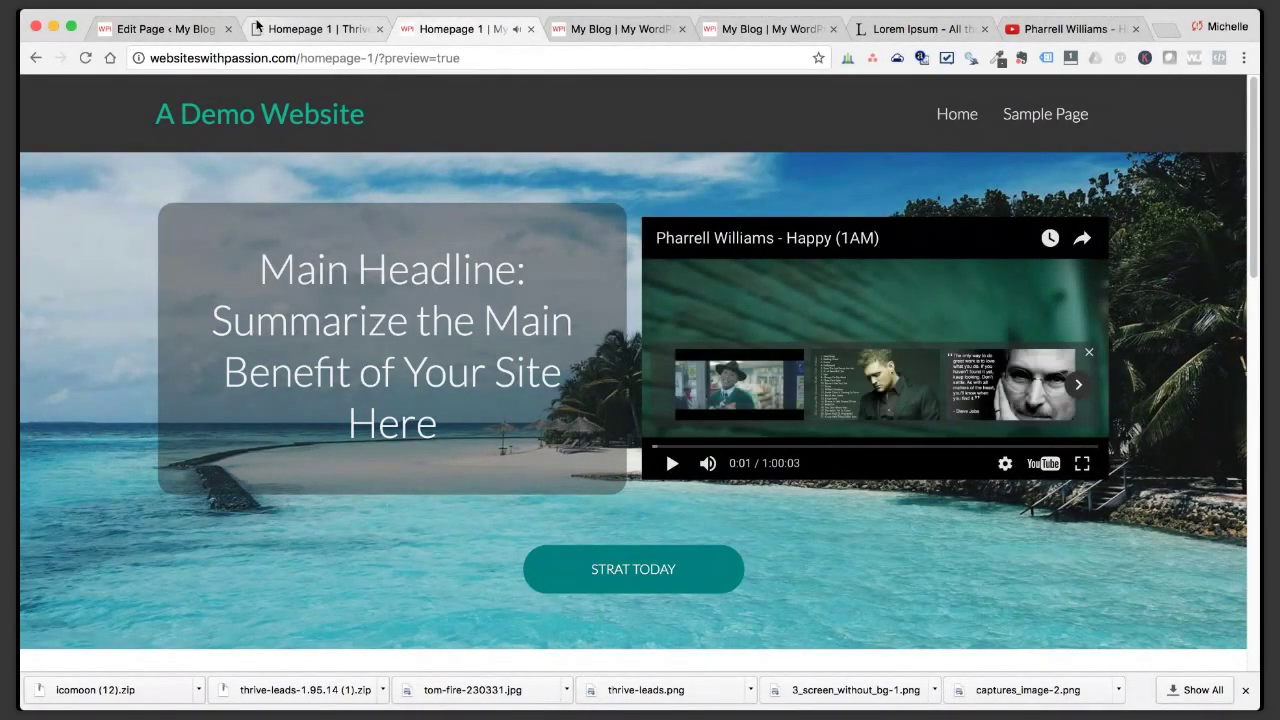
# Return to the page editor, add the Circular (dark) play button to the video thumbnail and save the changes.
pyautogui.click(328, 31)
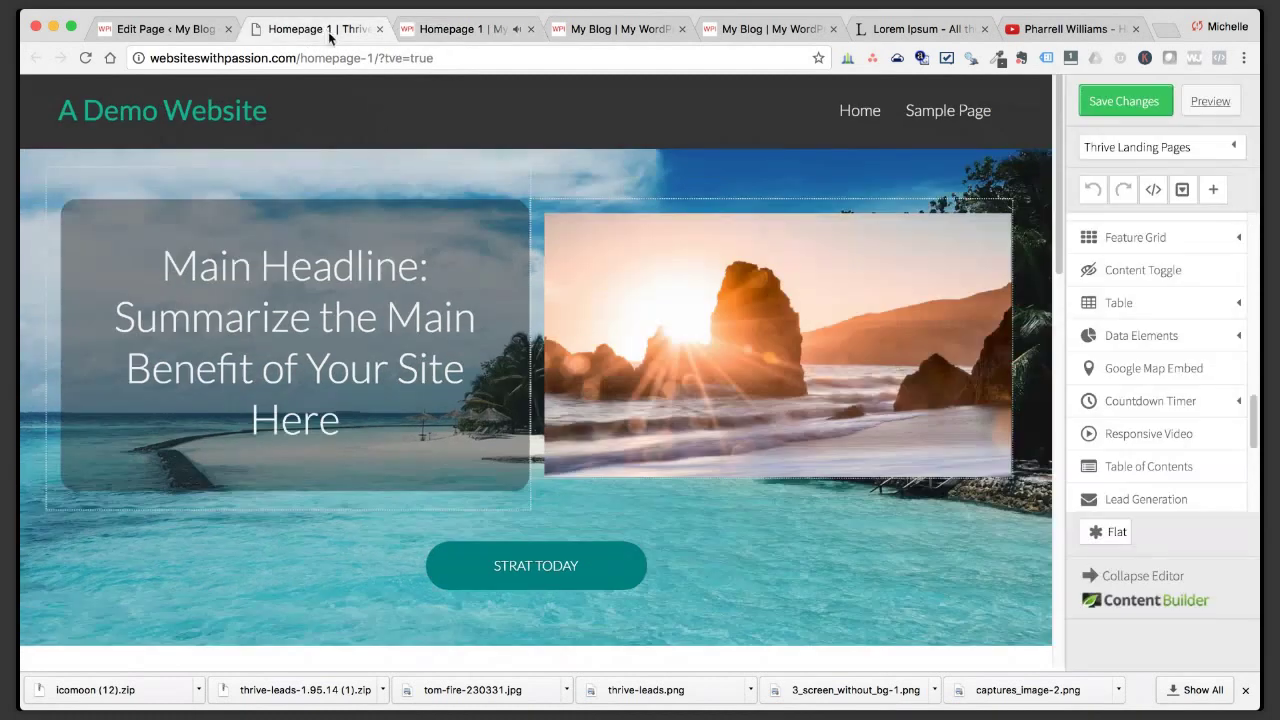
pyautogui.click(656, 253)
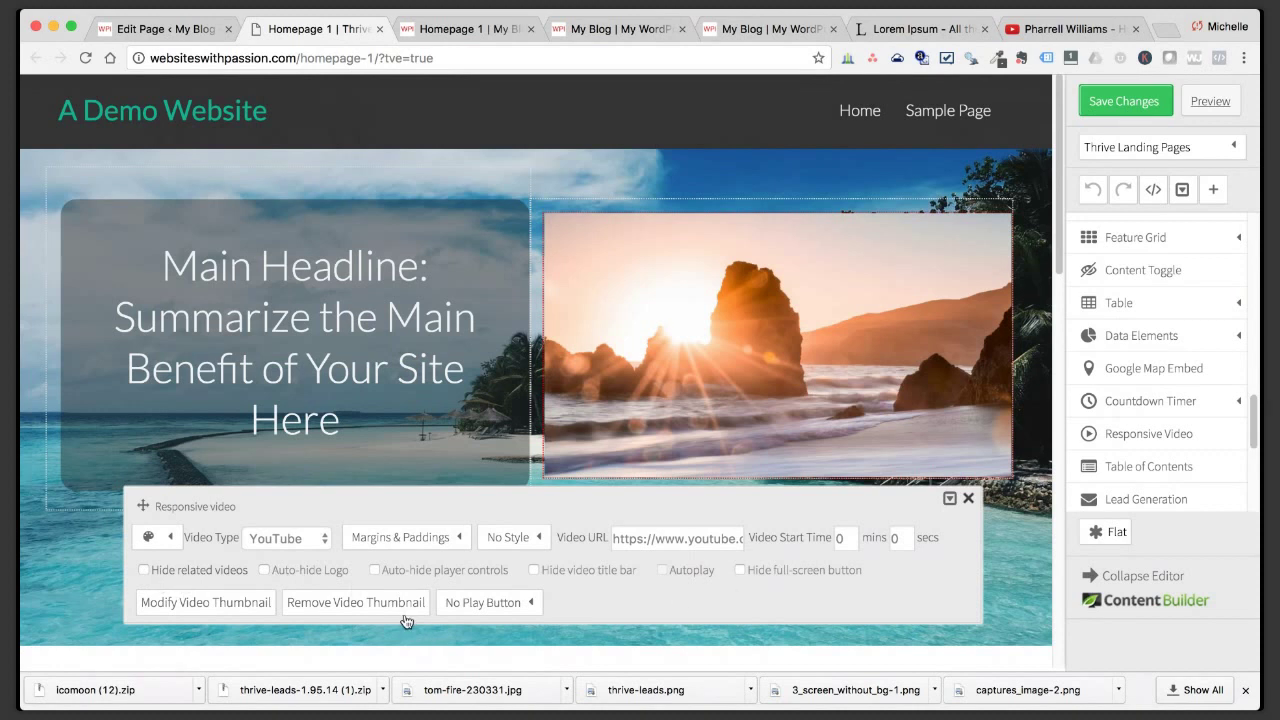
pyautogui.click(520, 603)
pyautogui.scroll(-1, 545, 605)
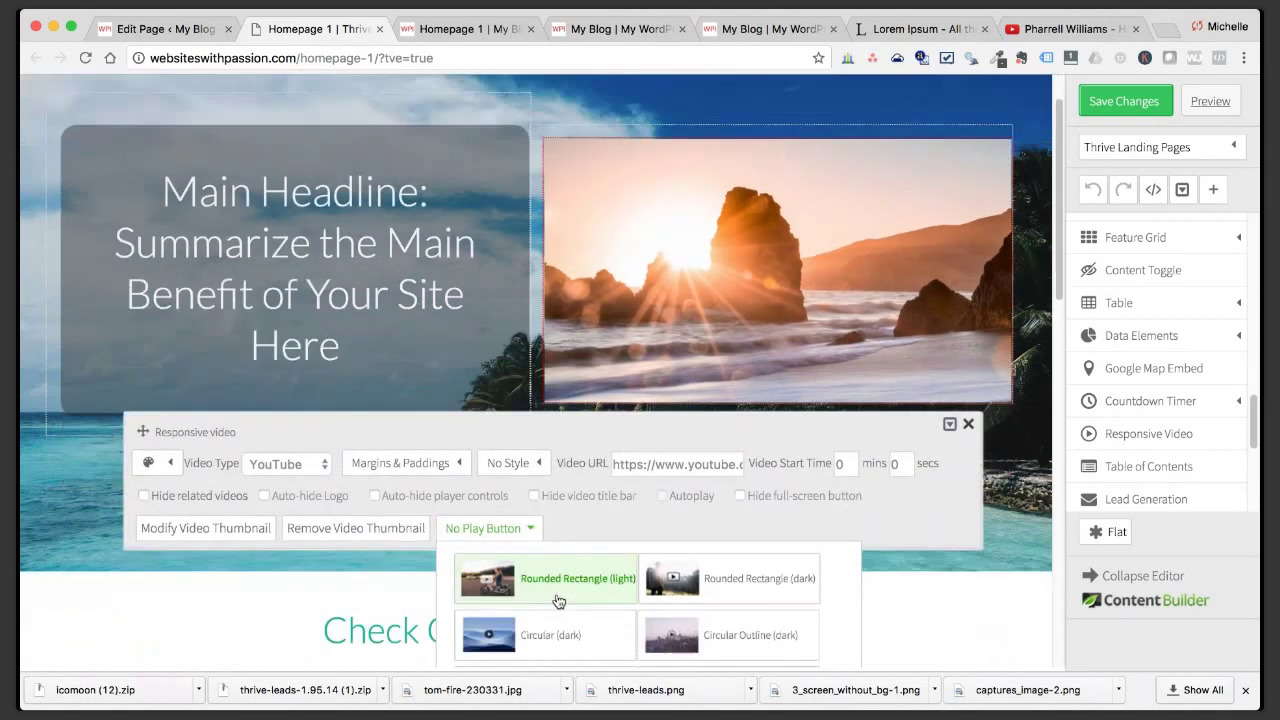
pyautogui.click(552, 631)
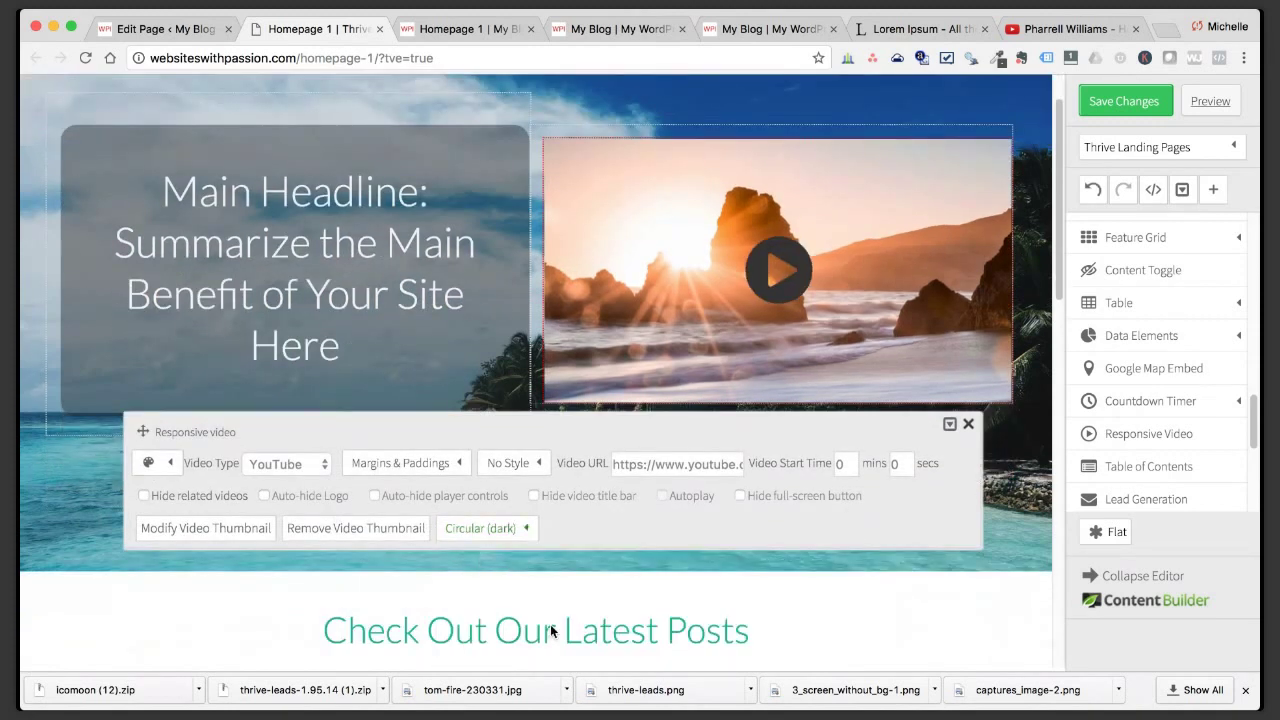
pyautogui.click(968, 423)
pyautogui.scroll(1, 660, 473)
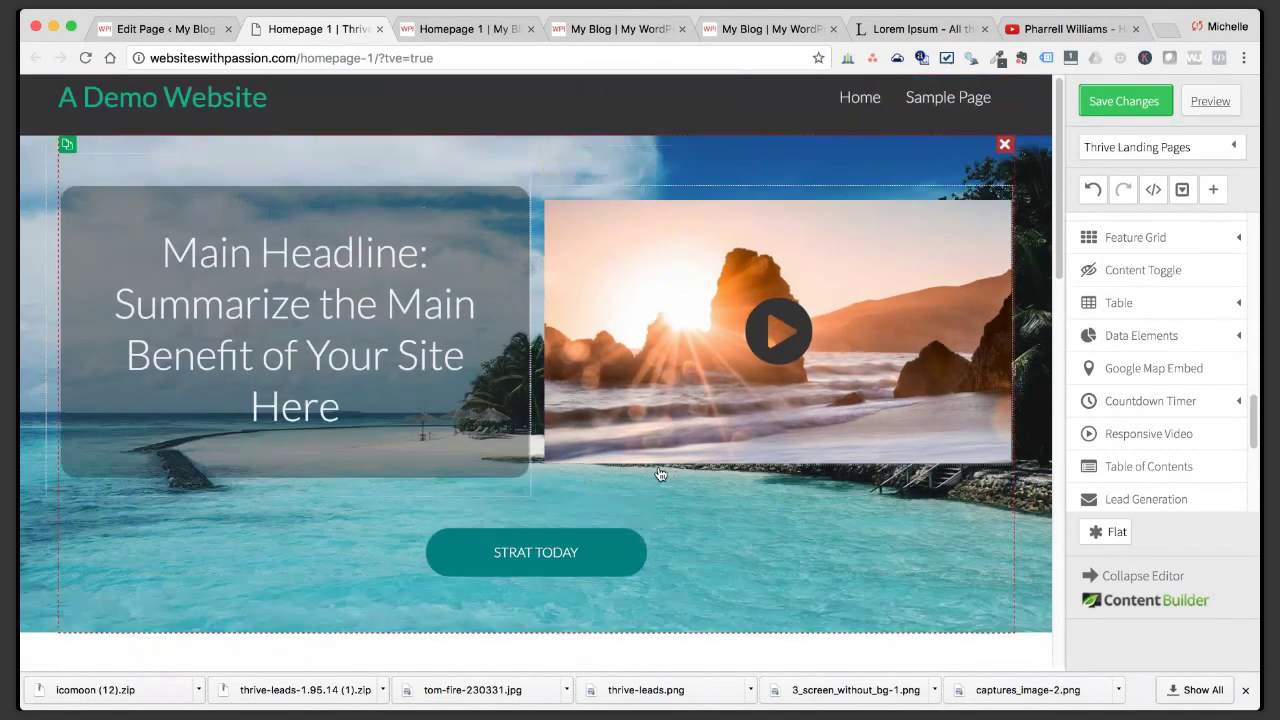
pyautogui.click(1156, 112)
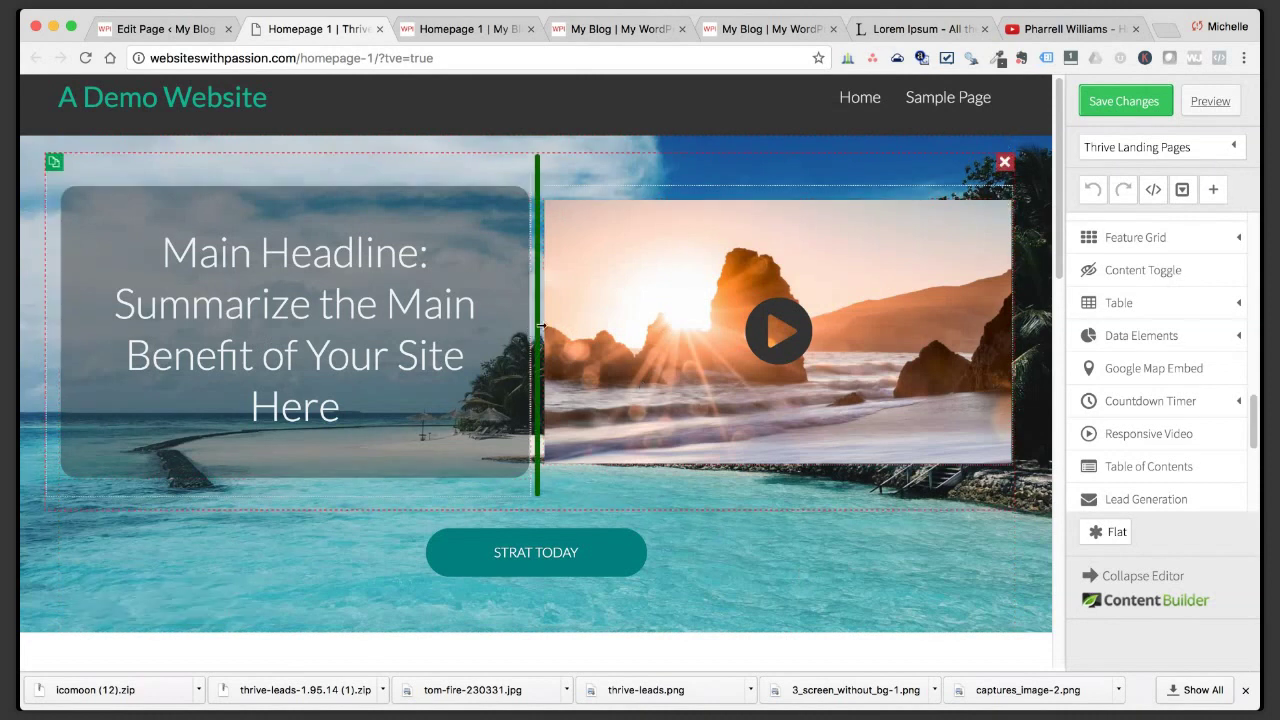
# Insert a new page section between the beach hero section and the "Check Out Our Latest Posts" heading.
pyautogui.scroll(-2, 808, 460)
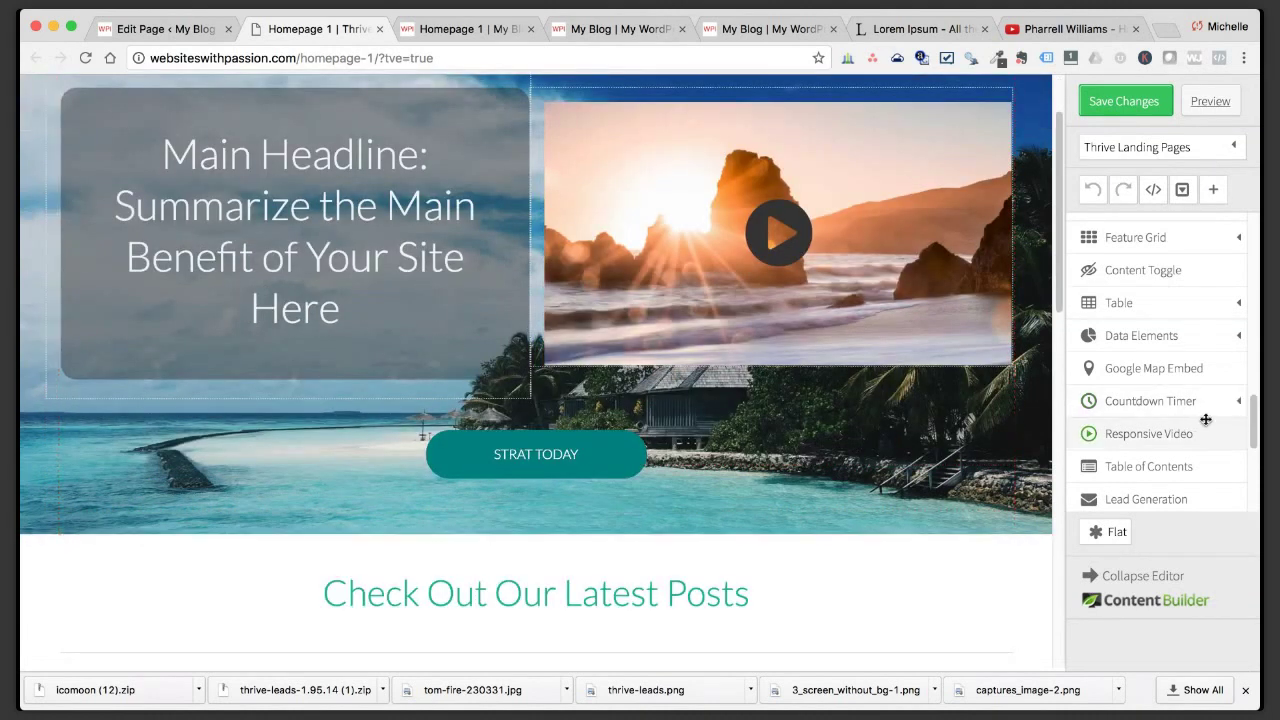
pyautogui.moveTo(1255, 428); pyautogui.dragTo(1248, 478)
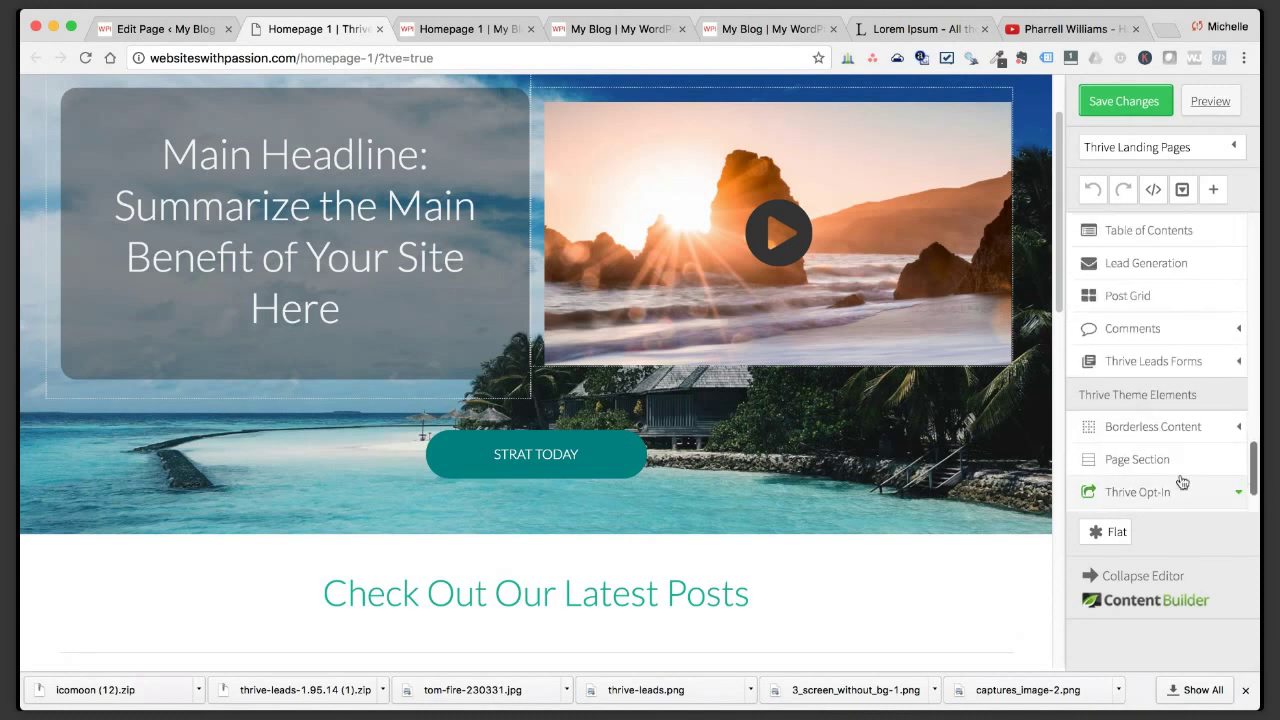
pyautogui.moveTo(1114, 459); pyautogui.dragTo(790, 520)
pyautogui.scroll(-2, 794, 514)
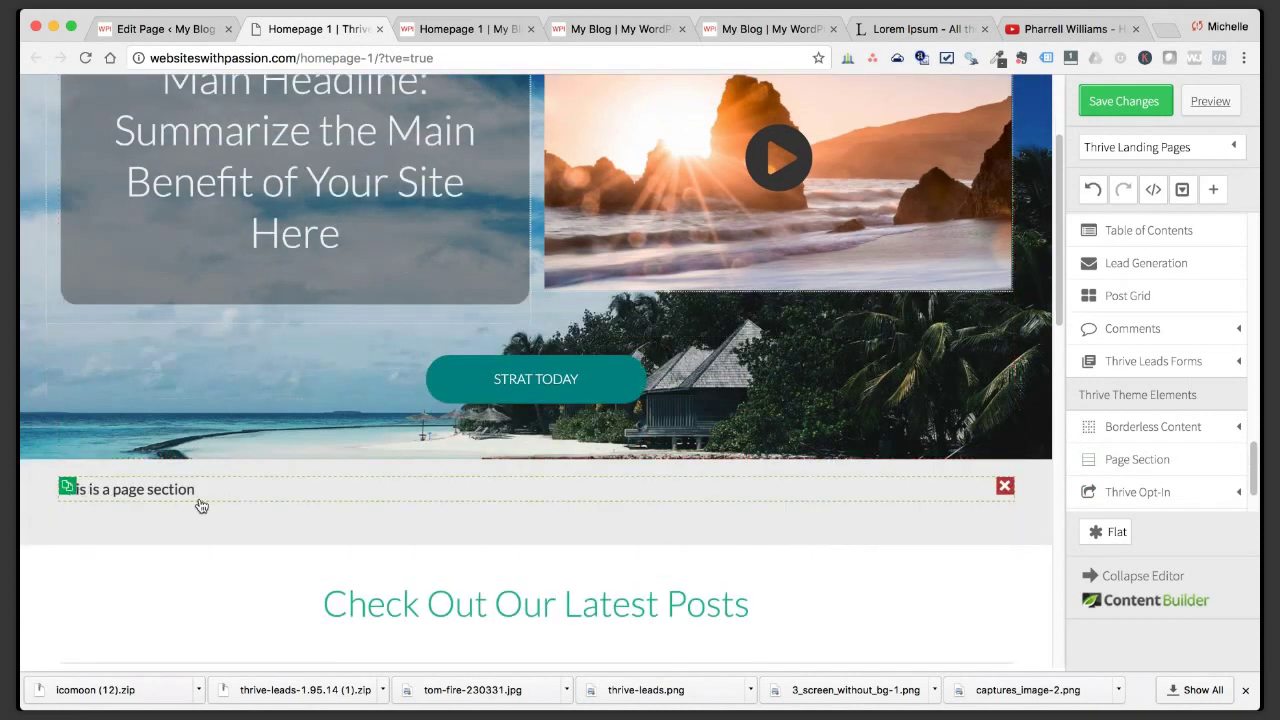
# Set the new page section's background colour to 414141 and close its options.
pyautogui.click(184, 469)
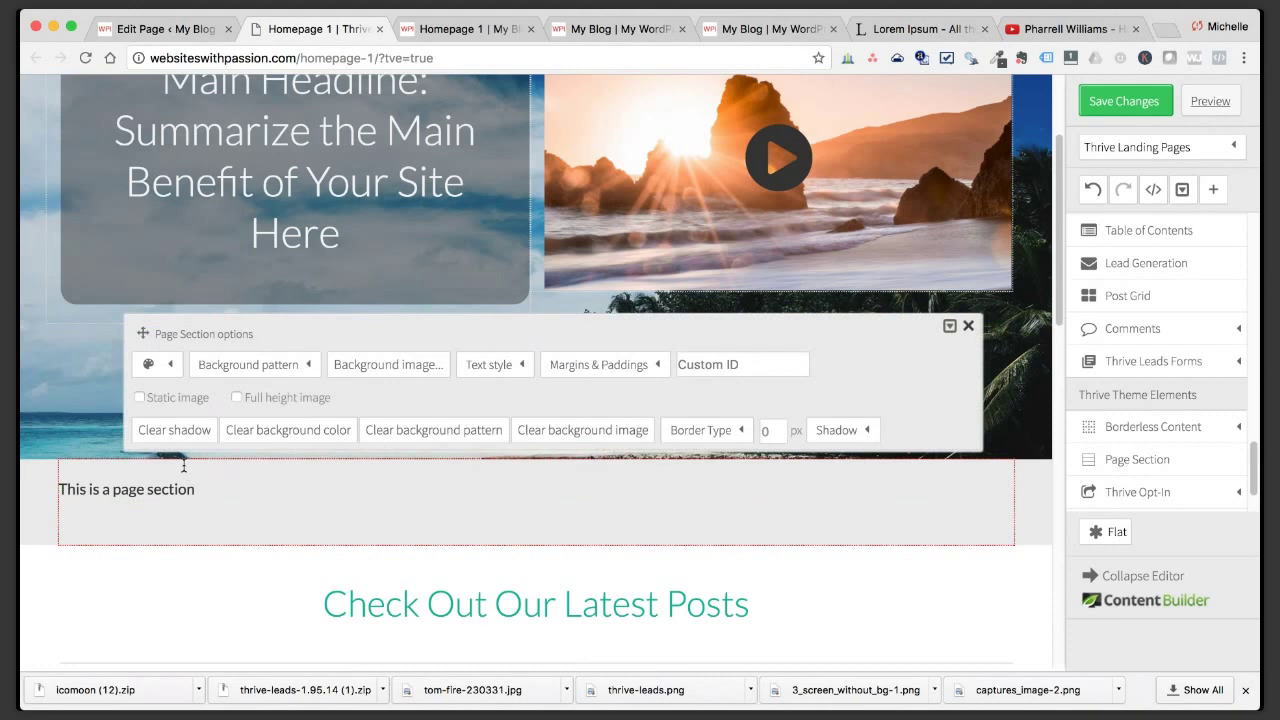
pyautogui.click(168, 366)
pyautogui.click(256, 429)
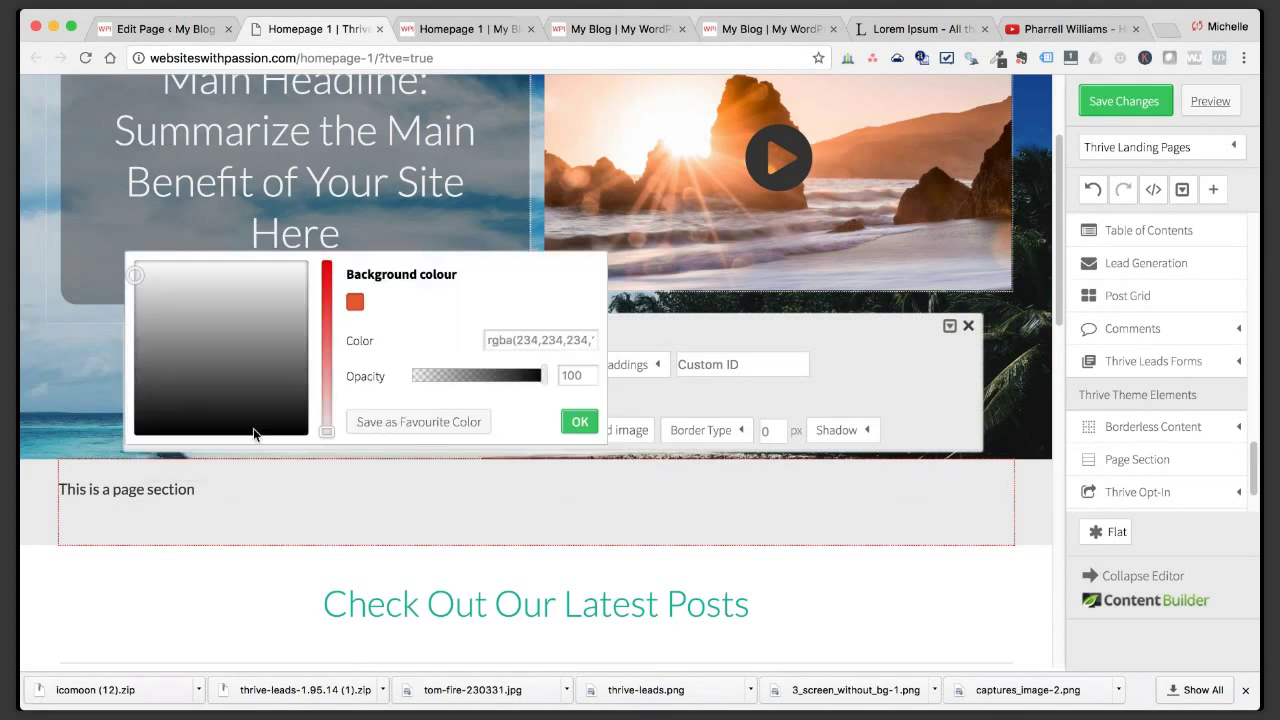
pyautogui.click(535, 339)
pyautogui.tripleClick(535, 339)
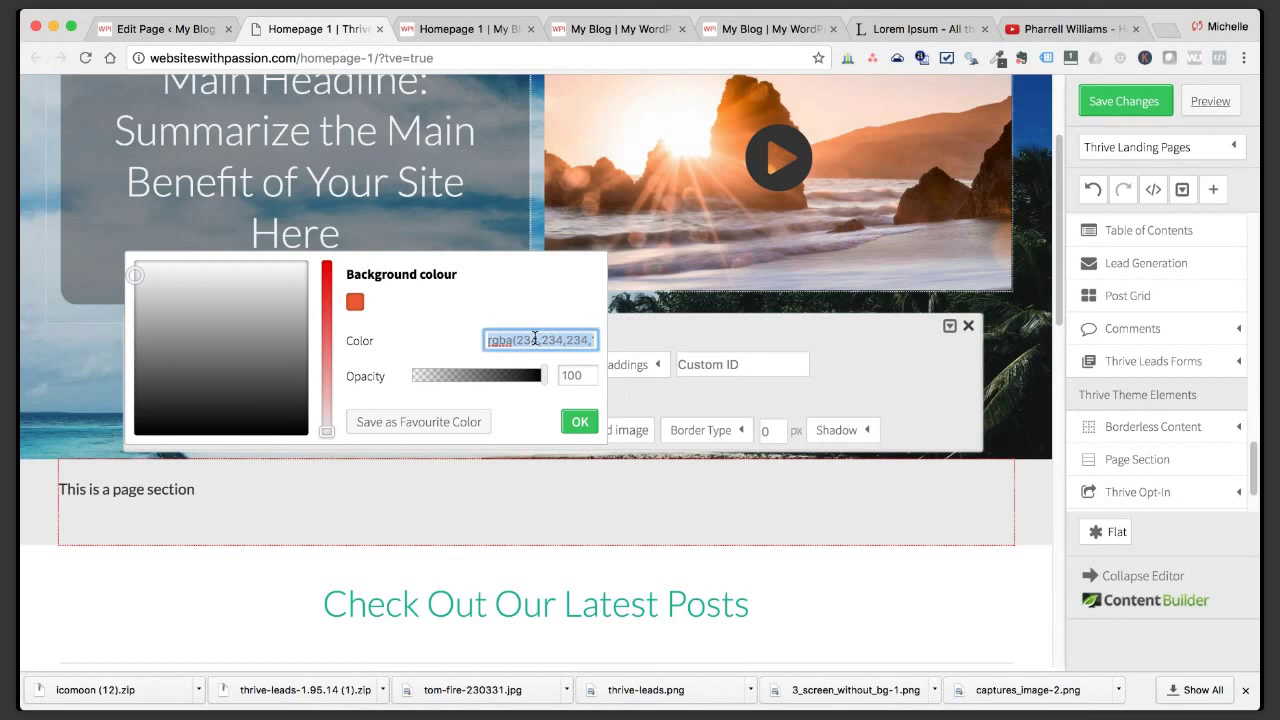
pyautogui.write('414141')
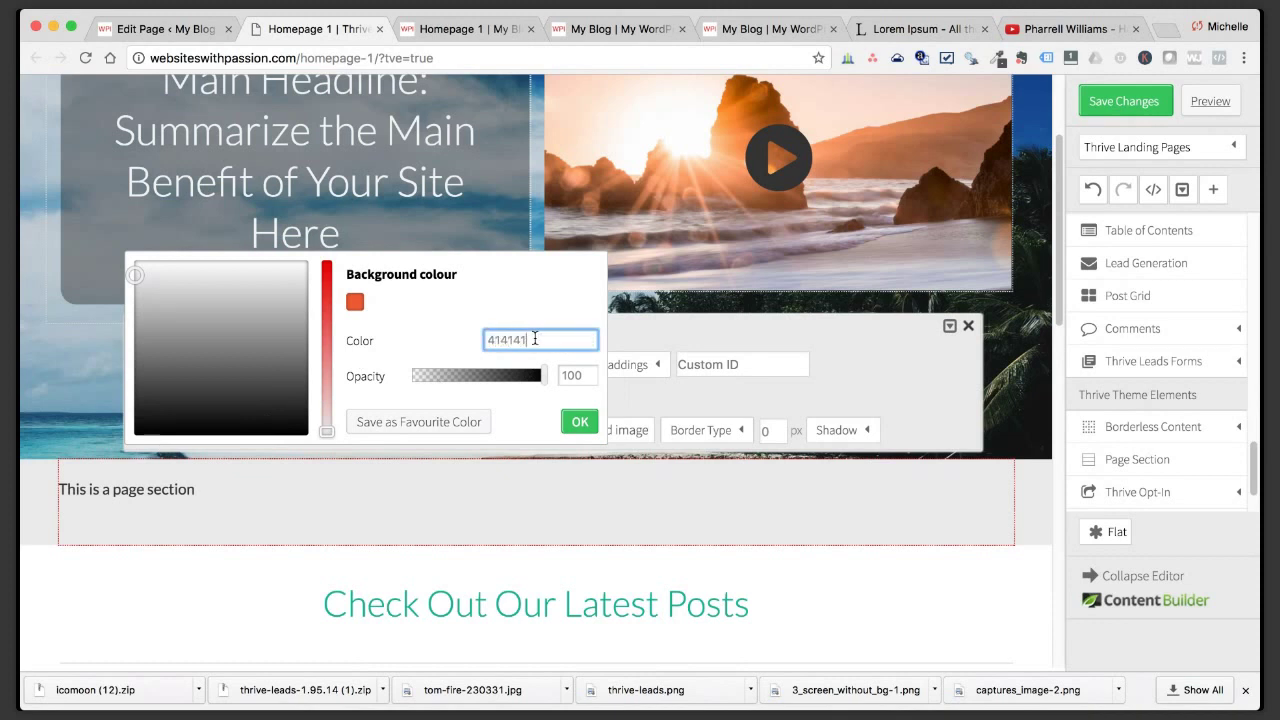
pyautogui.click(580, 422)
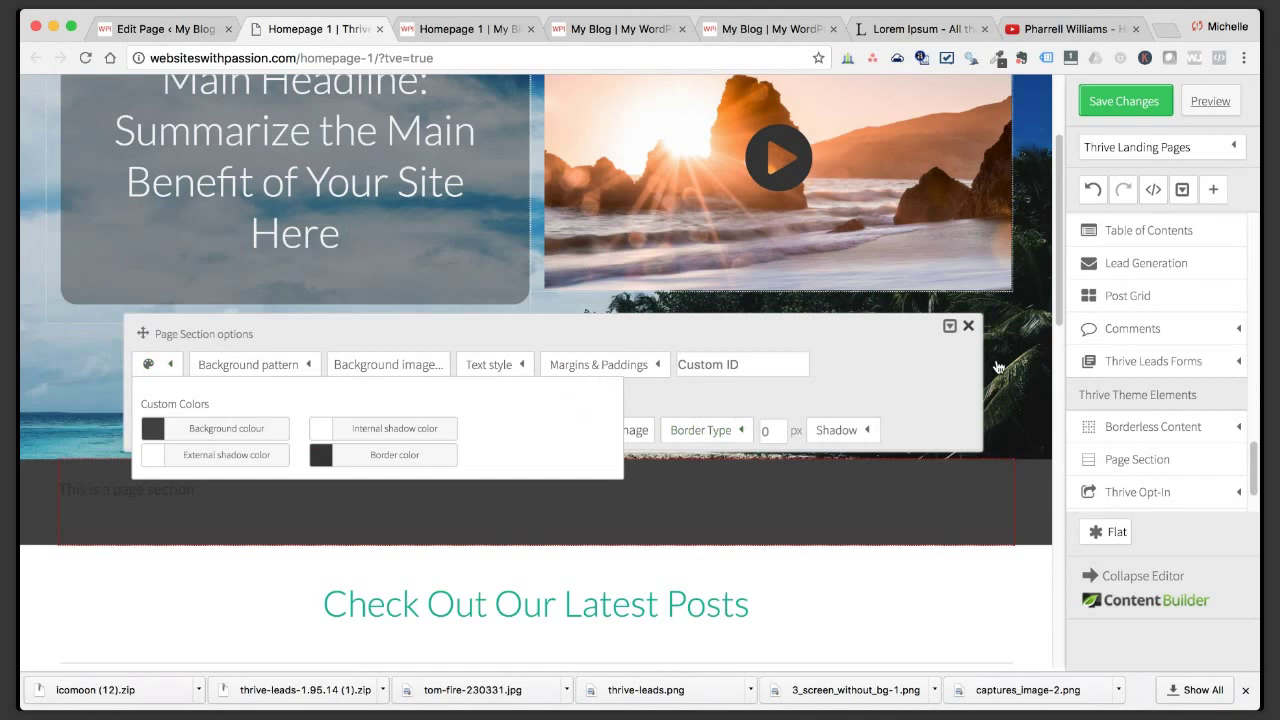
pyautogui.click(970, 327)
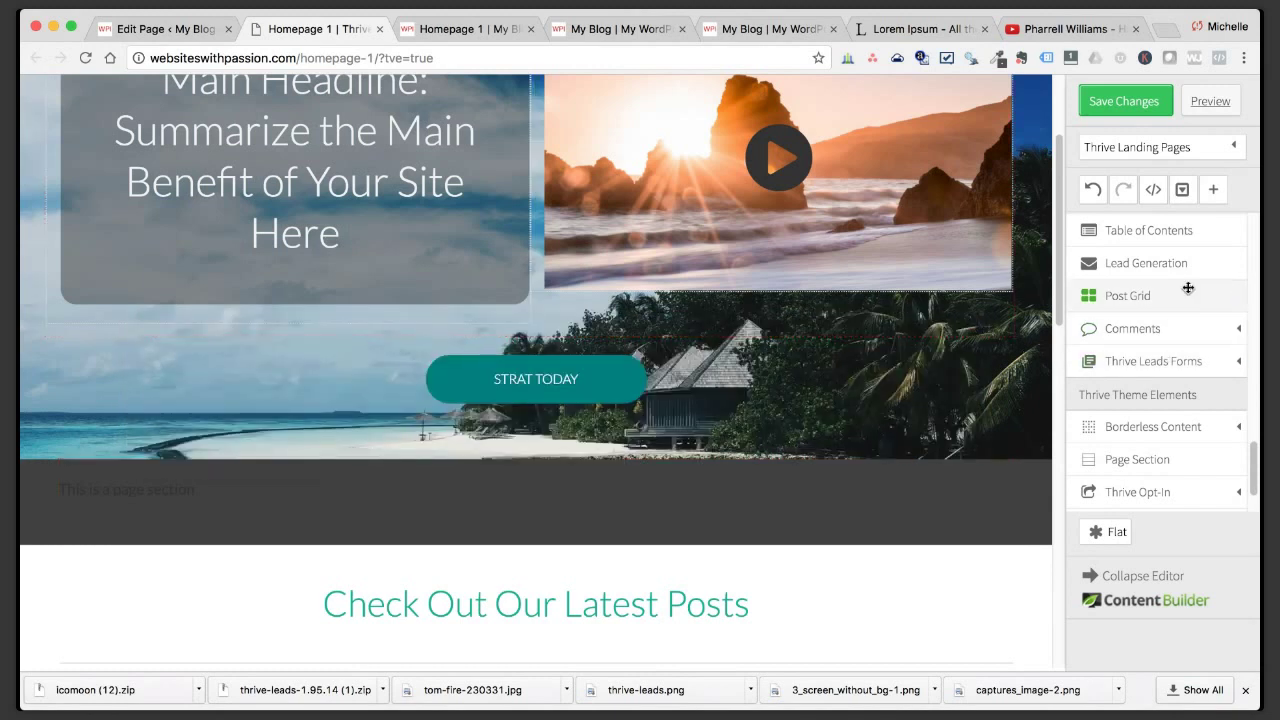
# Find the Lead Generation element by searching for "lead" and add it to the dark page section below its placeholder text.
pyautogui.scroll(10, 1190, 300)
pyautogui.scroll(-3, 1192, 357)
pyautogui.scroll(-1, 1191, 357)
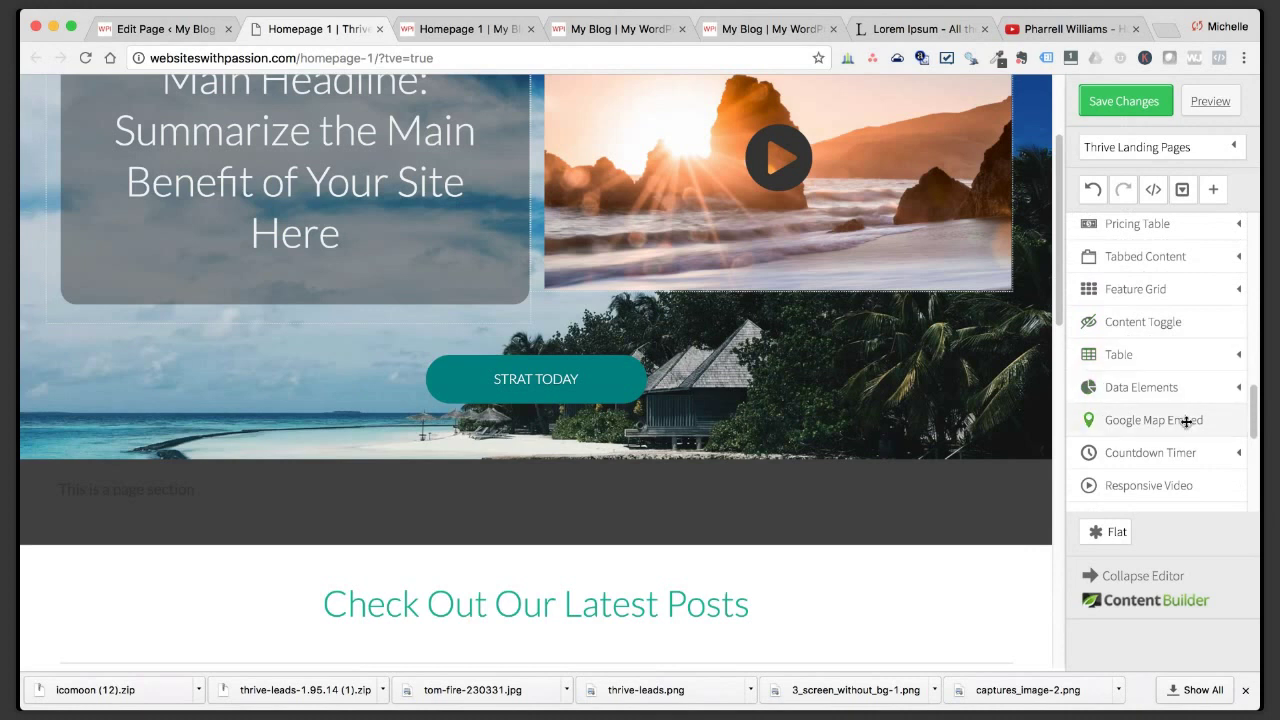
pyautogui.scroll(5, 1187, 422)
pyautogui.scroll(3, 1189, 423)
pyautogui.scroll(10, 1189, 423)
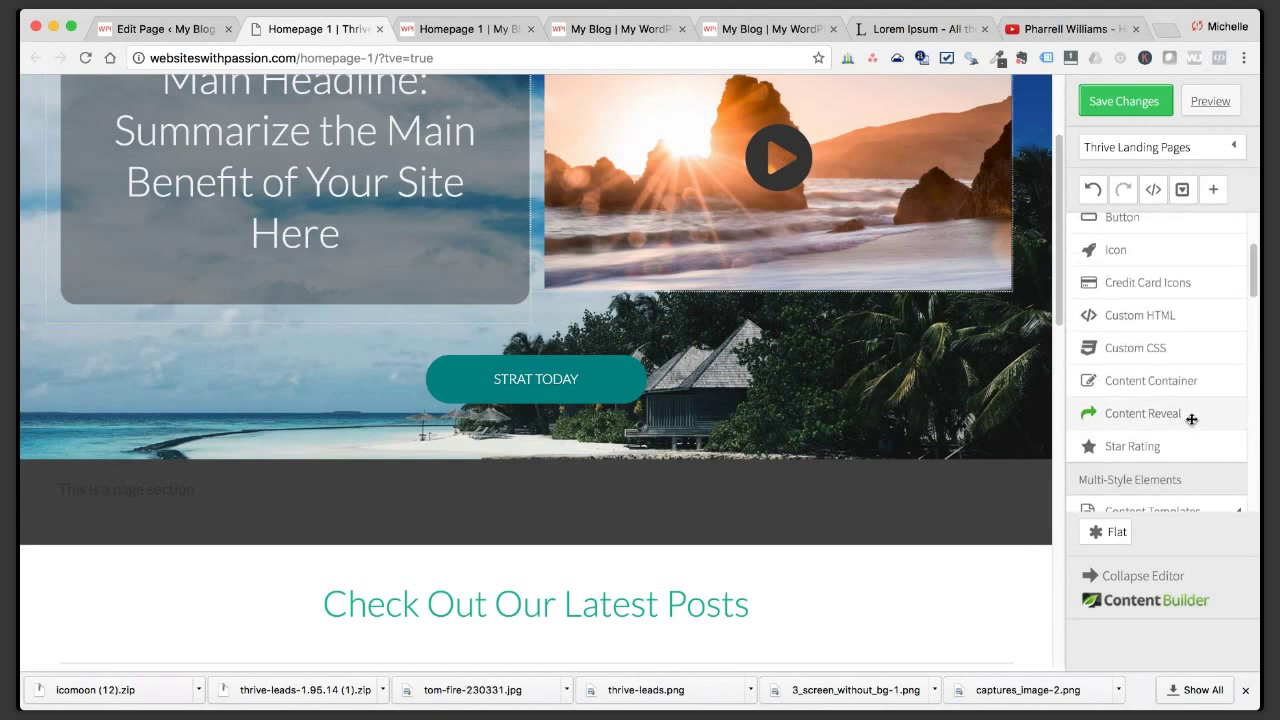
pyautogui.scroll(3, 1188, 422)
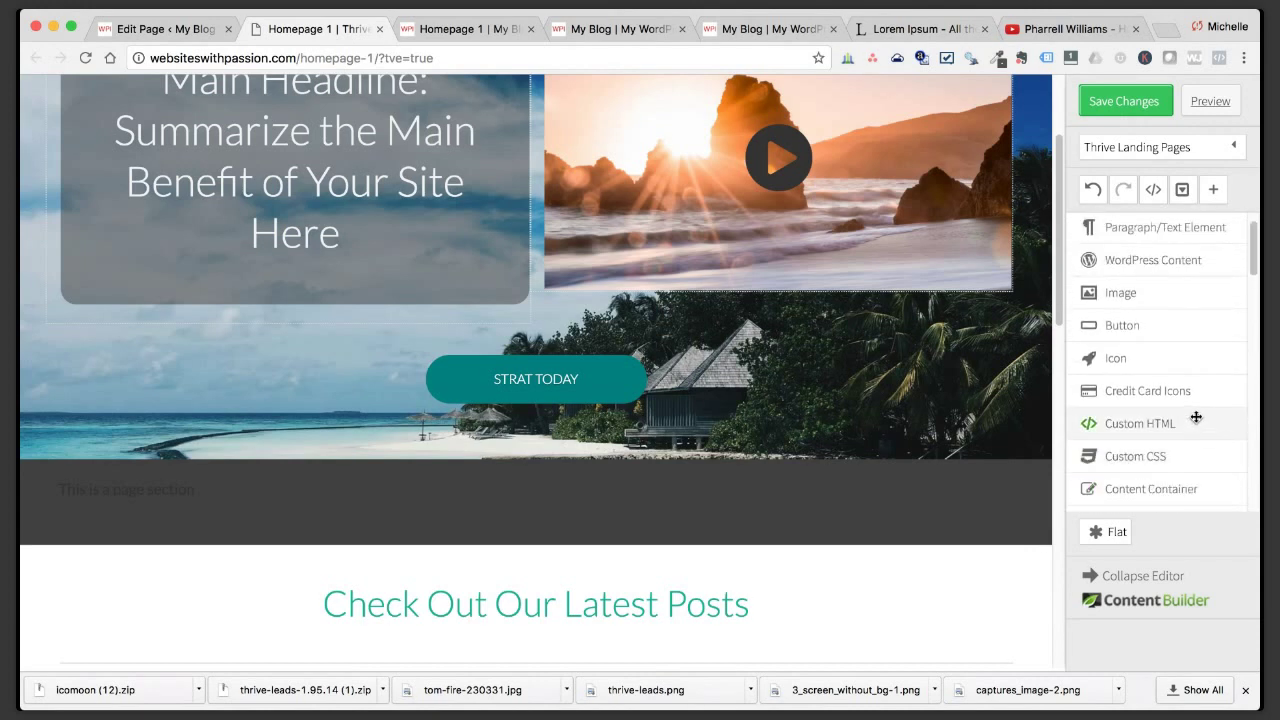
pyautogui.press('super+f')
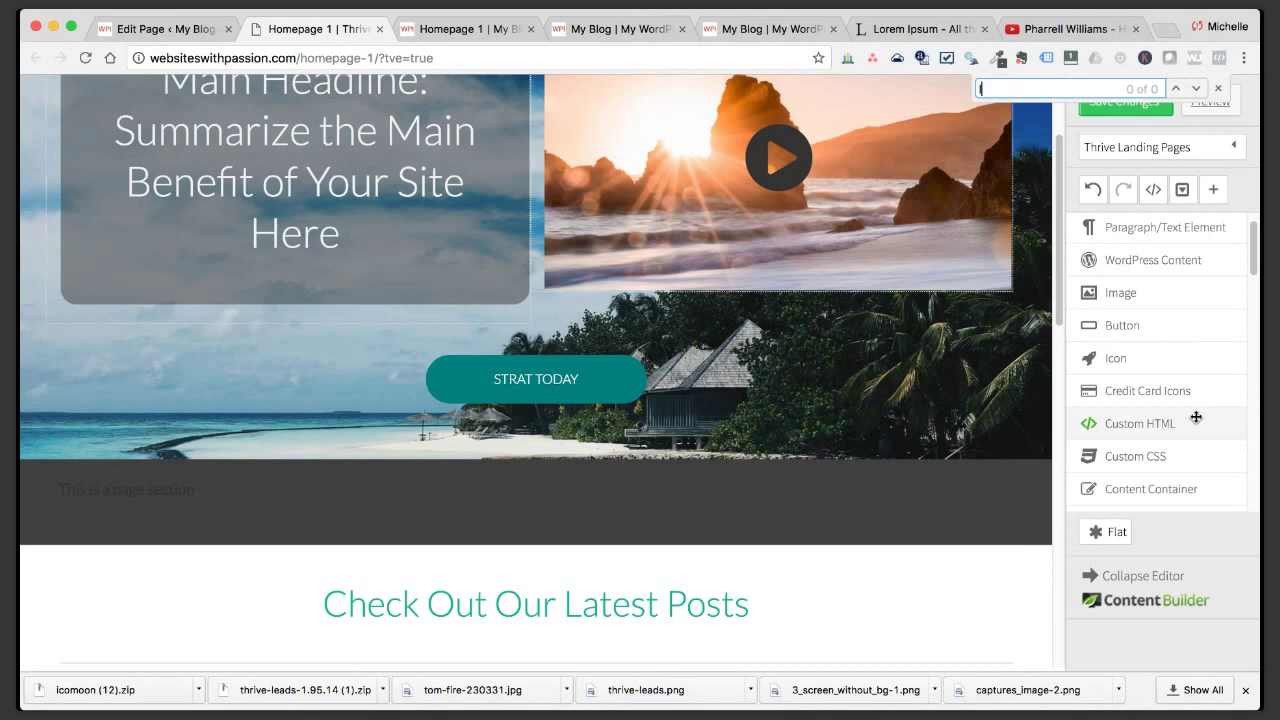
pyautogui.write('lead')
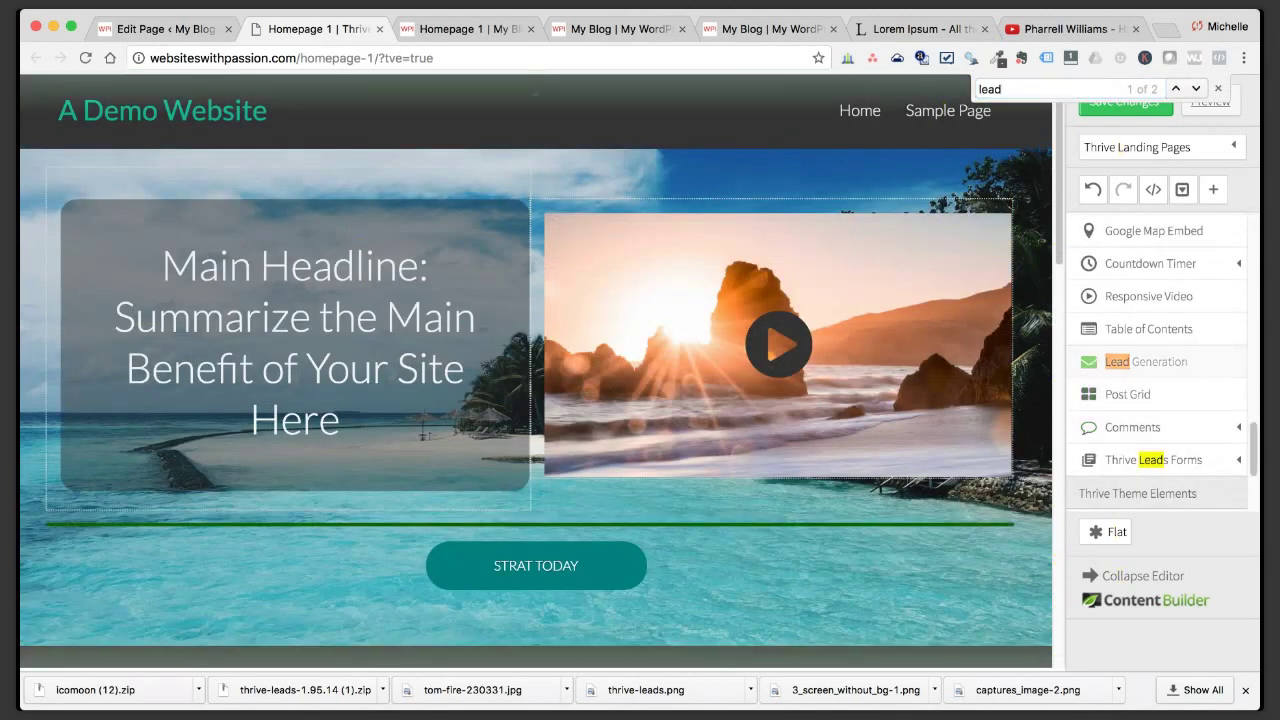
pyautogui.scroll(-5, 536, 390)
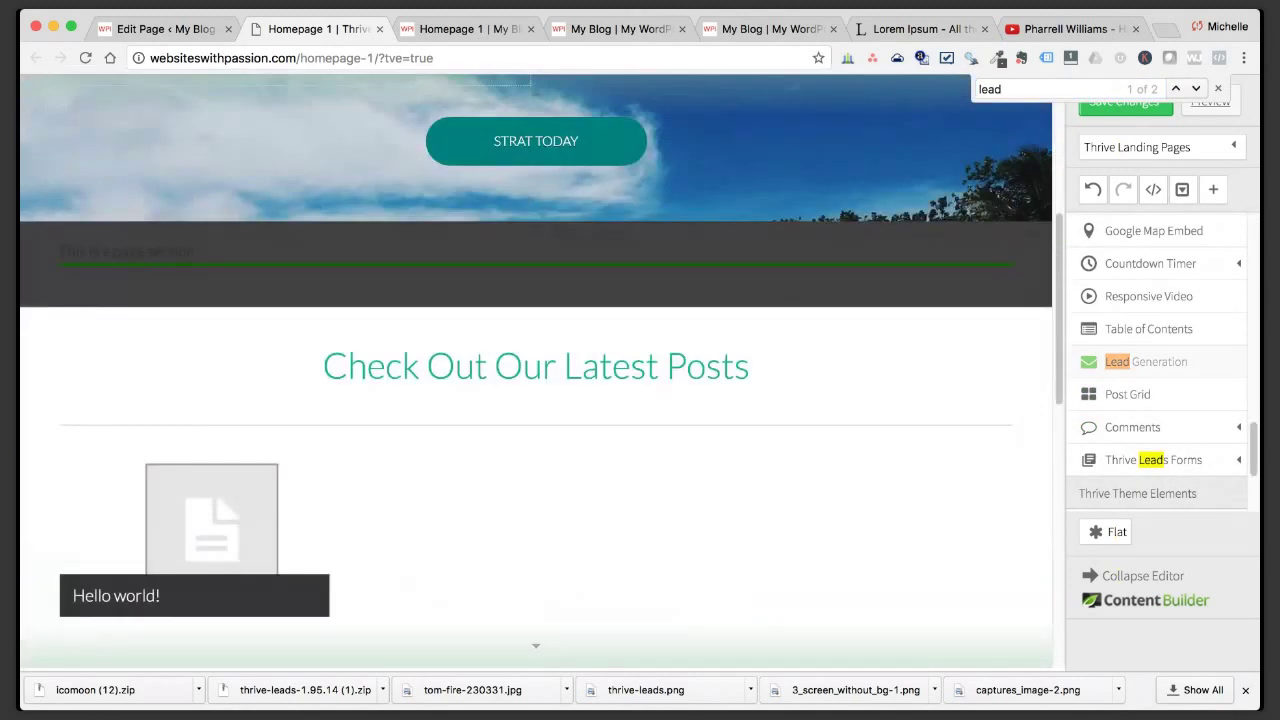
pyautogui.moveTo(560, 240); pyautogui.dragTo(560, 250)
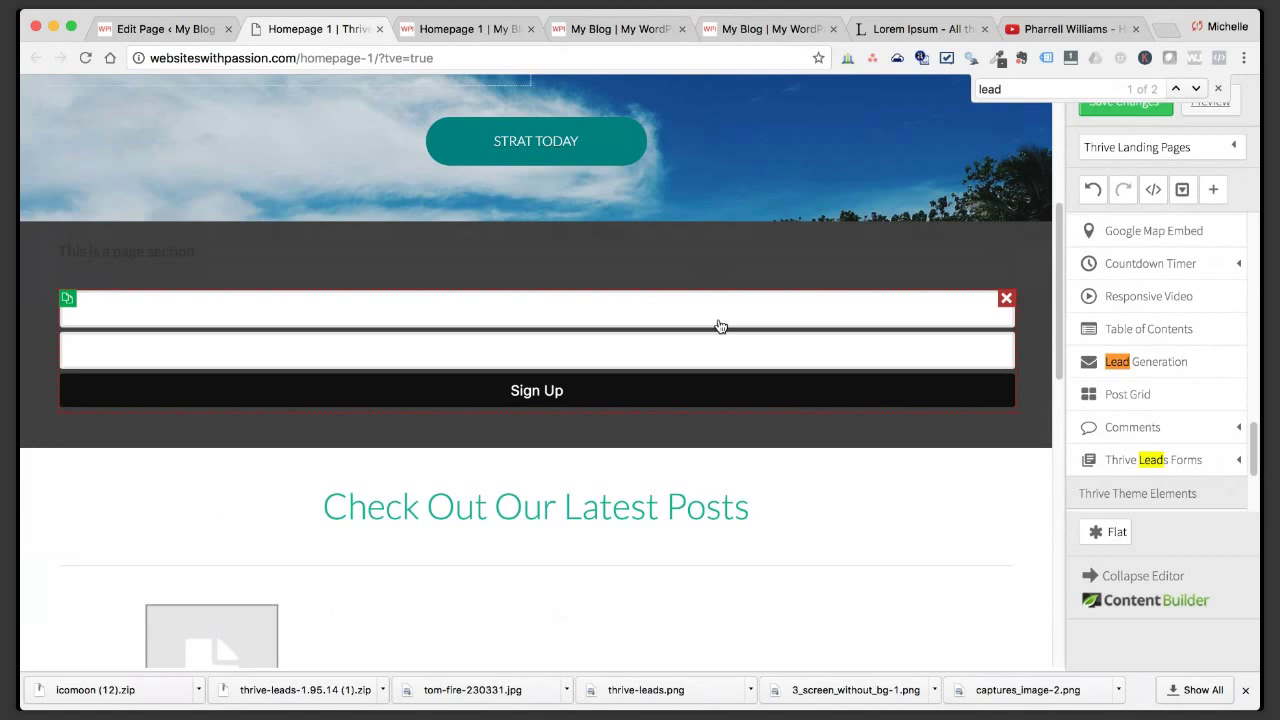
# Set the lead generation form to the Horizontal layout with the default orange colour and close its options.
pyautogui.click(634, 311)
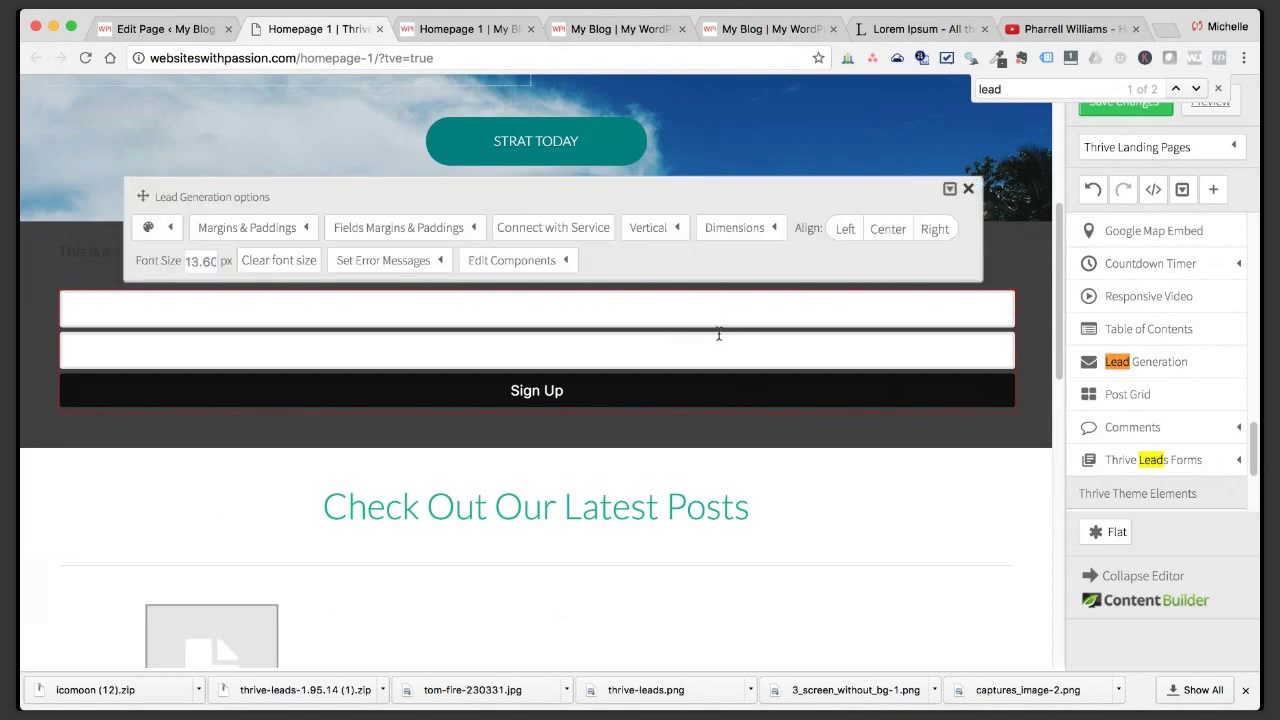
pyautogui.click(662, 230)
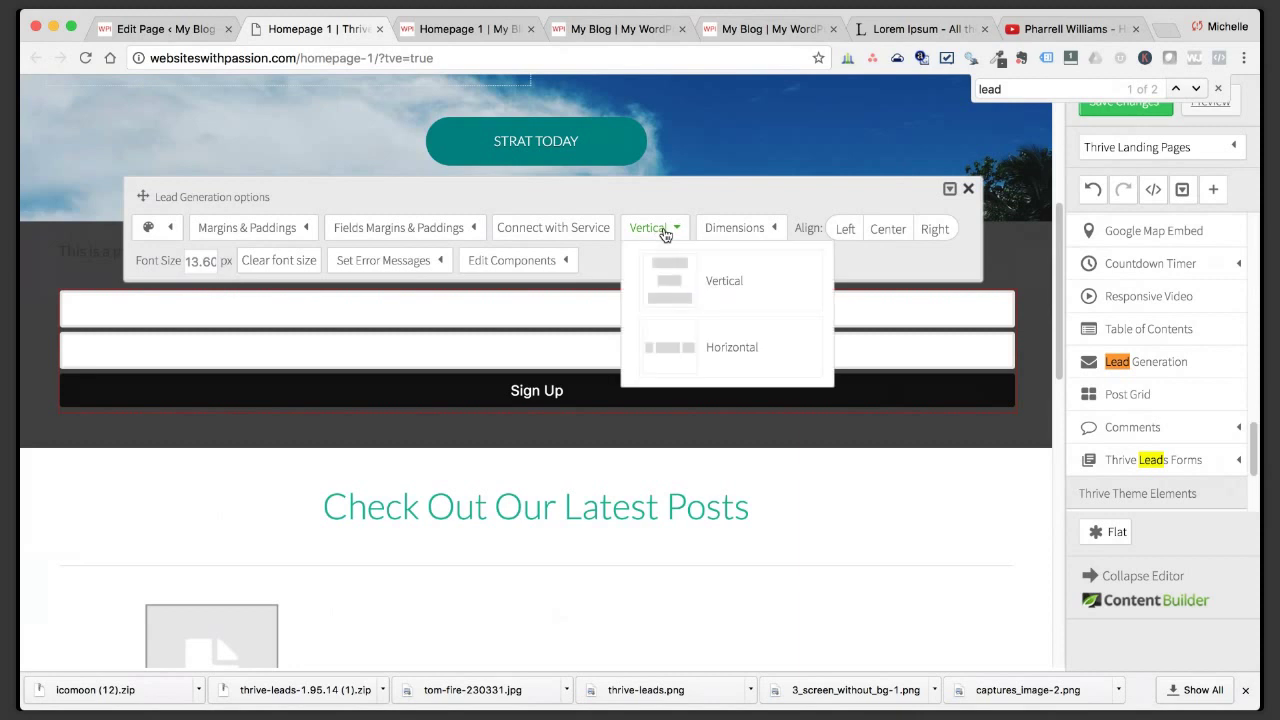
pyautogui.click(734, 350)
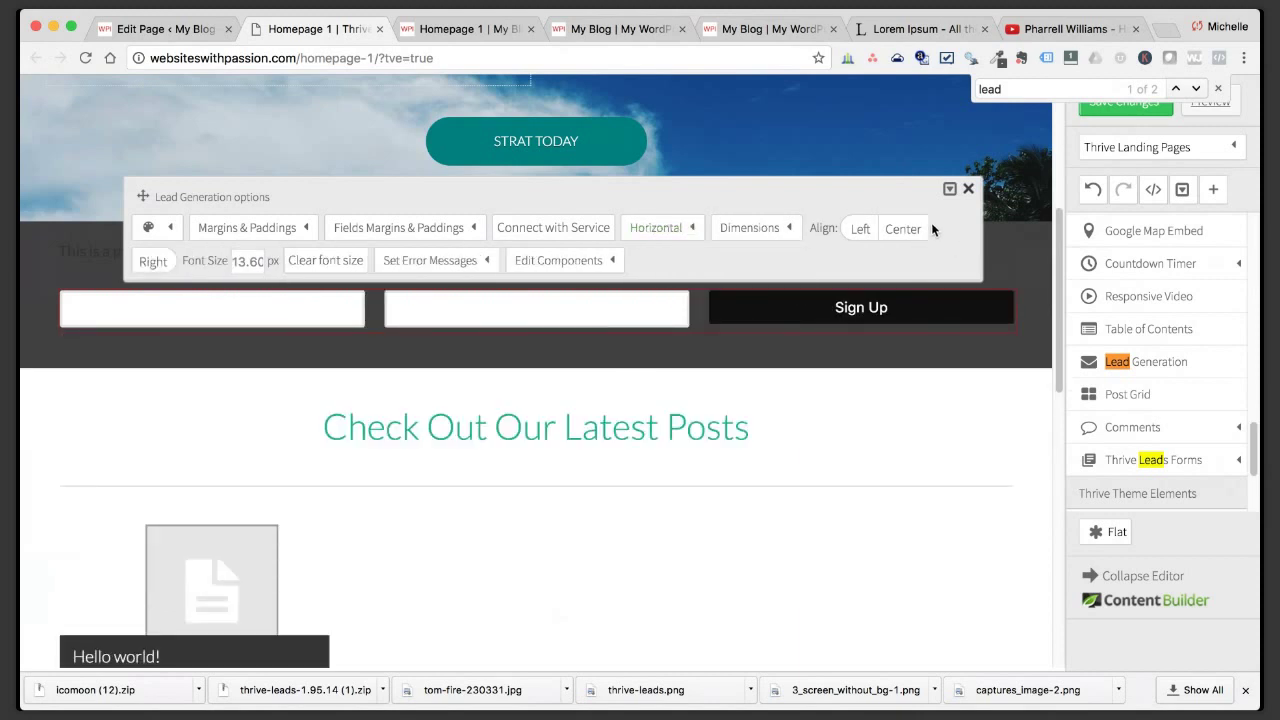
pyautogui.click(177, 229)
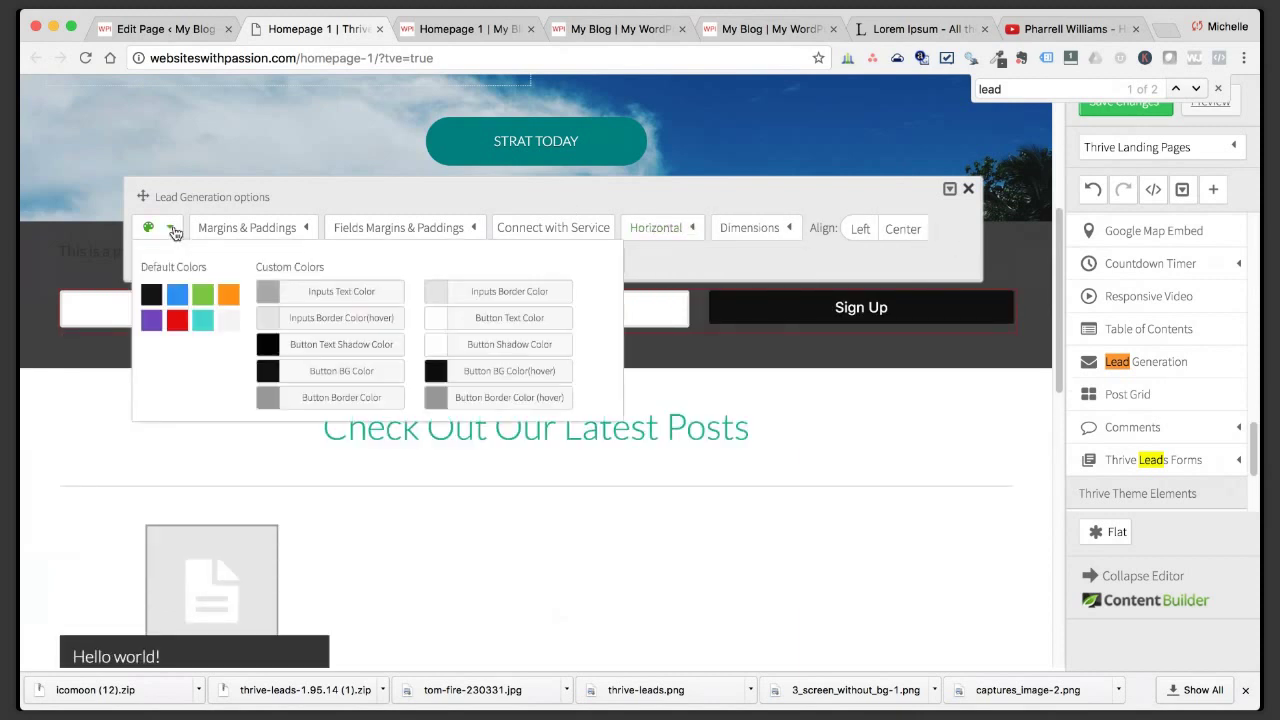
pyautogui.click(228, 297)
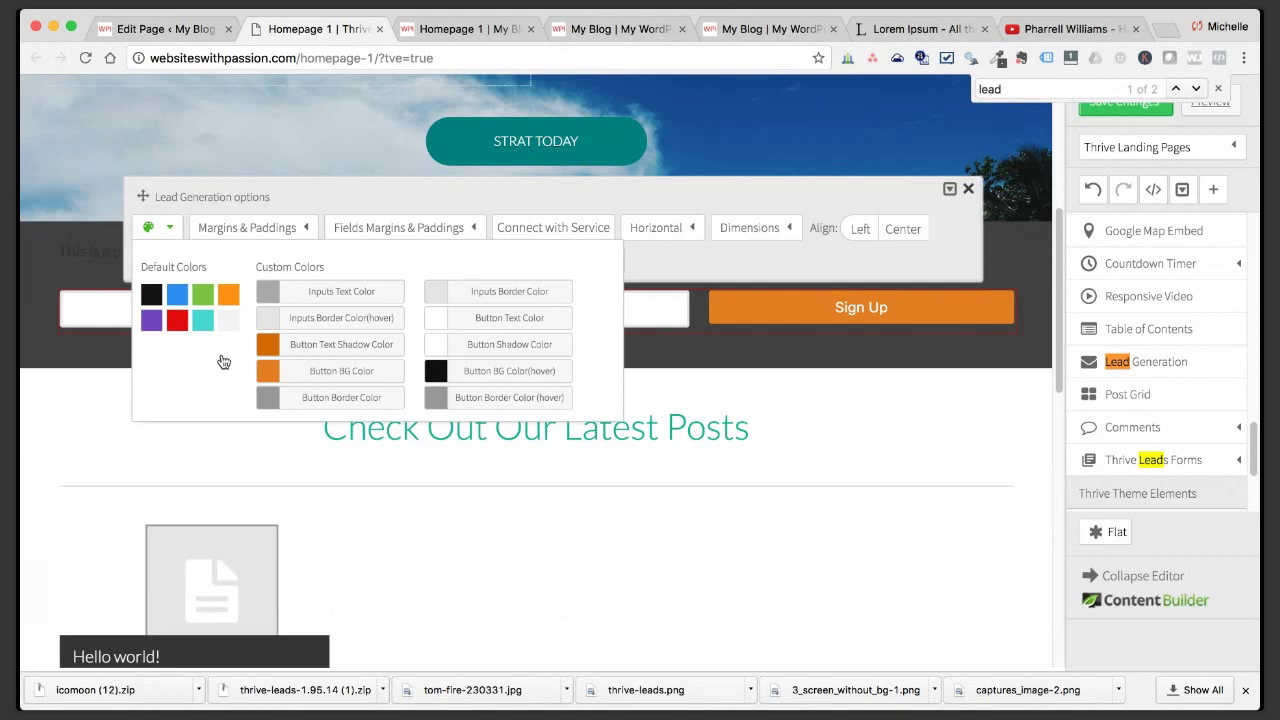
pyautogui.click(968, 189)
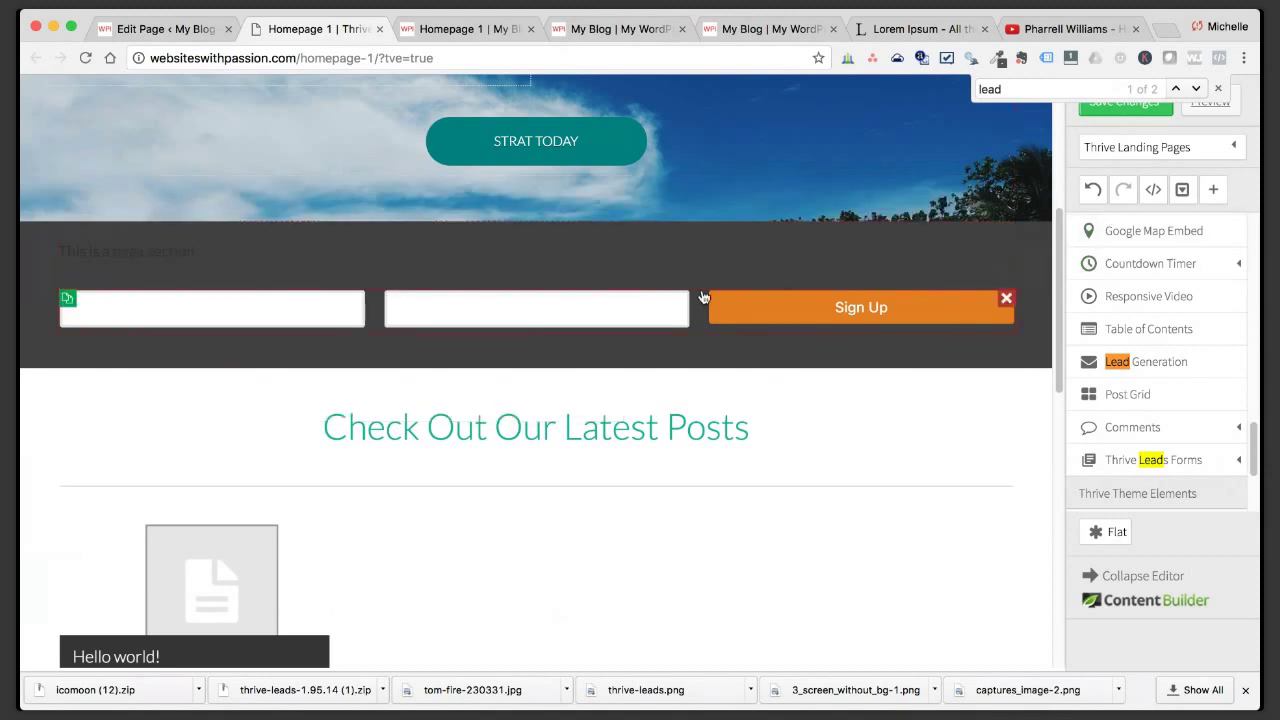
# Insert a 1/3–2/3 column layout in the dark section and move the sign-up form into the wider column, deleting that column's placeholder text.
pyautogui.scroll(5, 1208, 383)
pyautogui.scroll(3, 1208, 383)
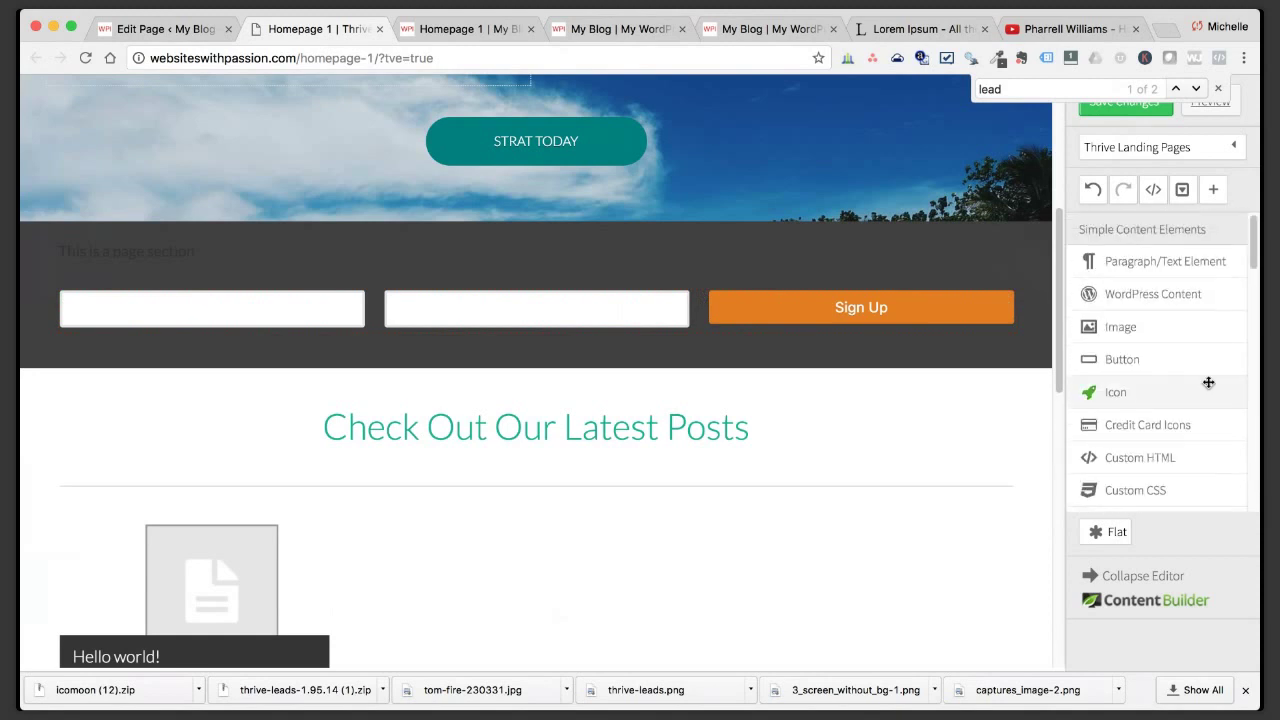
pyautogui.scroll(-3, 1209, 385)
pyautogui.click(1197, 420)
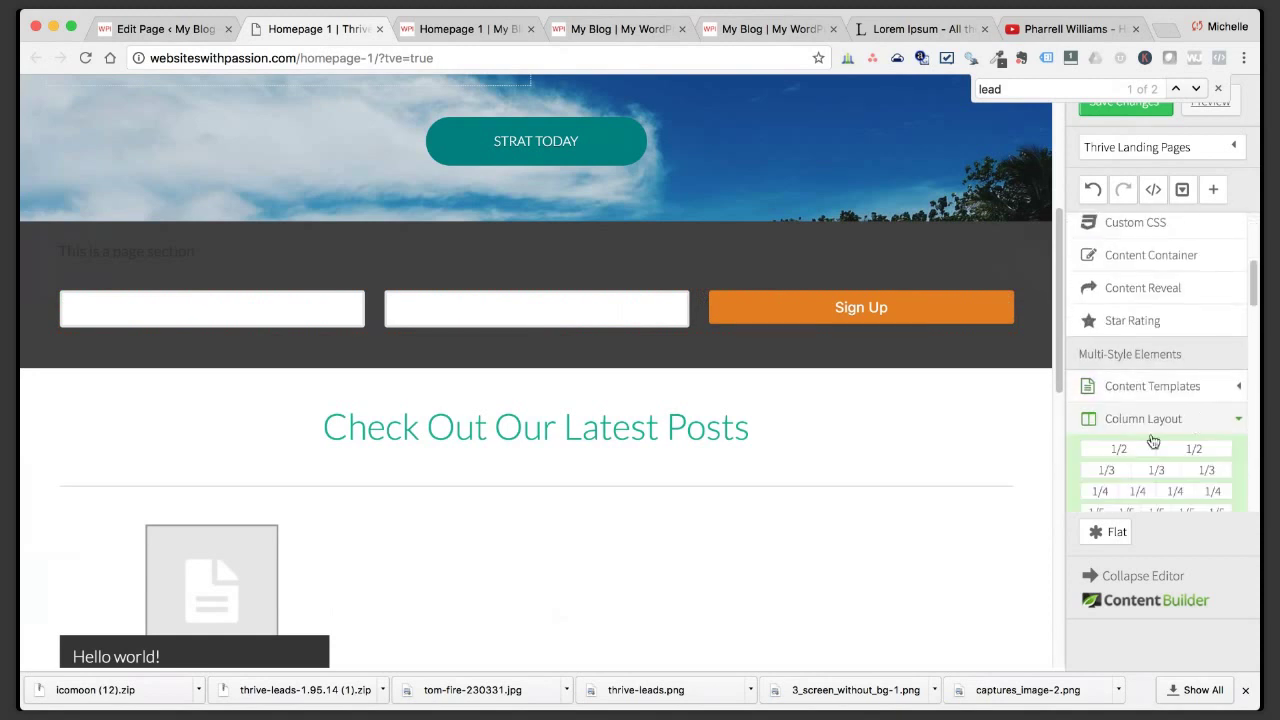
pyautogui.scroll(-1, 1170, 495)
pyautogui.scroll(-1, 1170, 495)
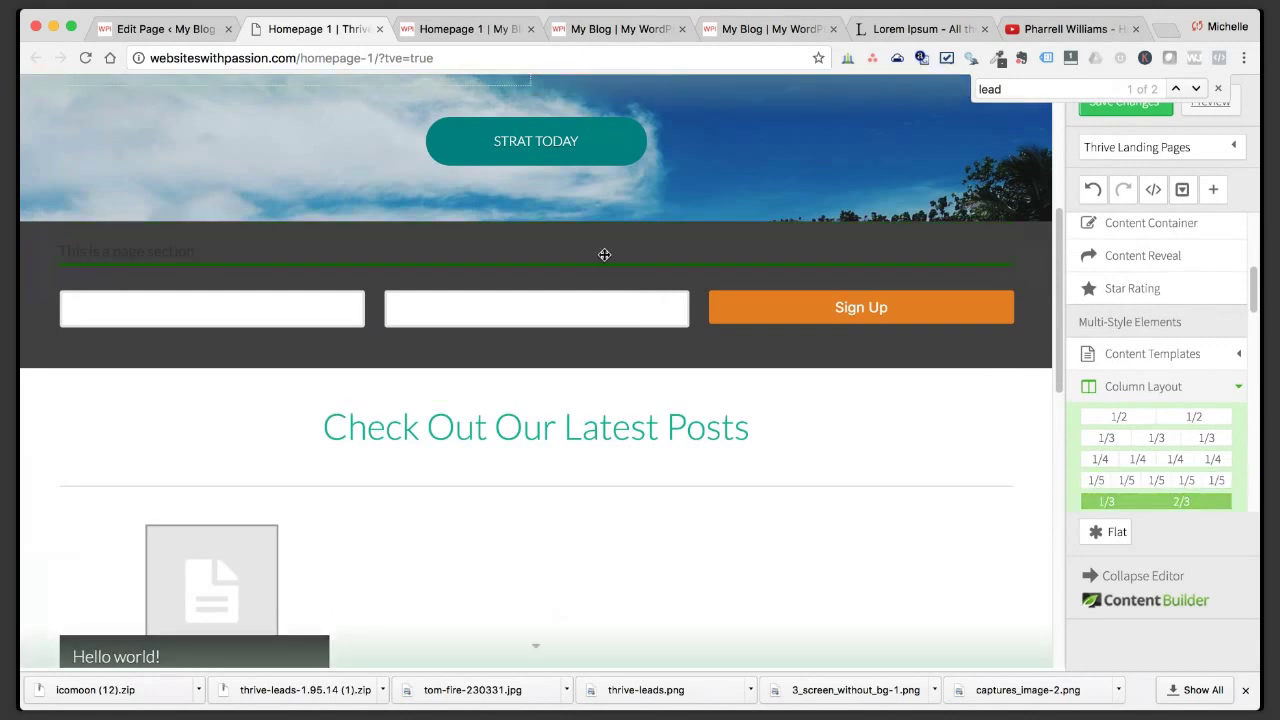
pyautogui.moveTo(604, 254); pyautogui.dragTo(600, 258)
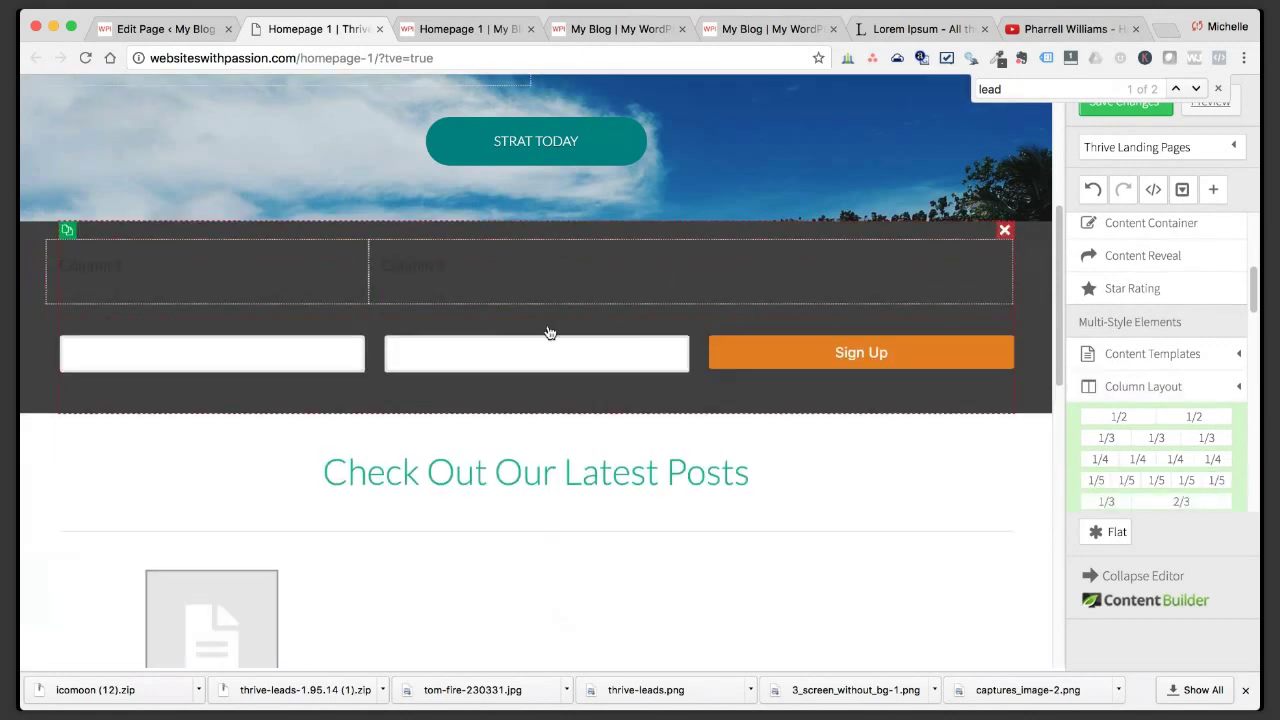
pyautogui.moveTo(543, 342); pyautogui.dragTo(614, 263)
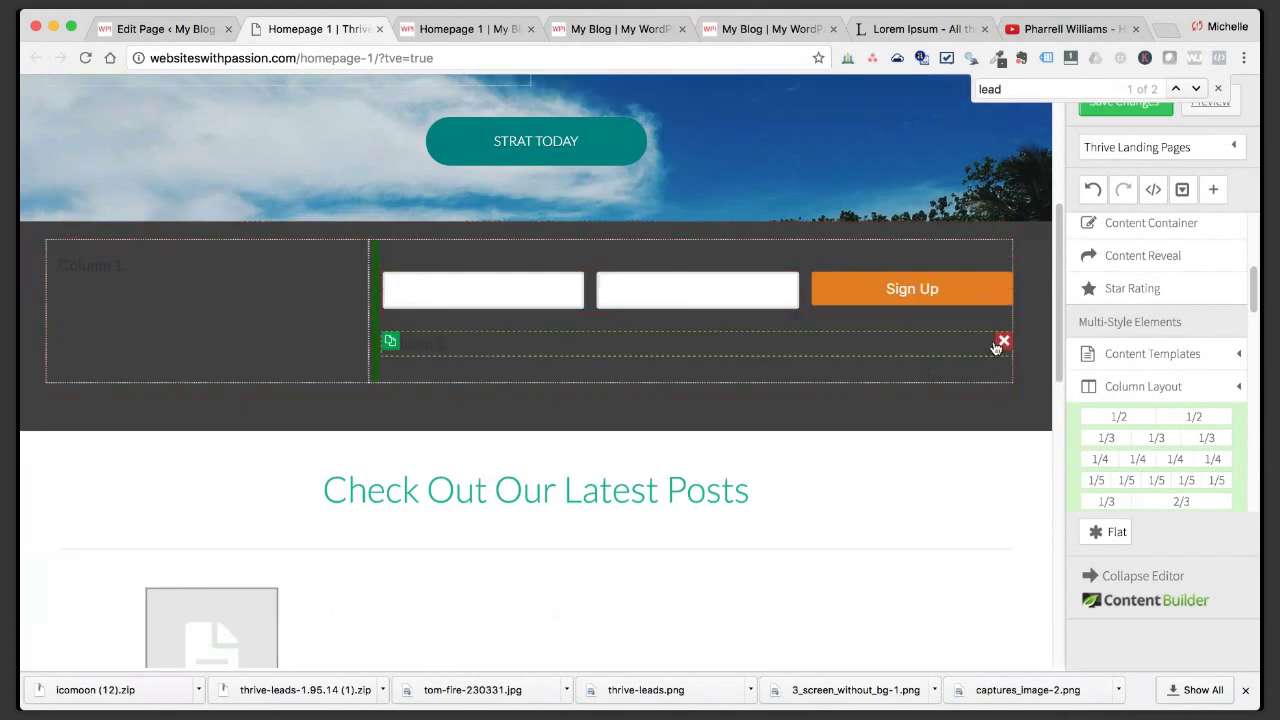
pyautogui.click(1003, 342)
# Replace the "Column 1" placeholder text with "Get my free eBook tpday!" and close the text options.
pyautogui.click(104, 266)
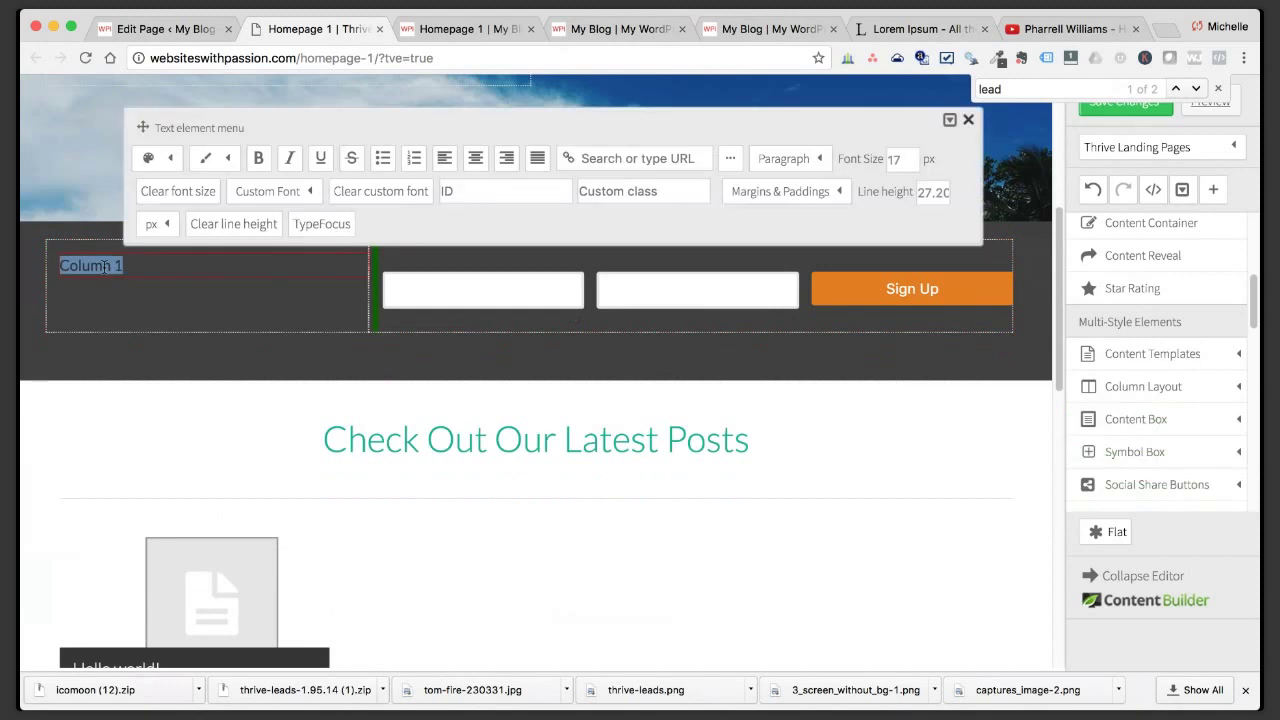
pyautogui.press('BackSpace')
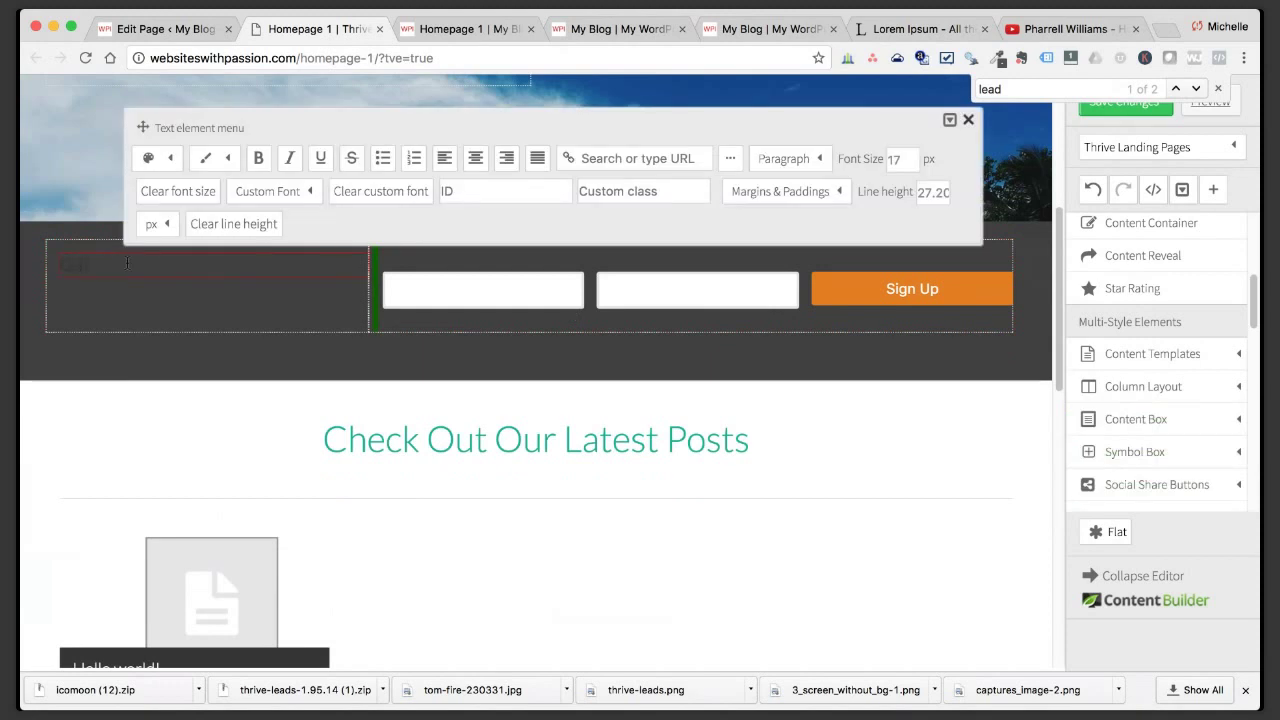
pyautogui.write('Get my free eBook today!')
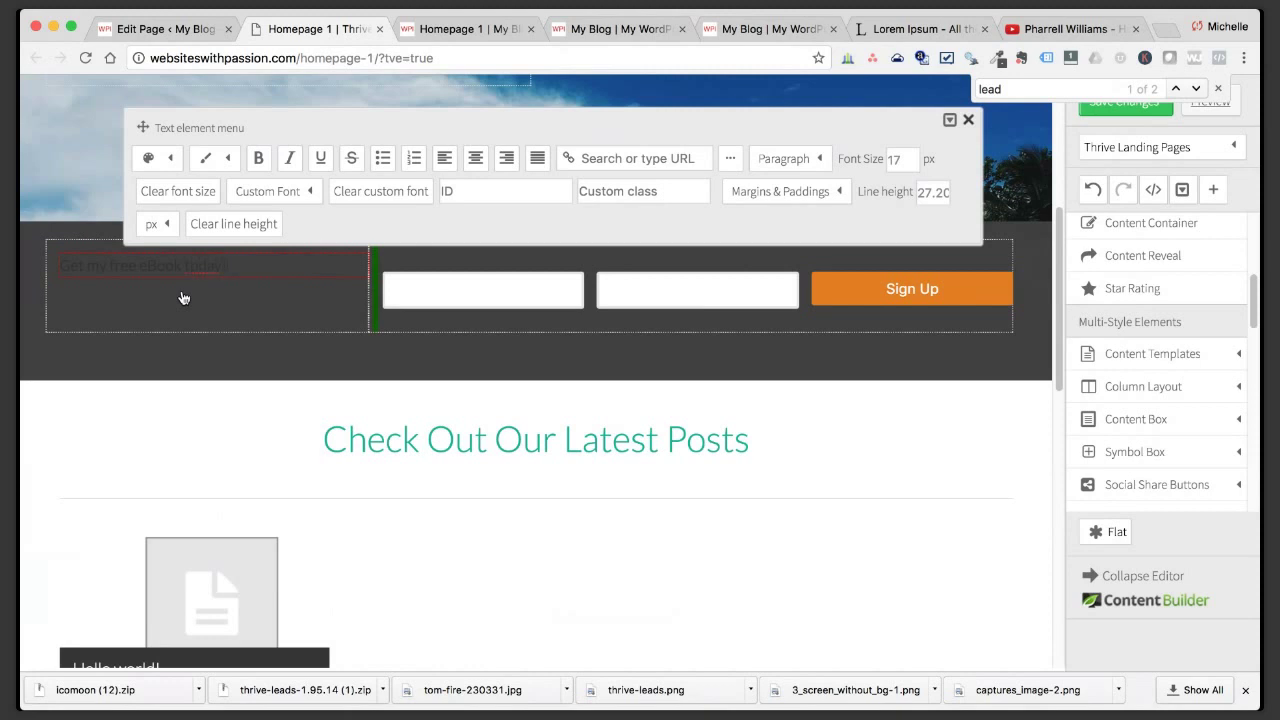
pyautogui.click(968, 120)
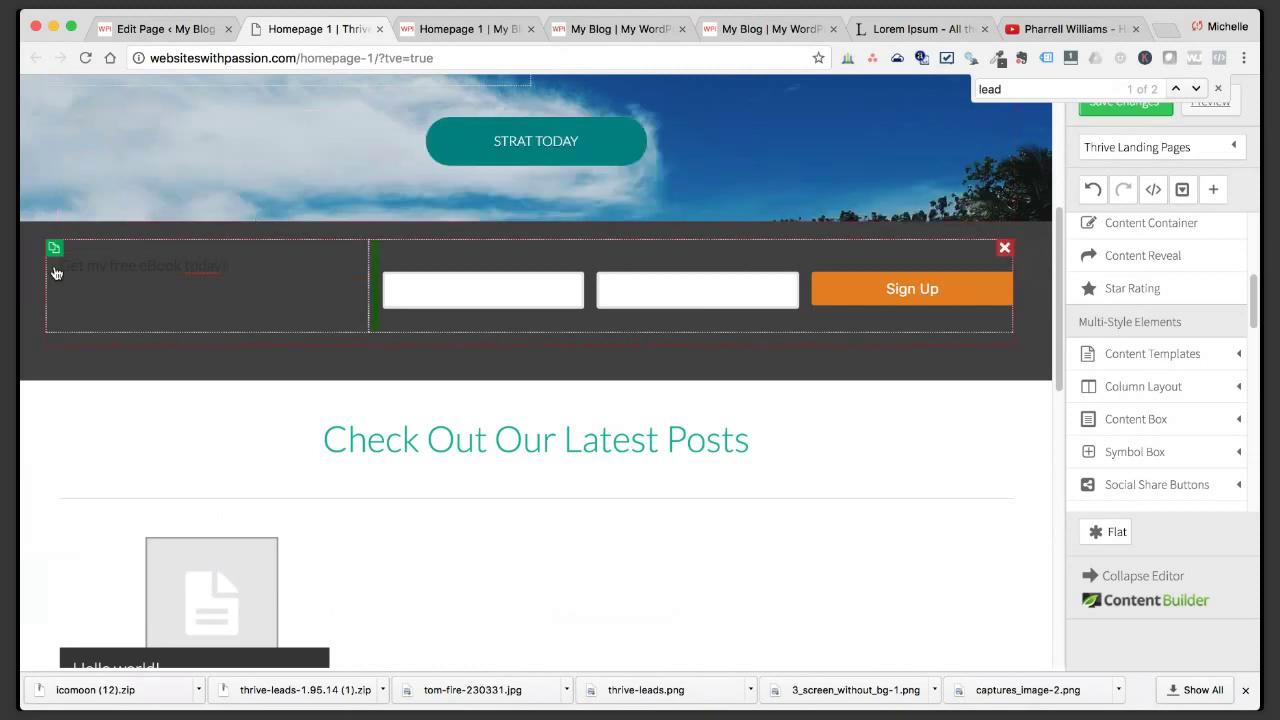
# Make the free eBook text in the narrow column white and set its font size to 22 px.
pyautogui.tripleClick(156, 274)
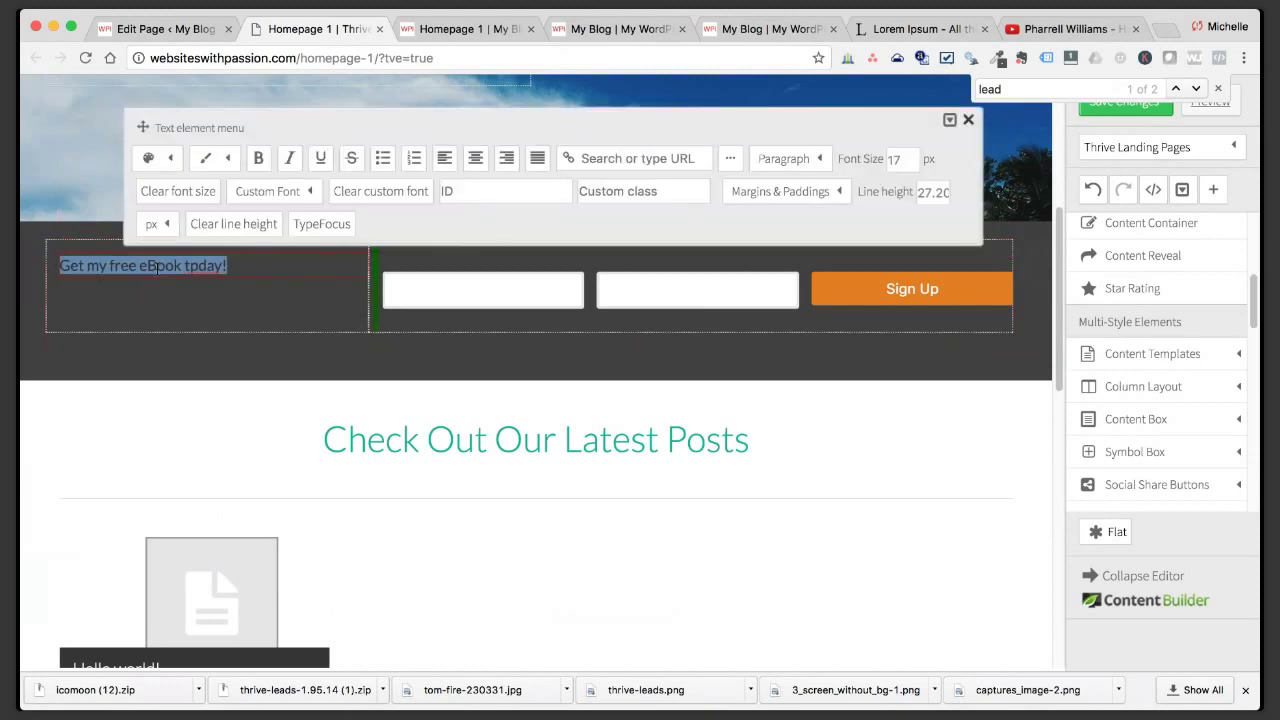
pyautogui.click(171, 162)
pyautogui.click(229, 251)
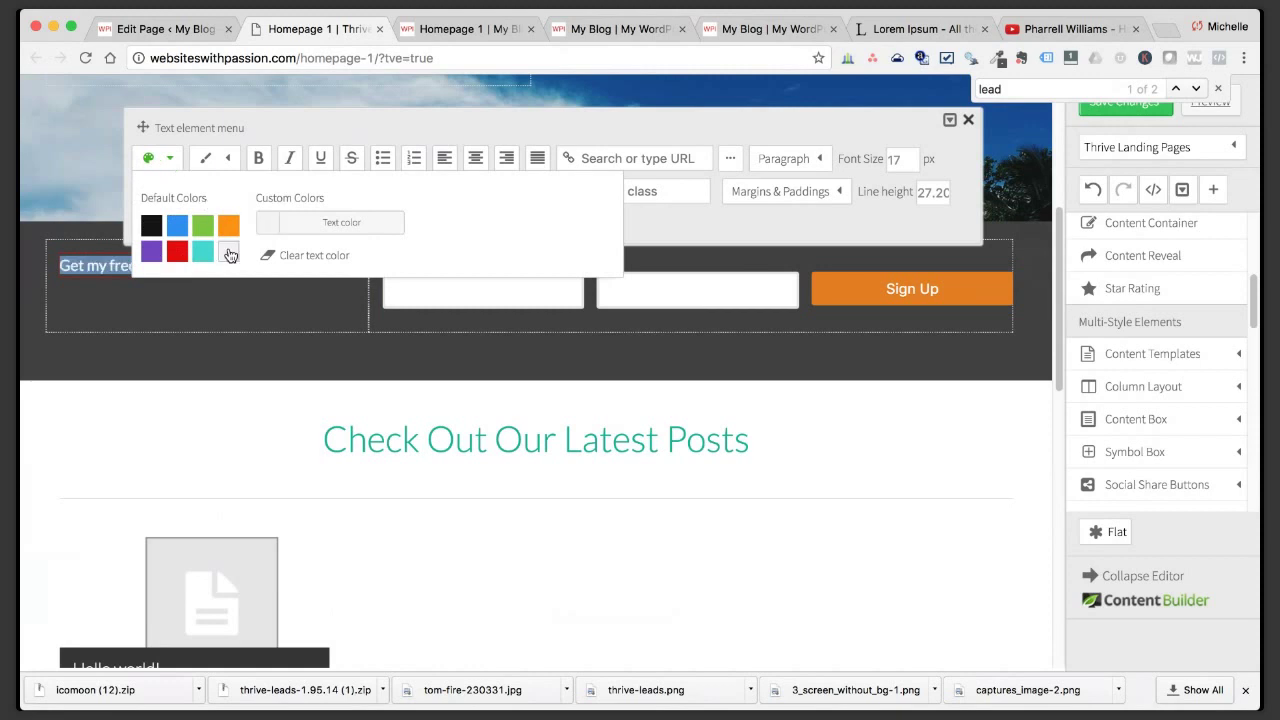
pyautogui.doubleClick(887, 159)
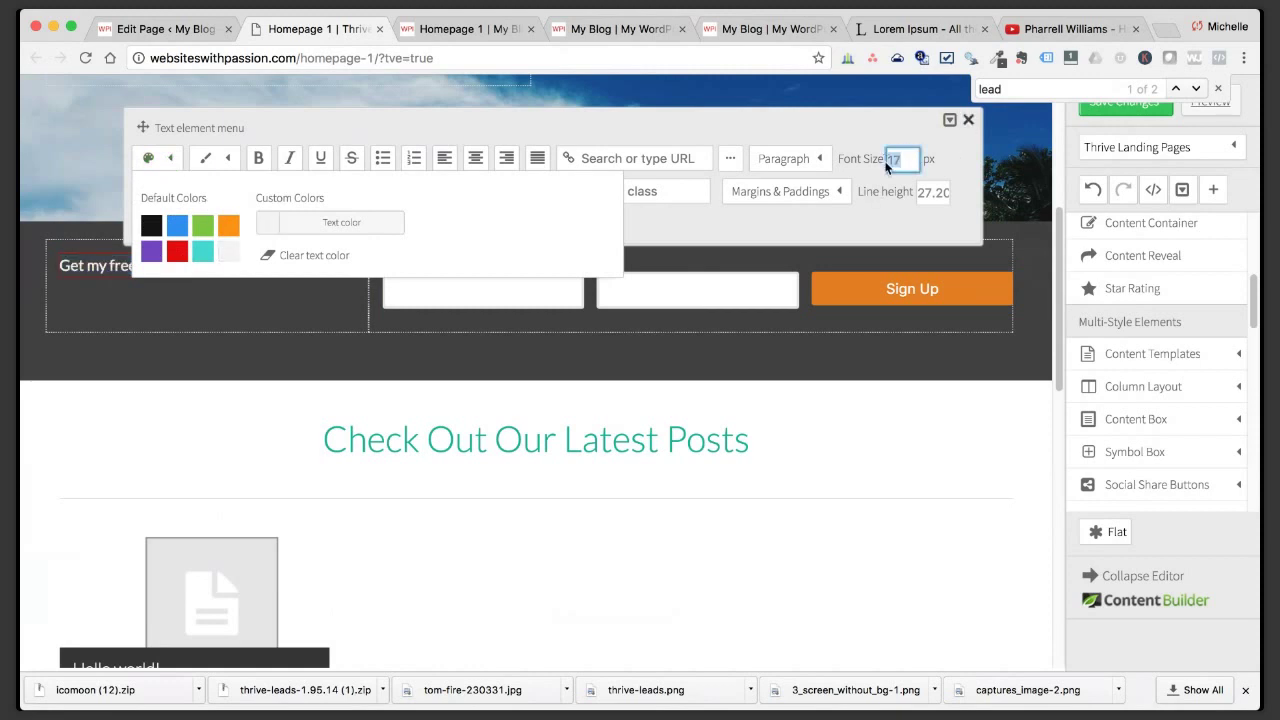
pyautogui.write('22')
pyautogui.click(651, 284)
# Correct the misspelled last word of the free eBook text to "today".
pyautogui.click(230, 268)
pyautogui.click(230, 268)
pyautogui.moveTo(226, 262); pyautogui.dragTo(238, 262)
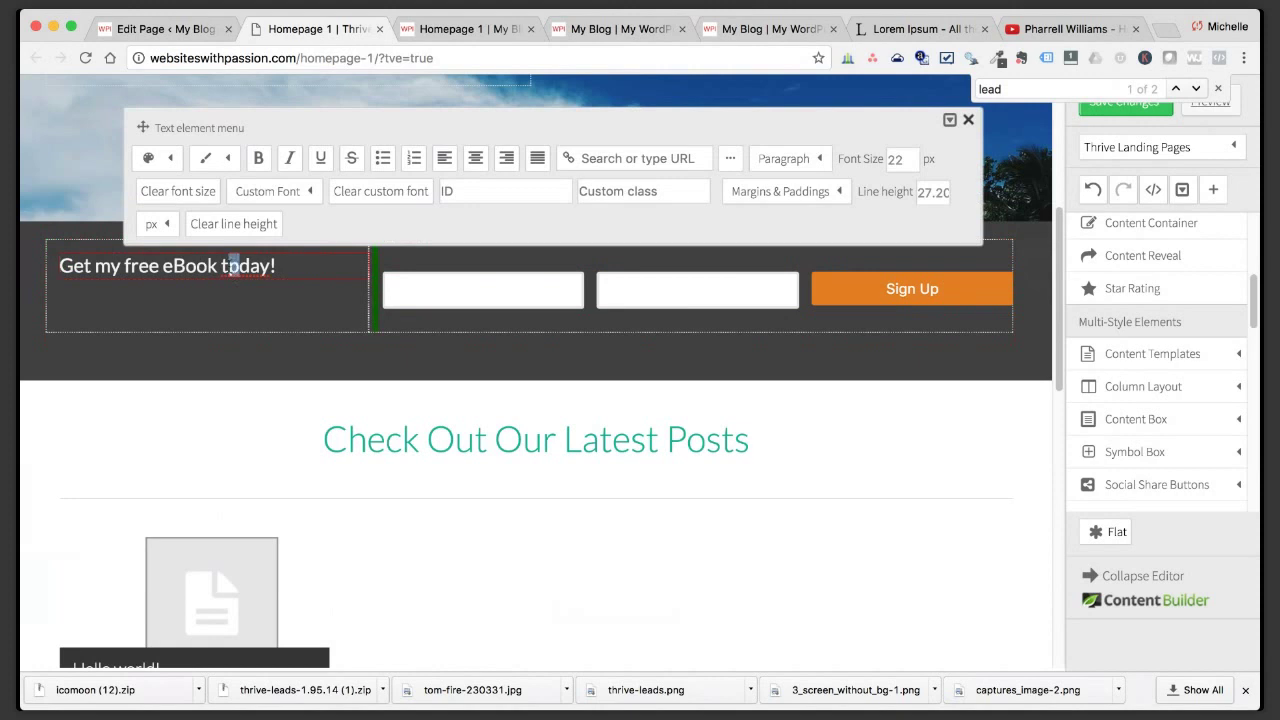
pyautogui.write('o')
pyautogui.click(252, 354)
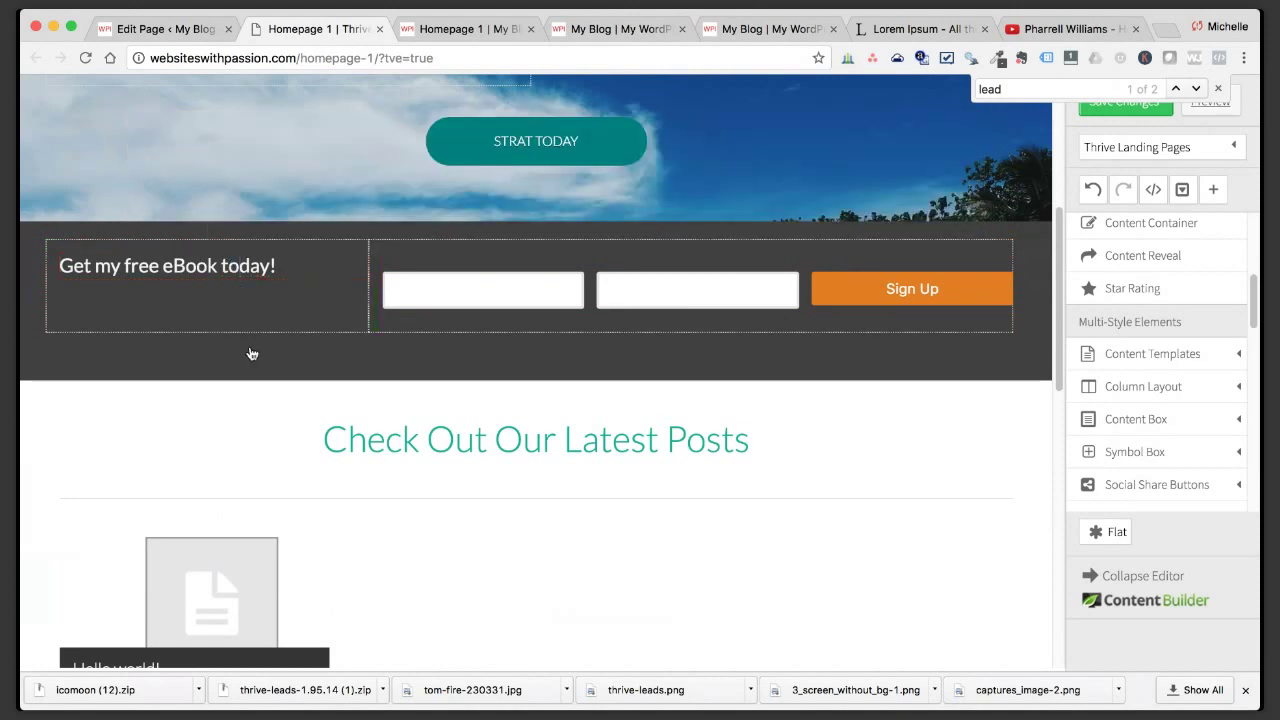
pyautogui.click(243, 266)
pyautogui.click(241, 266)
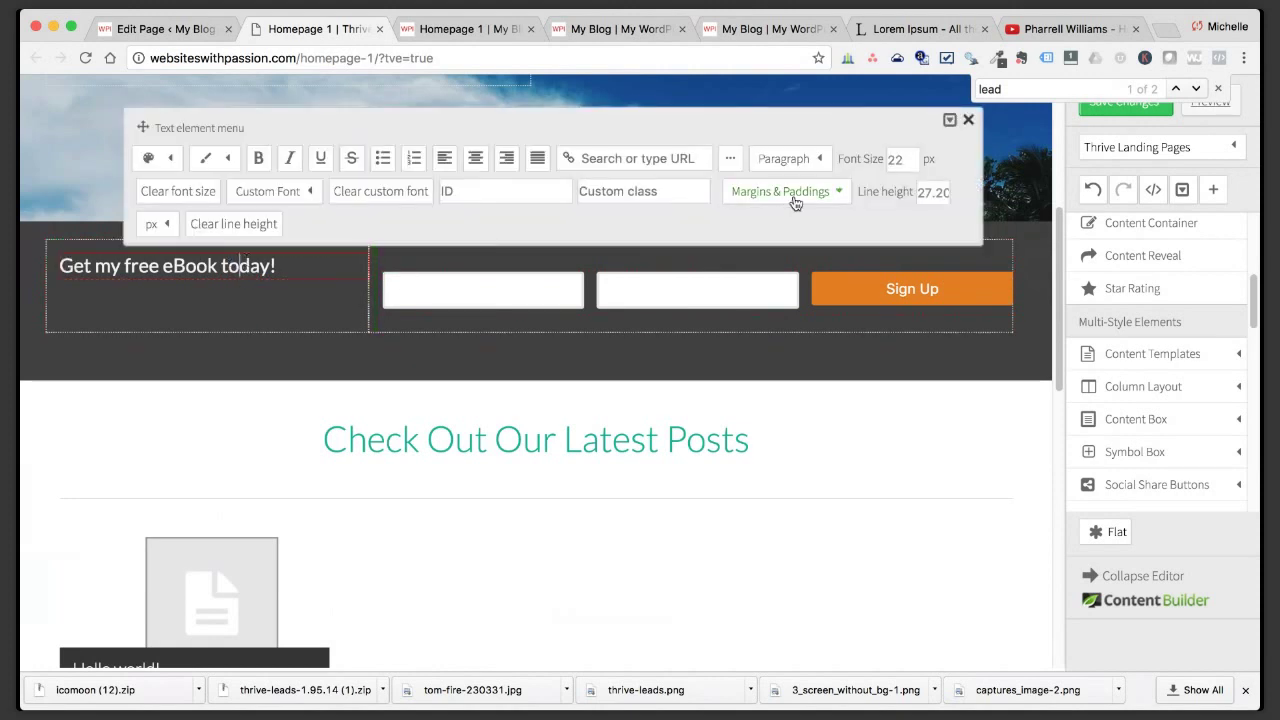
pyautogui.click(819, 160)
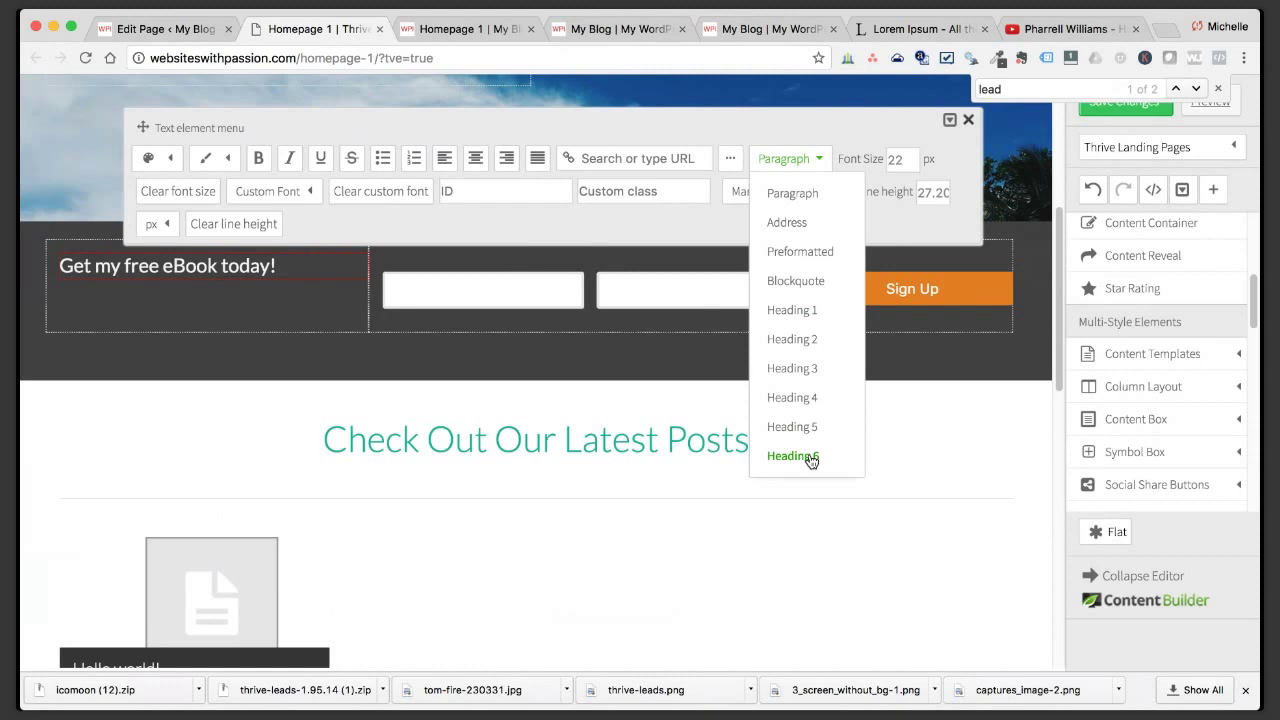
pyautogui.click(903, 160)
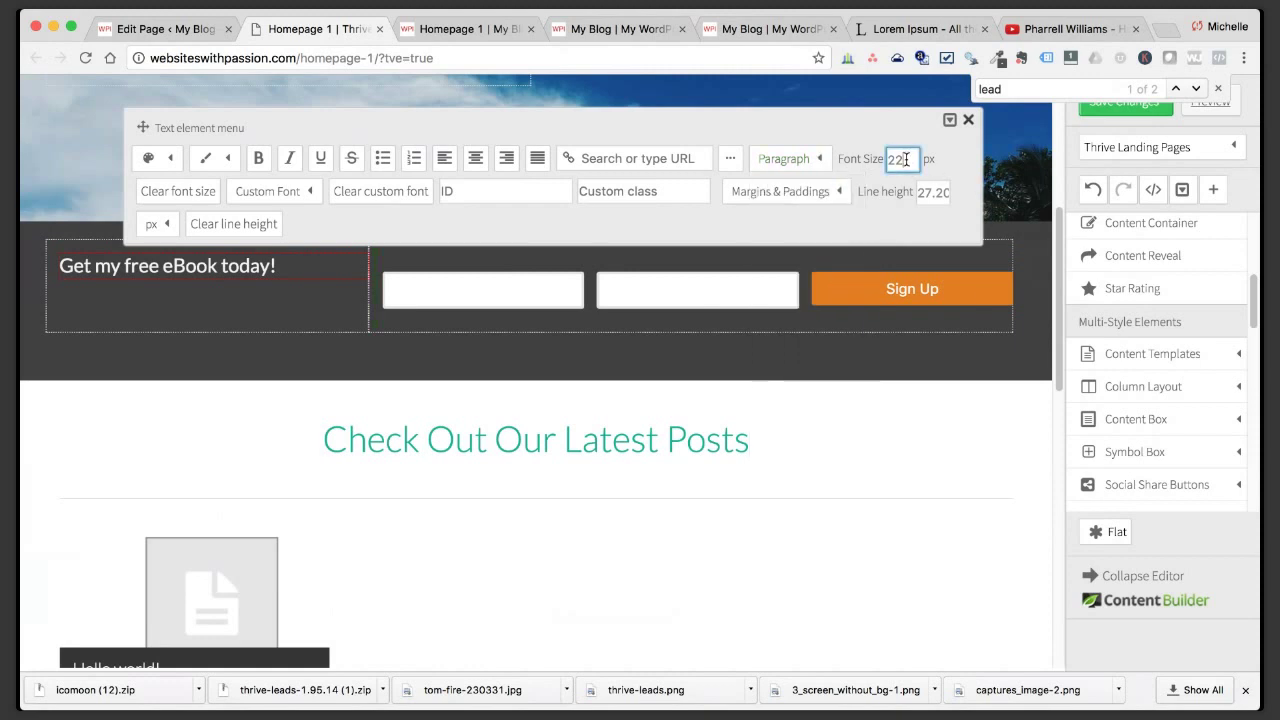
pyautogui.click(967, 121)
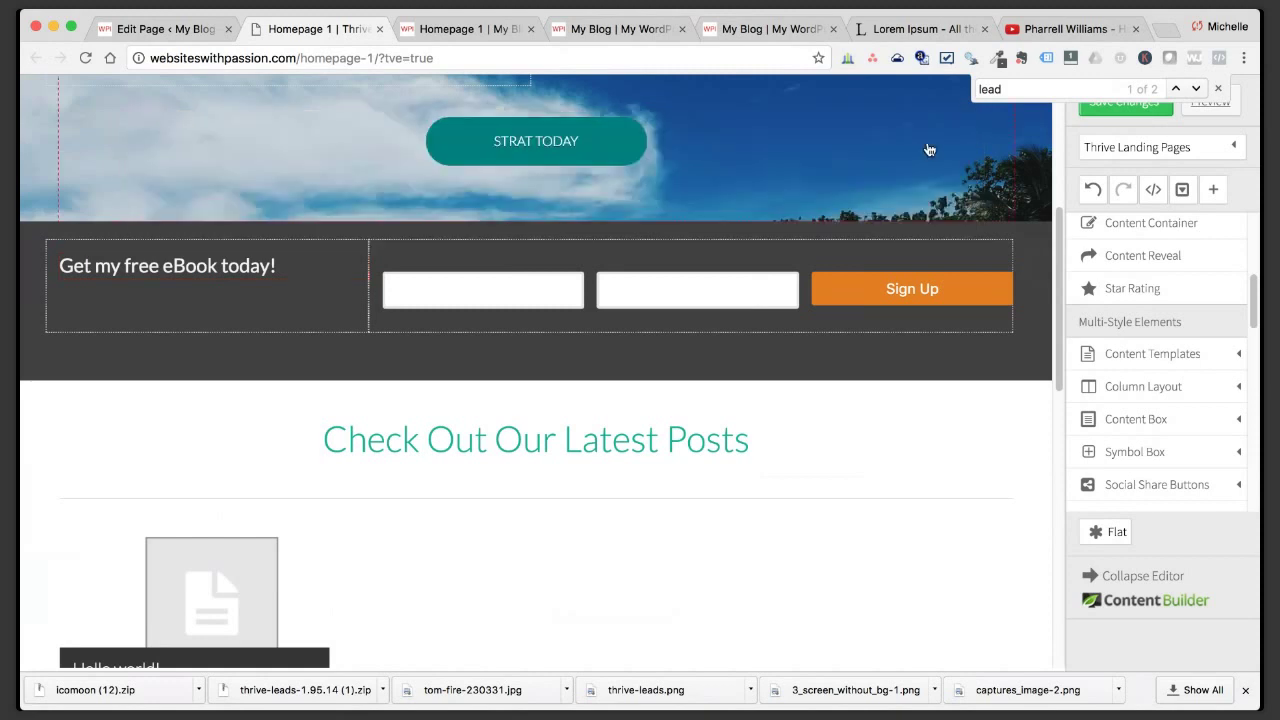
# Set the bottom margin and bottom padding of the columns holding the sign-up form to 0 px.
pyautogui.click(427, 252)
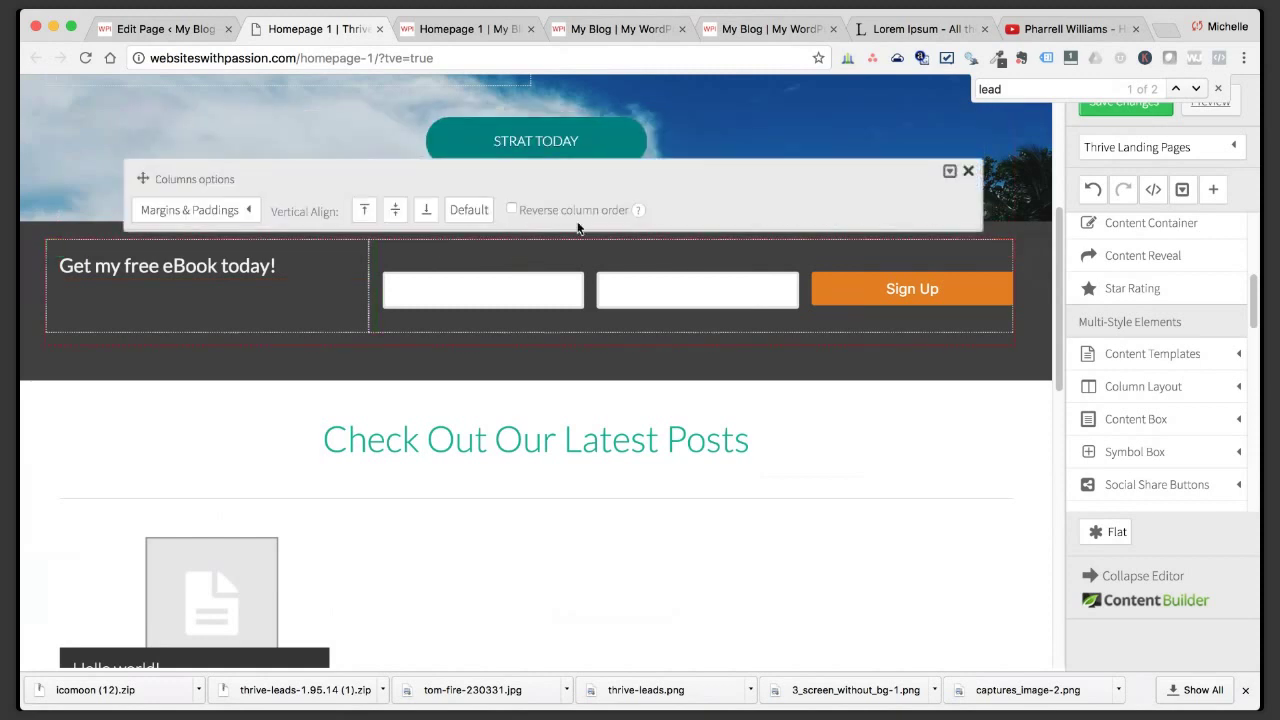
pyautogui.click(230, 210)
pyautogui.moveTo(230, 307); pyautogui.dragTo(199, 307)
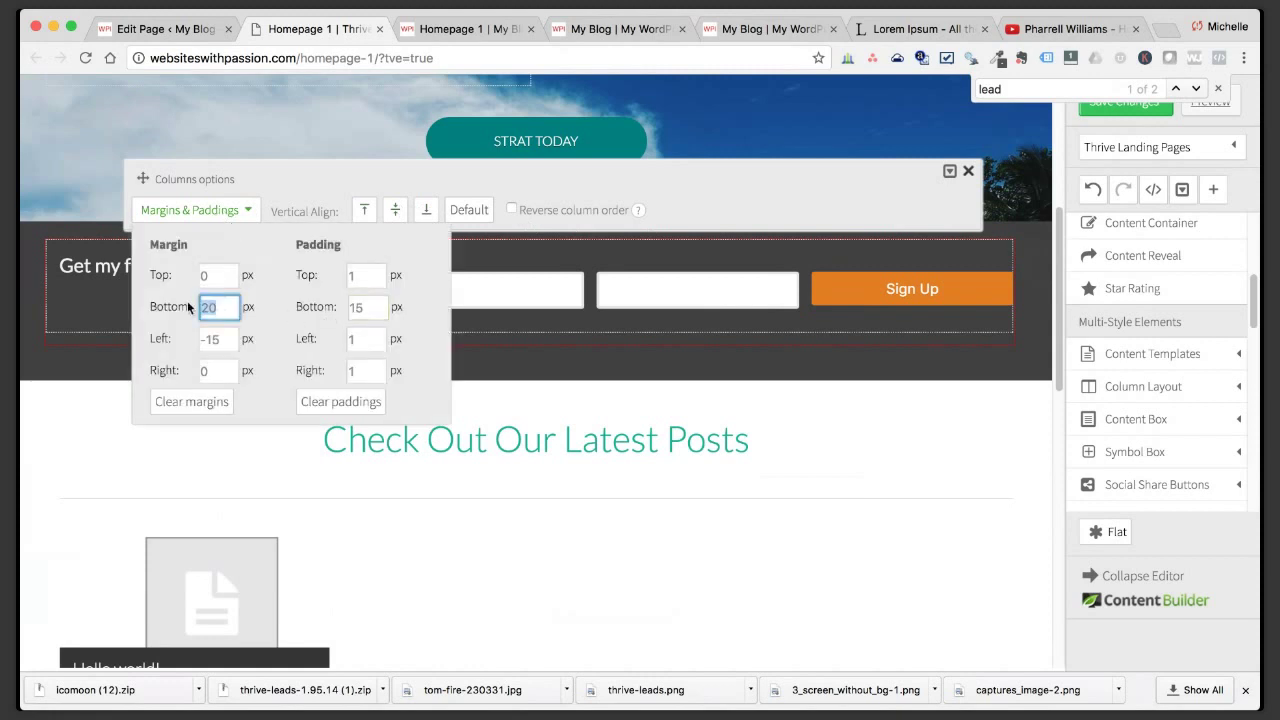
pyautogui.write('0')
pyautogui.moveTo(376, 307); pyautogui.dragTo(354, 310)
pyautogui.write('10')
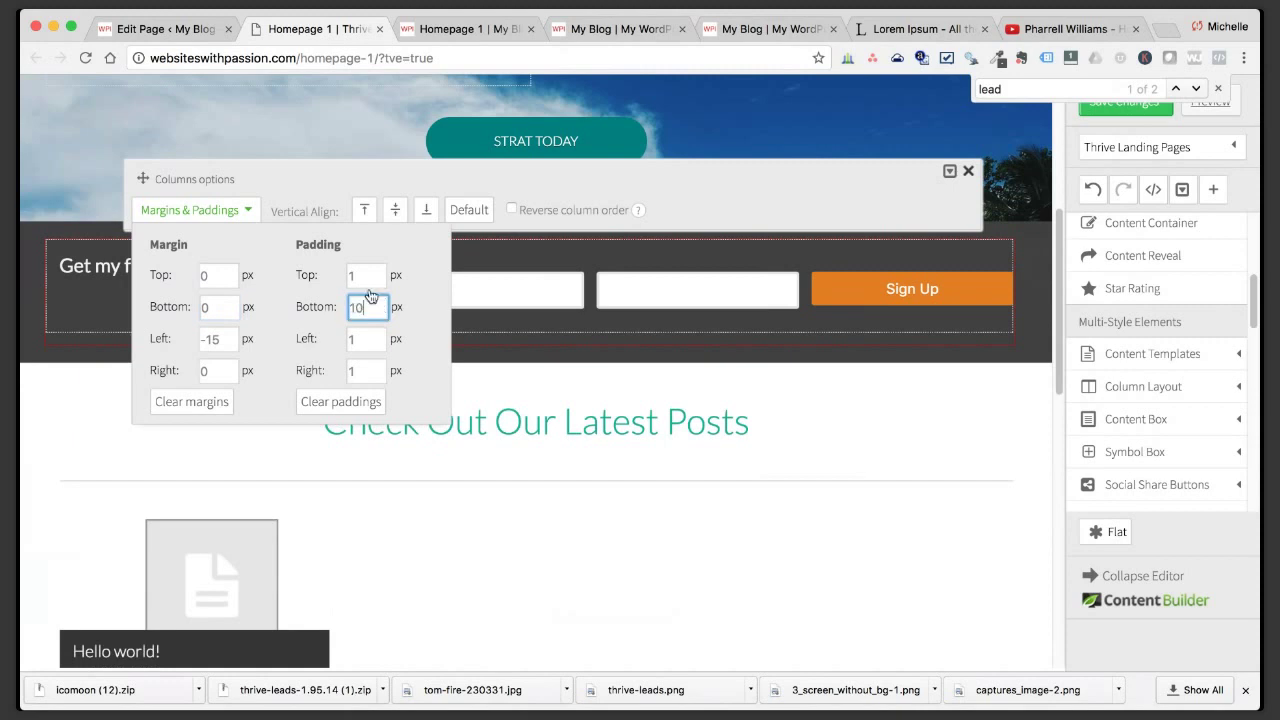
pyautogui.hotkey('shift', 'Tab')
pyautogui.press('Tab')
pyautogui.write('0')
pyautogui.hotkey('shift', 'Tab')
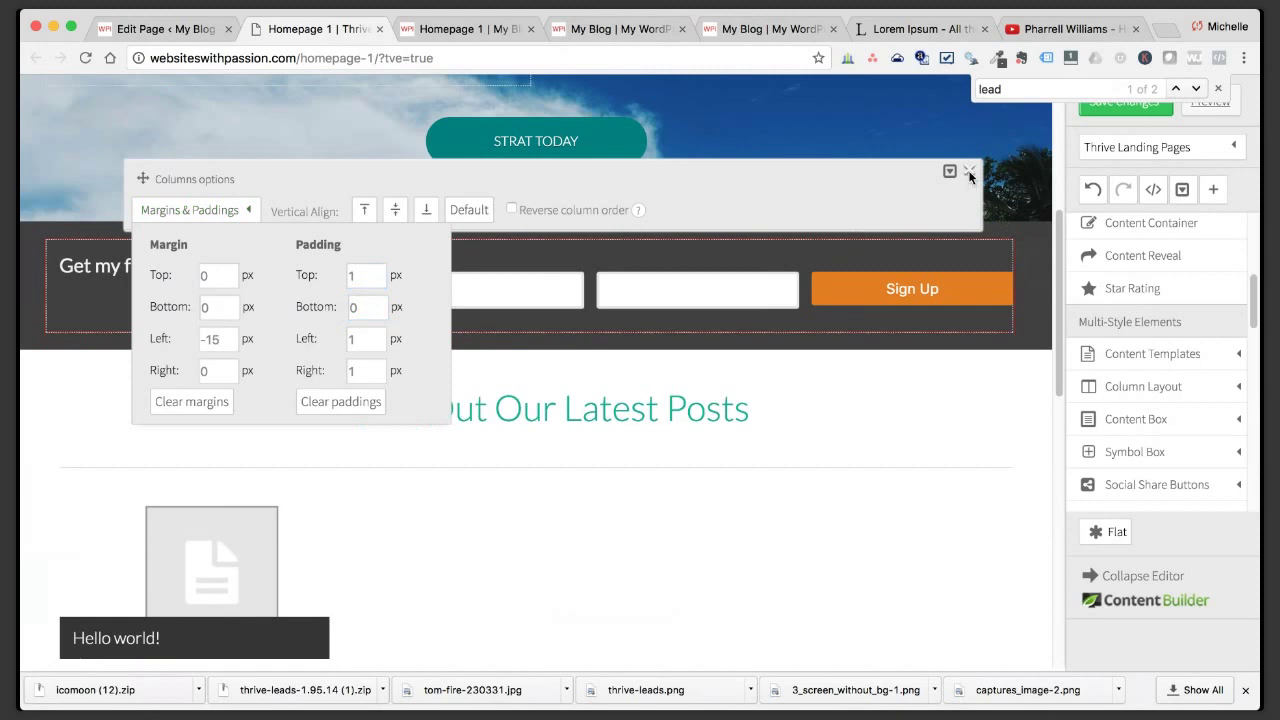
# Set the top and bottom margins of the lead generation form to 0 px.
pyautogui.click(969, 175)
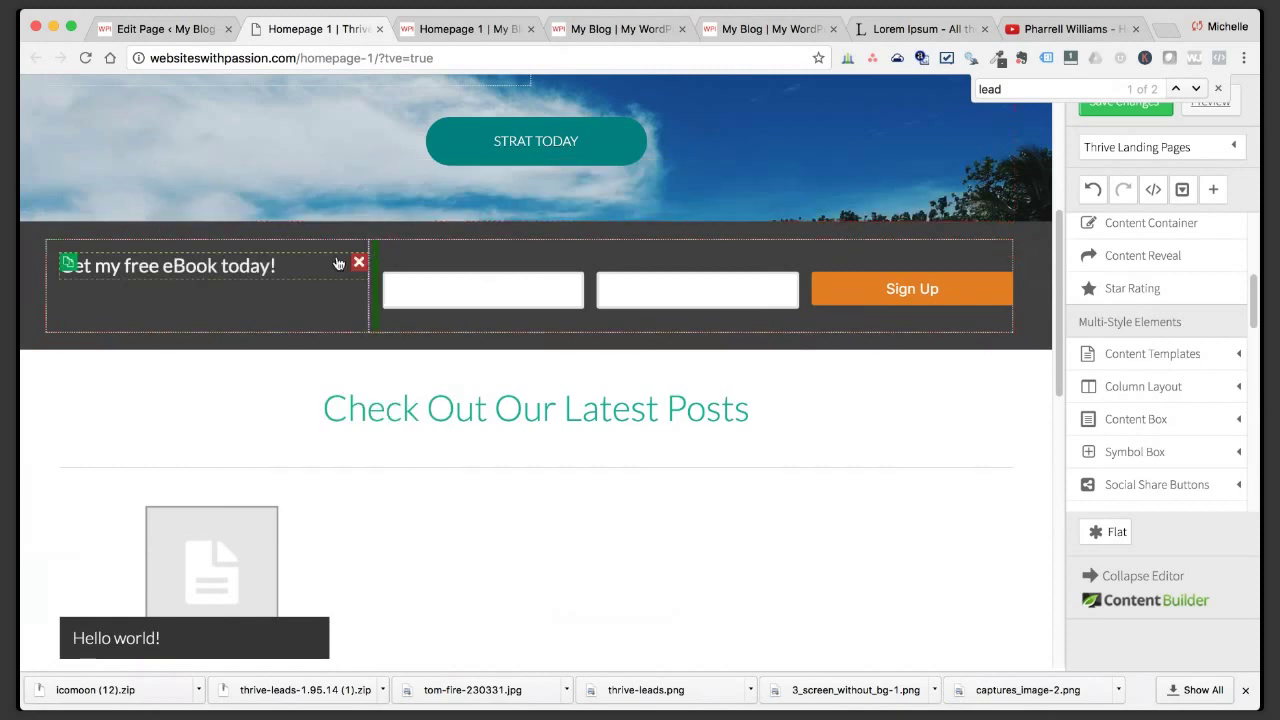
pyautogui.click(435, 284)
pyautogui.click(286, 209)
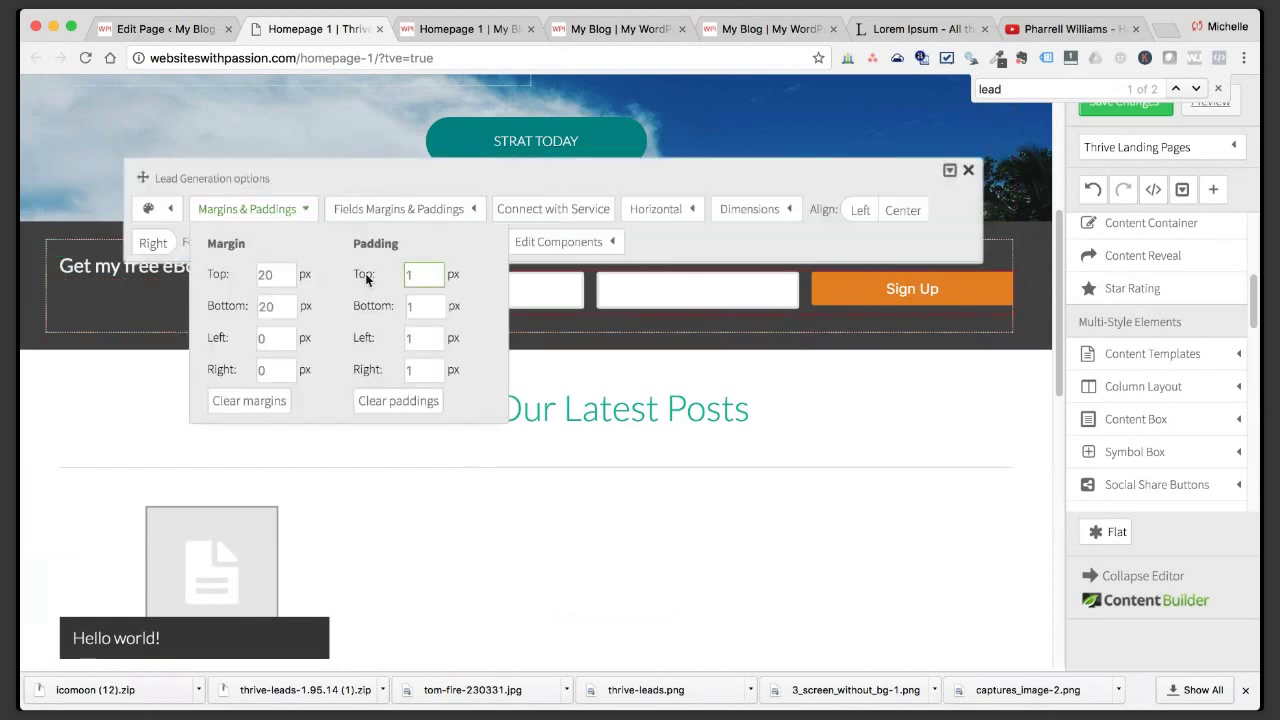
pyautogui.doubleClick(256, 277)
pyautogui.write('0')
pyautogui.doubleClick(268, 306)
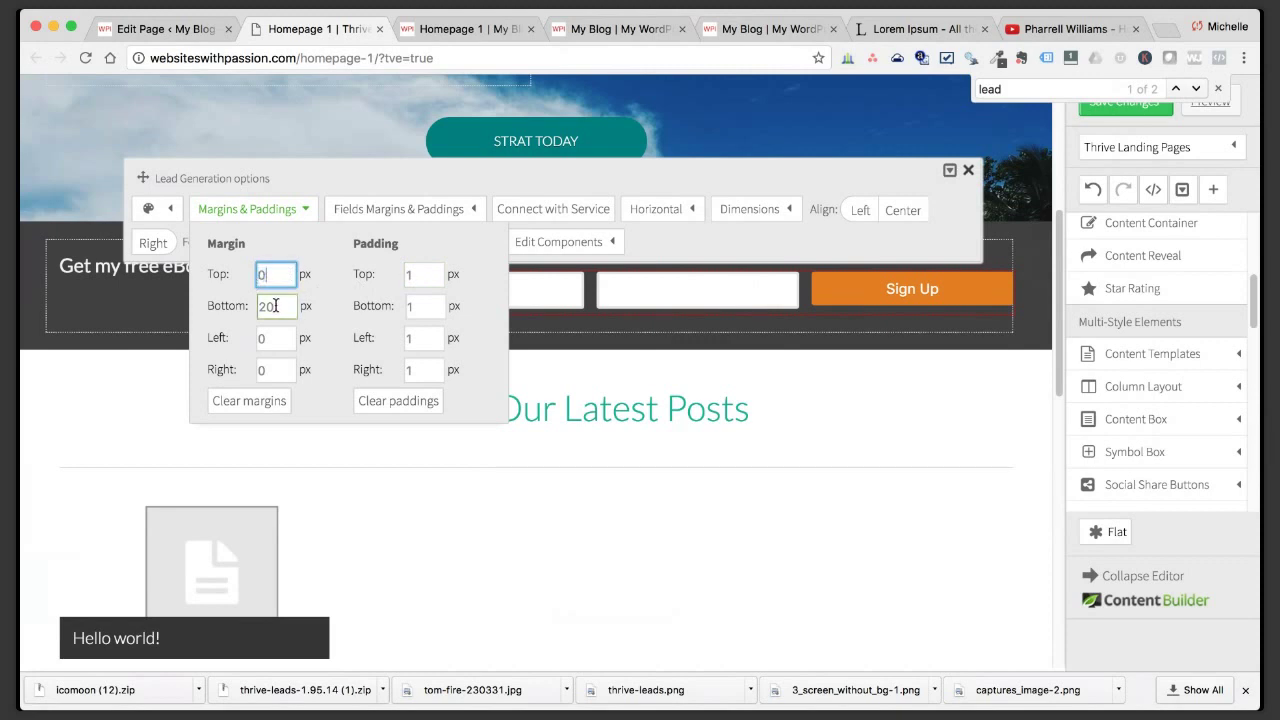
pyautogui.write('0')
pyautogui.click(286, 274)
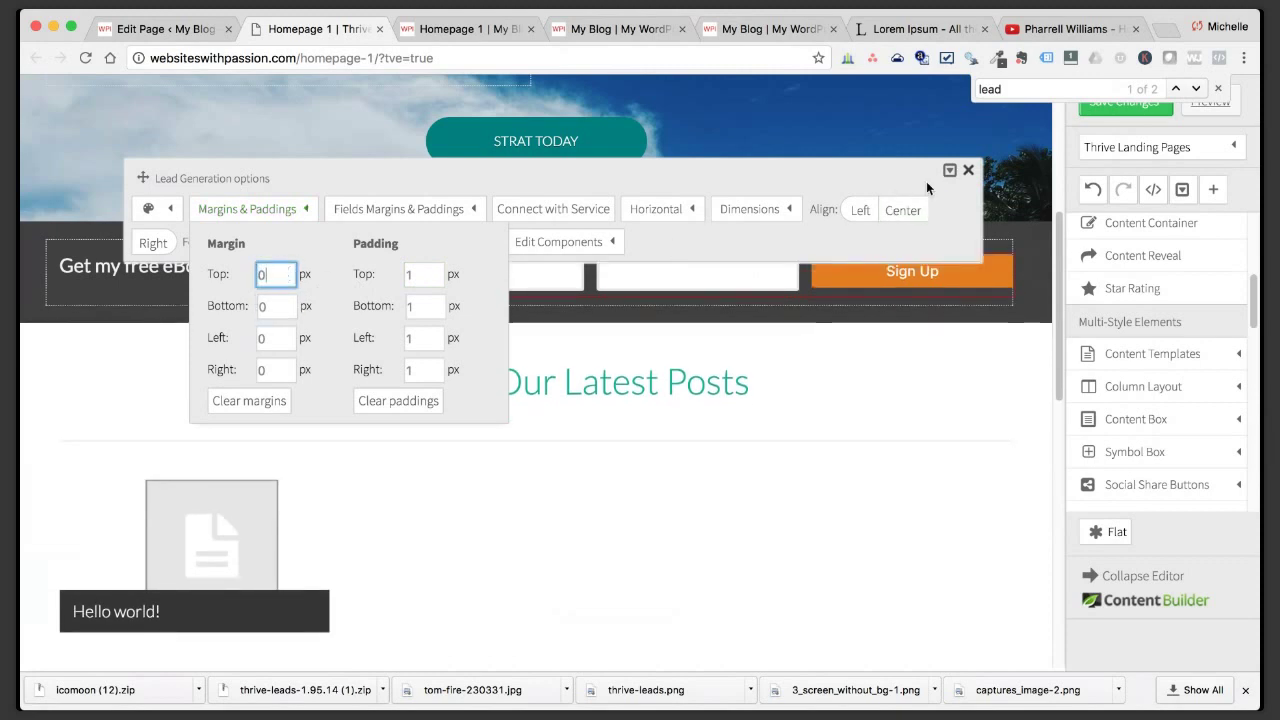
pyautogui.click(968, 170)
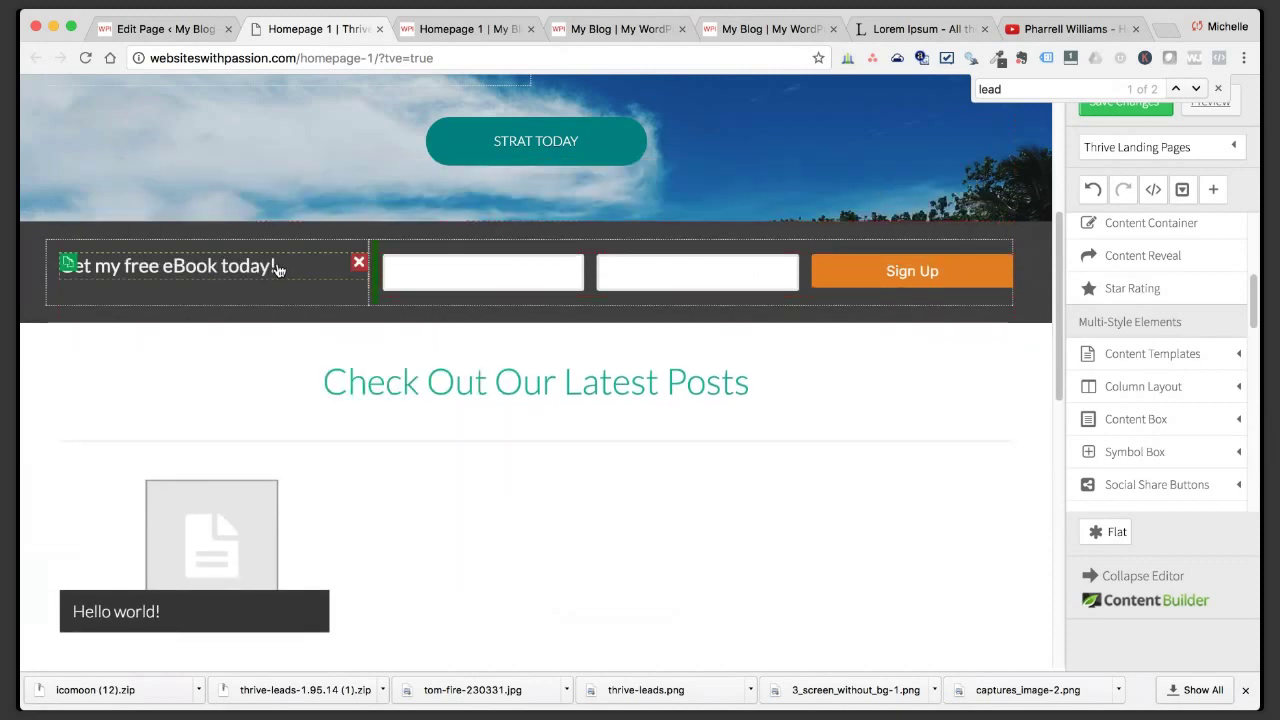
# Vertically align the contents of the eBook sign-up columns to the middle.
pyautogui.click(393, 242)
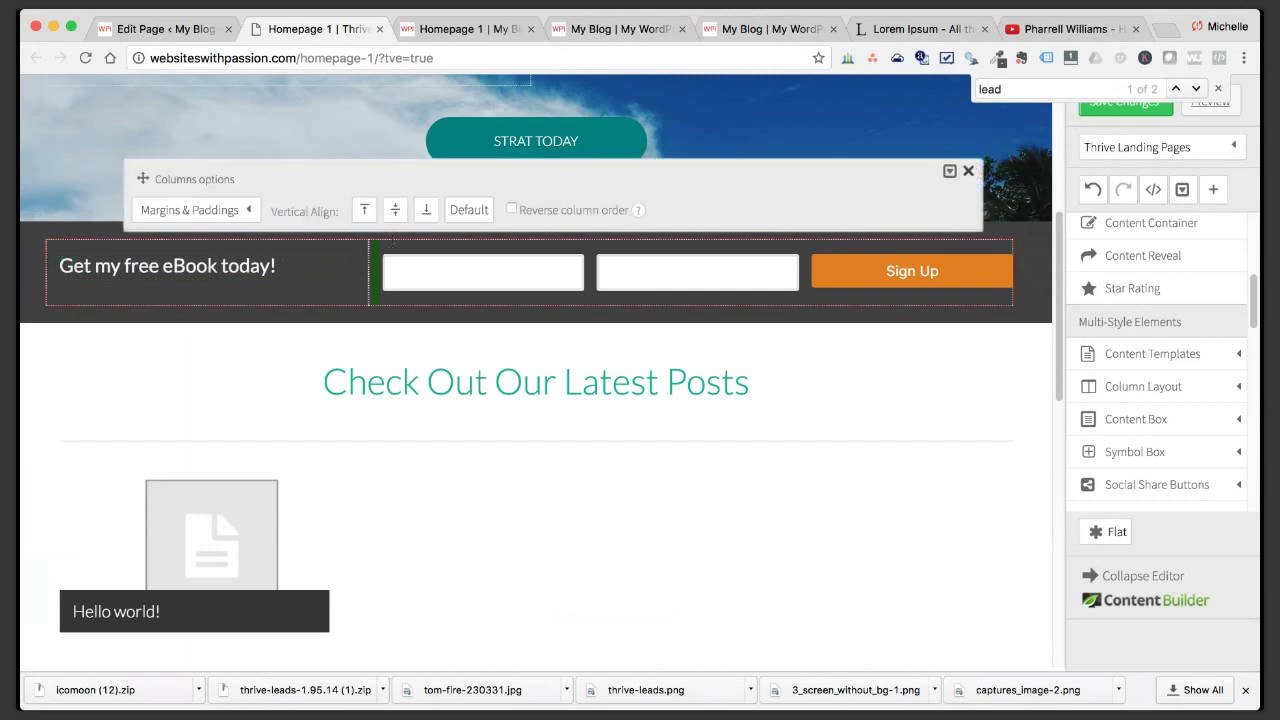
pyautogui.click(394, 212)
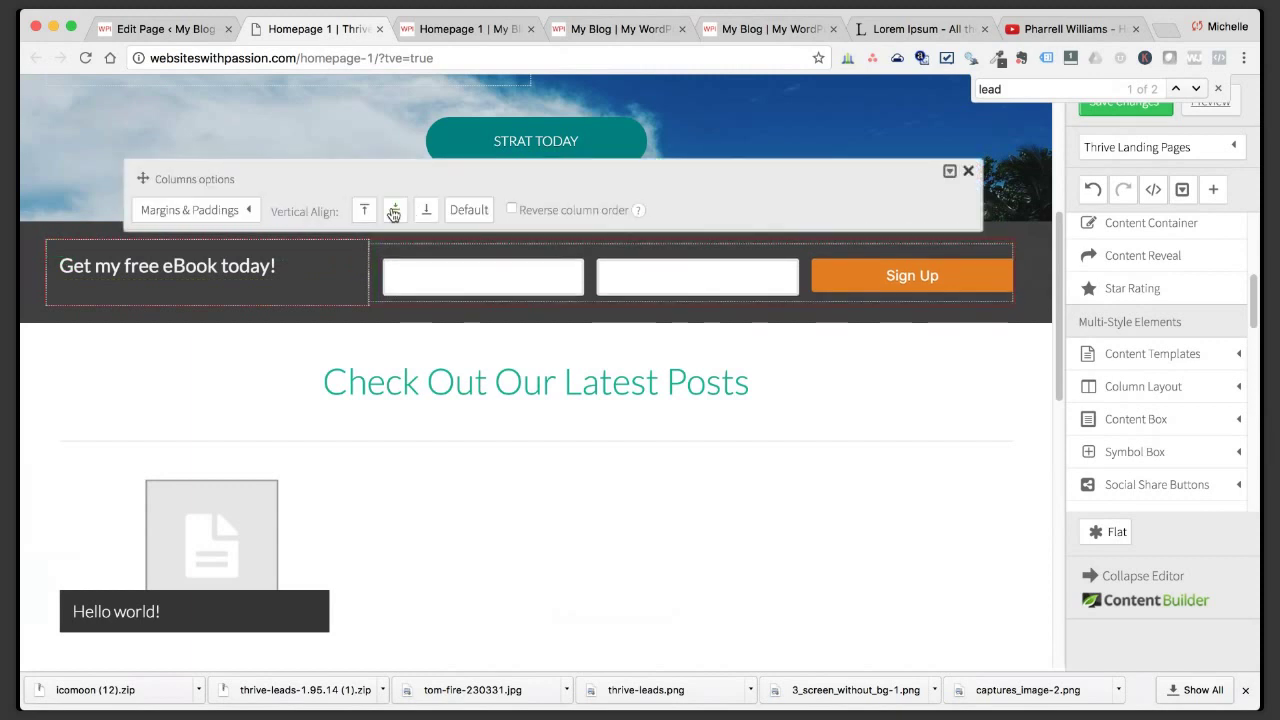
pyautogui.click(968, 172)
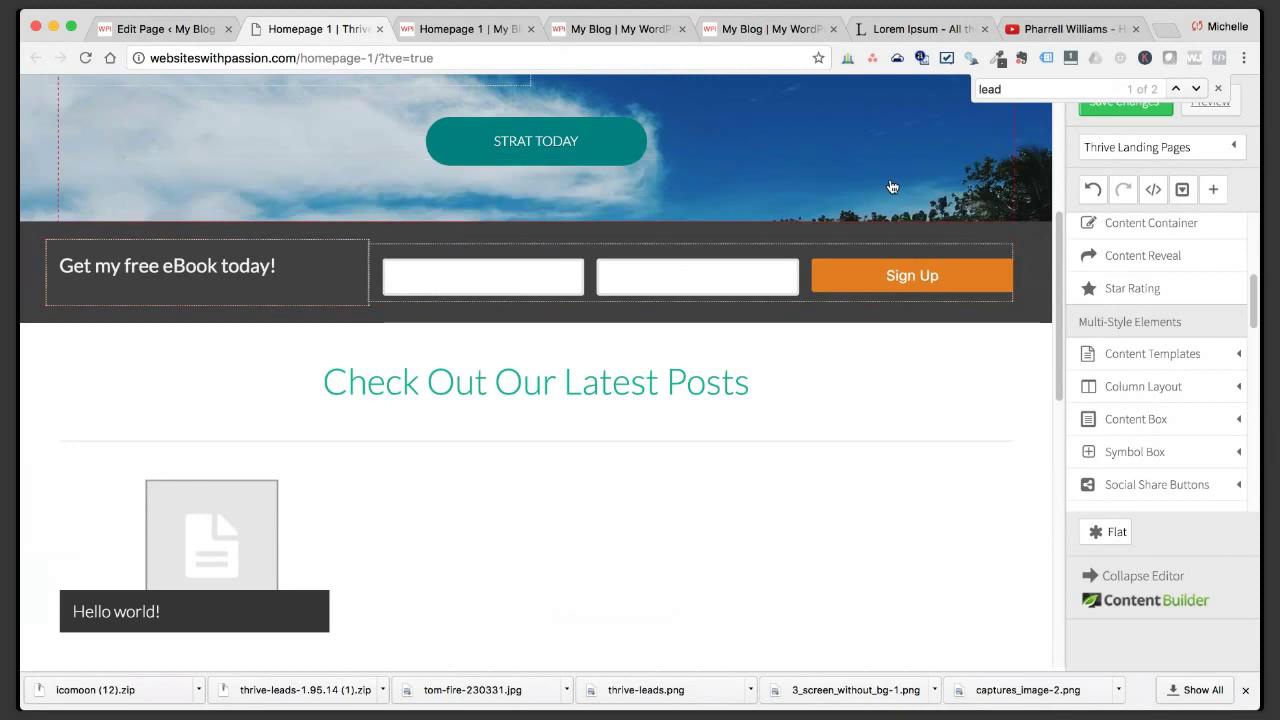
# Check the margin and padding settings of the sign-up columns and of the lead generation form.
pyautogui.click(634, 248)
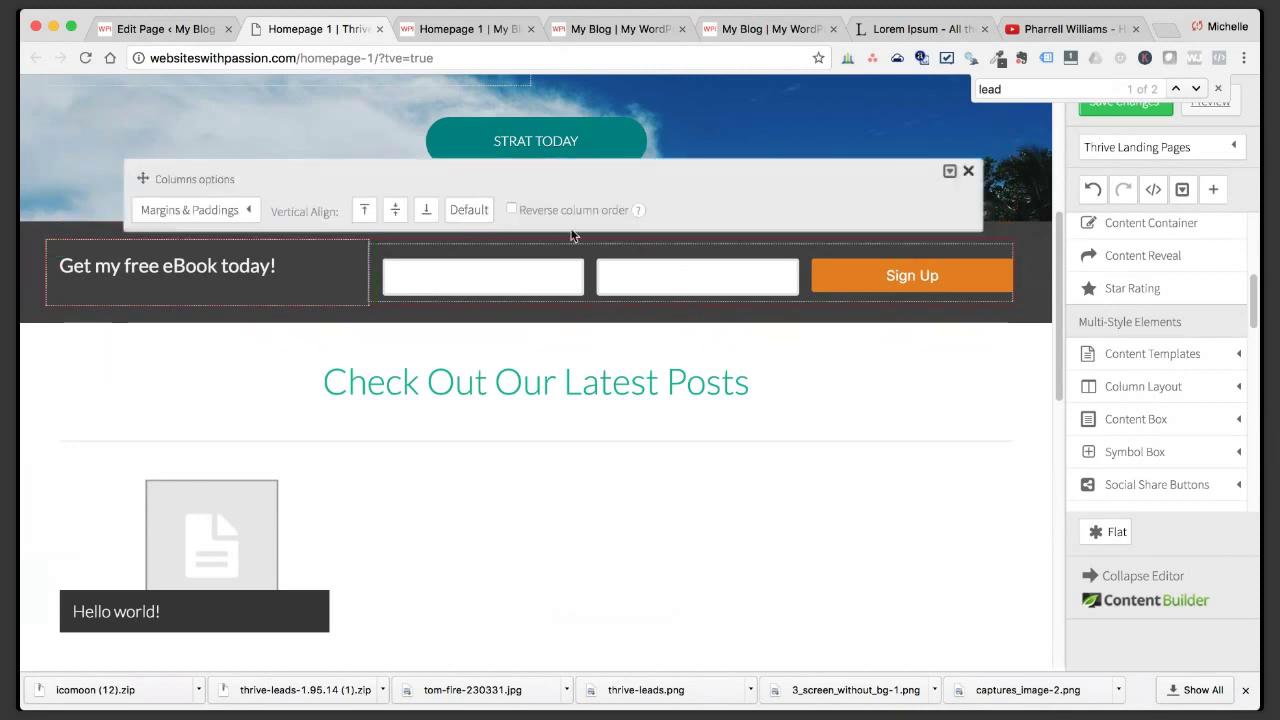
pyautogui.click(172, 211)
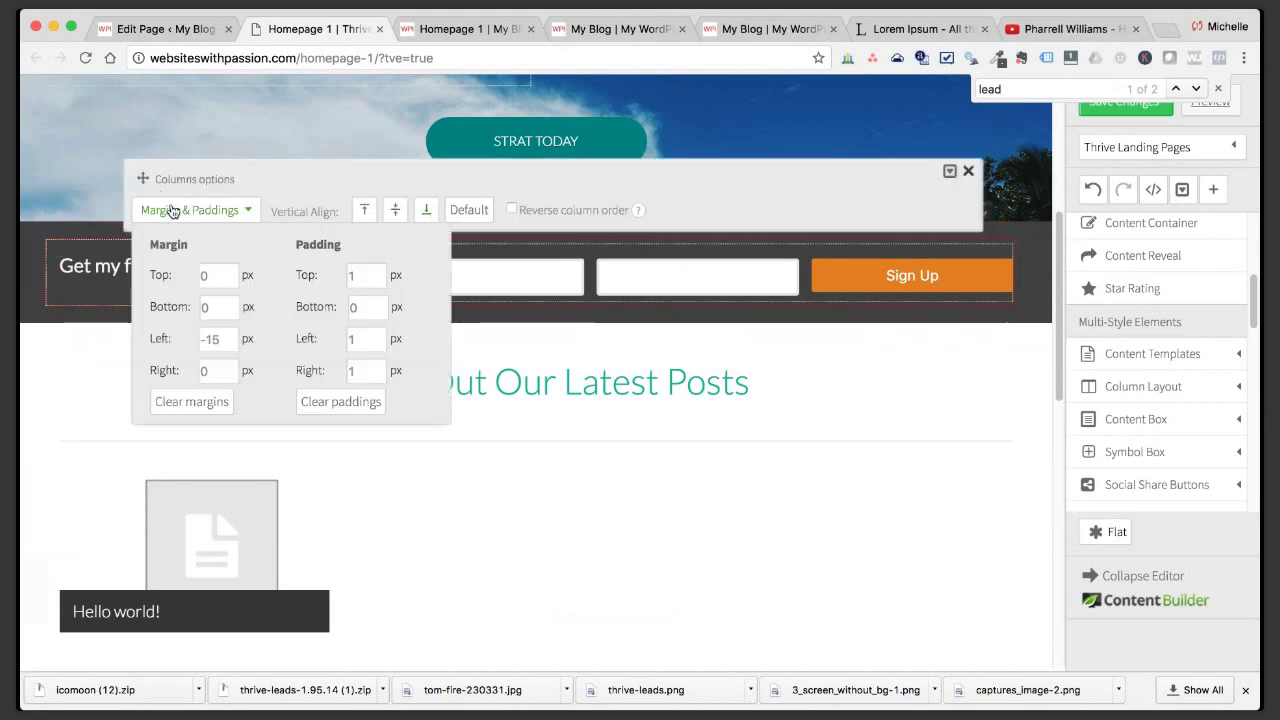
pyautogui.click(970, 173)
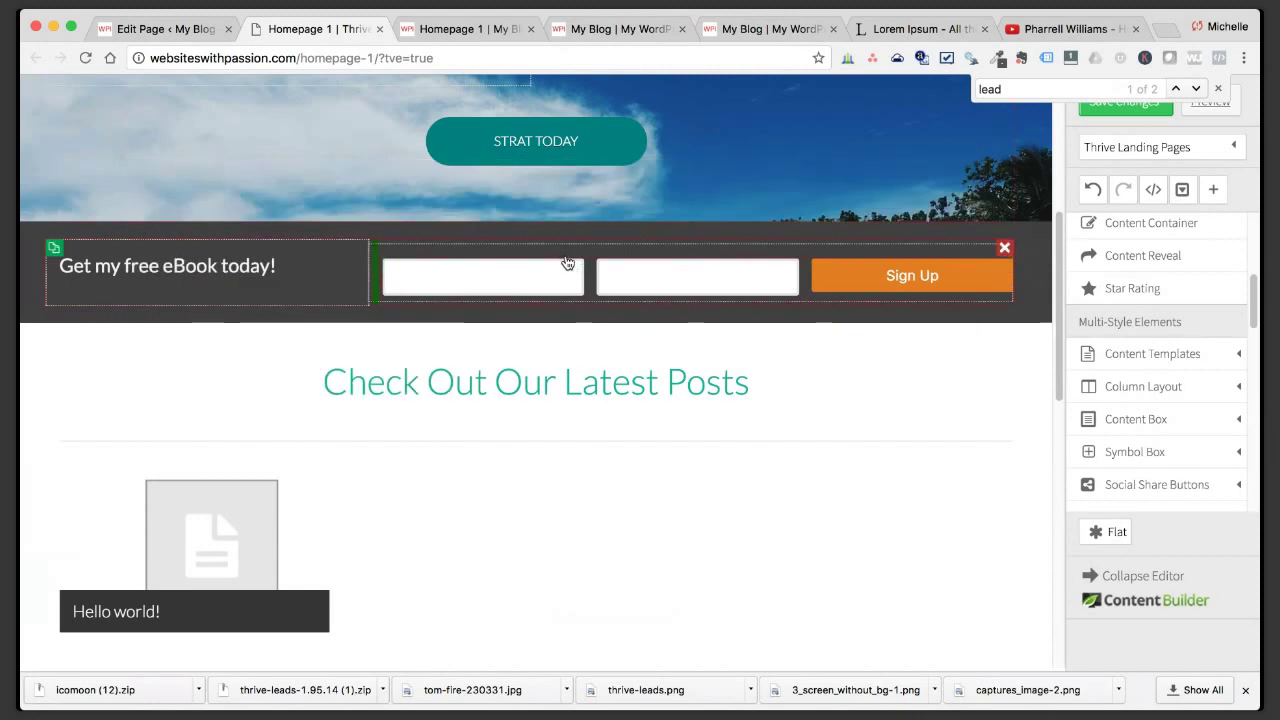
pyautogui.click(568, 267)
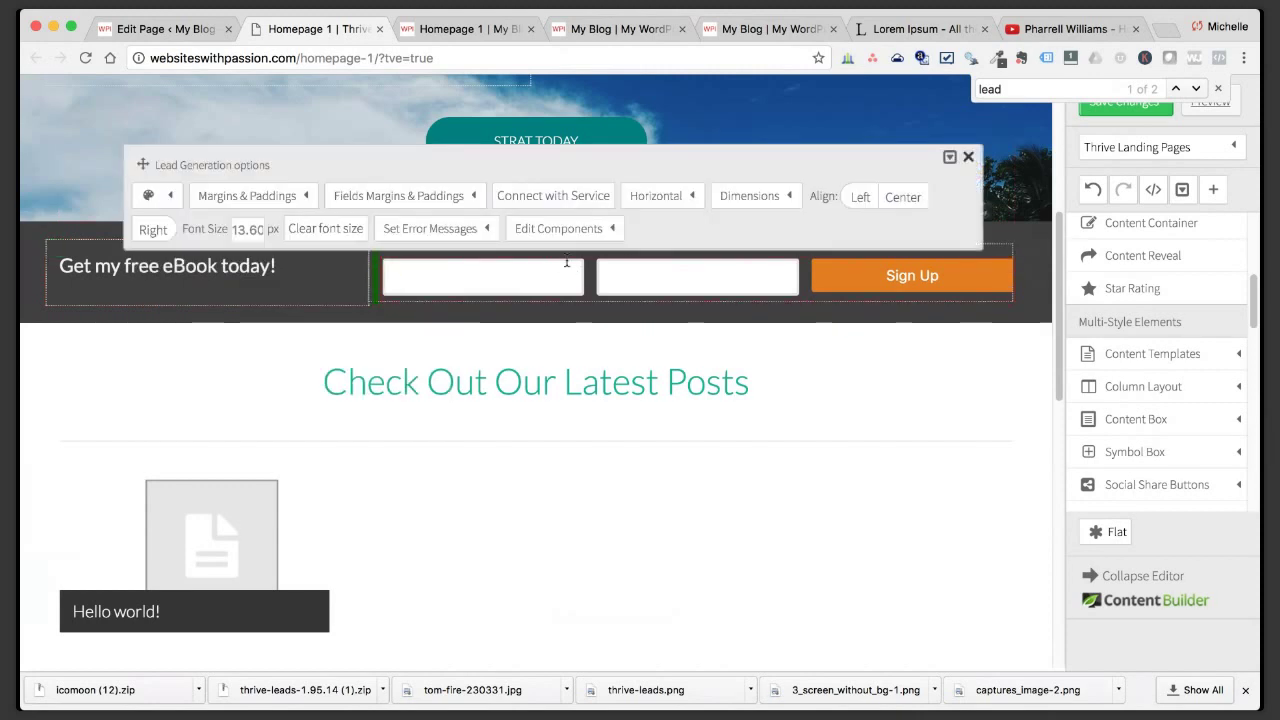
pyautogui.click(291, 199)
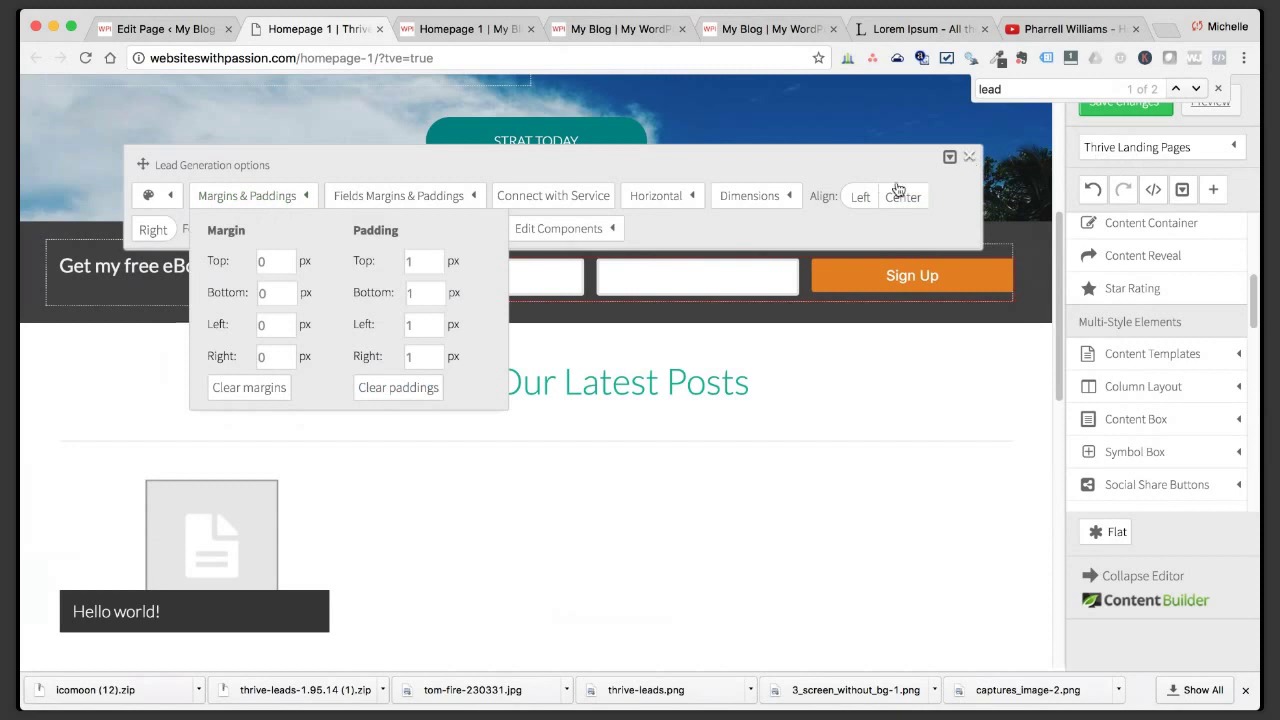
# Set the bottom margin of the "Get my free eBook today!" text to 0 px.
pyautogui.click(260, 268)
pyautogui.click(262, 268)
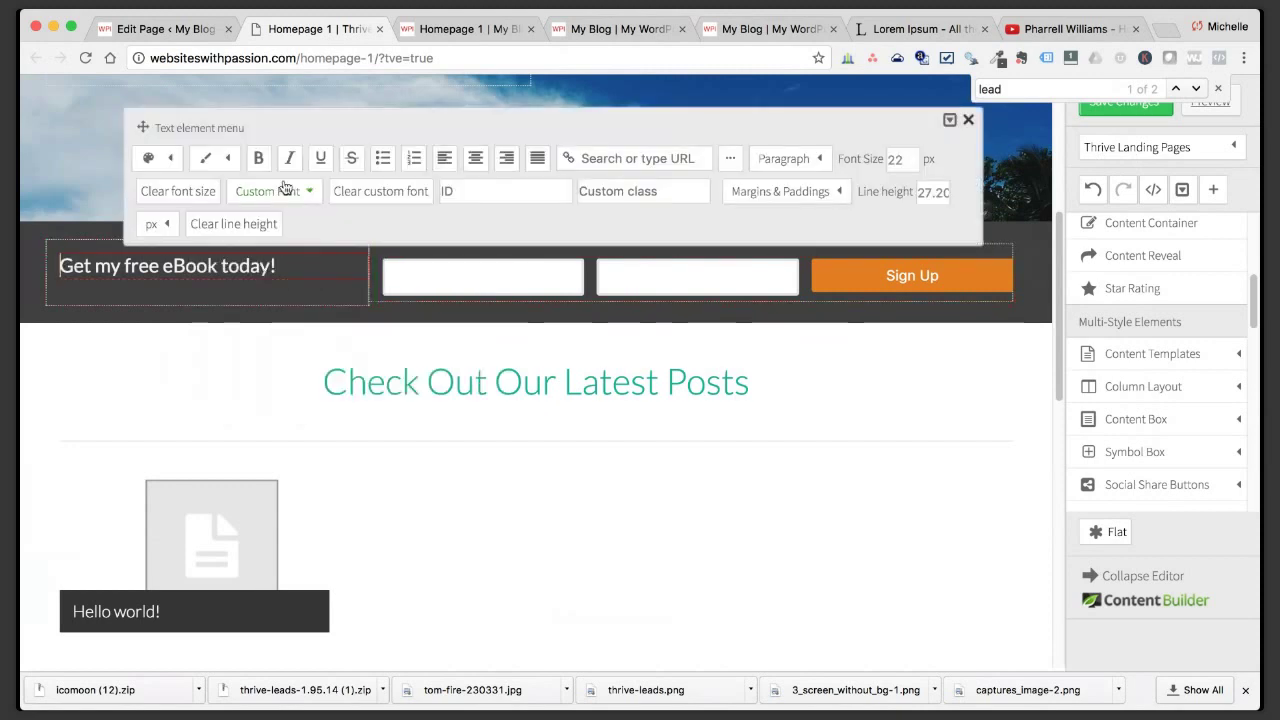
pyautogui.click(764, 196)
pyautogui.moveTo(806, 288); pyautogui.dragTo(785, 290)
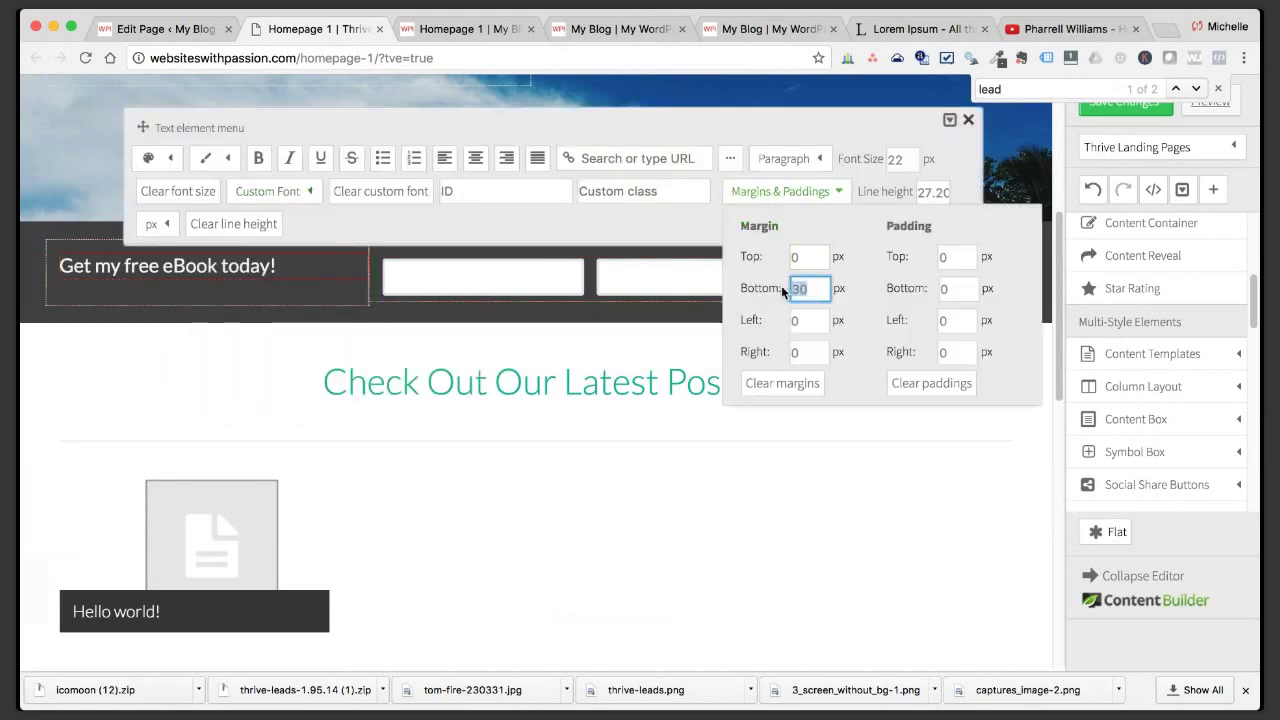
pyautogui.write('0')
pyautogui.click(810, 256)
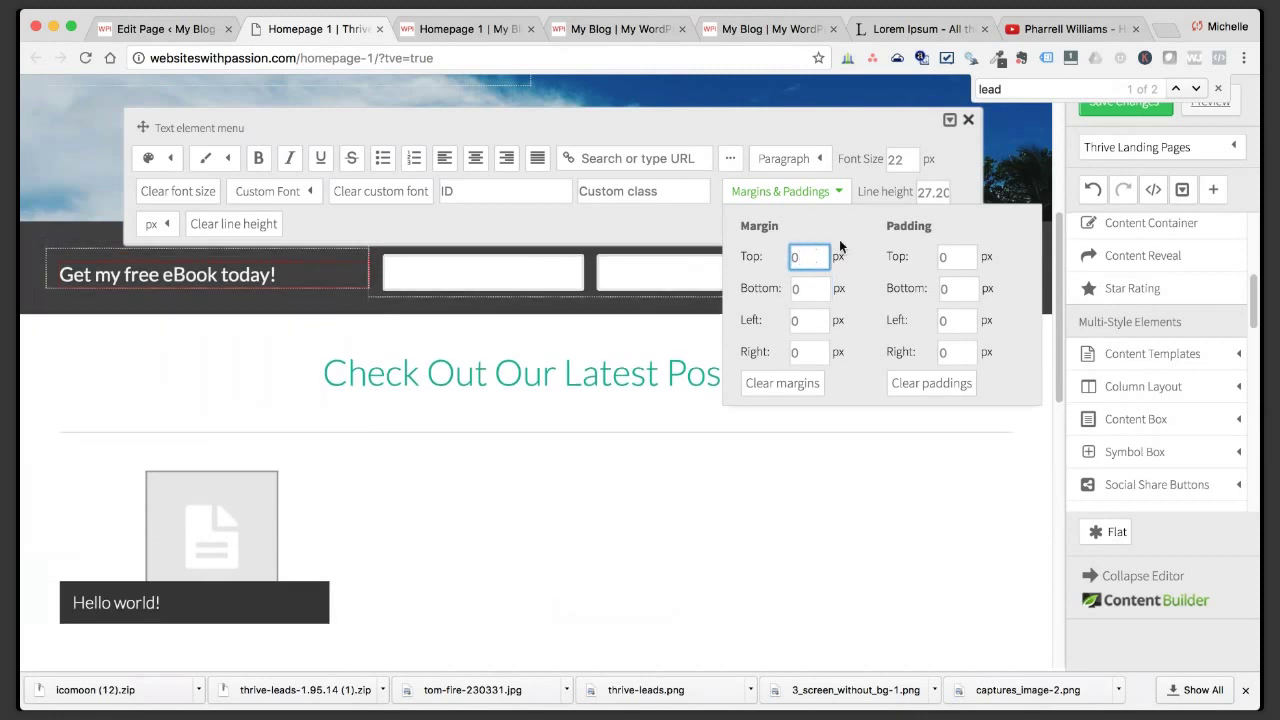
pyautogui.click(970, 119)
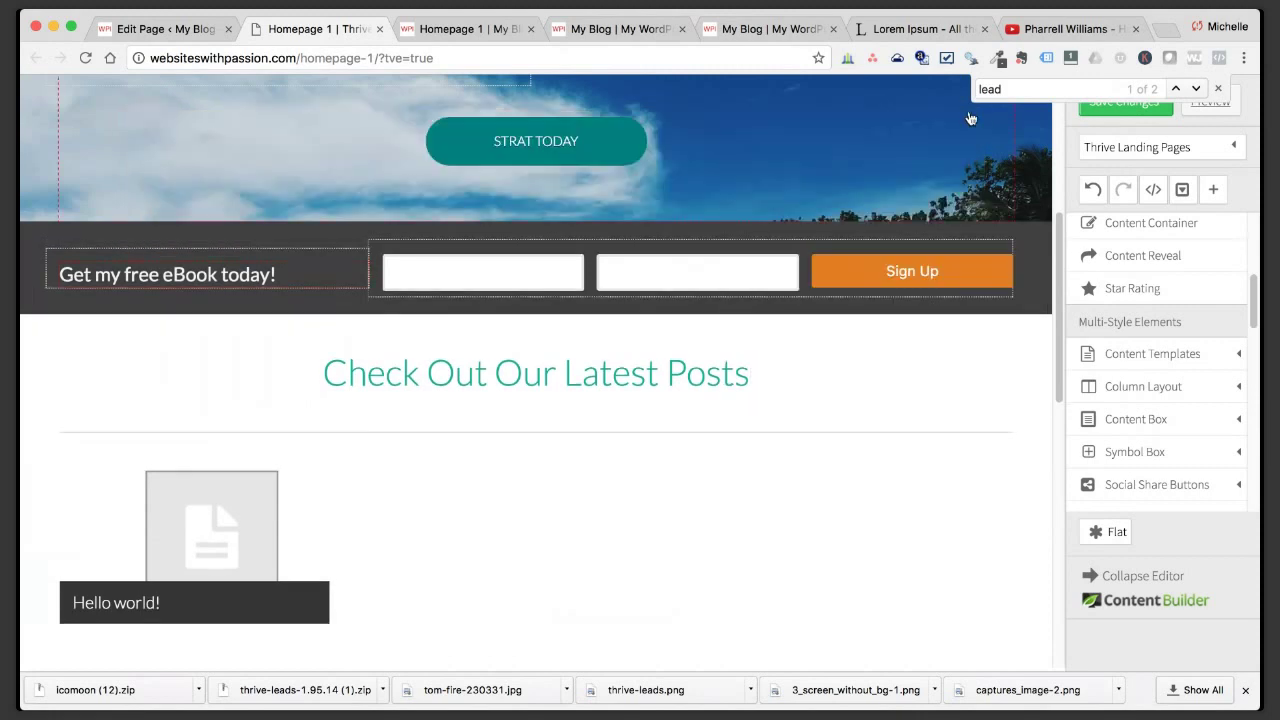
# Set the top and bottom padding of the dark sign-up page section to 0 px.
pyautogui.click(508, 222)
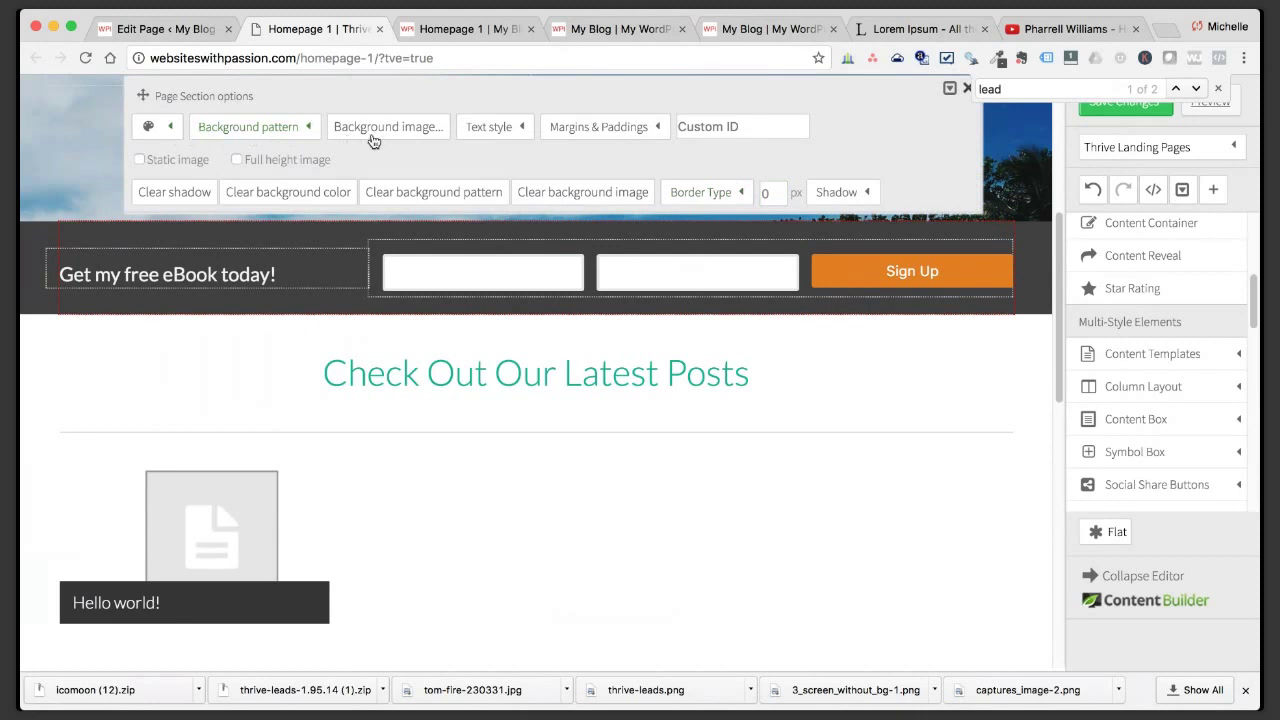
pyautogui.click(598, 127)
pyautogui.doubleClick(762, 193)
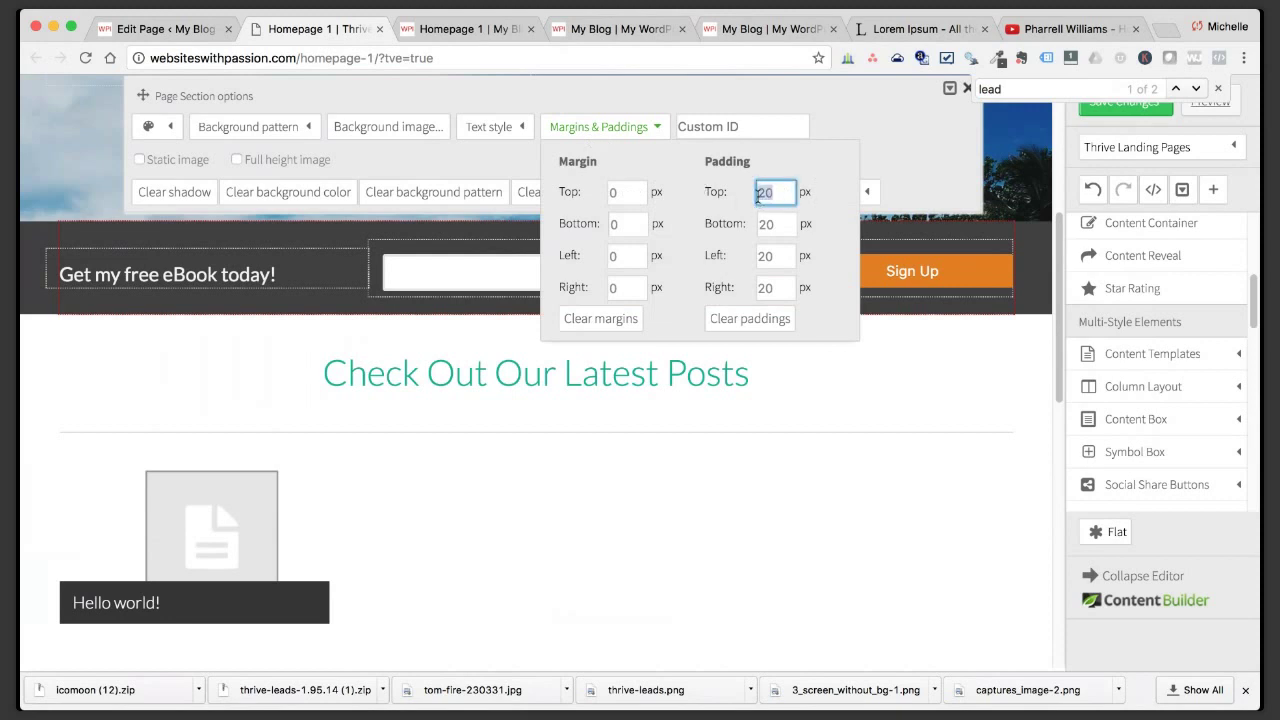
pyautogui.write('0')
pyautogui.doubleClick(765, 224)
pyautogui.write('0')
pyautogui.click(774, 193)
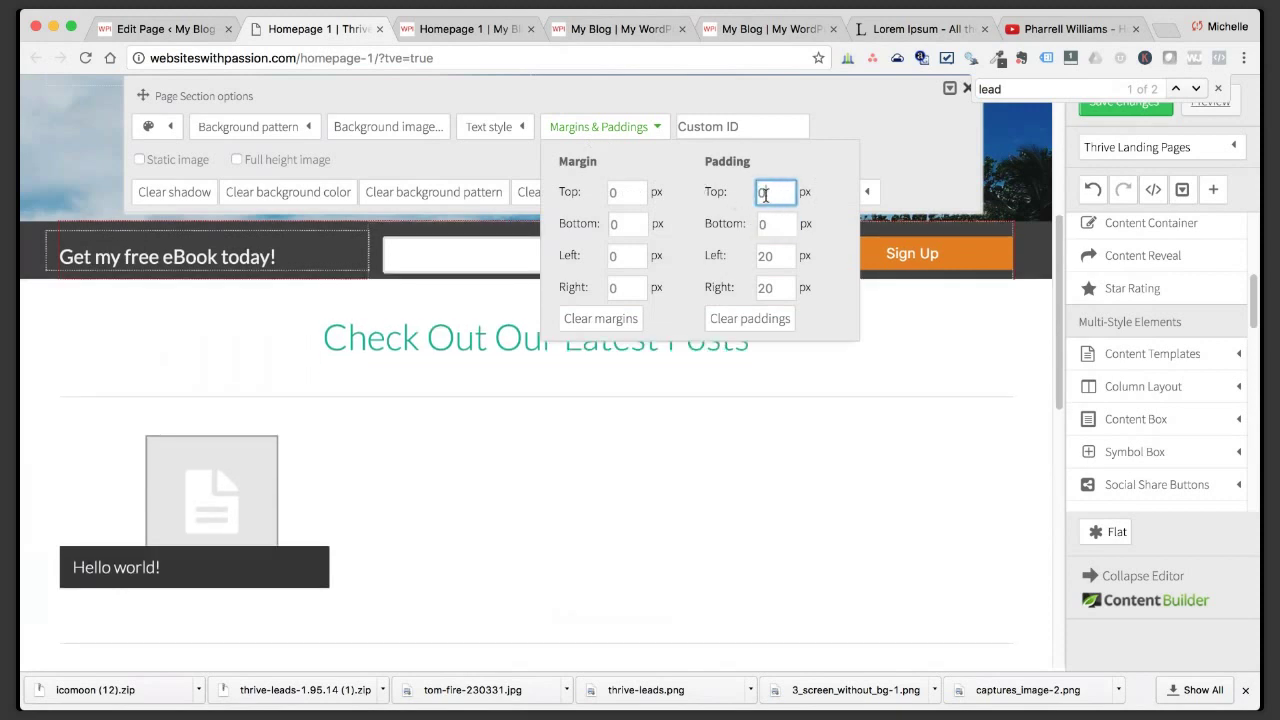
# Set the dark sign-up section's top and bottom padding to 10 px and close its options.
pyautogui.doubleClick(765, 224)
pyautogui.write('10')
pyautogui.click(760, 192)
pyautogui.write('10')
pyautogui.click(770, 224)
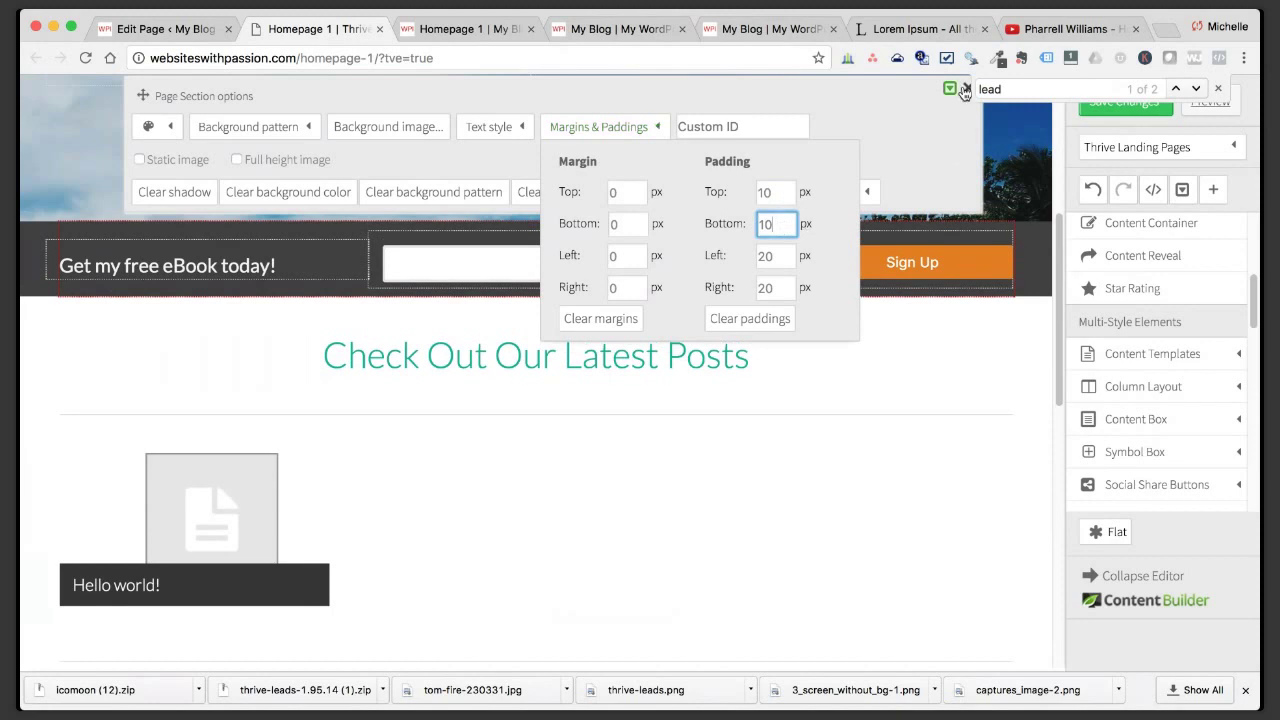
pyautogui.click(965, 89)
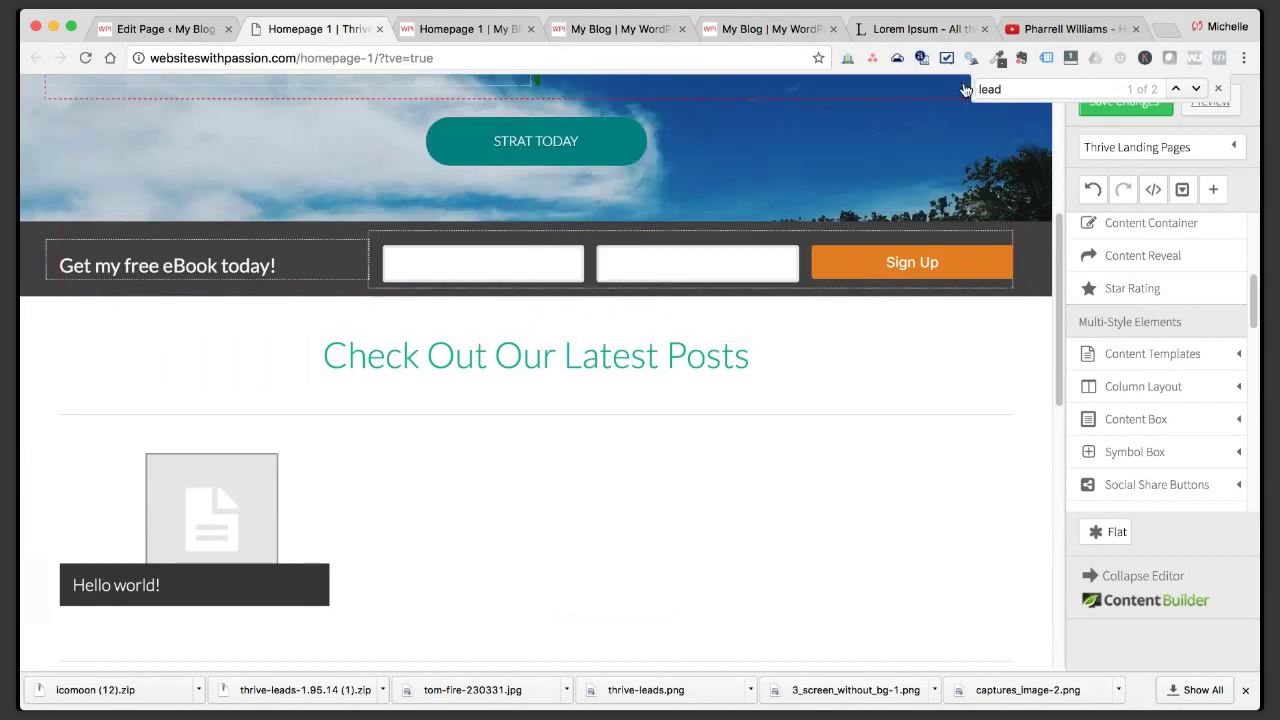
# Save the changes made to the homepage.
pyautogui.click(716, 263)
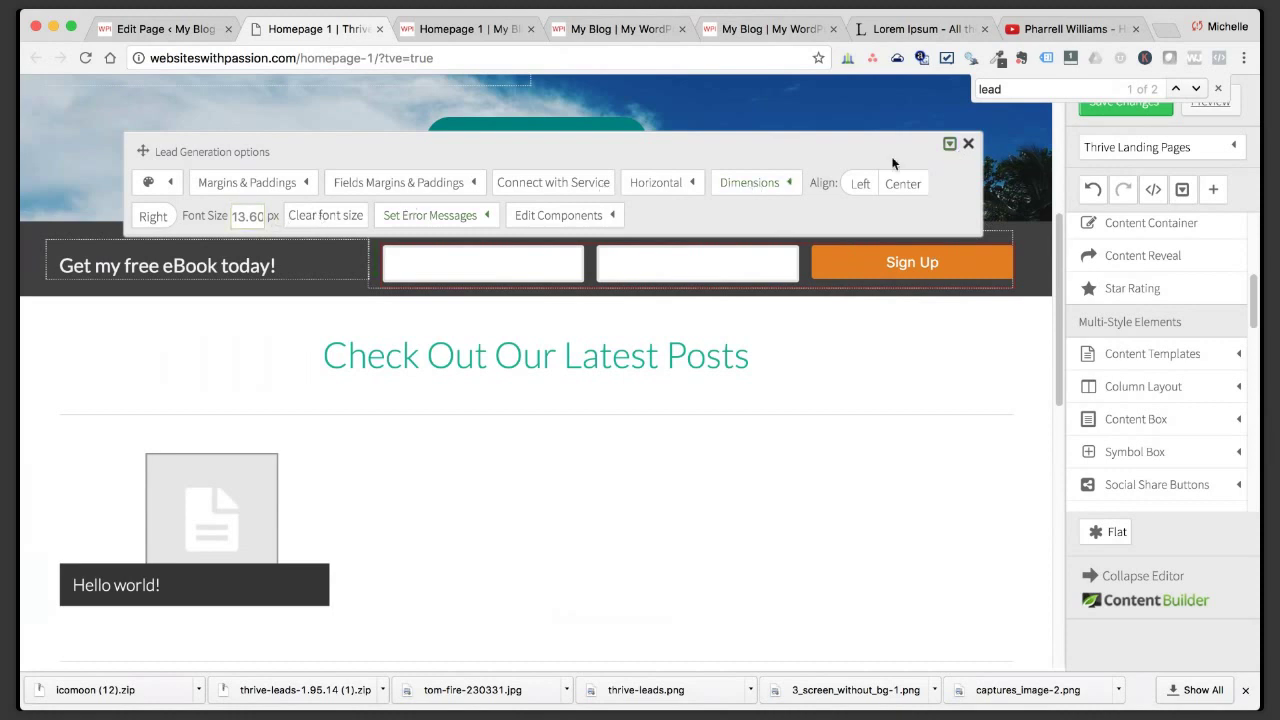
pyautogui.click(969, 148)
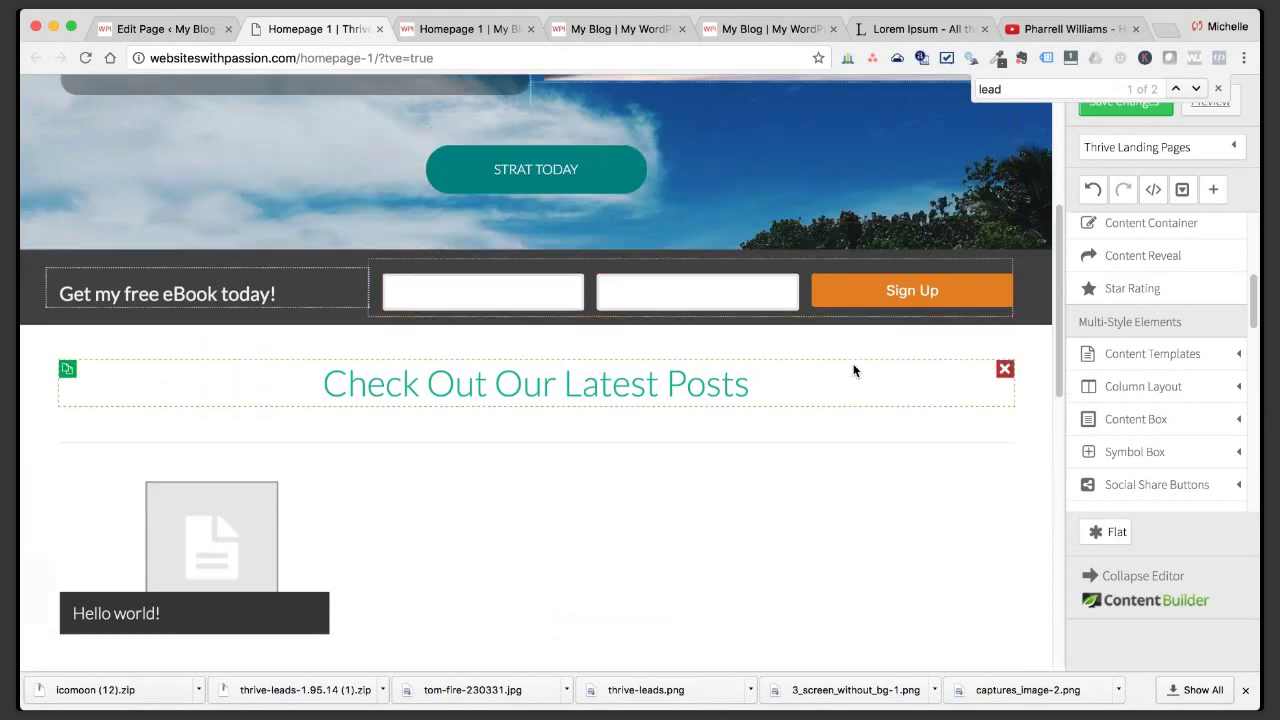
pyautogui.scroll(3, 853, 371)
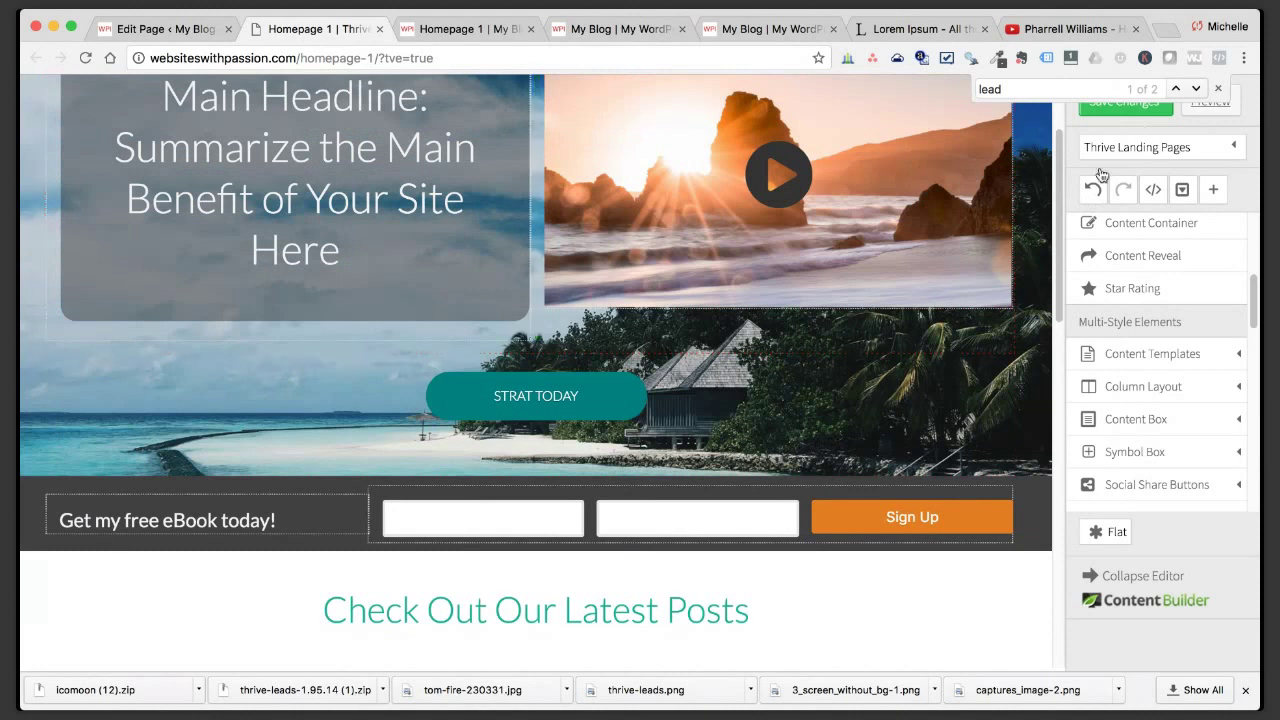
pyautogui.click(1152, 119)
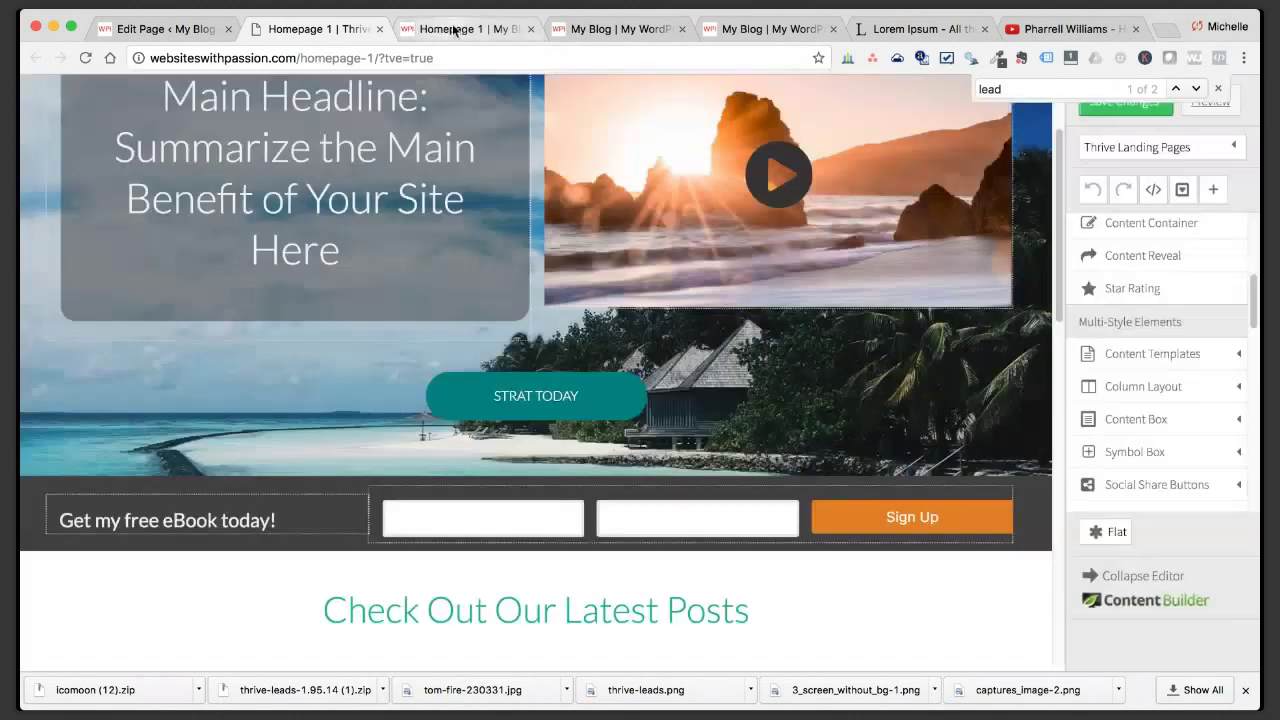
# Reload the homepage preview and check the hero and eBook sign-up sections against the saved page in the editor.
pyautogui.click(436, 29)
pyautogui.click(85, 57)
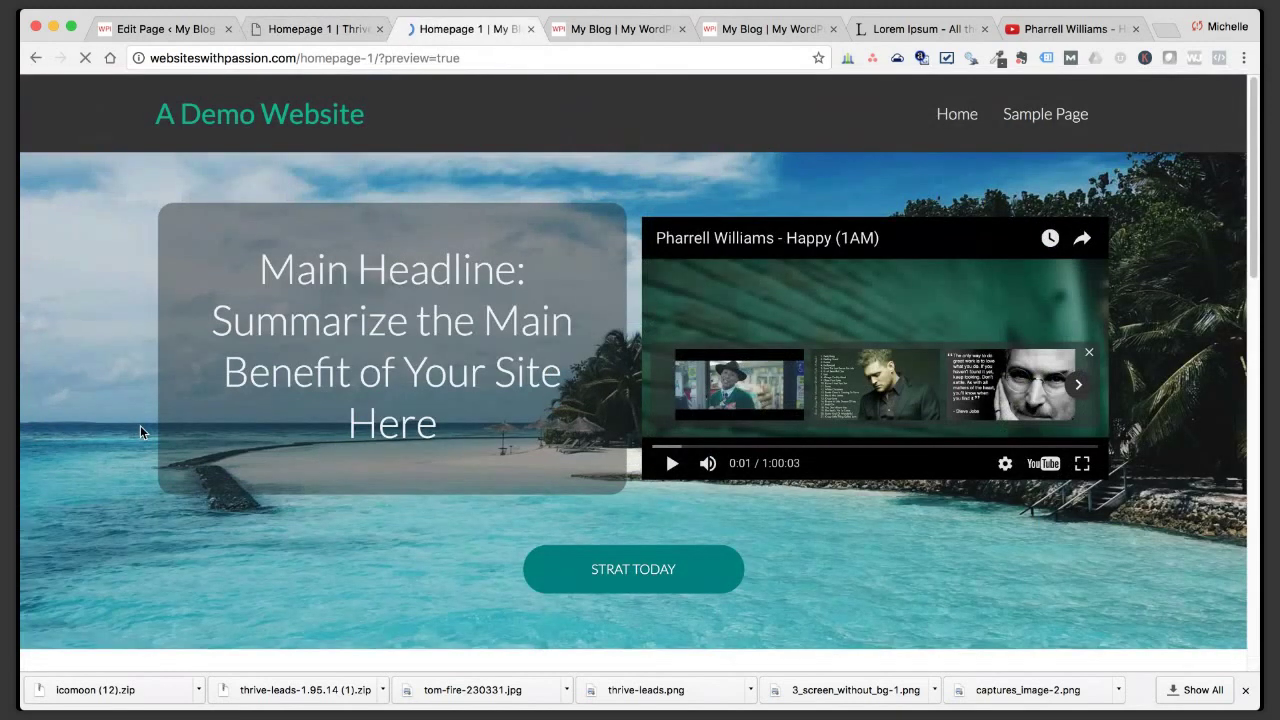
pyautogui.scroll(-5, 189, 454)
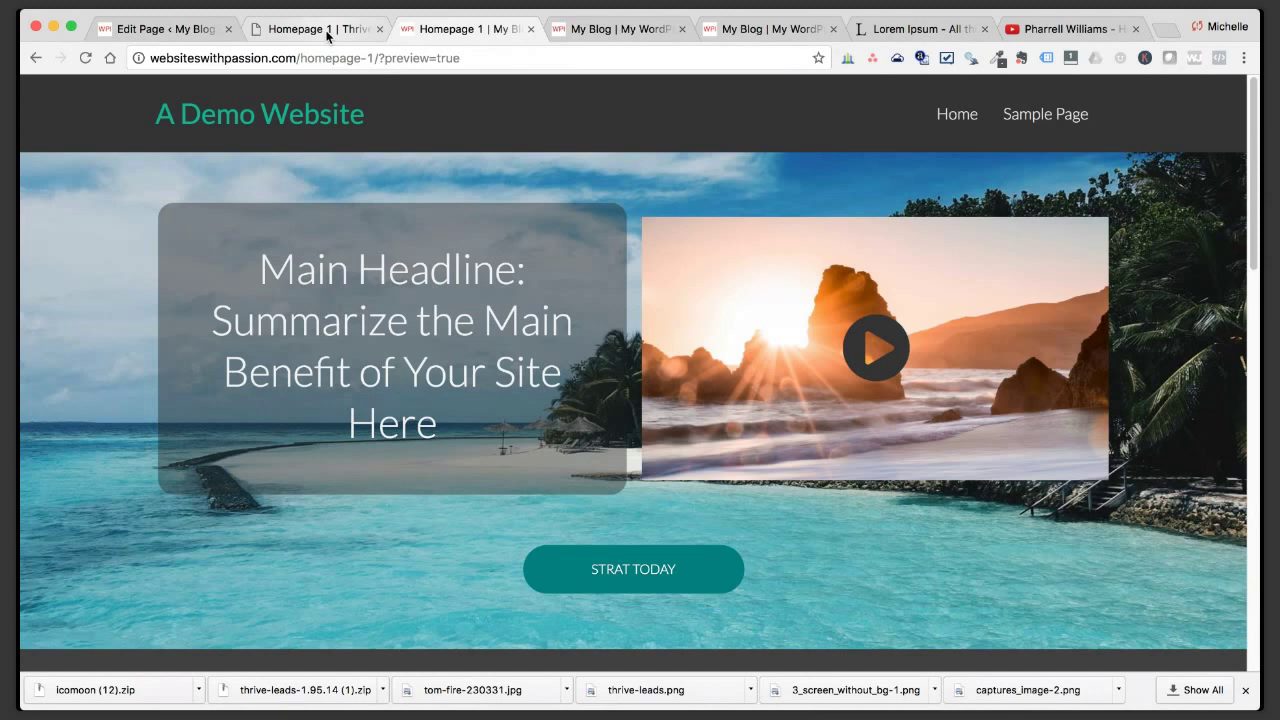
pyautogui.click(327, 32)
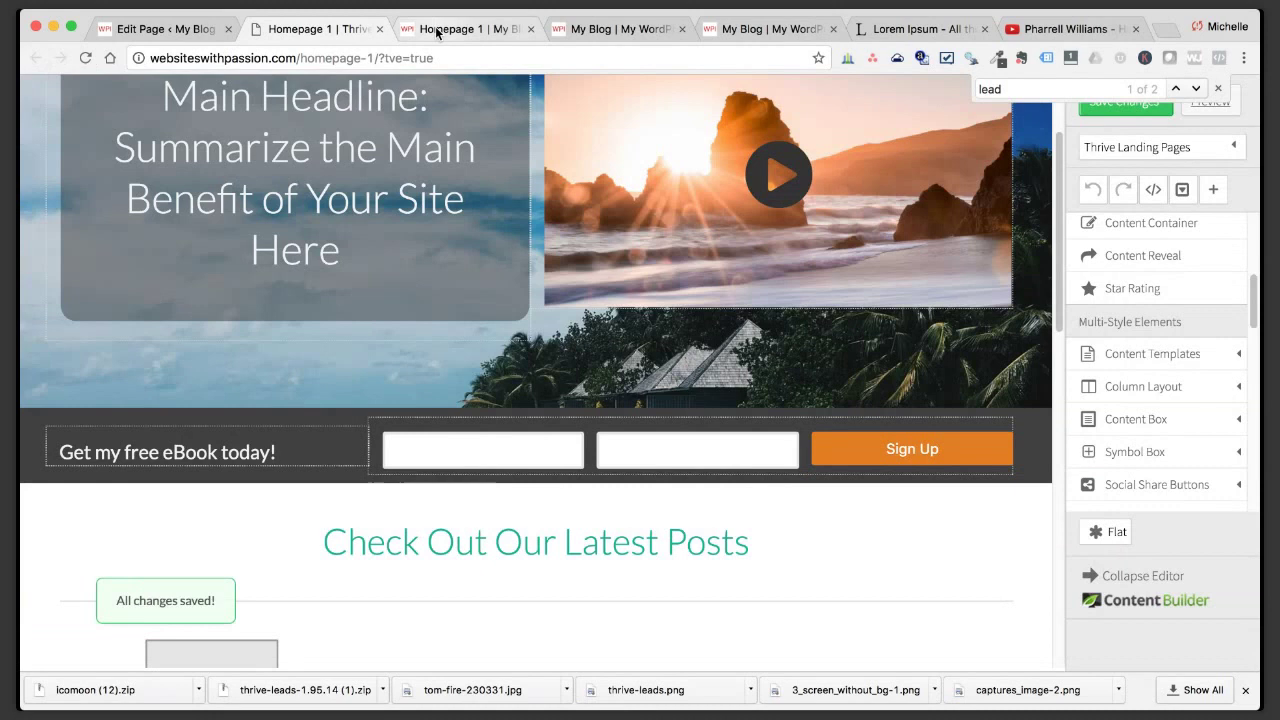
pyautogui.click(434, 28)
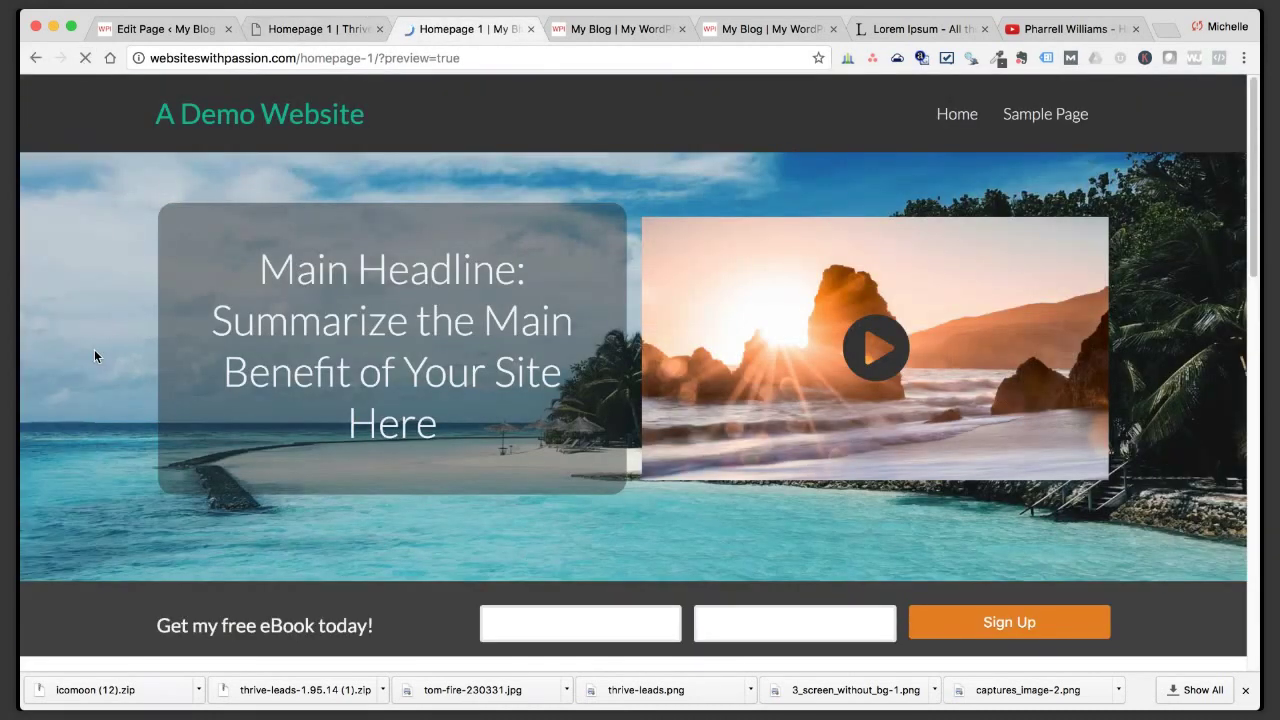
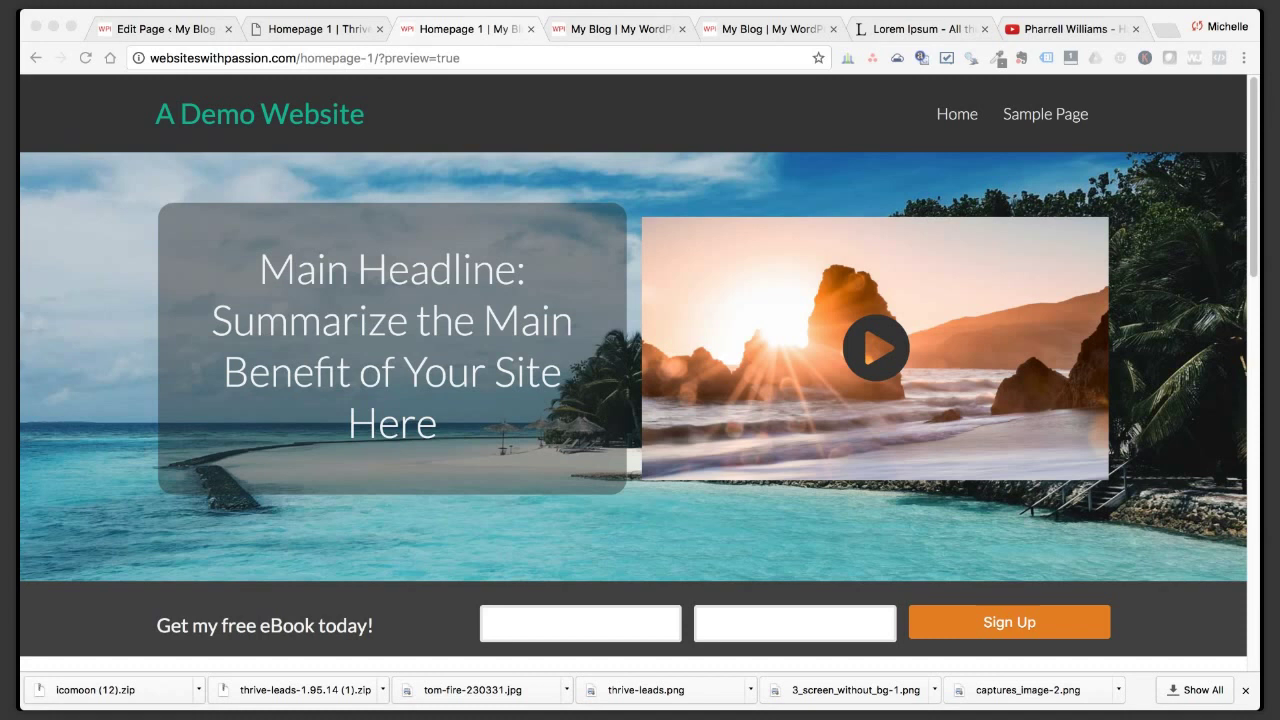
# Inspect the homepage preview in the developer tools' mobile view for a Galaxy S5 in portrait, from the header to the sign-up form.
pyautogui.click(742, 499)
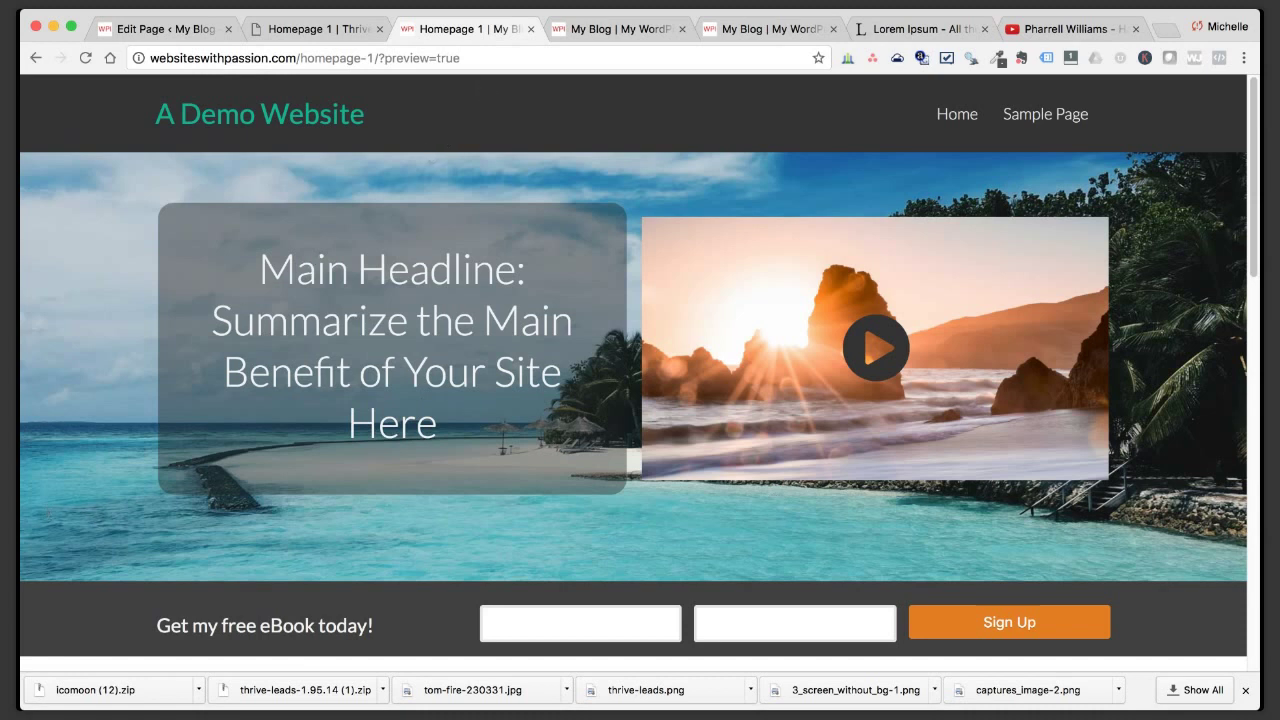
pyautogui.press('super+alt+i')
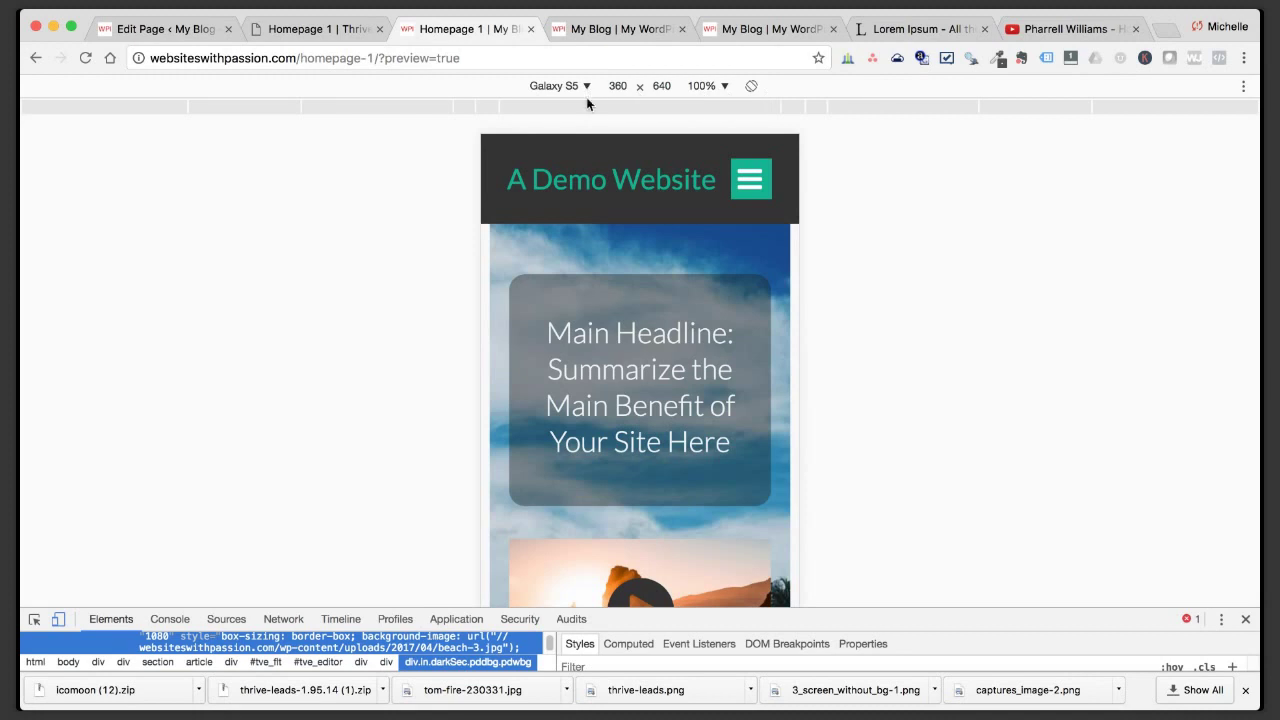
pyautogui.scroll(-1, 634, 474)
pyautogui.scroll(-5, 634, 474)
pyautogui.scroll(6, 634, 470)
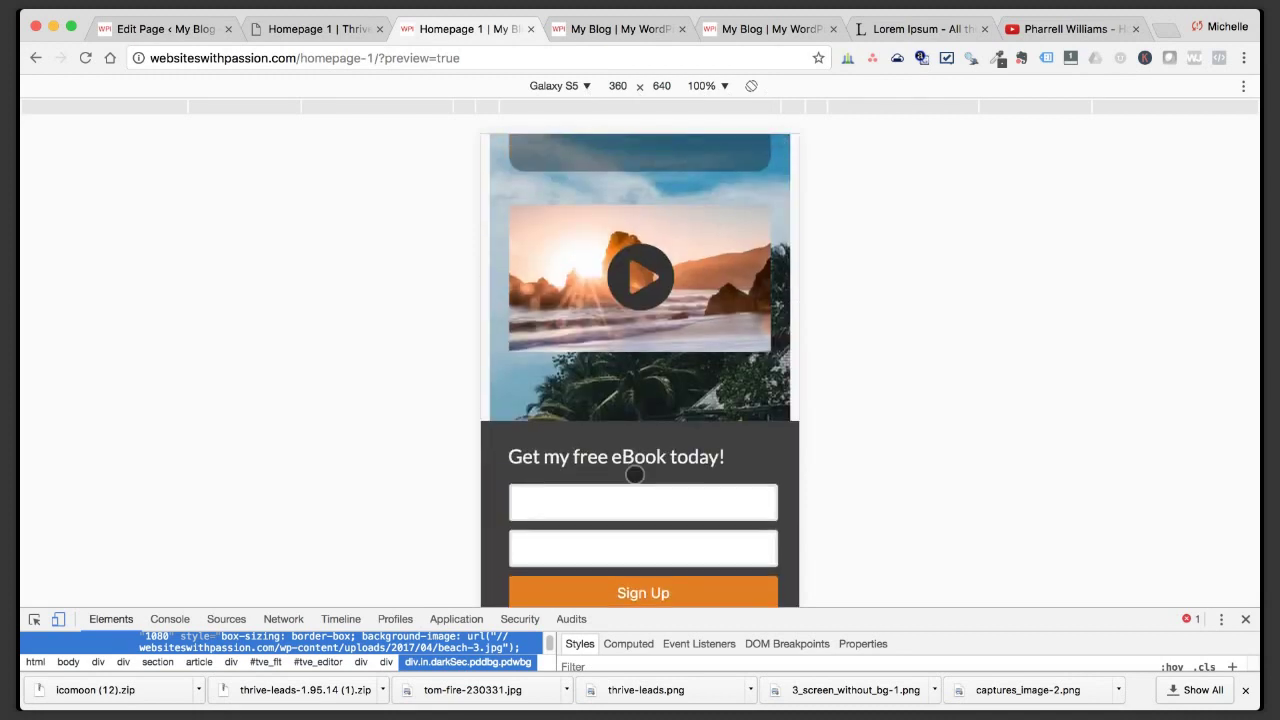
pyautogui.scroll(-5, 635, 474)
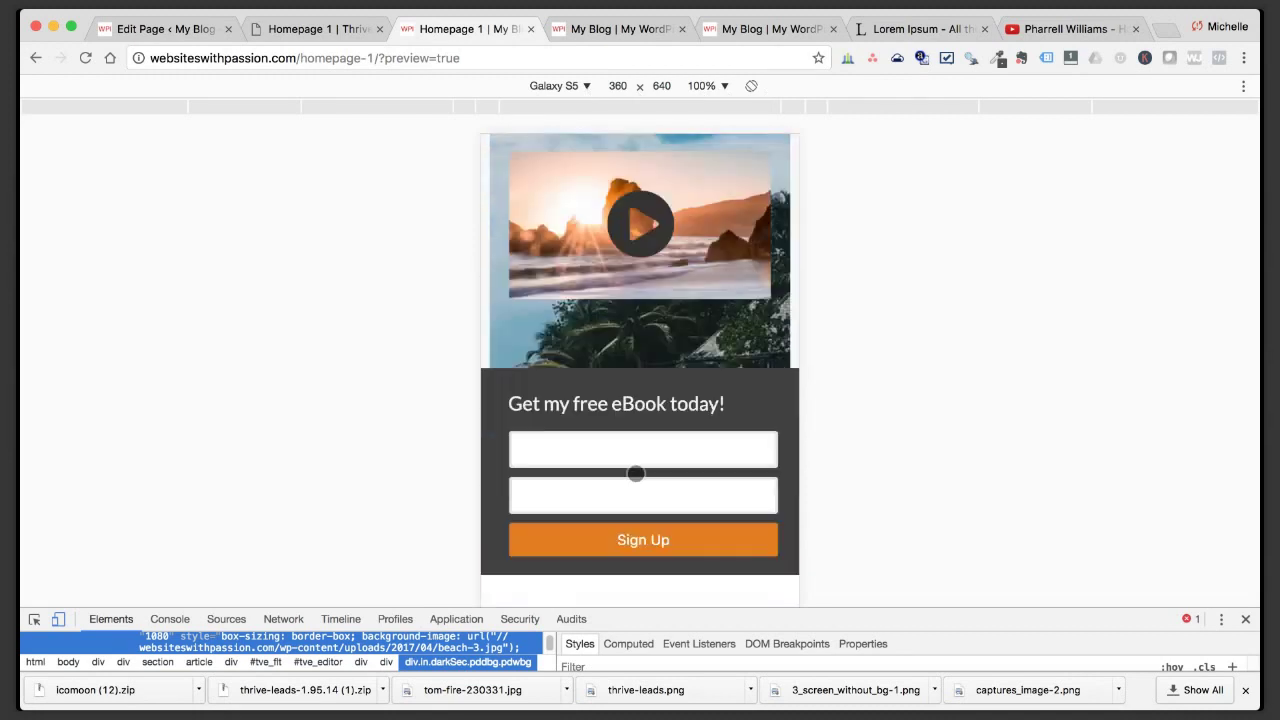
pyautogui.scroll(2, 635, 474)
pyautogui.scroll(4, 636, 473)
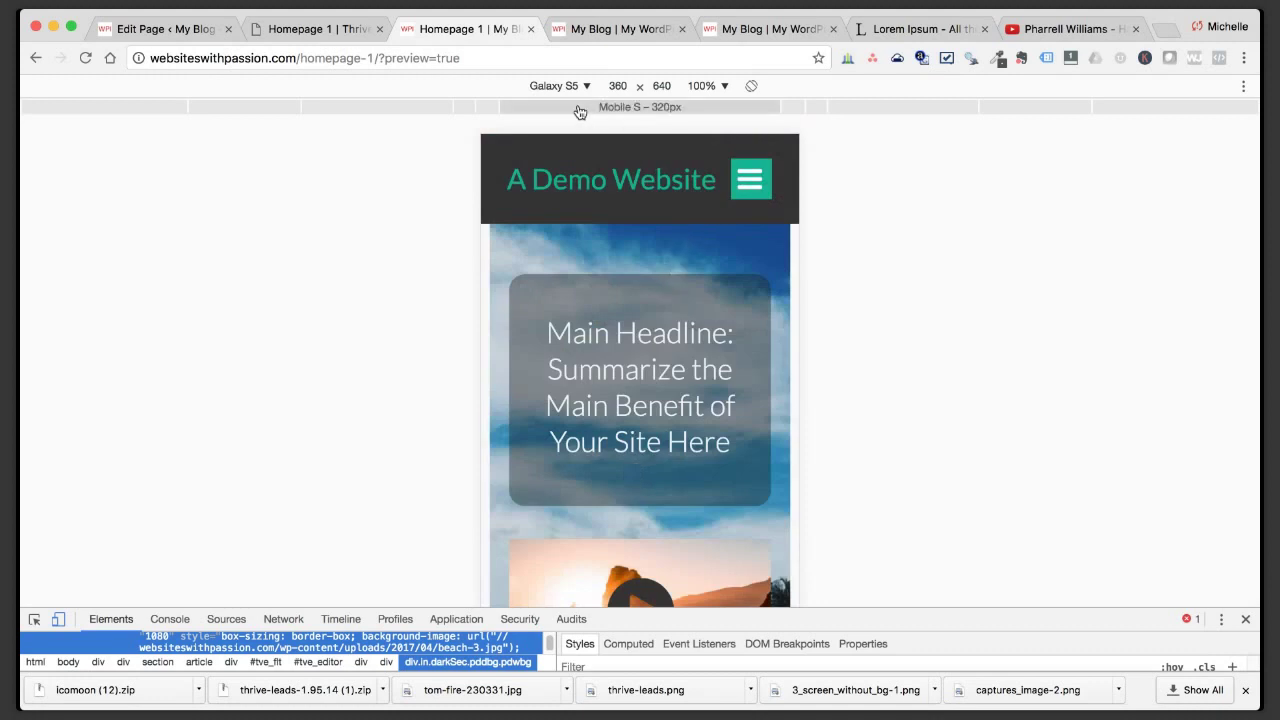
# Rotate the simulated Galaxy S5 to landscape and review the homepage's hero and sign-up sections.
pyautogui.click(751, 86)
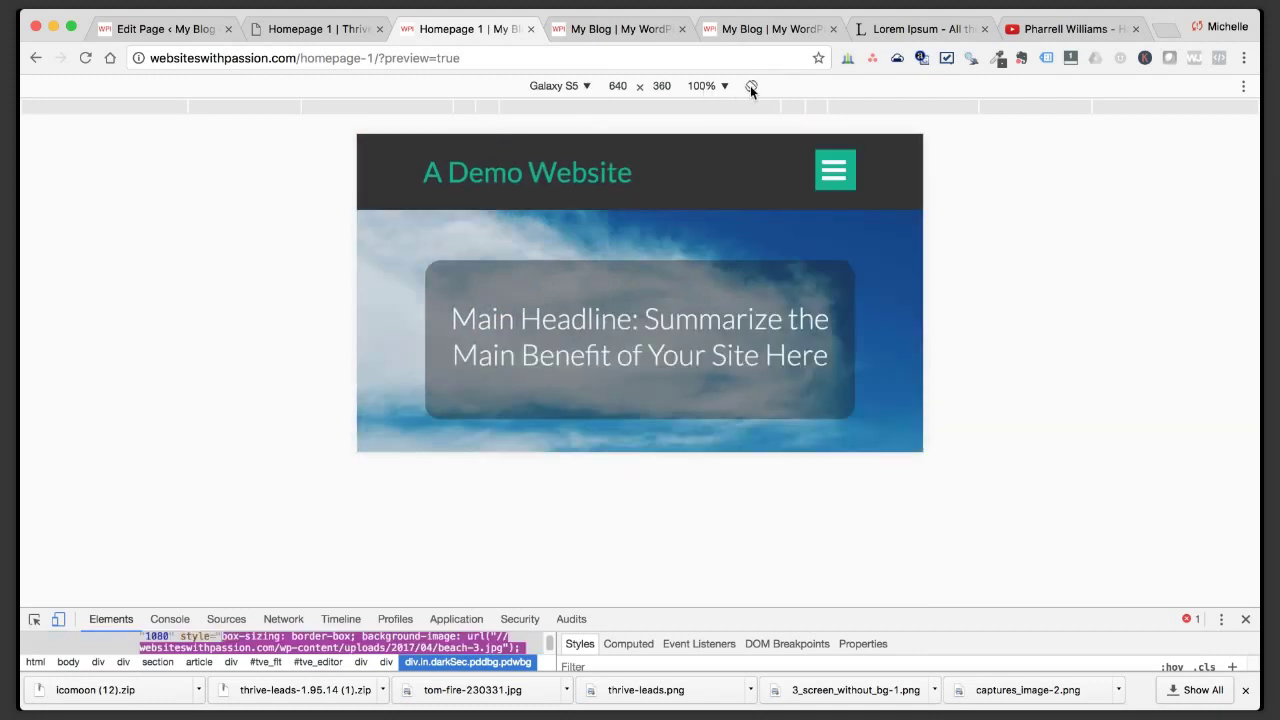
pyautogui.scroll(-4, 691, 223)
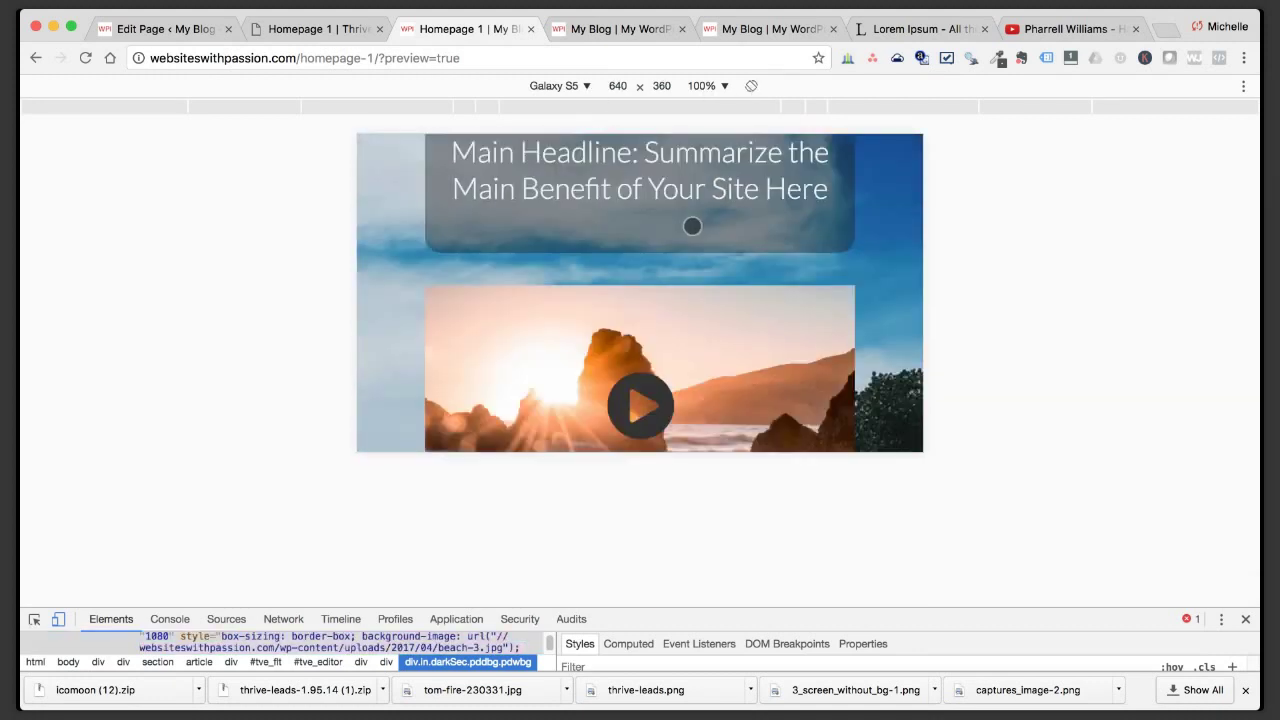
pyautogui.scroll(4, 680, 243)
pyautogui.scroll(-5, 663, 289)
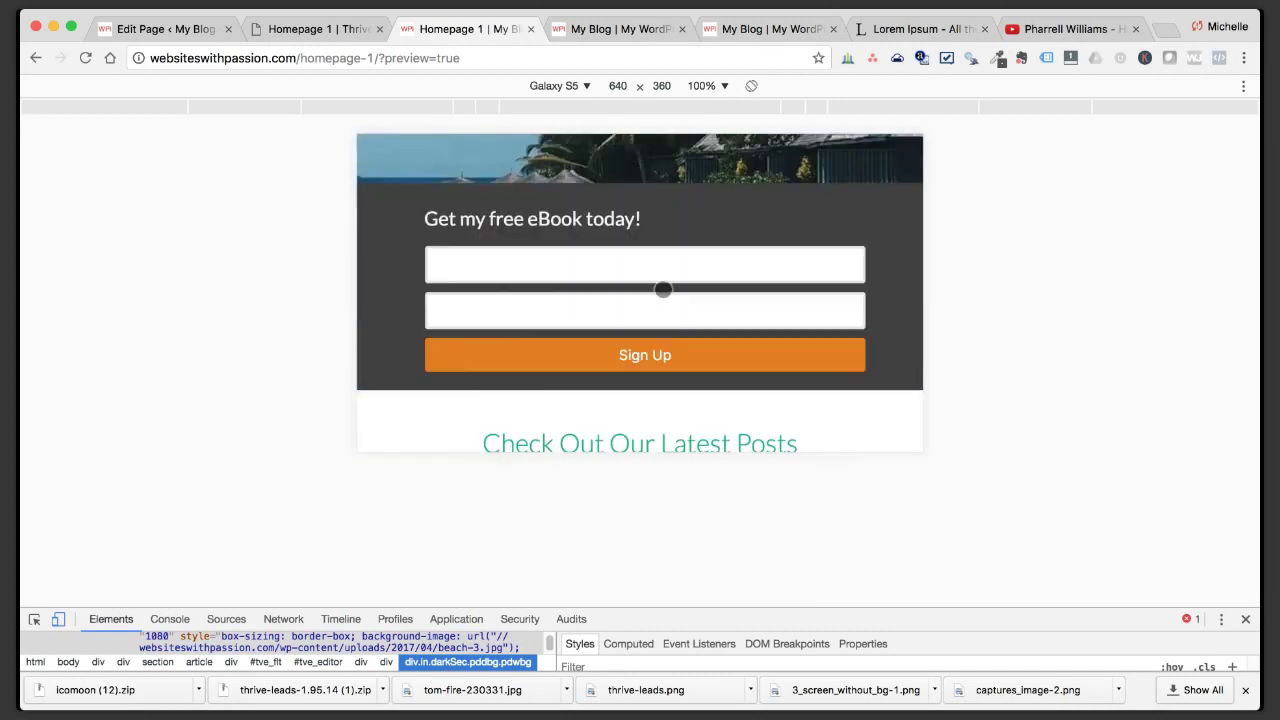
pyautogui.scroll(5, 663, 289)
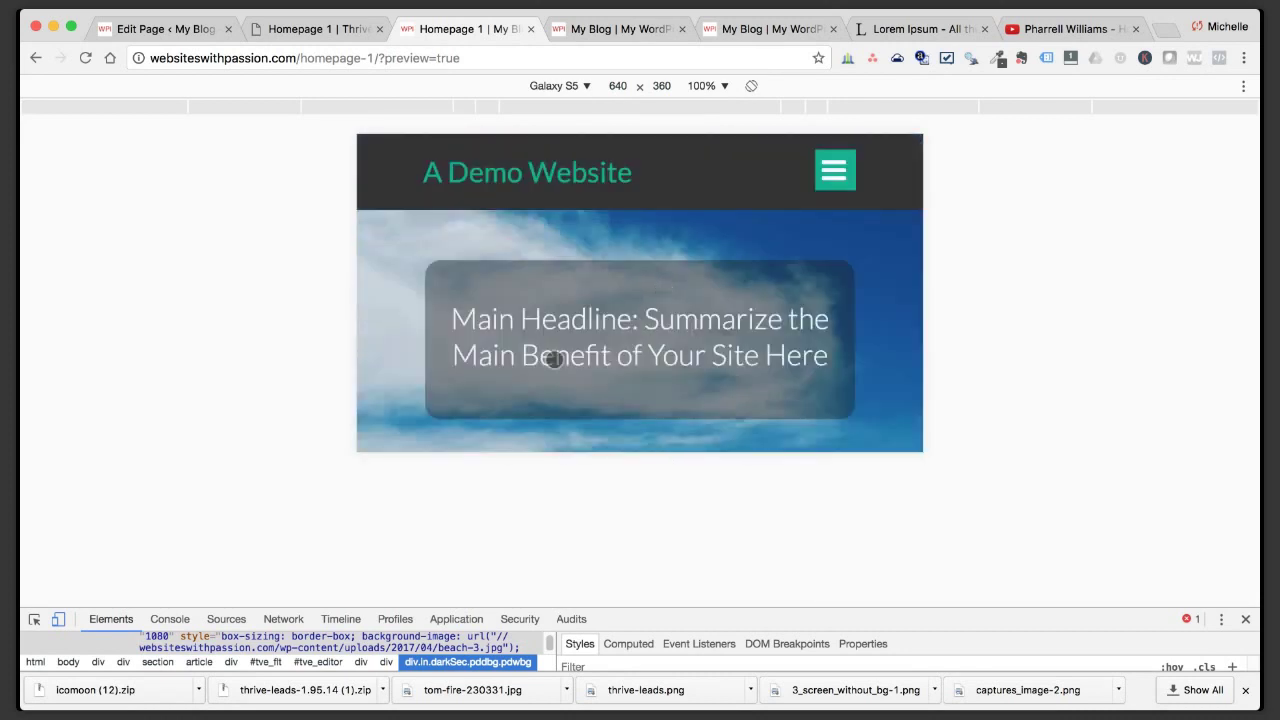
# Review the homepage's Galaxy S5 preview from the main headline down to the eBook sign-up form.
pyautogui.scroll(-3, 463, 294)
pyautogui.scroll(-8, 538, 344)
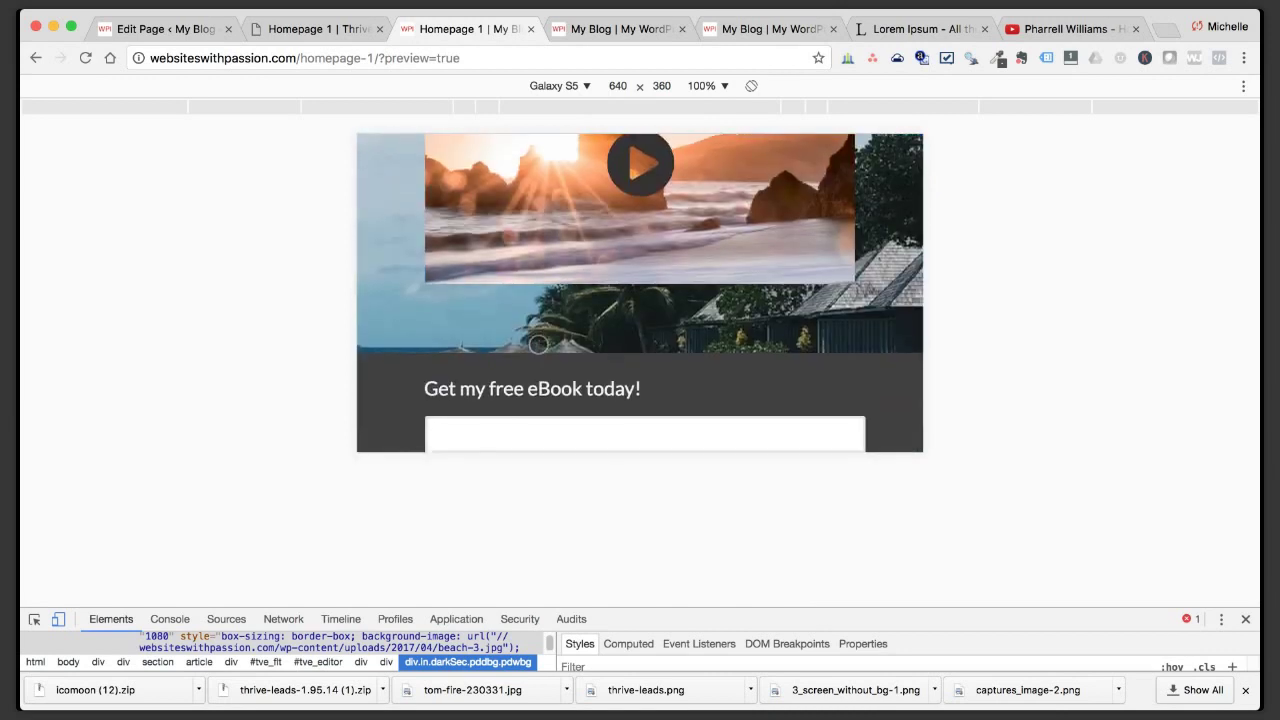
pyautogui.scroll(10, 538, 344)
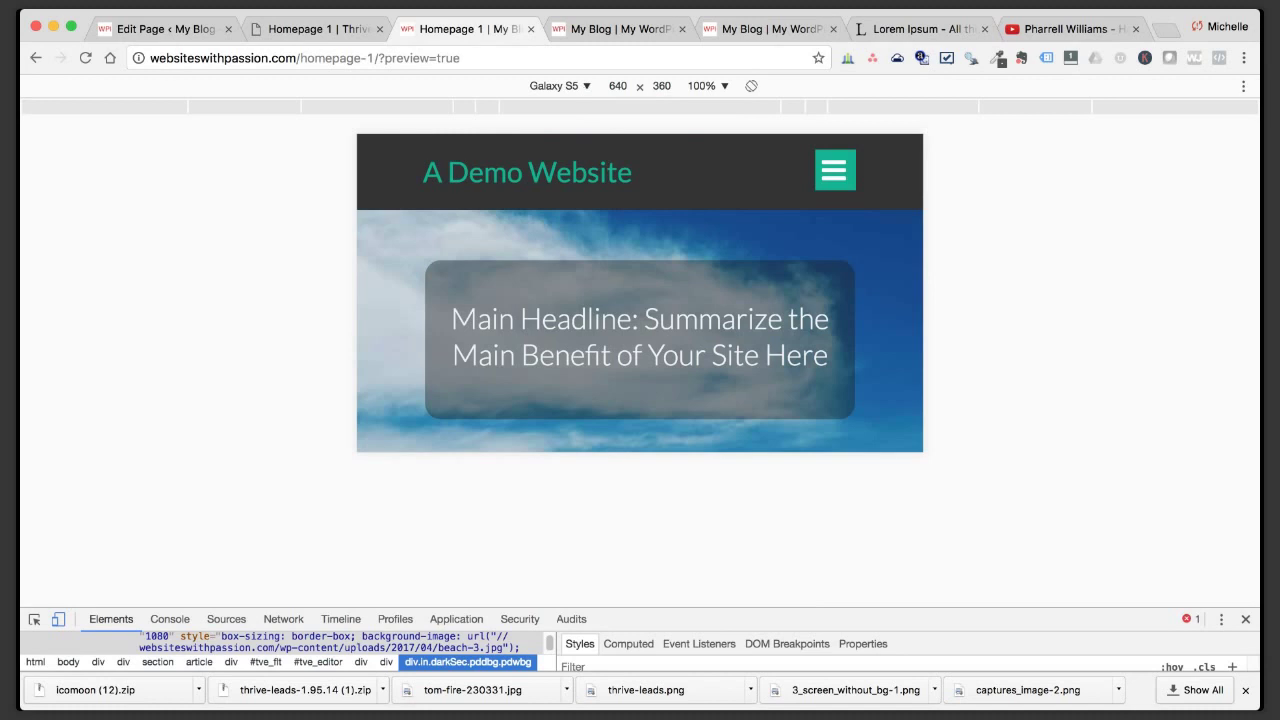
# Preview the homepage at iPad size with 100% zoom, and close the developer tools.
pyautogui.click(551, 238)
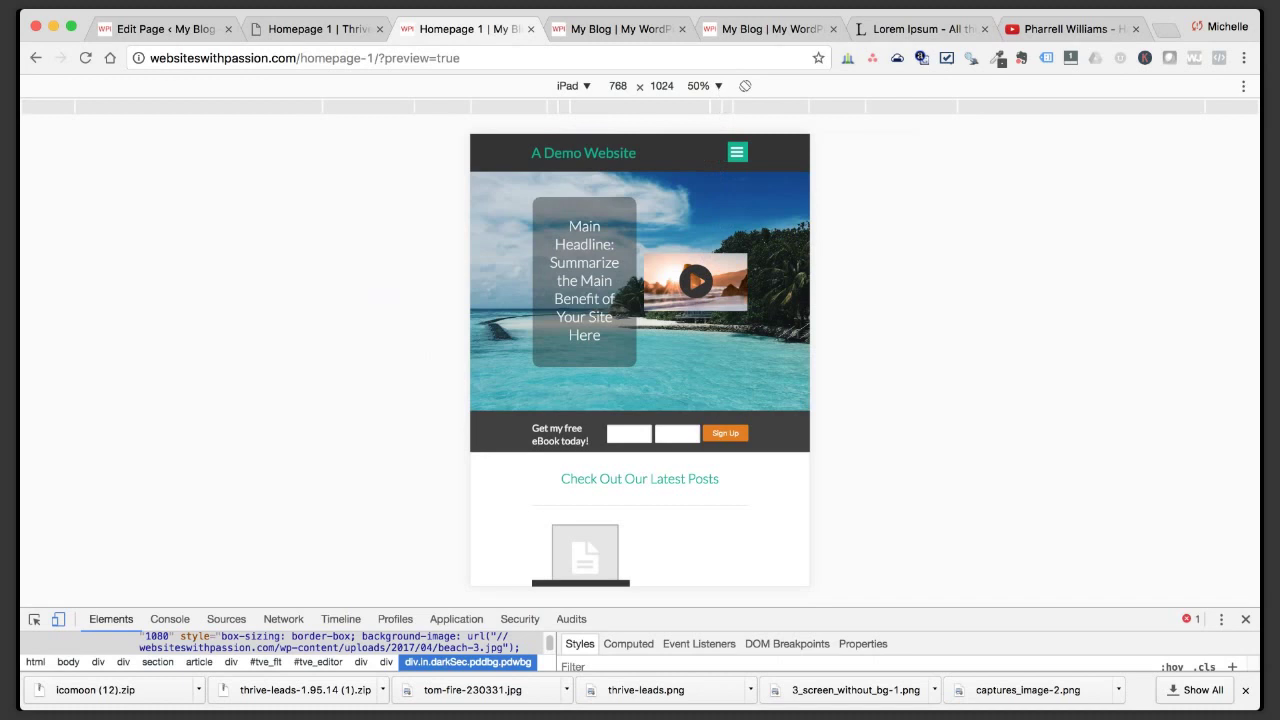
pyautogui.click(726, 177)
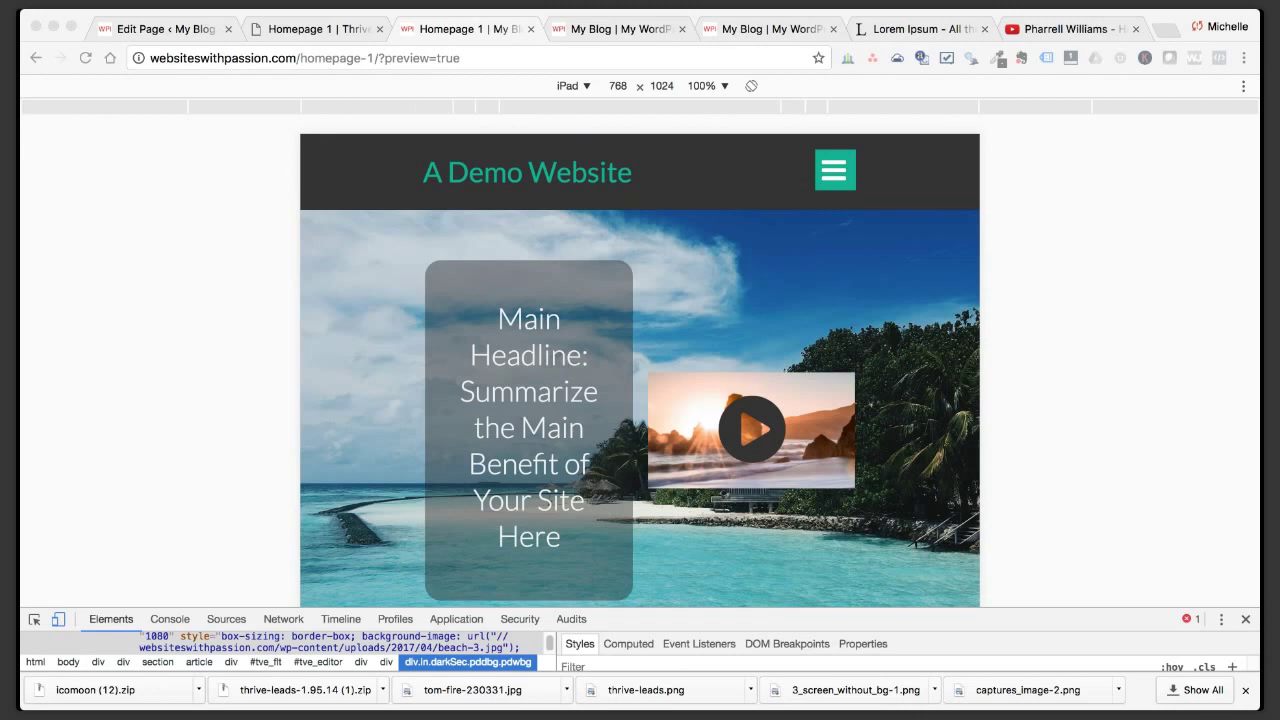
pyautogui.click(687, 501)
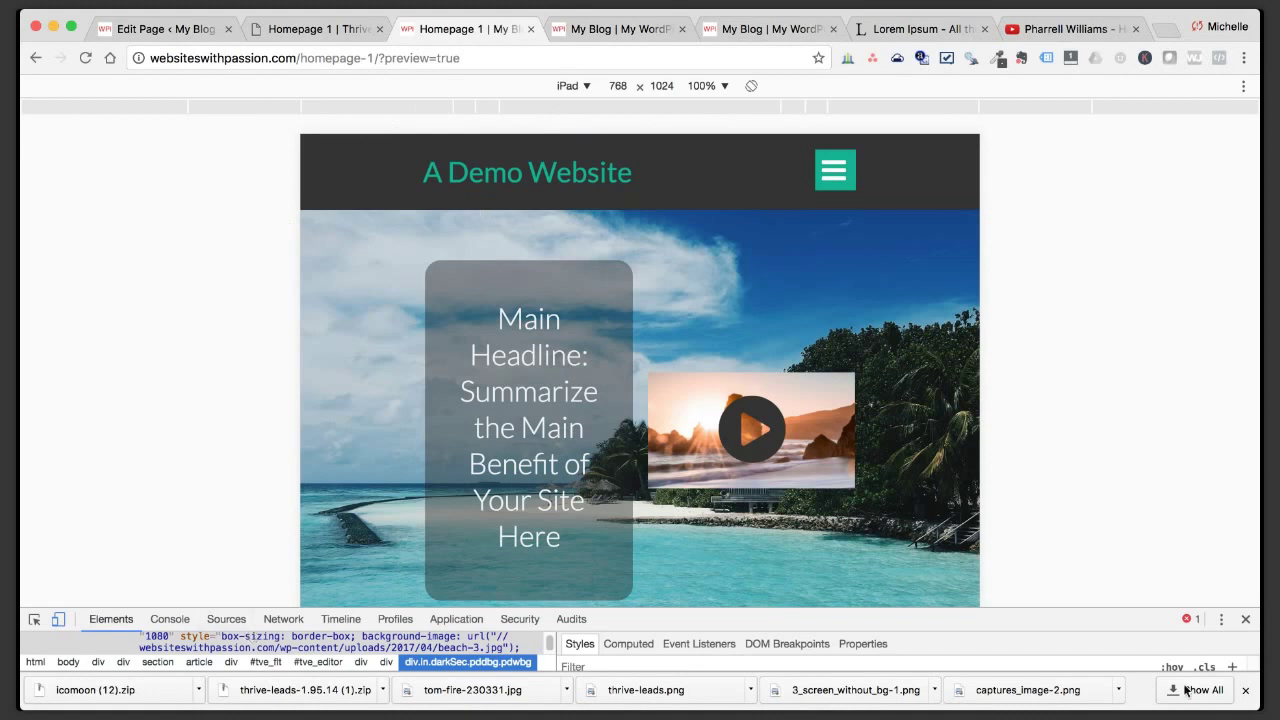
pyautogui.click(1246, 620)
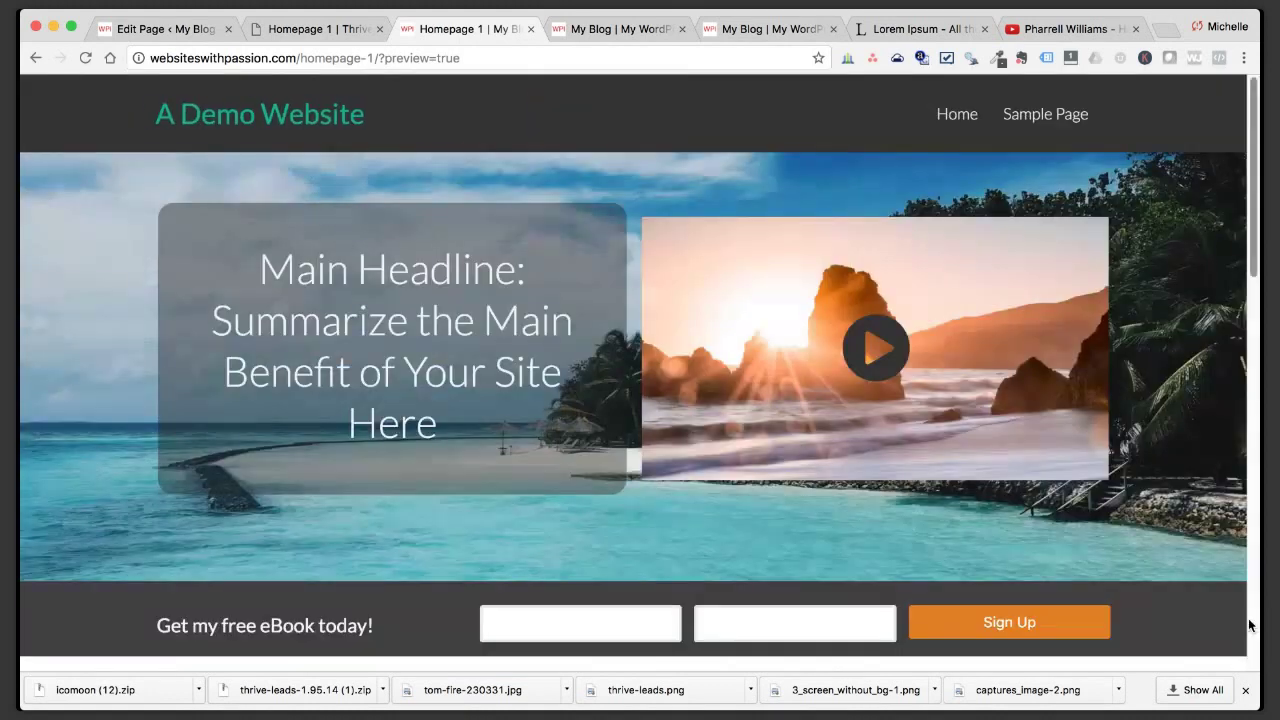
# In the homepage editor, delete the post grid and the divider element beneath it in the "Check Out Our Latest Posts" section.
pyautogui.click(301, 26)
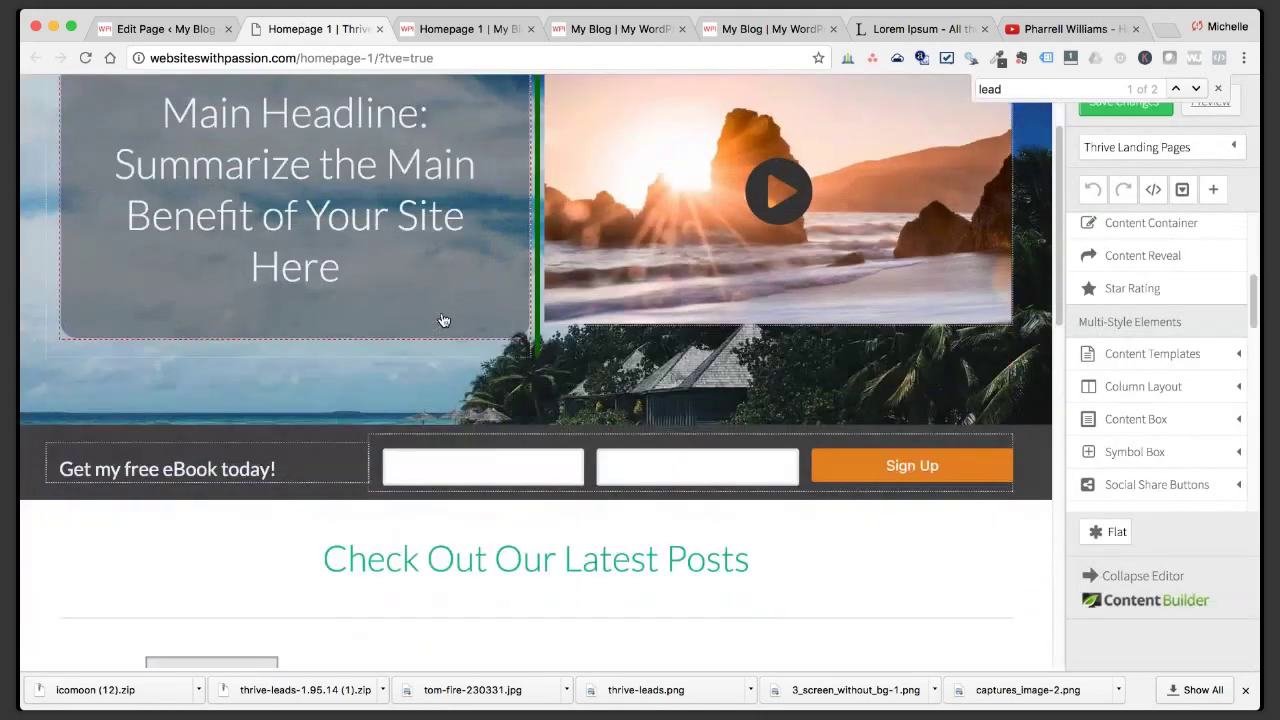
pyautogui.scroll(-2, 245, 535)
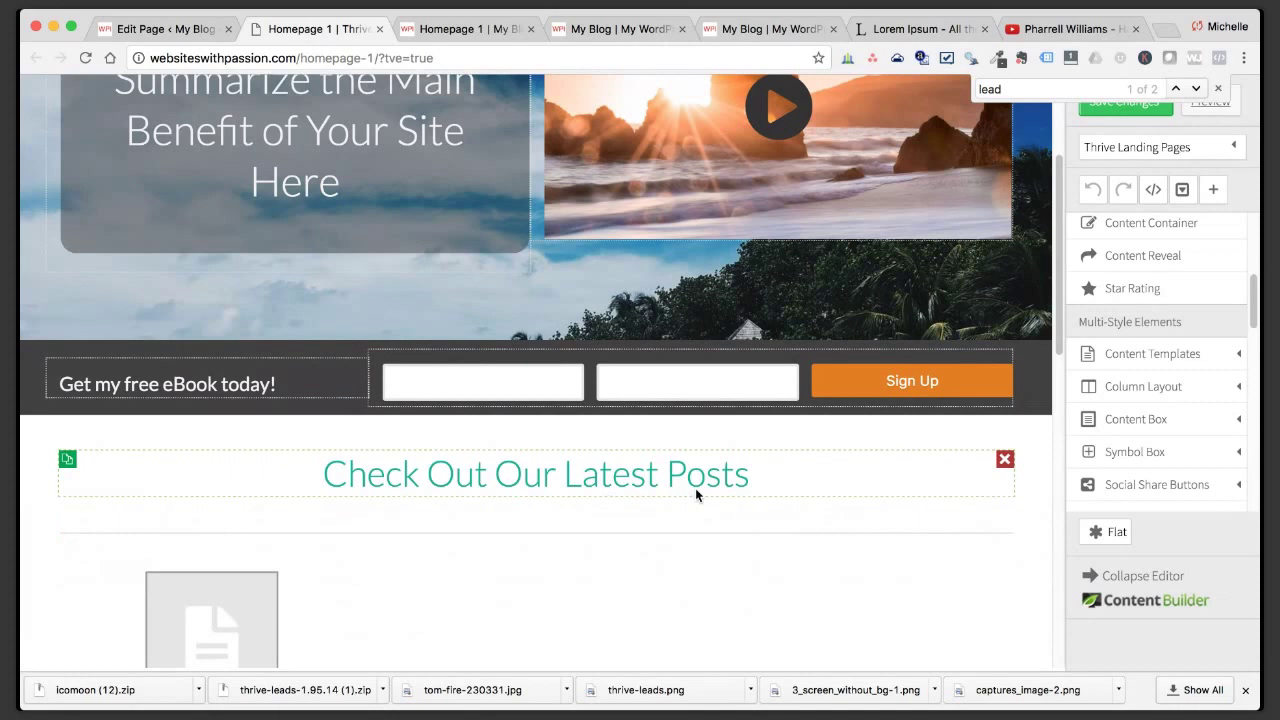
pyautogui.click(1005, 580)
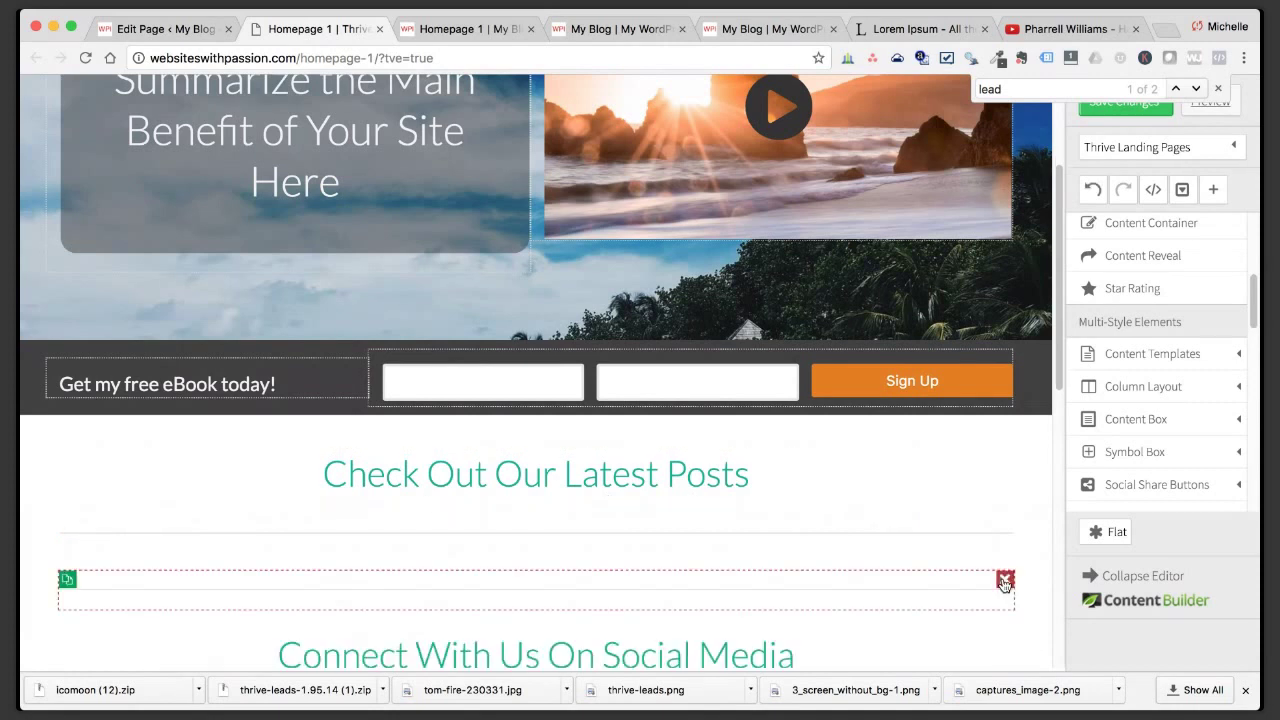
pyautogui.click(1005, 582)
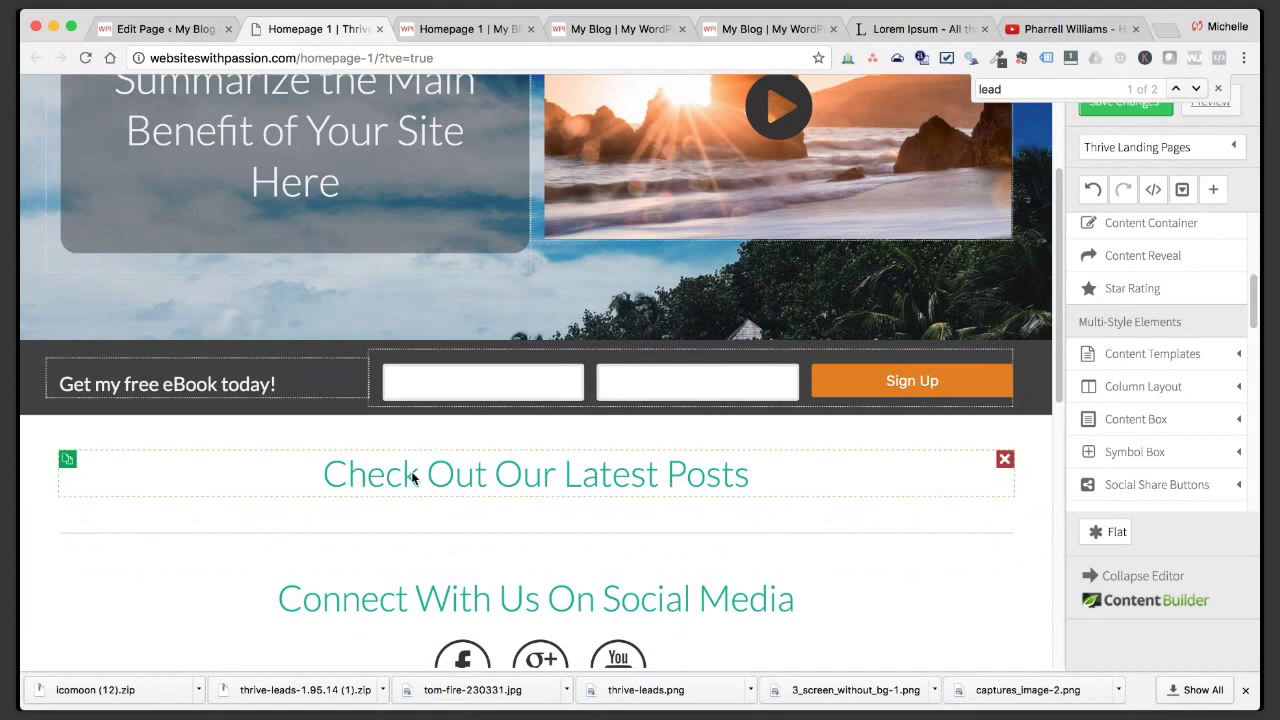
# Insert a layout of three 1/3 columns below the sign-up bar and delete the "Check Out Our Latest Posts" heading.
pyautogui.scroll(-1, 412, 478)
pyautogui.click(1160, 402)
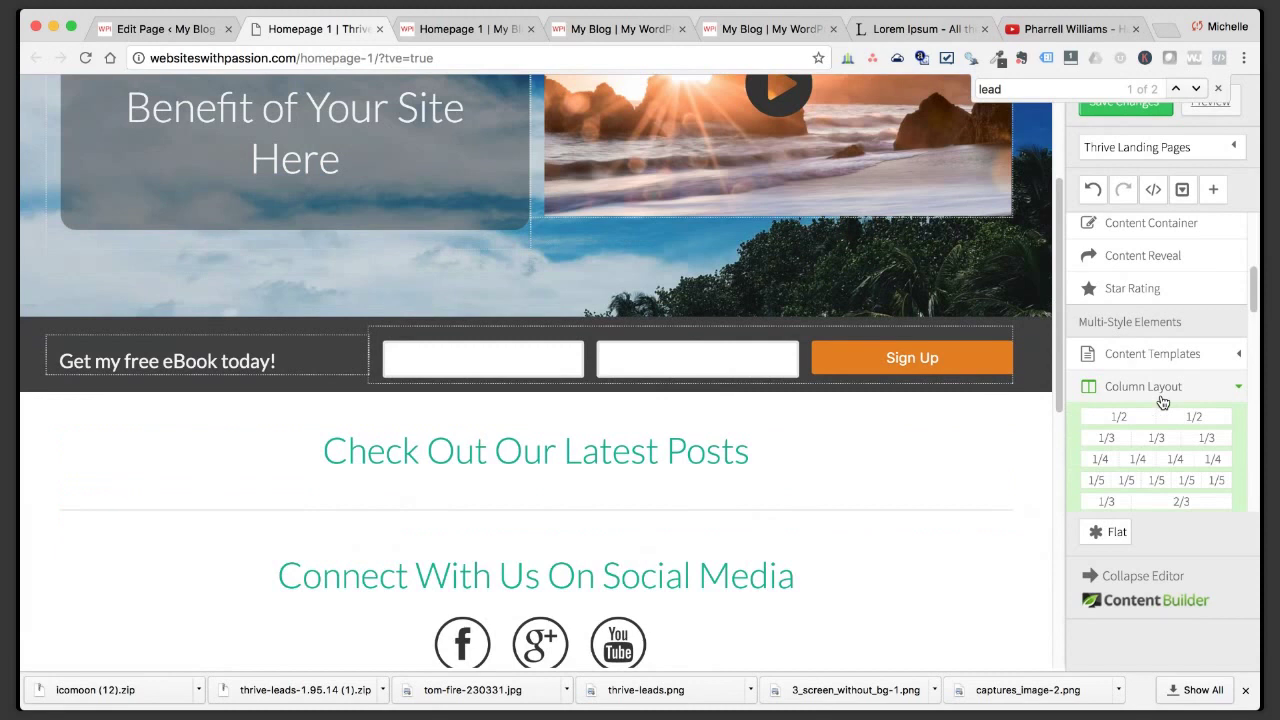
pyautogui.moveTo(1160, 440); pyautogui.dragTo(754, 405)
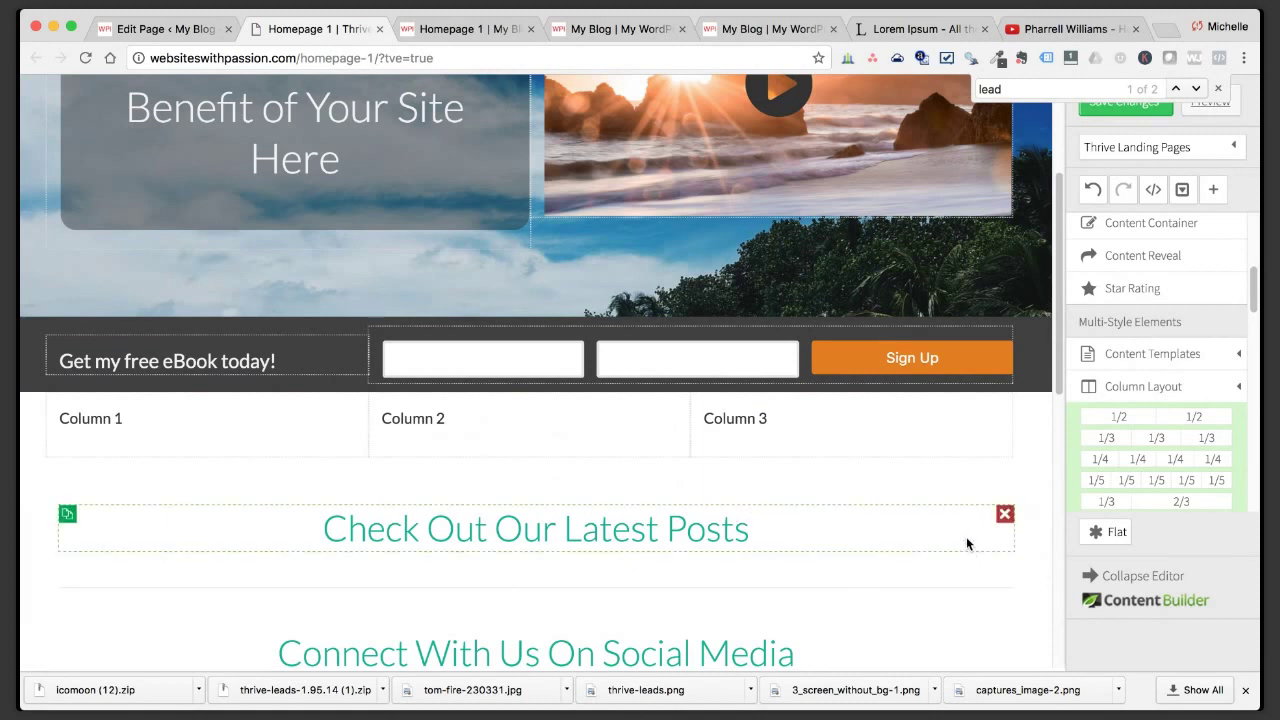
pyautogui.click(1005, 516)
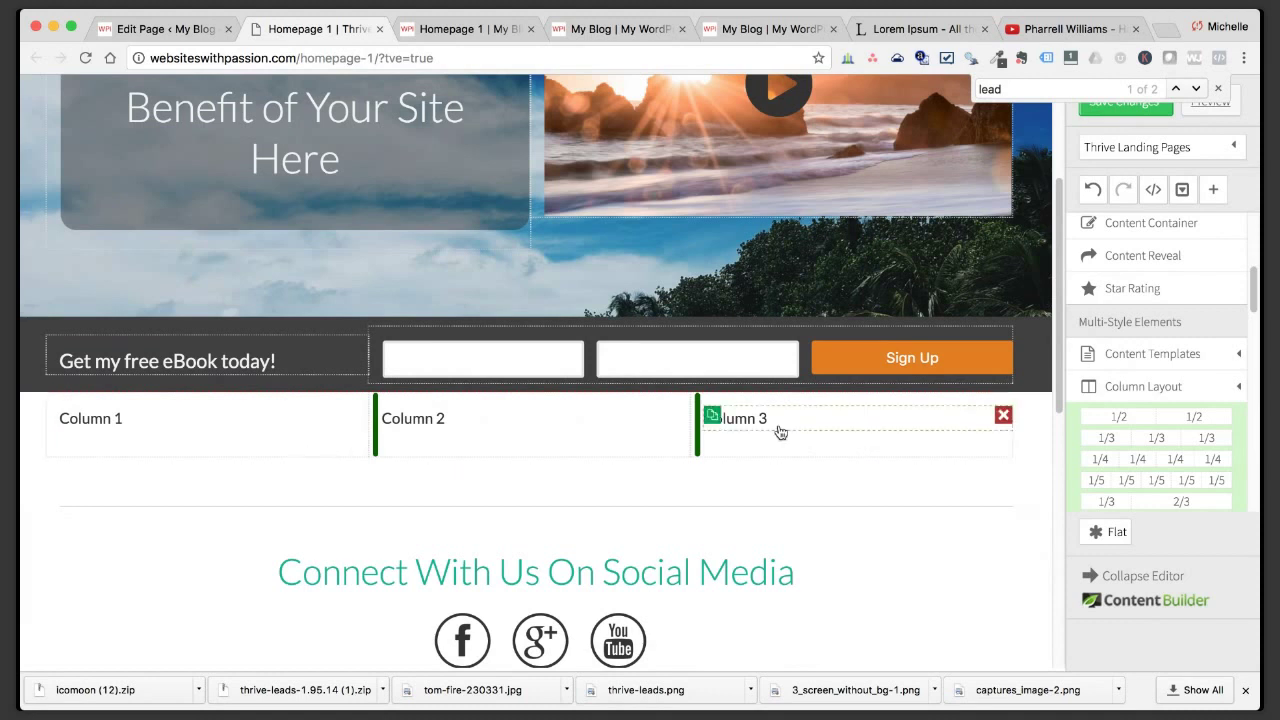
# Look through the available simple and multi-style content elements.
pyautogui.scroll(5, 1146, 403)
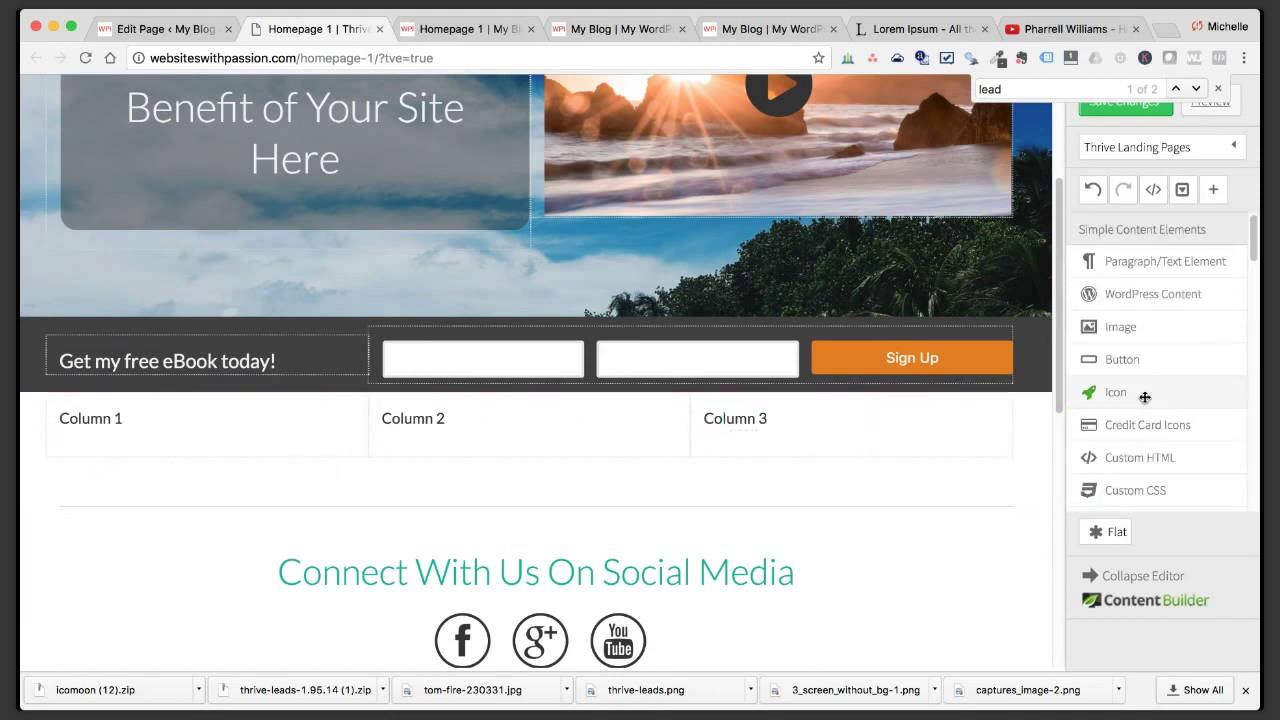
pyautogui.scroll(-3, 1168, 396)
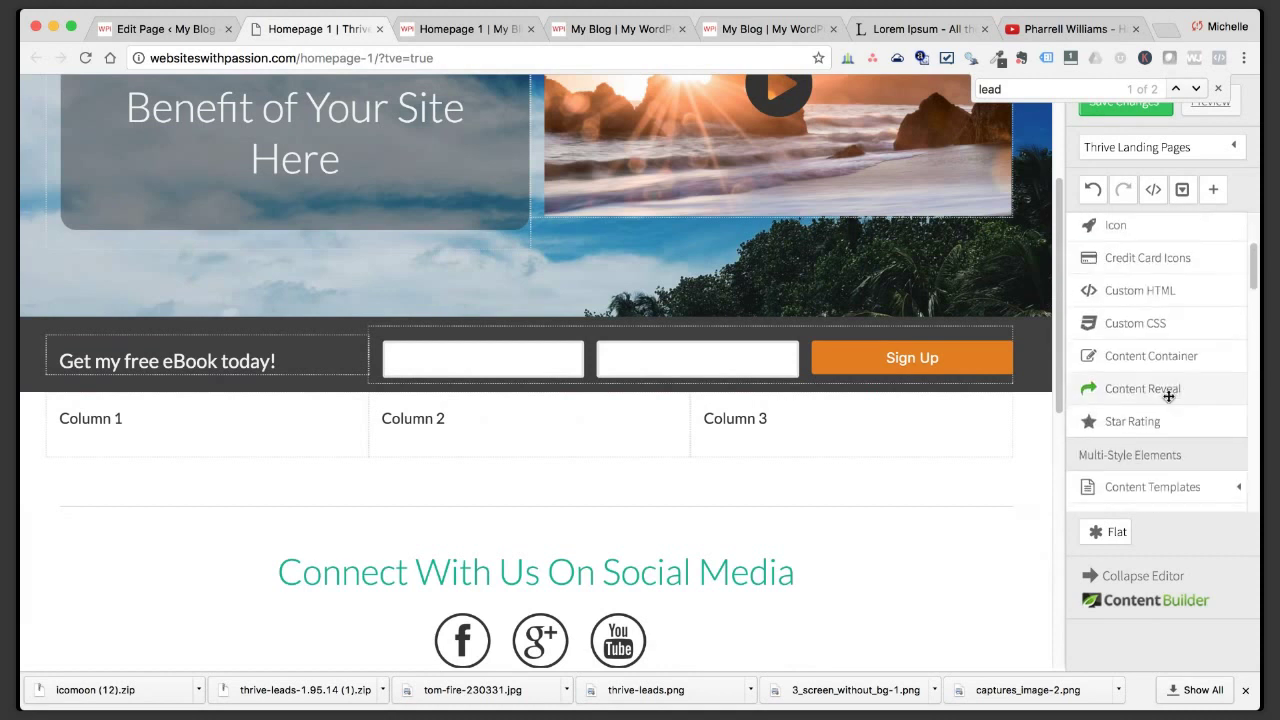
pyautogui.scroll(-1, 1168, 396)
pyautogui.scroll(-3, 1170, 396)
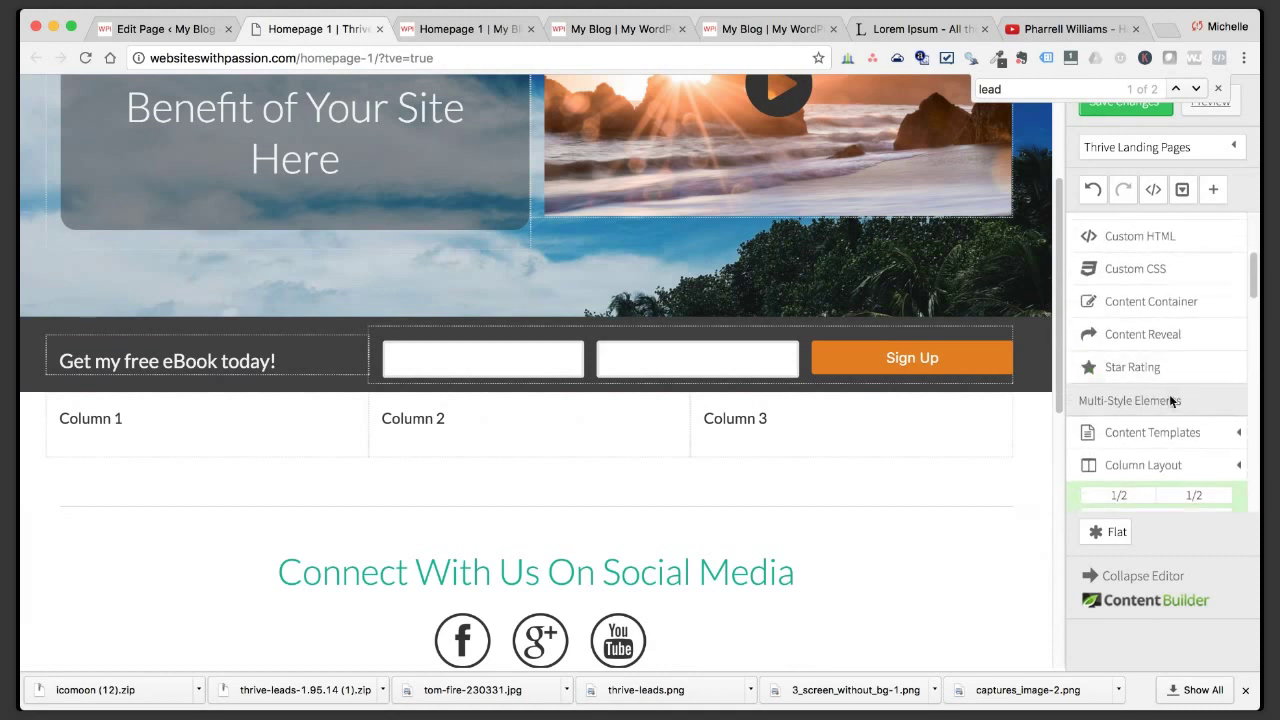
pyautogui.scroll(3, 1170, 396)
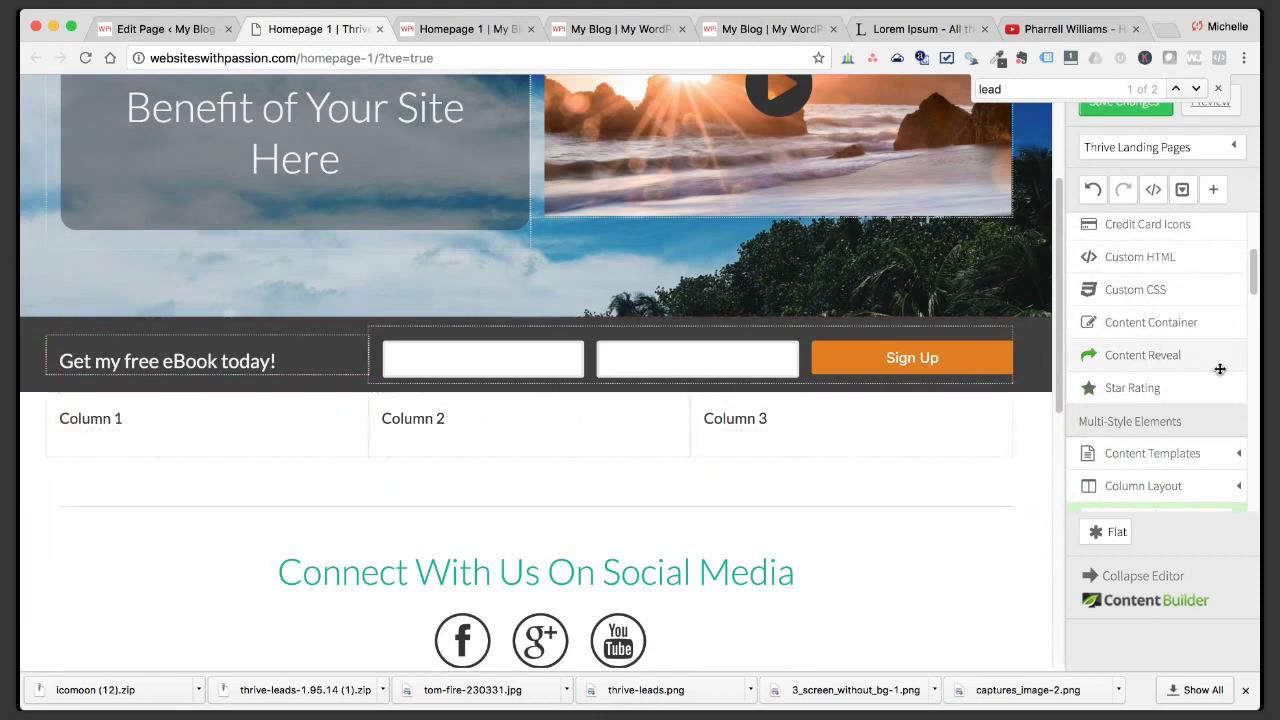
pyautogui.scroll(2, 1220, 371)
pyautogui.scroll(3, 1220, 370)
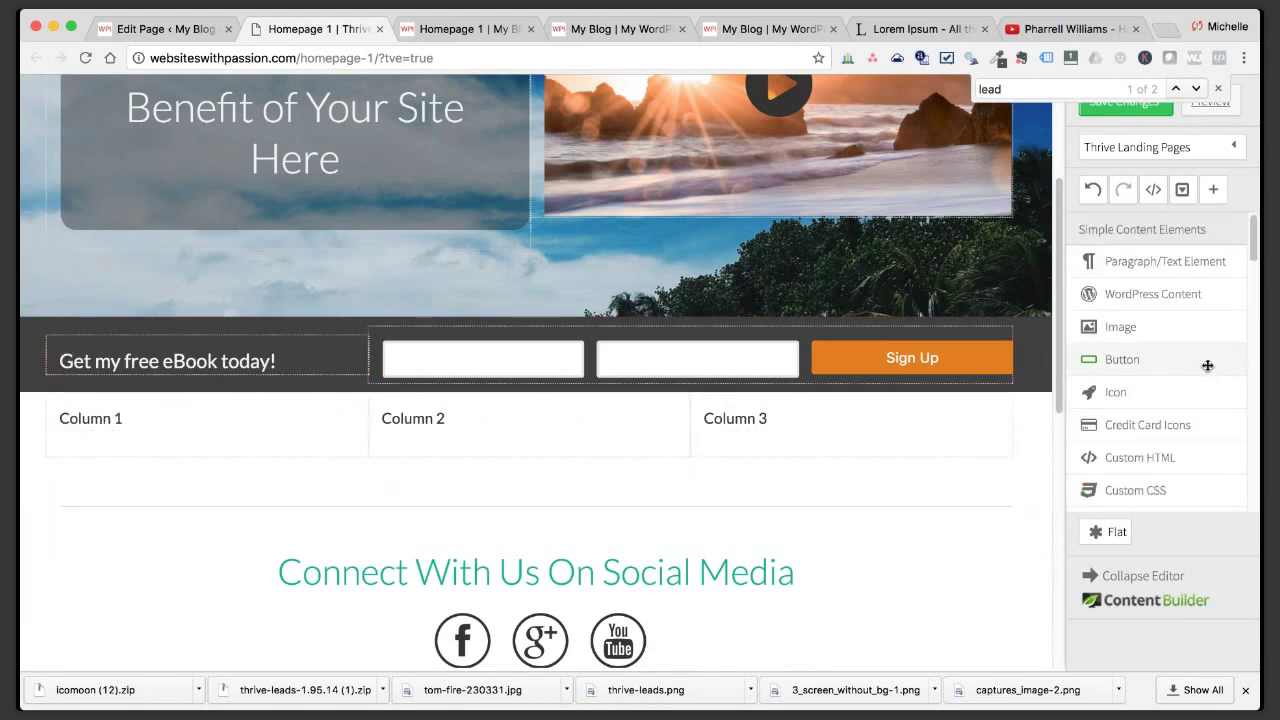
pyautogui.scroll(-5, 1201, 366)
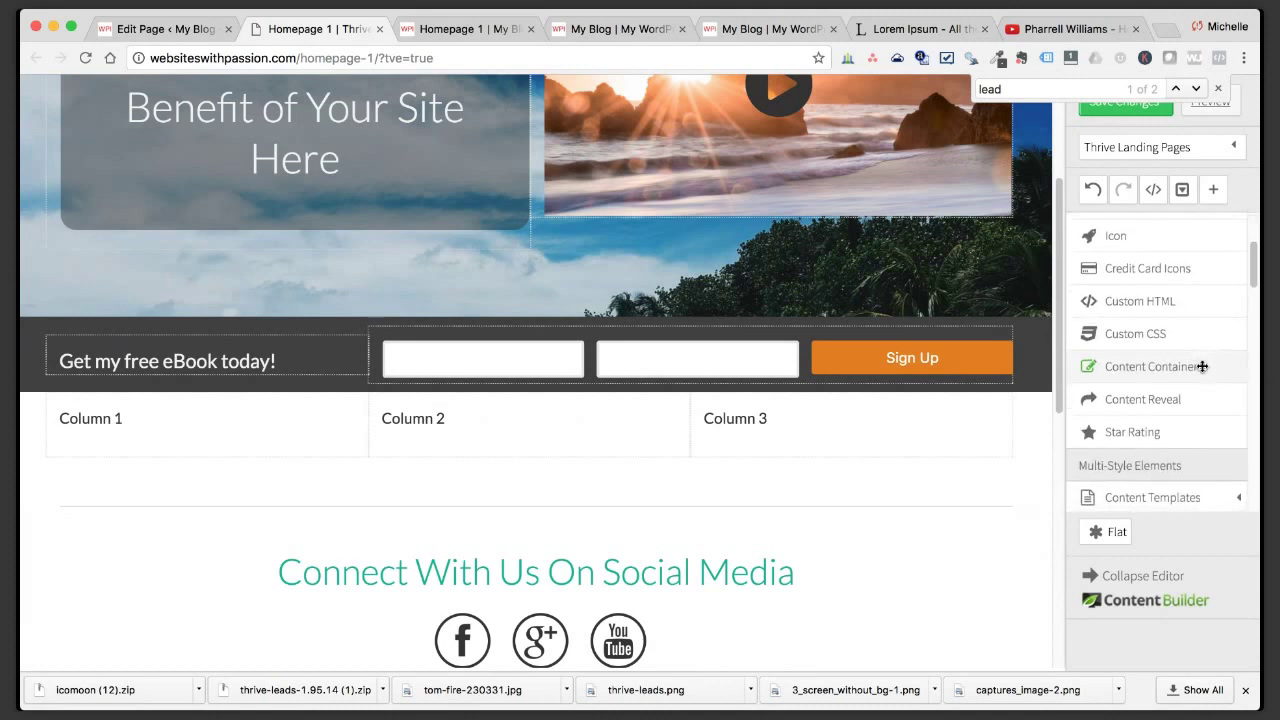
# Place Style 4 and Style 5 content boxes without headline in Column 1, and delete the lower one.
pyautogui.scroll(-6, 1202, 366)
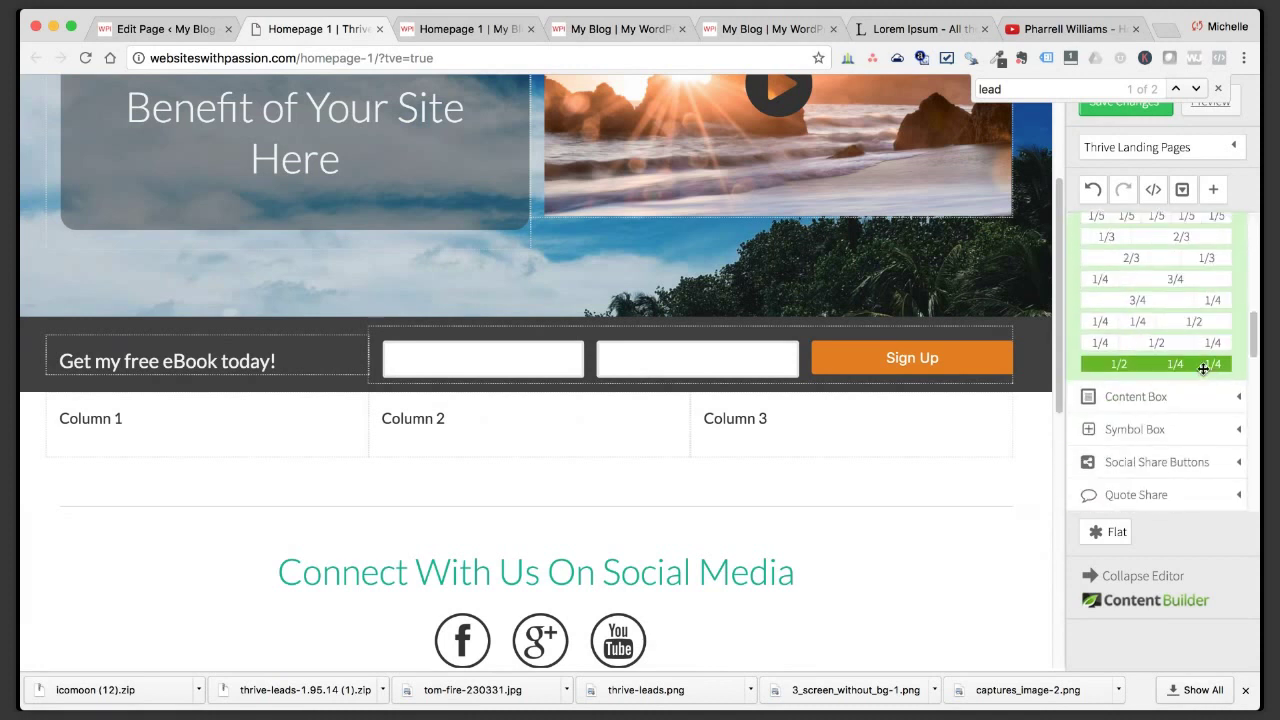
pyautogui.click(1222, 402)
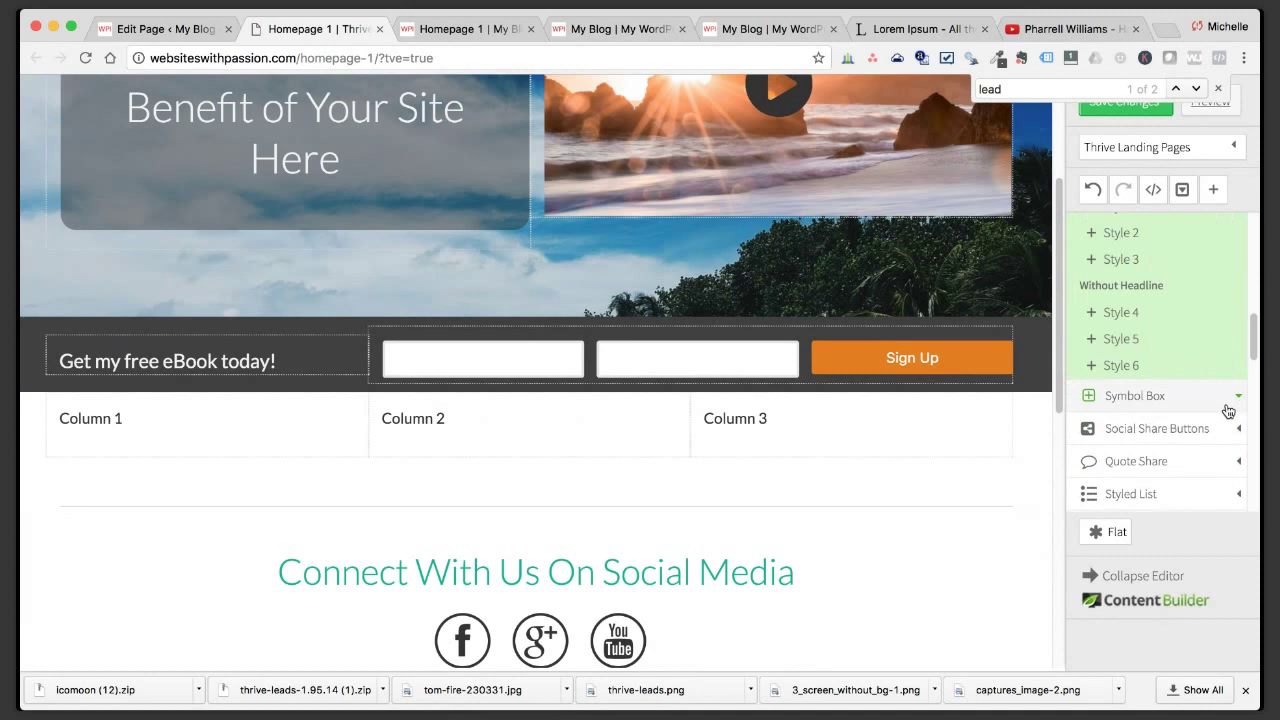
pyautogui.scroll(2, 1190, 372)
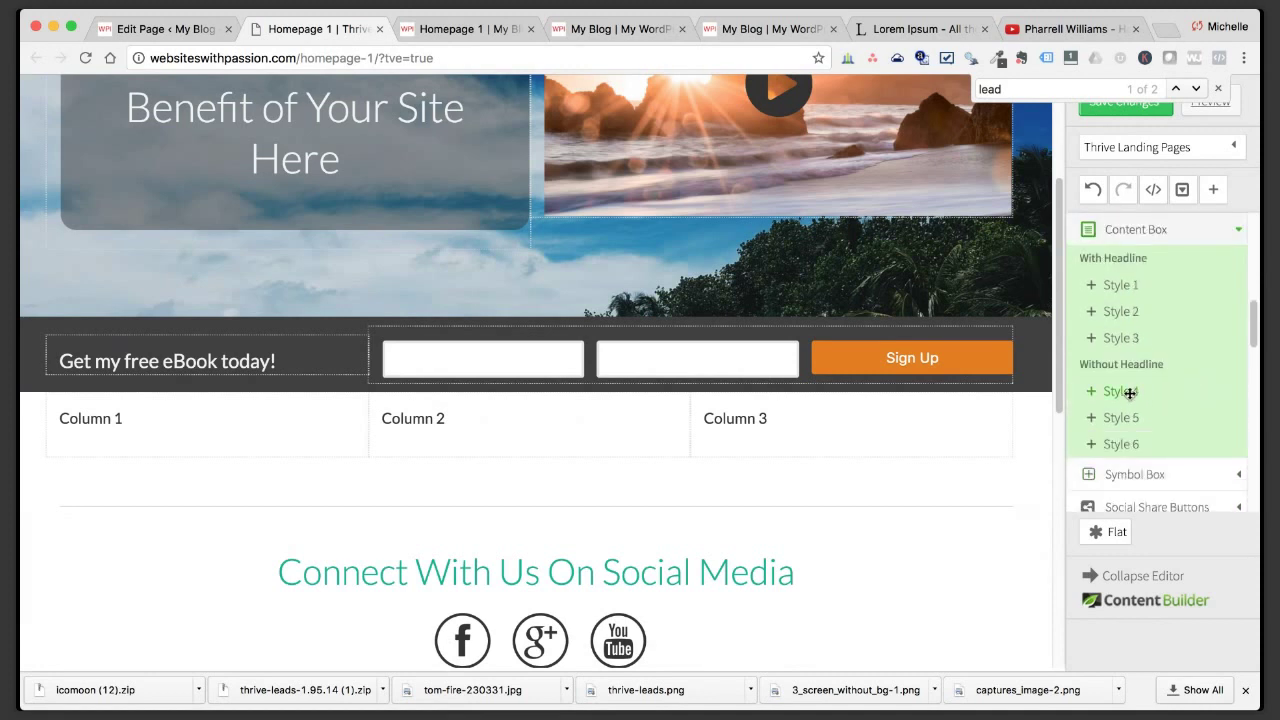
pyautogui.moveTo(1129, 397); pyautogui.dragTo(237, 430)
pyautogui.moveTo(1131, 421); pyautogui.dragTo(186, 463)
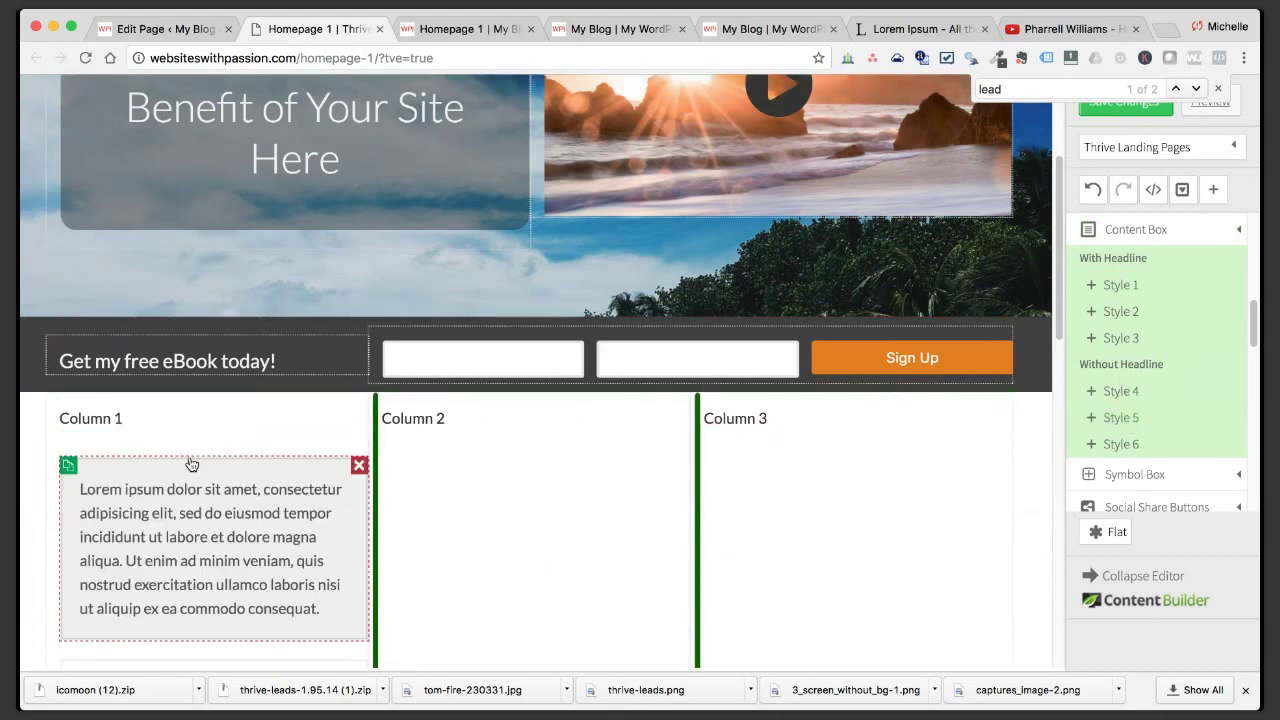
pyautogui.scroll(-3, 191, 463)
pyautogui.click(358, 507)
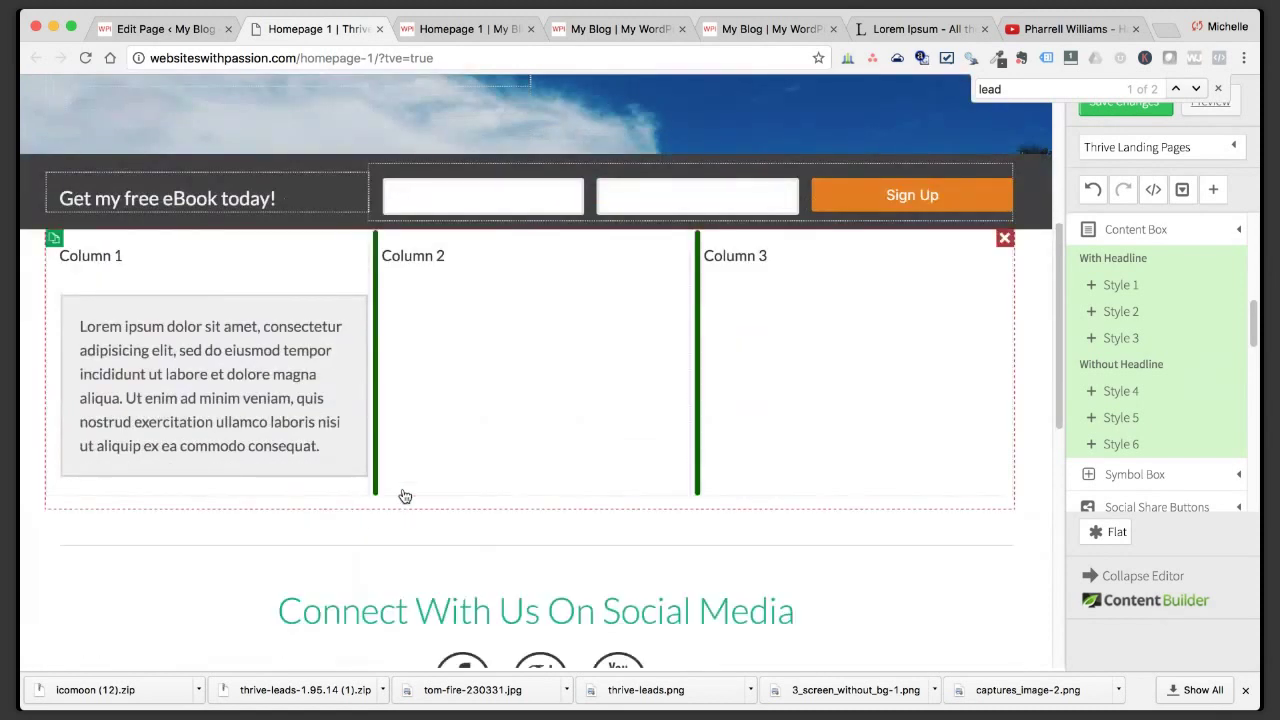
# Add an icon above the text inside Column 1's content box, using the double-gear symbol.
pyautogui.scroll(5, 1180, 350)
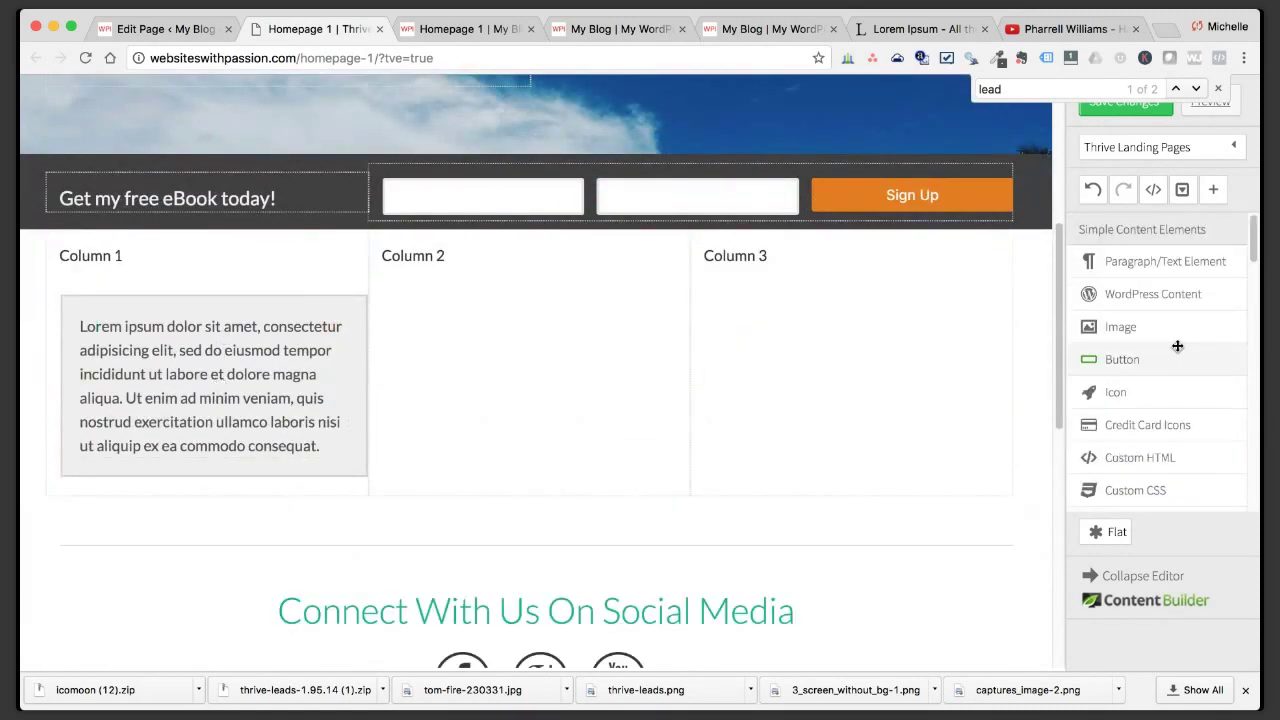
pyautogui.moveTo(1118, 393); pyautogui.dragTo(184, 322)
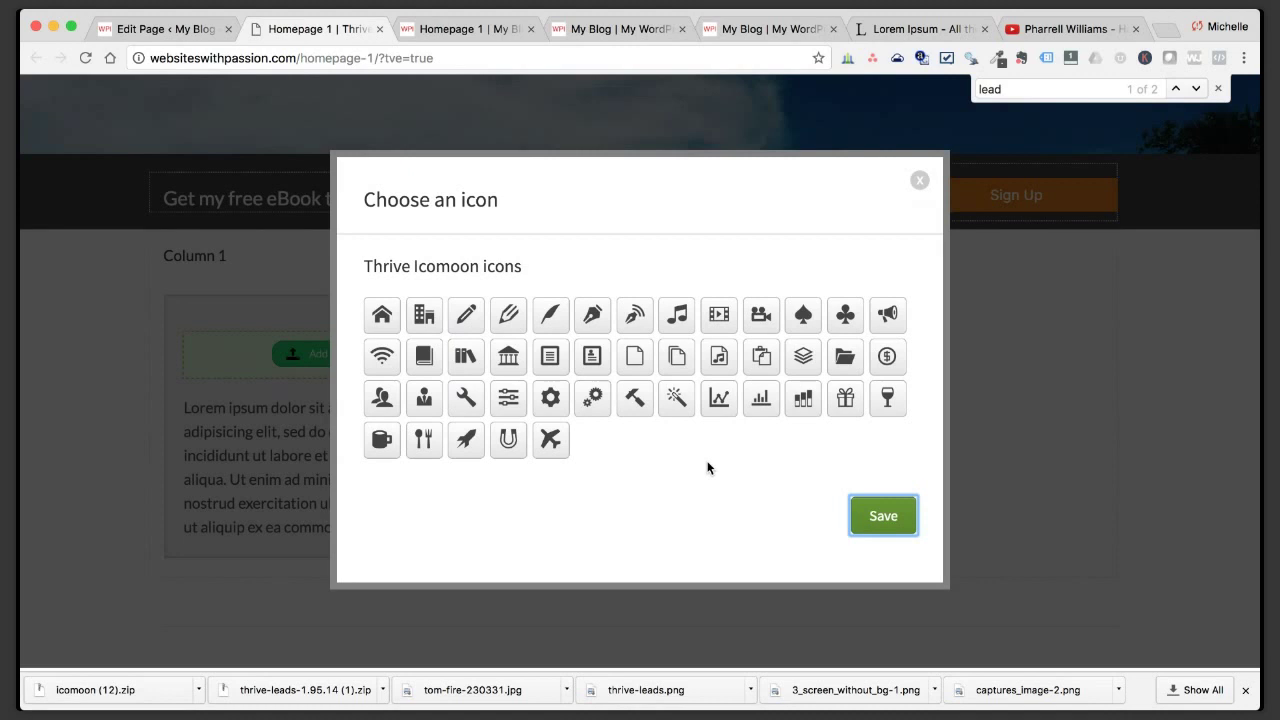
pyautogui.click(593, 400)
pyautogui.click(883, 516)
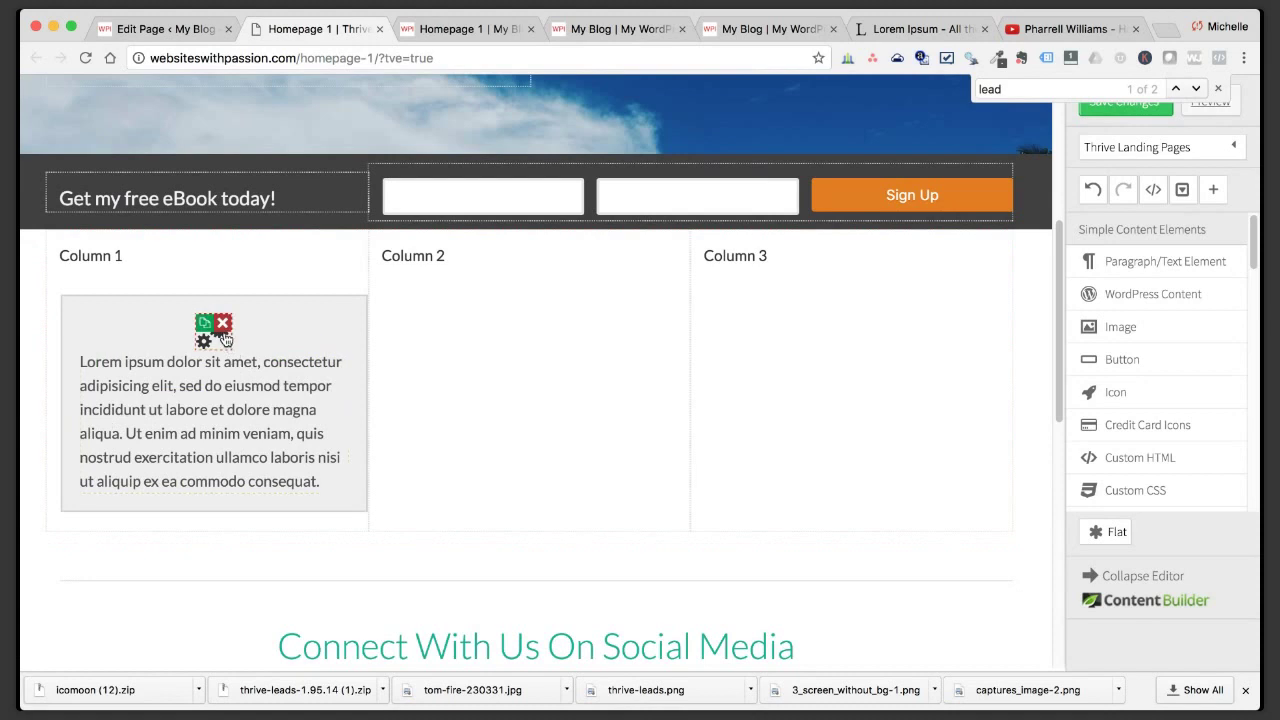
# Enlarge the gear icon and set its colour to the default blue.
pyautogui.click(225, 340)
pyautogui.moveTo(205, 252); pyautogui.dragTo(249, 252)
pyautogui.click(180, 226)
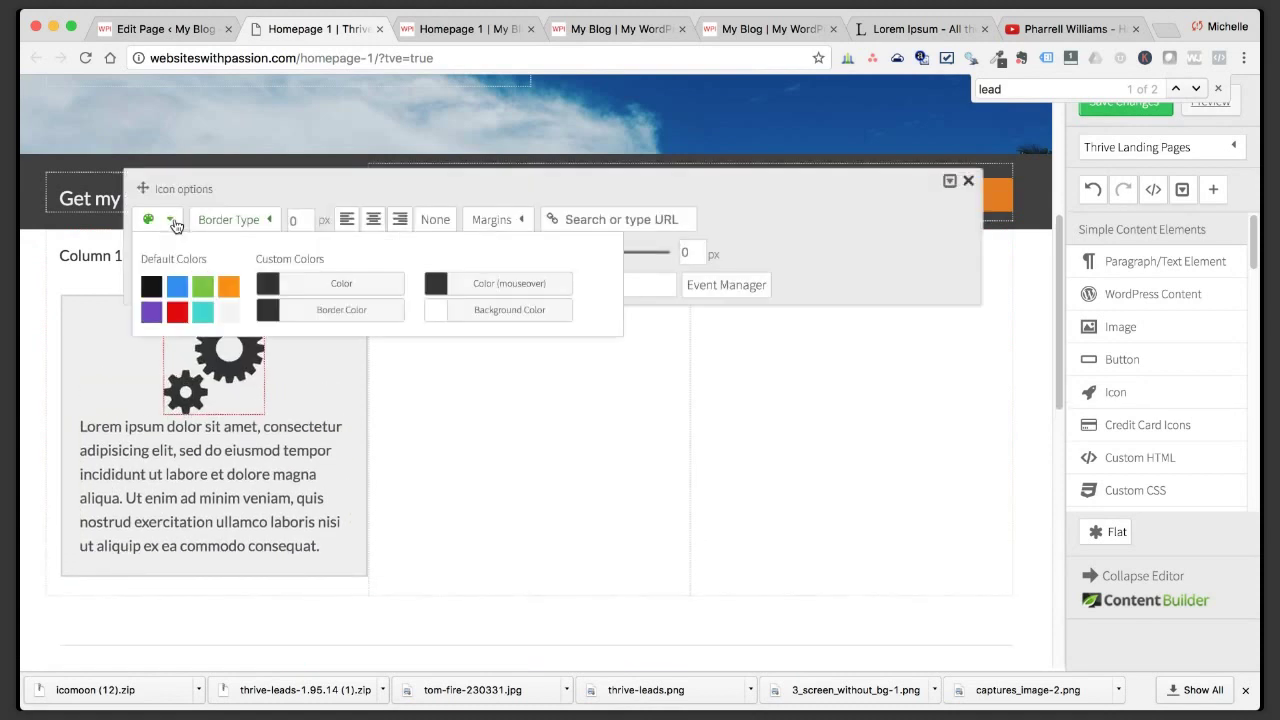
pyautogui.click(176, 286)
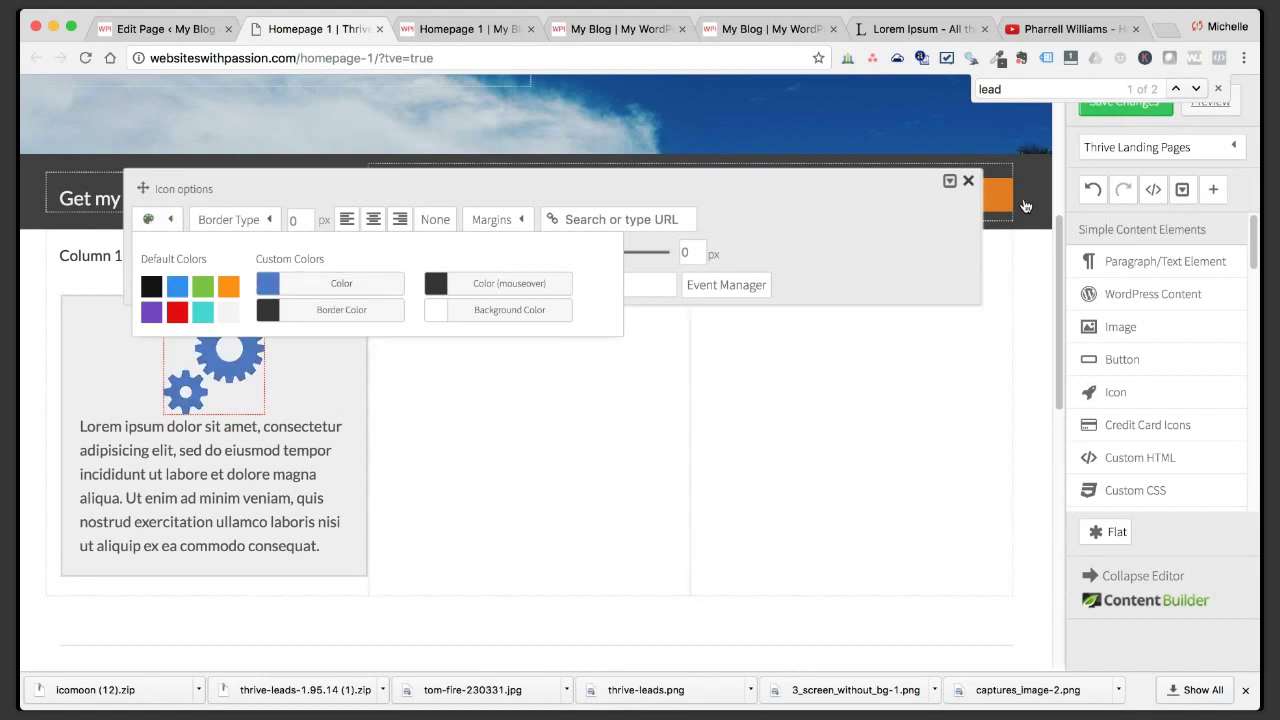
# Set the gear icon's mouseover colour to the orange-red favourite #f15a32 and close the icon options.
pyautogui.click(487, 287)
pyautogui.click(355, 158)
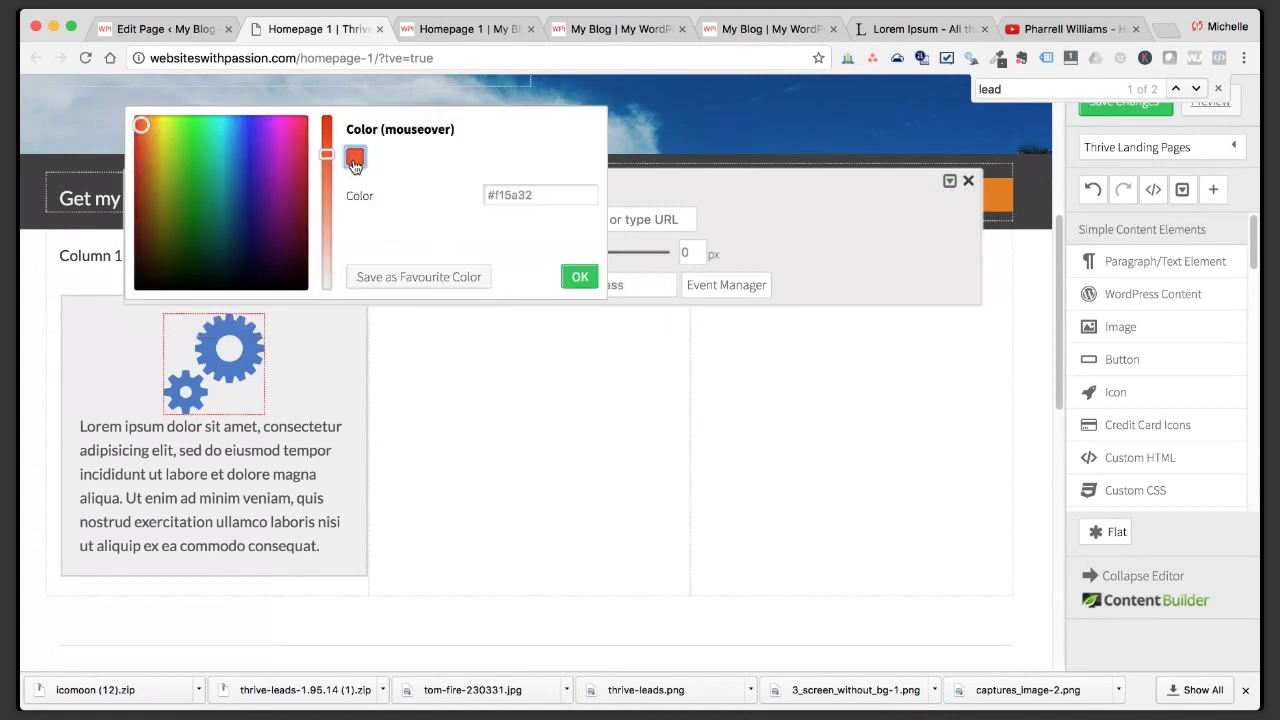
pyautogui.click(579, 278)
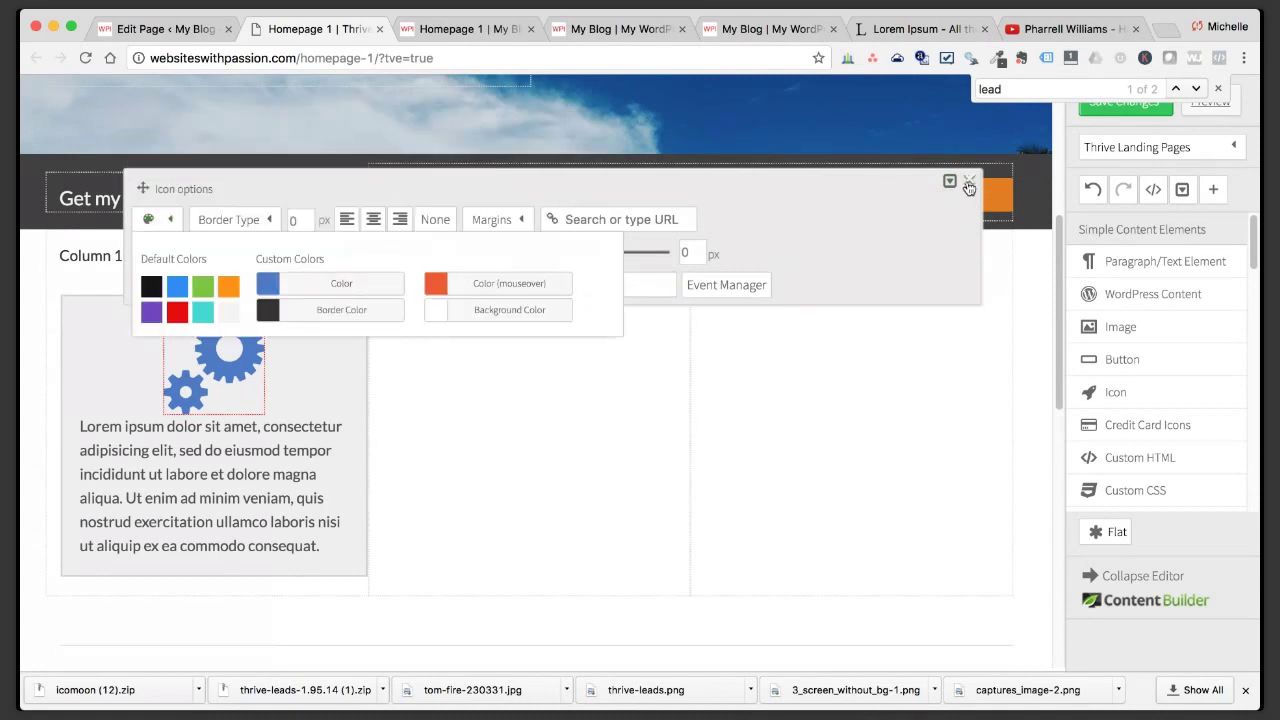
pyautogui.click(968, 186)
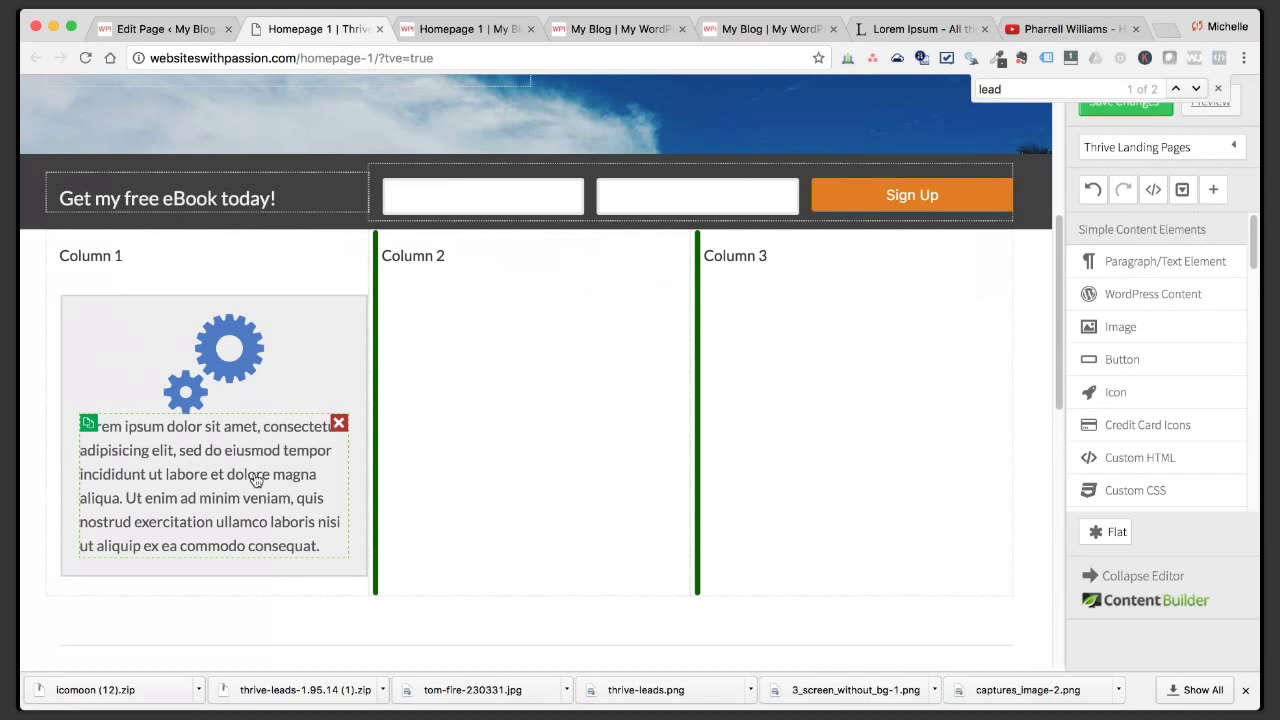
# Add a button below the text in Column 1's content box and give it the Style 2 look.
pyautogui.moveTo(1123, 363); pyautogui.dragTo(190, 567)
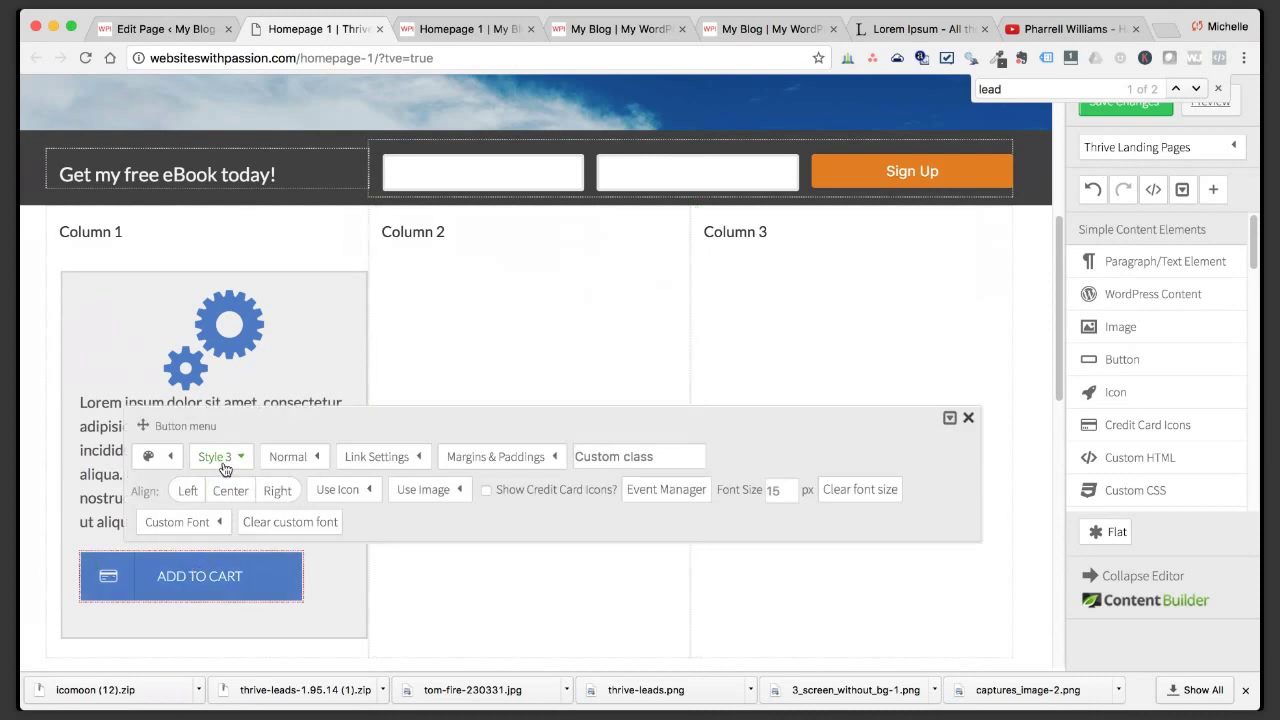
pyautogui.click(225, 460)
pyautogui.click(224, 492)
pyautogui.click(225, 460)
pyautogui.click(226, 520)
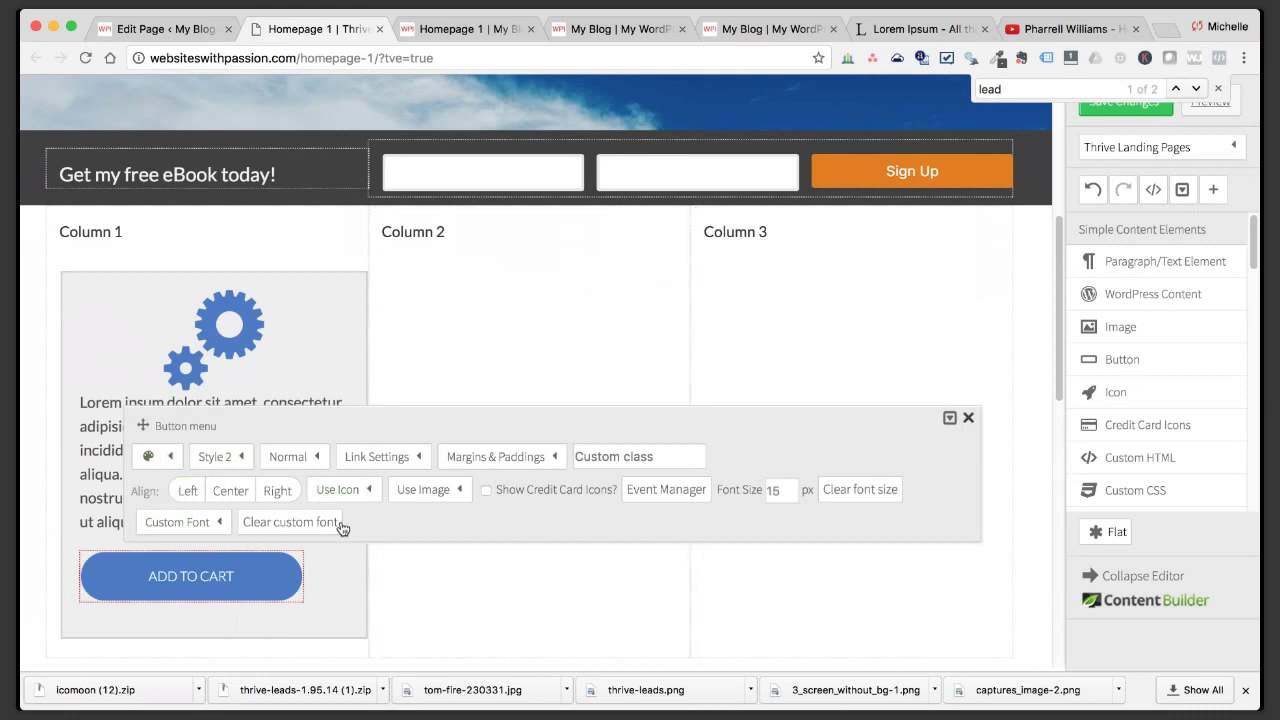
# Set the text of the button in Column 1's content box to "LEARN MORE".
pyautogui.click(404, 462)
pyautogui.moveTo(440, 520); pyautogui.dragTo(338, 527)
pyautogui.write('LEARN MORE')
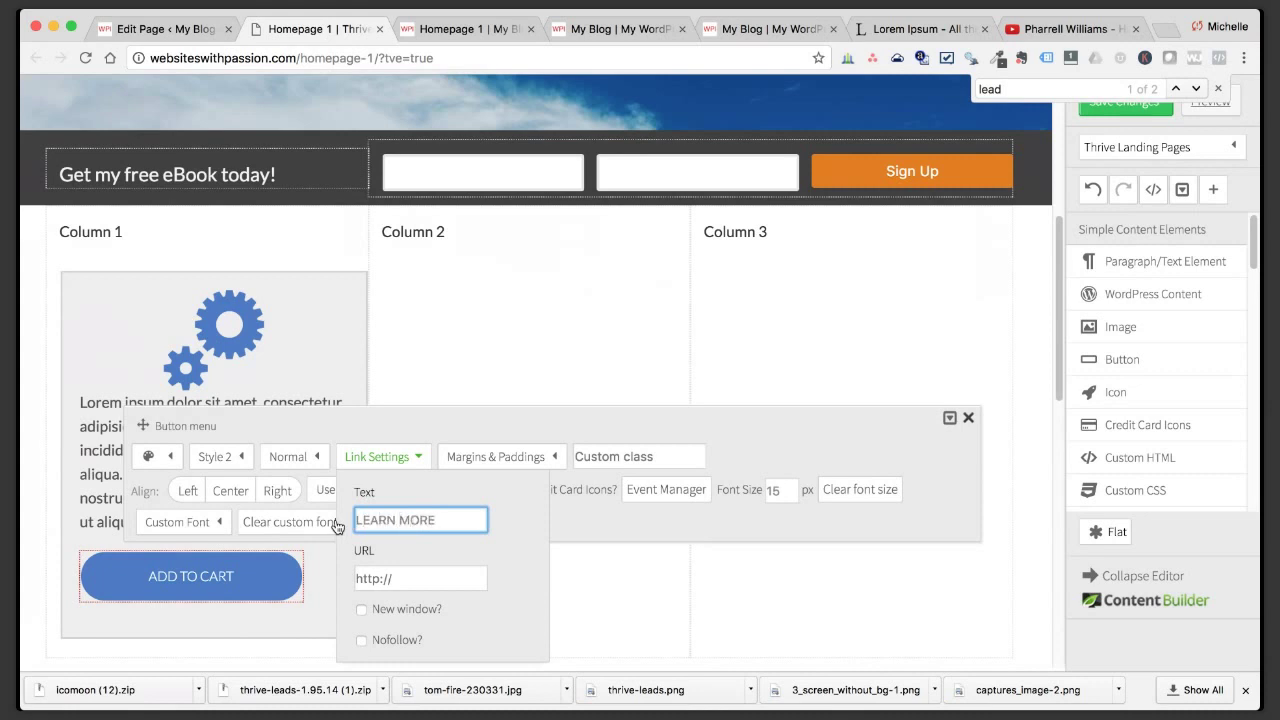
pyautogui.click(872, 586)
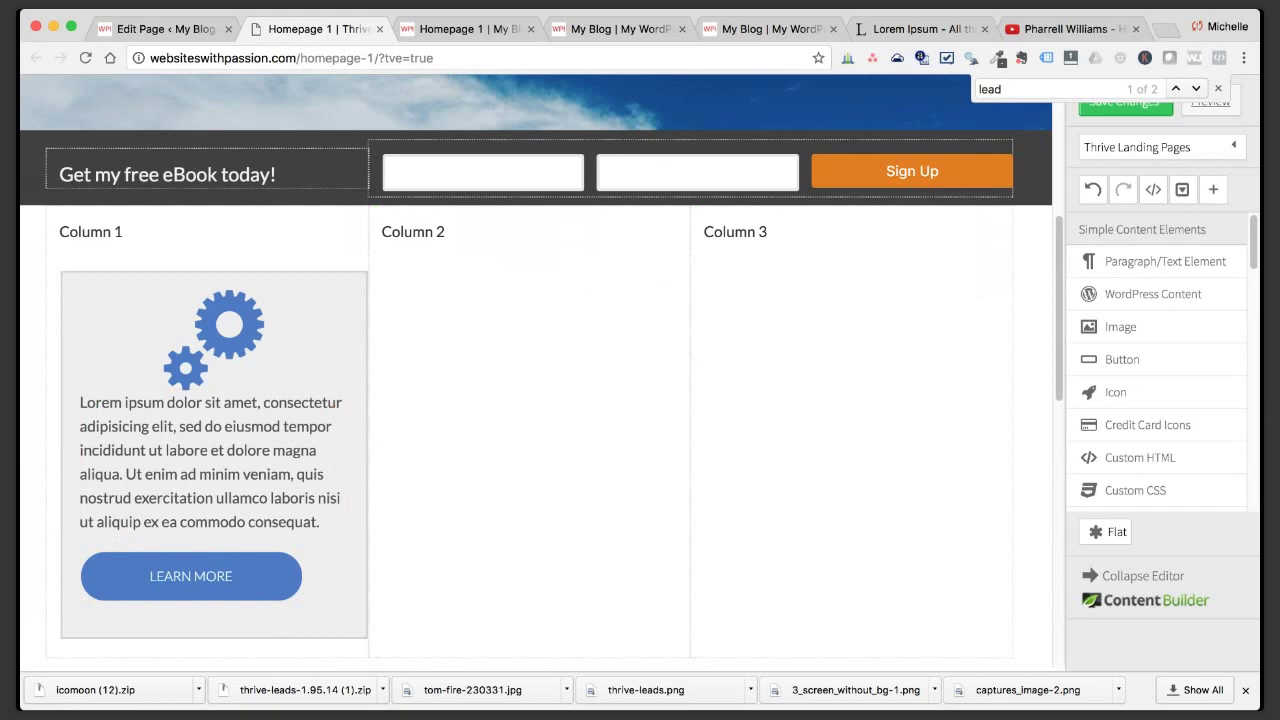
# Round the corners of Column 1's content box with a 16 px border radius.
pyautogui.click(113, 293)
pyautogui.moveTo(224, 241); pyautogui.dragTo(236, 242)
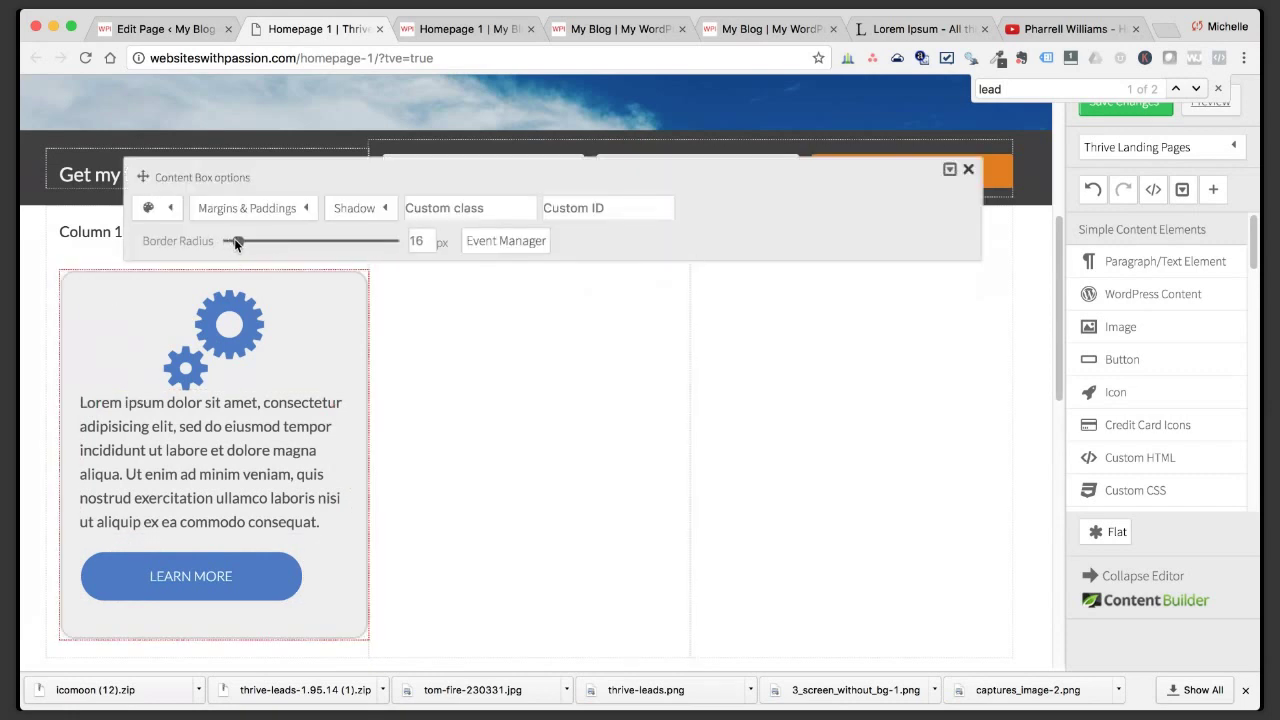
pyautogui.click(968, 173)
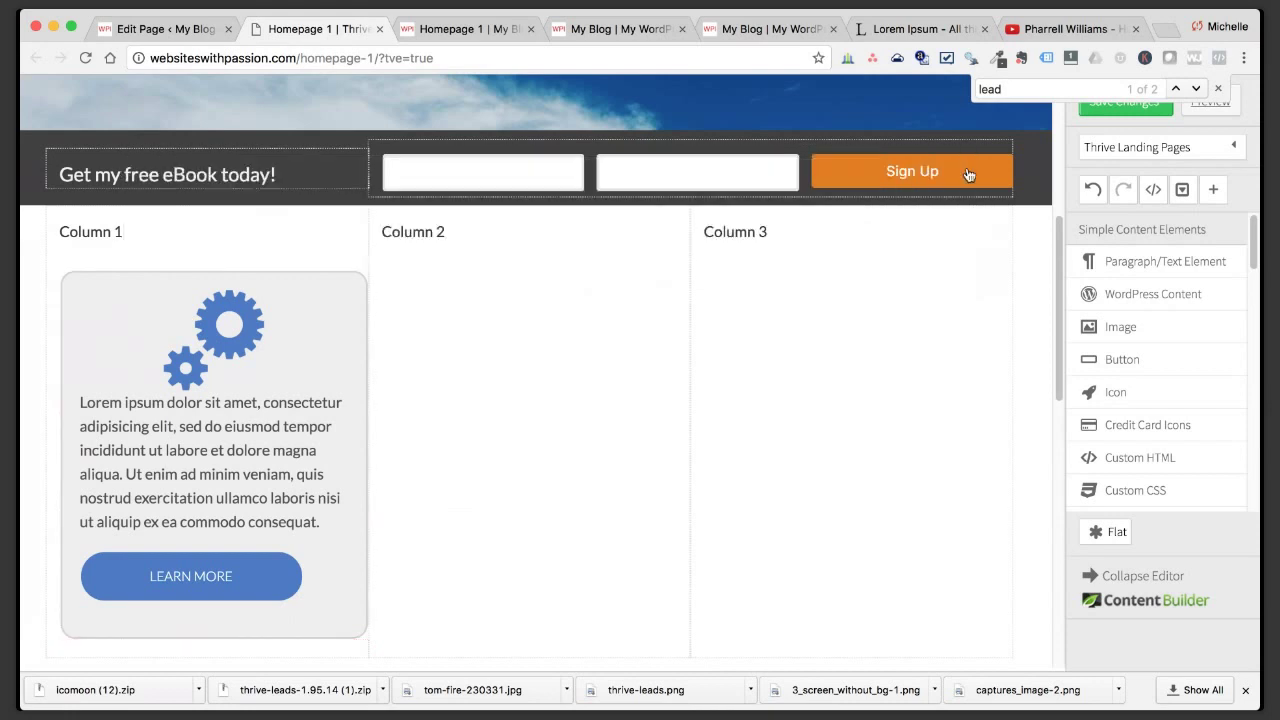
# Remove the "Column 1" placeholder text and replace the "Column 2" placeholder with a duplicate of the first content box.
pyautogui.click(360, 236)
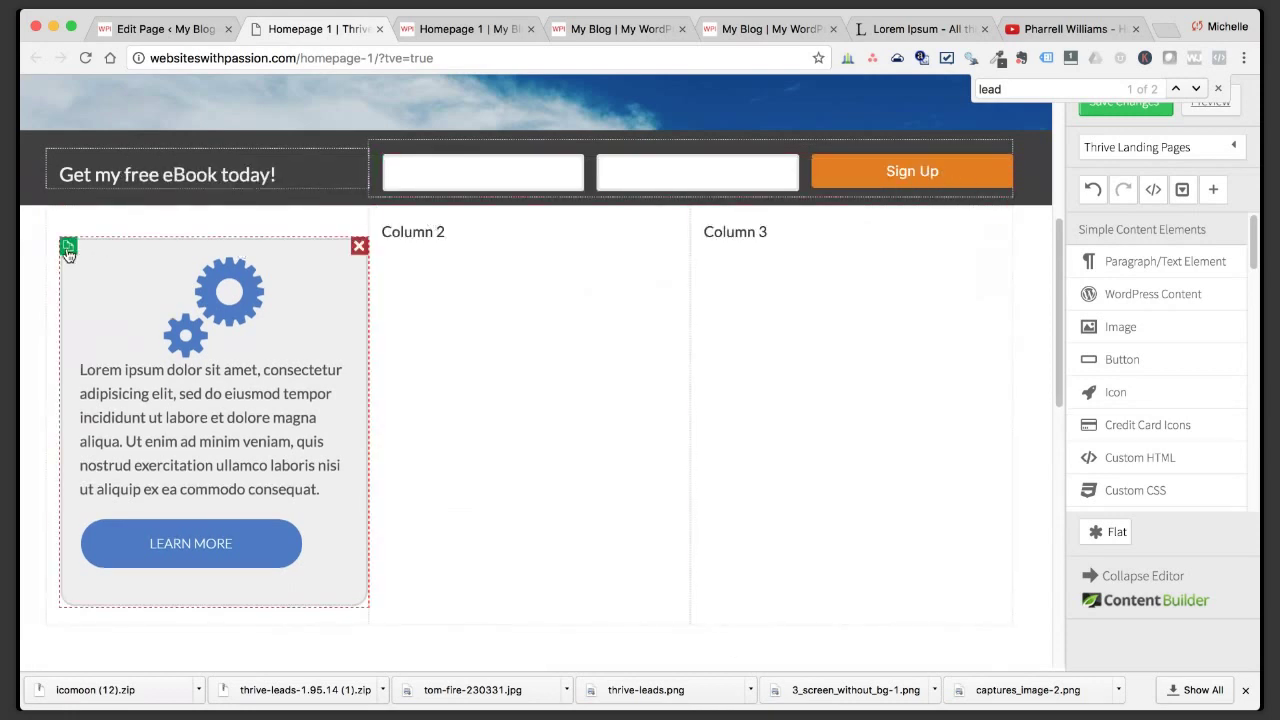
pyautogui.click(67, 249)
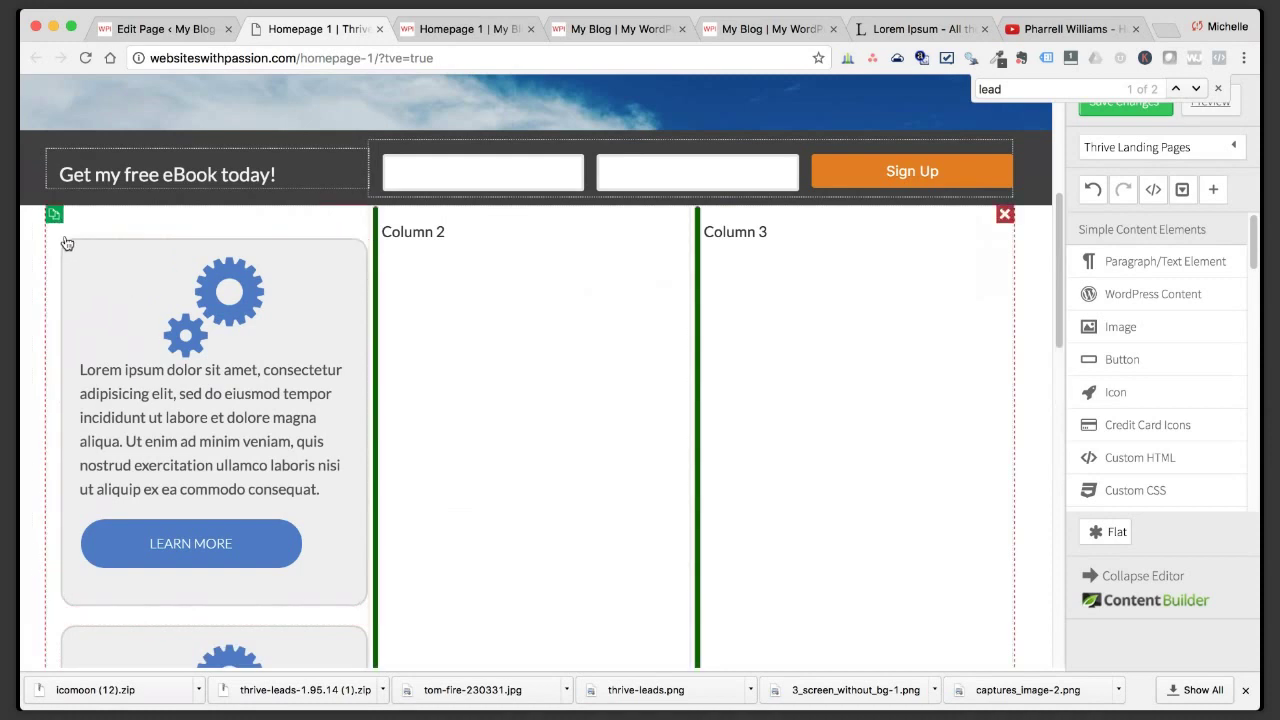
pyautogui.moveTo(109, 300); pyautogui.dragTo(449, 246)
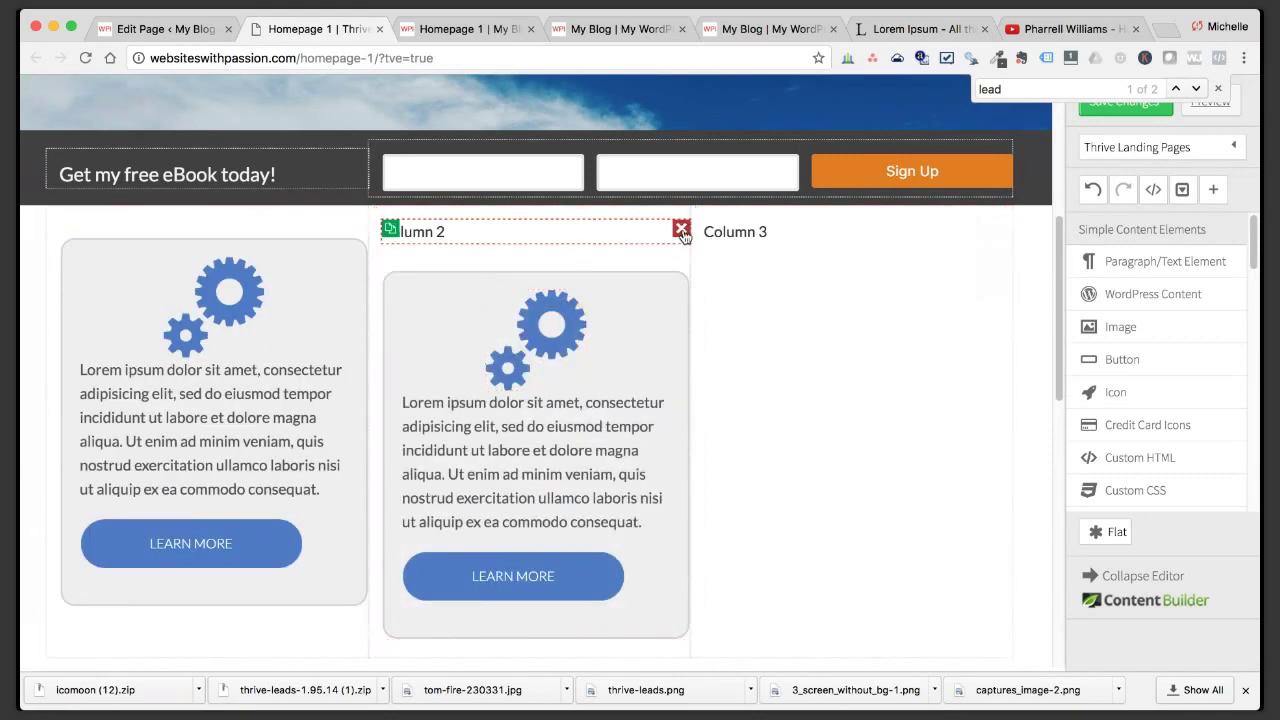
pyautogui.click(681, 230)
# Change the icon in the second column's box to the magic wand and colour it with the default orange.
pyautogui.click(556, 284)
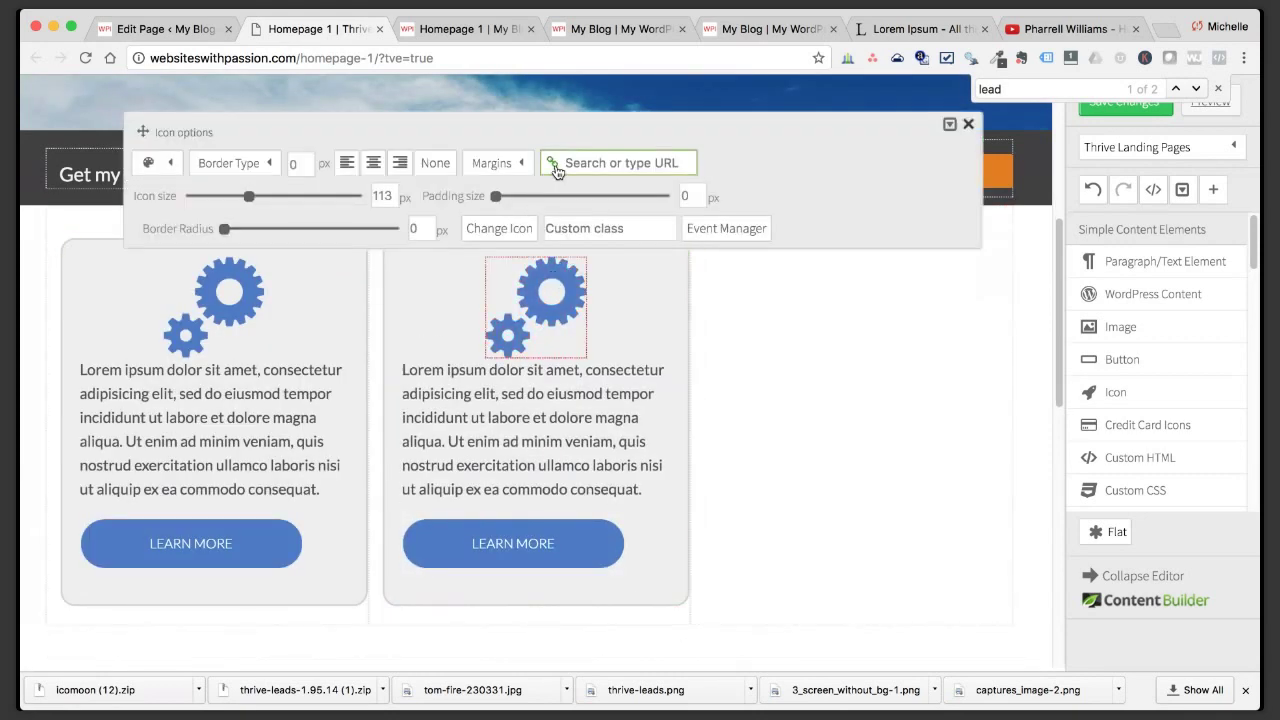
pyautogui.click(518, 230)
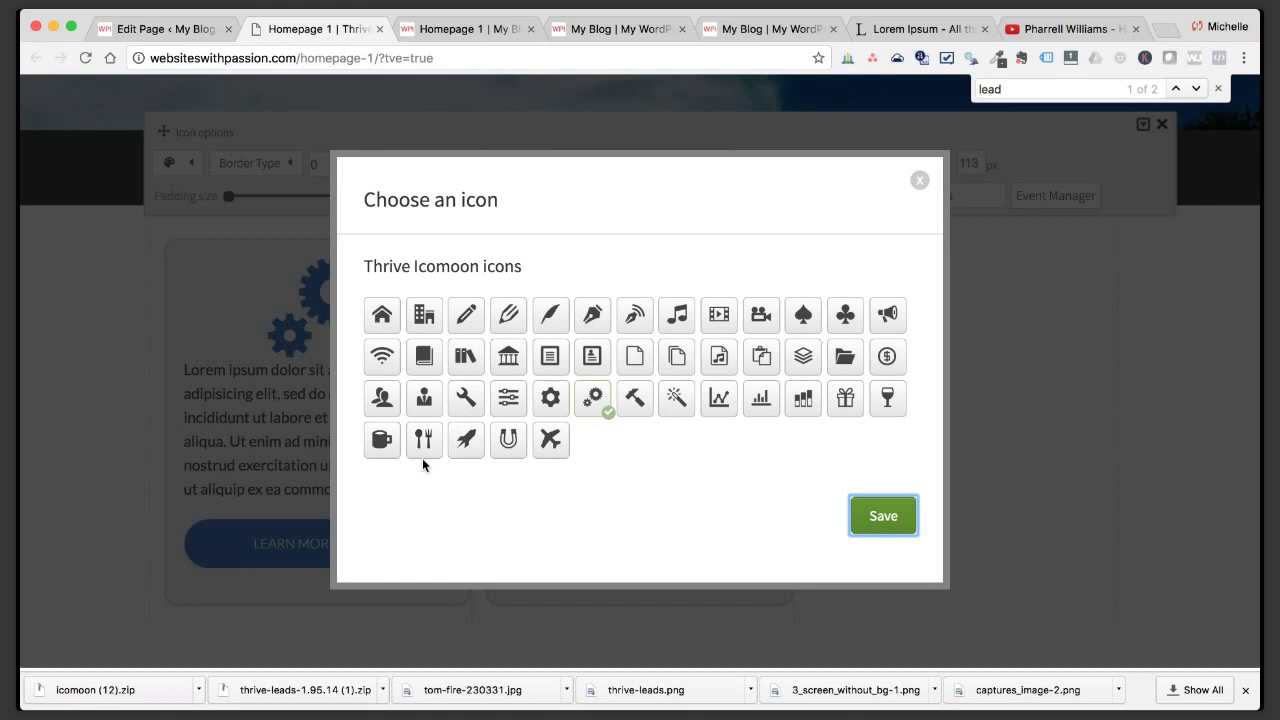
pyautogui.click(672, 402)
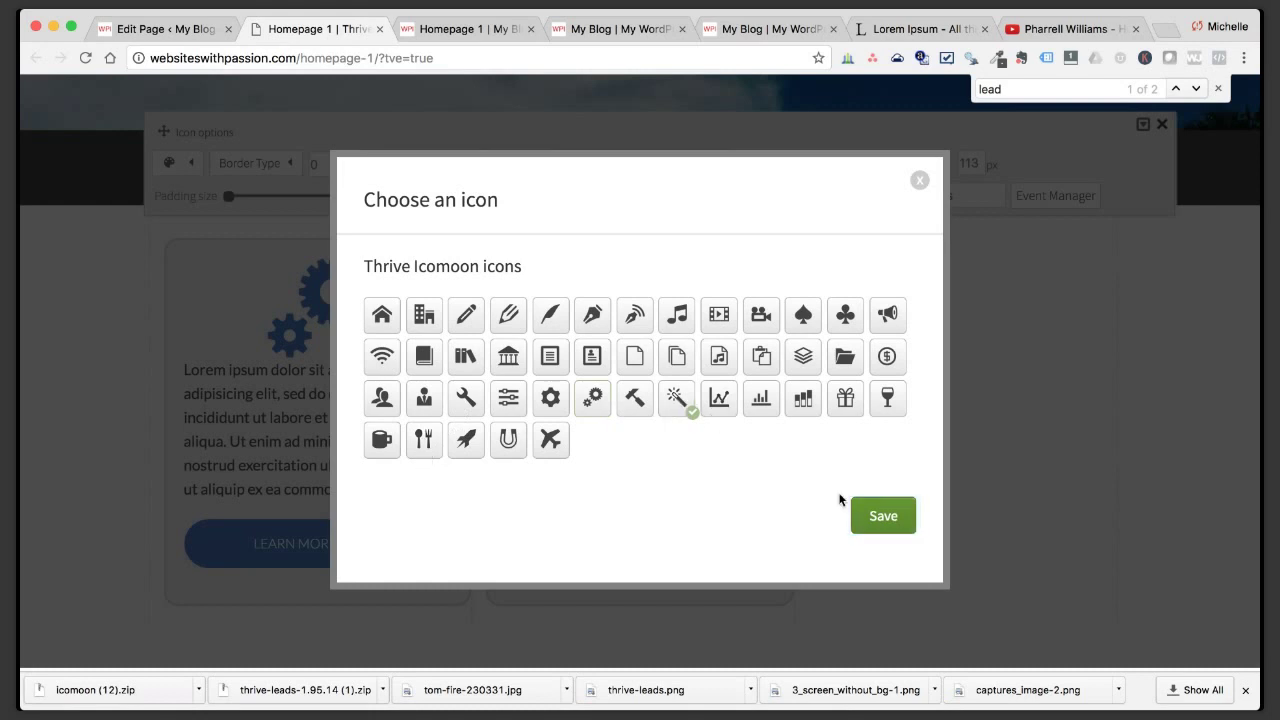
pyautogui.click(874, 515)
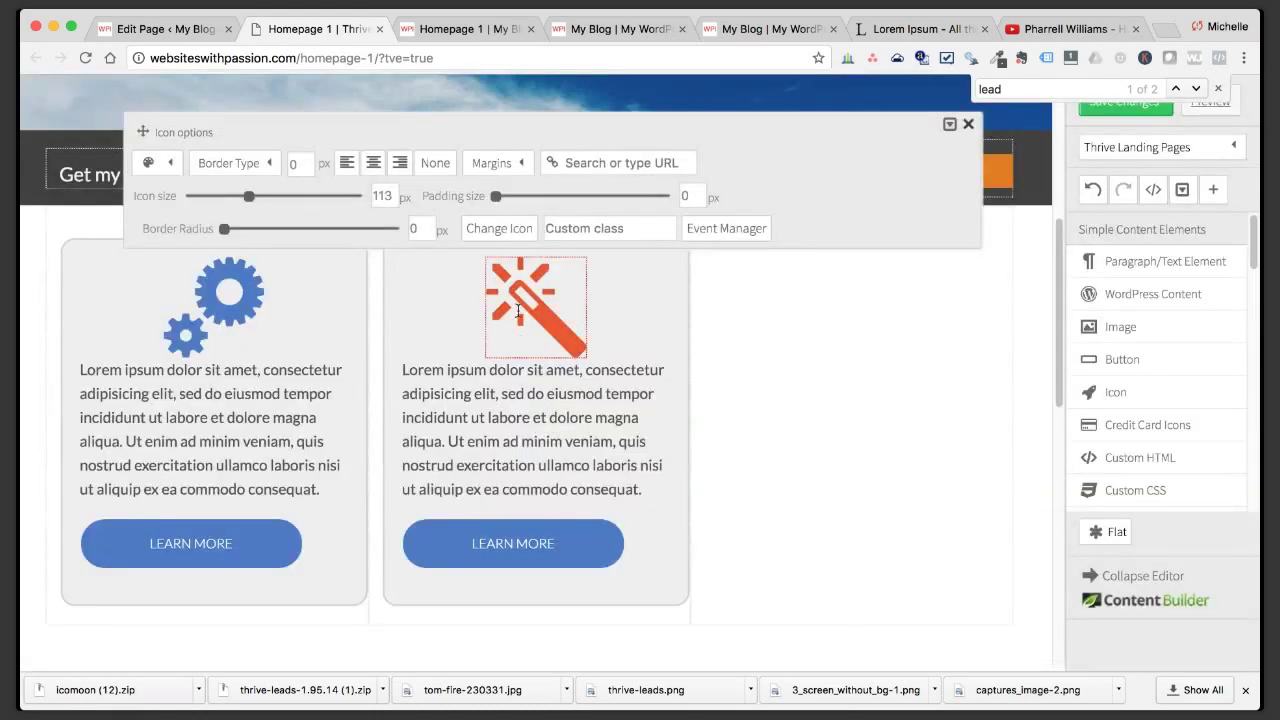
pyautogui.click(168, 164)
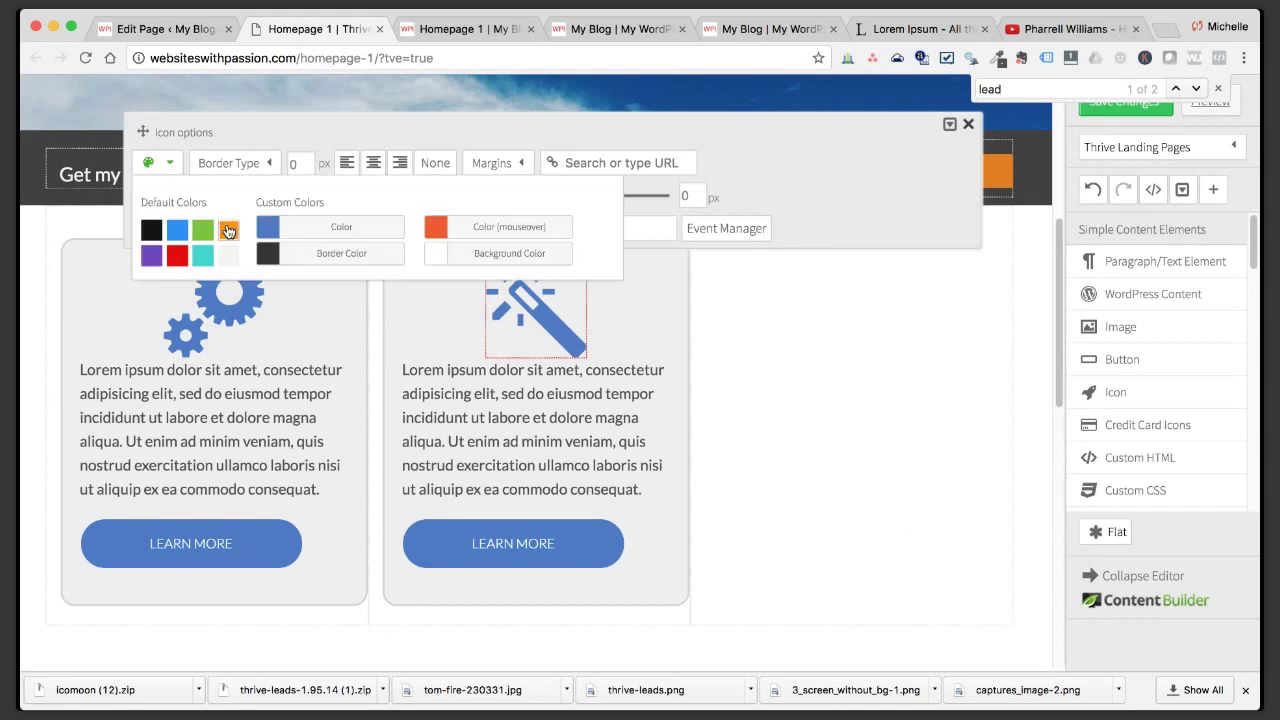
pyautogui.click(230, 232)
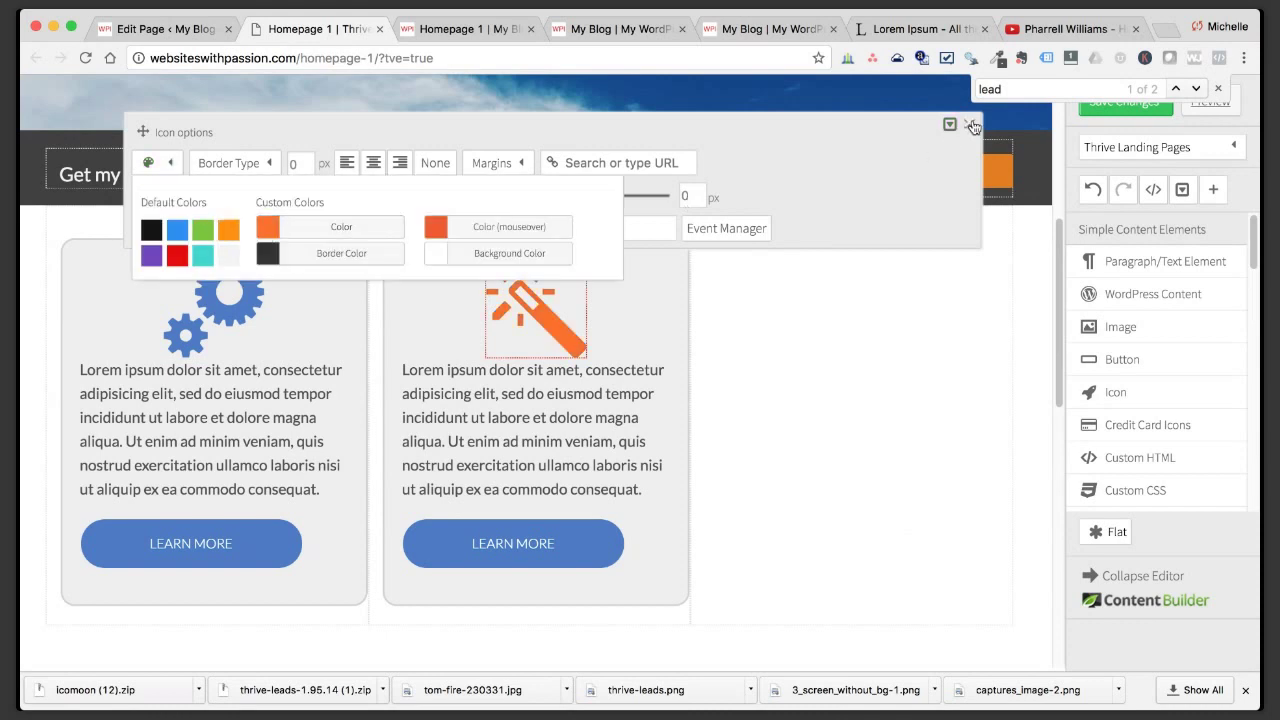
pyautogui.click(968, 124)
# Recolour the second column's LEARN MORE button with the default orange.
pyautogui.click(456, 533)
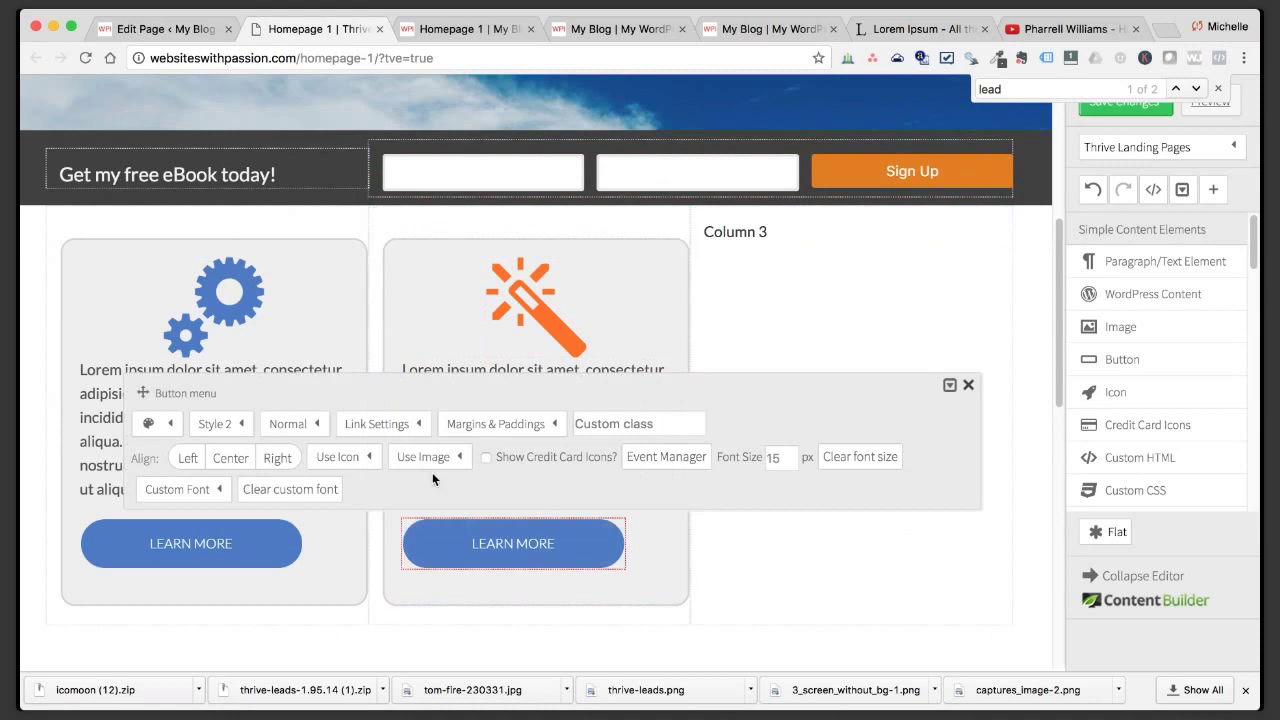
pyautogui.click(170, 428)
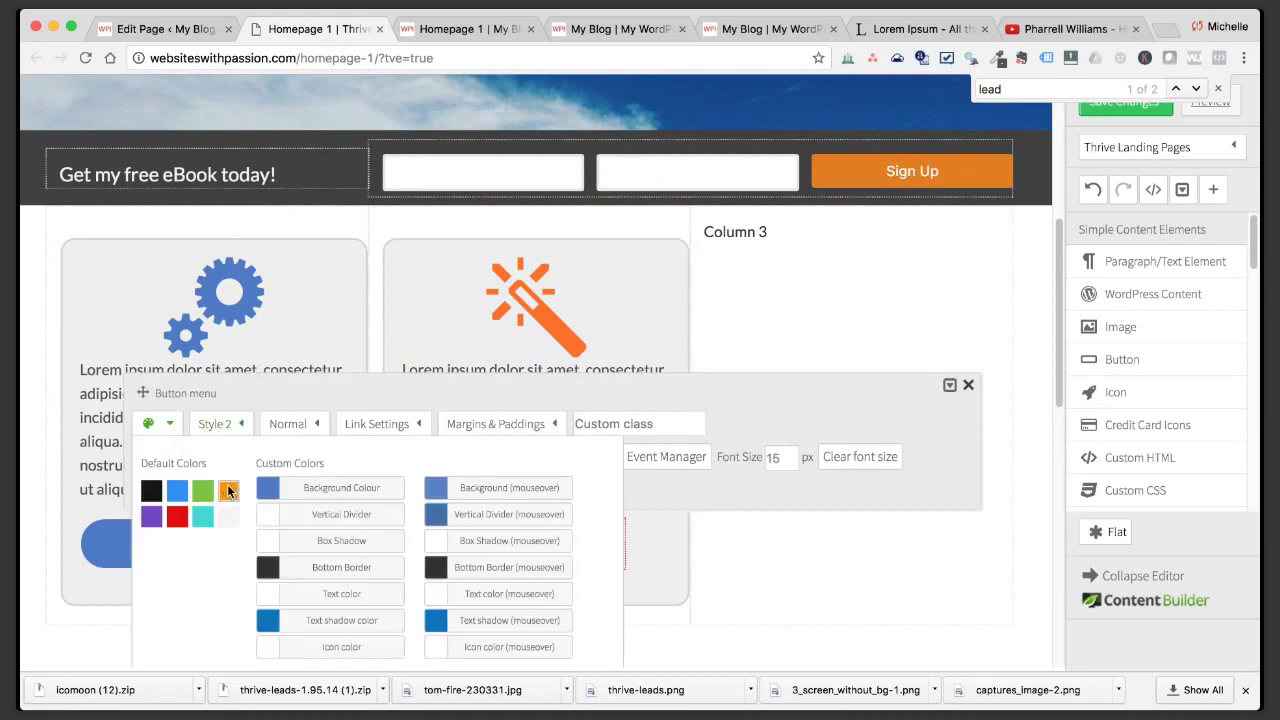
pyautogui.click(228, 490)
pyautogui.click(967, 386)
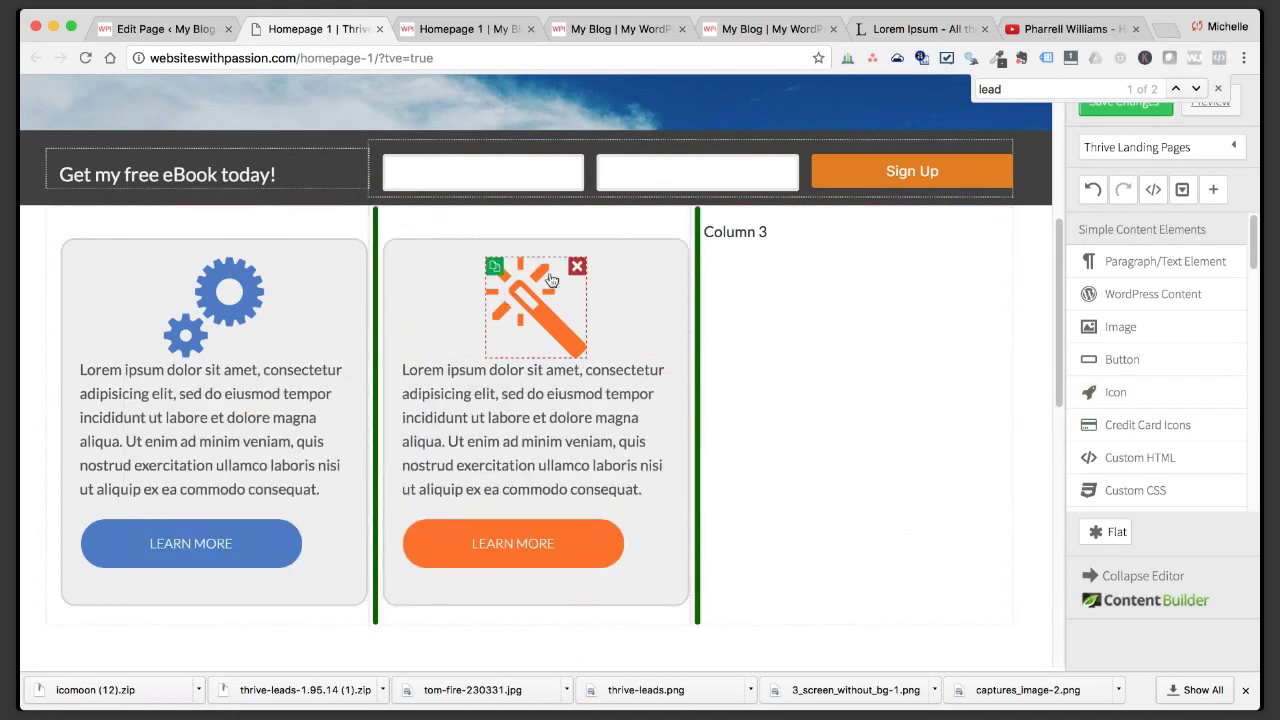
# Replace the "Column 3" placeholder text with a duplicate of the second column's content box.
pyautogui.click(391, 249)
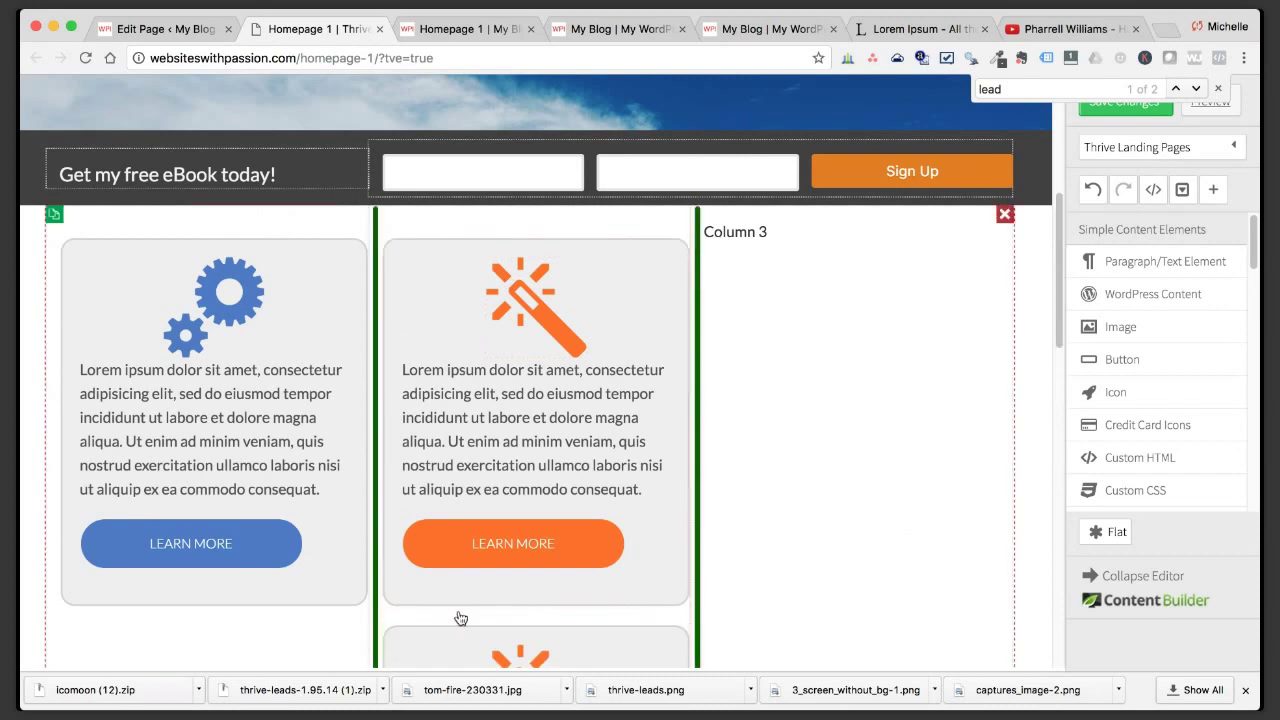
pyautogui.moveTo(520, 650); pyautogui.dragTo(812, 248)
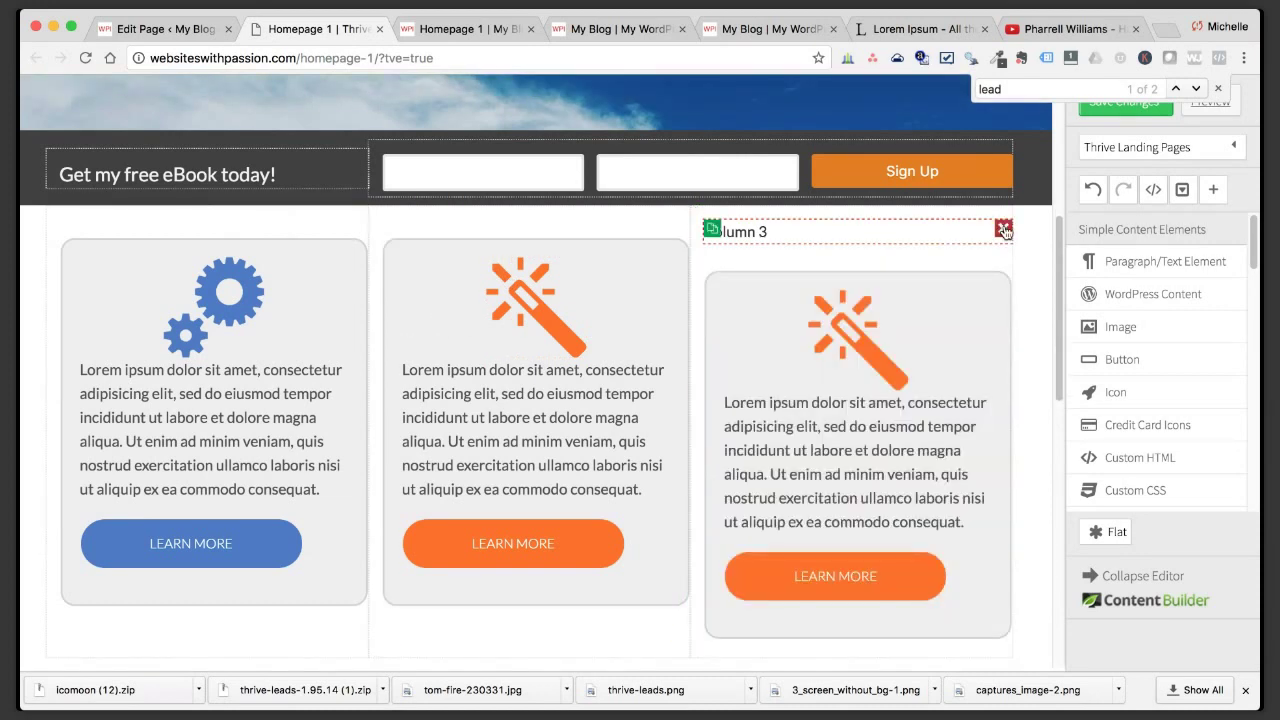
# Change the icon in the third column's box to the horizontal sliders symbol and colour it with the default turquoise.
pyautogui.click(860, 300)
pyautogui.click(515, 236)
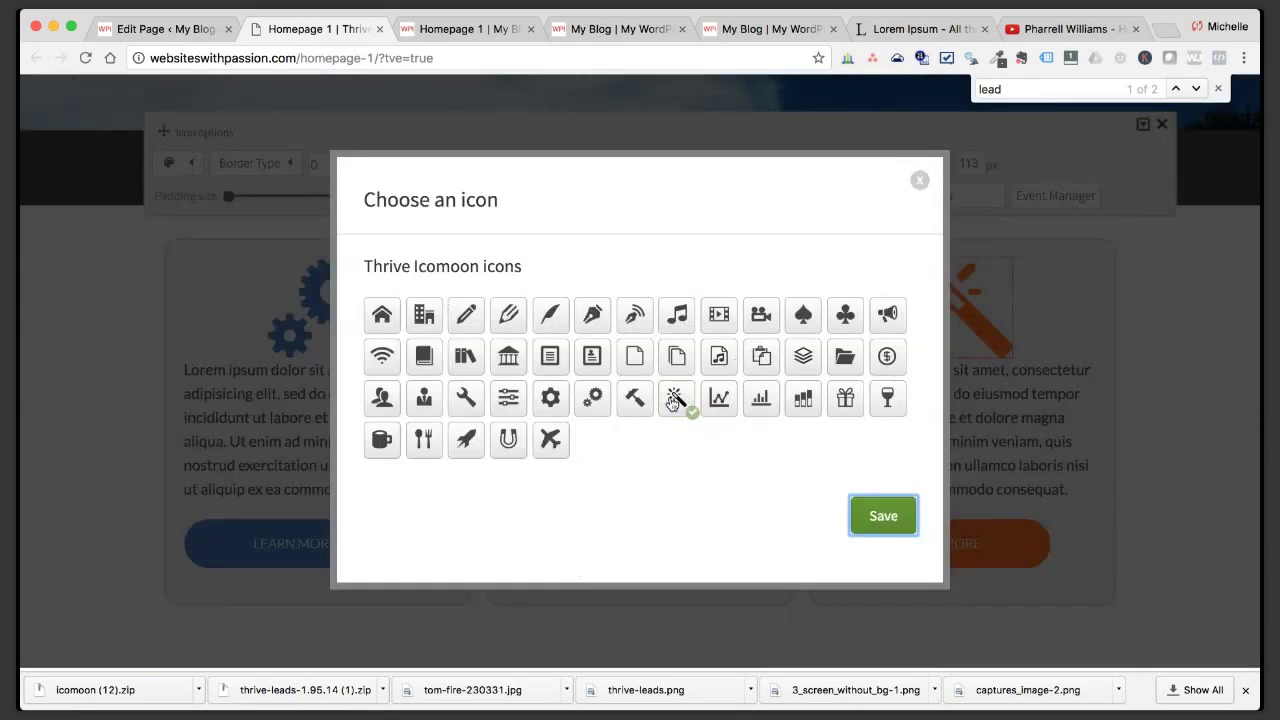
pyautogui.click(509, 397)
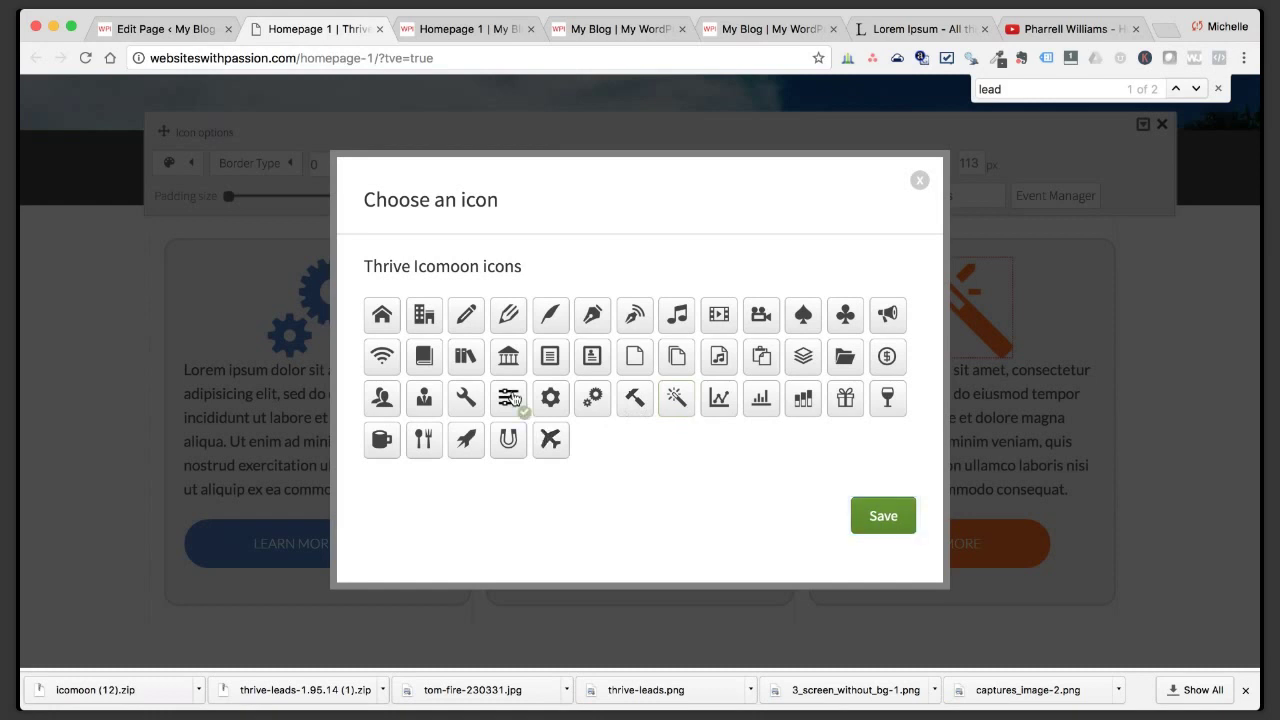
pyautogui.click(873, 516)
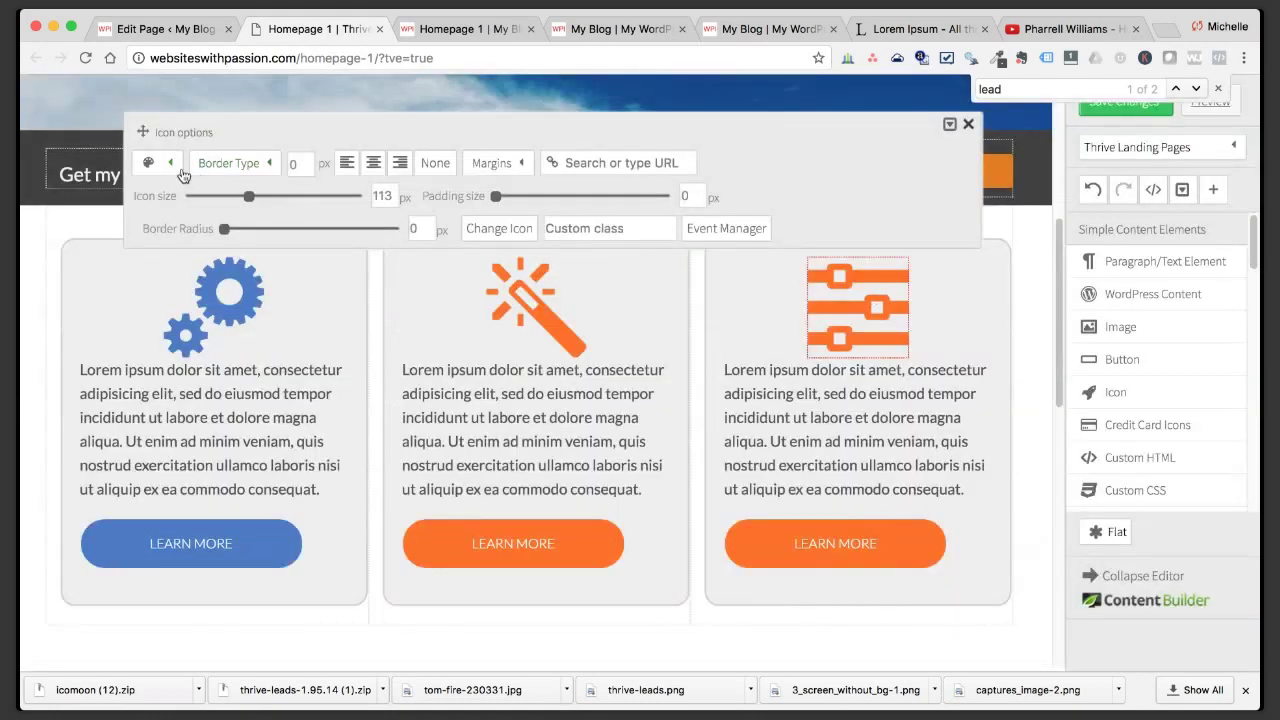
pyautogui.click(152, 163)
pyautogui.click(203, 231)
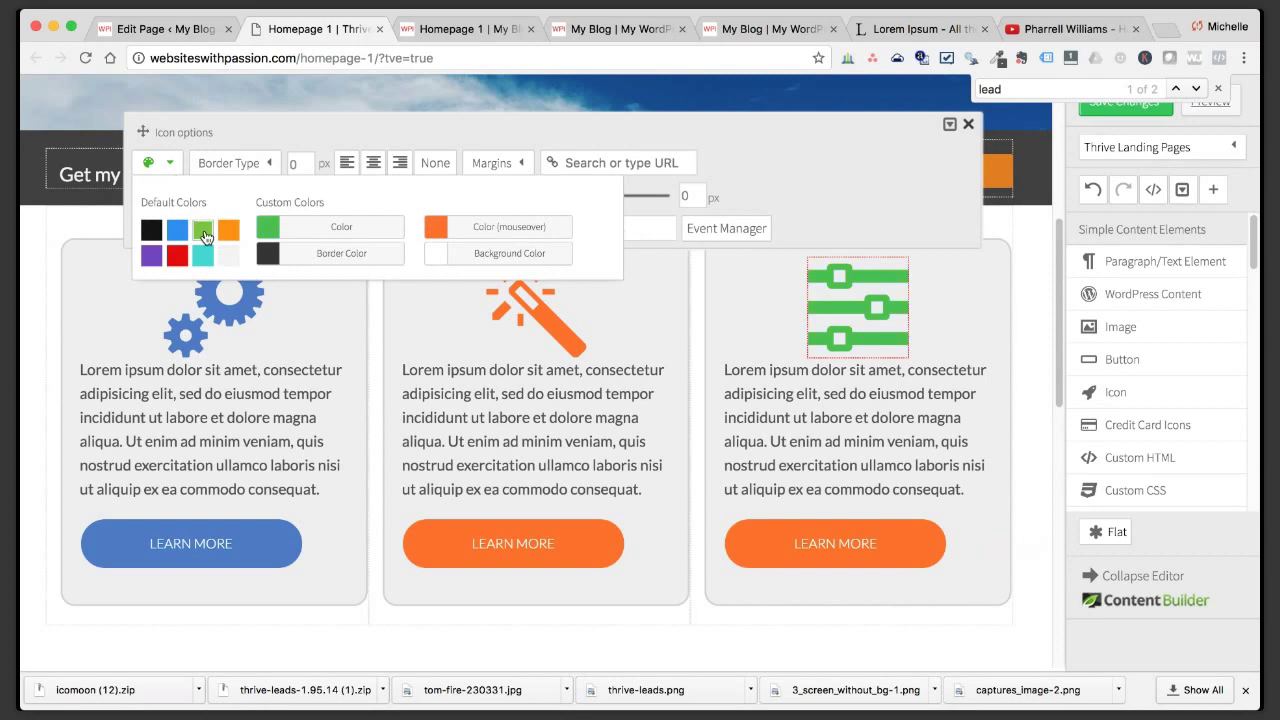
pyautogui.click(177, 230)
pyautogui.click(204, 255)
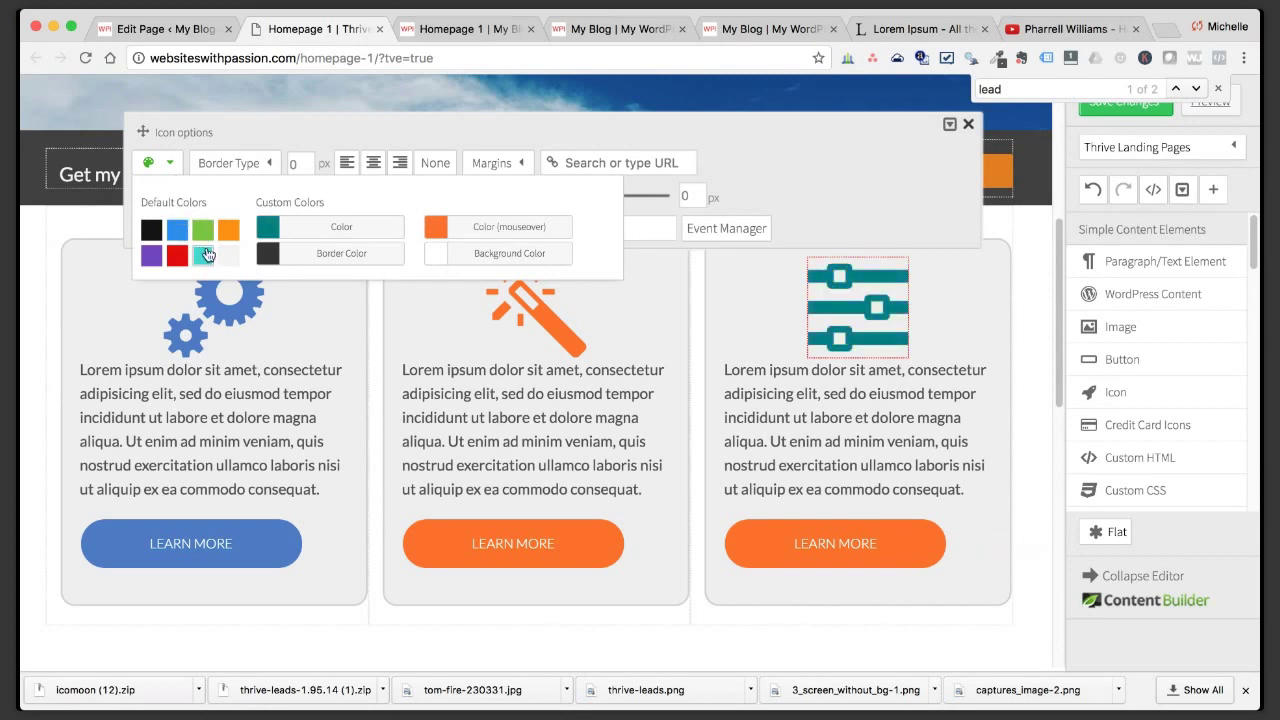
pyautogui.click(968, 125)
# Recolour the third column's LEARN MORE button with the default turquoise and save the page changes.
pyautogui.click(770, 540)
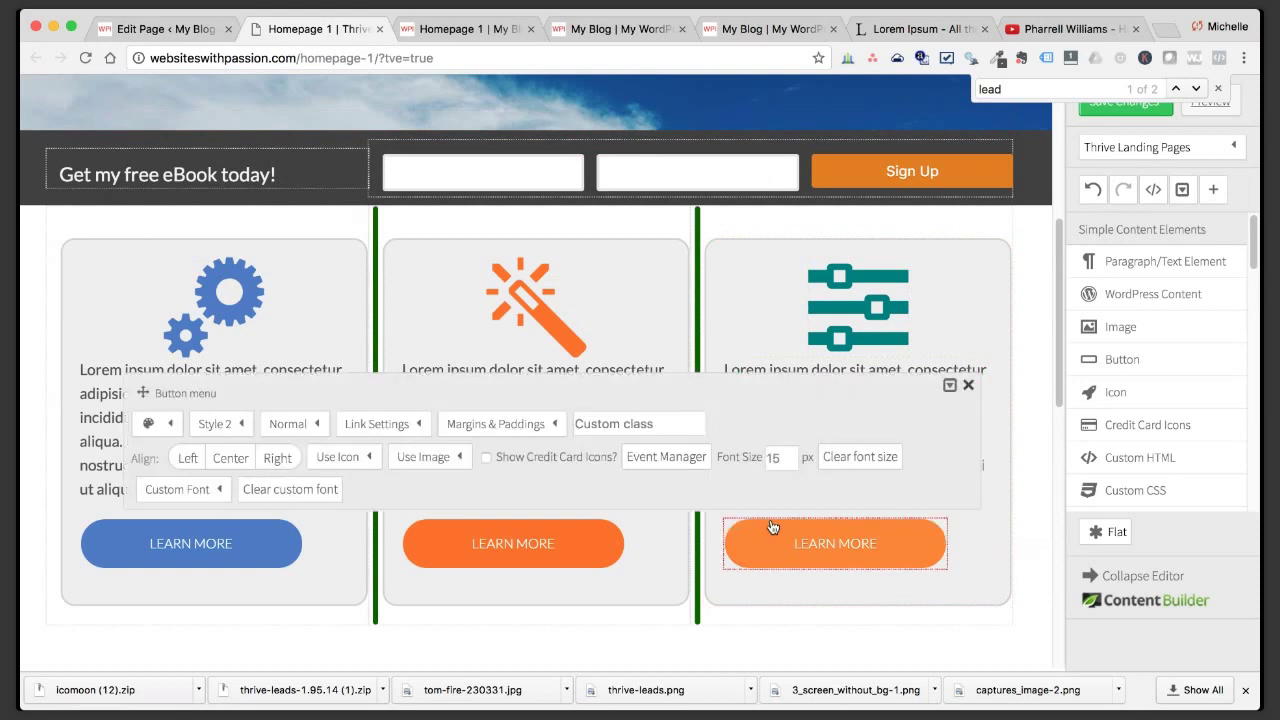
pyautogui.click(174, 425)
pyautogui.click(203, 517)
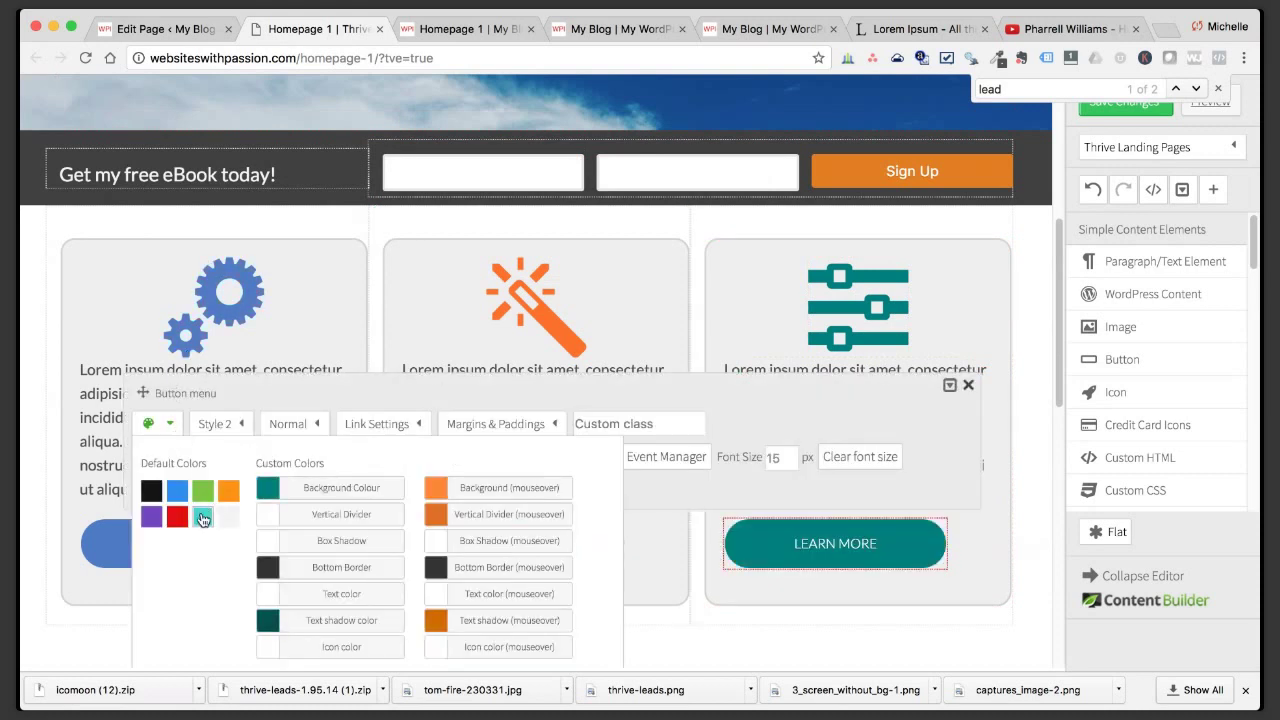
pyautogui.click(968, 385)
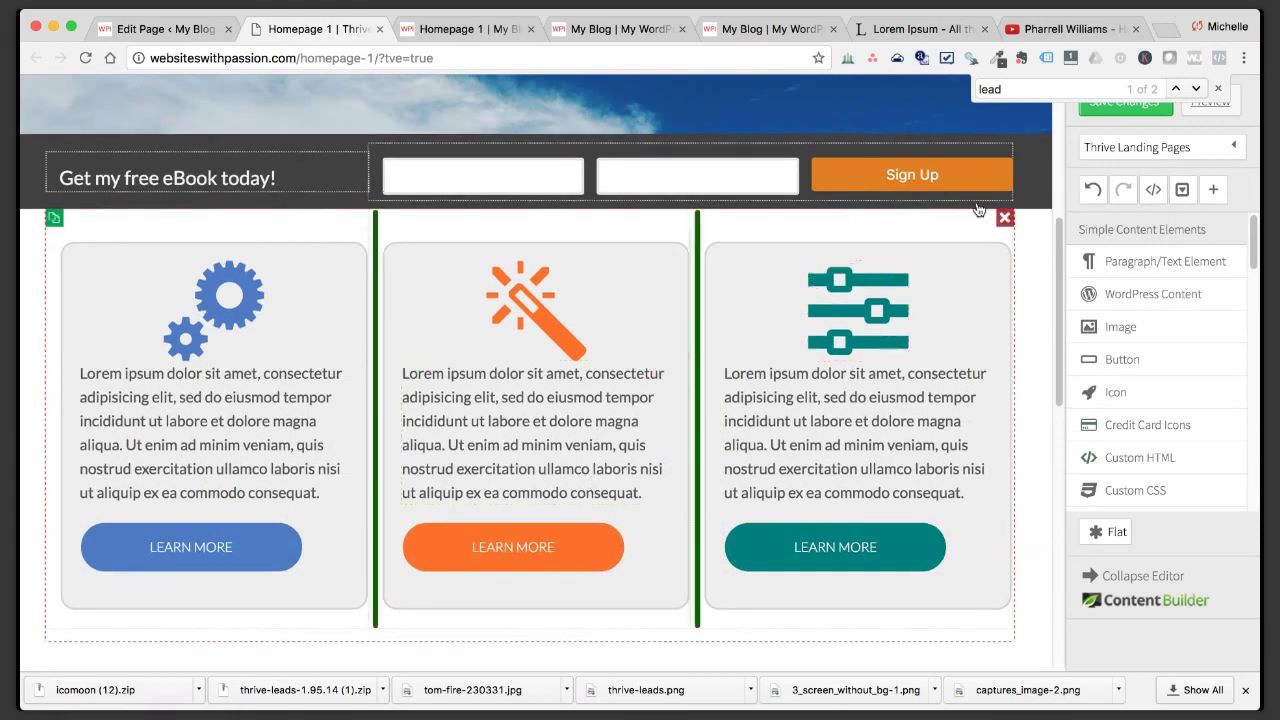
pyautogui.scroll(4, 860, 450)
pyautogui.click(1125, 106)
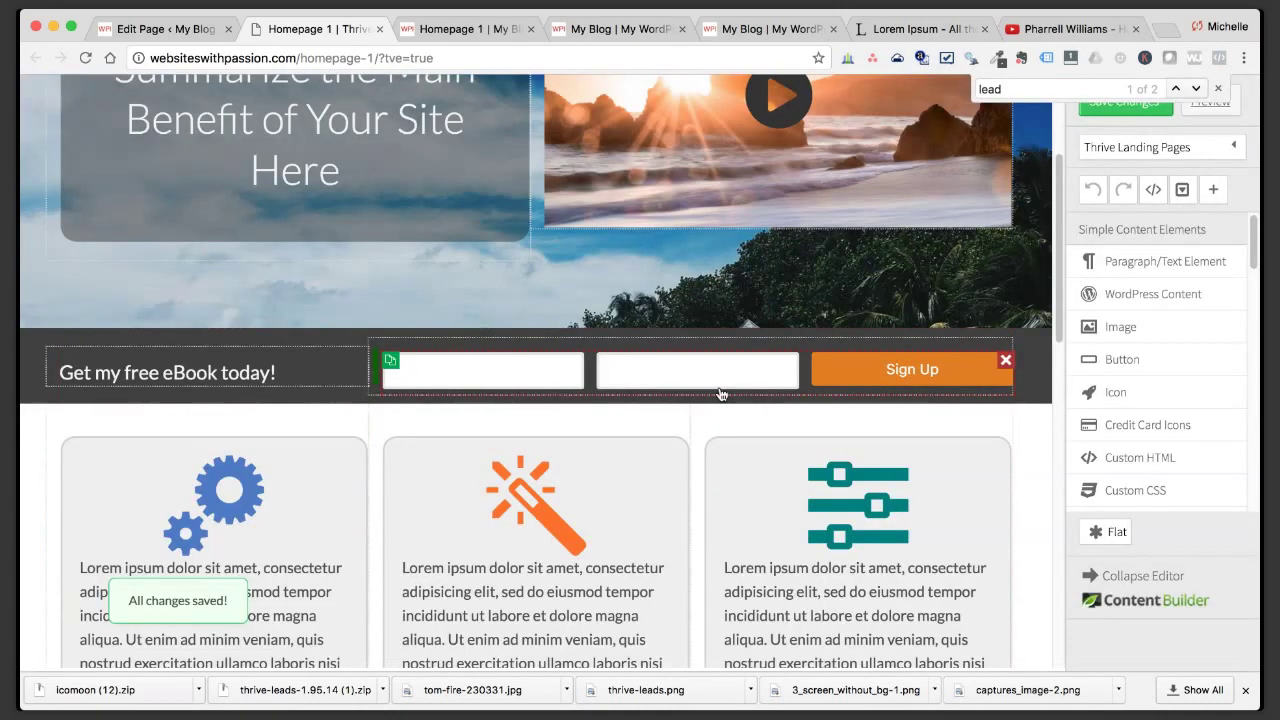
# Delete the dark "Get my free eBook today!" sign-up section above the three content boxes.
pyautogui.scroll(-3, 650, 420)
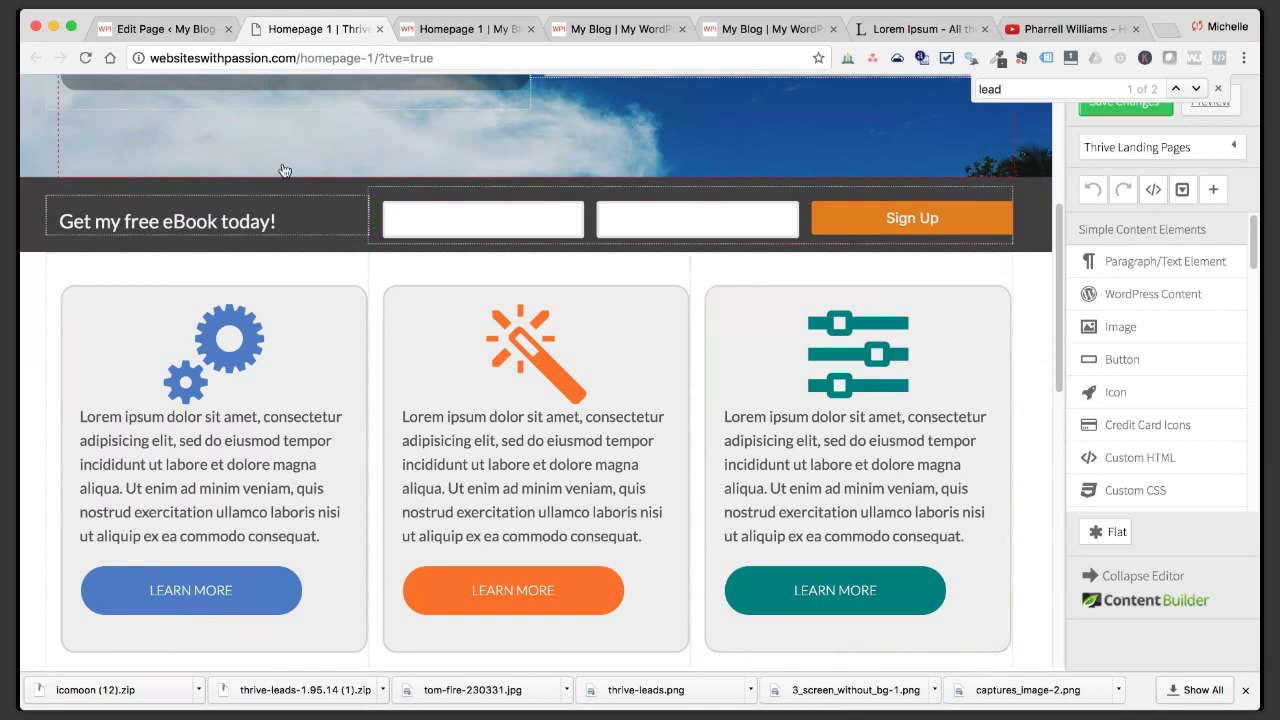
pyautogui.scroll(1, 123, 232)
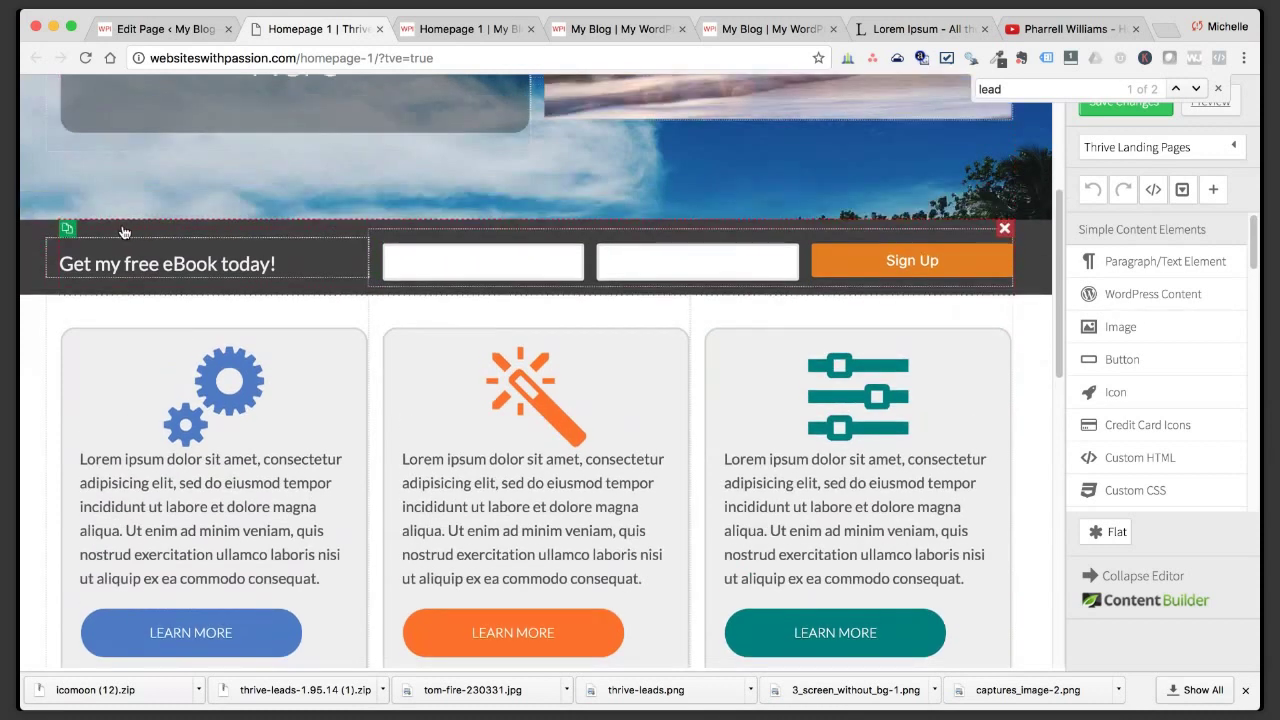
pyautogui.click(1006, 230)
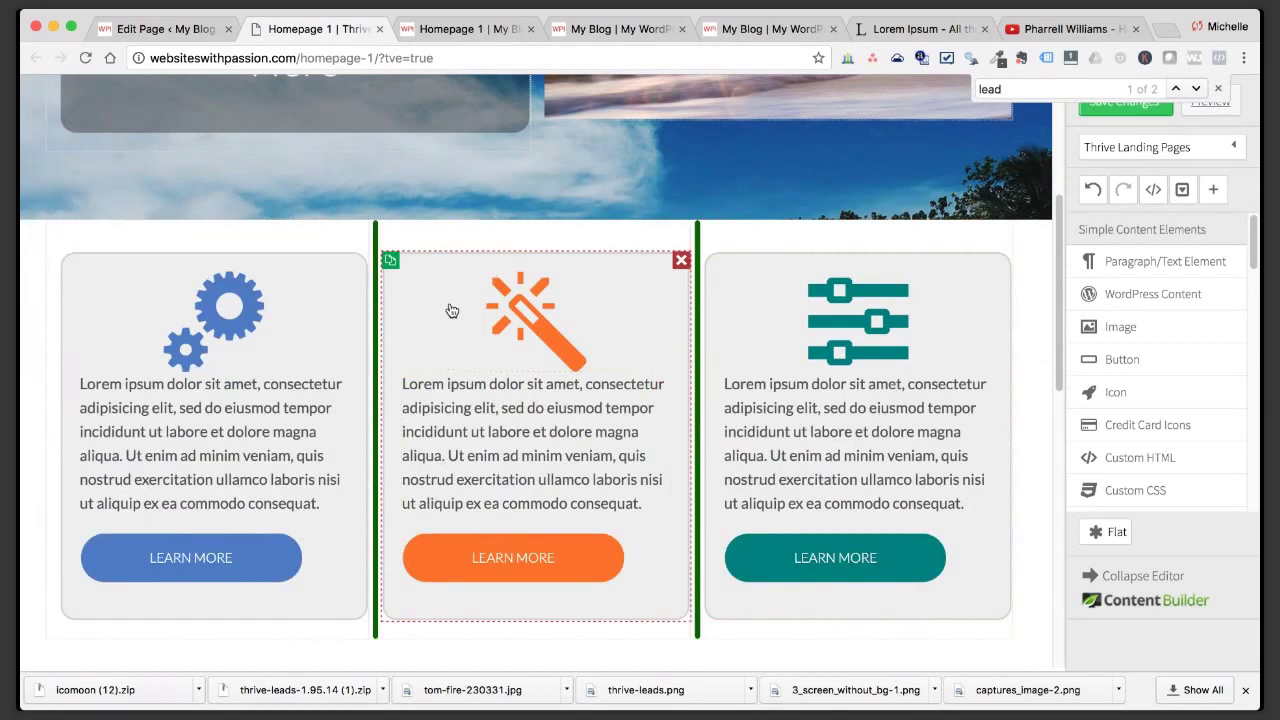
# Set the three-column layout's top margin to -100 px so the content boxes overlap the header image.
pyautogui.scroll(3, 453, 313)
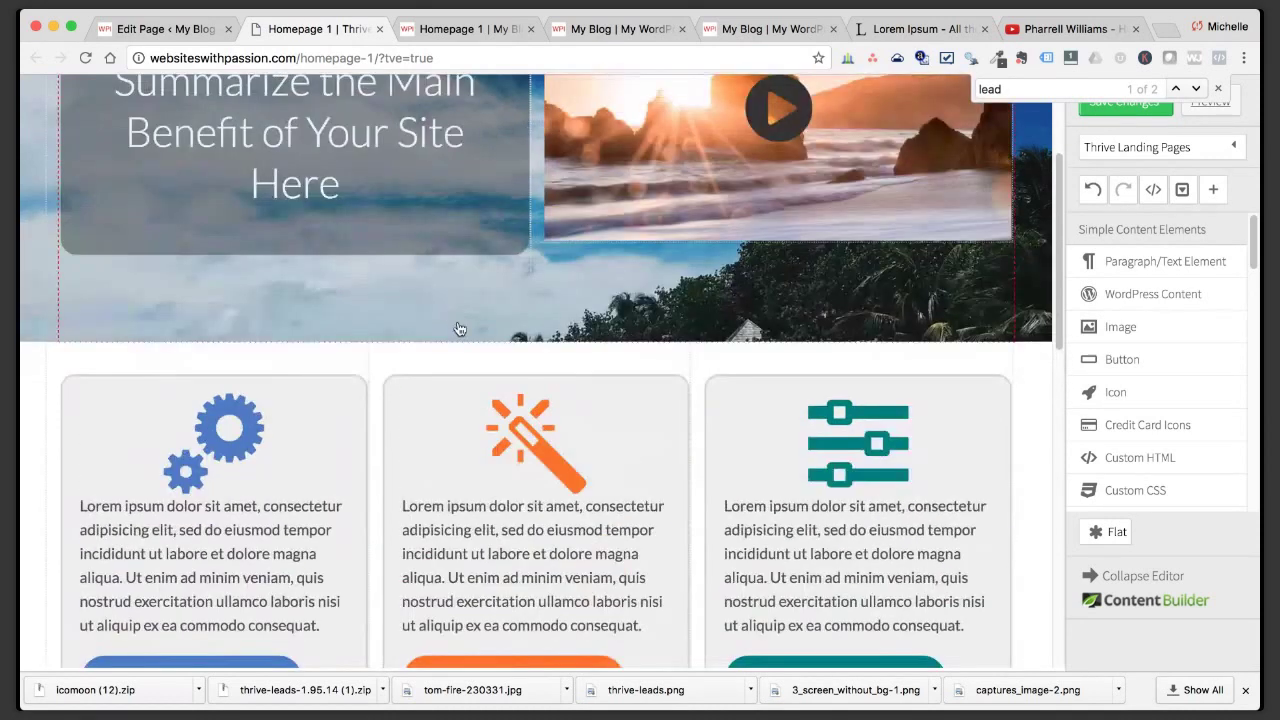
pyautogui.click(313, 357)
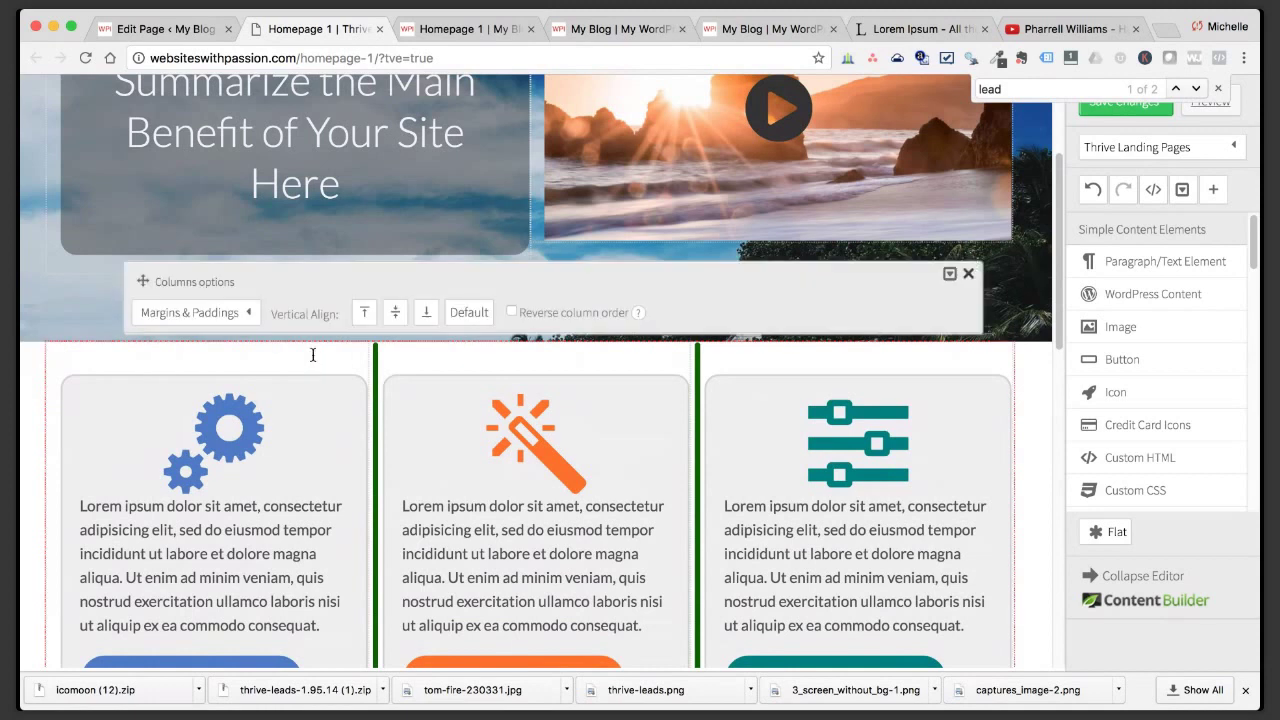
pyautogui.click(250, 315)
pyautogui.click(198, 379)
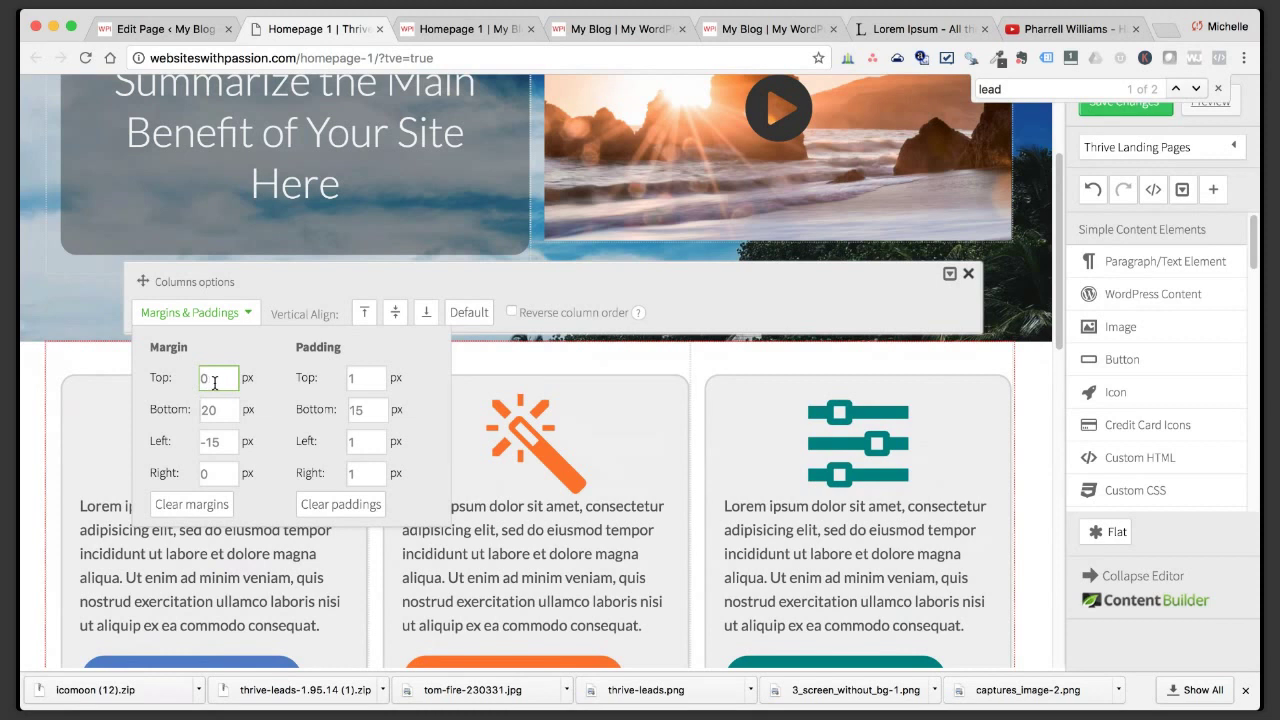
pyautogui.click(219, 411)
pyautogui.click(203, 378)
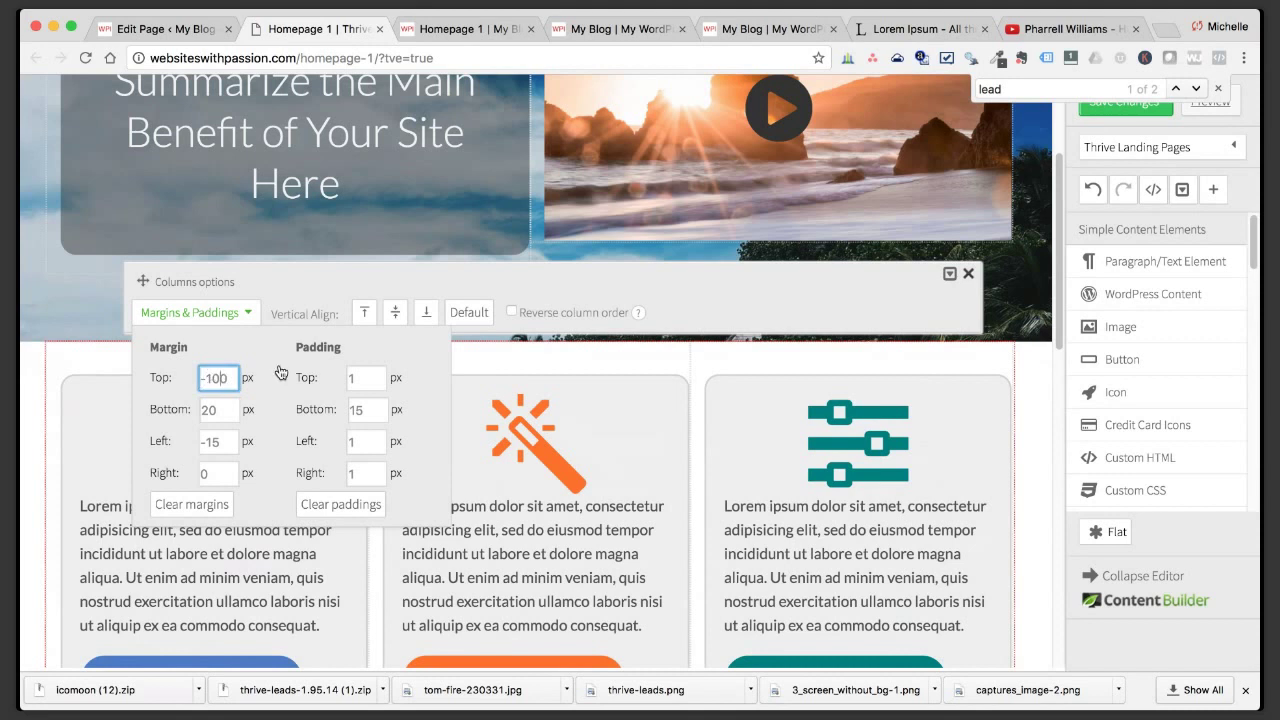
pyautogui.click(968, 274)
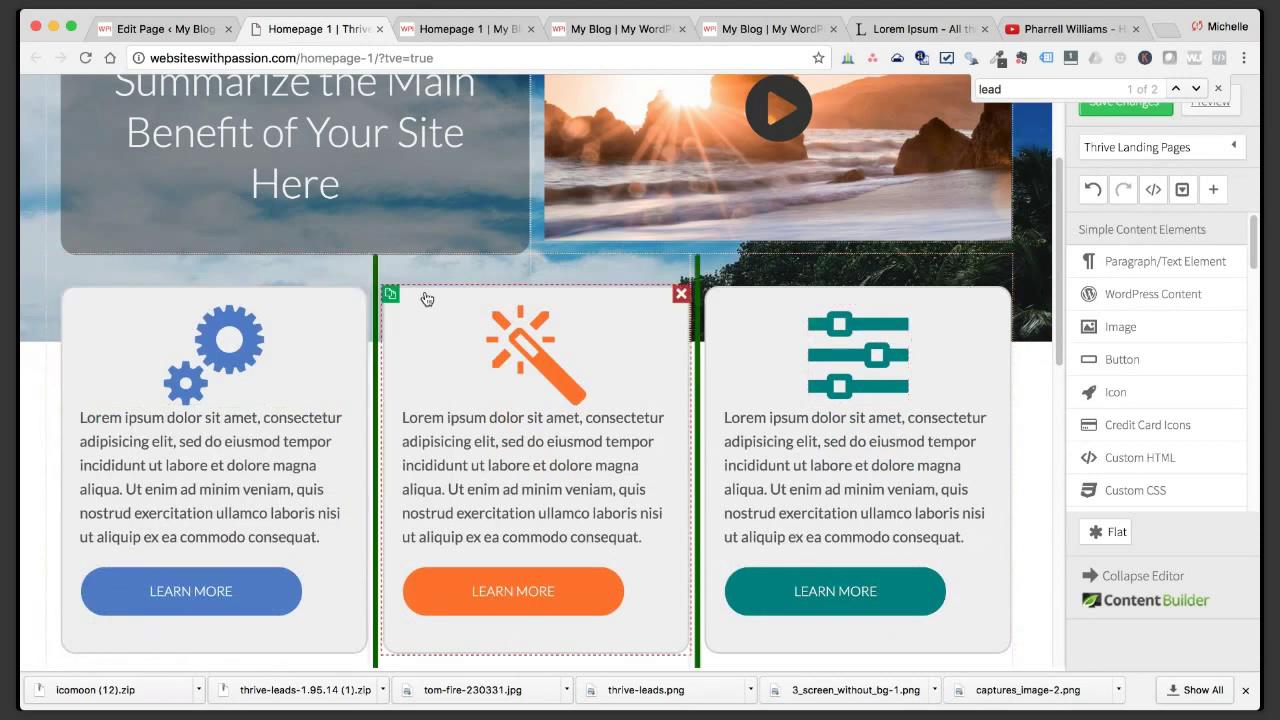
# Set the bottom margin of the header's two-column layout with the headline and video to 50 px.
pyautogui.scroll(1, 1040, 405)
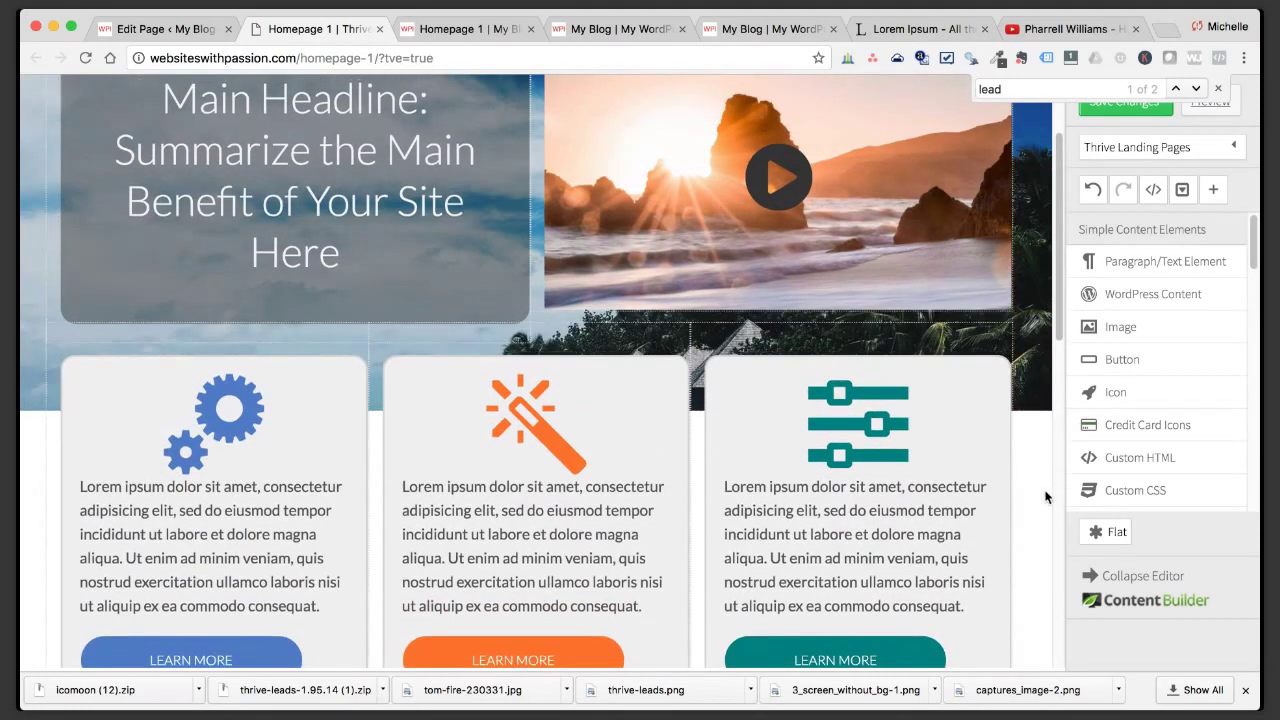
pyautogui.scroll(2, 460, 382)
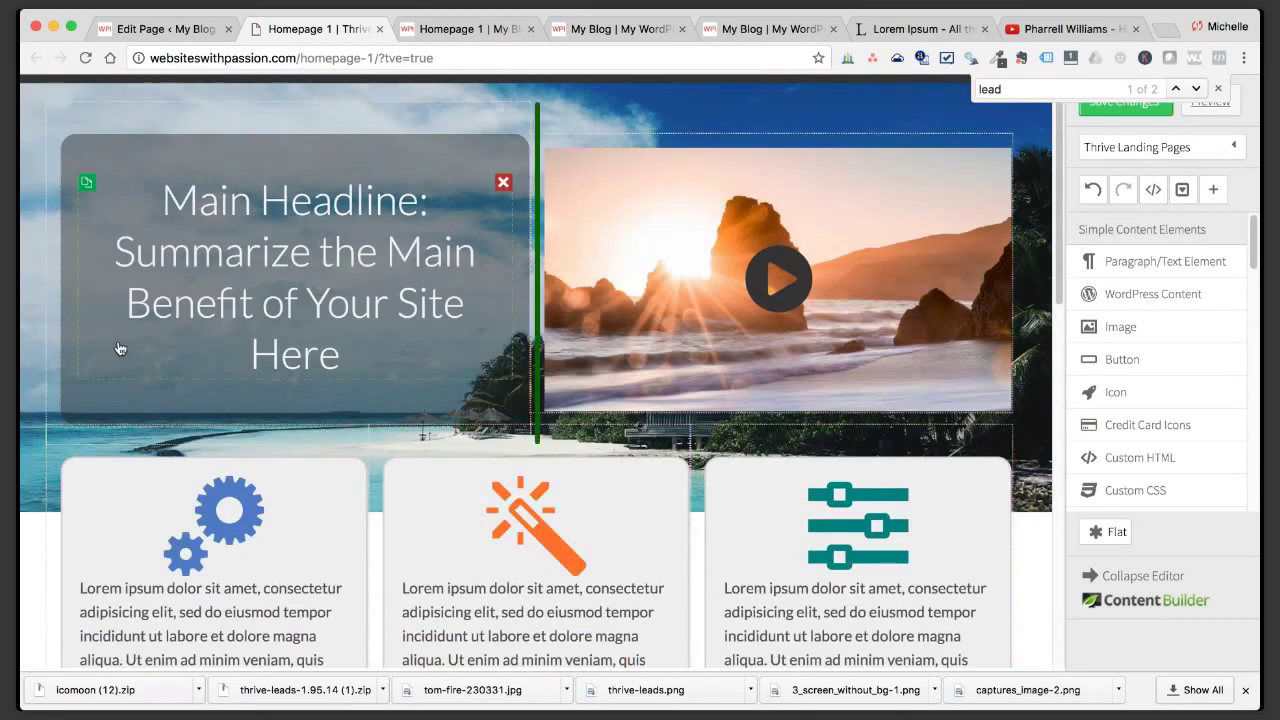
pyautogui.click(53, 378)
pyautogui.click(231, 139)
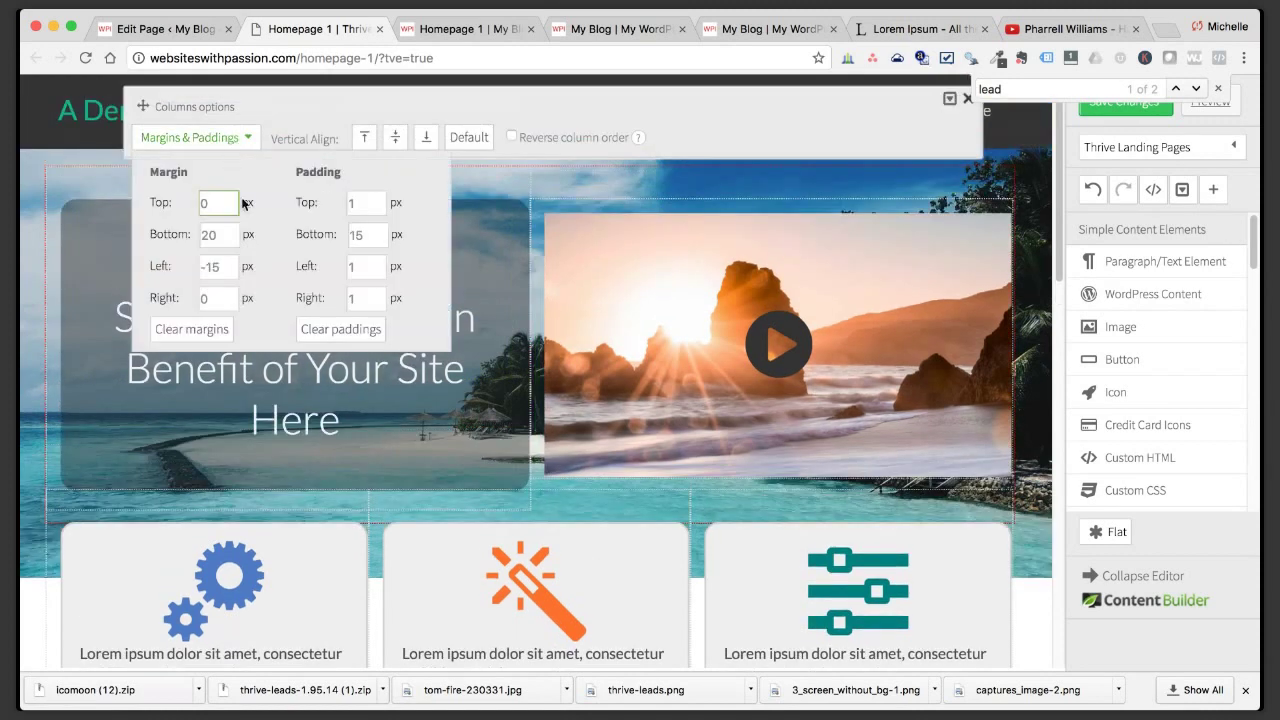
pyautogui.moveTo(210, 240); pyautogui.dragTo(199, 239)
pyautogui.write('5')
pyautogui.press('Tab')
pyautogui.click(352, 266)
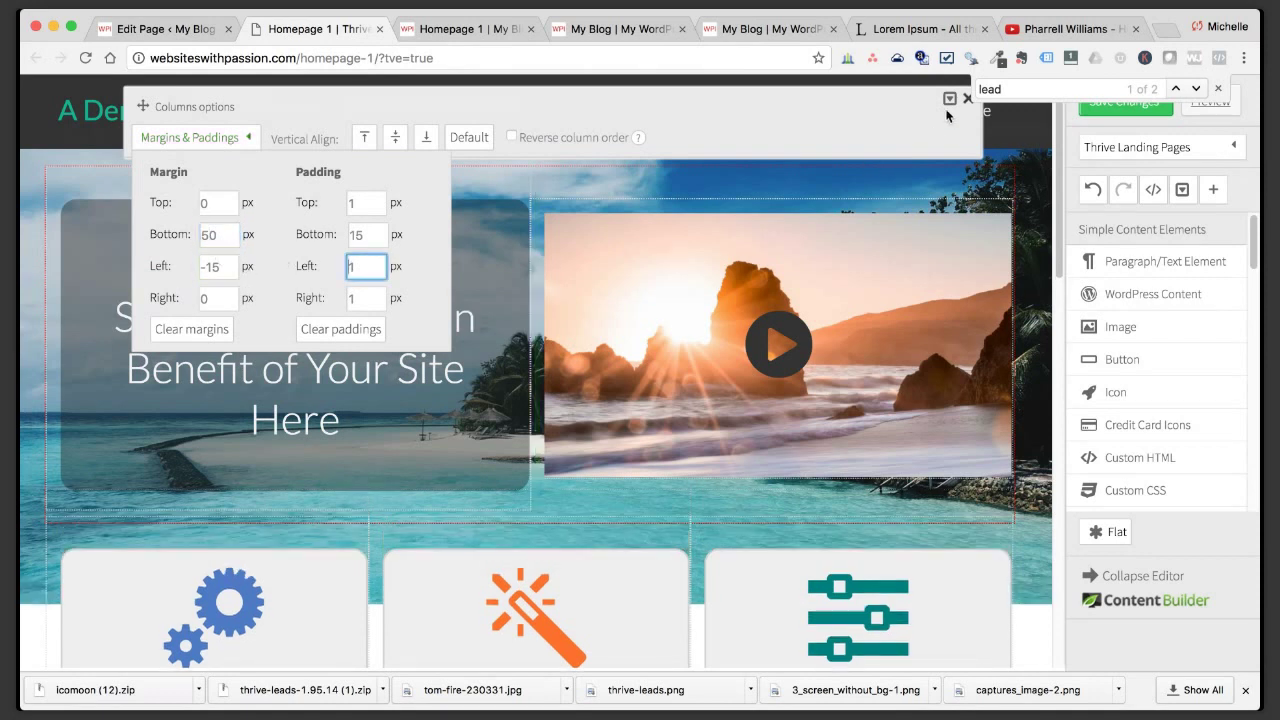
pyautogui.click(967, 98)
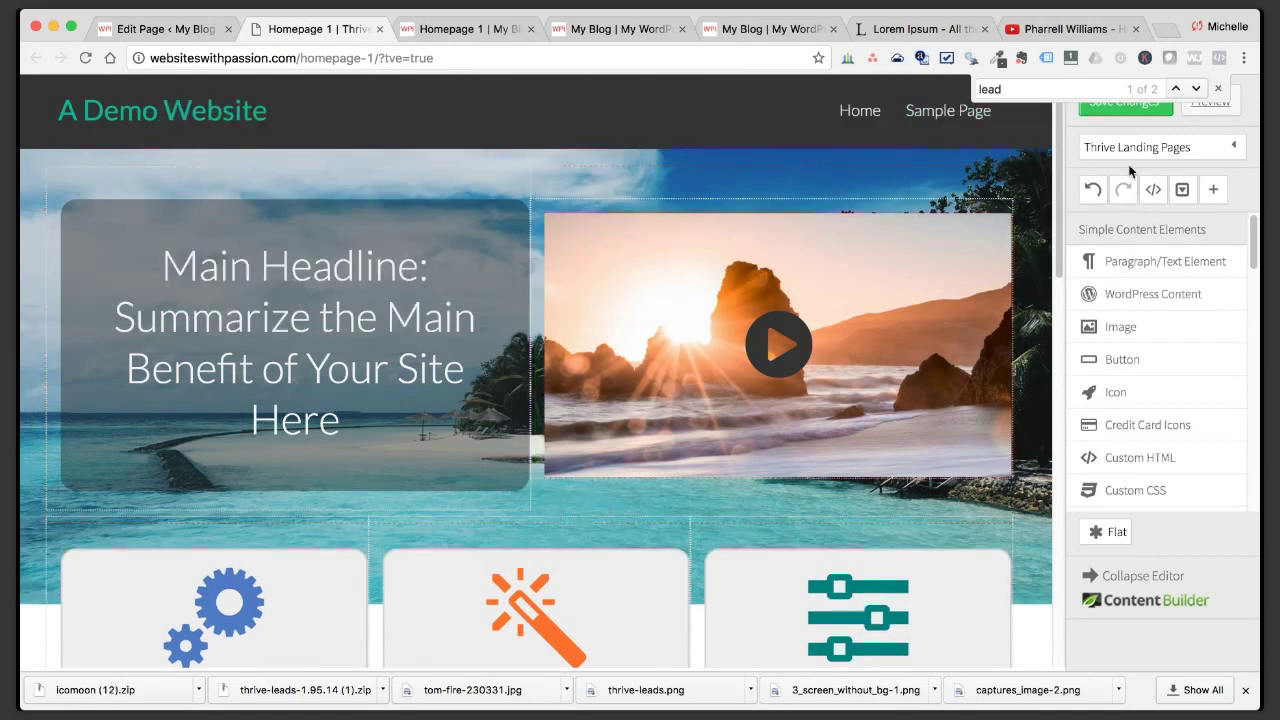
# Save the page changes and reload the homepage preview to check how the content boxes overlap the header image.
pyautogui.click(1131, 112)
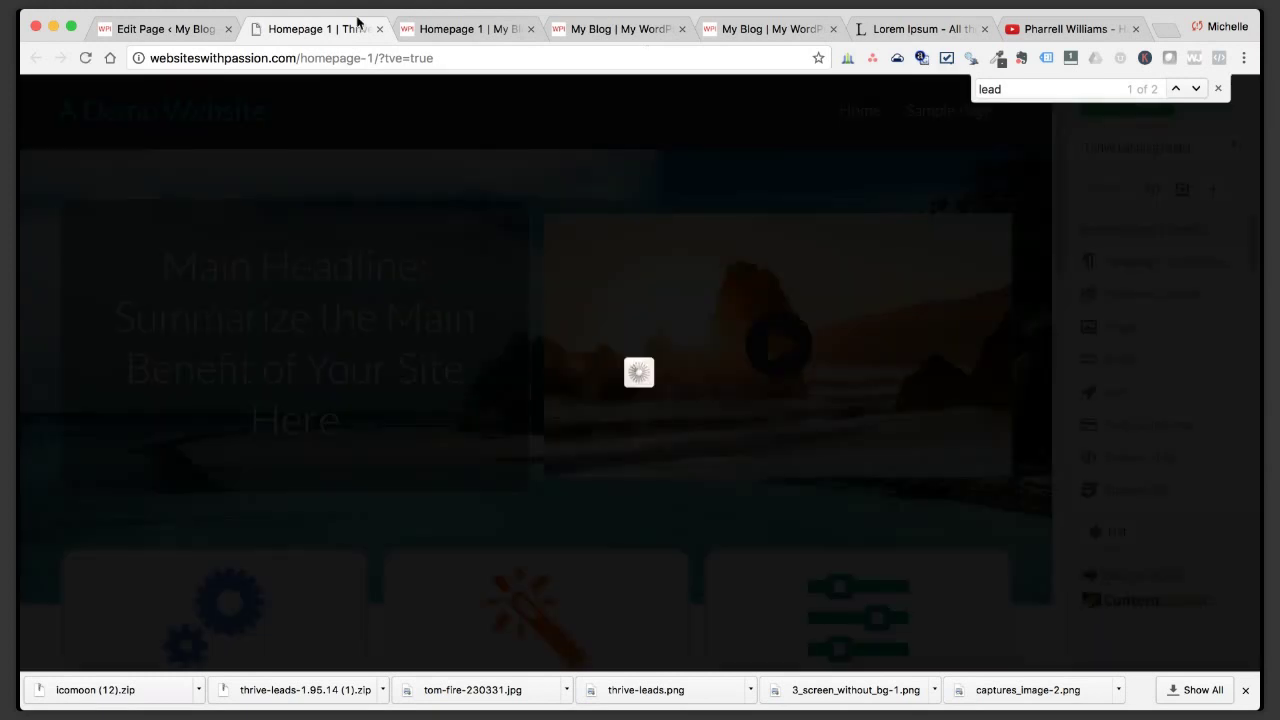
pyautogui.click(446, 28)
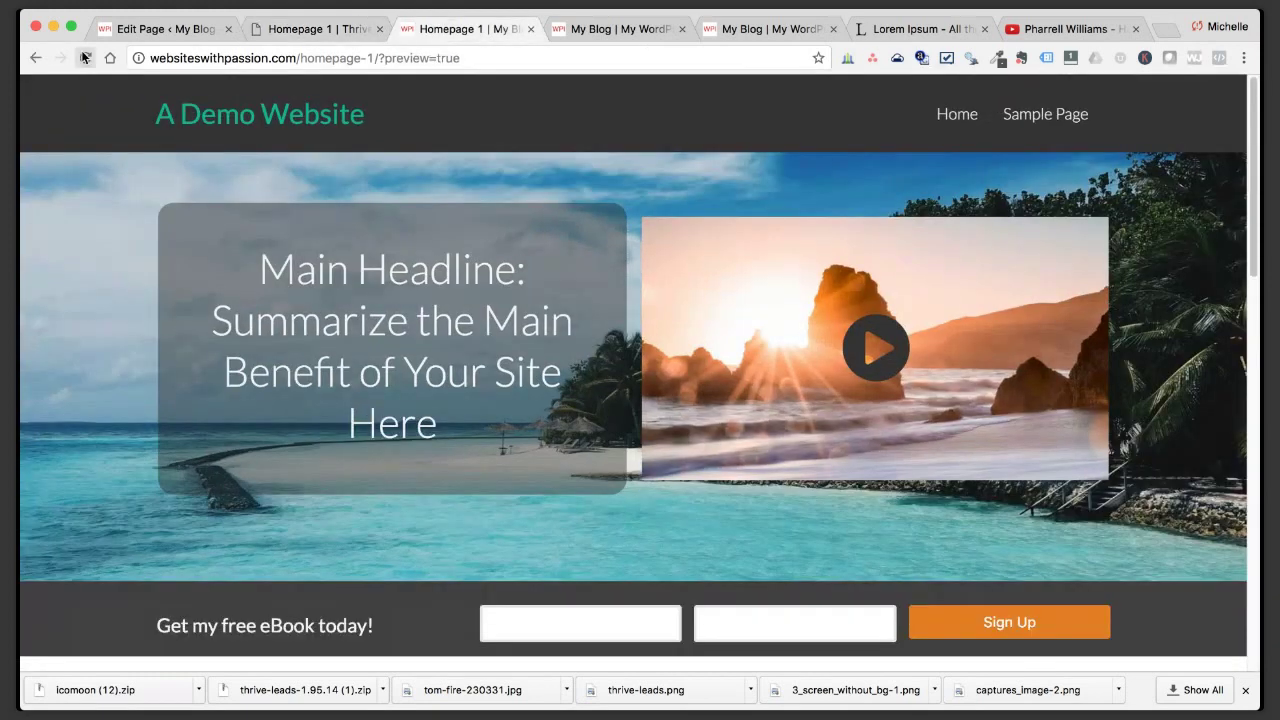
pyautogui.click(86, 58)
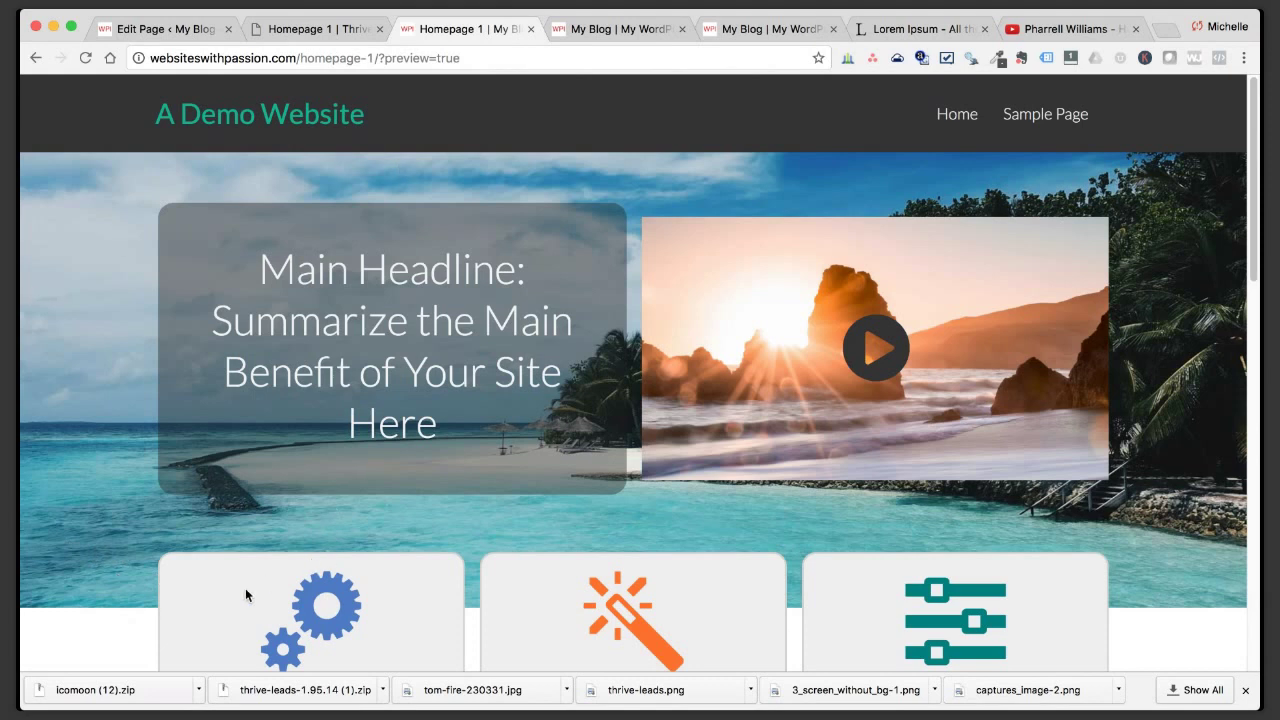
pyautogui.scroll(-3, 245, 600)
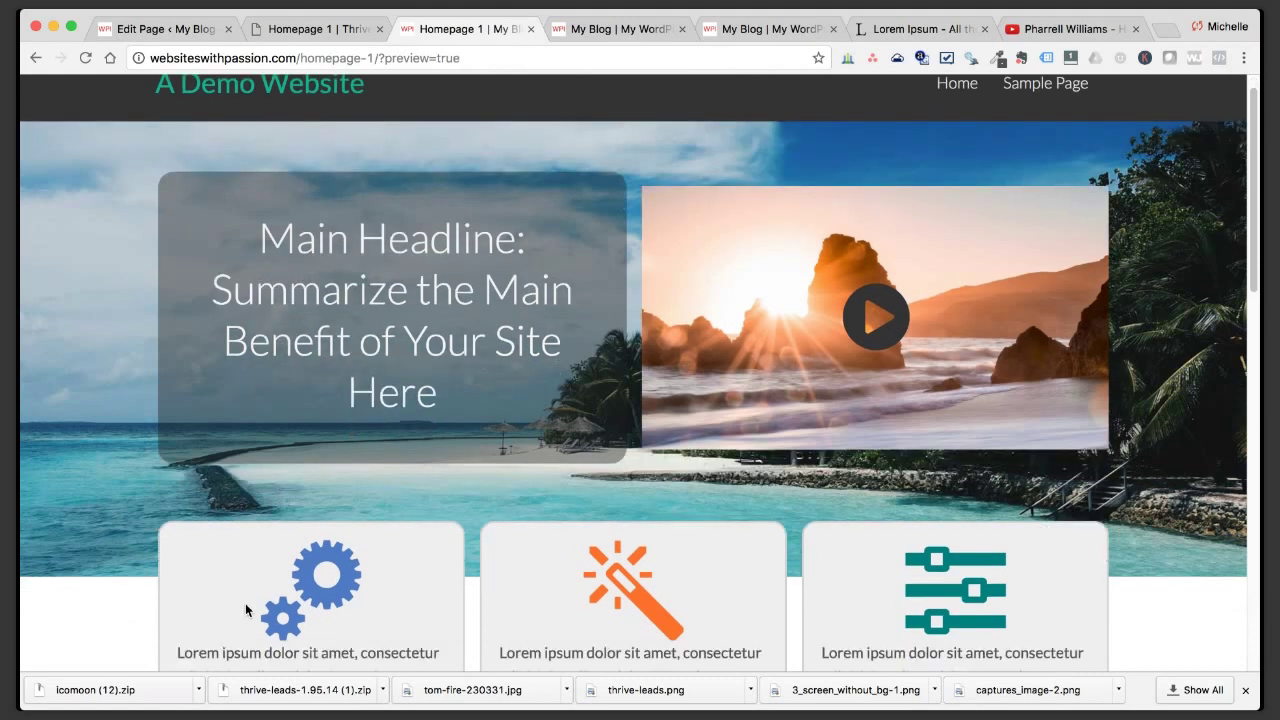
pyautogui.scroll(3, 572, 542)
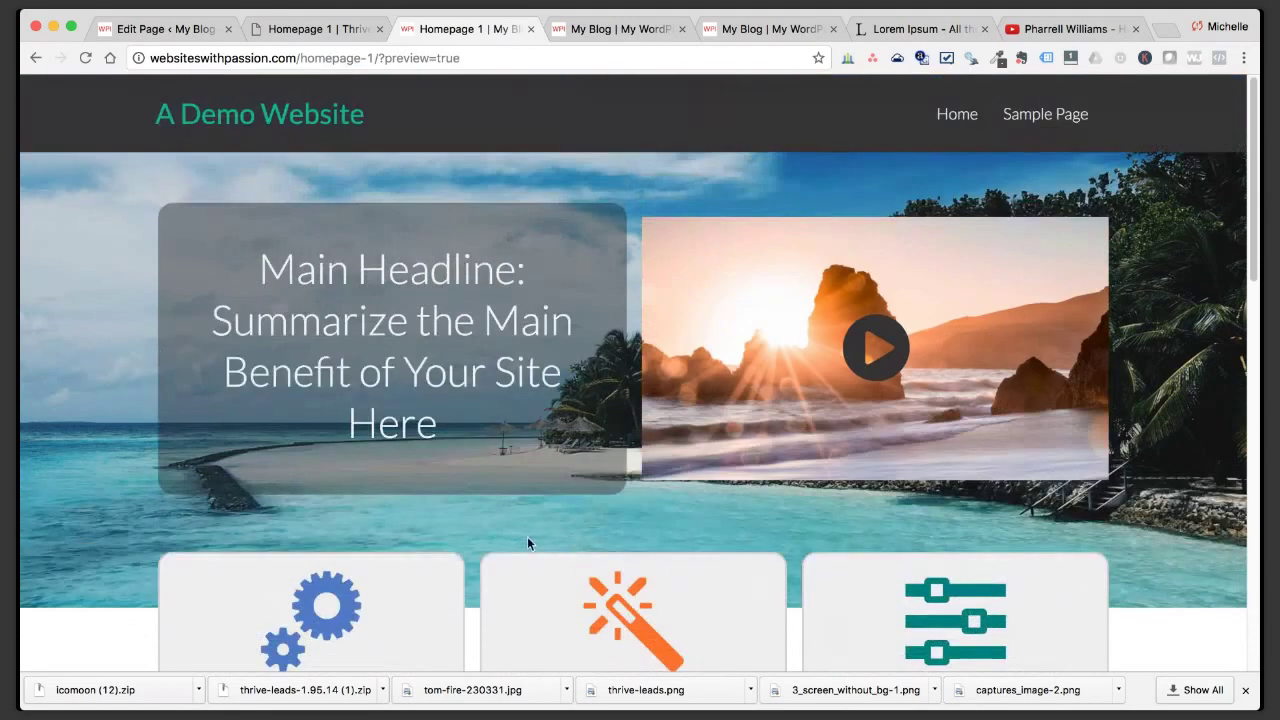
# In the page editor, delete all content between the three content boxes and the footer, including the social media, "Don't Forget..." and green text sections.
pyautogui.click(348, 32)
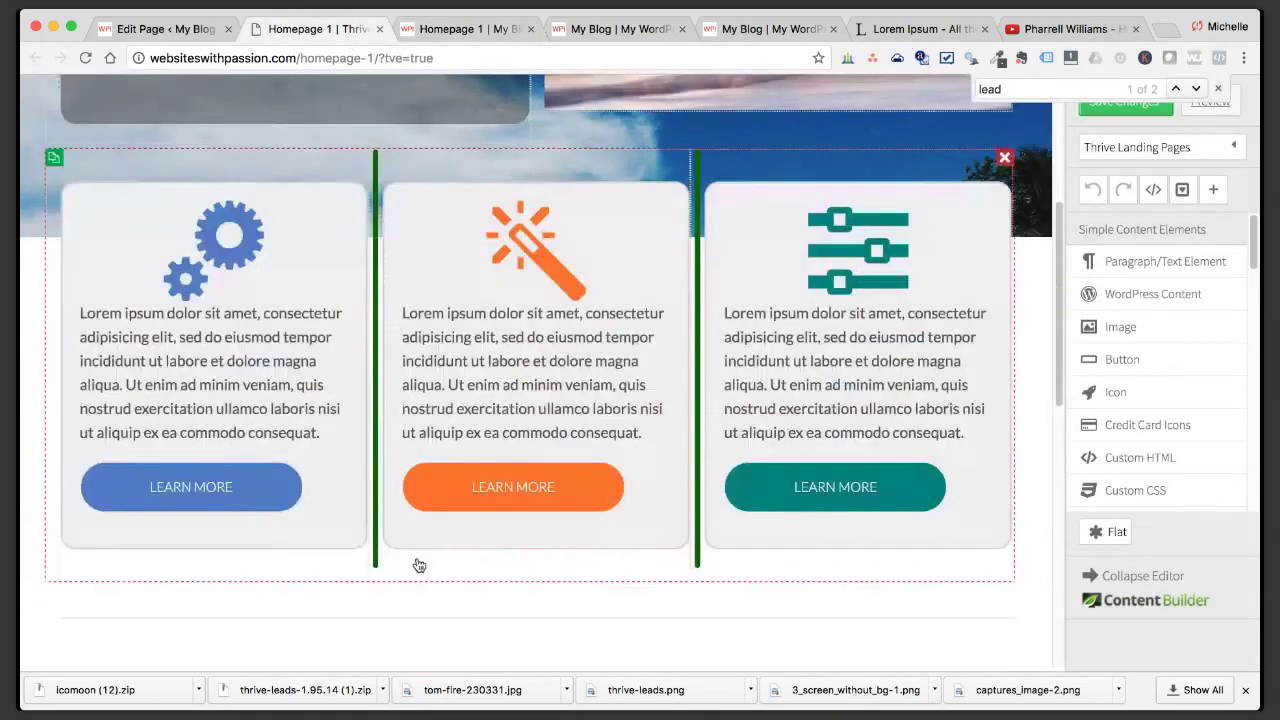
pyautogui.scroll(2, 415, 570)
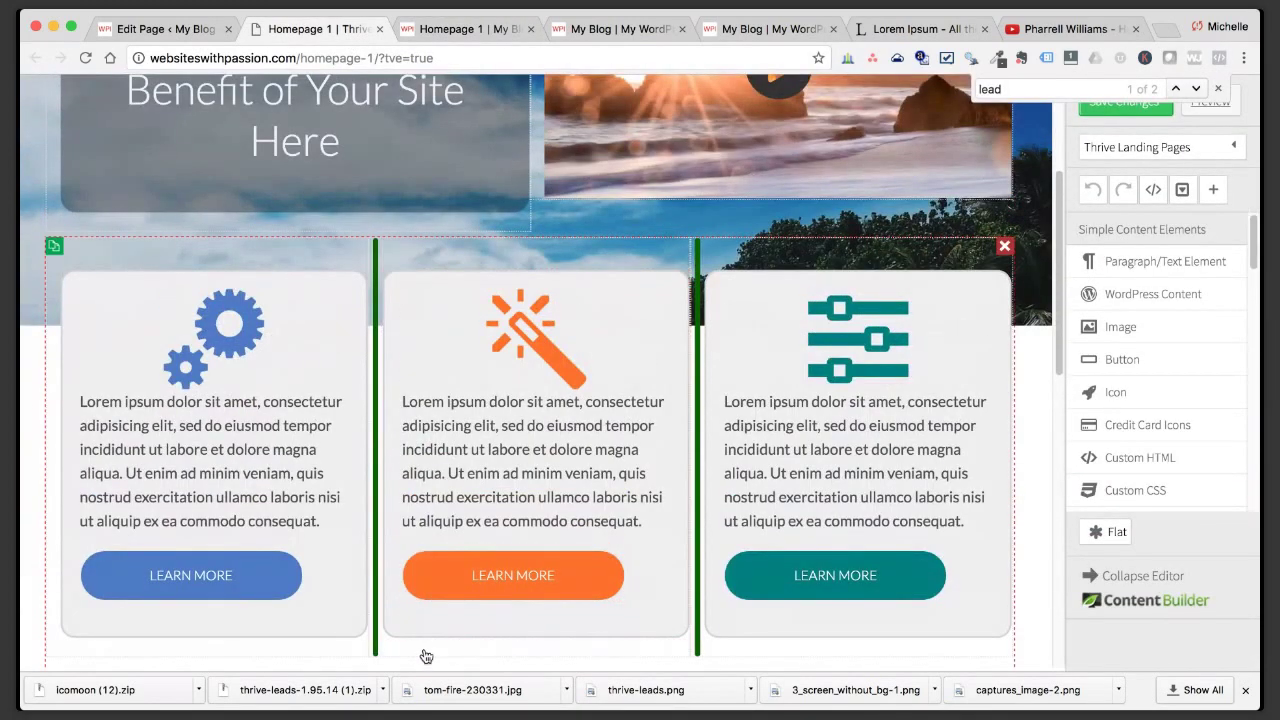
pyautogui.scroll(3, 420, 590)
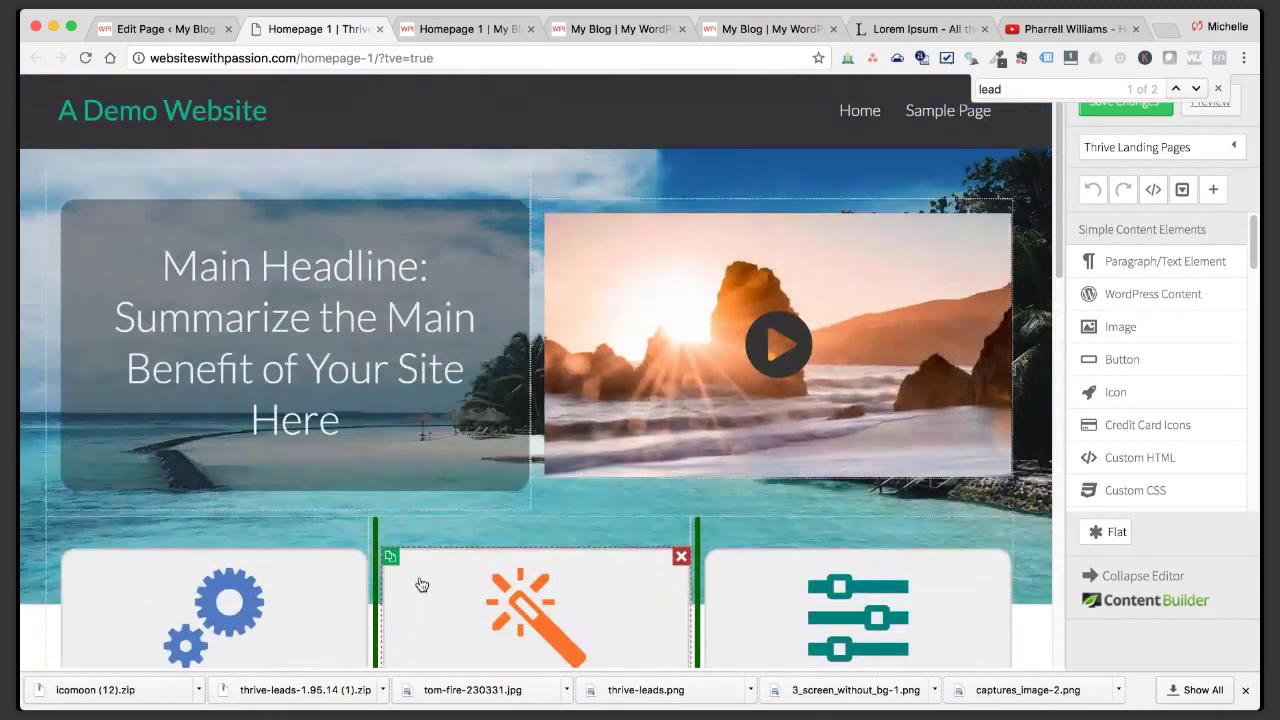
pyautogui.scroll(-6, 422, 585)
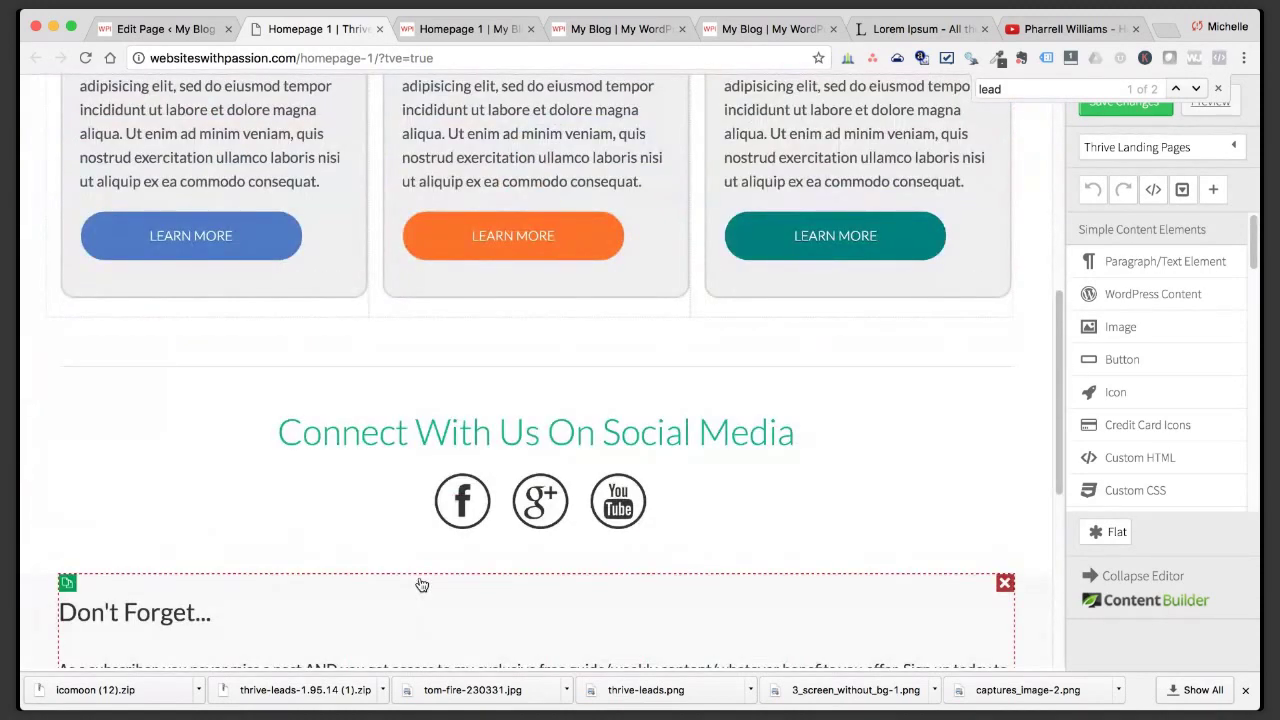
pyautogui.scroll(6, 422, 585)
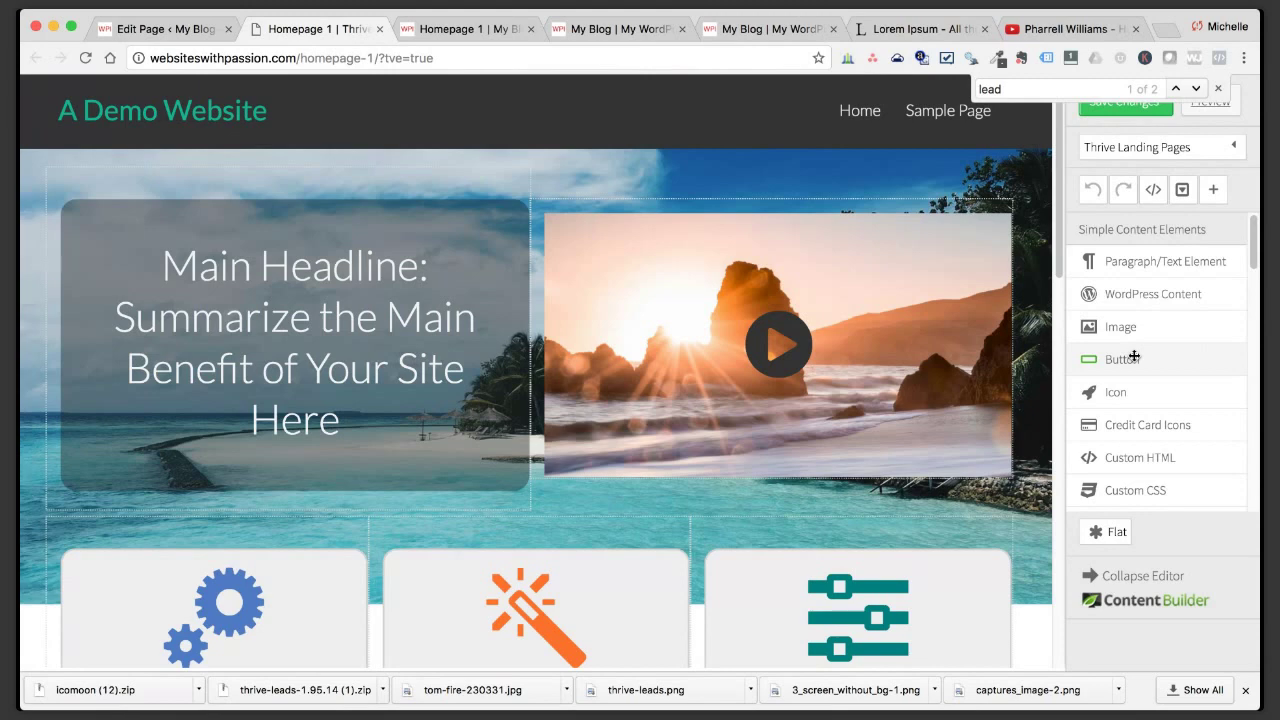
pyautogui.moveTo(1134, 356); pyautogui.dragTo(1008, 600)
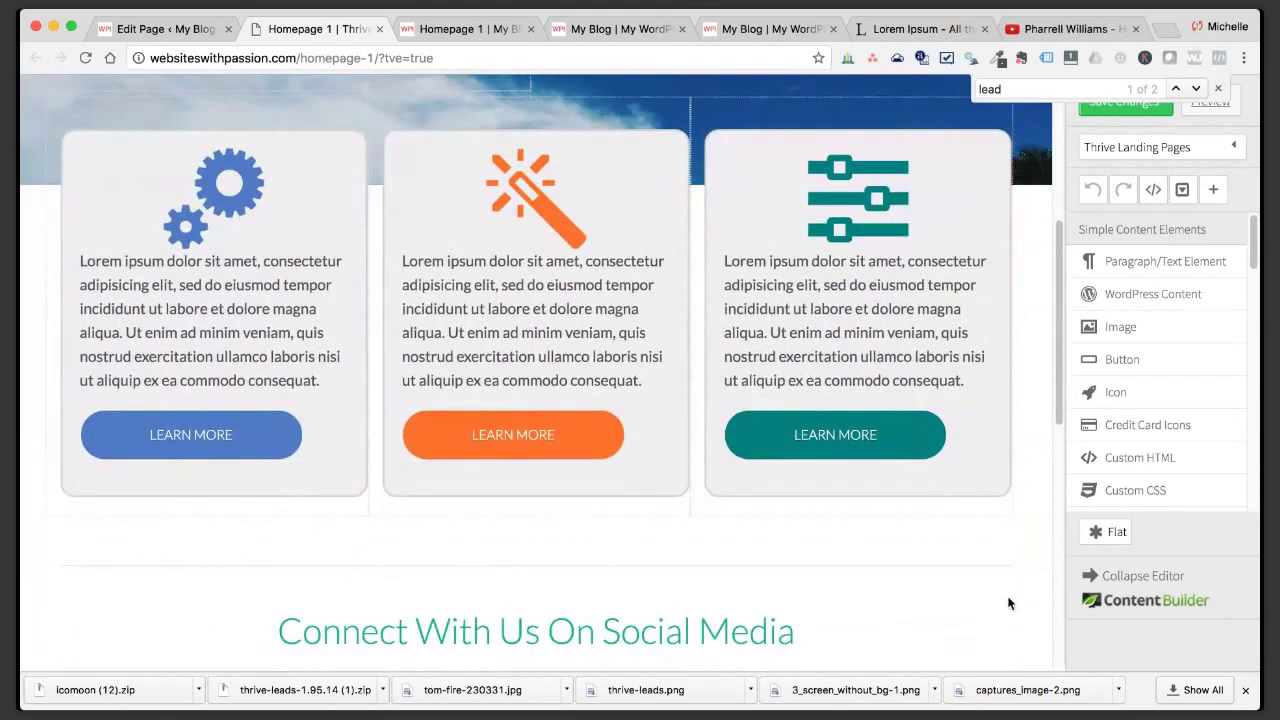
pyautogui.click(1005, 561)
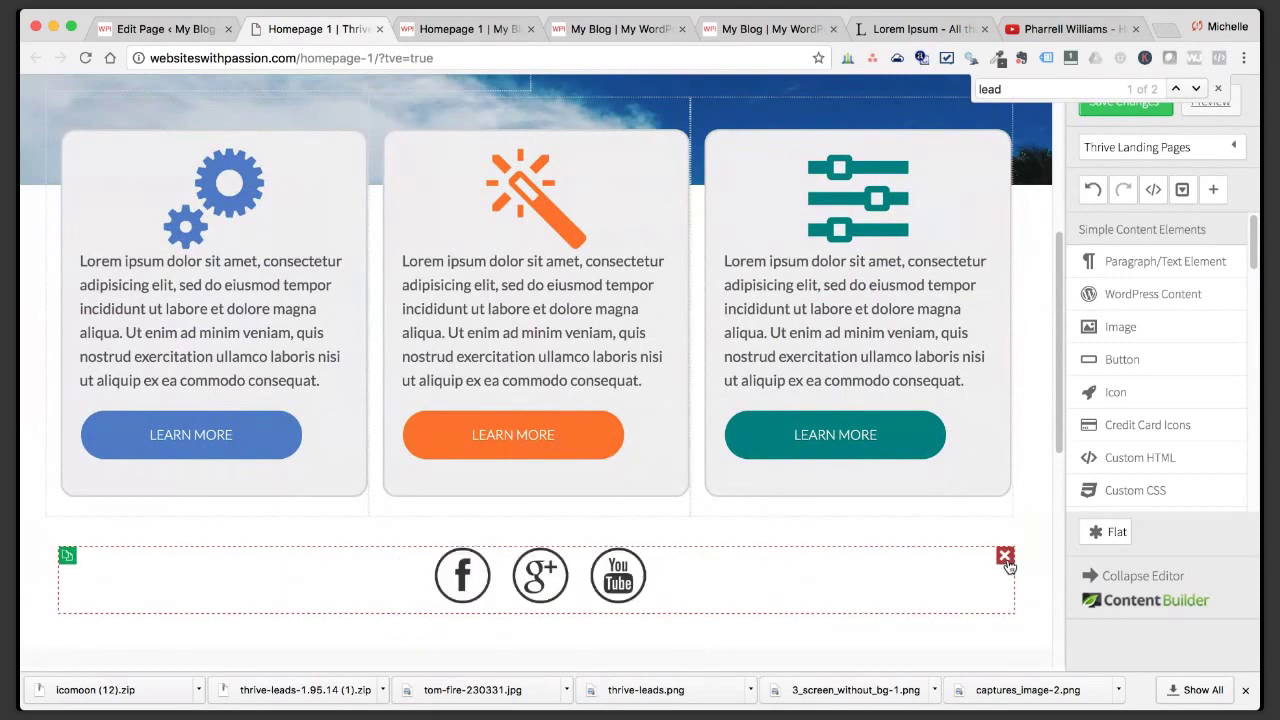
pyautogui.click(1005, 560)
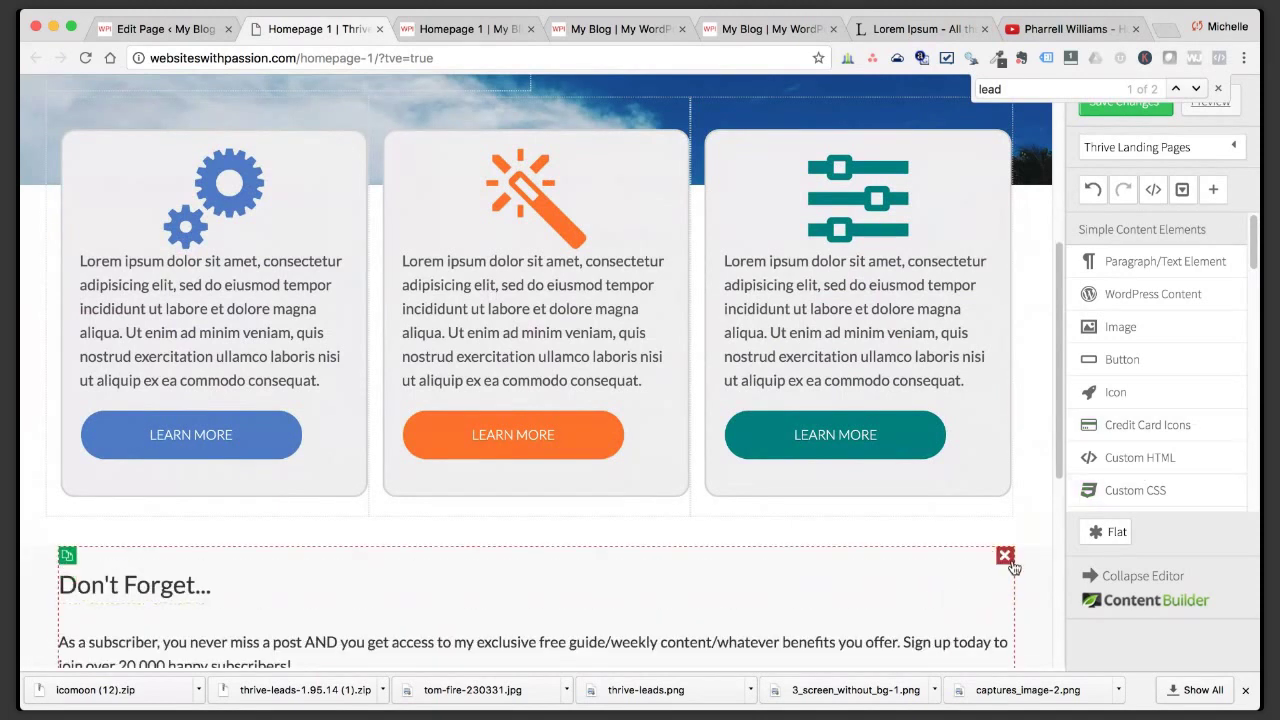
pyautogui.click(1005, 557)
pyautogui.click(1005, 558)
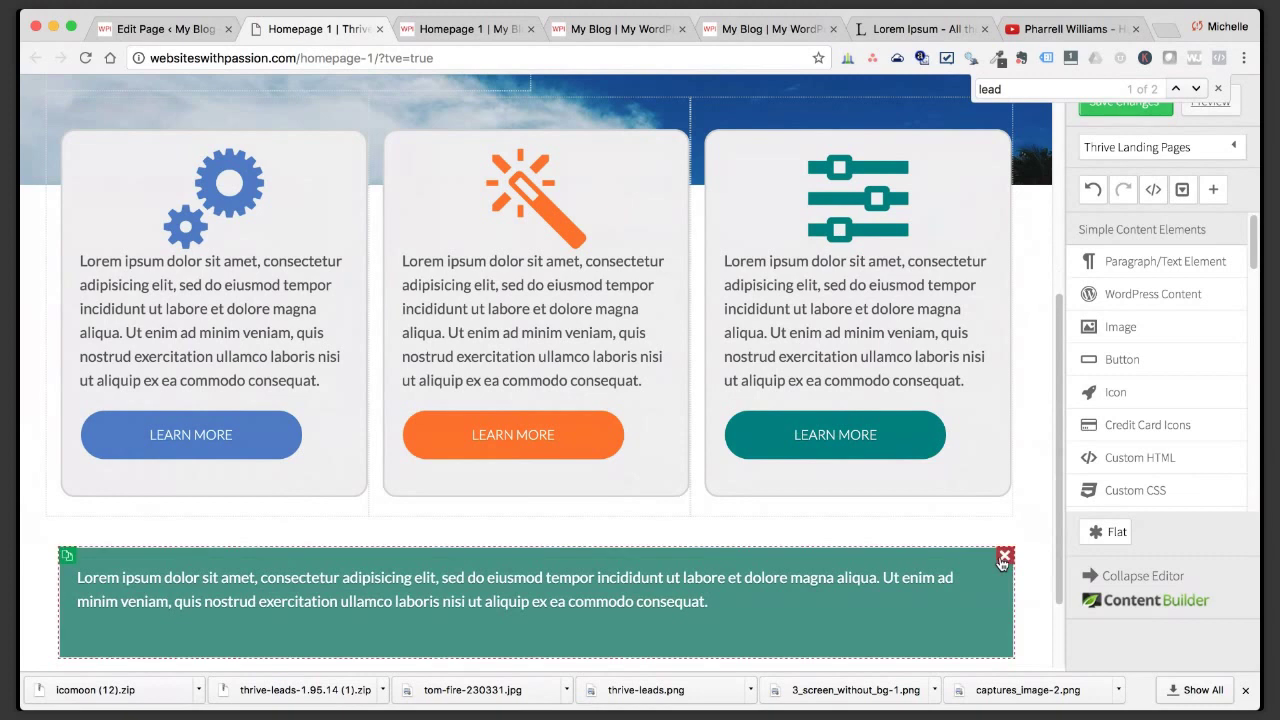
pyautogui.click(1005, 557)
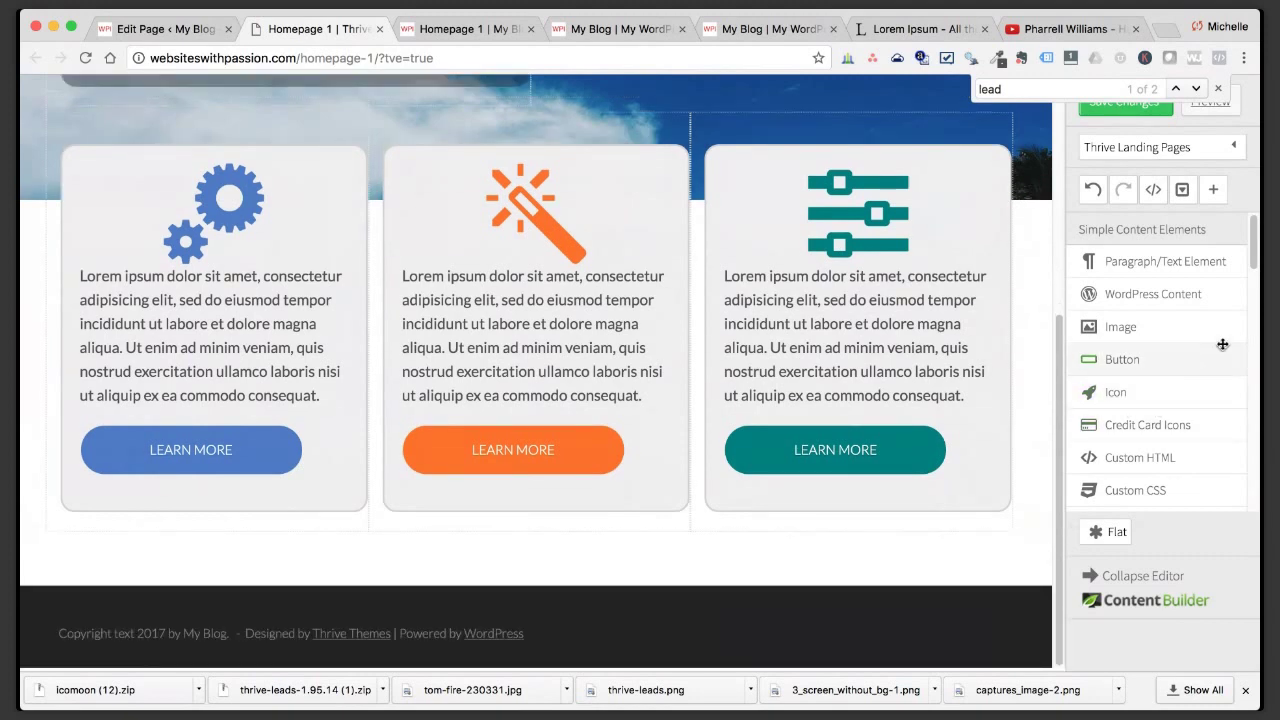
# Add a standard Countdown timer element below the three content boxes.
pyautogui.moveTo(1252, 262); pyautogui.dragTo(1252, 500)
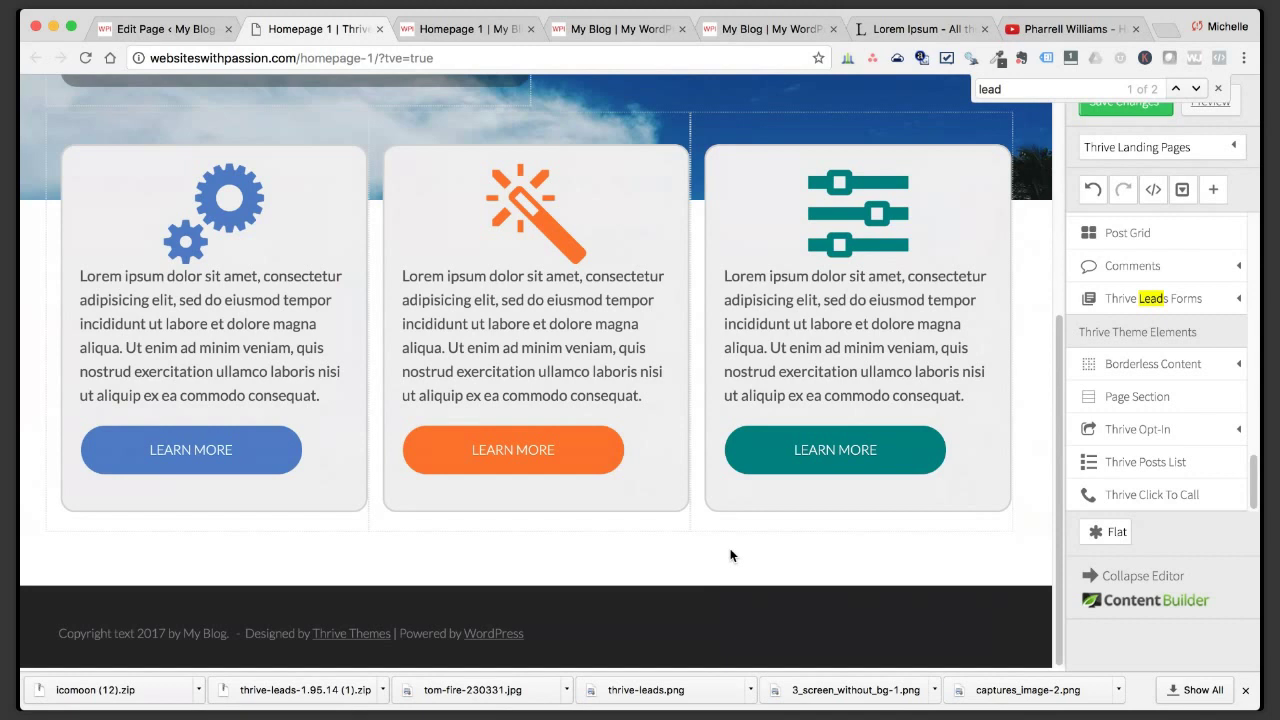
pyautogui.scroll(3, 1140, 425)
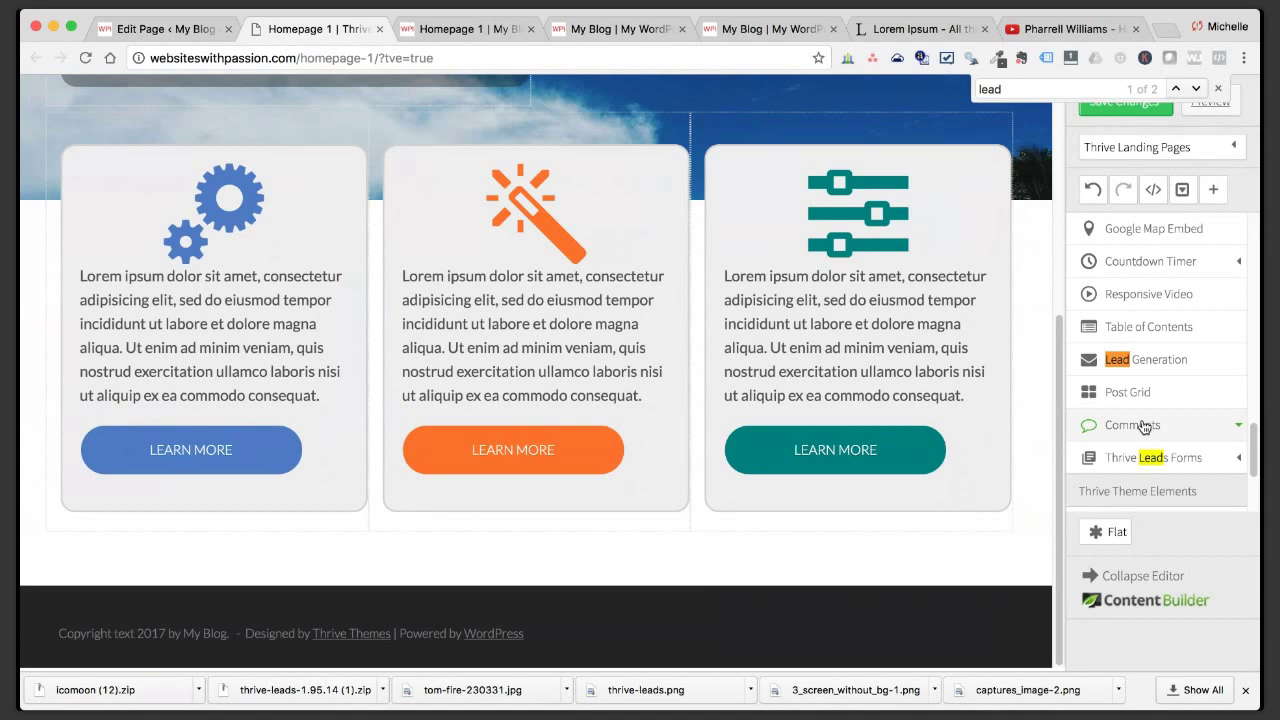
pyautogui.scroll(-3, 1143, 427)
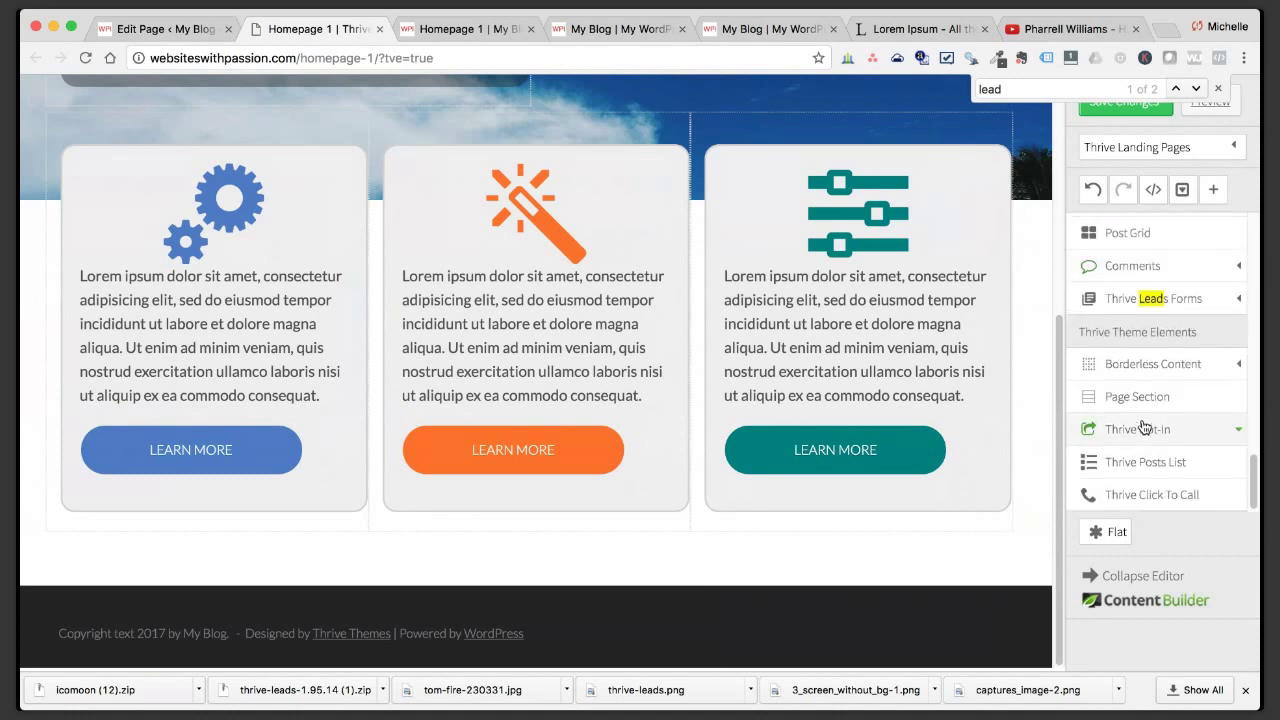
pyautogui.scroll(5, 1182, 447)
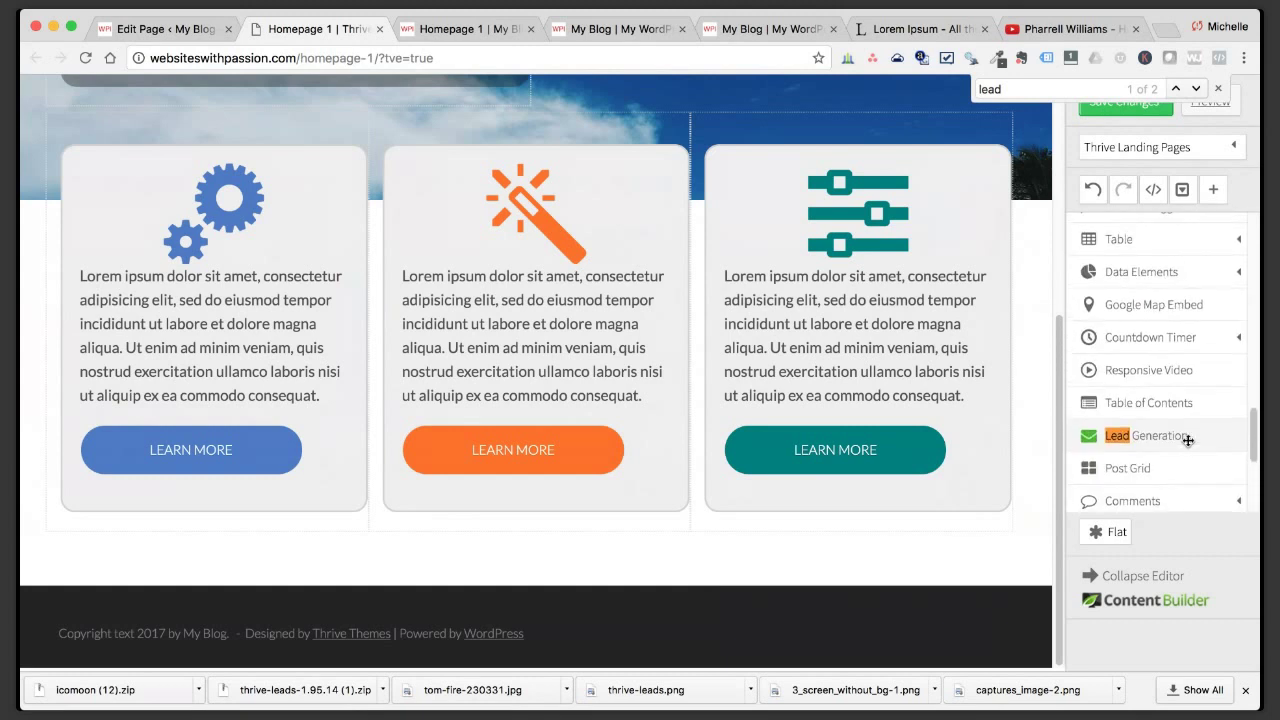
pyautogui.scroll(1, 1188, 385)
pyautogui.scroll(1, 1188, 385)
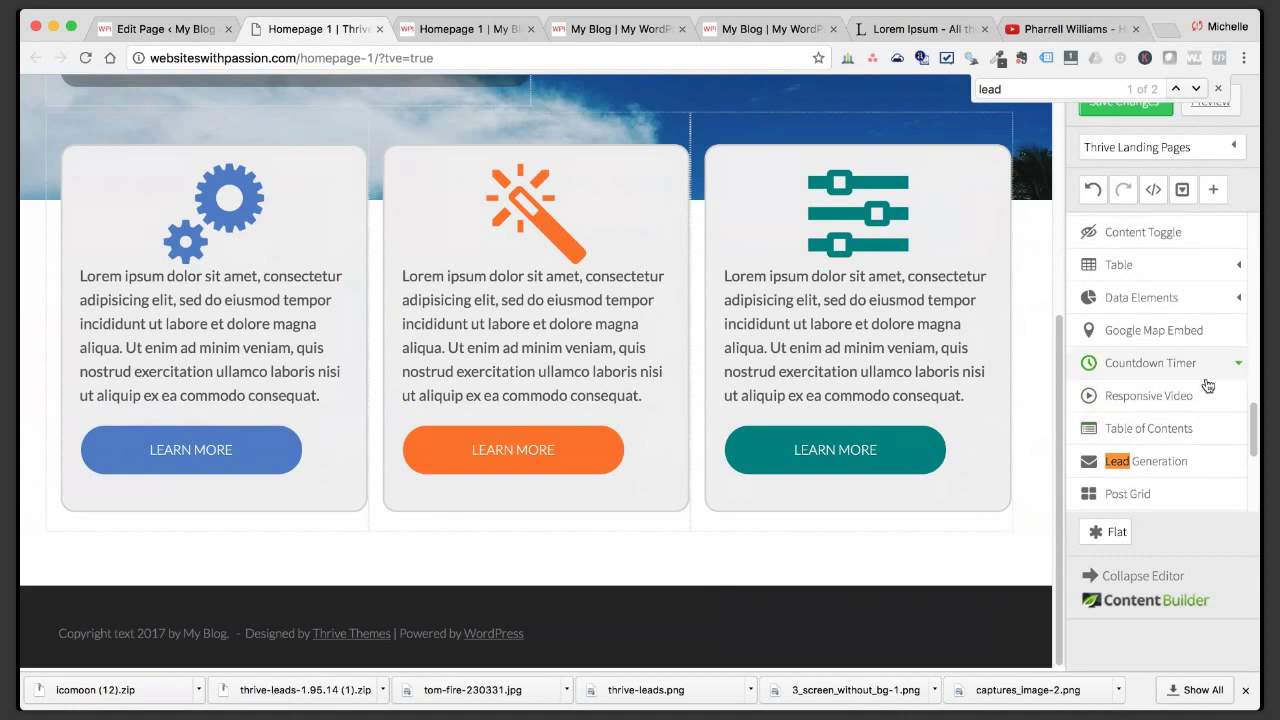
pyautogui.click(1206, 372)
pyautogui.moveTo(1182, 399); pyautogui.dragTo(495, 559)
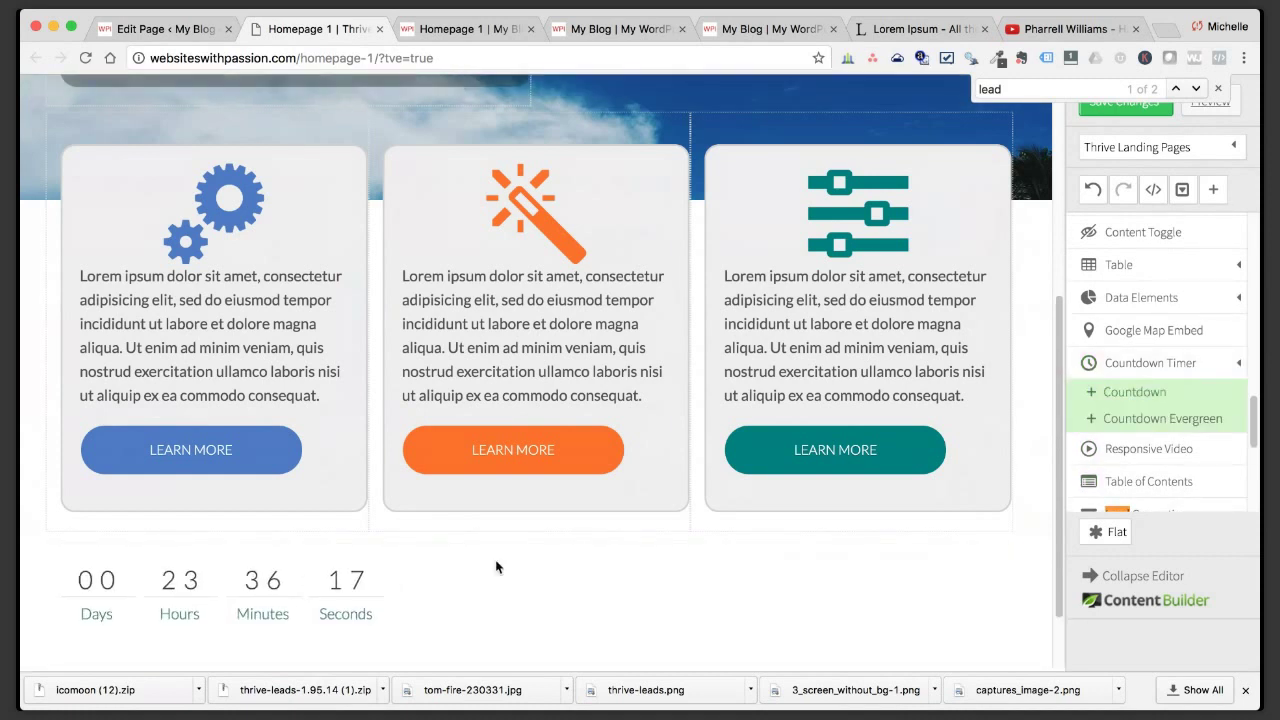
# Change the countdown timer's design to Style 3.
pyautogui.click(232, 597)
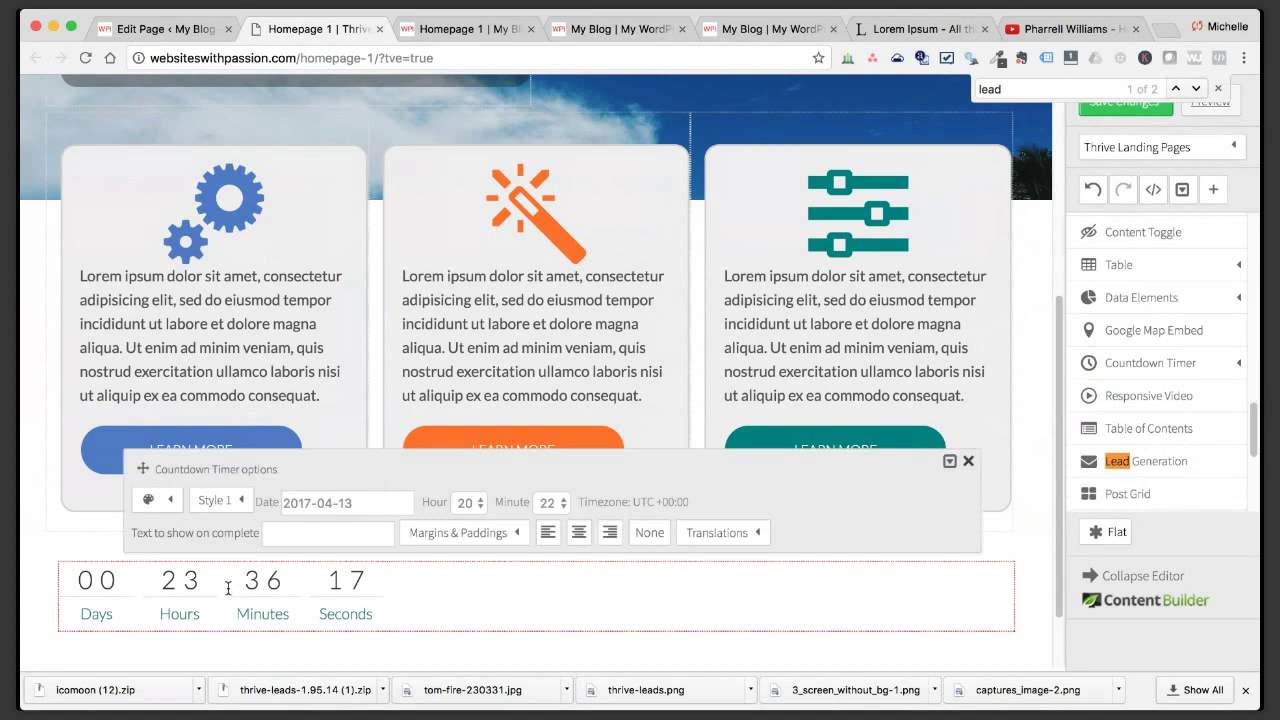
pyautogui.scroll(-2, 228, 588)
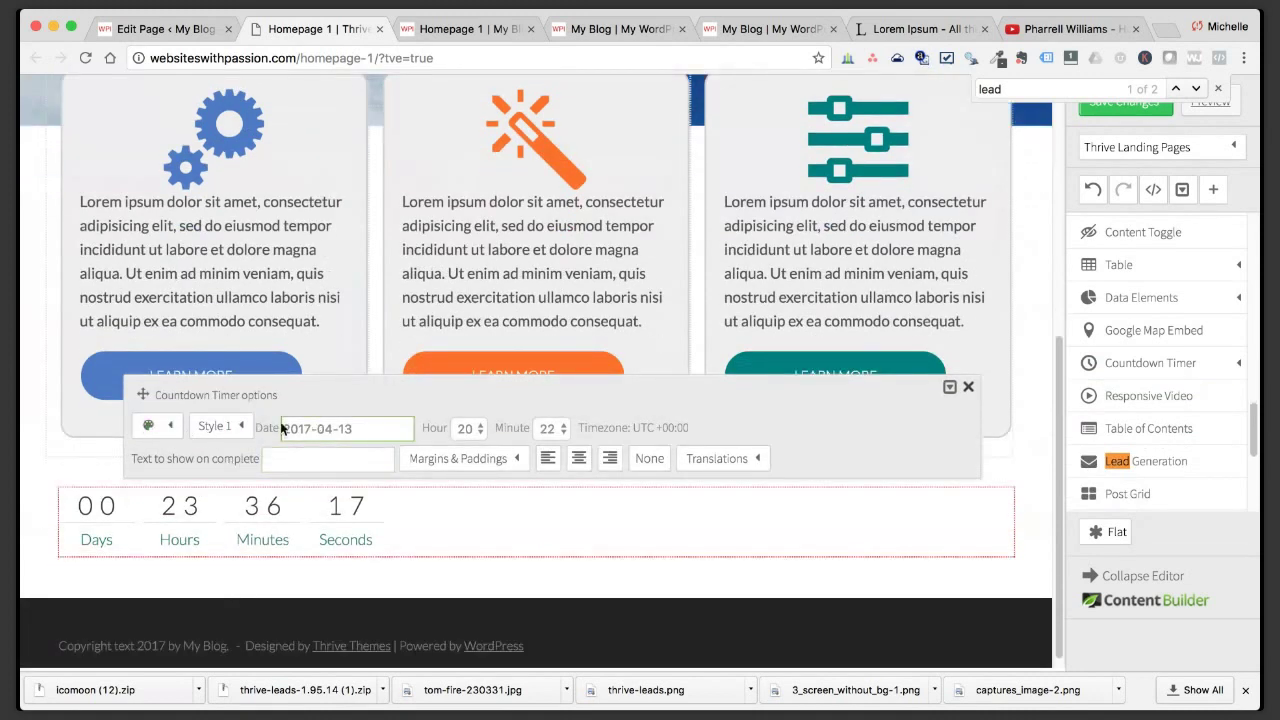
pyautogui.click(215, 426)
pyautogui.click(253, 514)
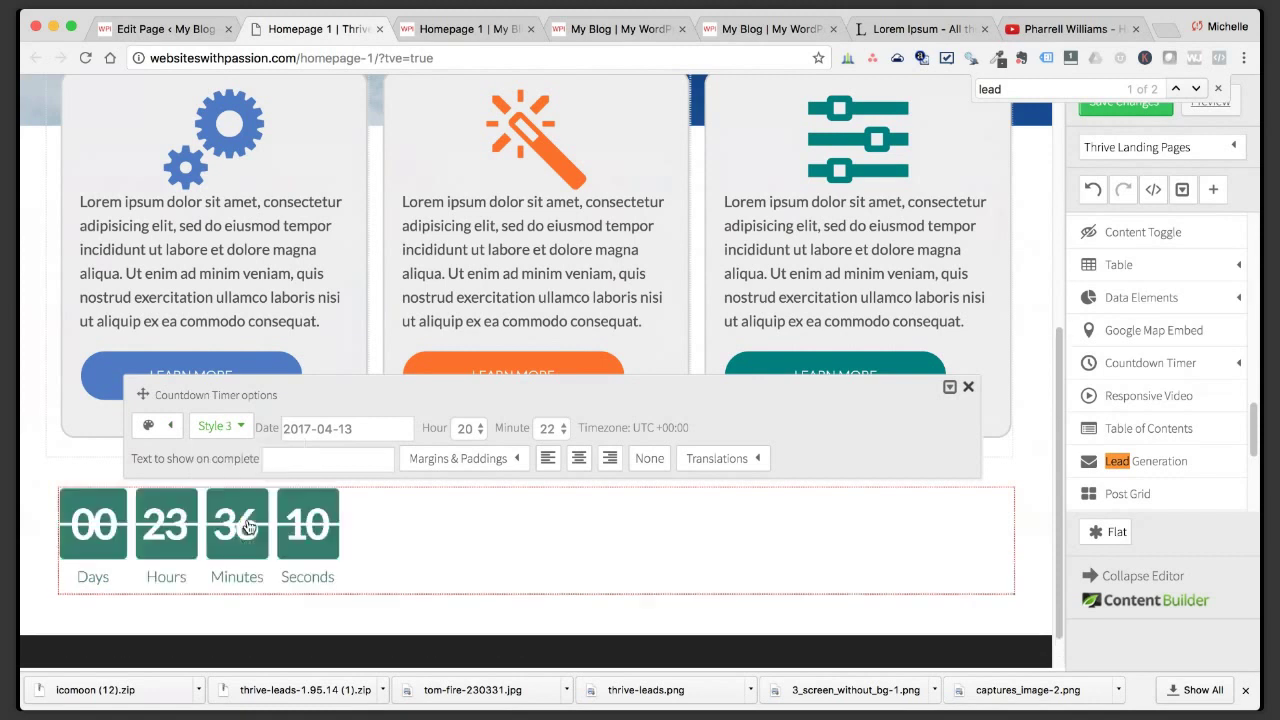
pyautogui.click(971, 389)
# Look through the advanced elements in the element list, including the Data Elements types.
pyautogui.scroll(4, 1156, 420)
pyautogui.scroll(-1, 1195, 430)
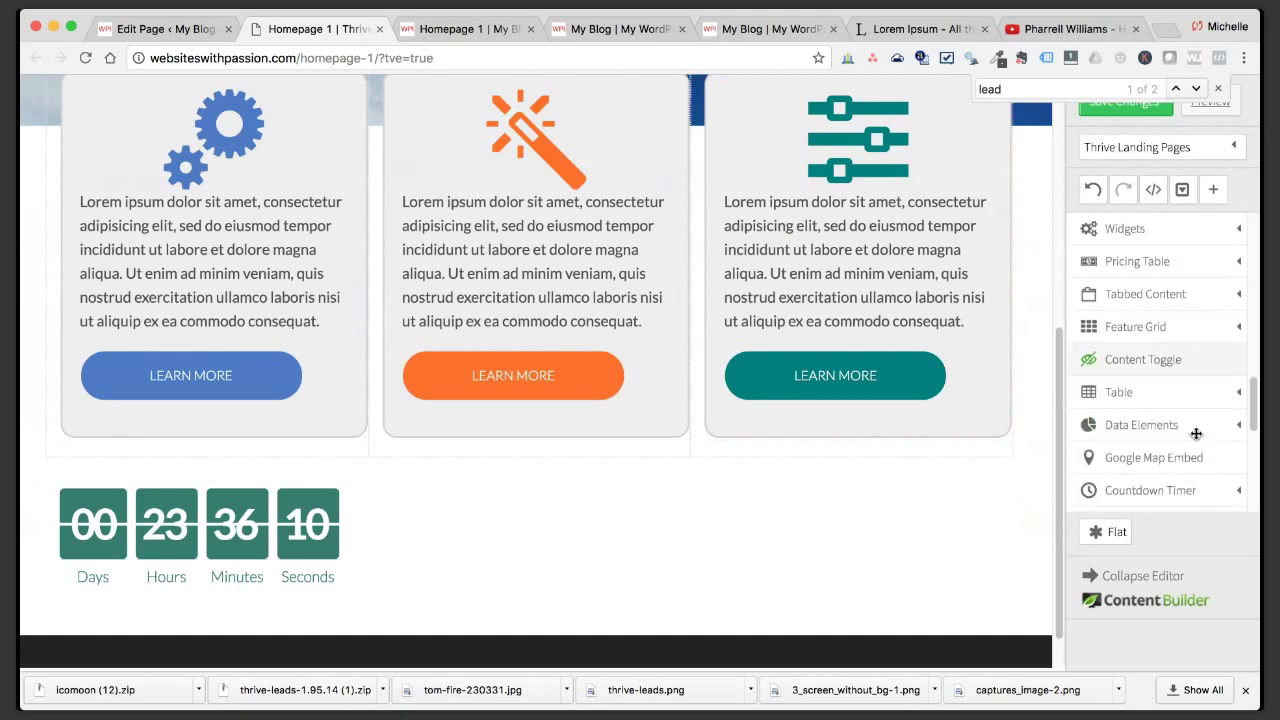
pyautogui.scroll(-2, 1196, 433)
pyautogui.scroll(-1, 1218, 434)
pyautogui.scroll(-2, 1218, 434)
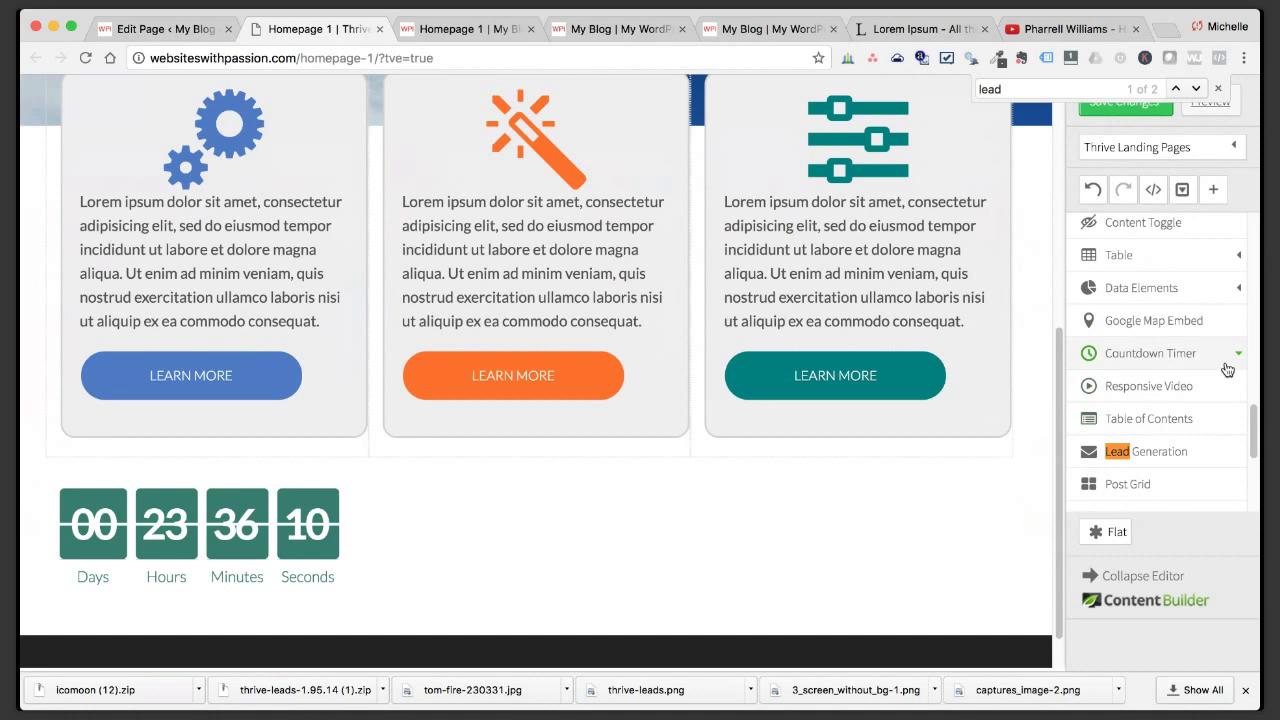
pyautogui.click(1230, 300)
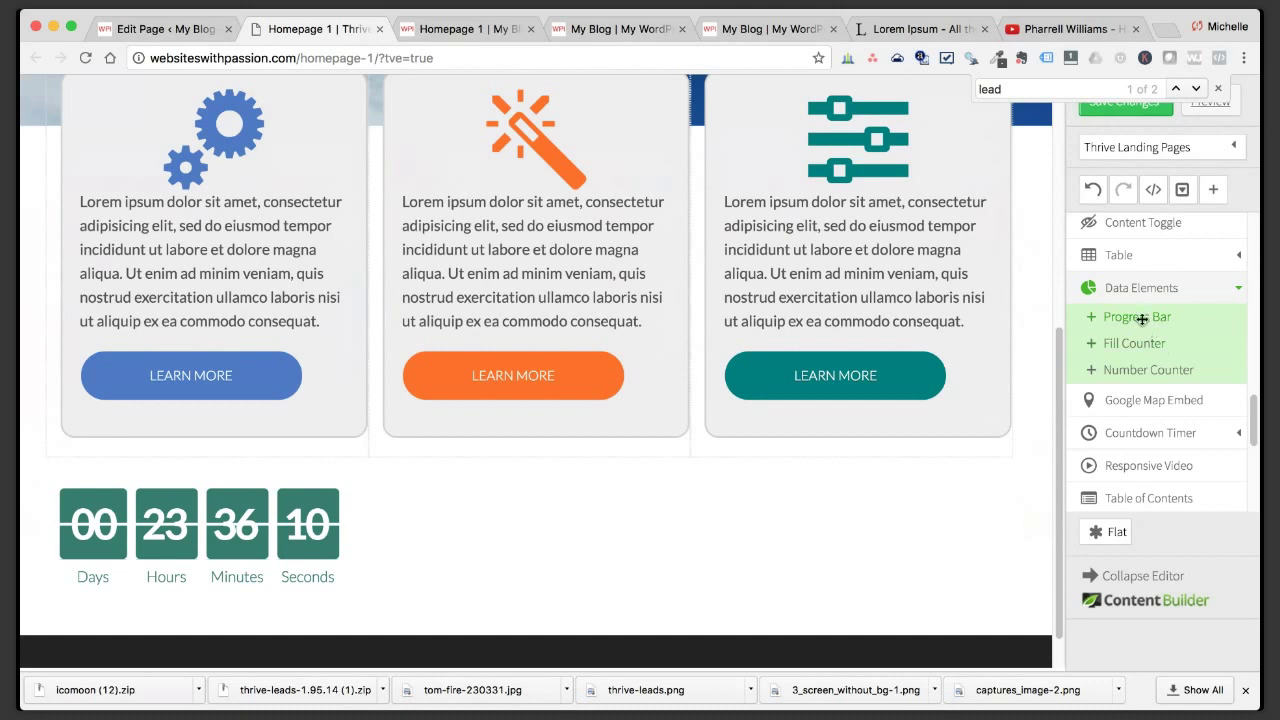
# Add a Style 1 Guarantee Box directly below the countdown timer.
pyautogui.scroll(1, 1150, 345)
pyautogui.scroll(5, 1152, 345)
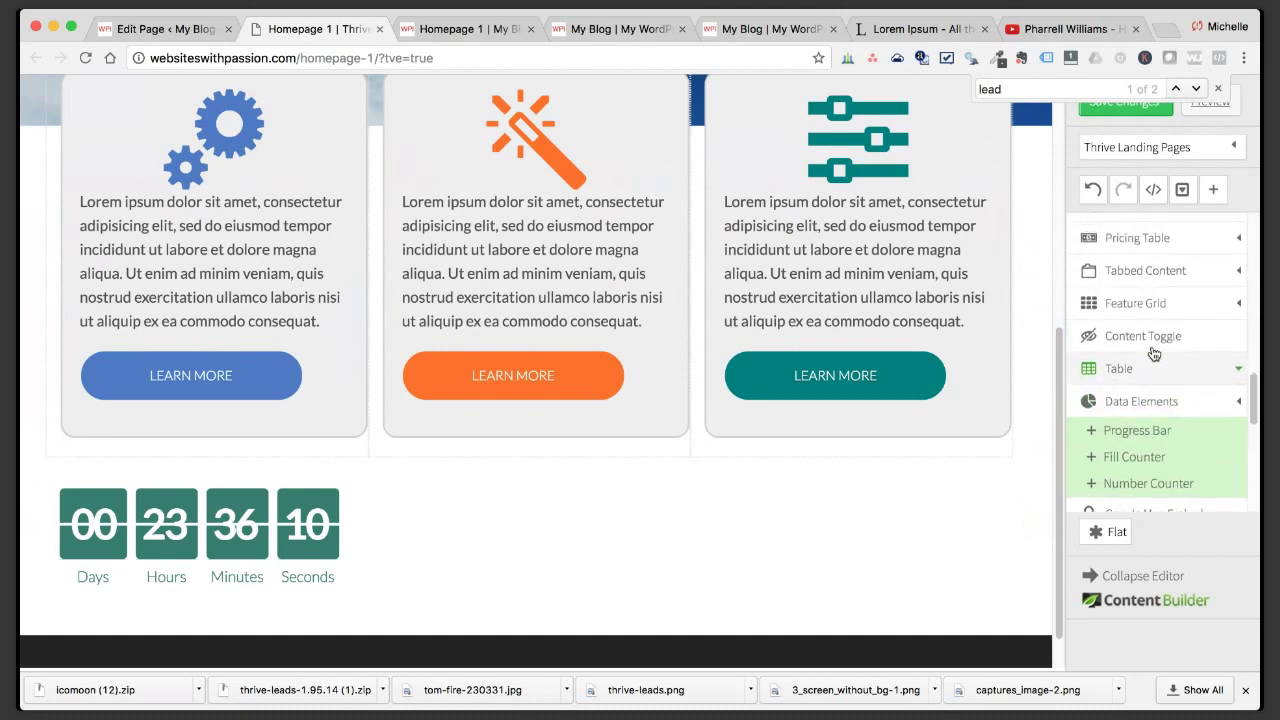
pyautogui.scroll(4, 1166, 395)
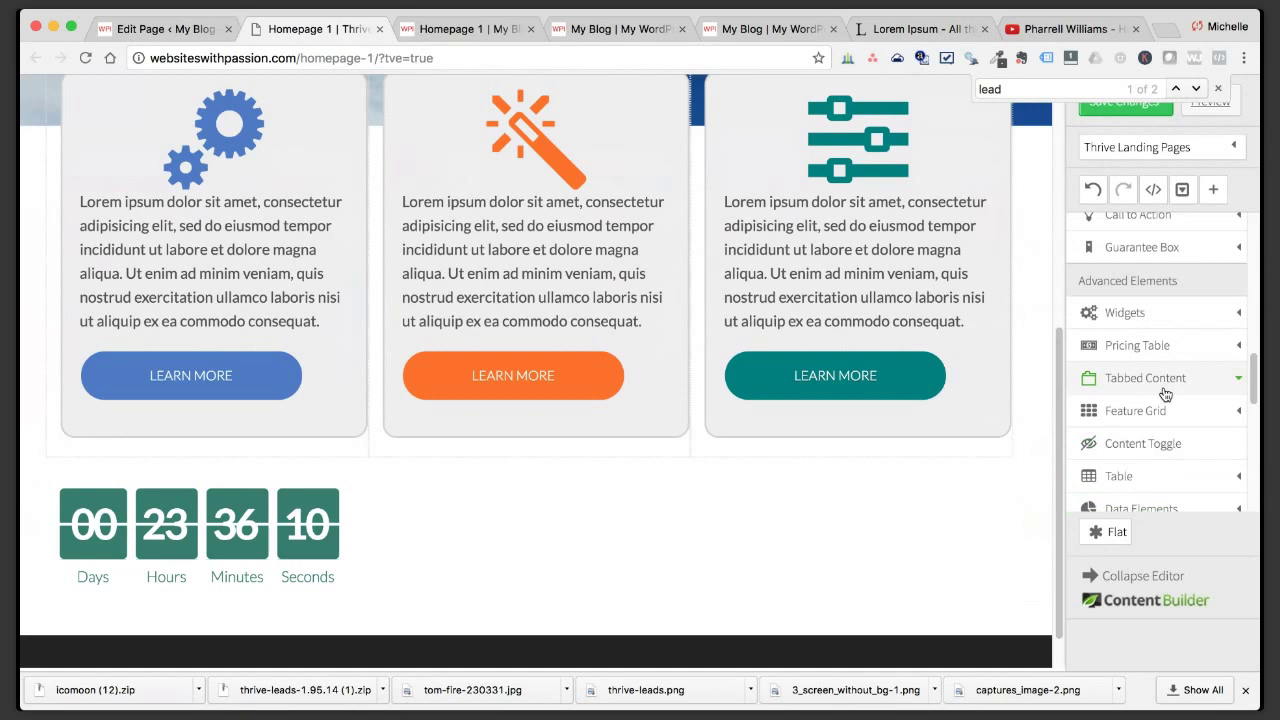
pyautogui.click(1147, 268)
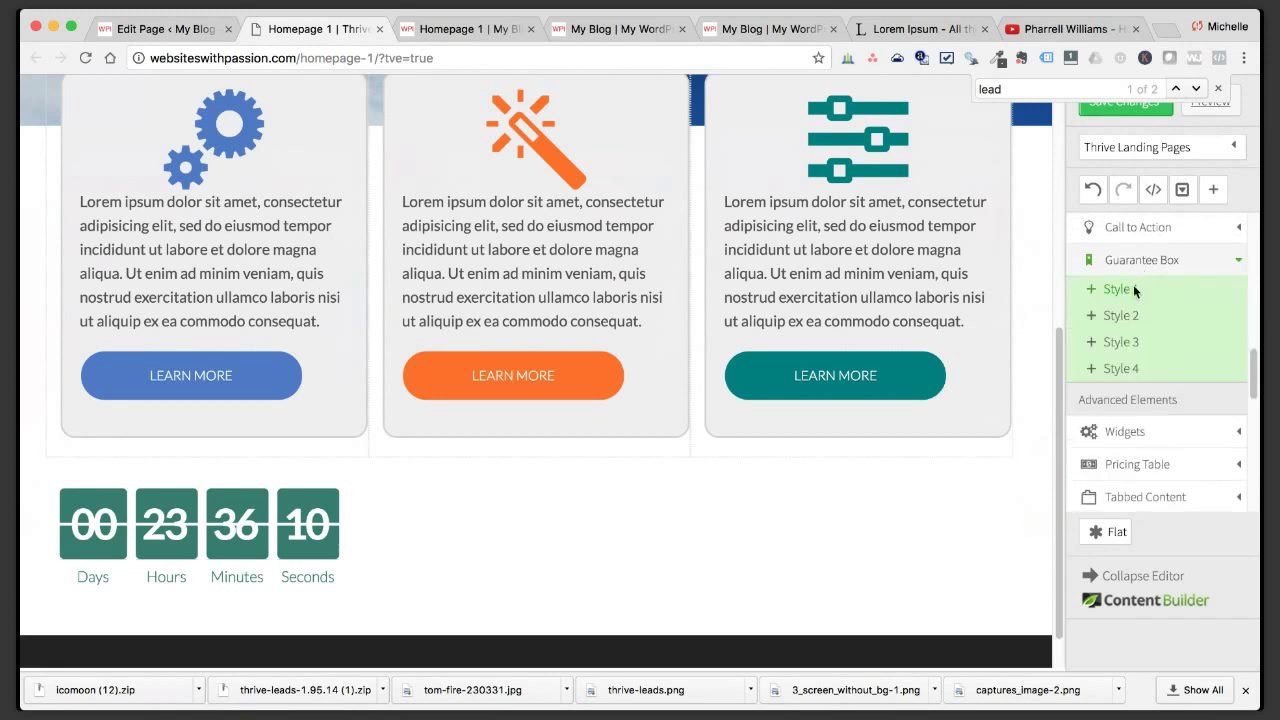
pyautogui.moveTo(1121, 289); pyautogui.dragTo(536, 640)
pyautogui.moveTo(372, 581); pyautogui.dragTo(654, 589)
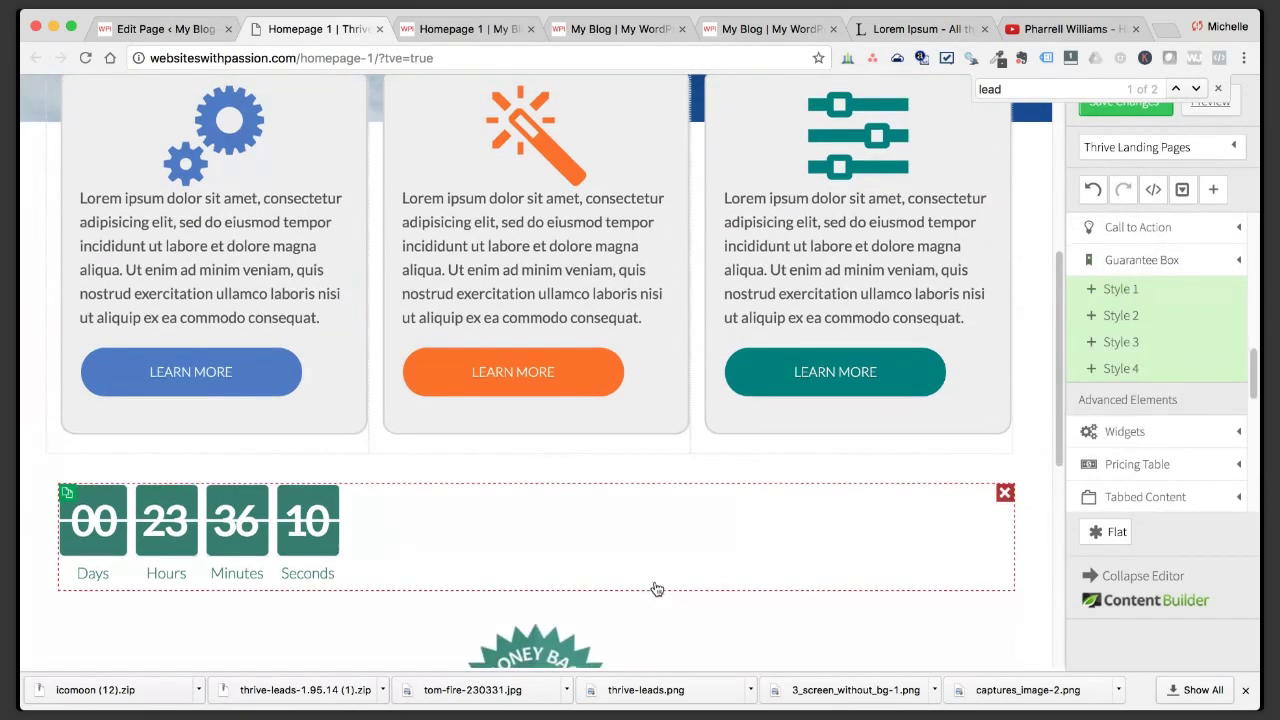
# Add a Style 1 Call to Action between the countdown timer and guarantee box, and a Style 4 Call to Action directly above it.
pyautogui.click(1168, 236)
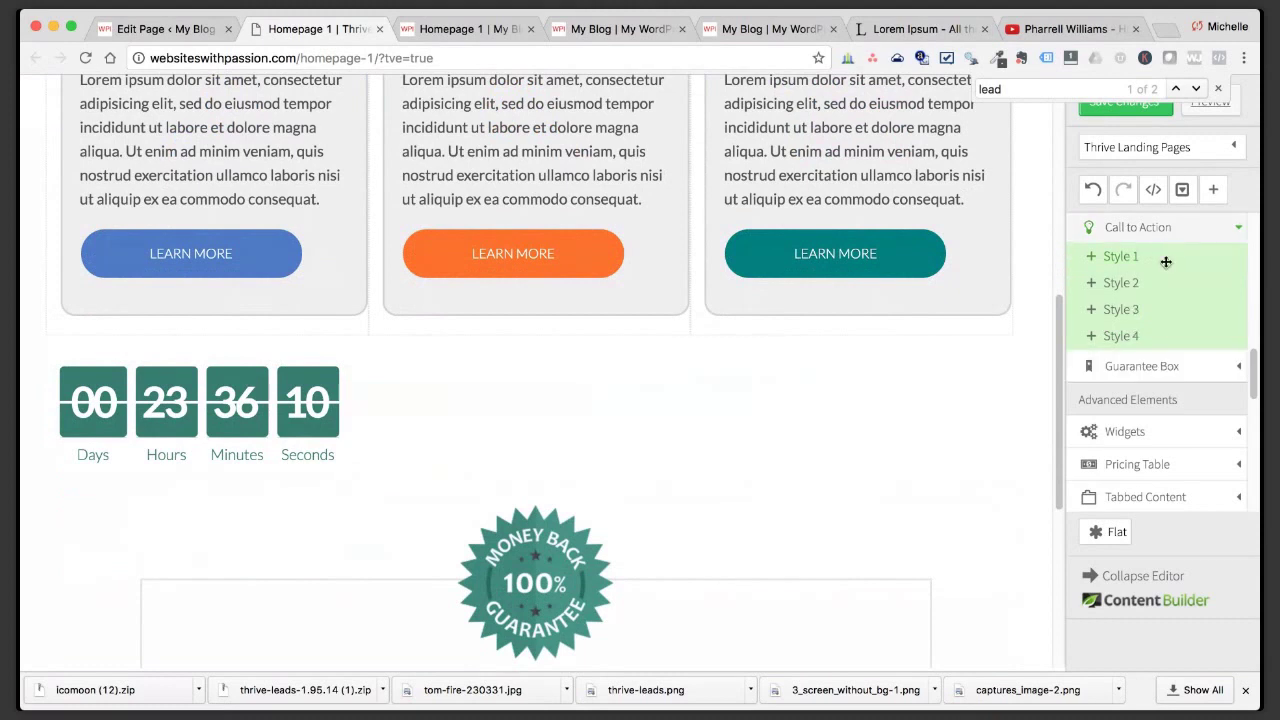
pyautogui.moveTo(1132, 262); pyautogui.dragTo(536, 94)
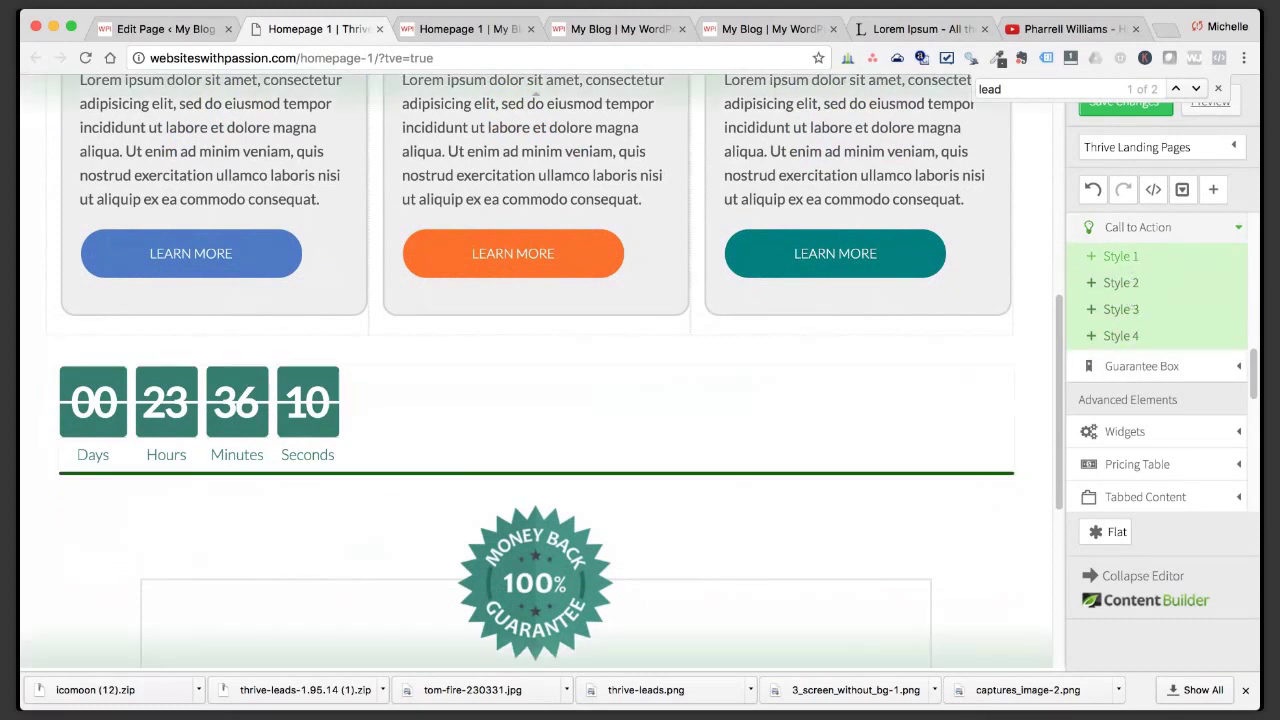
pyautogui.moveTo(525, 452); pyautogui.dragTo(523, 451)
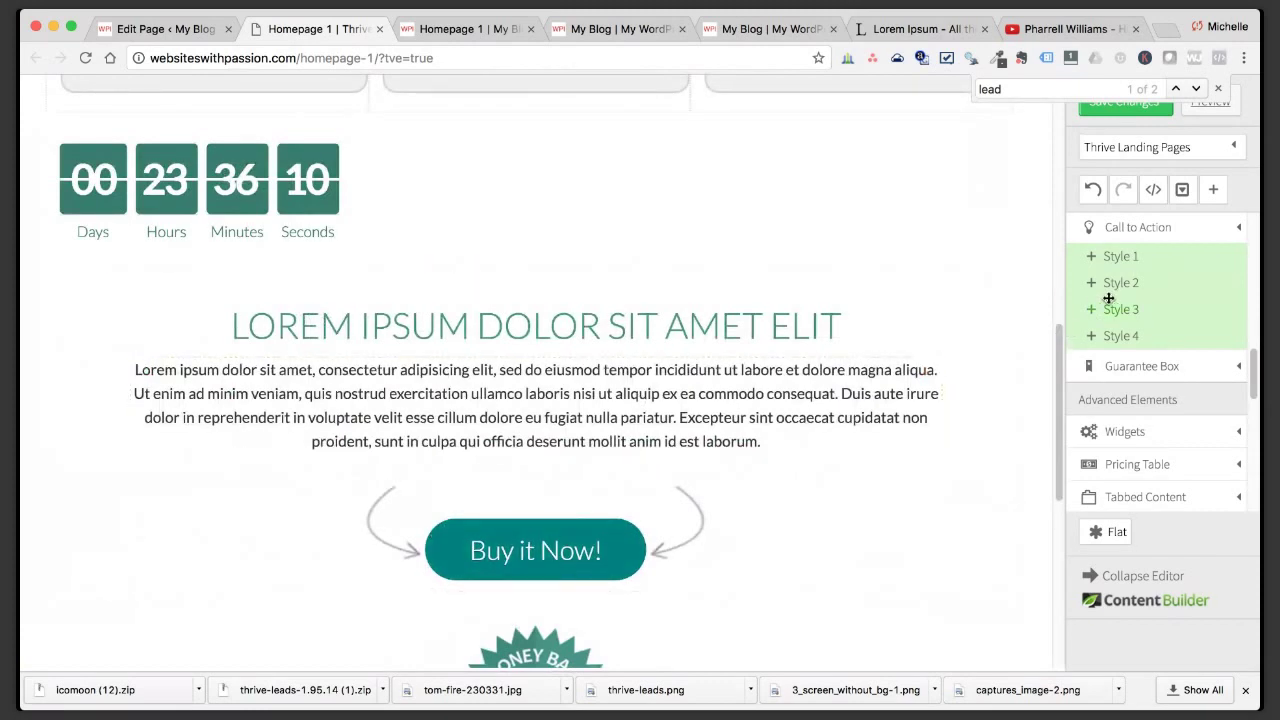
pyautogui.moveTo(1116, 337); pyautogui.dragTo(789, 280)
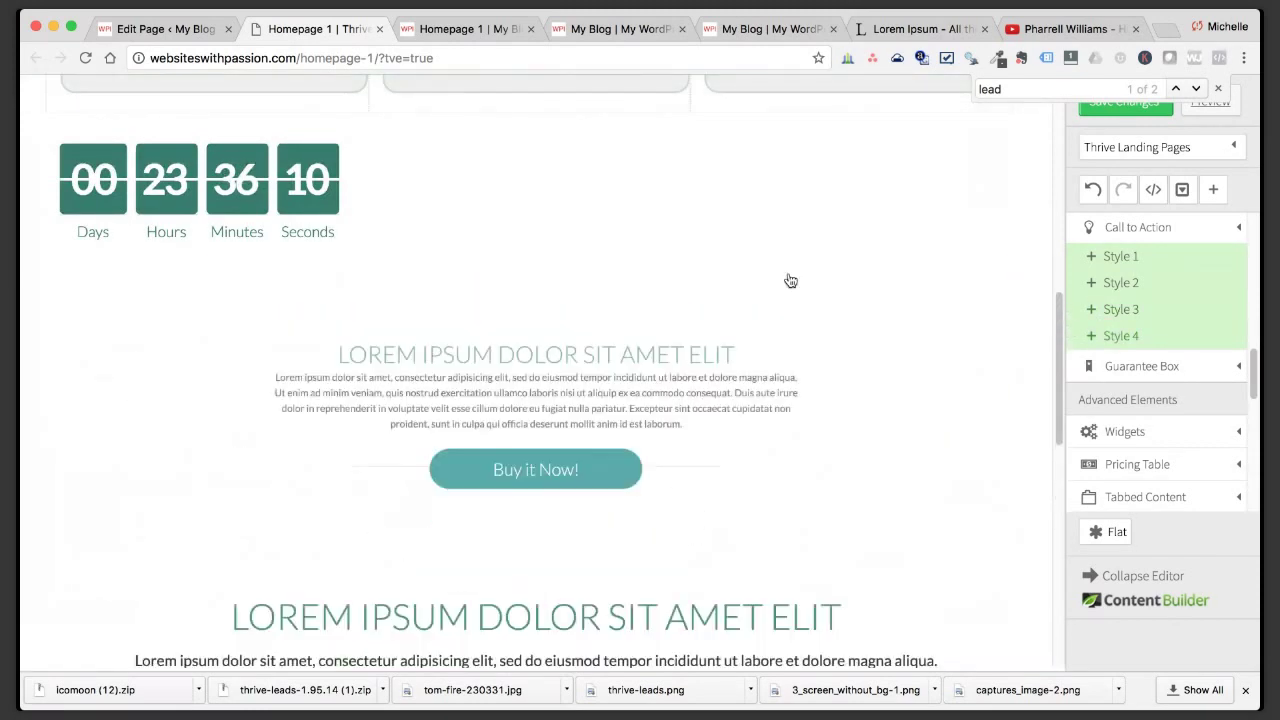
# Add a Star Rating element above the heading inside the Style 4 call to action.
pyautogui.scroll(2, 1077, 374)
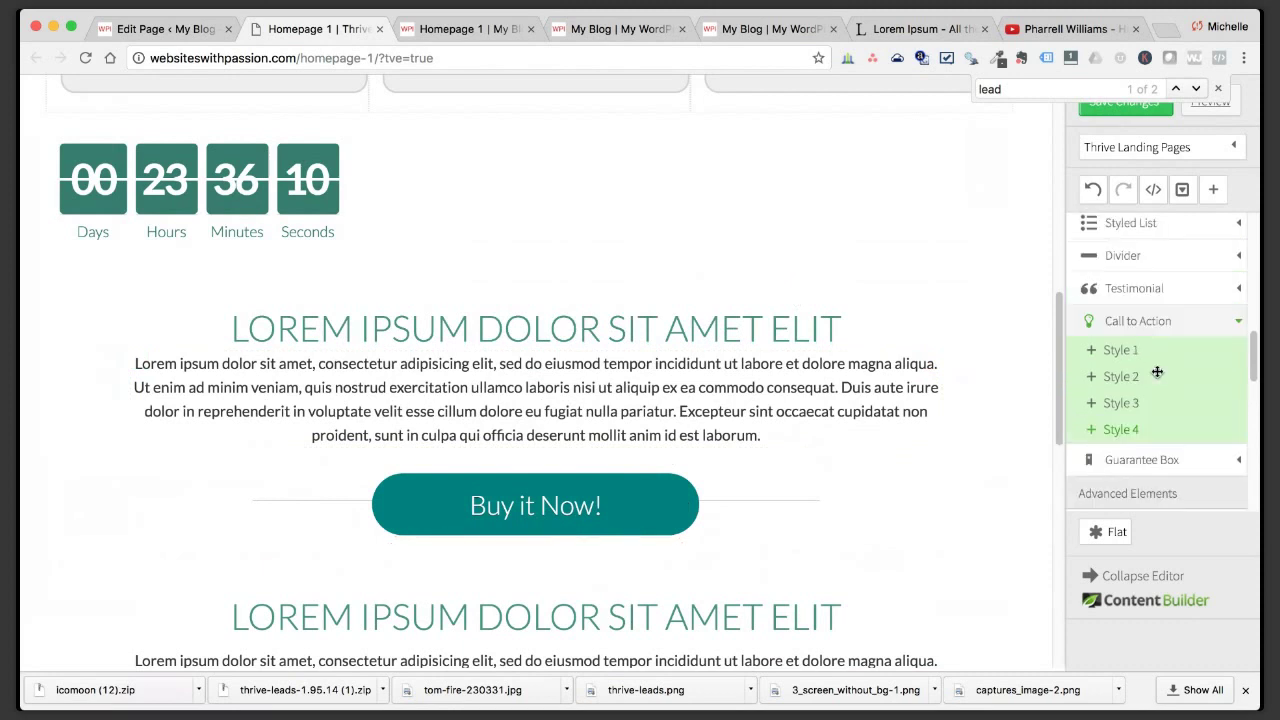
pyautogui.scroll(1, 1170, 395)
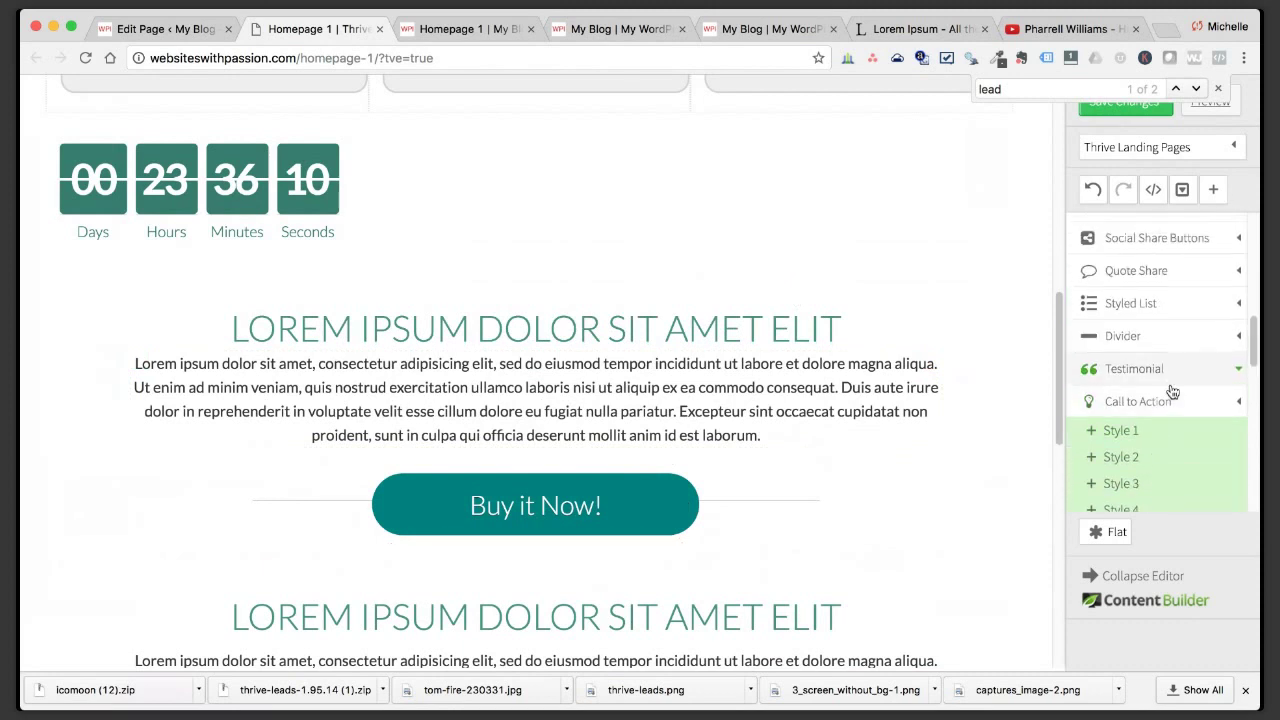
pyautogui.scroll(1, 1172, 392)
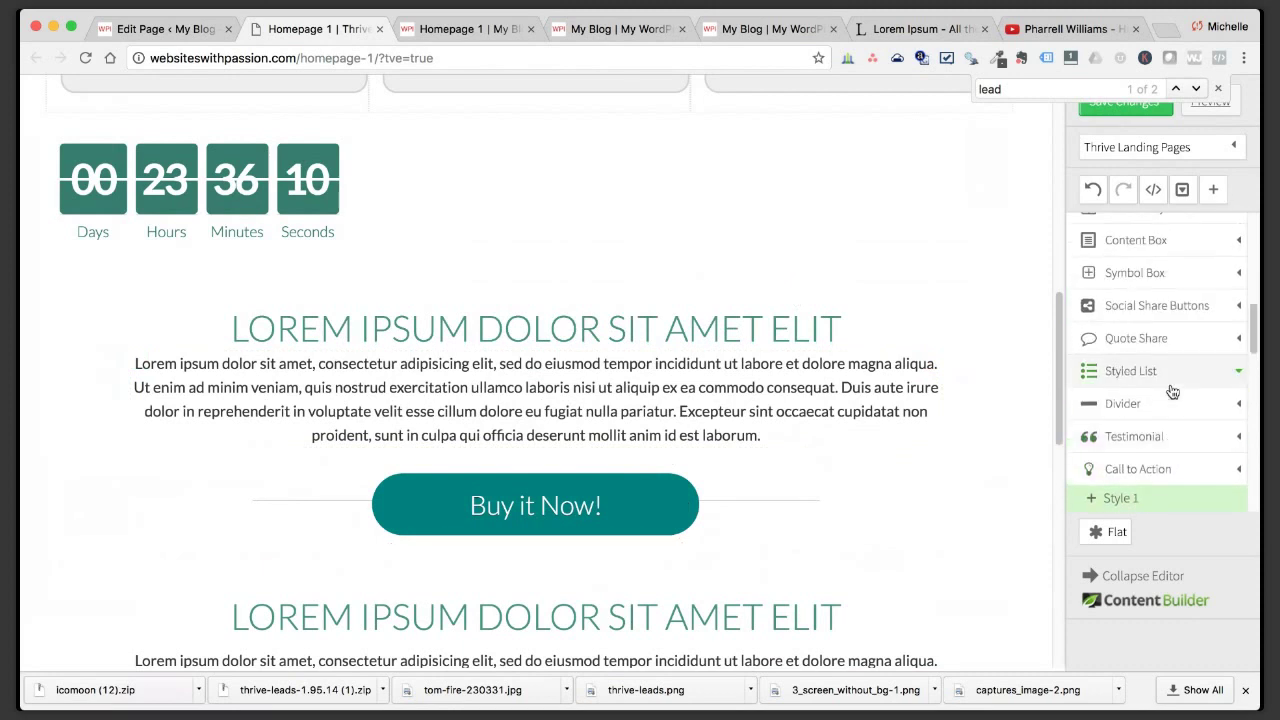
pyautogui.click(1172, 315)
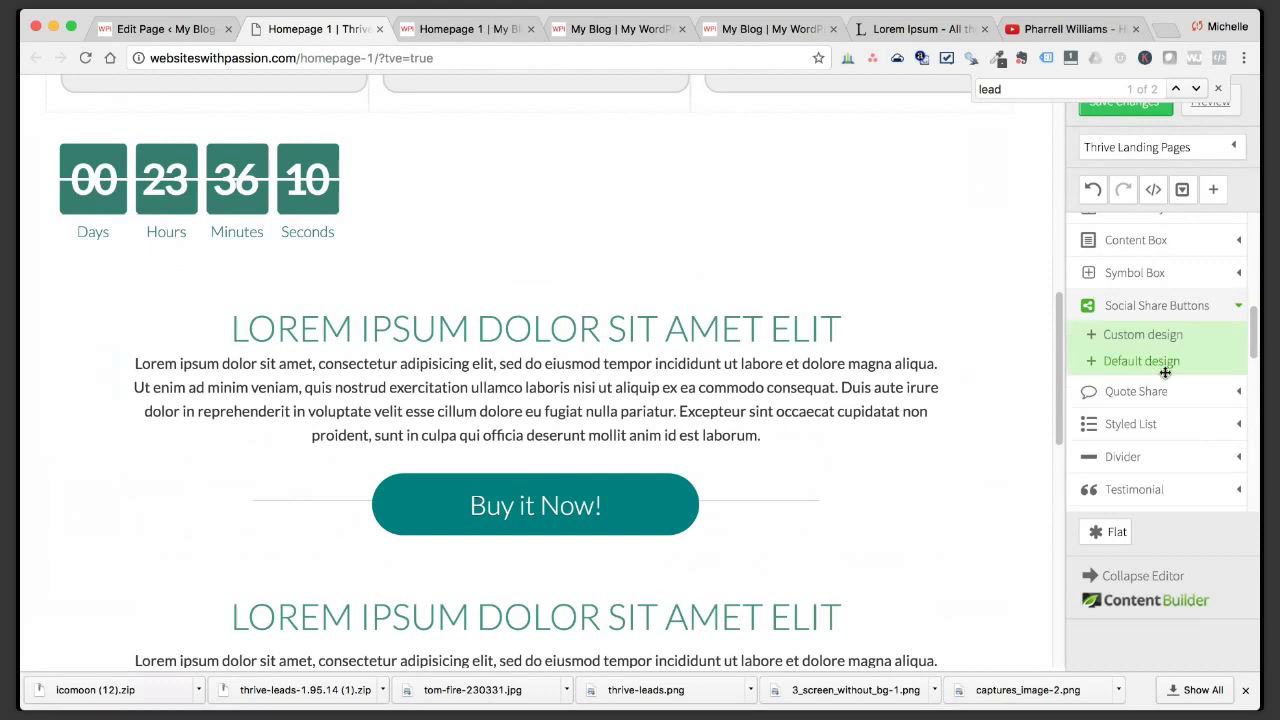
pyautogui.scroll(2, 1188, 458)
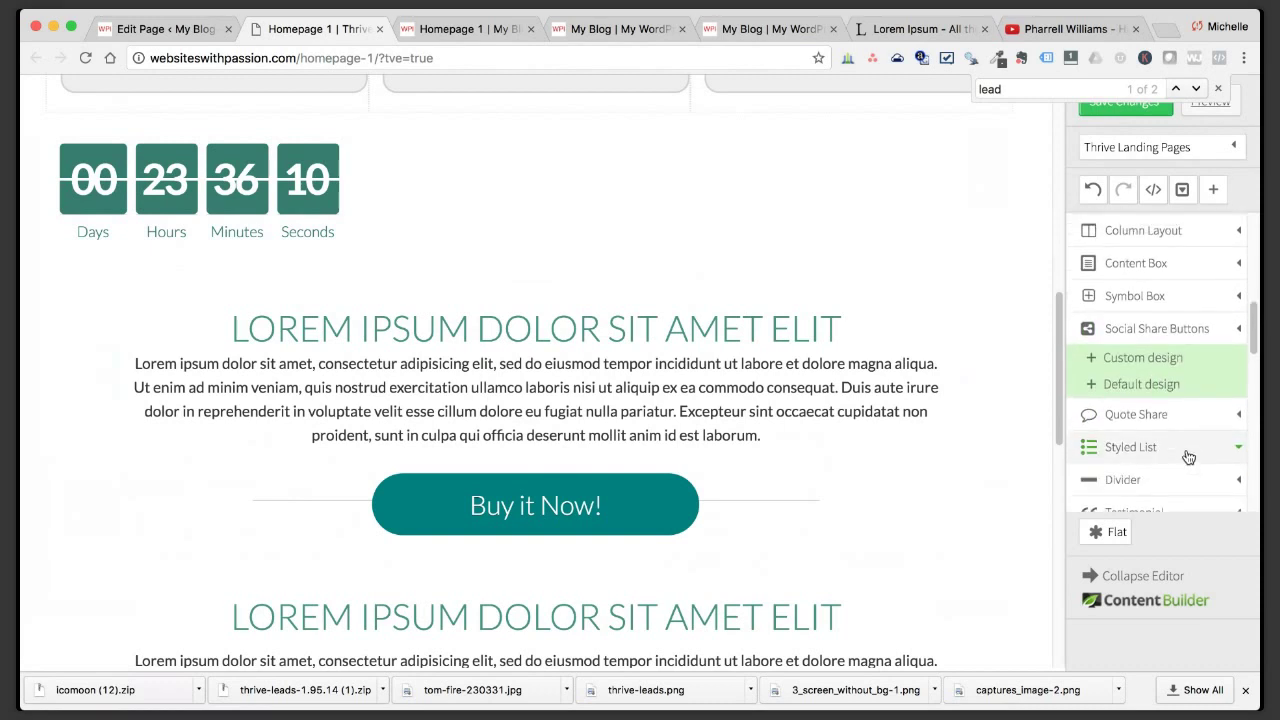
pyautogui.scroll(3, 1192, 430)
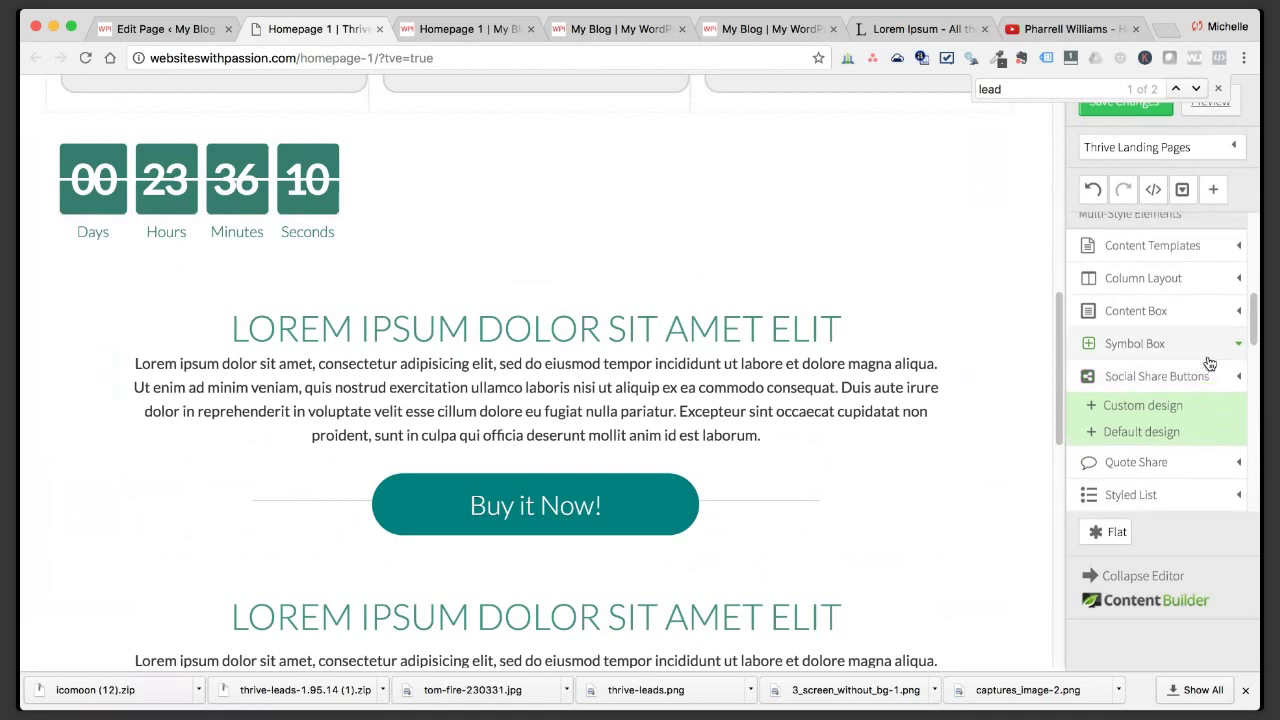
pyautogui.scroll(5, 1188, 424)
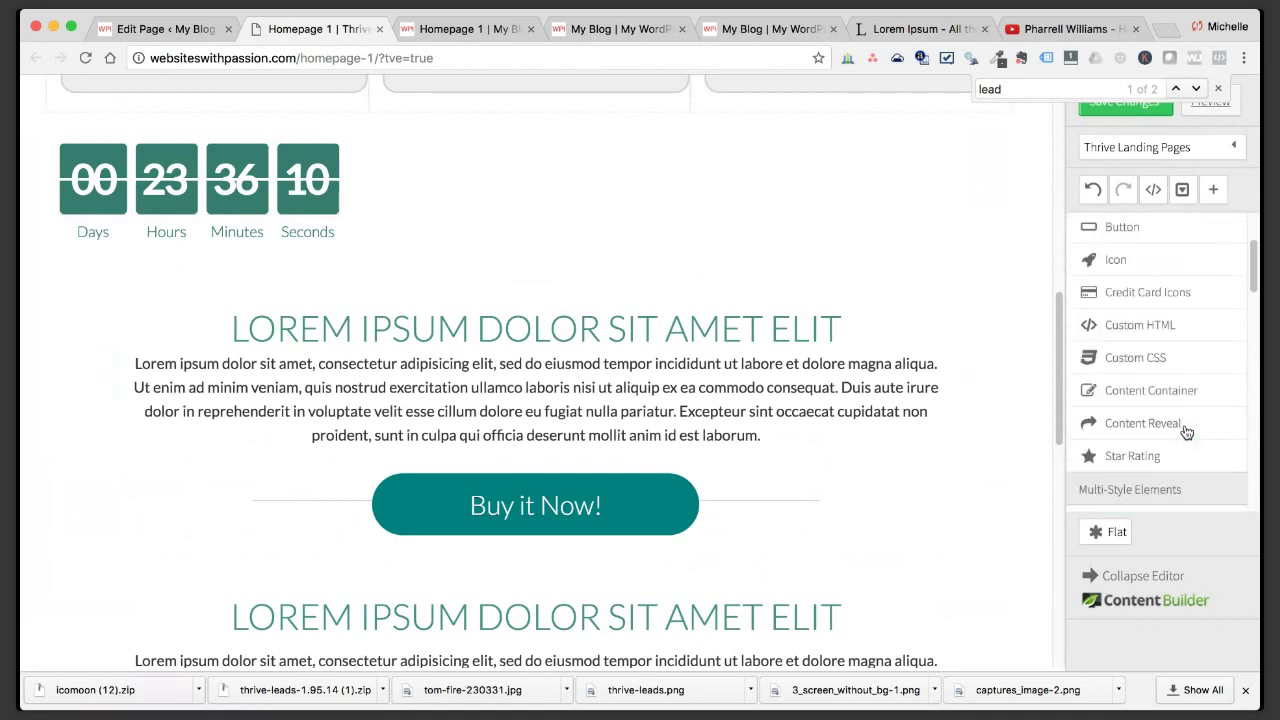
pyautogui.moveTo(1143, 426); pyautogui.dragTo(699, 306)
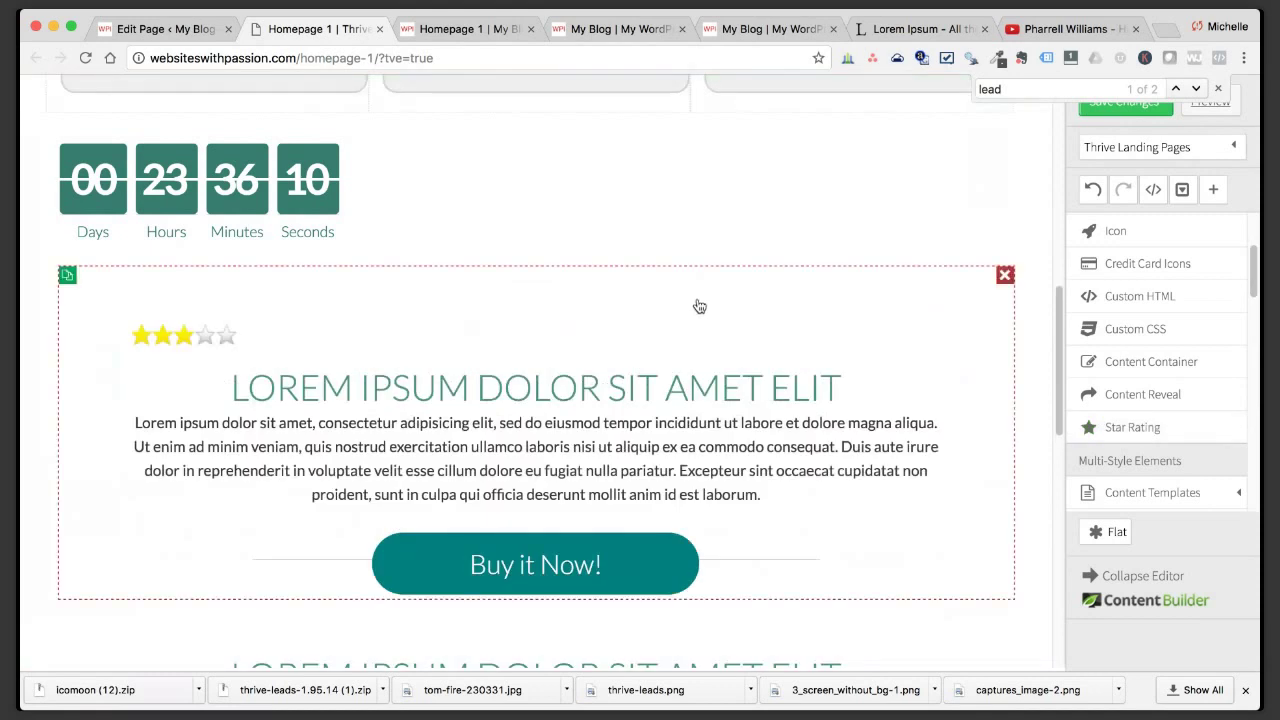
# Set the star rating to 5 and move it between the paragraph and the Buy it Now! button.
pyautogui.click(194, 341)
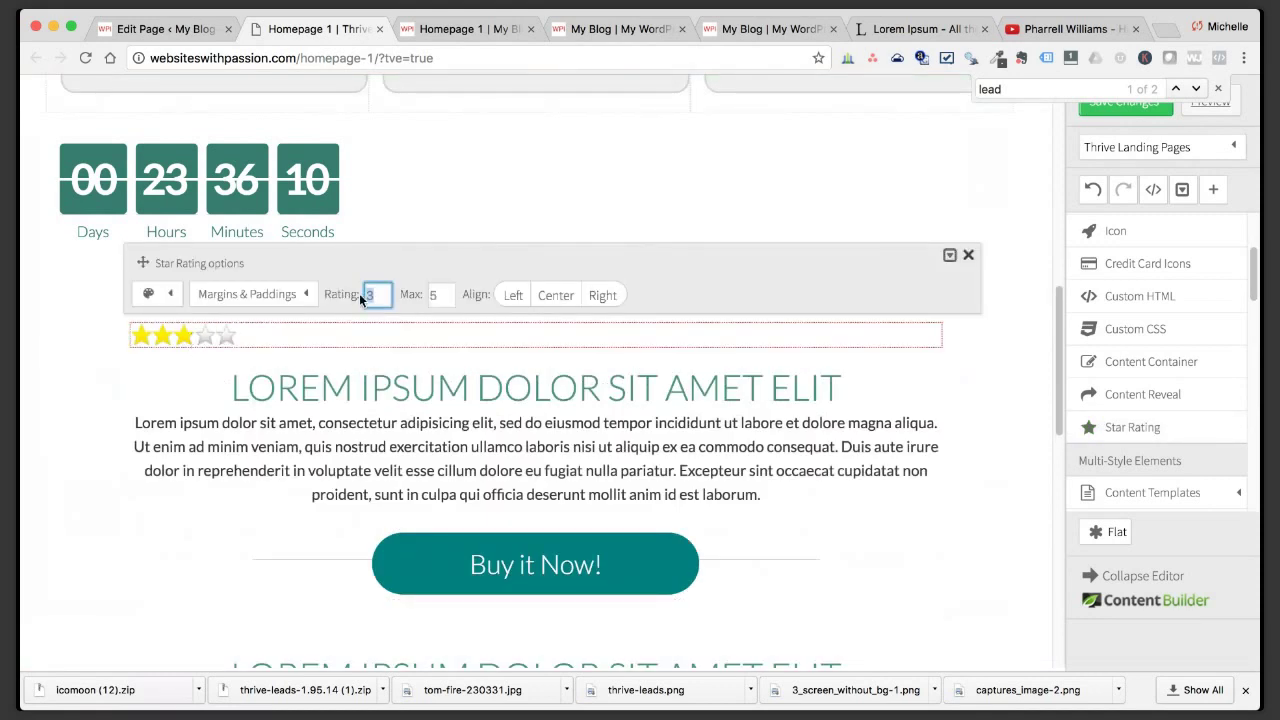
pyautogui.press('Return')
pyautogui.moveTo(198, 341); pyautogui.dragTo(200, 495)
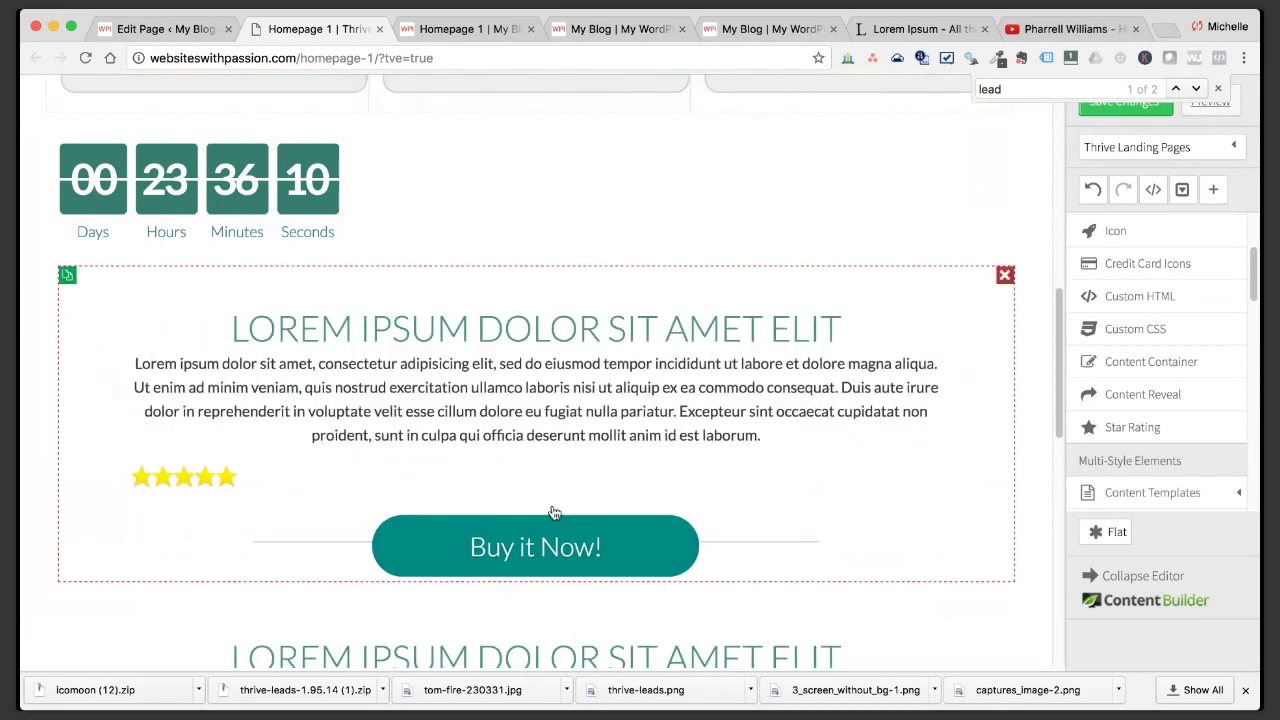
# Center-align the star rating above the Buy it Now! button and return to the top of the homepage.
pyautogui.click(251, 478)
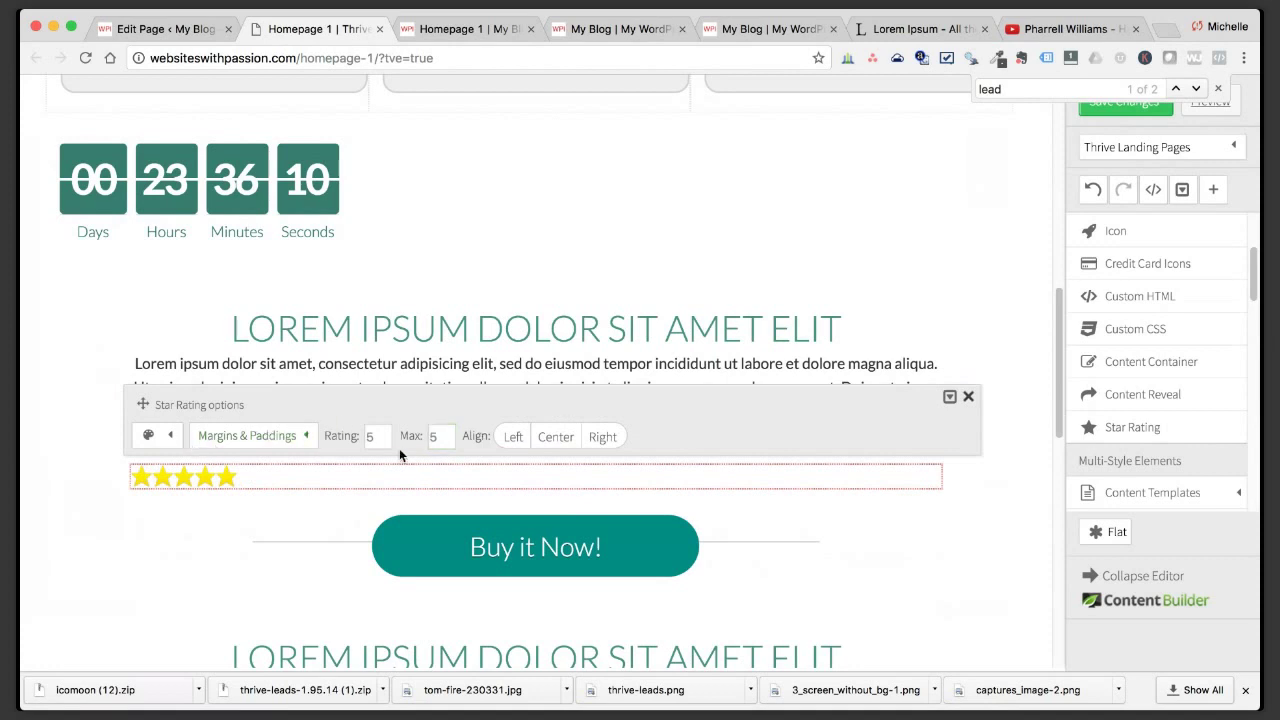
pyautogui.click(540, 440)
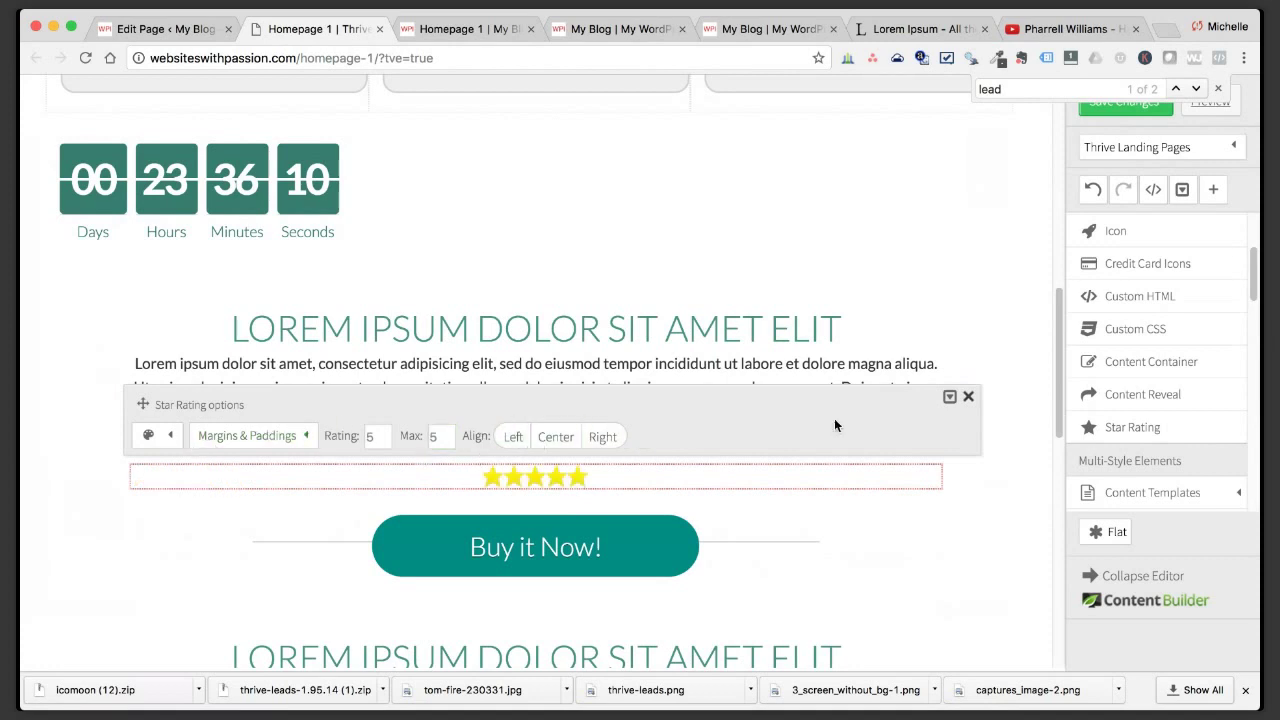
pyautogui.click(966, 404)
pyautogui.scroll(1, 551, 455)
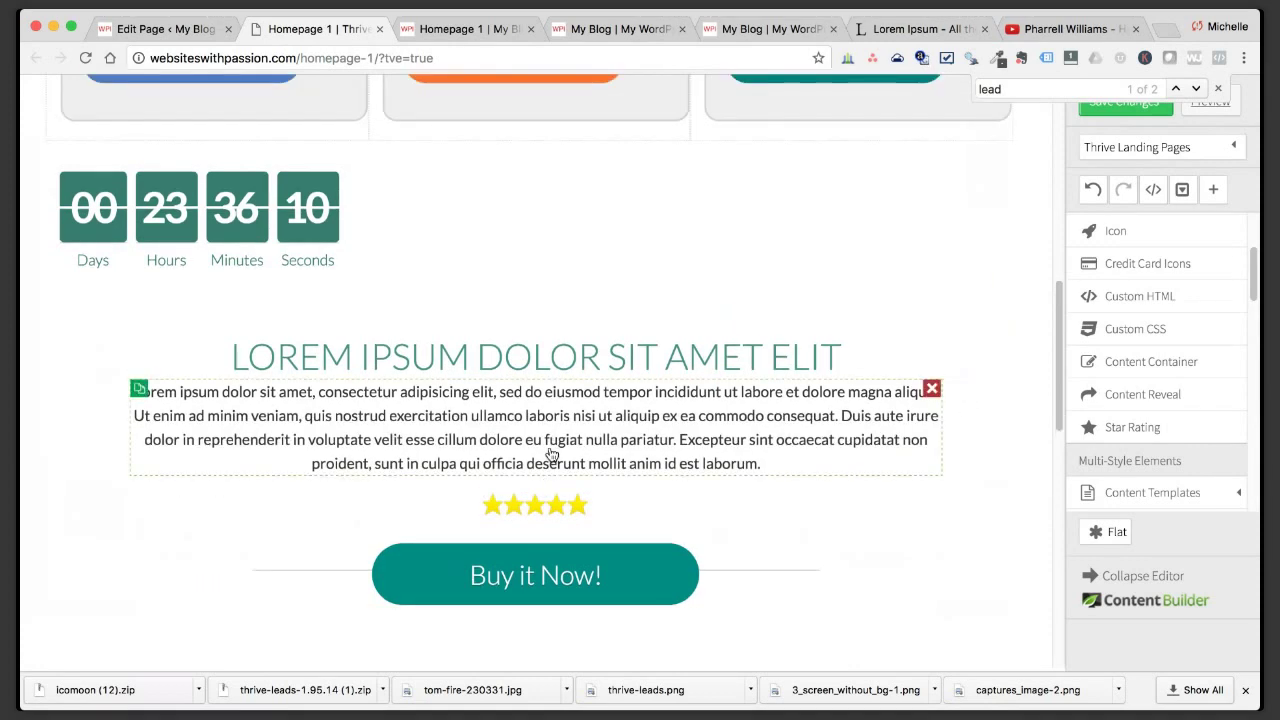
pyautogui.scroll(10, 551, 455)
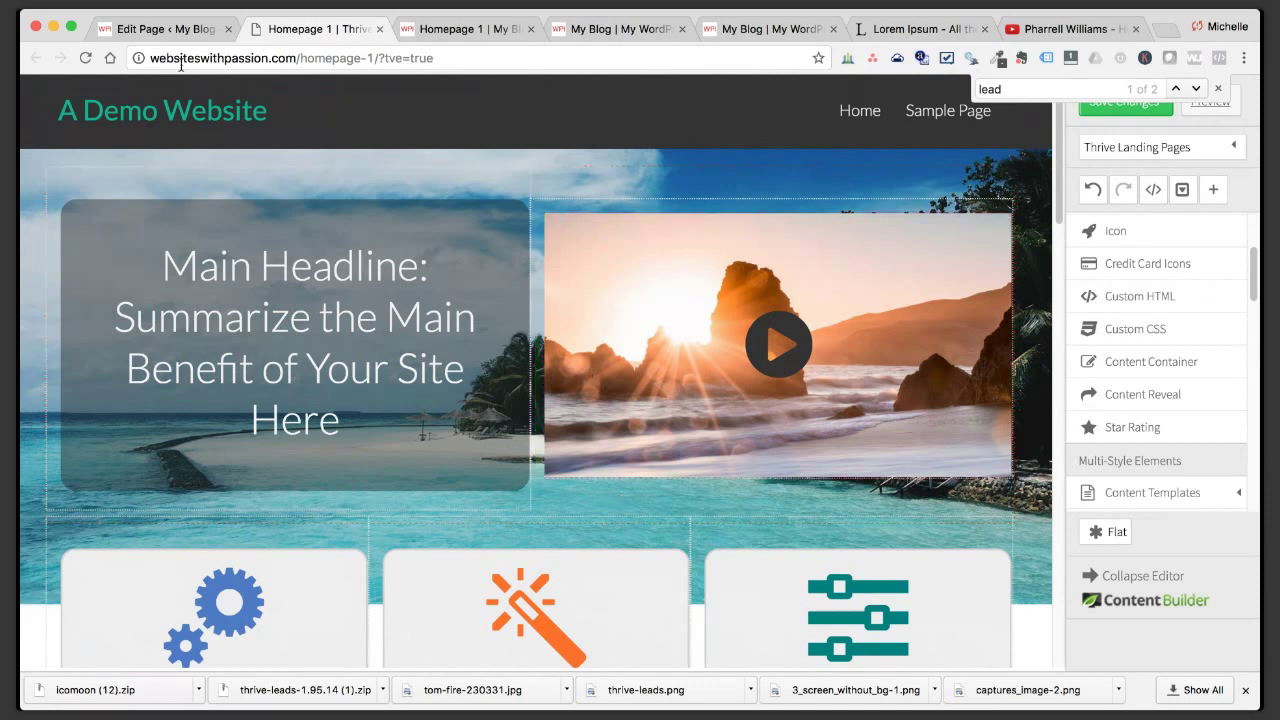
# In the WordPress admin, create a new page titled "Sales Page" and publish it.
pyautogui.click(176, 31)
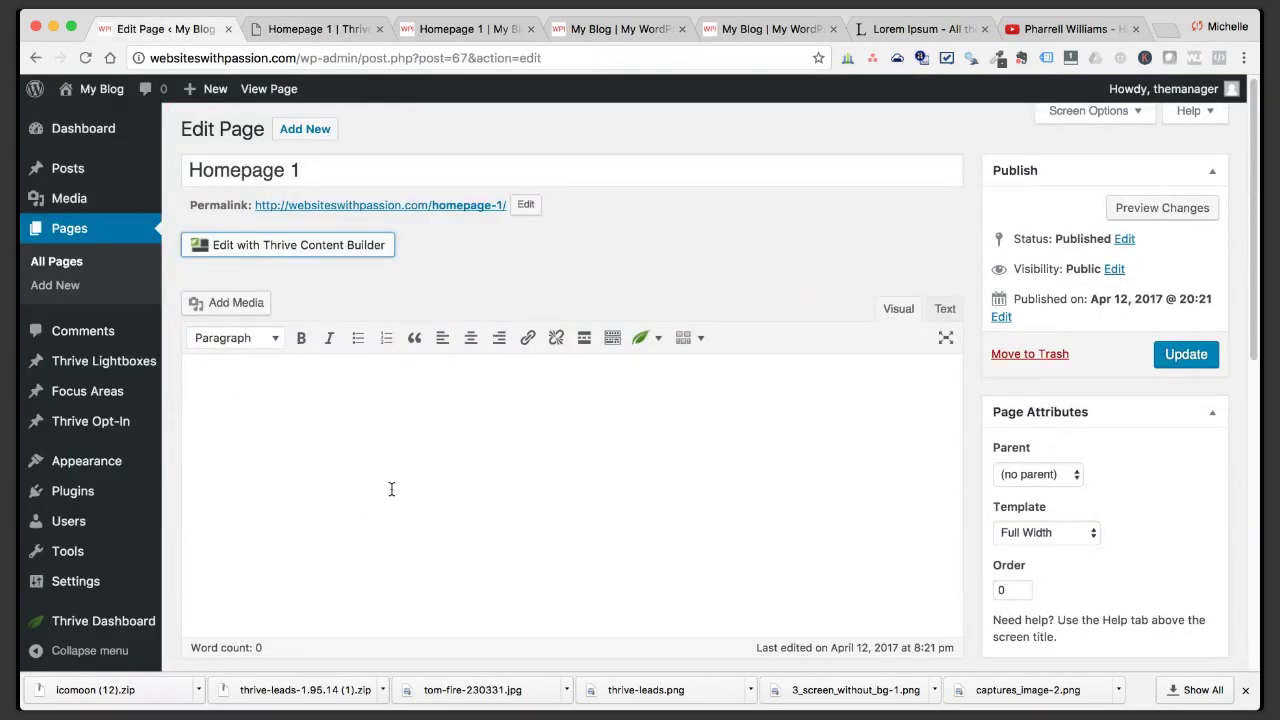
pyautogui.click(72, 270)
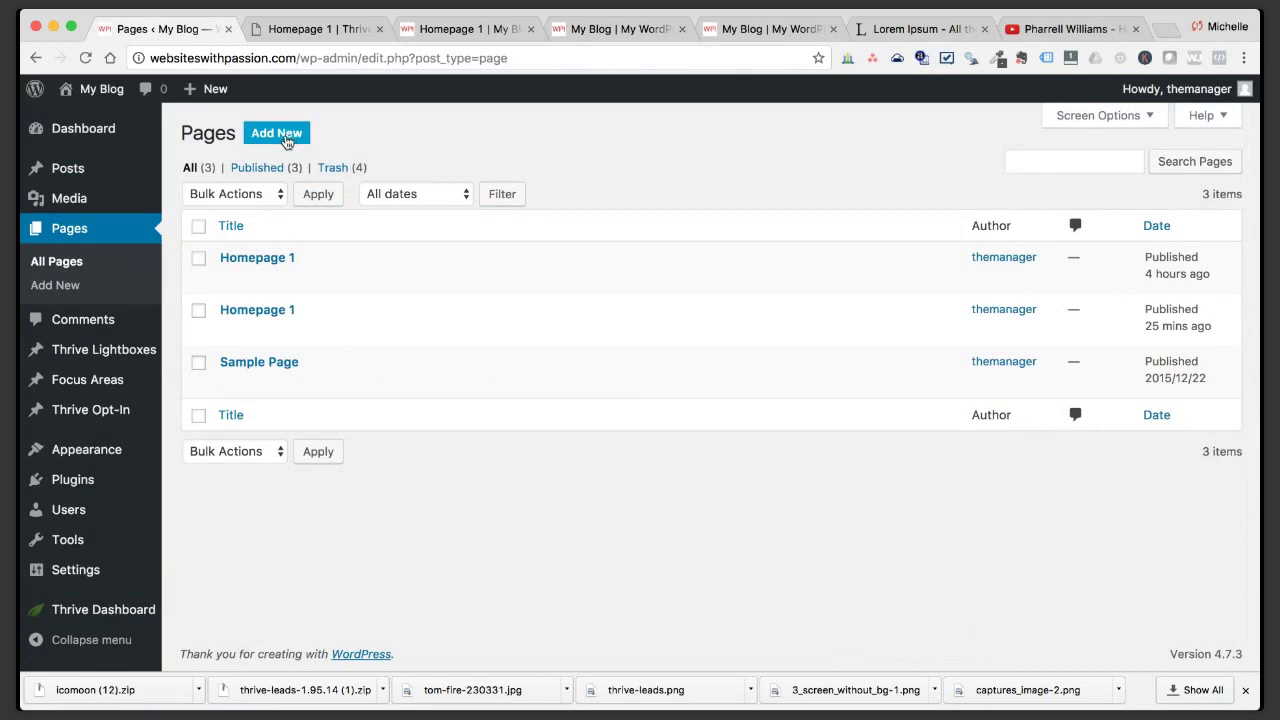
pyautogui.click(287, 142)
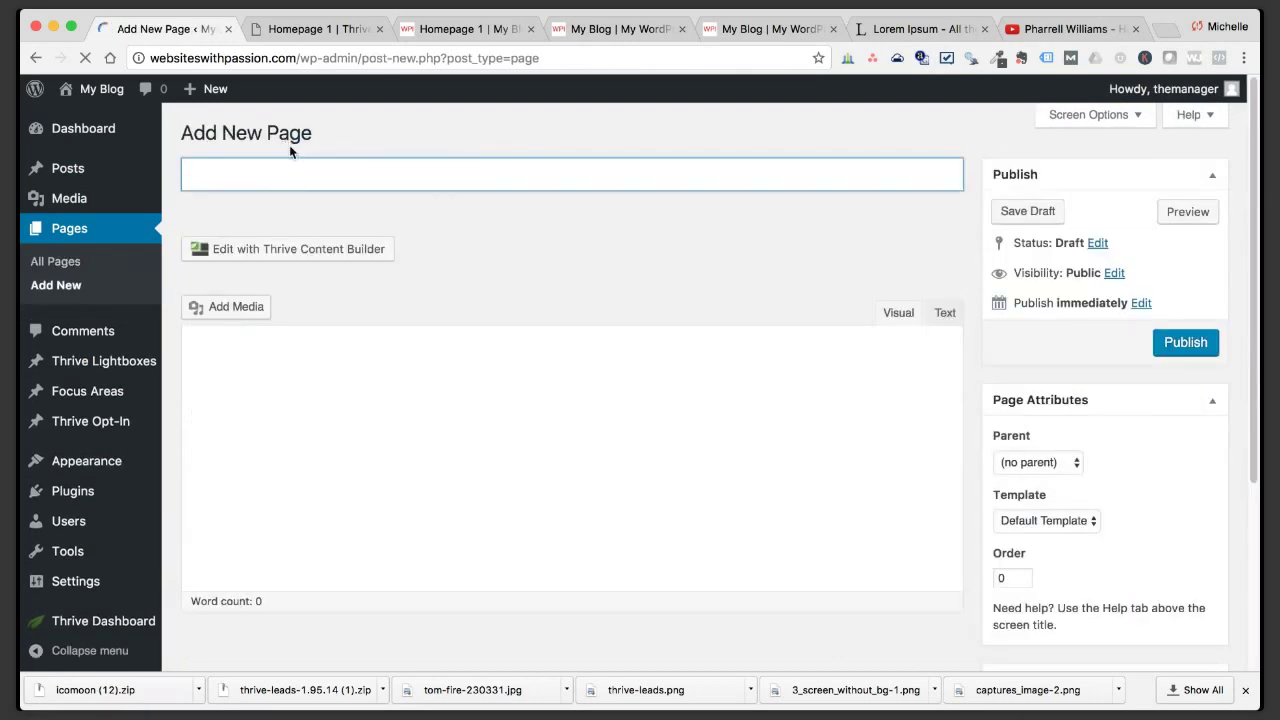
pyautogui.write('Sales Page')
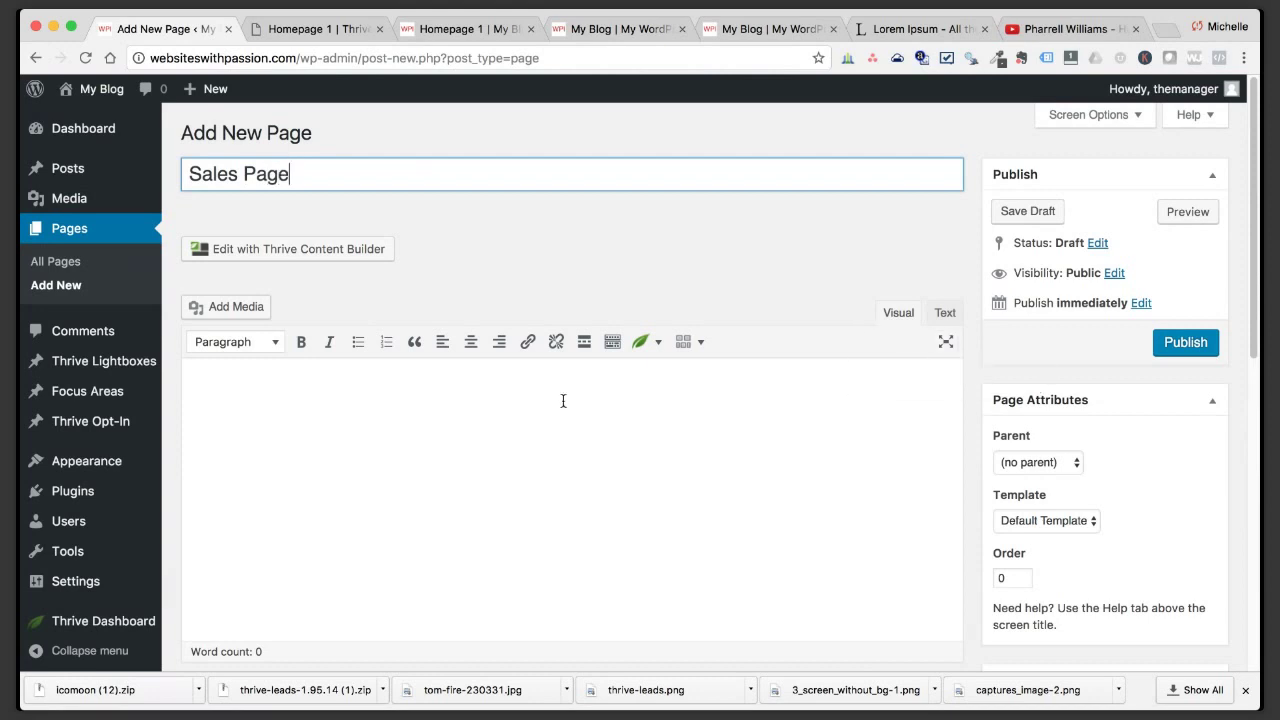
pyautogui.click(1182, 342)
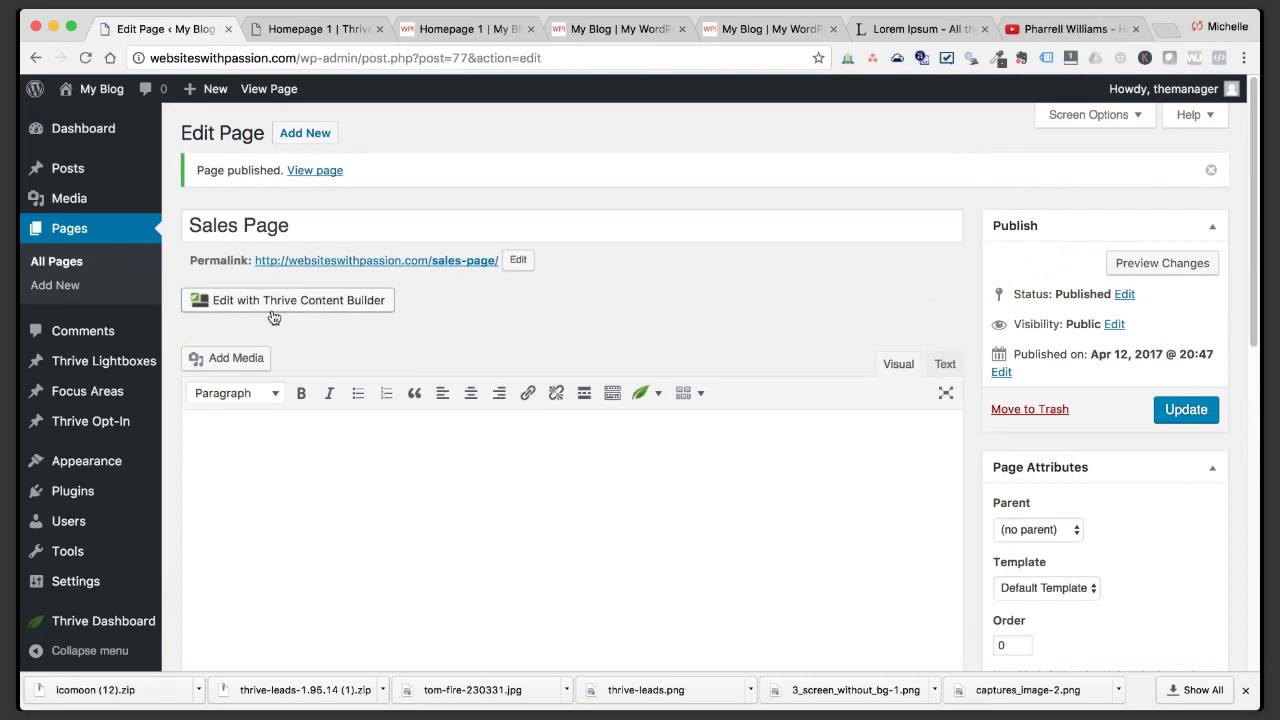
# Open the Sales Page in Thrive Content Builder and bring up the landing page template chooser.
pyautogui.click(281, 302)
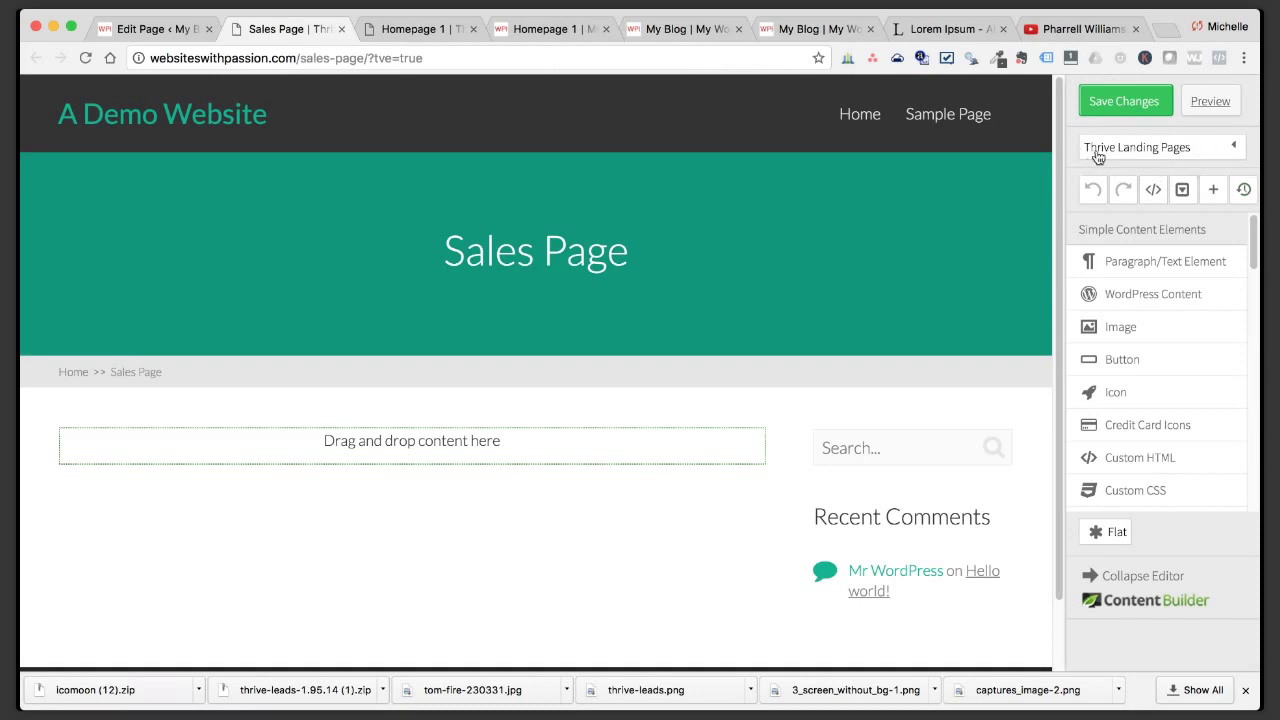
pyautogui.click(1207, 160)
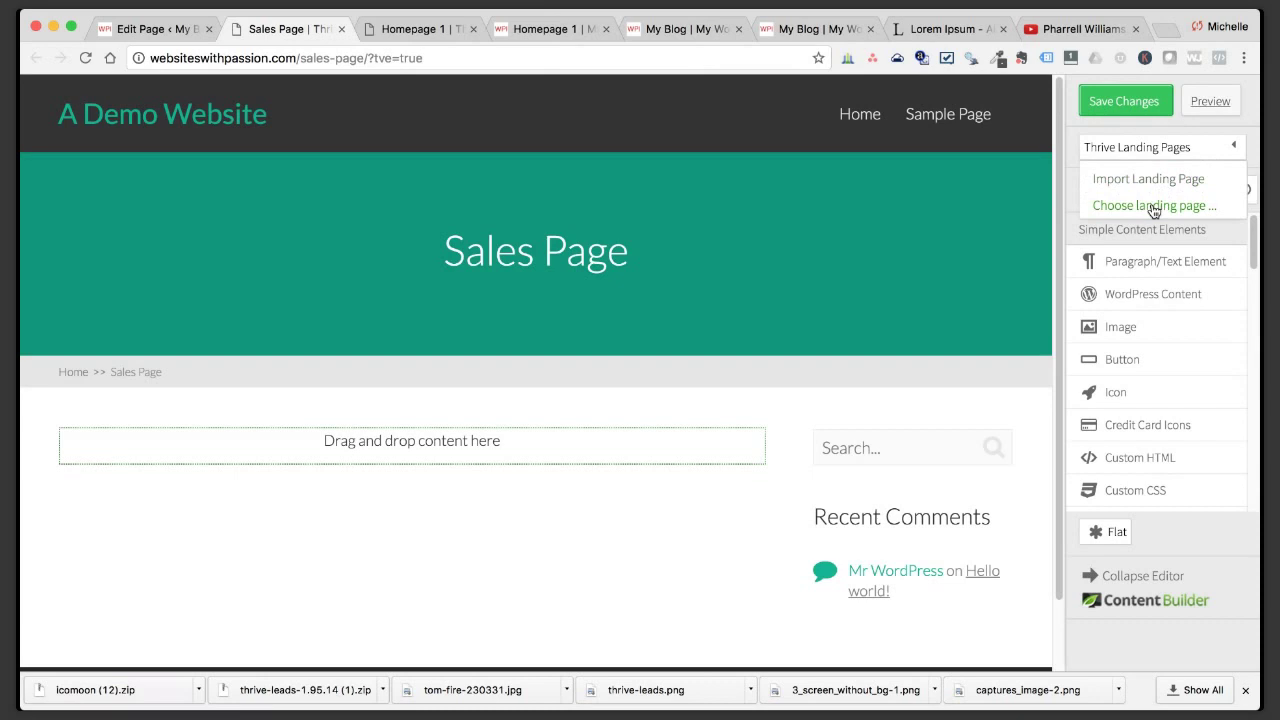
pyautogui.click(1155, 207)
# Browse the default landing page templates and those in the Thrive Template Cloud.
pyautogui.scroll(-5, 620, 350)
pyautogui.scroll(-5, 643, 367)
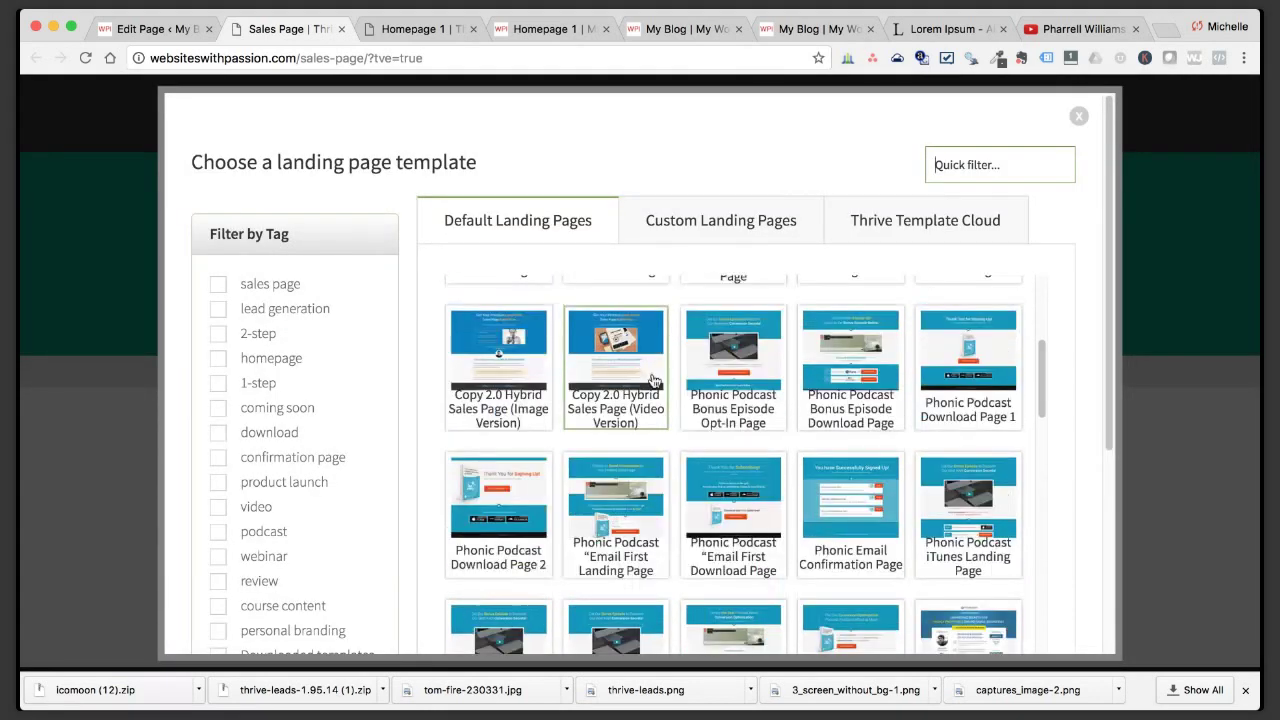
pyautogui.scroll(-2, 653, 381)
pyautogui.scroll(15, 654, 381)
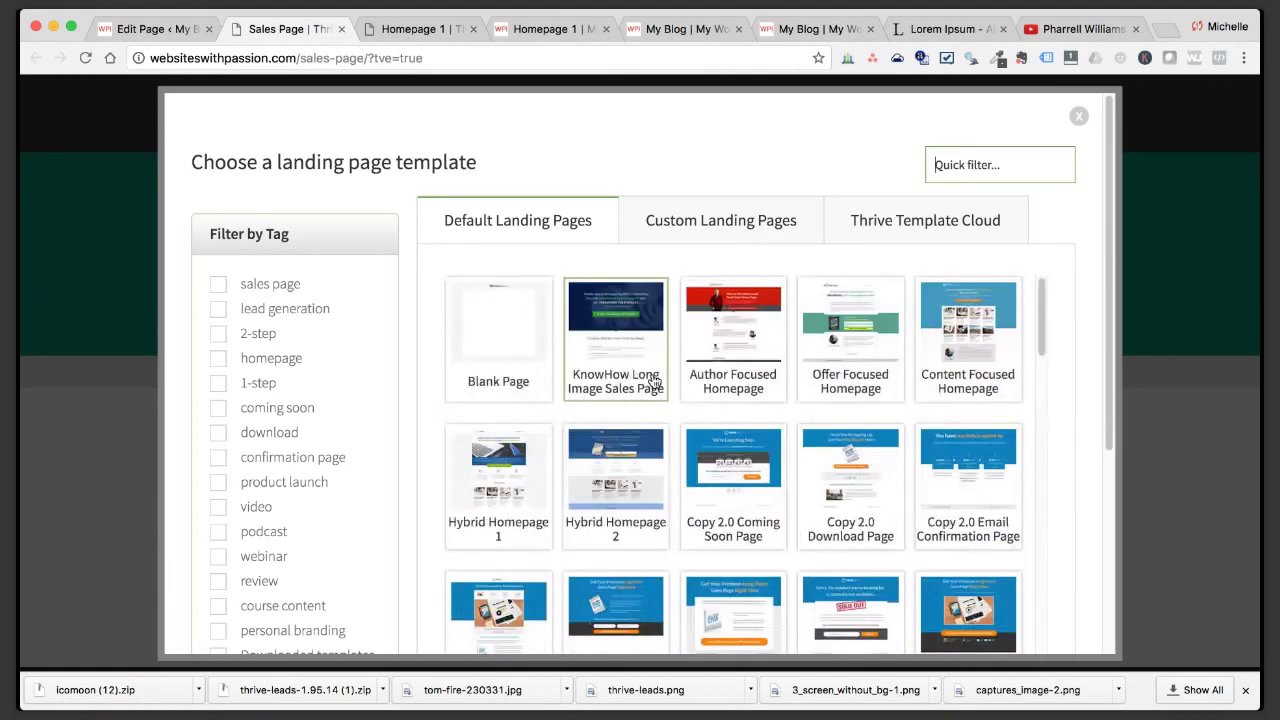
pyautogui.scroll(-4, 653, 381)
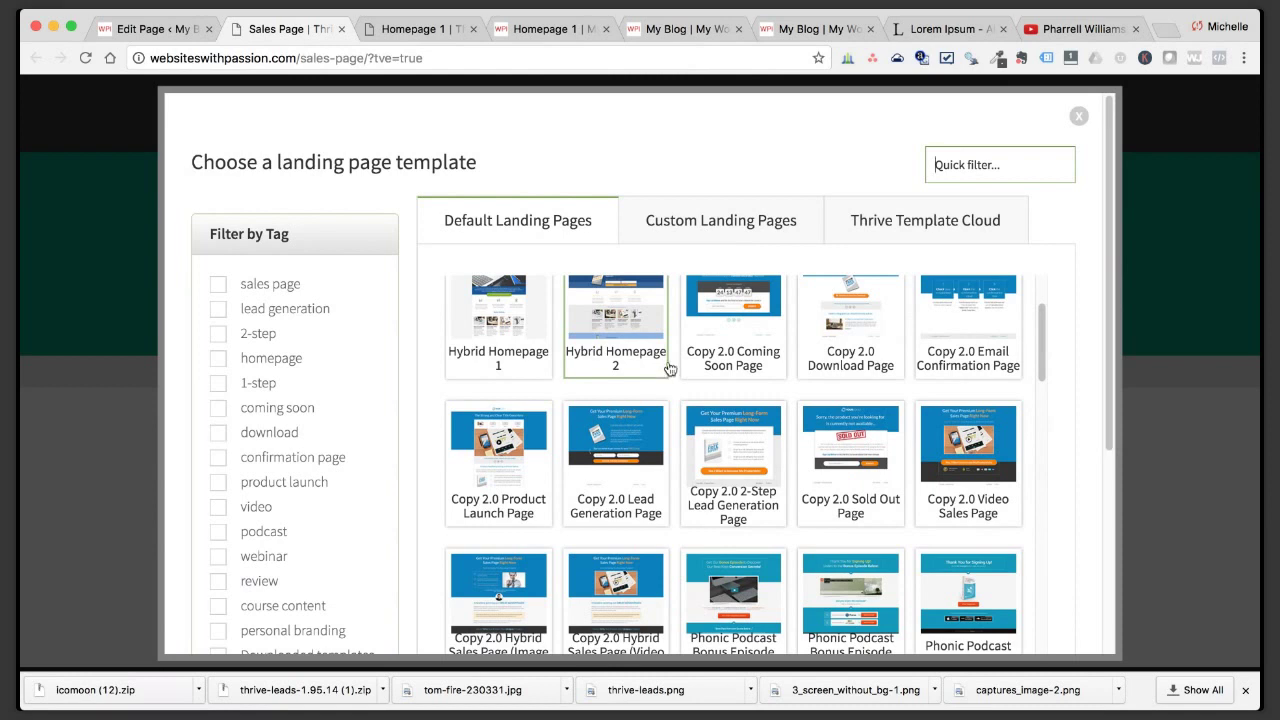
pyautogui.scroll(4, 665, 372)
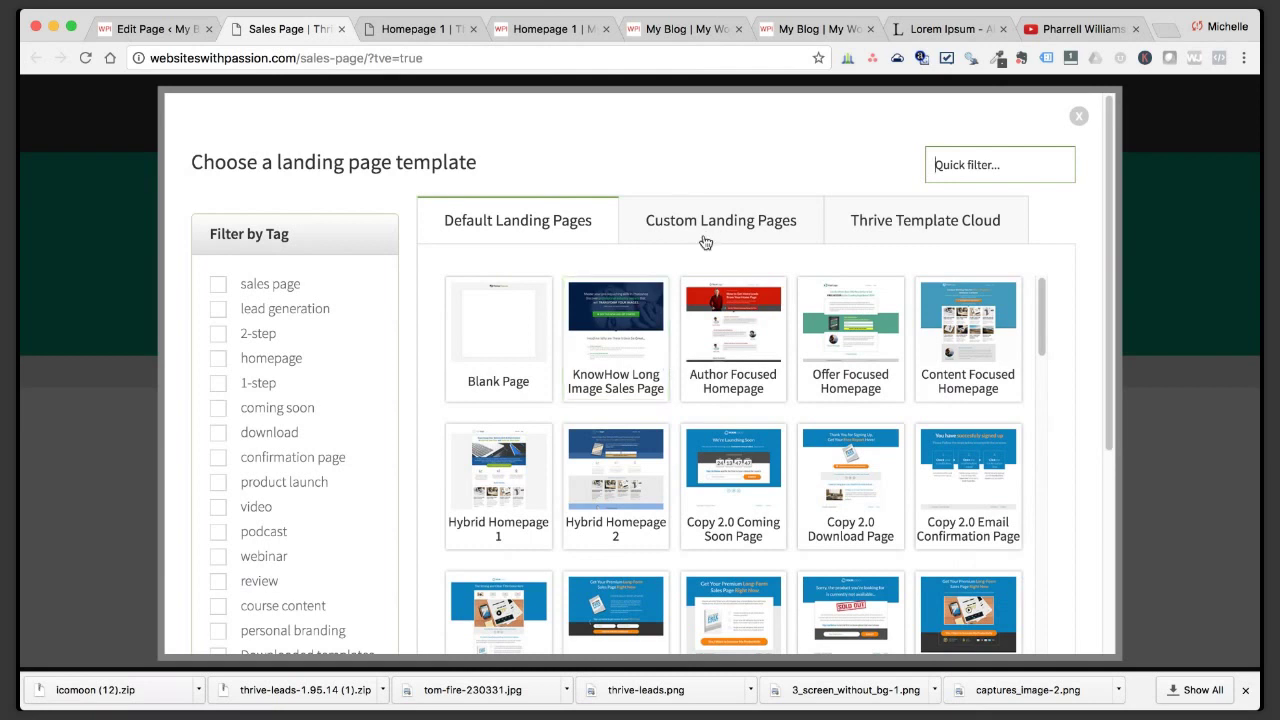
pyautogui.click(910, 222)
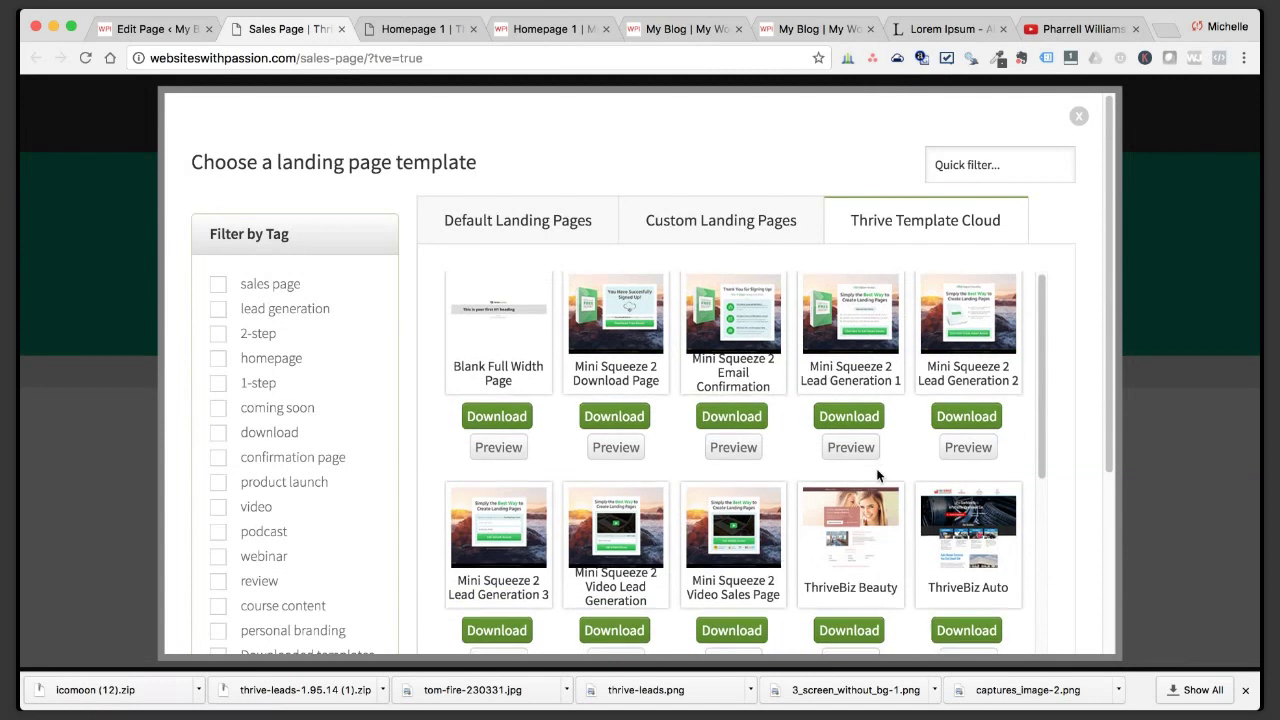
pyautogui.scroll(-5, 876, 468)
pyautogui.scroll(-3, 733, 460)
pyautogui.scroll(8, 733, 460)
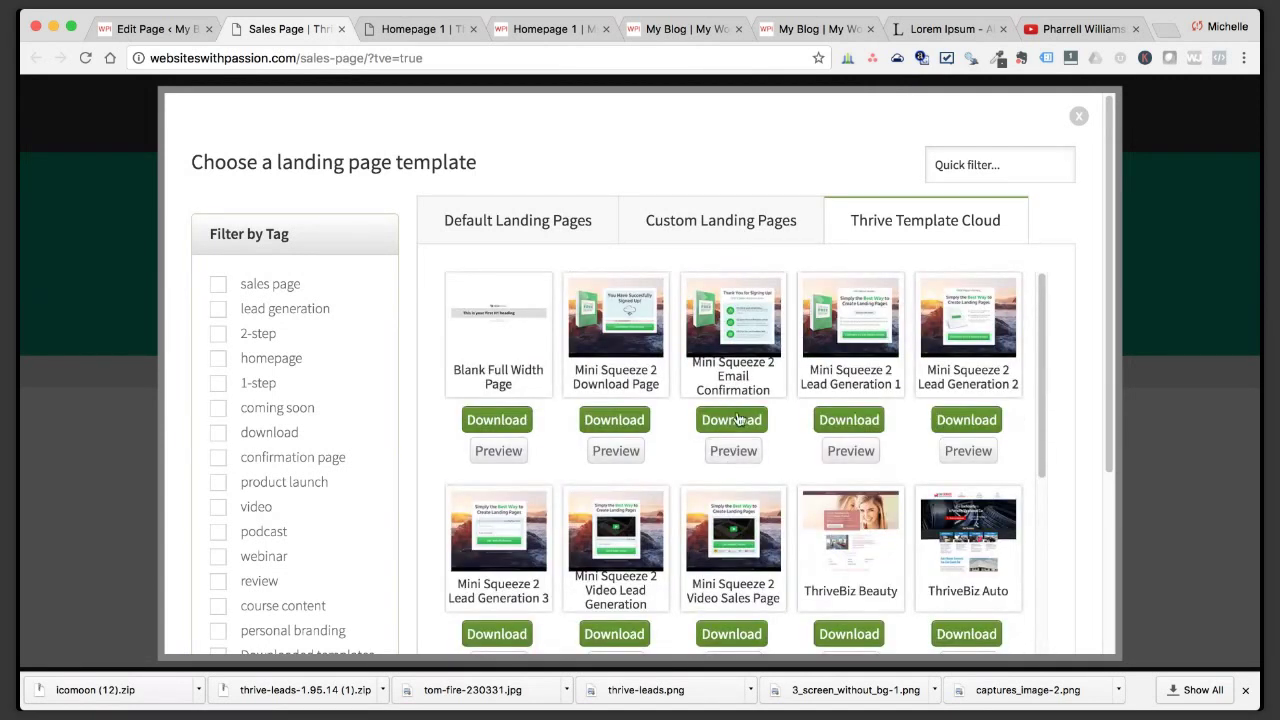
pyautogui.scroll(-5, 908, 489)
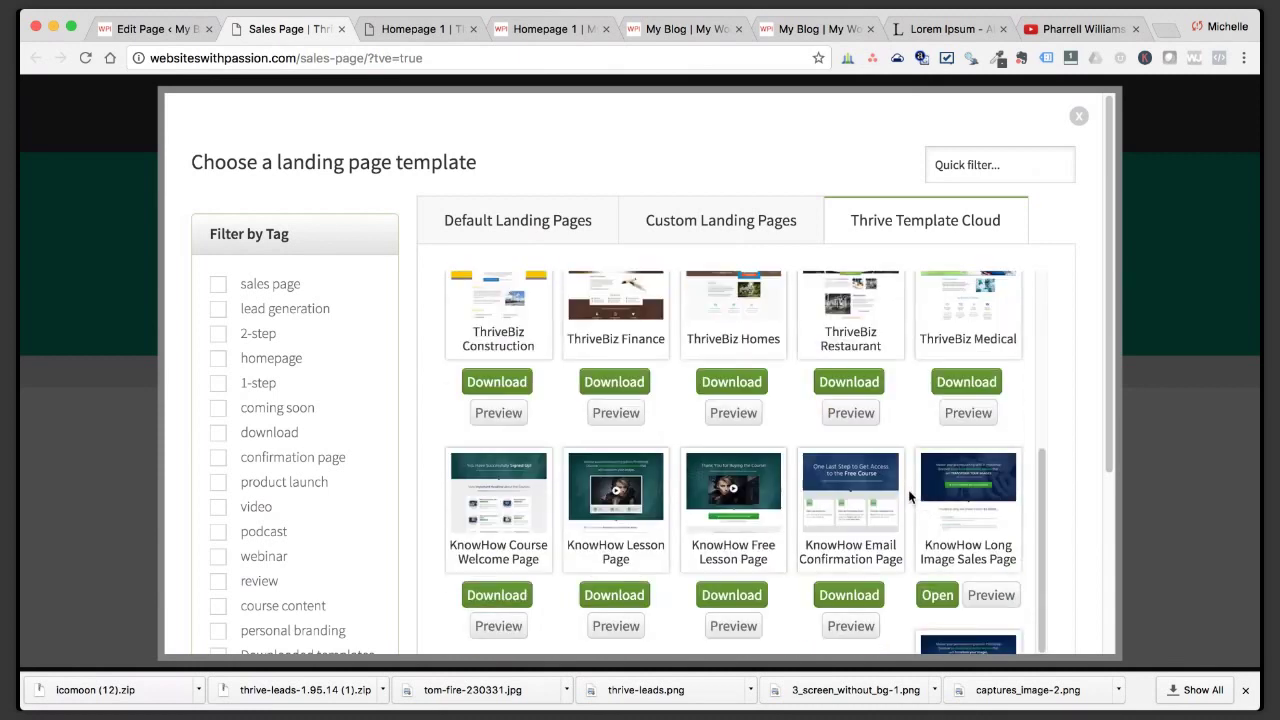
pyautogui.scroll(2, 923, 503)
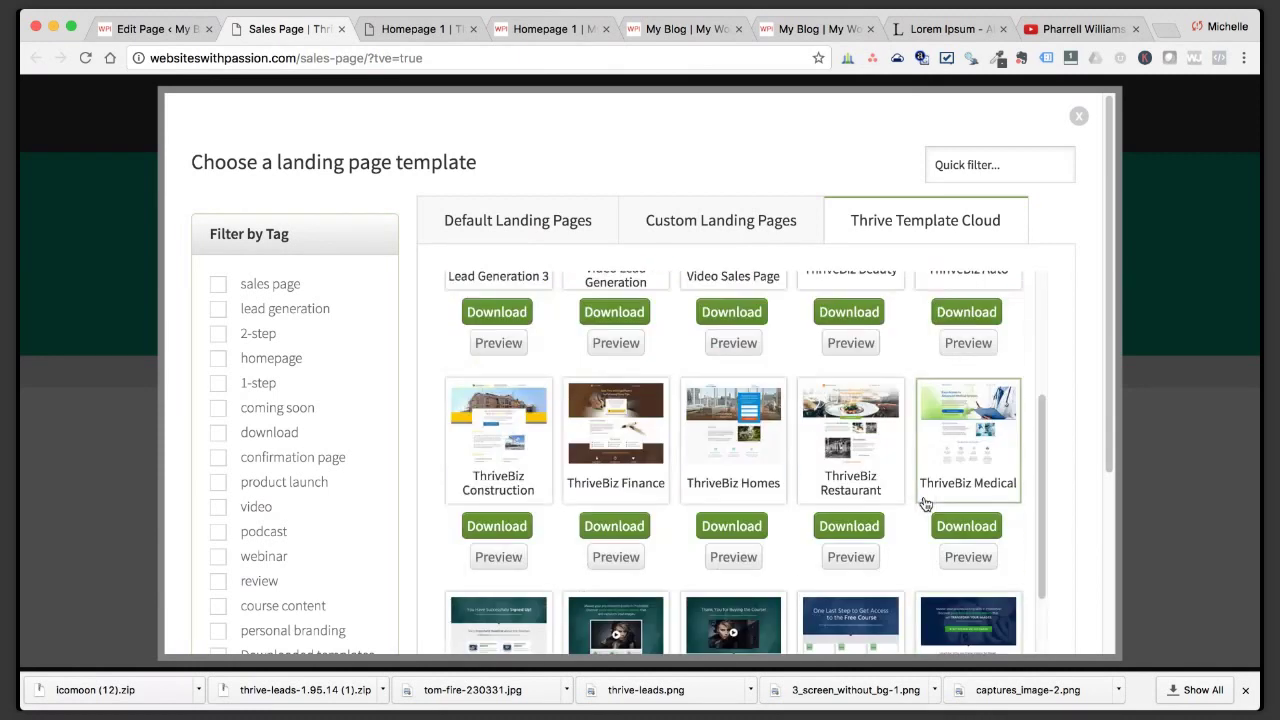
# Preview the ThriveBiz Restaurant template through to its contact section, and return to the template chooser.
pyautogui.click(858, 560)
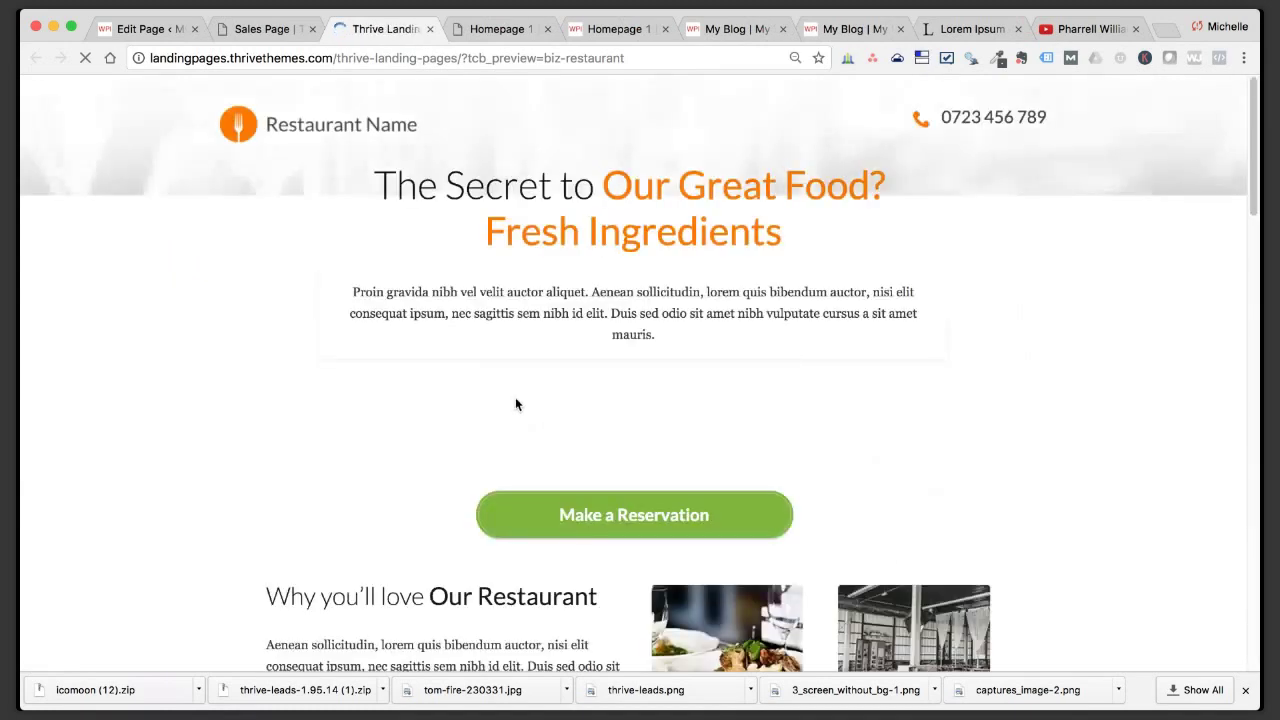
pyautogui.scroll(-6, 519, 397)
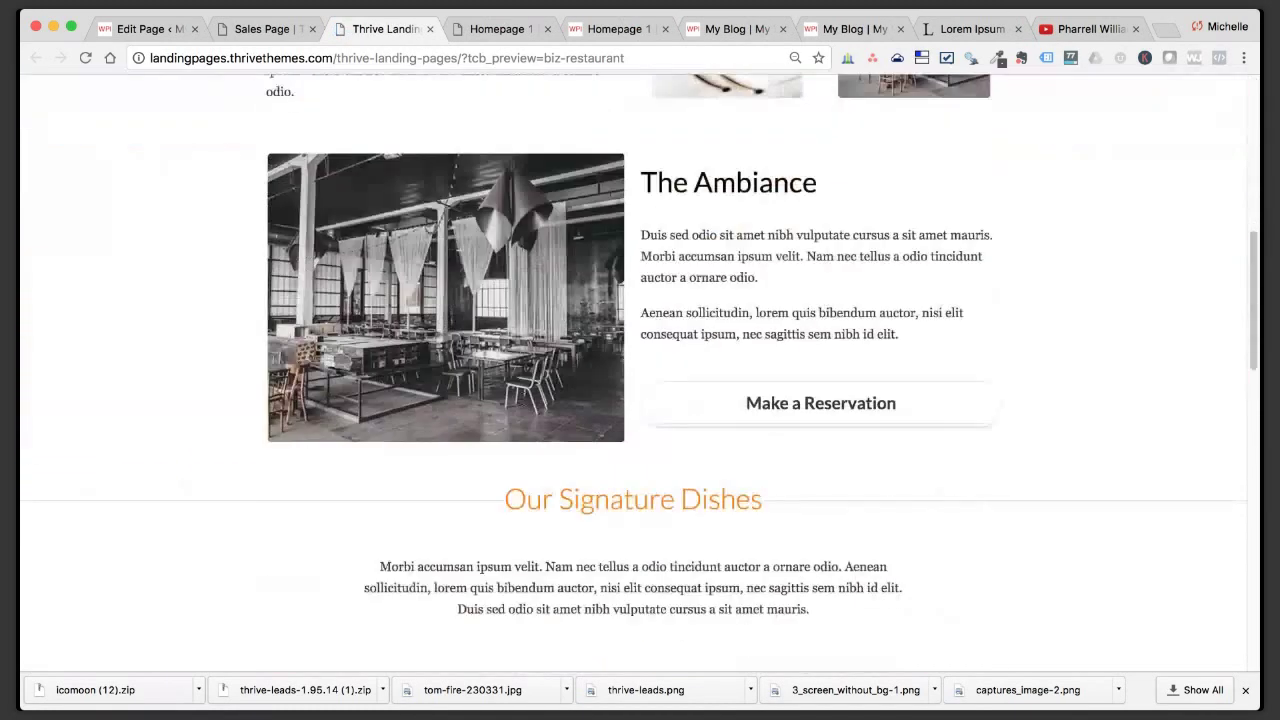
pyautogui.scroll(-8, 521, 404)
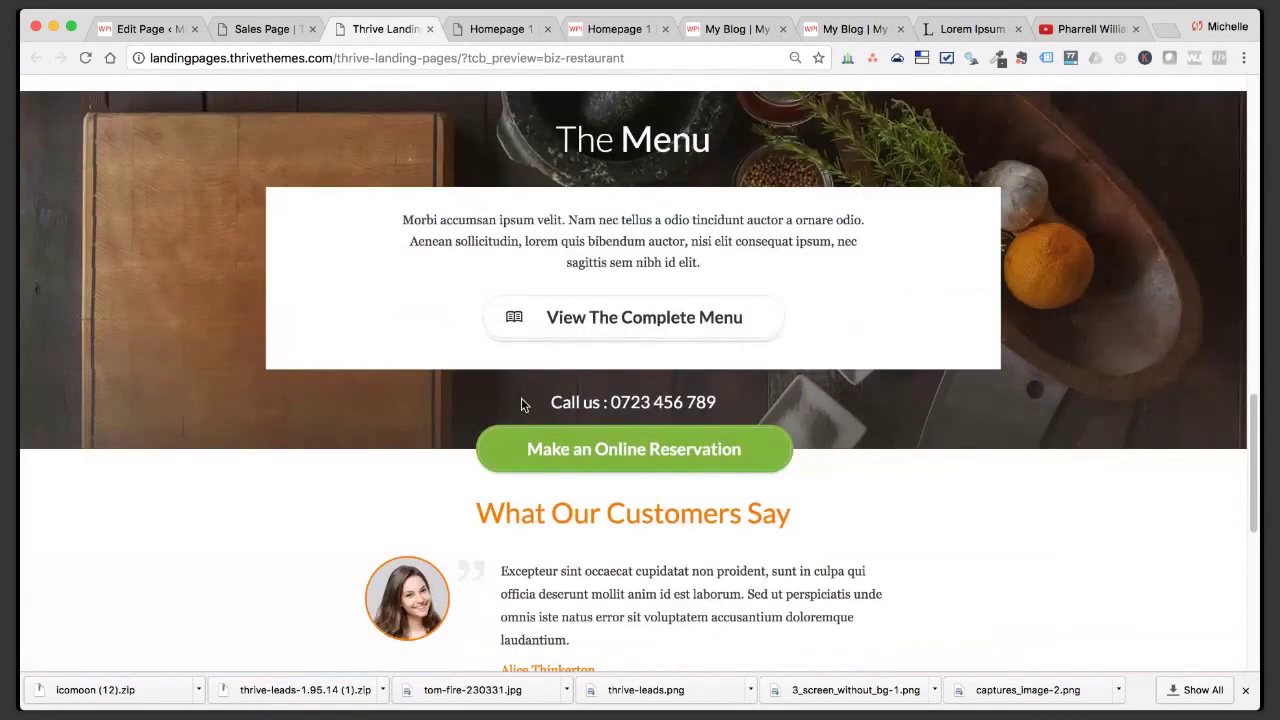
pyautogui.scroll(-4, 521, 404)
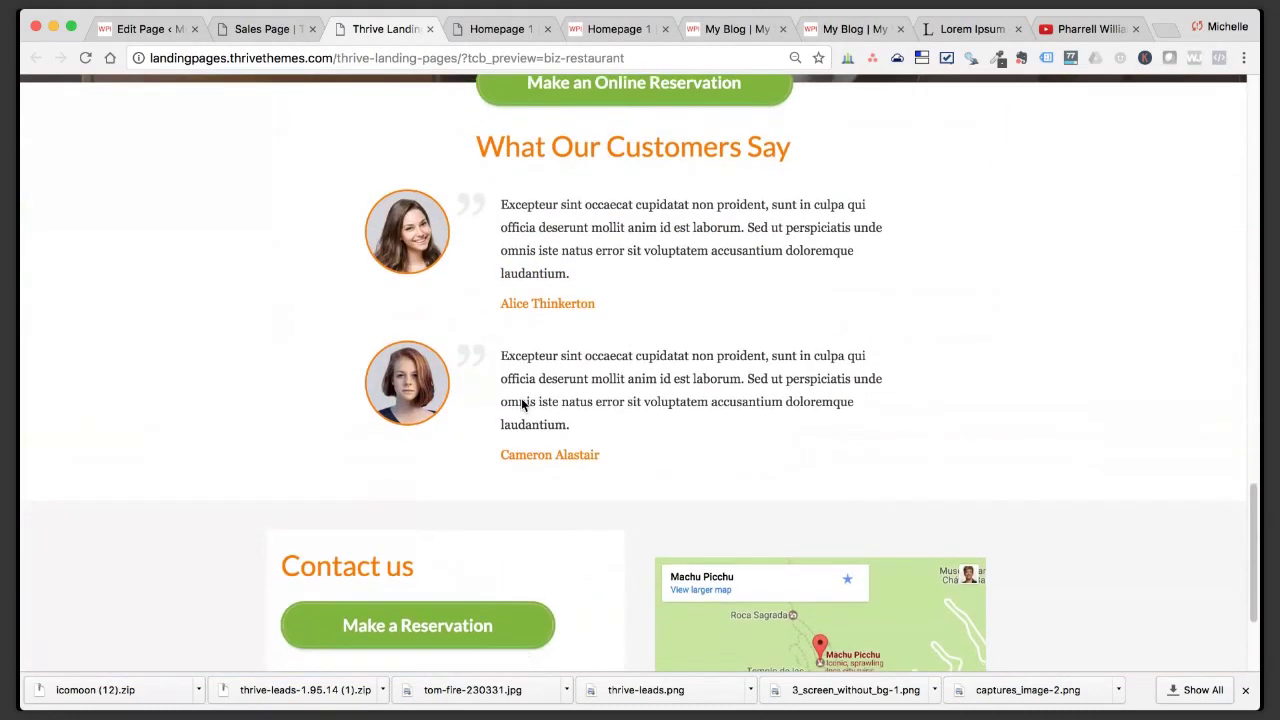
pyautogui.scroll(-1, 521, 404)
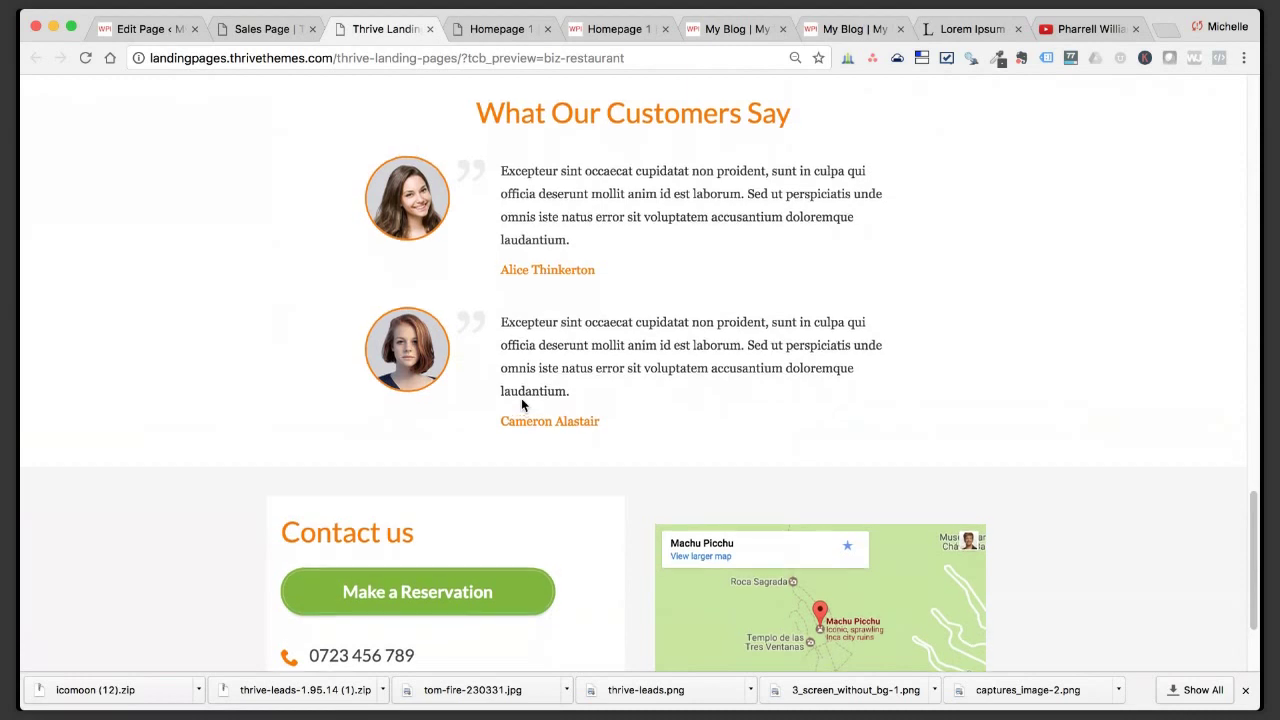
pyautogui.scroll(20, 521, 398)
pyautogui.click(278, 31)
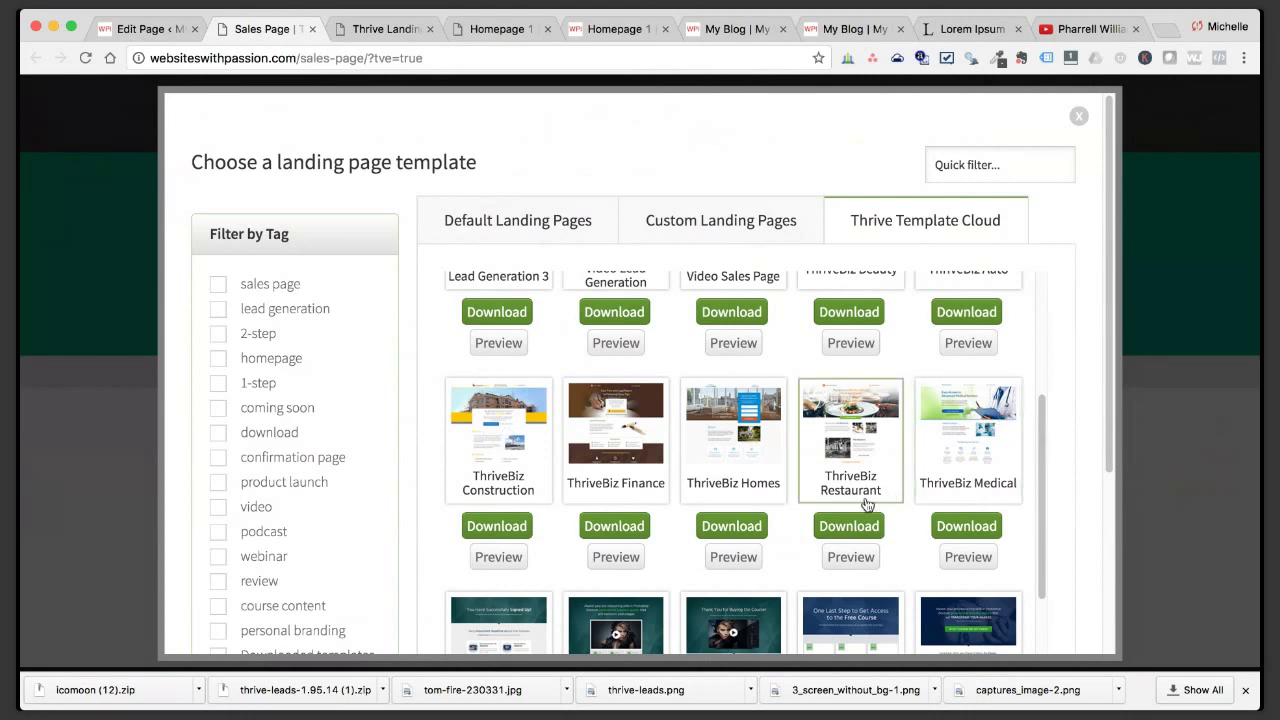
# Preview the KnowHow Long Image Sales Page template, dismiss its sign-up popup, and return to the template chooser.
pyautogui.scroll(-3, 870, 502)
pyautogui.scroll(-1, 900, 480)
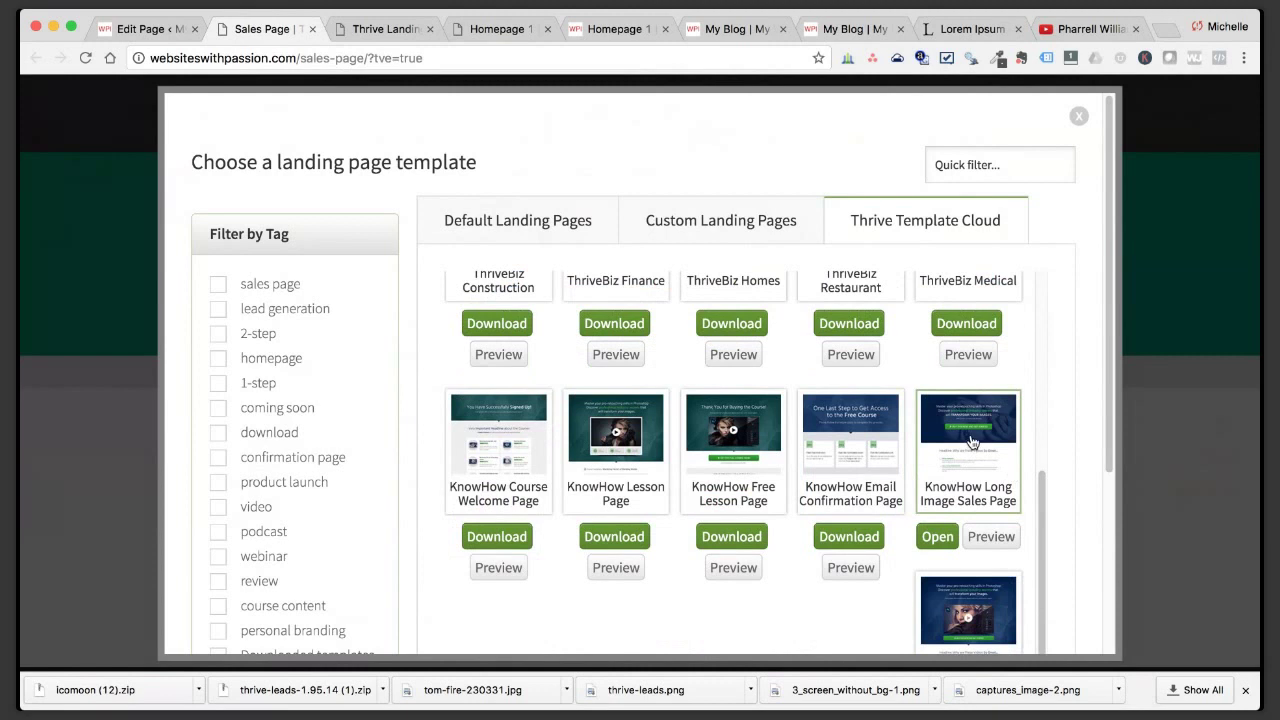
pyautogui.click(991, 541)
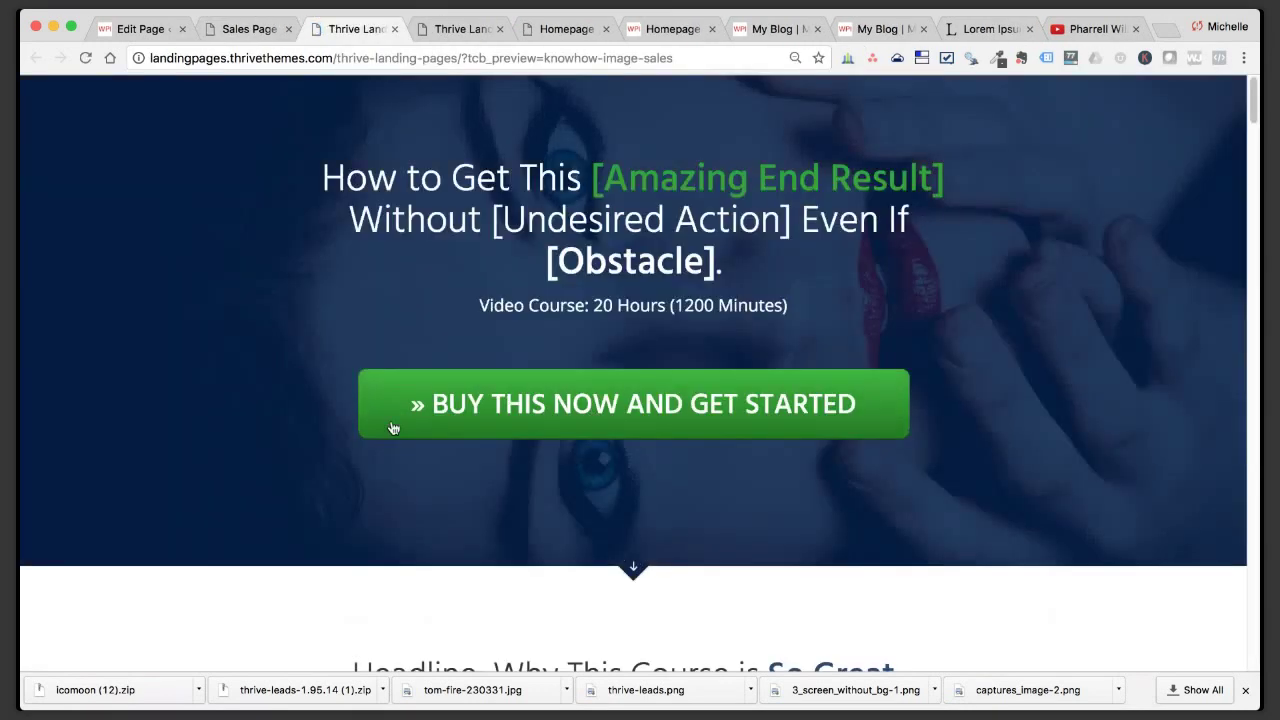
pyautogui.scroll(-15, 451, 457)
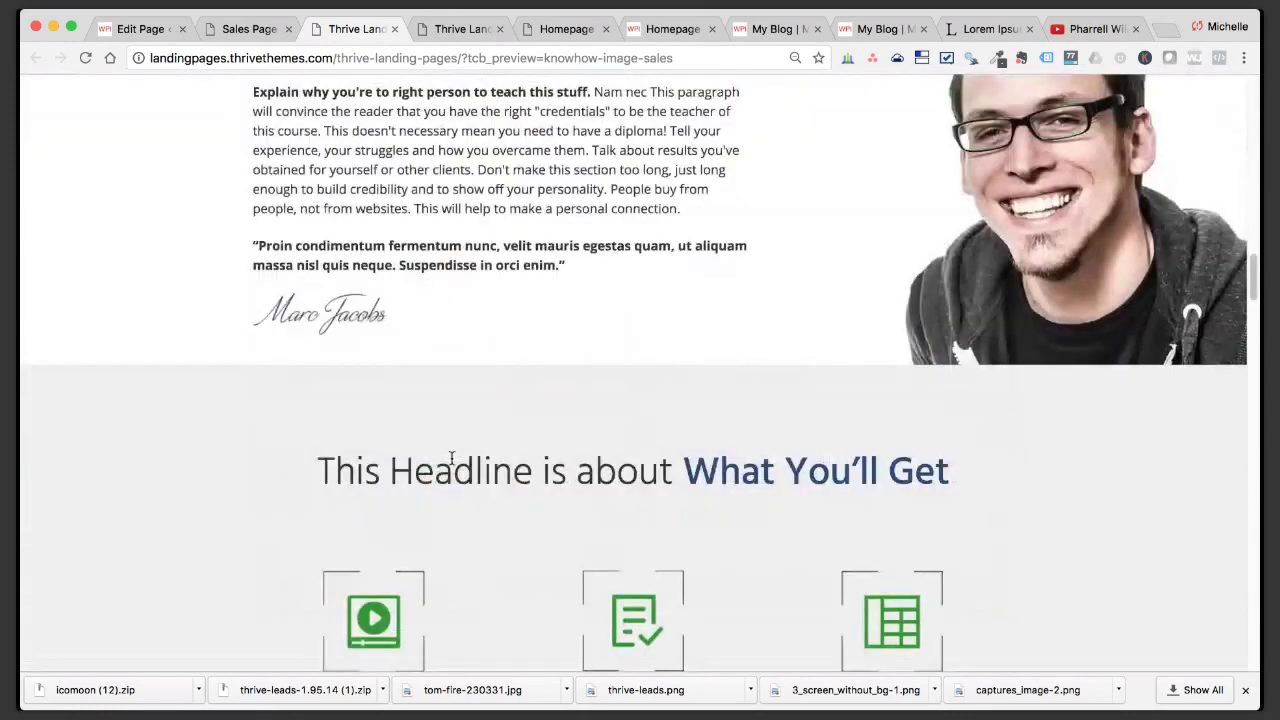
pyautogui.scroll(-20, 451, 457)
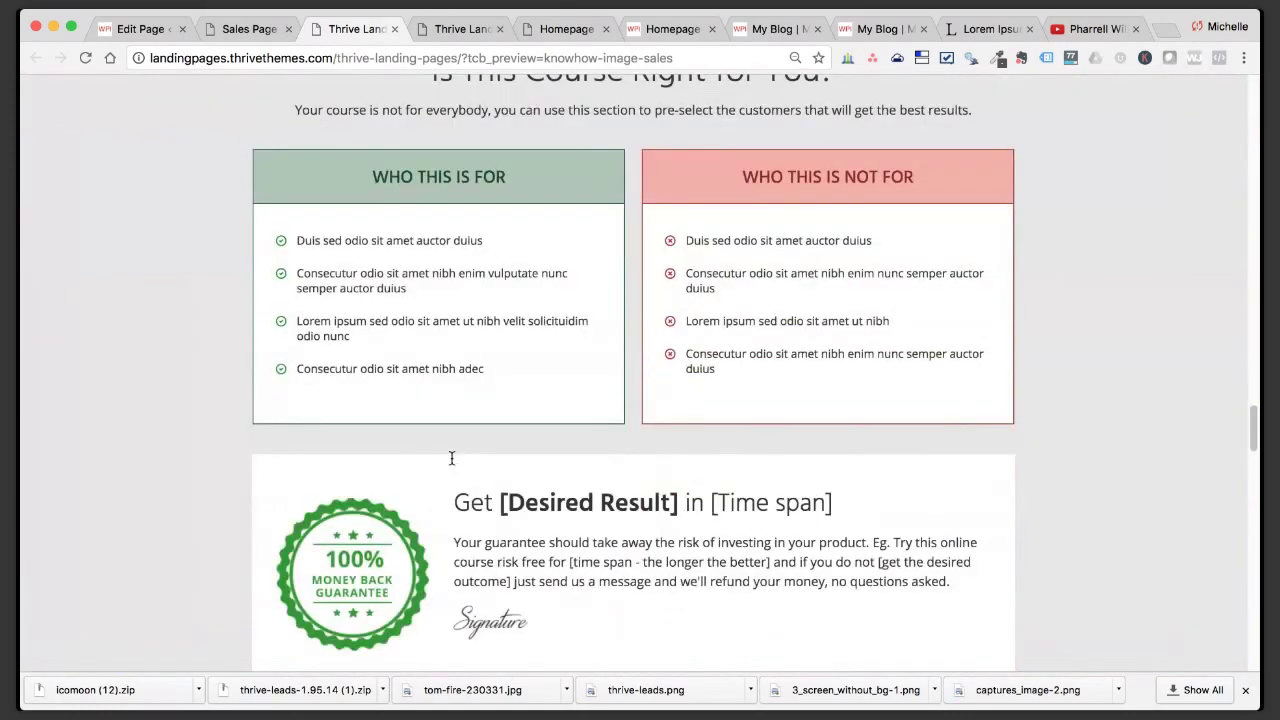
pyautogui.scroll(-10, 451, 457)
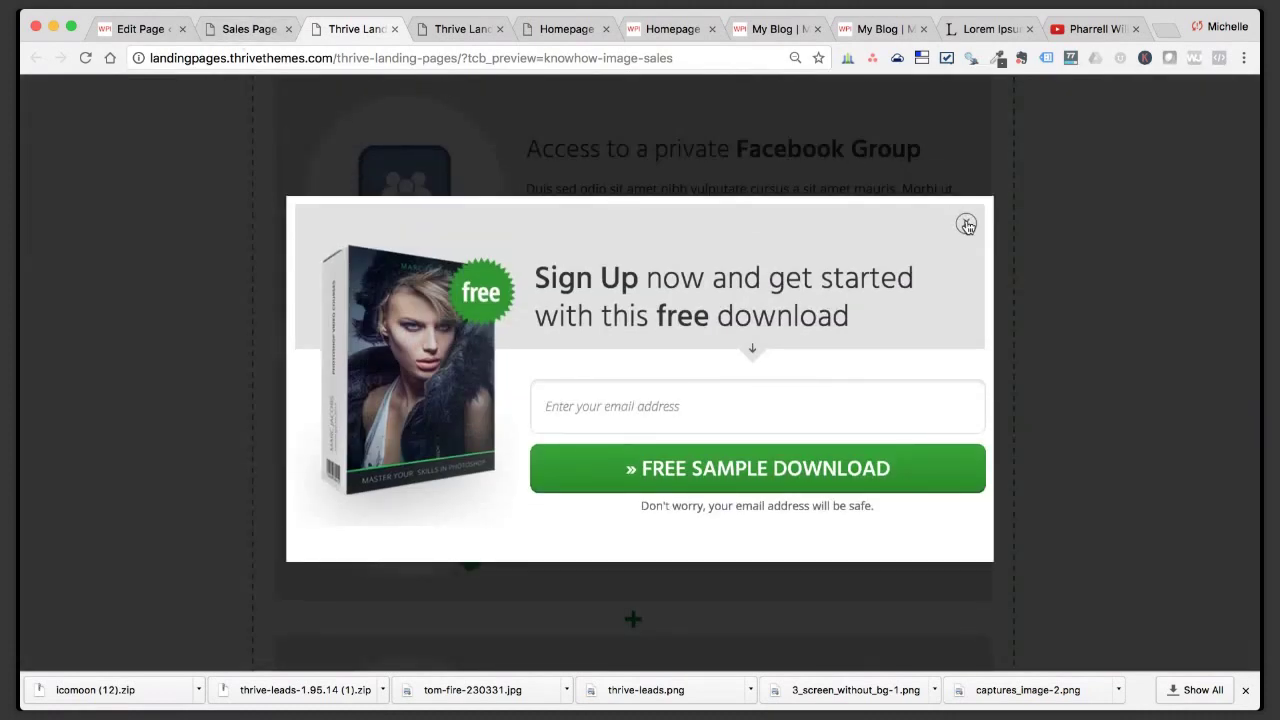
pyautogui.click(966, 224)
pyautogui.click(252, 29)
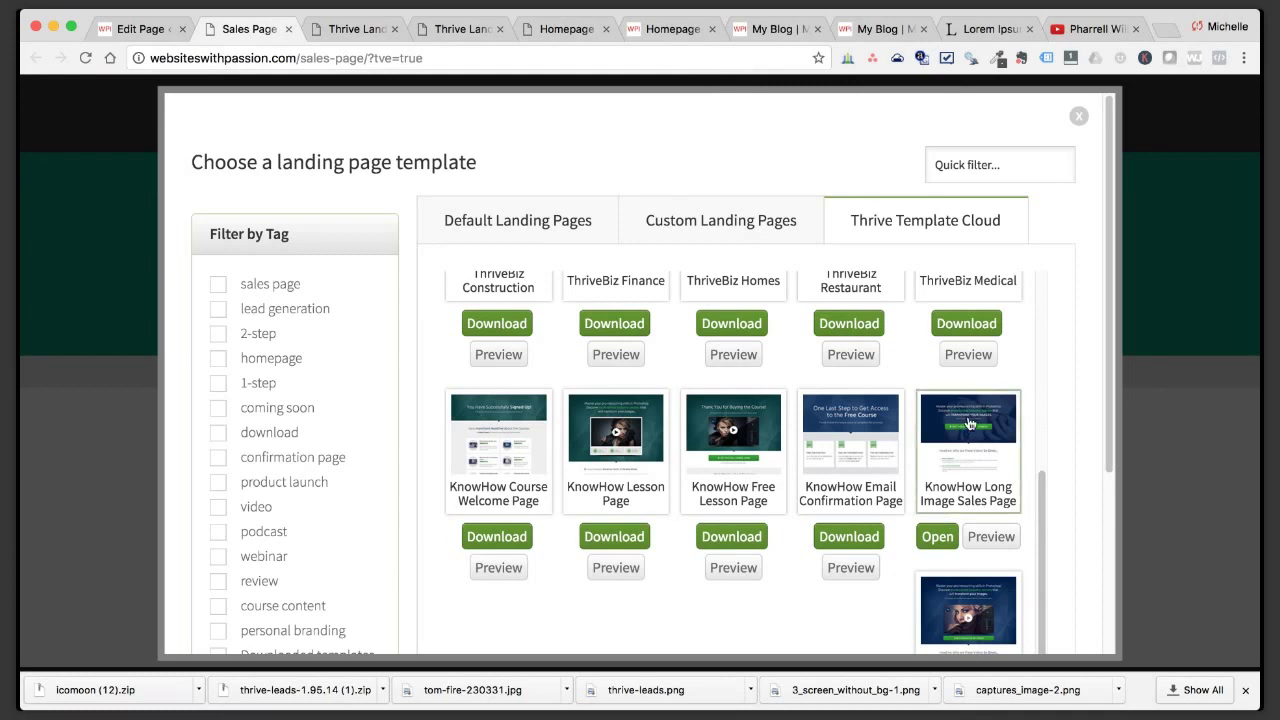
# Load the KnowHow Long Image Sales Page template into the Sales Page and look over its sections.
pyautogui.click(937, 537)
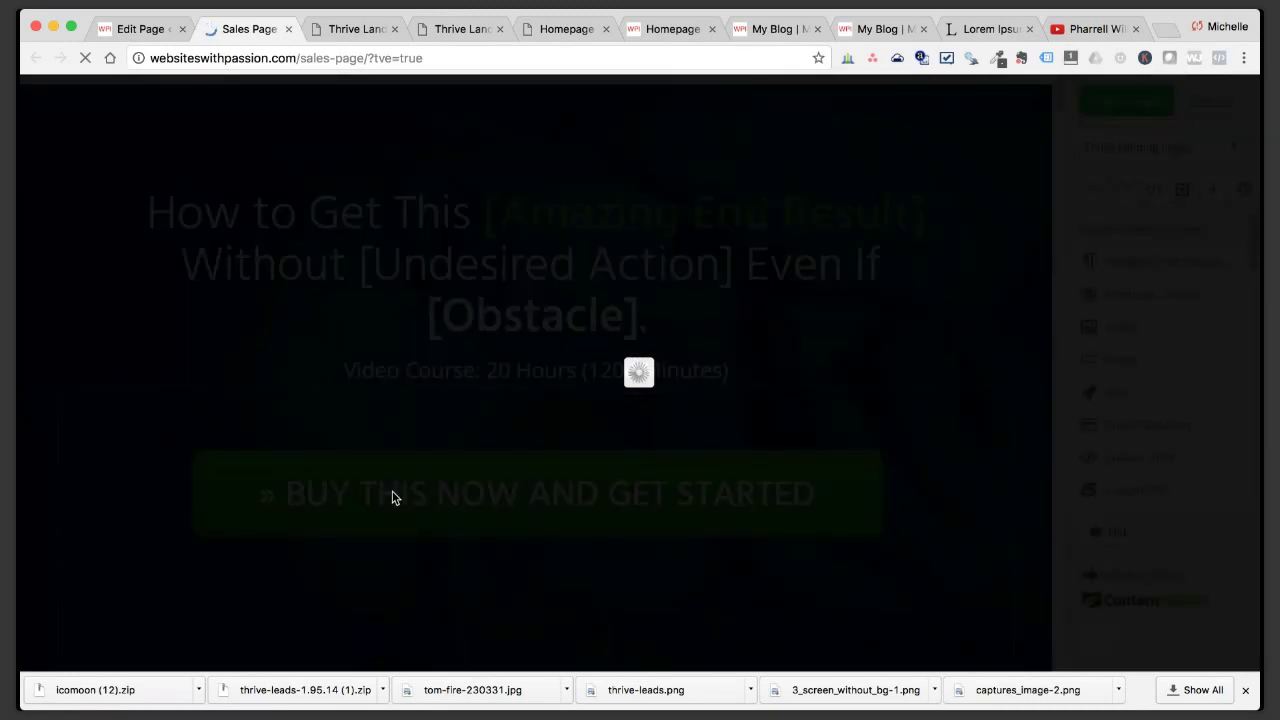
pyautogui.scroll(-15, 432, 420)
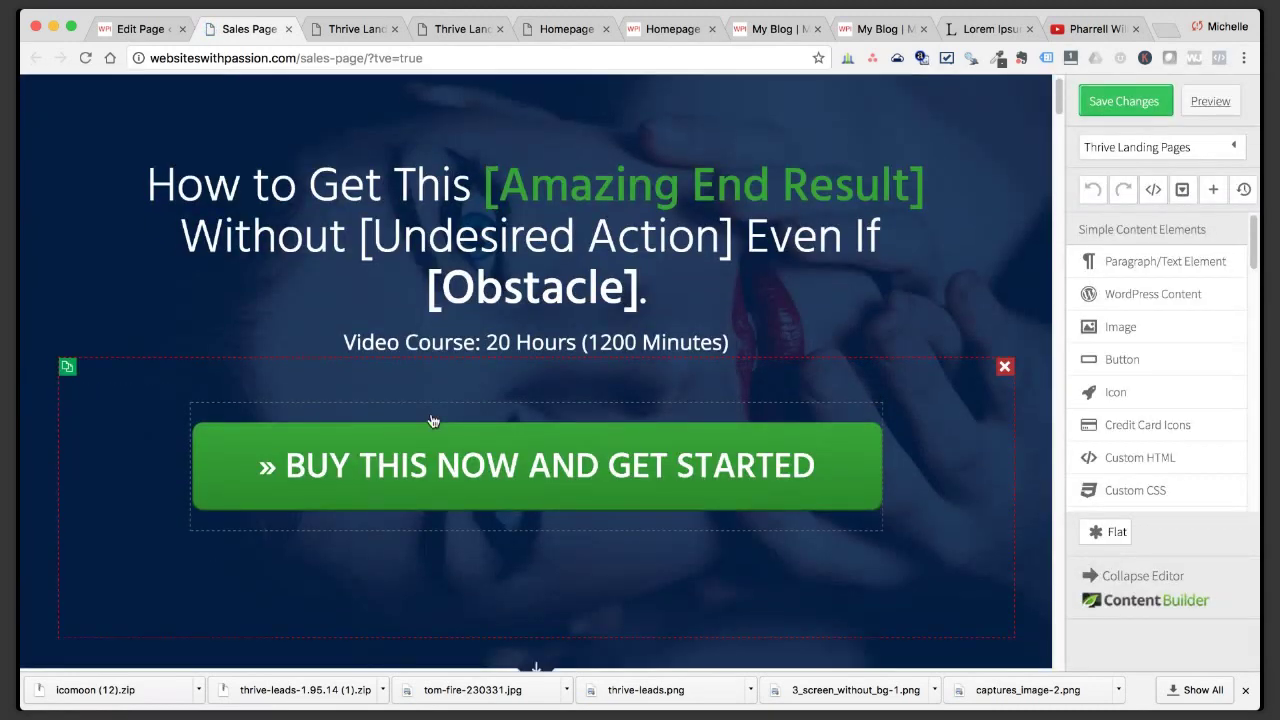
pyautogui.scroll(10, 432, 420)
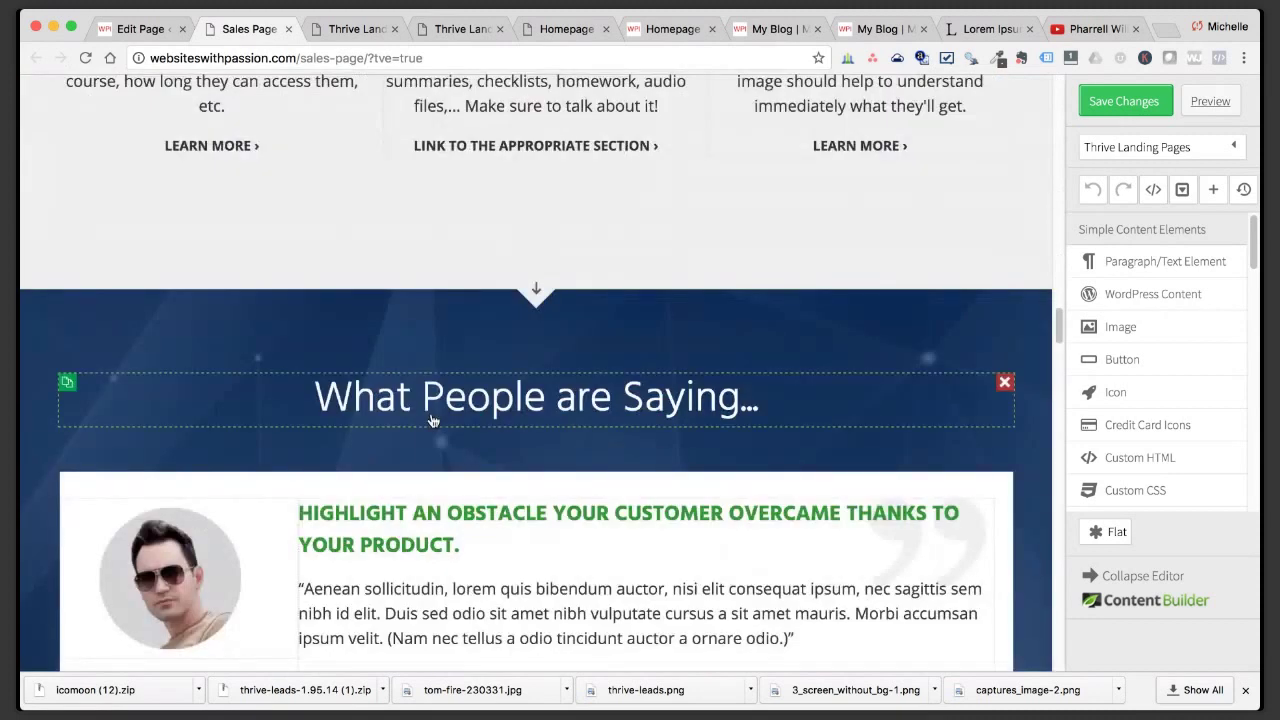
pyautogui.scroll(10, 434, 420)
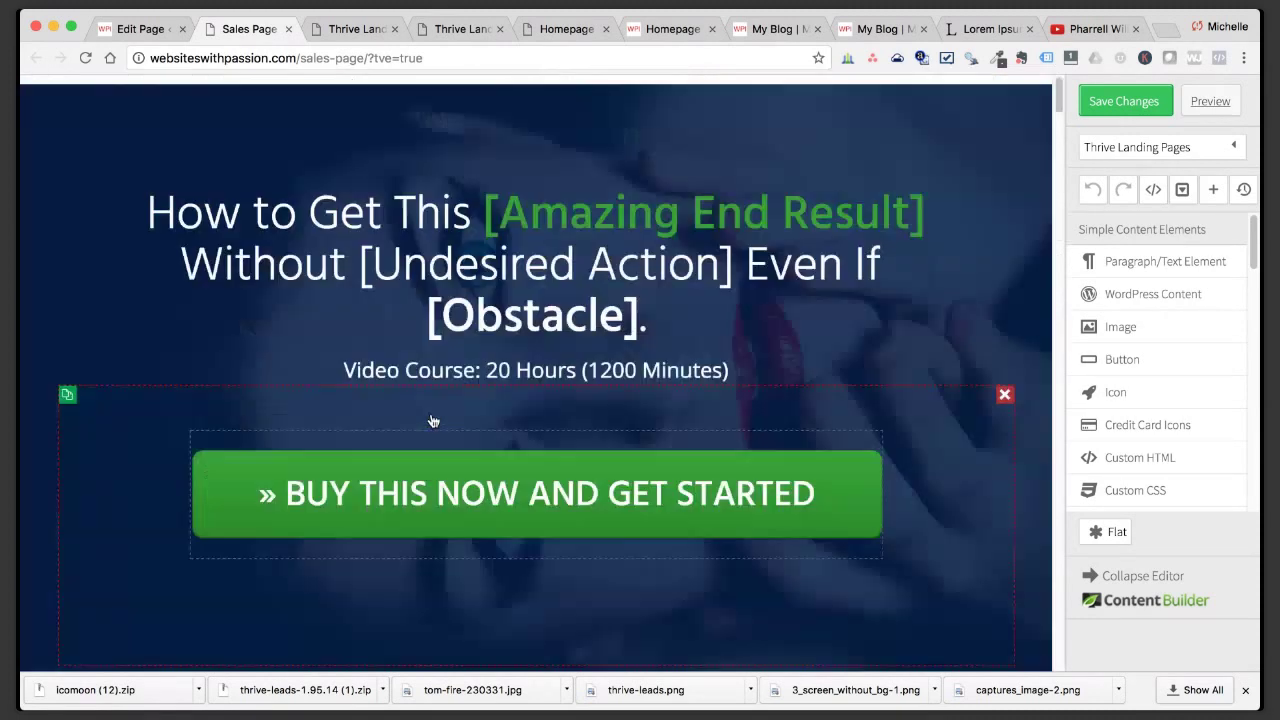
# Replace the top page section's background image with the sunset beach rocks photo from the Media Library.
pyautogui.click(415, 118)
pyautogui.click(170, 166)
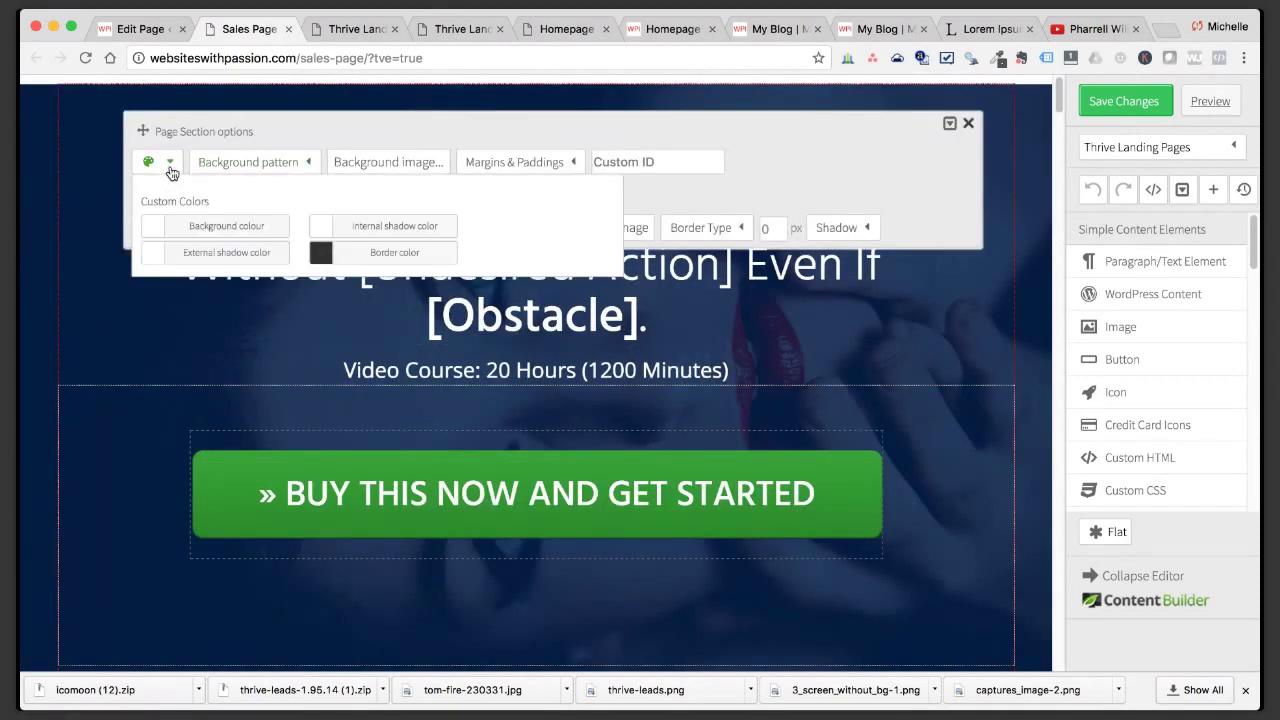
pyautogui.click(414, 166)
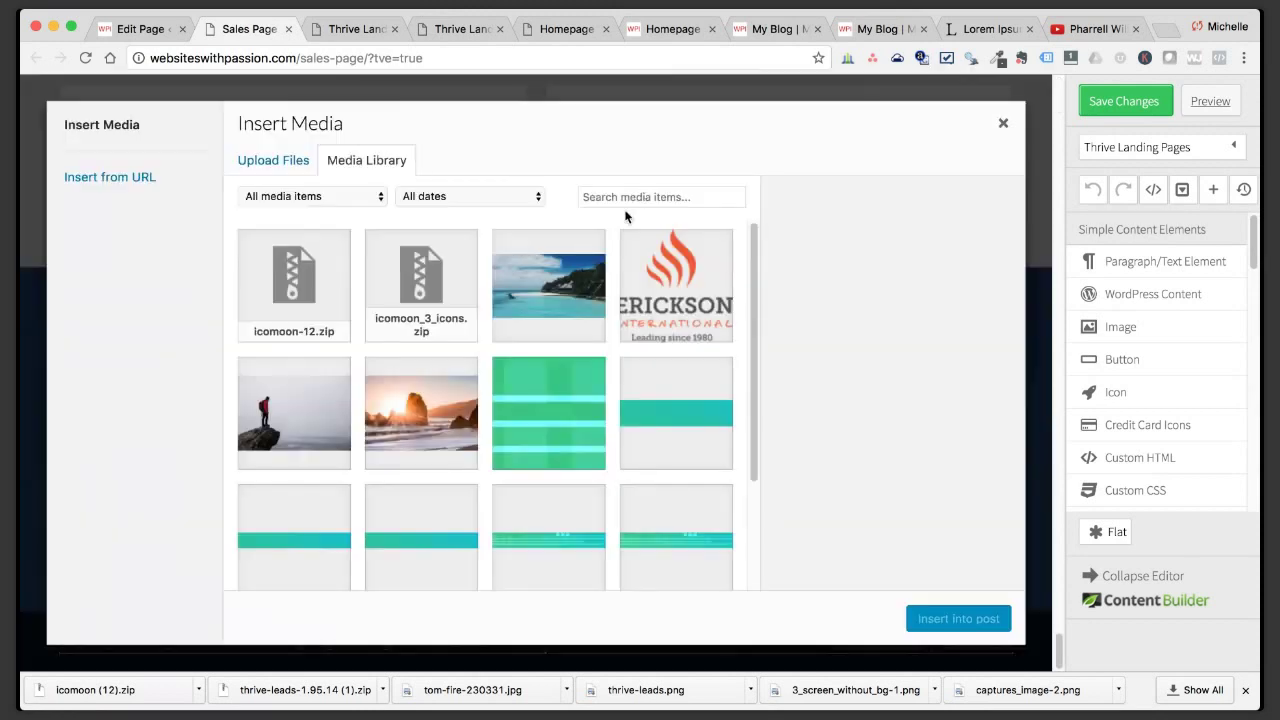
pyautogui.click(408, 426)
pyautogui.click(958, 619)
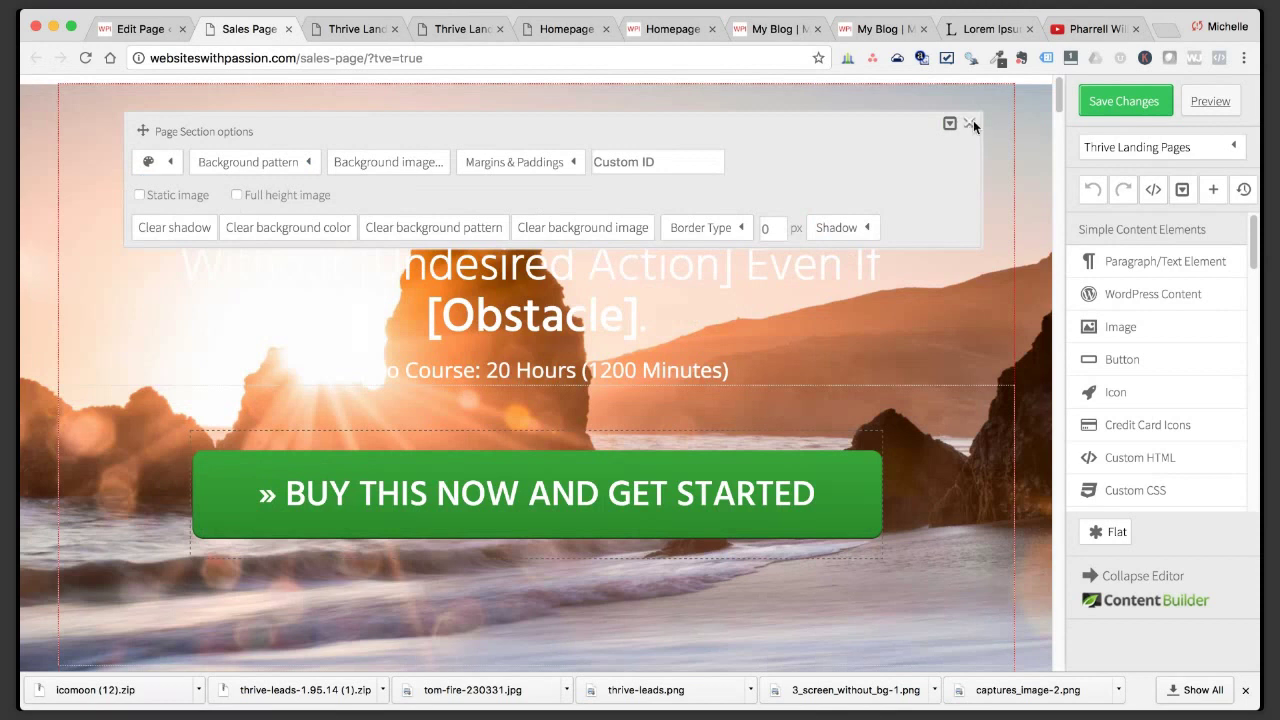
pyautogui.click(971, 123)
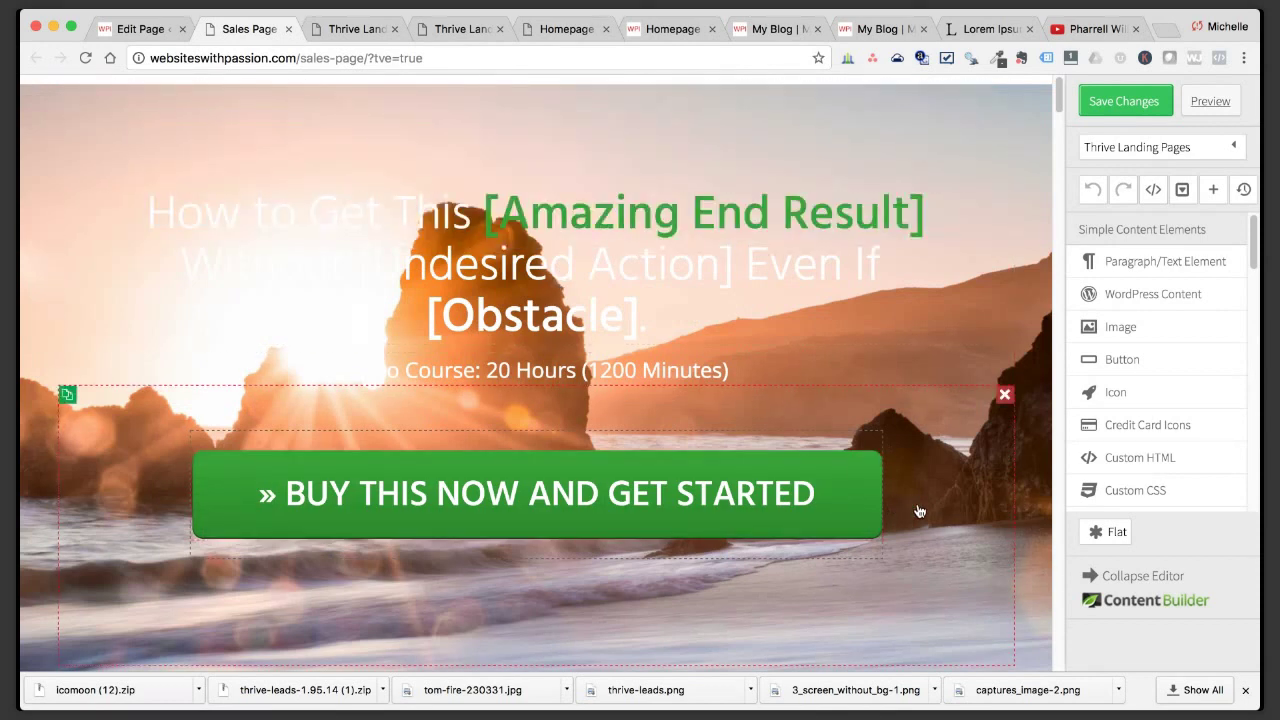
# Review the top of the sales page and look through the available content elements as far as the Guarantee Box.
pyautogui.scroll(-6, 919, 511)
pyautogui.scroll(4, 919, 508)
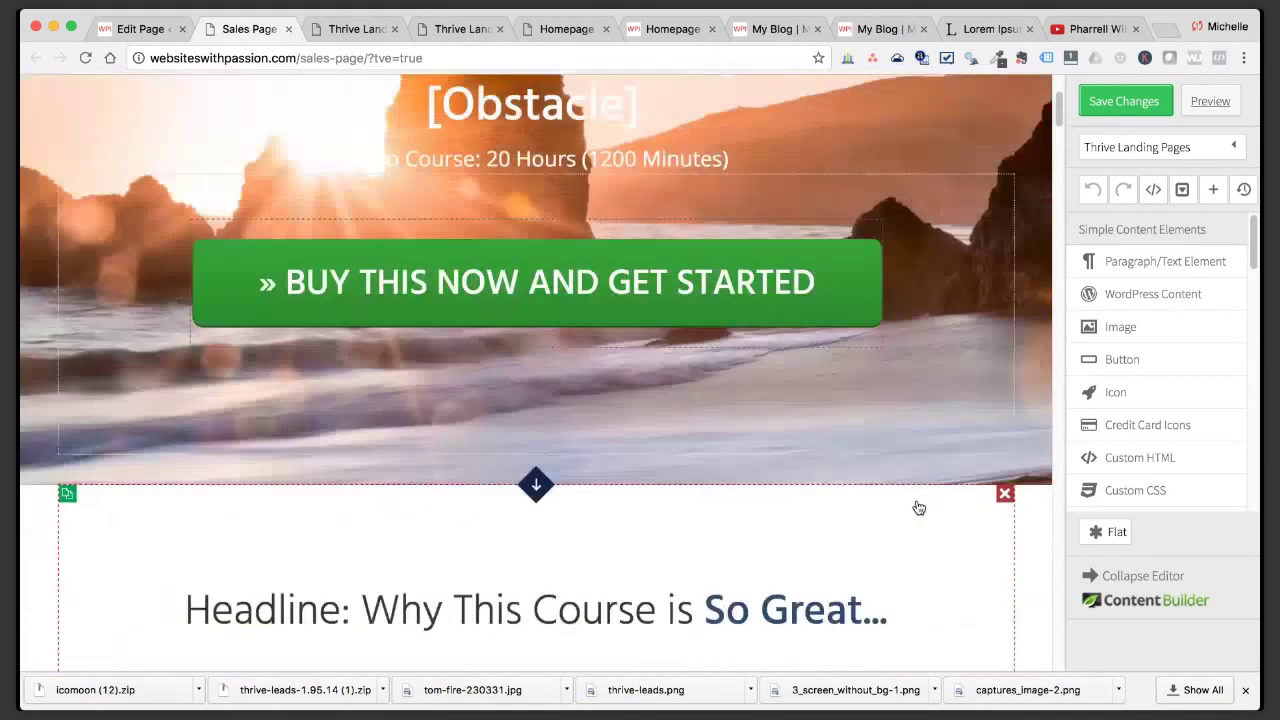
pyautogui.scroll(3, 919, 508)
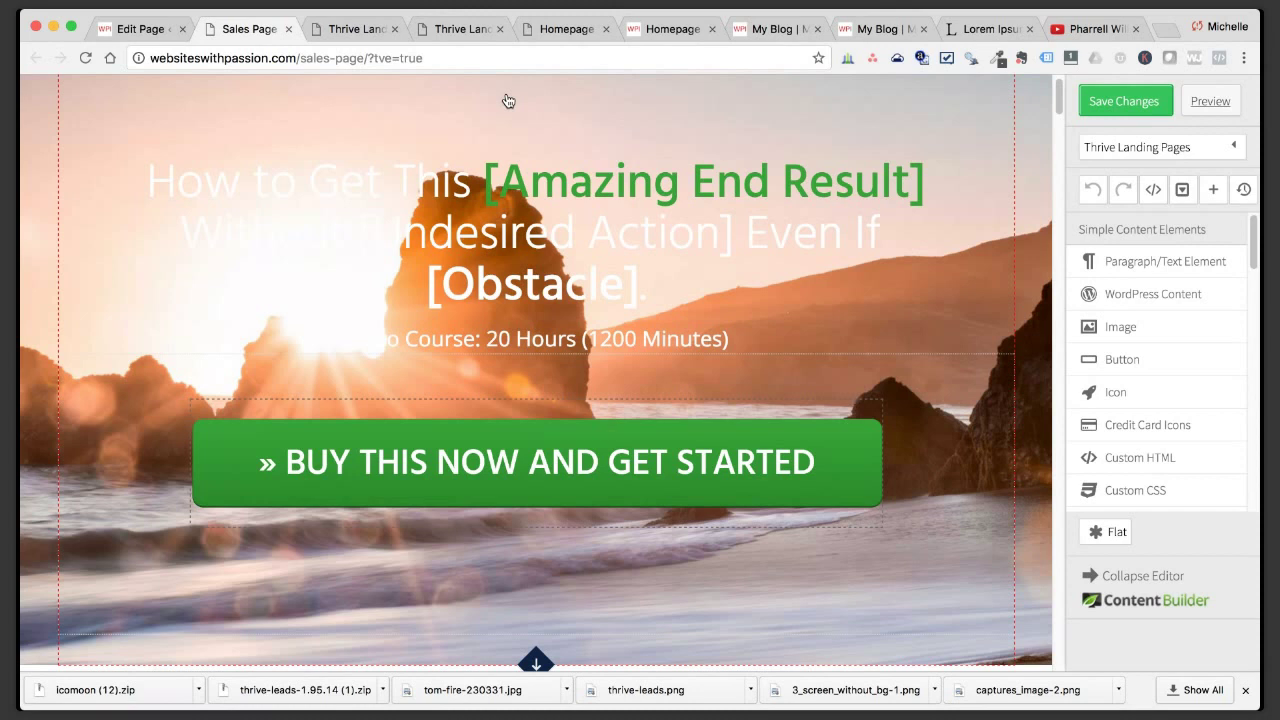
pyautogui.scroll(-4, 1171, 391)
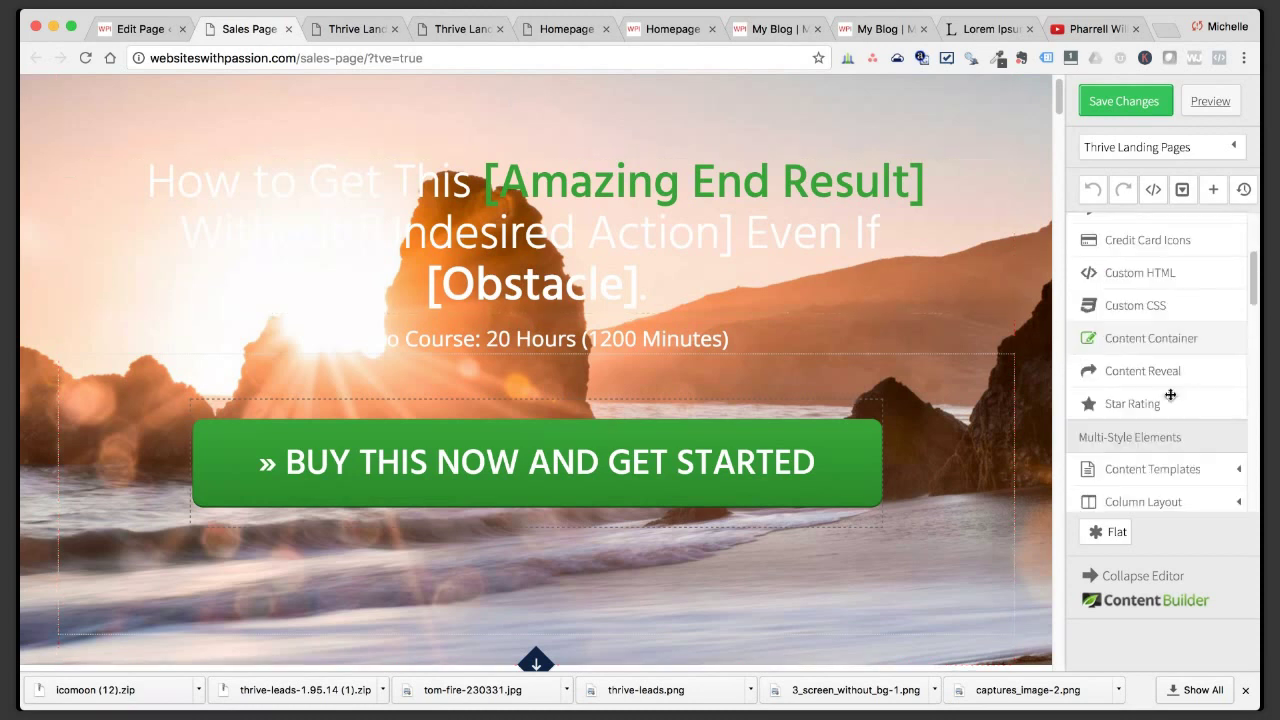
pyautogui.scroll(-2, 1170, 390)
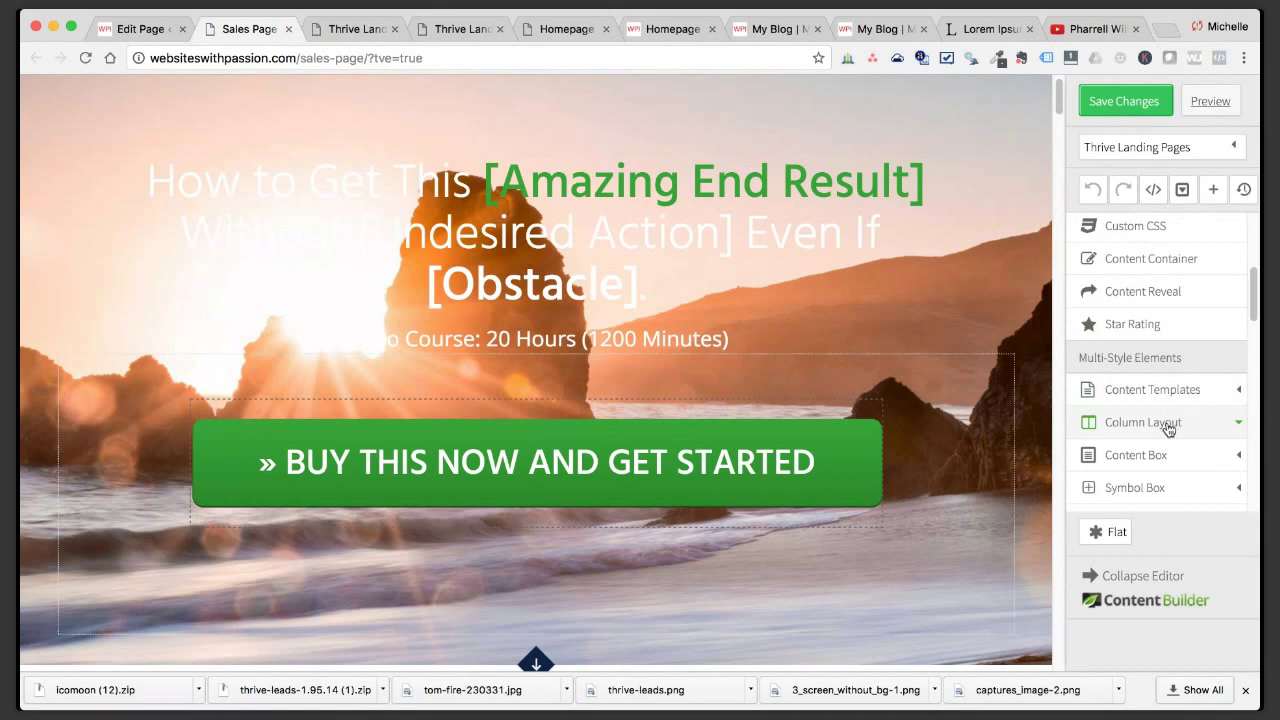
pyautogui.scroll(-4, 1167, 428)
pyautogui.scroll(-7, 1167, 429)
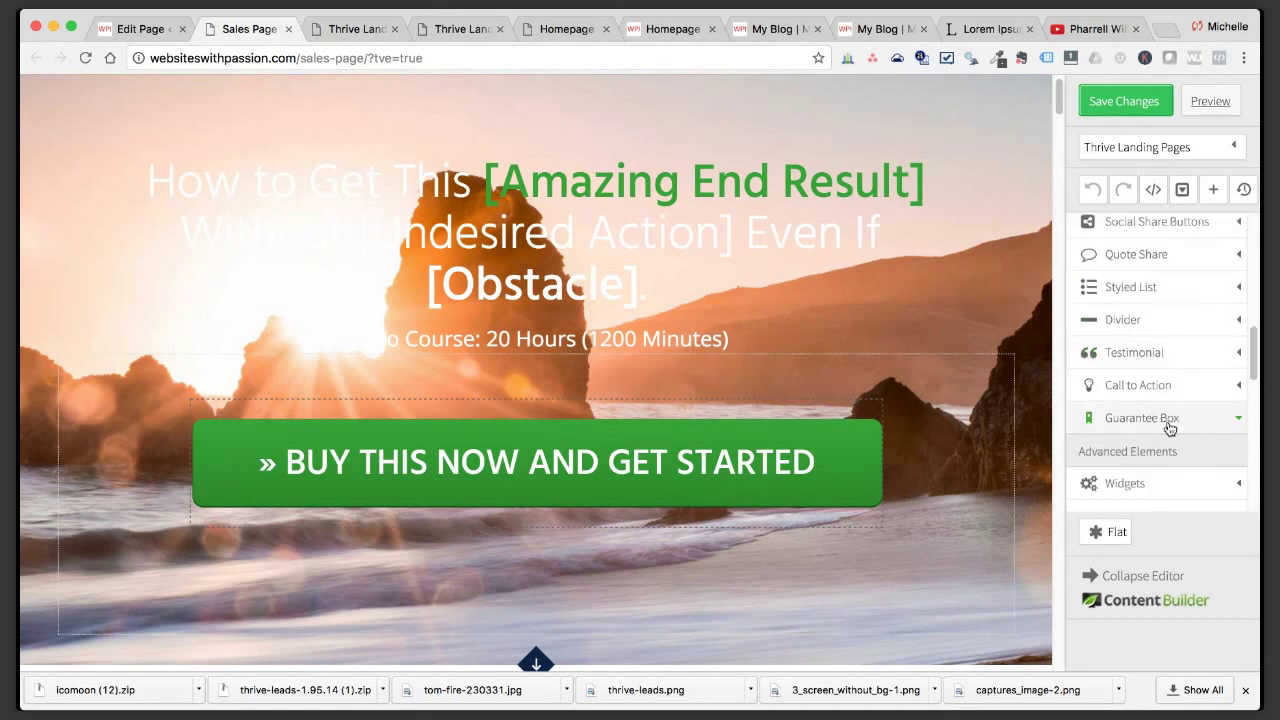
# Add a new page section above the sunset headline section of the sales page.
pyautogui.scroll(-9, 1169, 428)
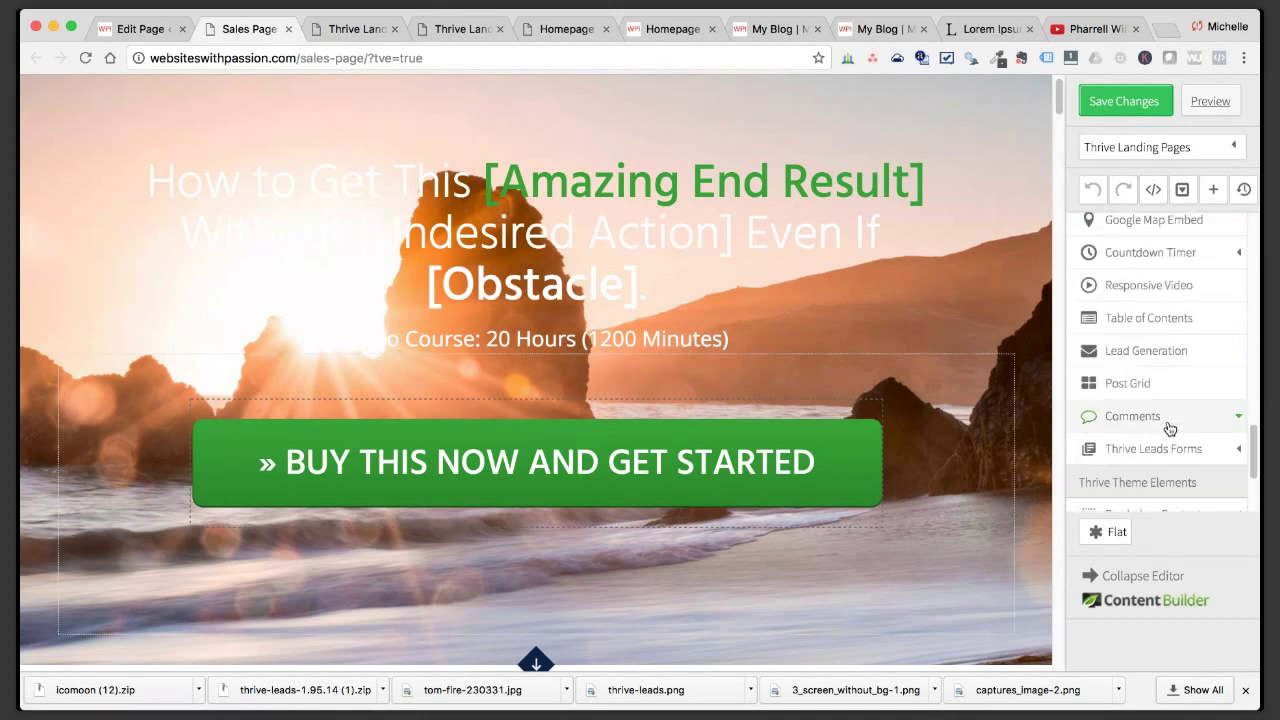
pyautogui.moveTo(1167, 401); pyautogui.dragTo(671, 151)
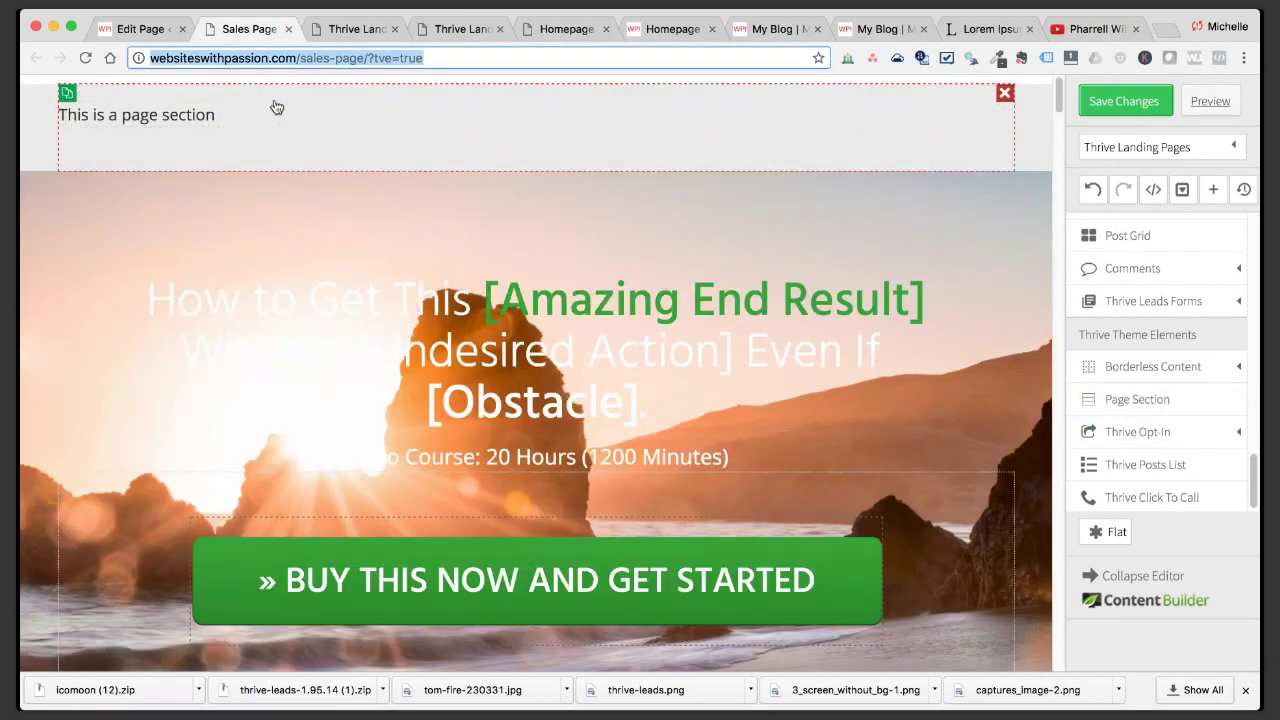
pyautogui.click(177, 114)
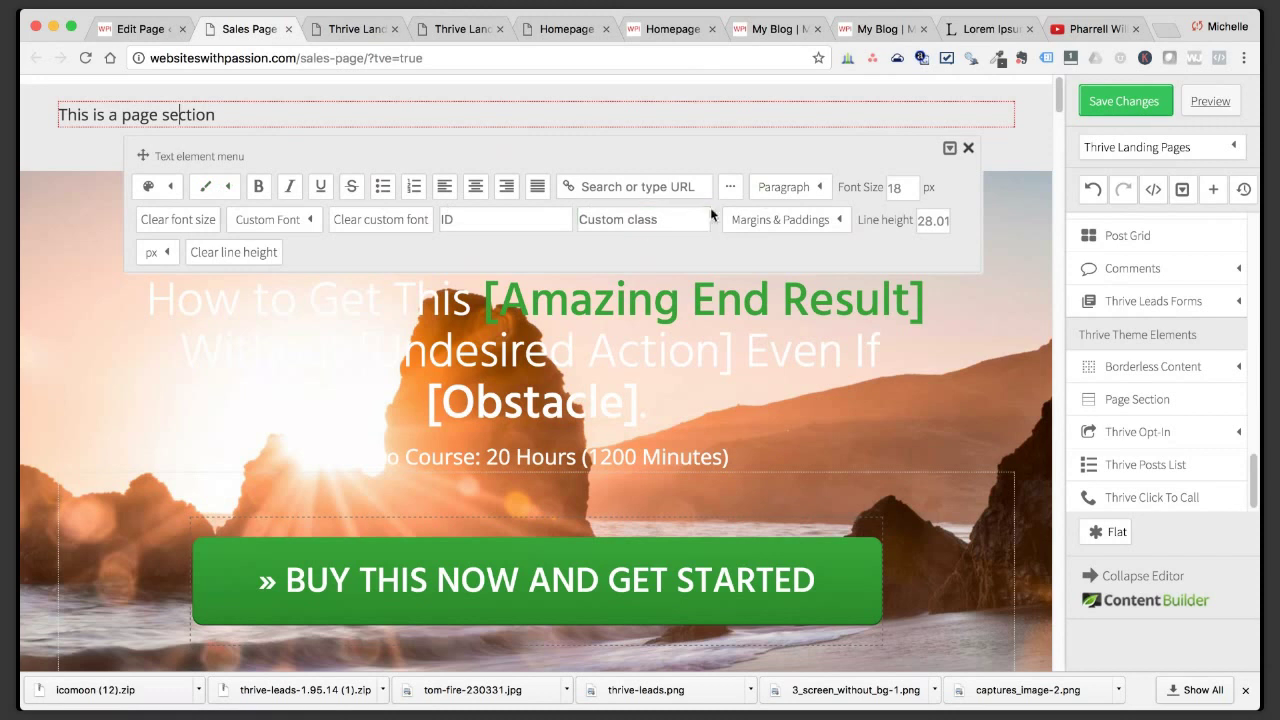
pyautogui.click(968, 148)
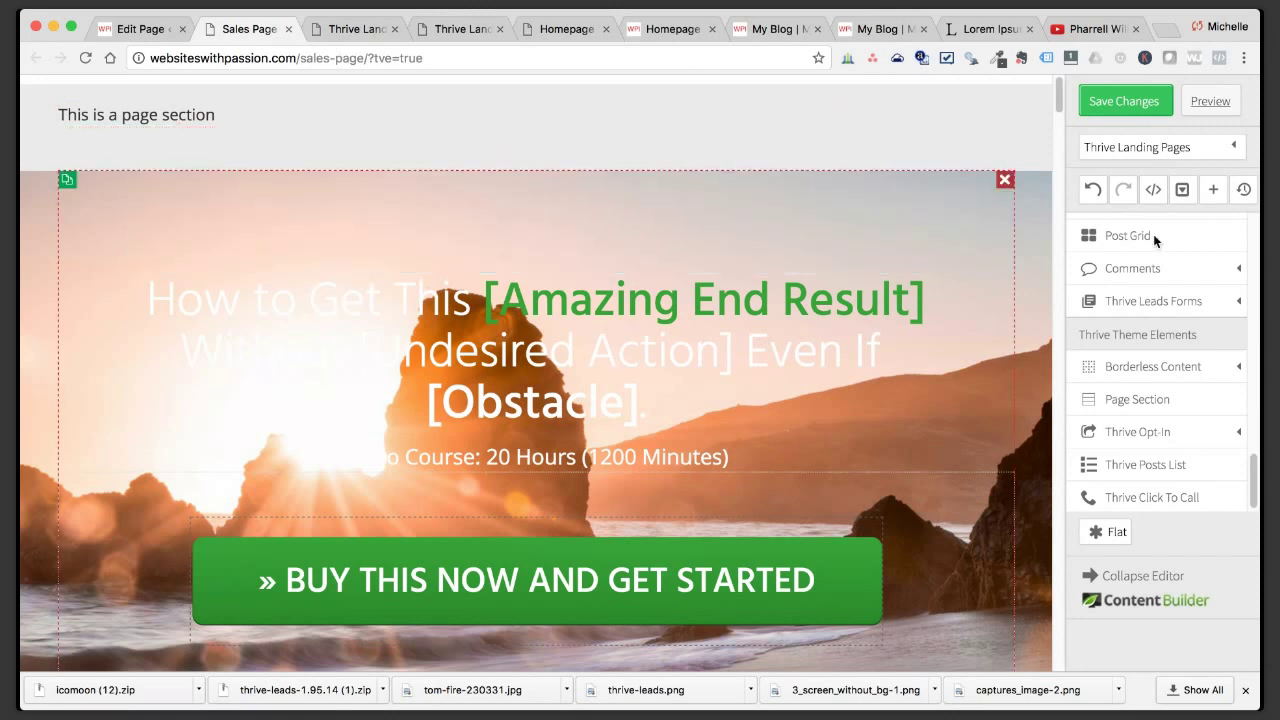
# Insert the myfav.png WPI logo from the Media Library as an image under the new page section's placeholder text.
pyautogui.moveTo(1130, 326); pyautogui.dragTo(220, 131)
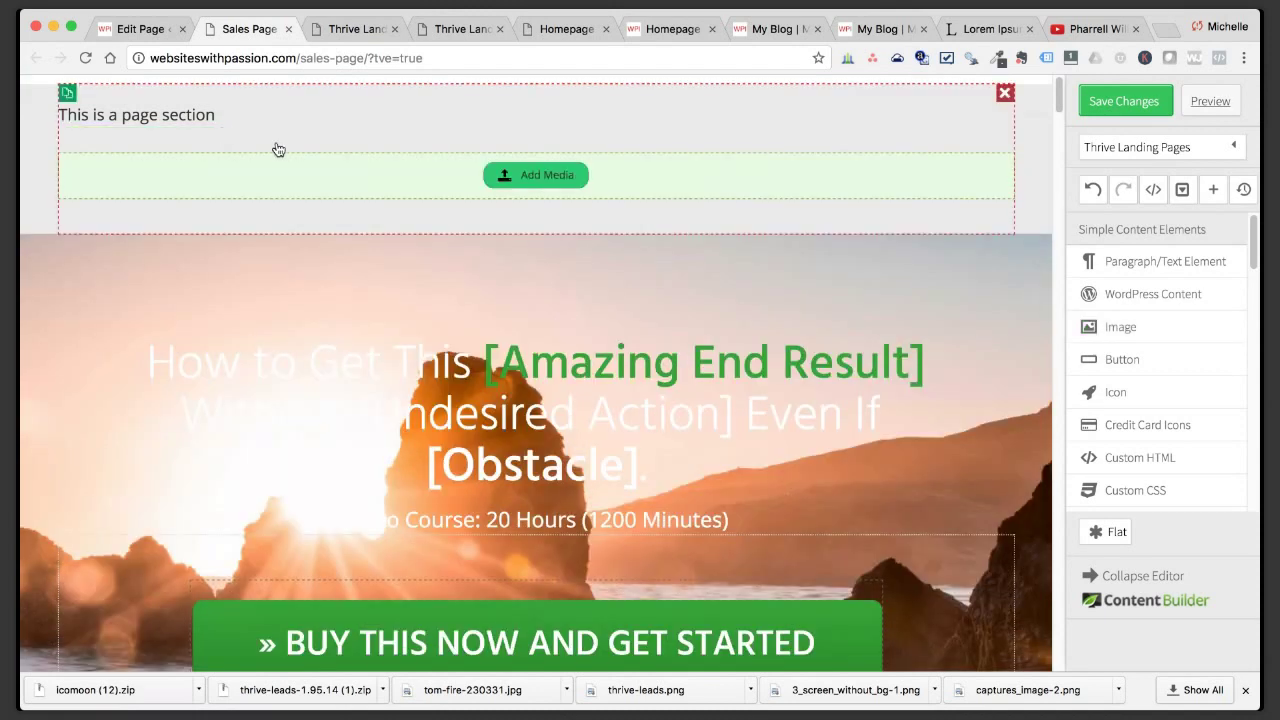
pyautogui.click(518, 186)
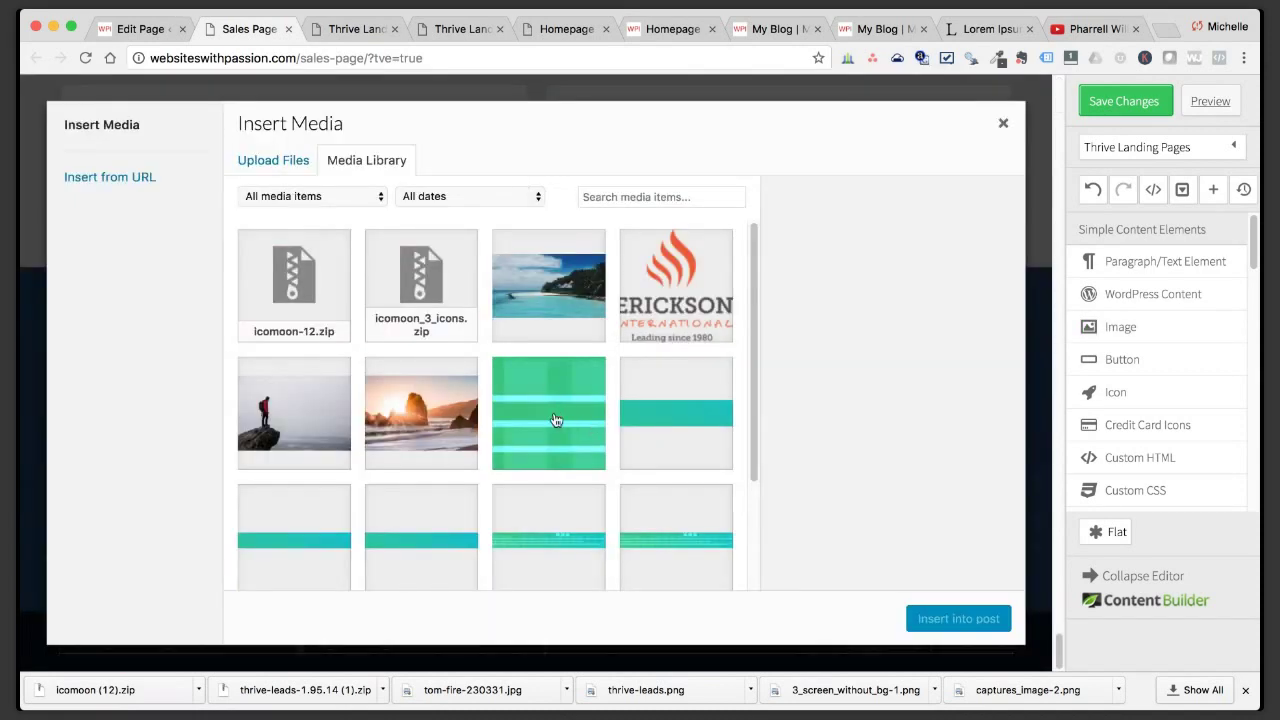
pyautogui.scroll(-3, 566, 438)
pyautogui.click(422, 536)
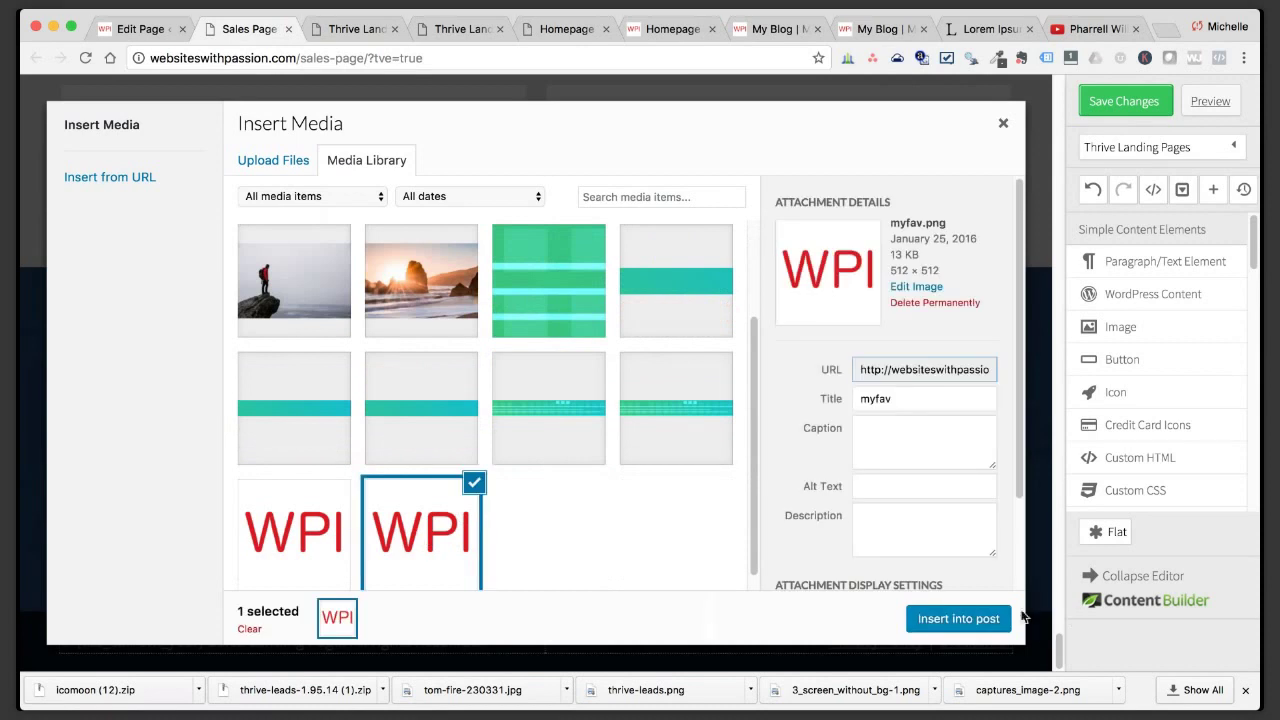
pyautogui.click(958, 620)
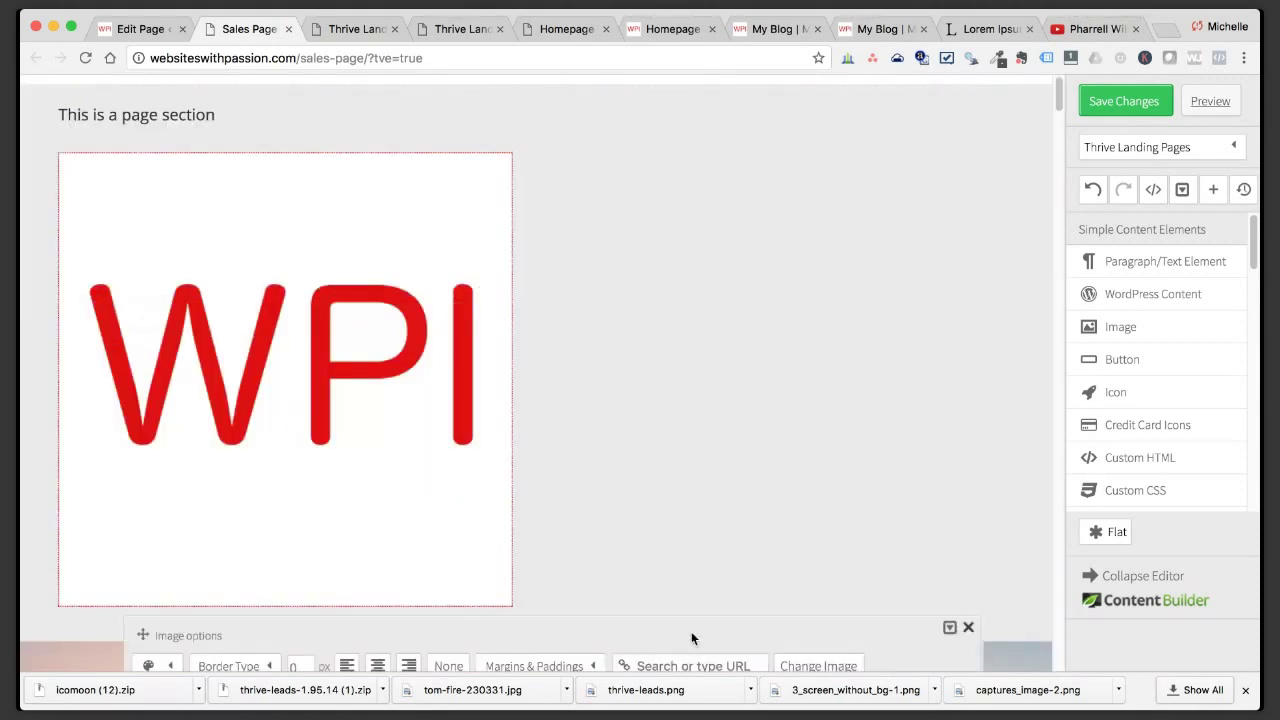
# Shrink the WPI logo to an image size of 52 and delete the "This is a page section" placeholder text.
pyautogui.moveTo(155, 625); pyautogui.dragTo(497, 342)
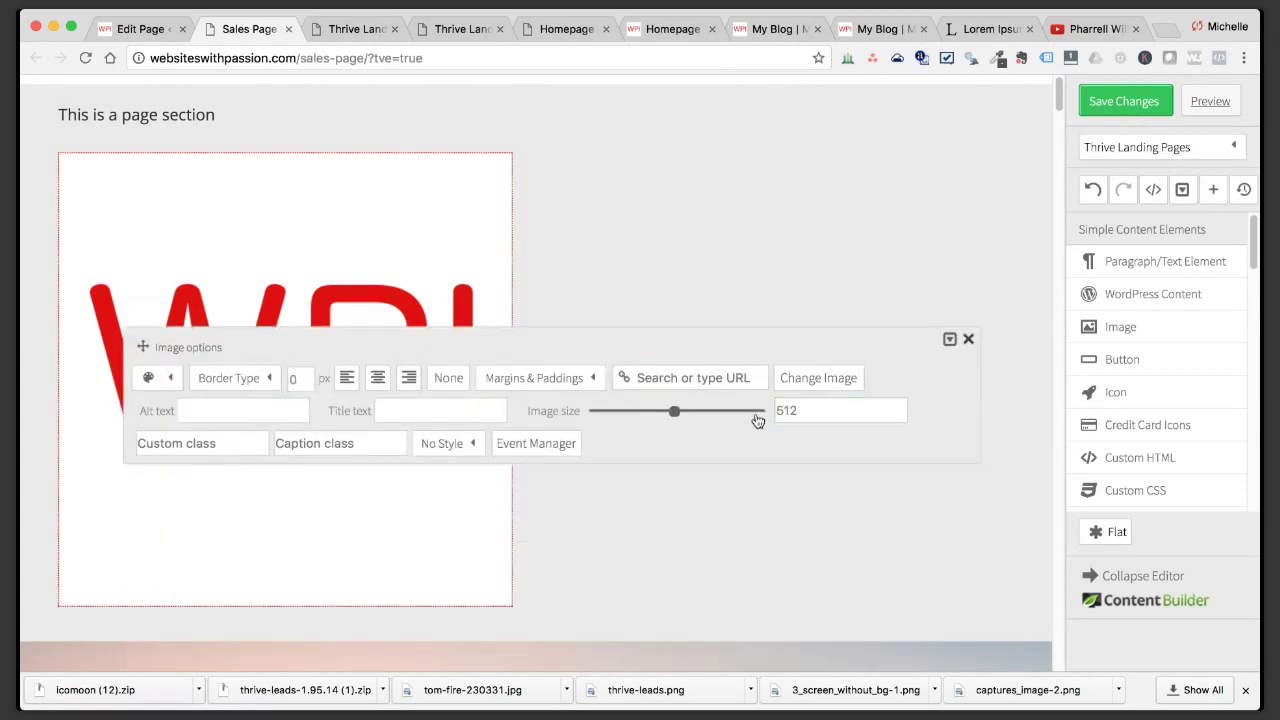
pyautogui.moveTo(675, 412); pyautogui.dragTo(656, 412)
pyautogui.moveTo(611, 411); pyautogui.dragTo(599, 412)
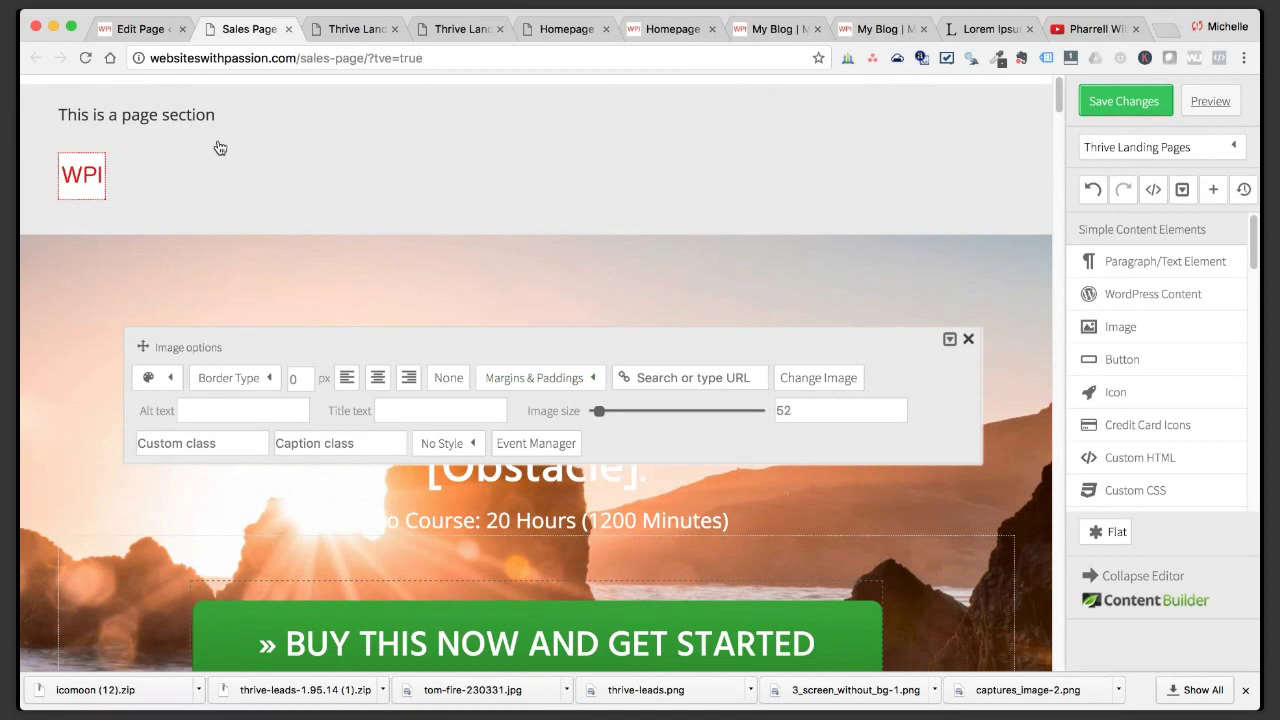
pyautogui.click(968, 338)
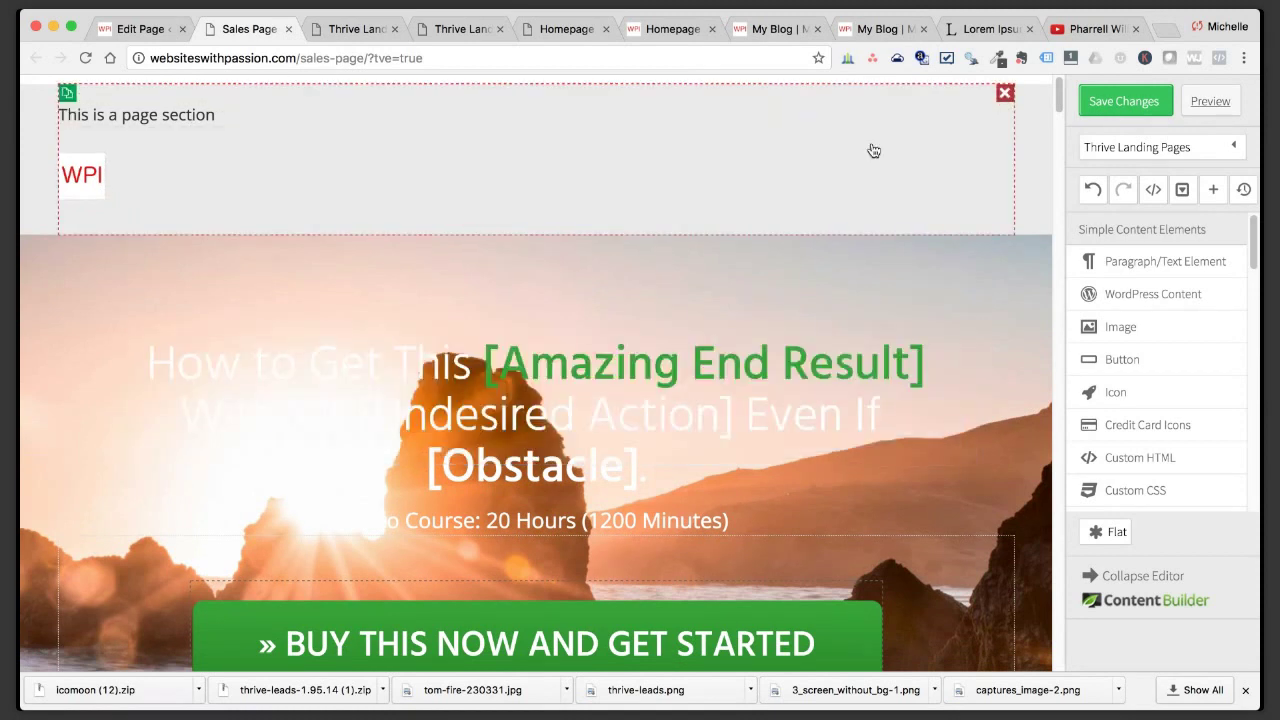
pyautogui.click(1002, 120)
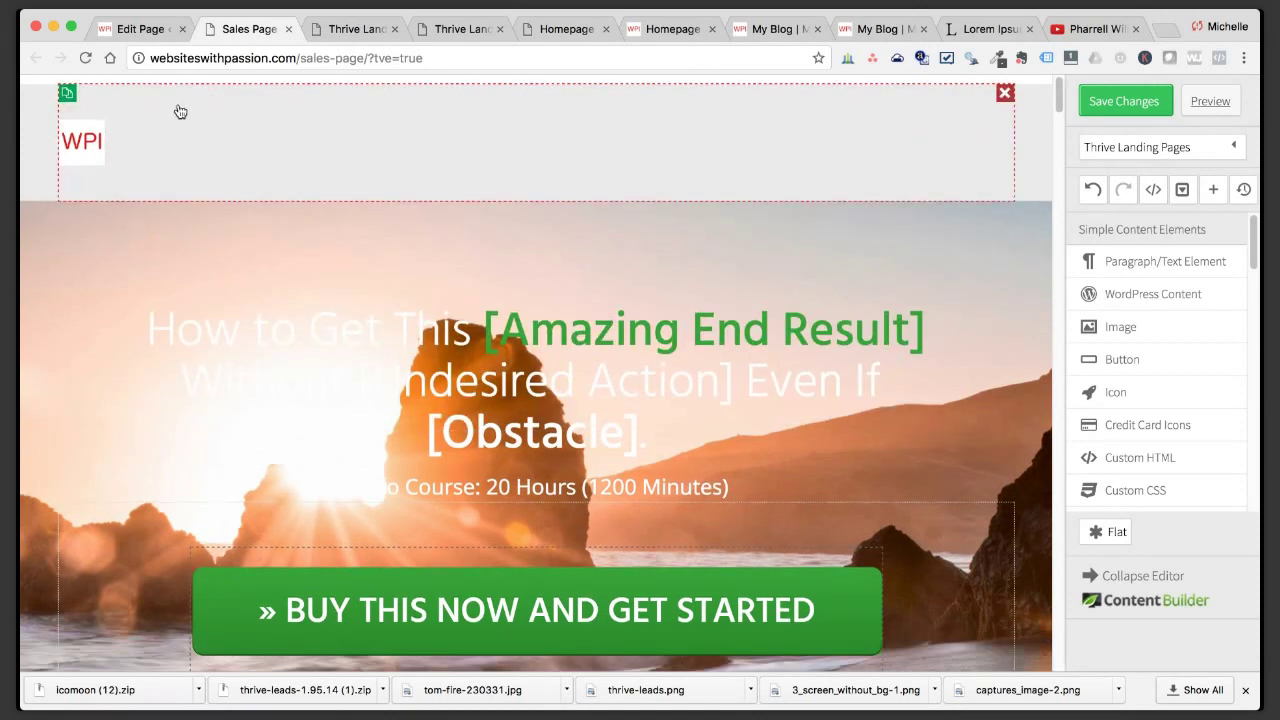
# Try the dark pattern58 as the background pattern of the page section holding the logo.
pyautogui.click(177, 106)
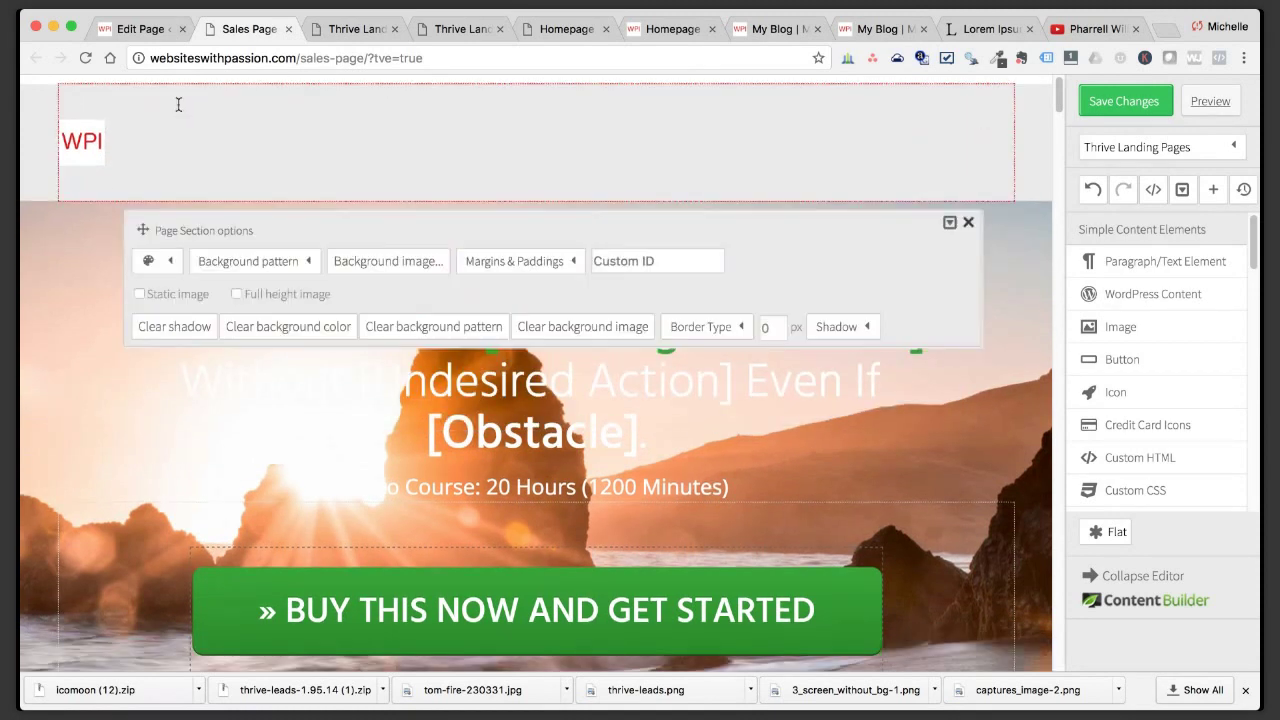
pyautogui.click(305, 263)
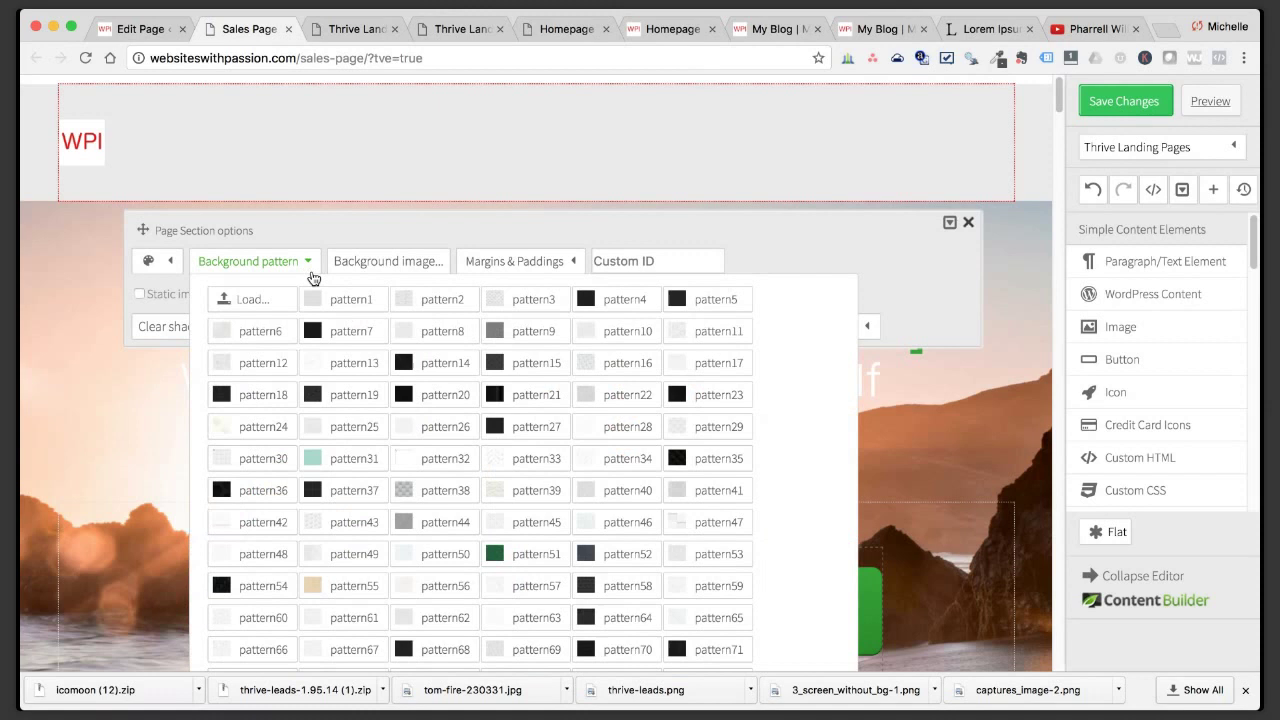
pyautogui.scroll(-3, 405, 352)
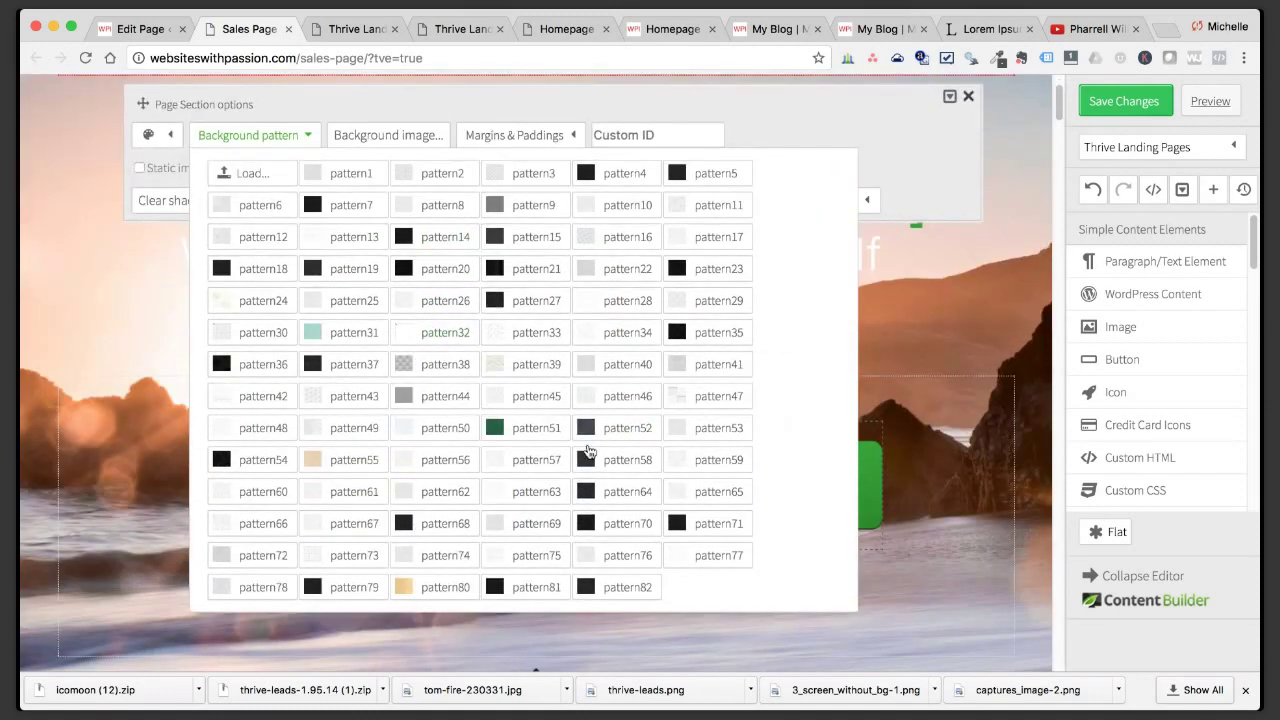
pyautogui.click(590, 459)
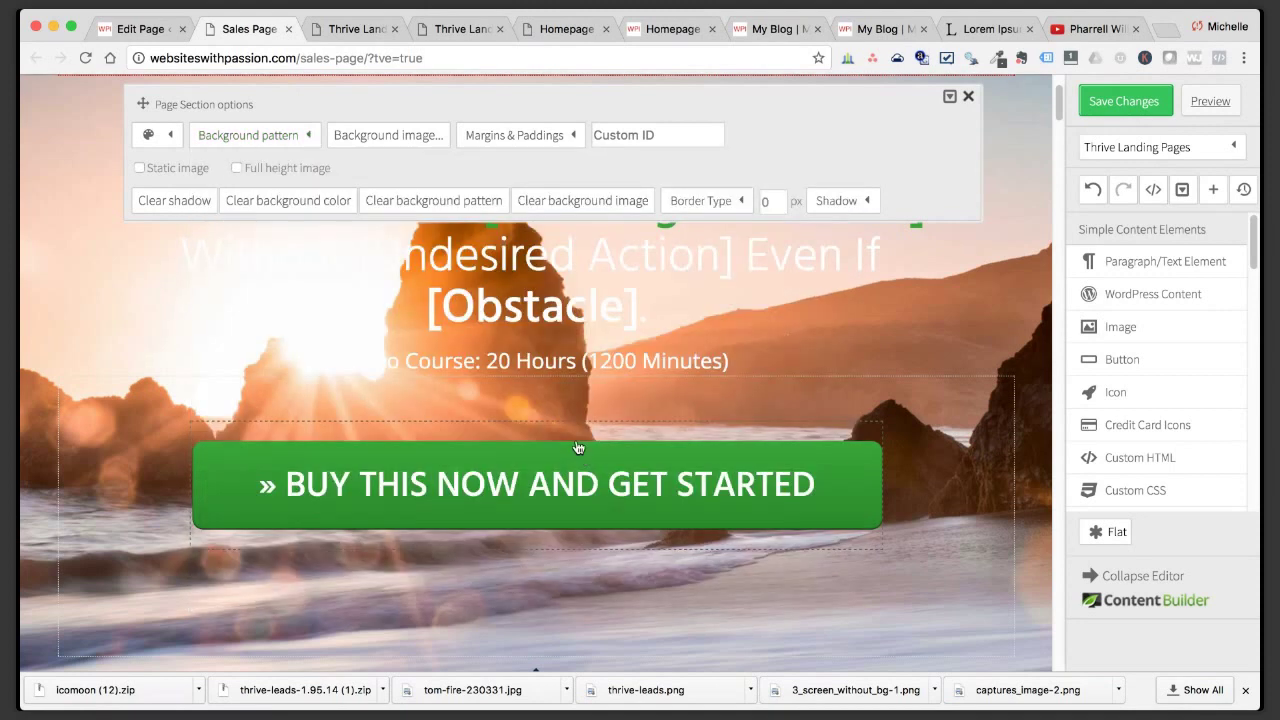
pyautogui.scroll(3, 586, 457)
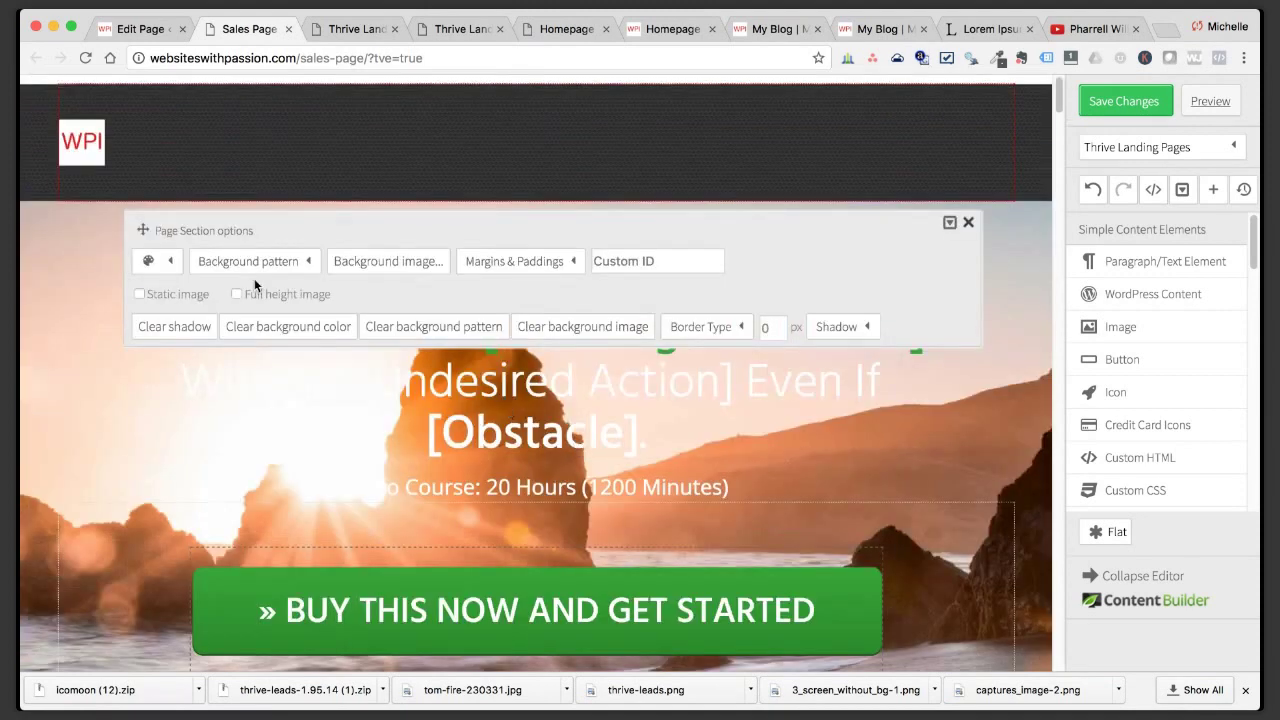
# Set the logo section's background pattern to the light pattern76 and save the page changes.
pyautogui.click(308, 266)
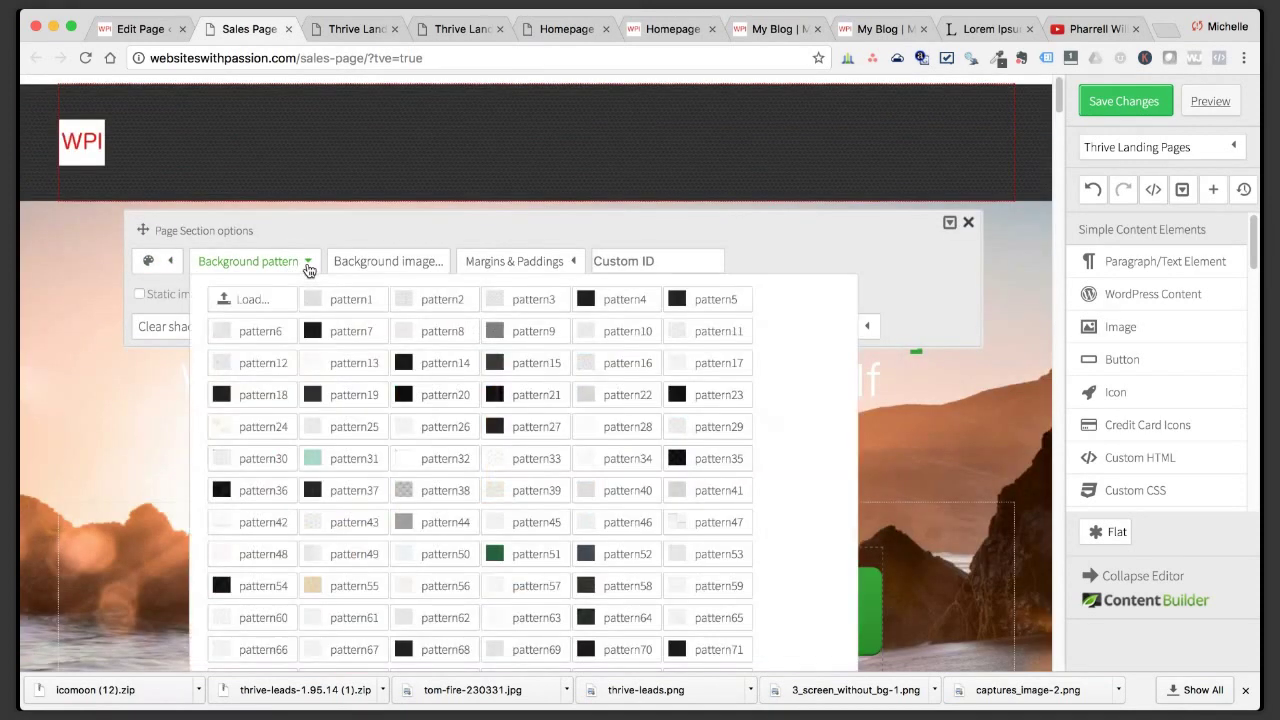
pyautogui.scroll(-2, 413, 410)
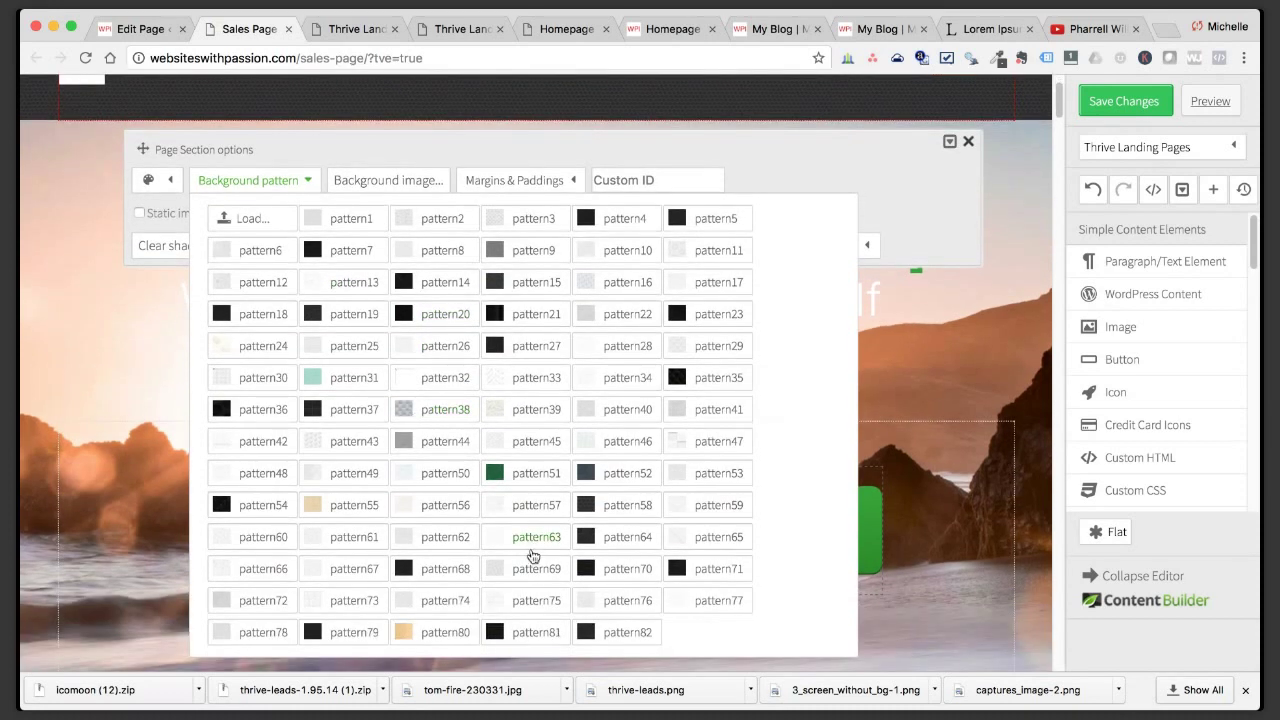
pyautogui.click(595, 605)
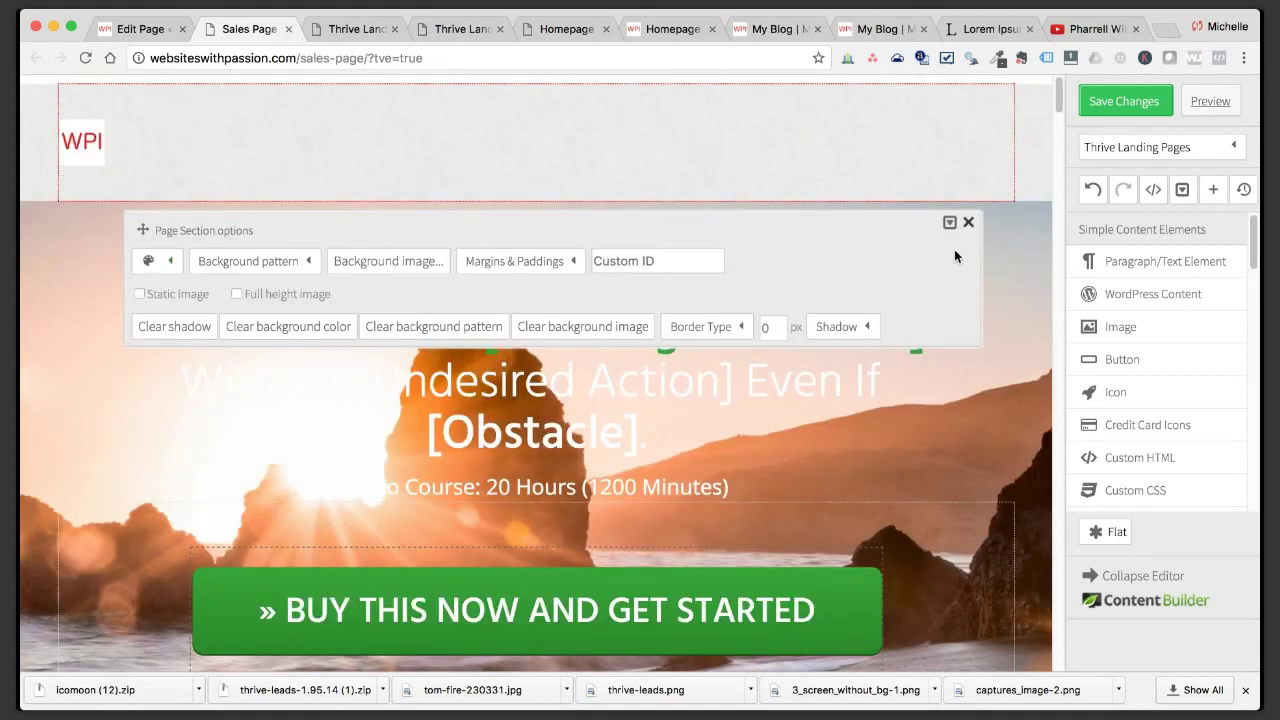
pyautogui.click(968, 226)
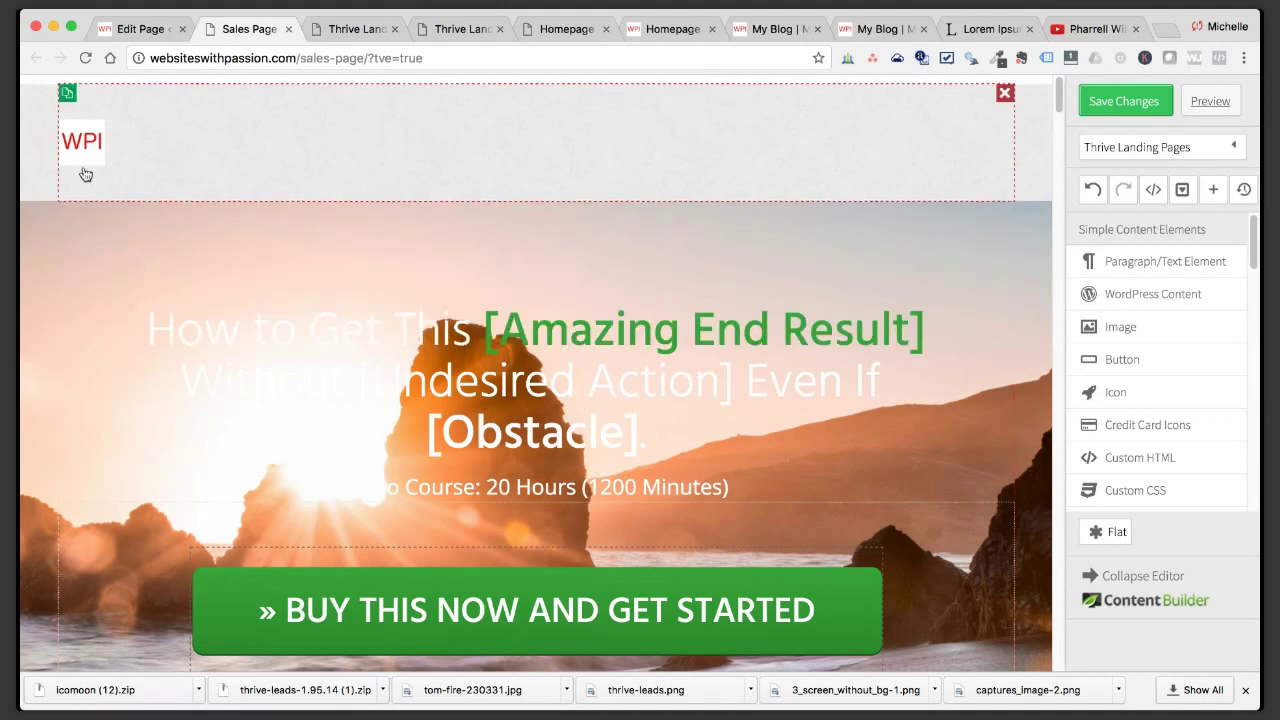
pyautogui.scroll(-1, 100, 263)
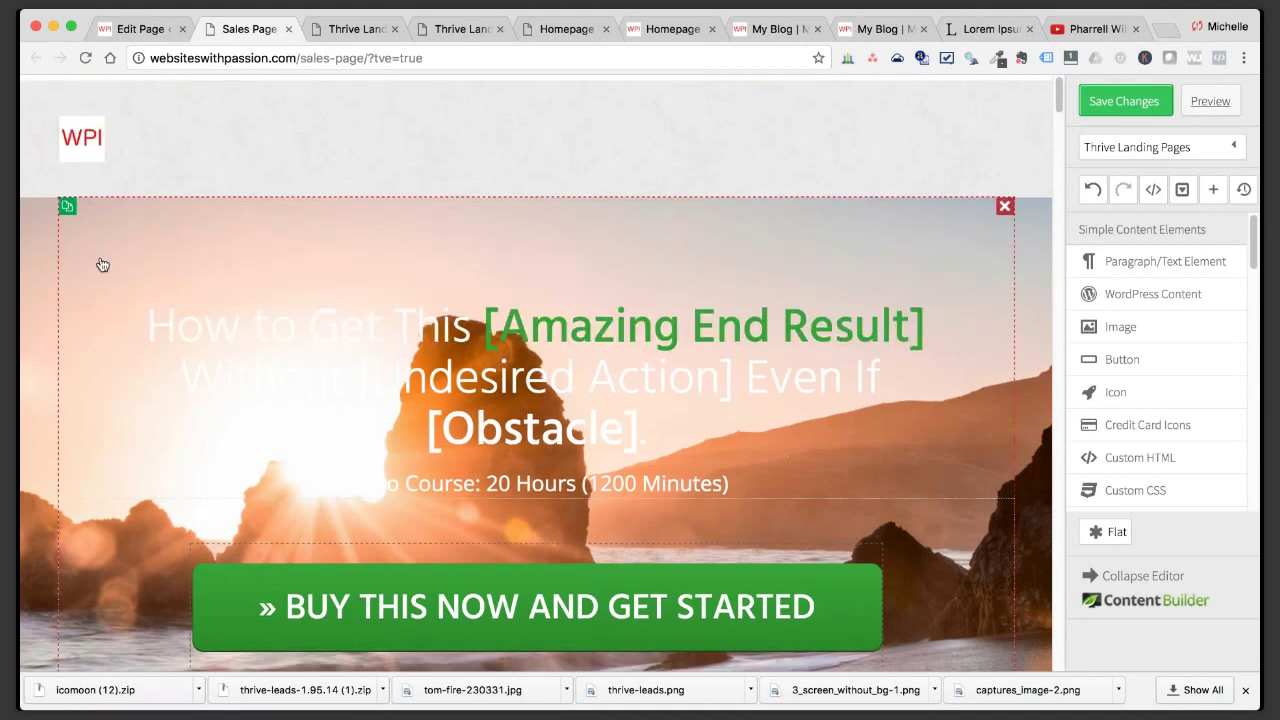
pyautogui.click(1124, 101)
# Look over the remaining sales page sections, including the benefits and About the Author, and the template's live preview.
pyautogui.scroll(-20, 284, 450)
pyautogui.scroll(-5, 286, 452)
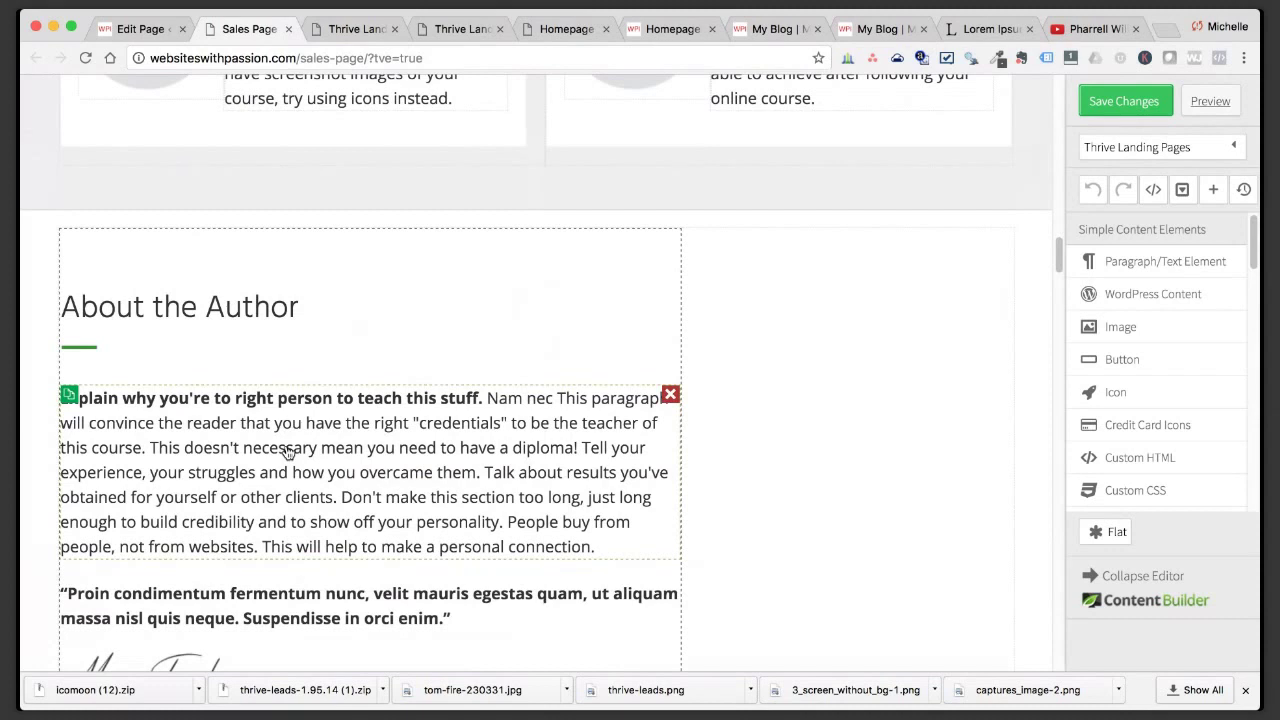
pyautogui.scroll(-15, 312, 415)
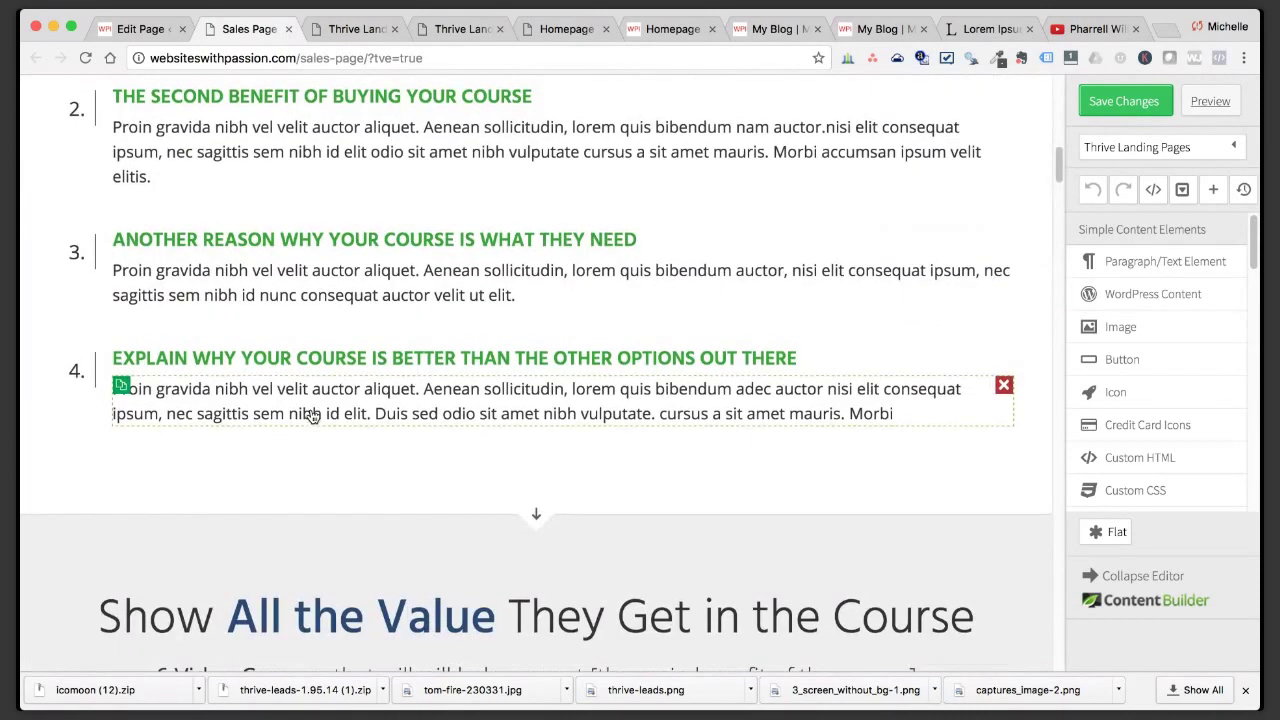
pyautogui.scroll(20, 312, 415)
pyautogui.click(356, 32)
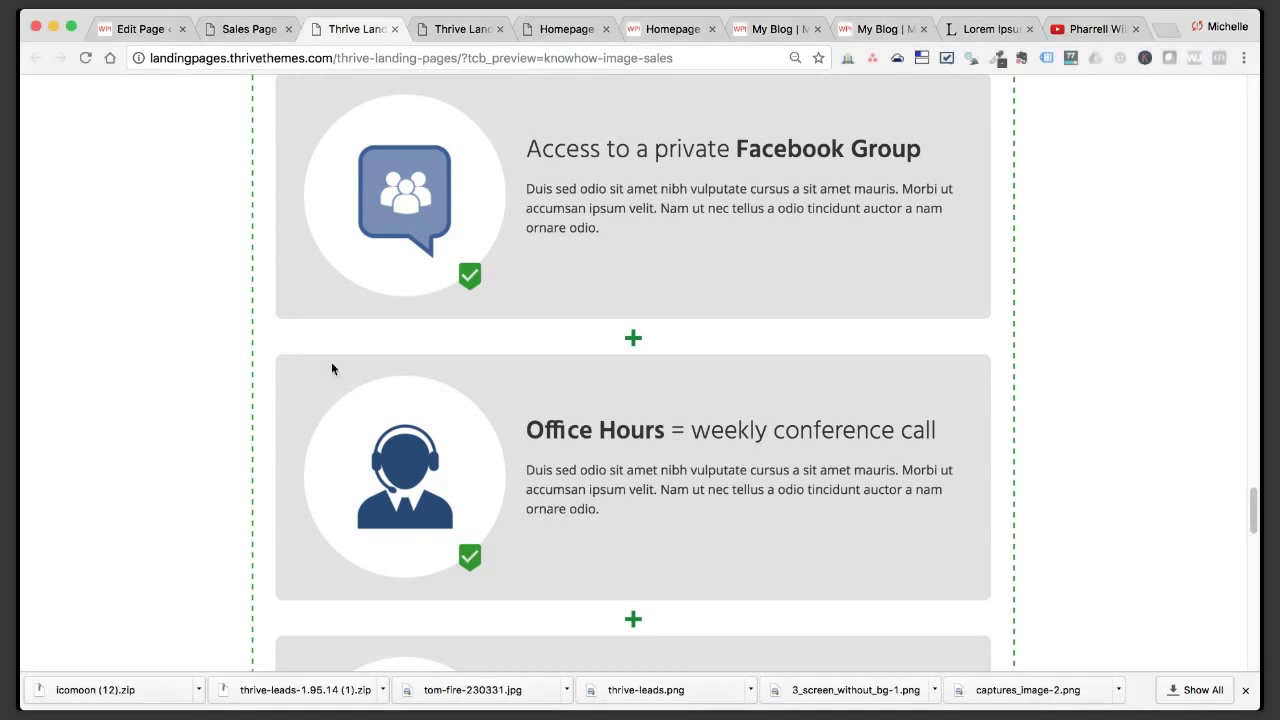
pyautogui.scroll(10, 331, 362)
# Open the Shop page of dnalifecoaching.ca in a new browser tab.
pyautogui.click(1168, 34)
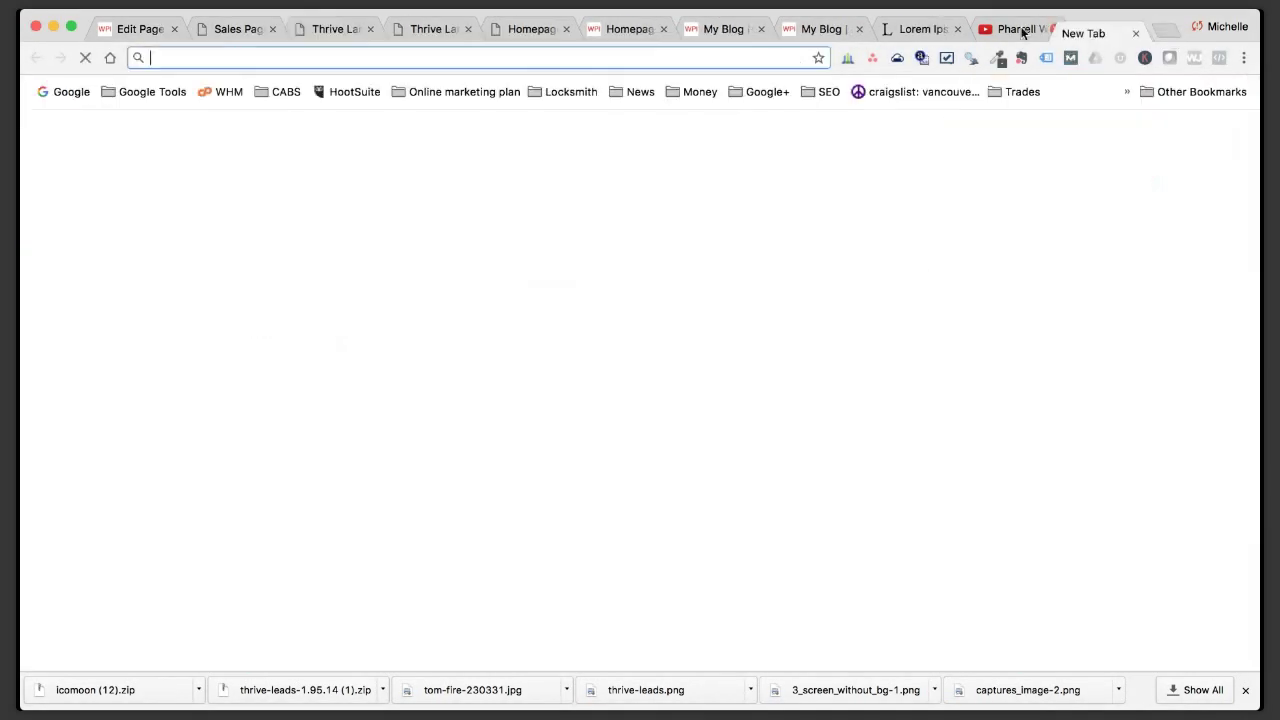
pyautogui.write('dna')
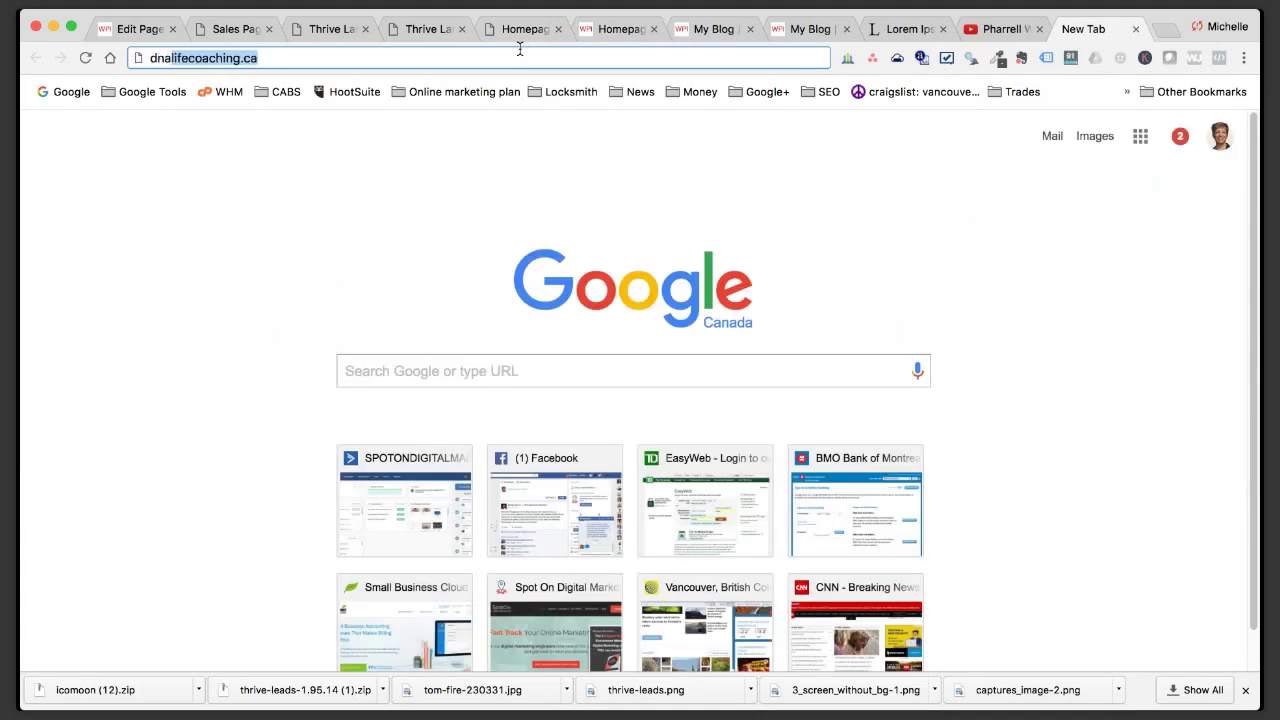
pyautogui.press('Return')
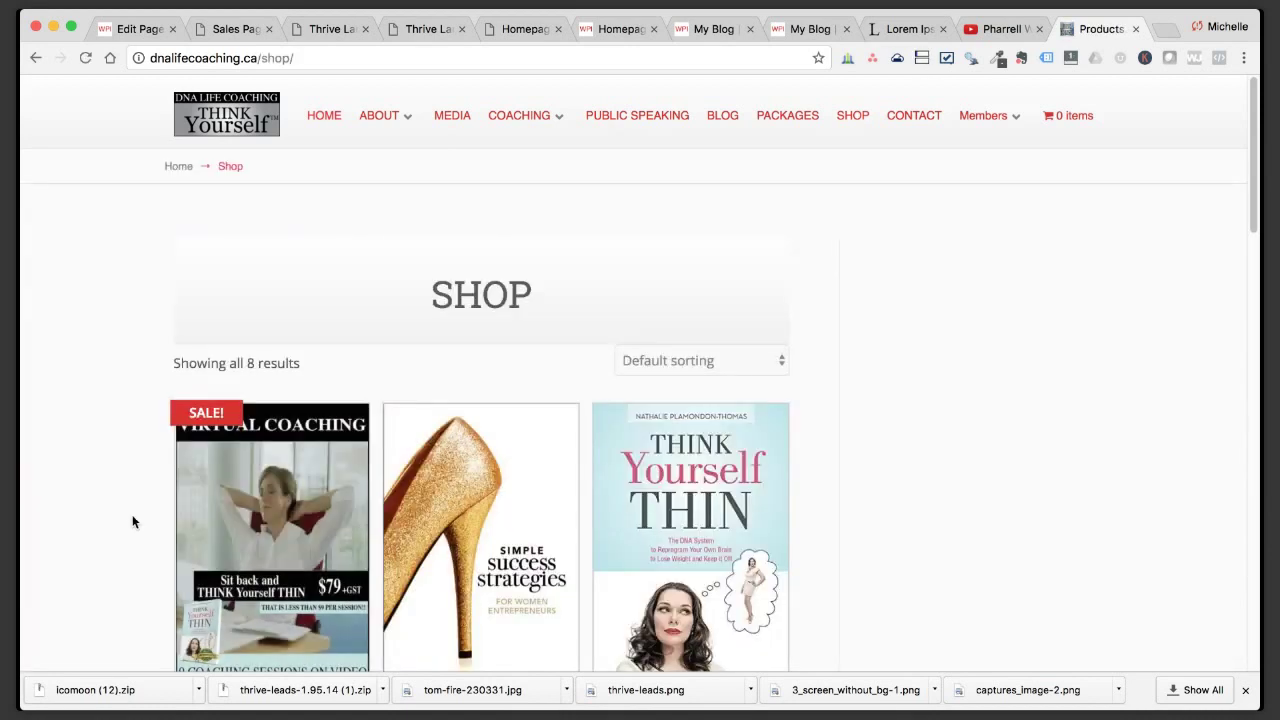
# Examine how the shop page presents its coaching and book products with prices, cart buttons and the newsletter signup.
pyautogui.scroll(-5, 133, 521)
pyautogui.scroll(2, 124, 499)
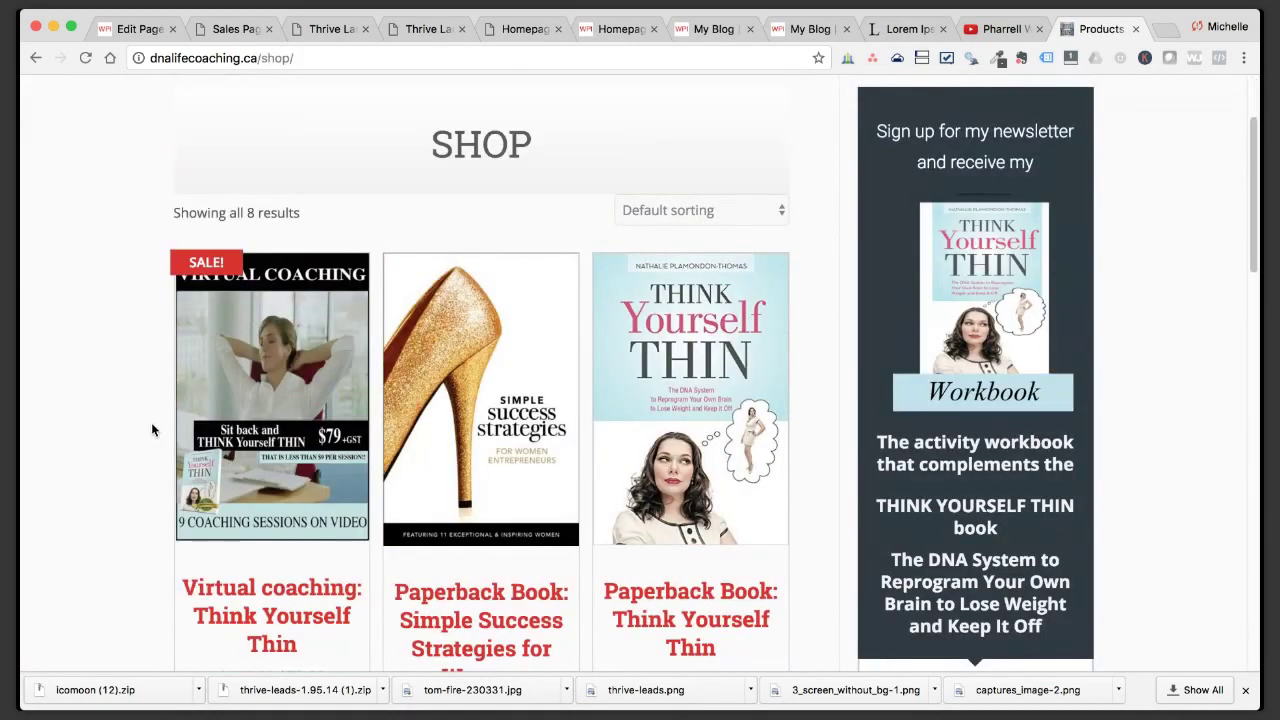
pyautogui.scroll(1, 151, 422)
pyautogui.scroll(1, 152, 429)
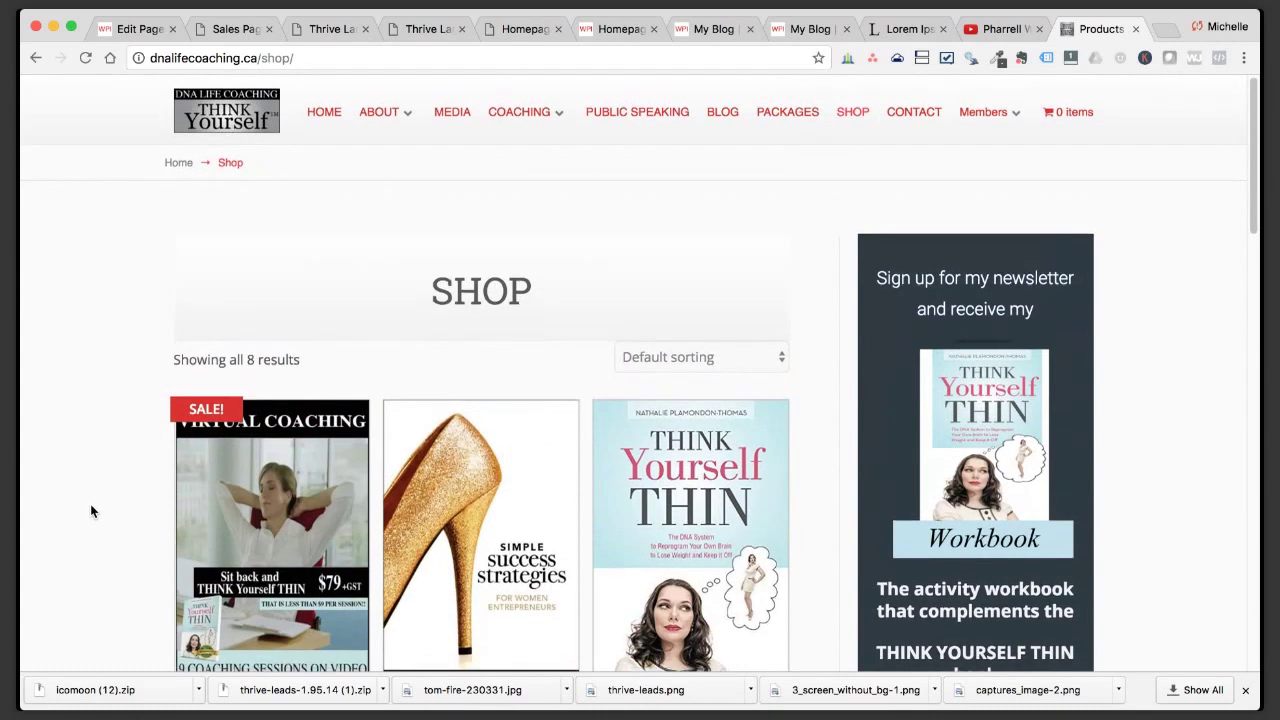
pyautogui.scroll(-5, 90, 511)
pyautogui.scroll(2, 90, 511)
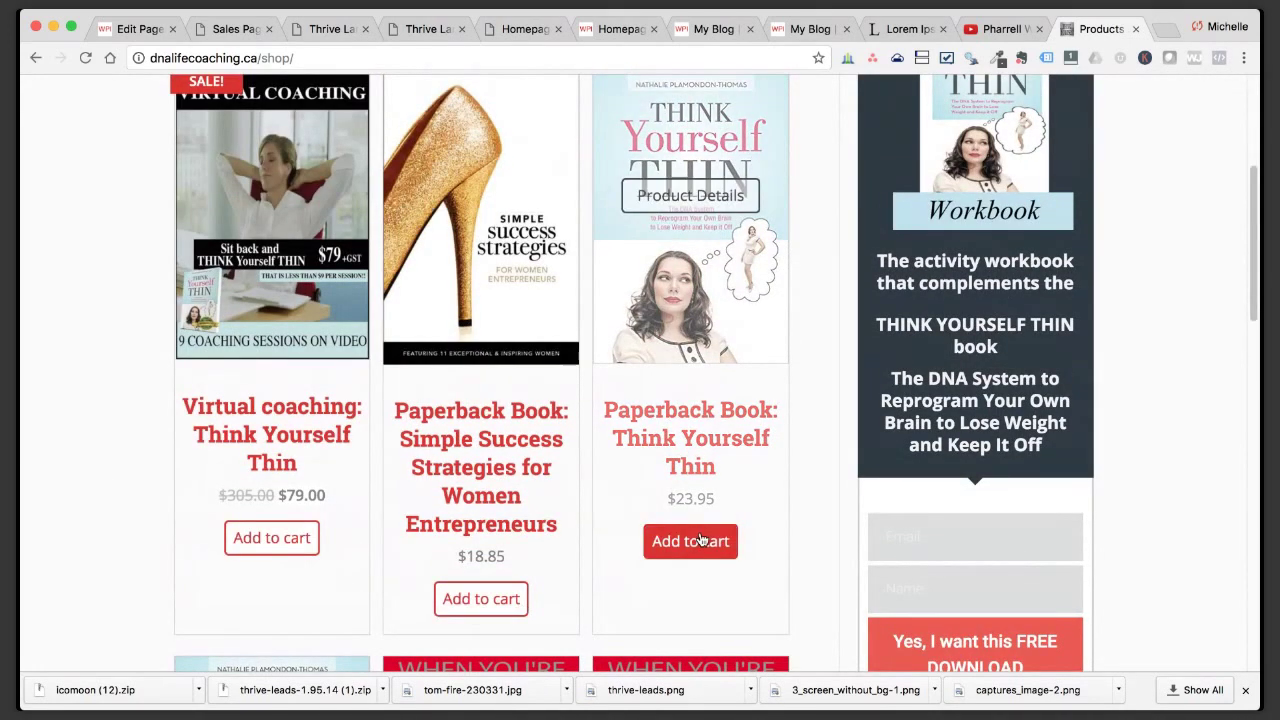
pyautogui.scroll(1, 356, 529)
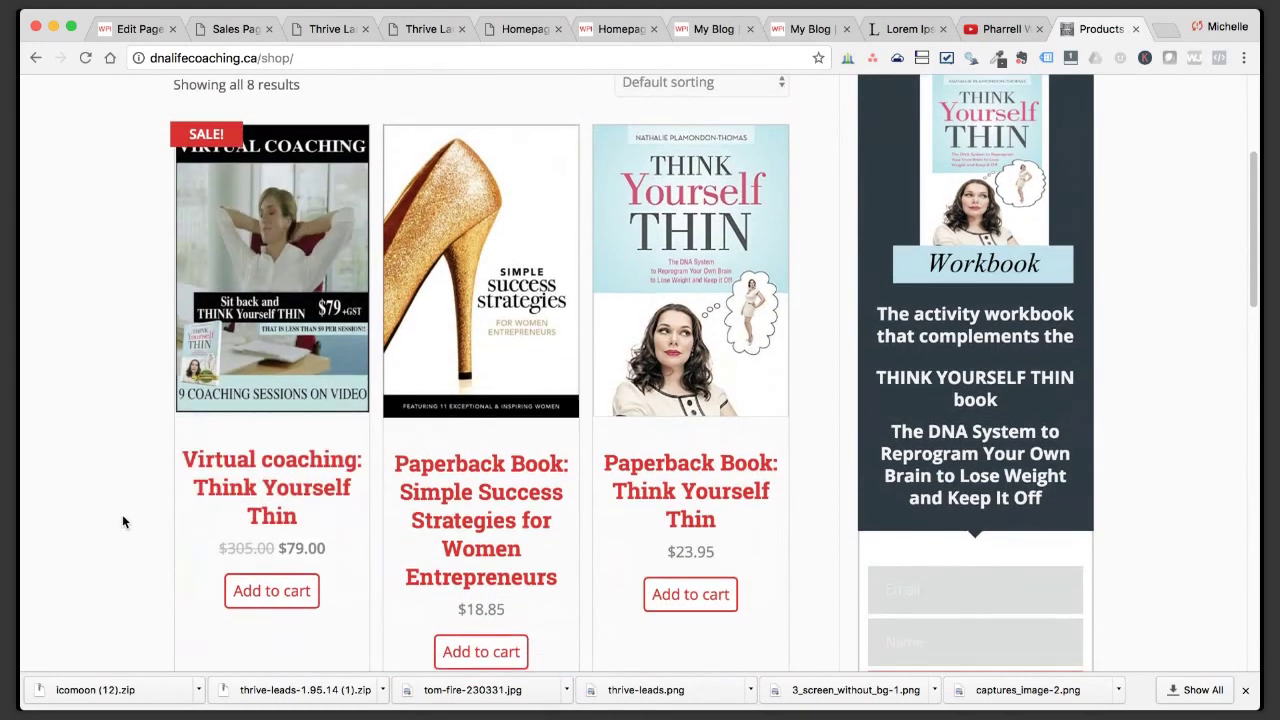
pyautogui.scroll(-4, 122, 520)
pyautogui.scroll(-6, 122, 520)
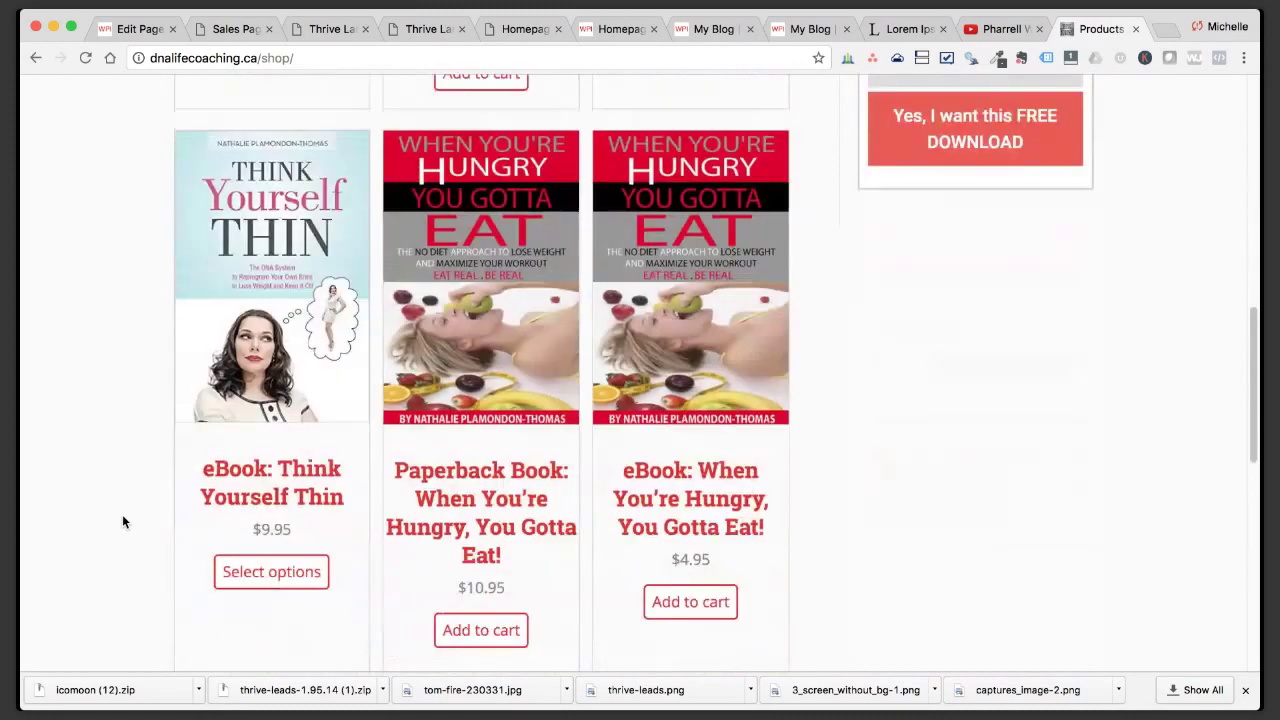
pyautogui.scroll(10, 122, 516)
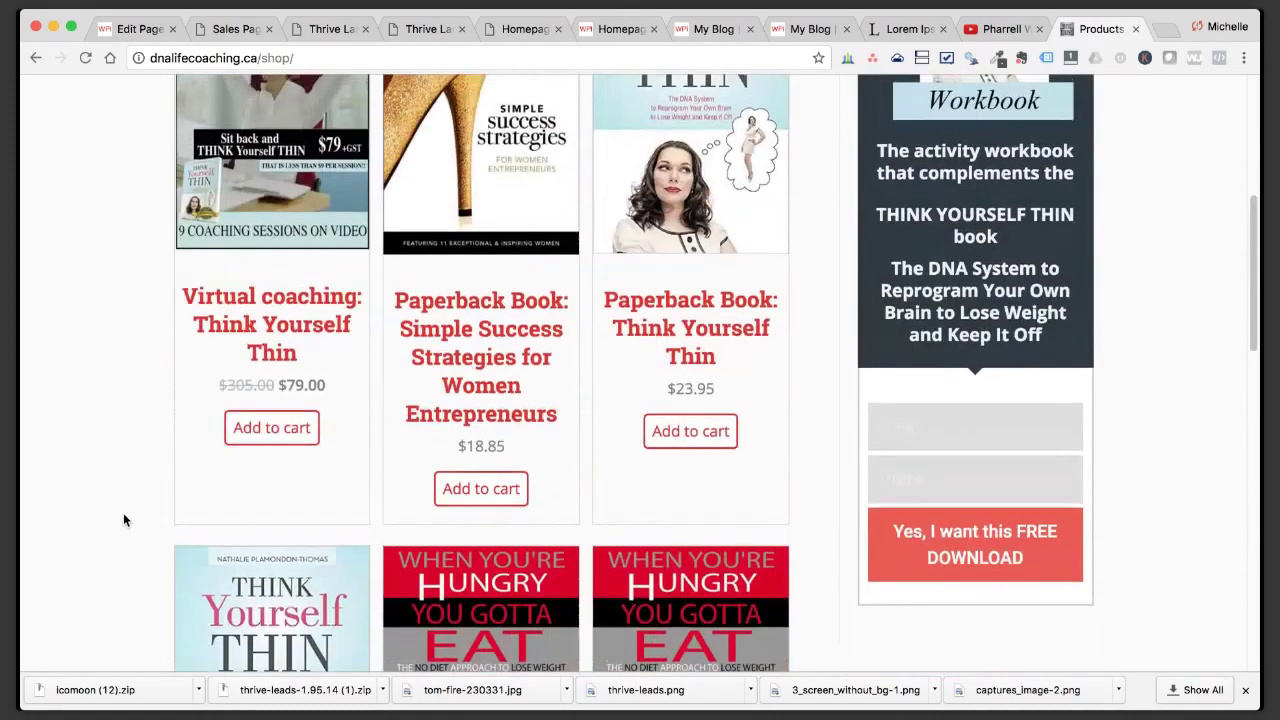
pyautogui.moveTo(248, 300)
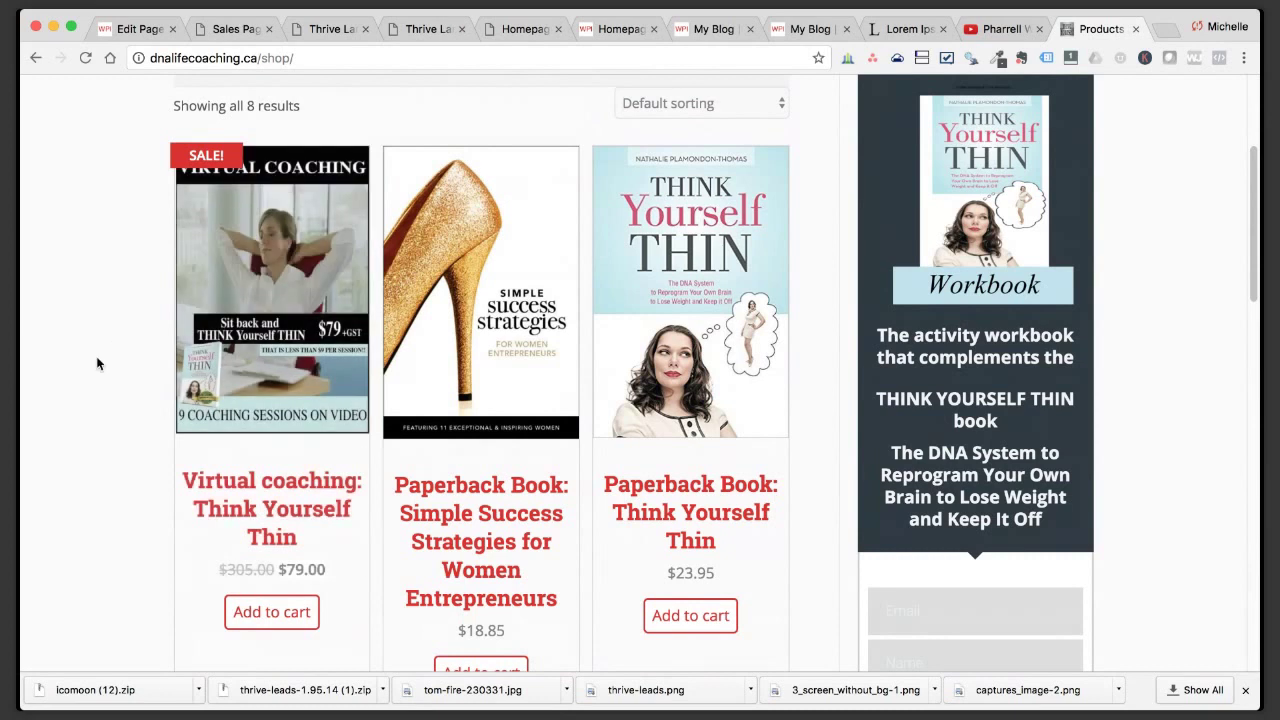
# Look over the remaining book products further down the shop page.
pyautogui.moveTo(198, 318)
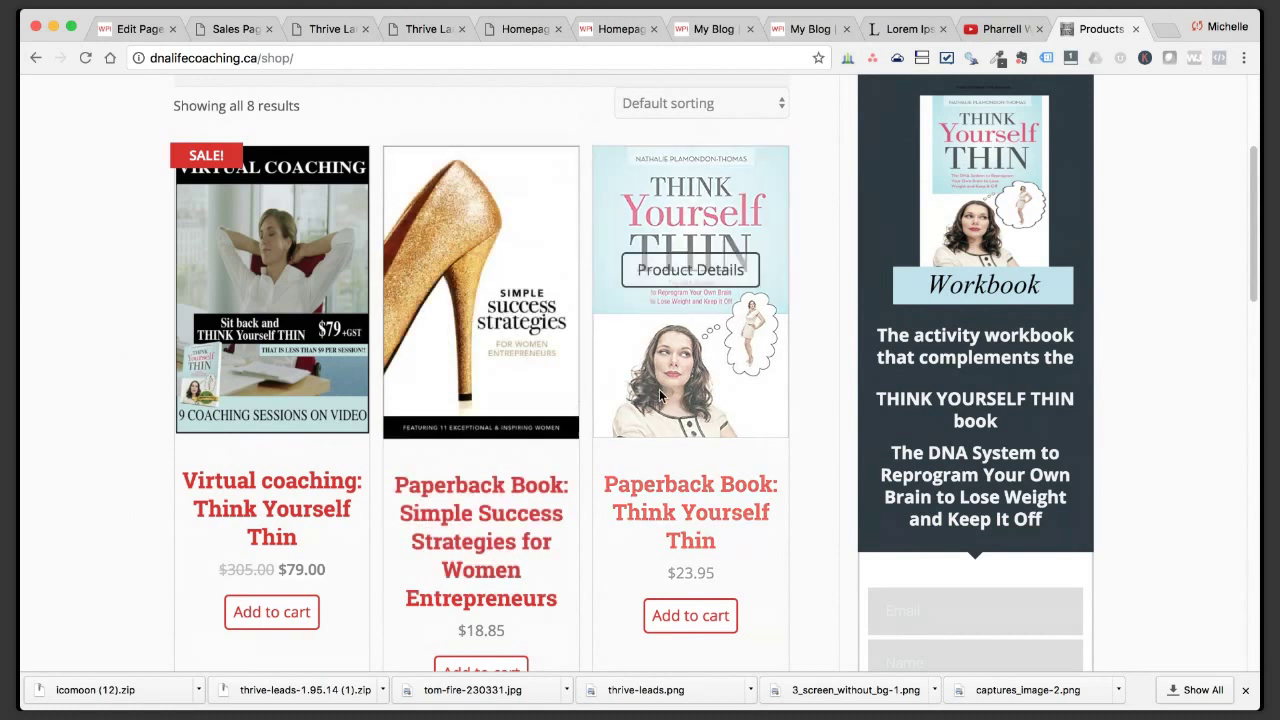
pyautogui.scroll(-1, 660, 395)
pyautogui.scroll(-5, 660, 395)
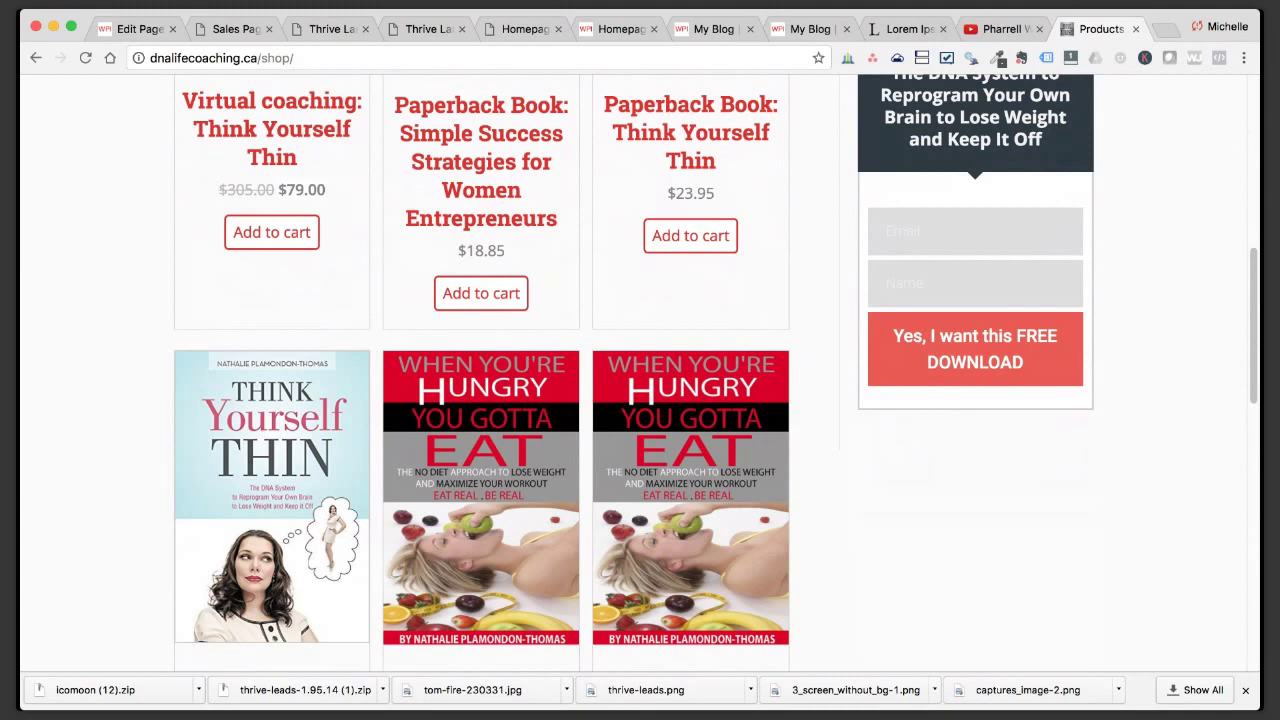
pyautogui.press('super+Tab')
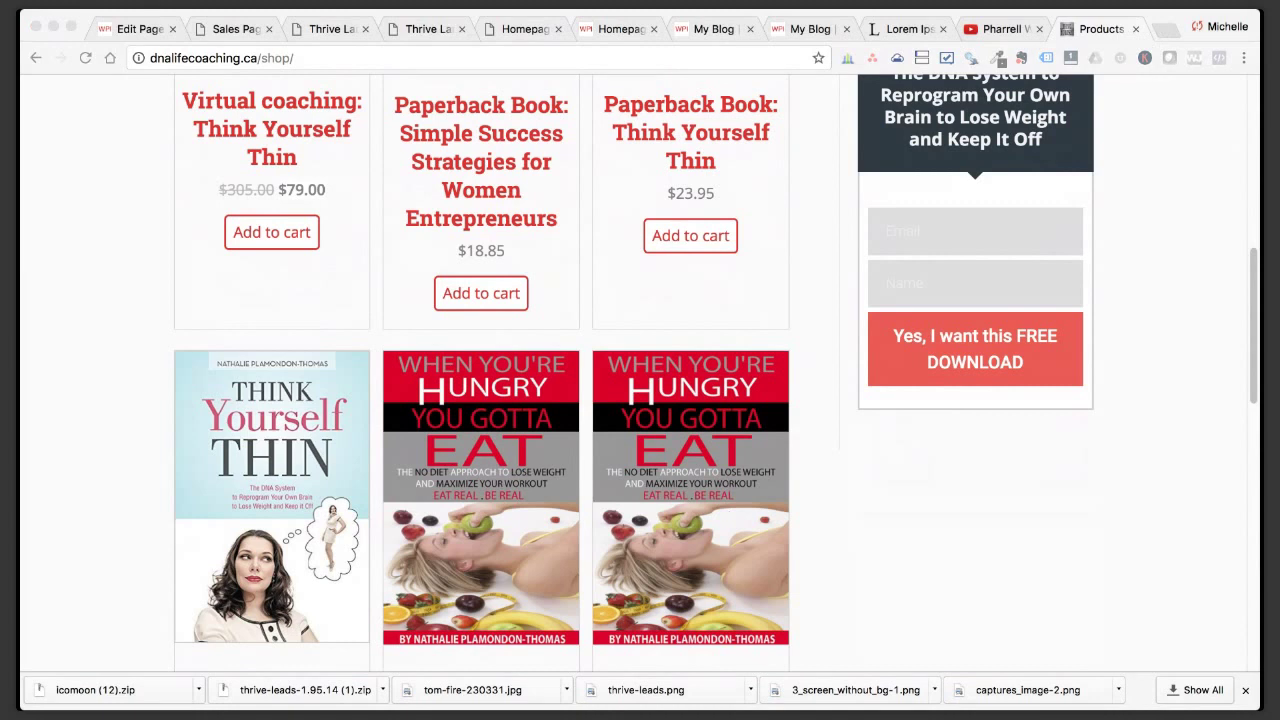
# Close the Sales Page editor, template preview, Homepage 1, Lorem Ipsum, Pharrell Williams video and shop product tabs.
pyautogui.click(142, 36)
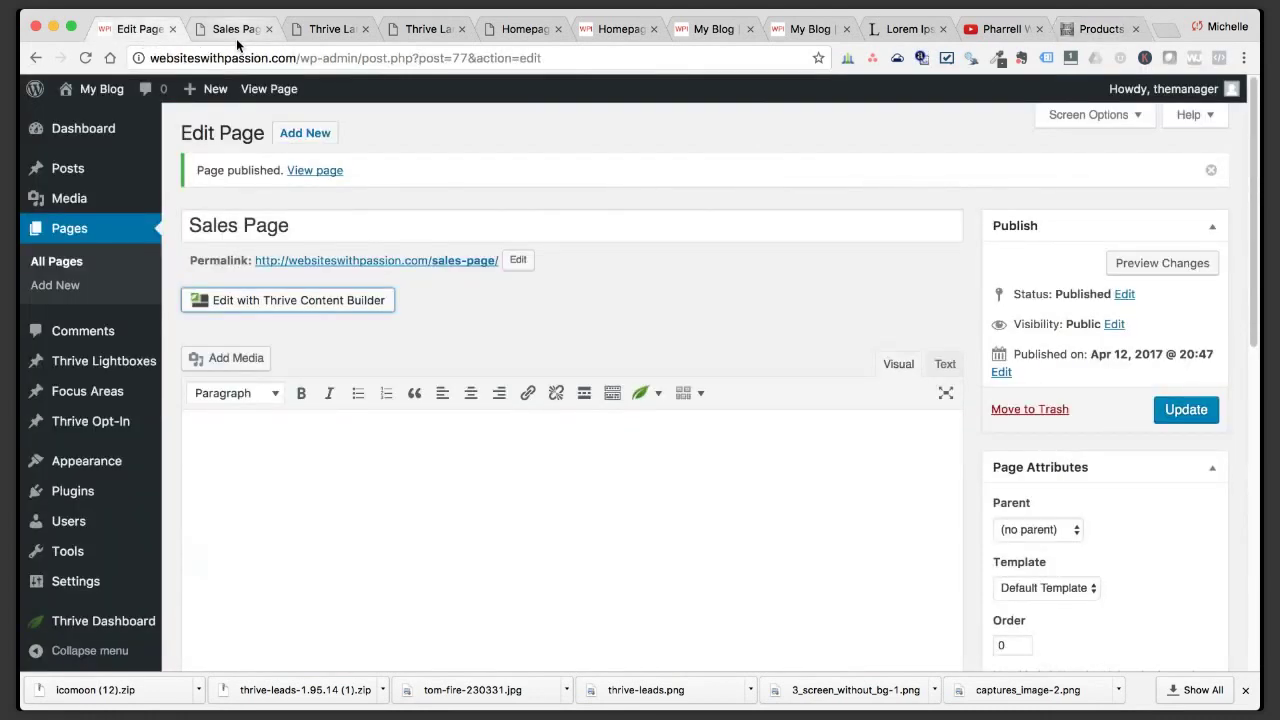
pyautogui.click(236, 36)
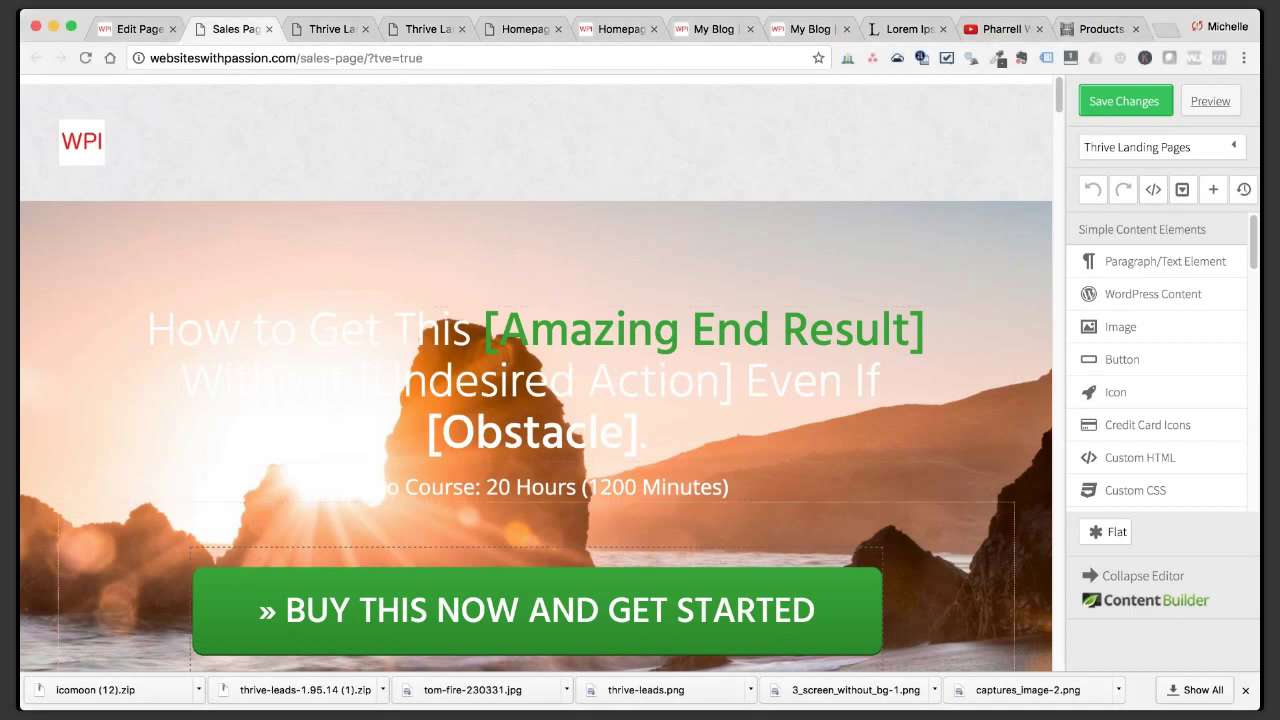
pyautogui.click(270, 30)
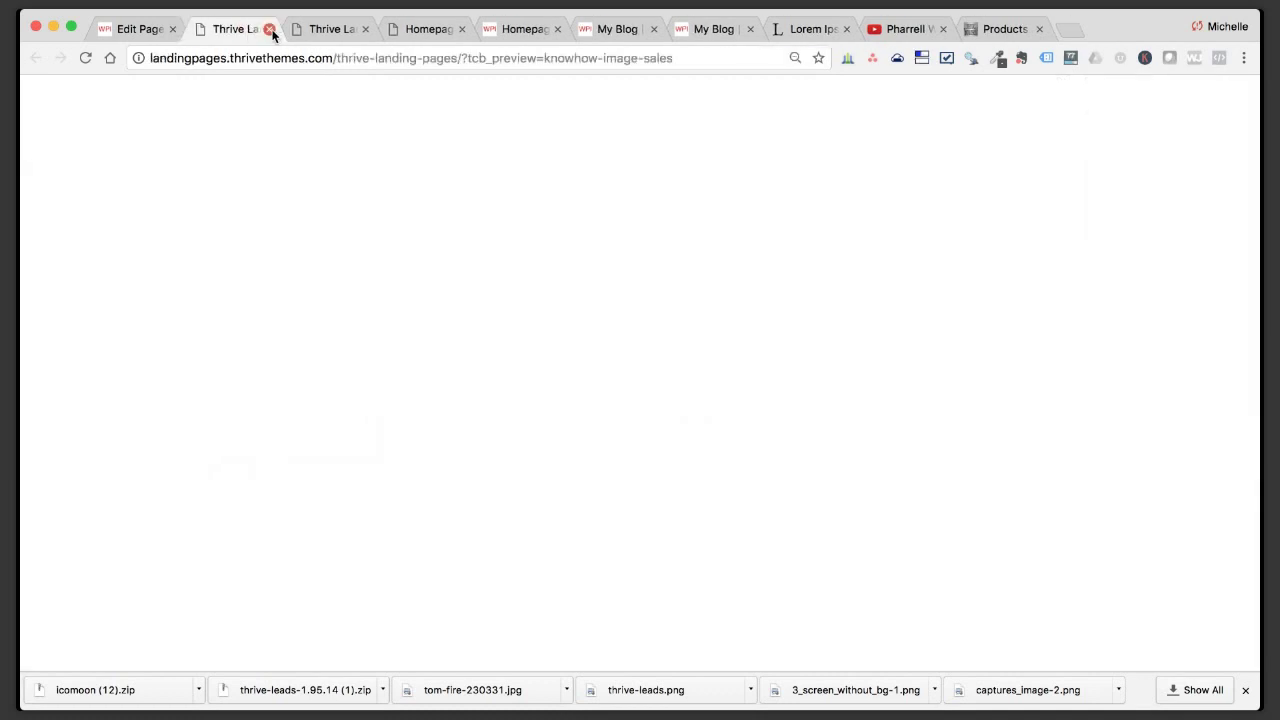
pyautogui.click(270, 30)
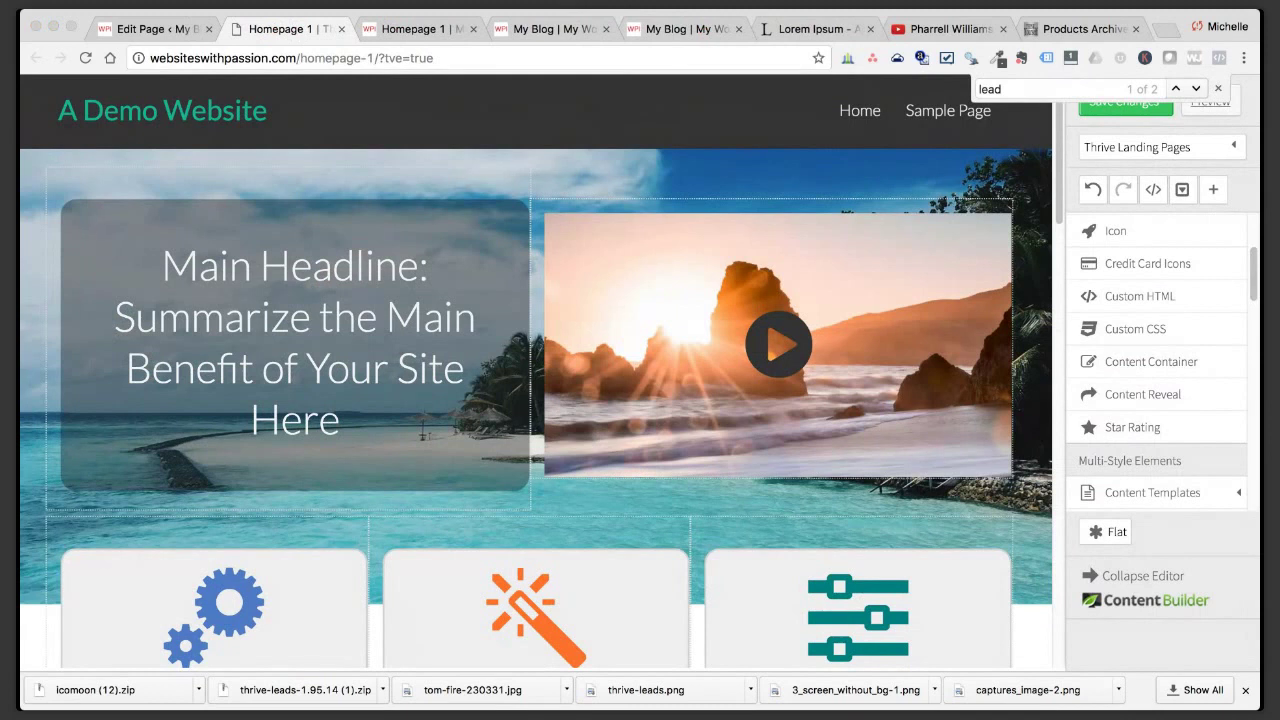
pyautogui.click(341, 29)
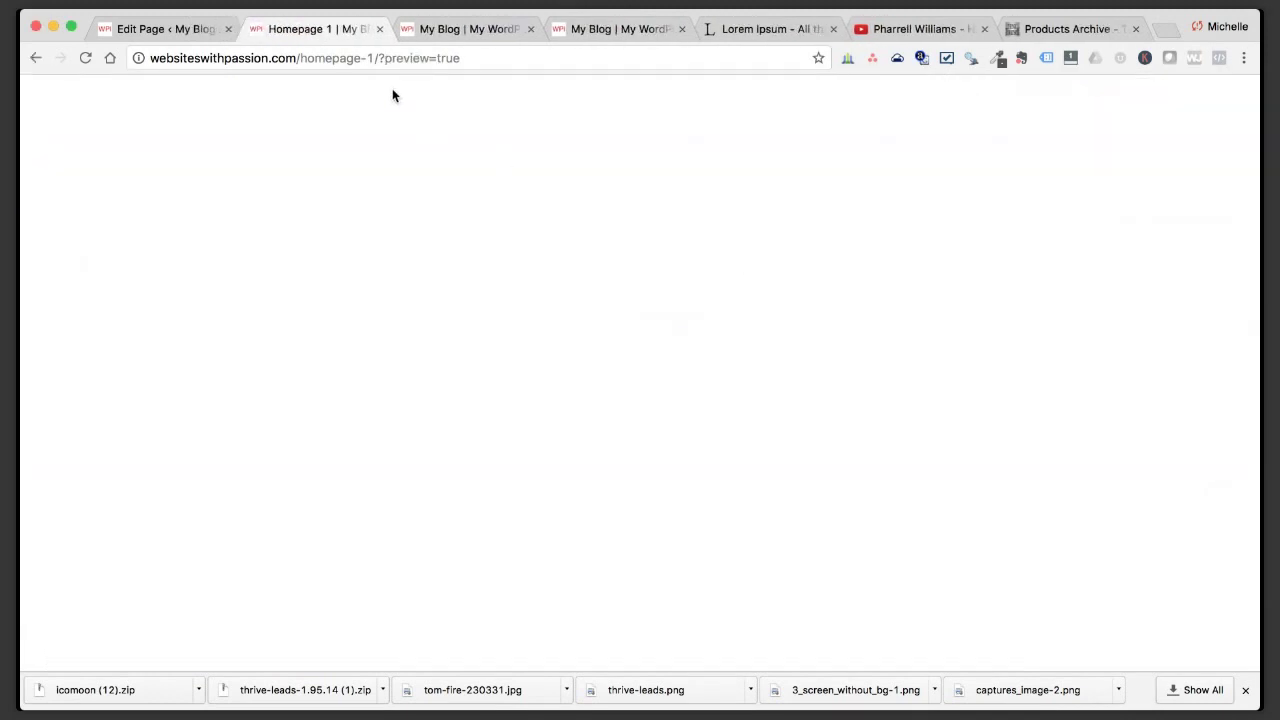
pyautogui.click(379, 29)
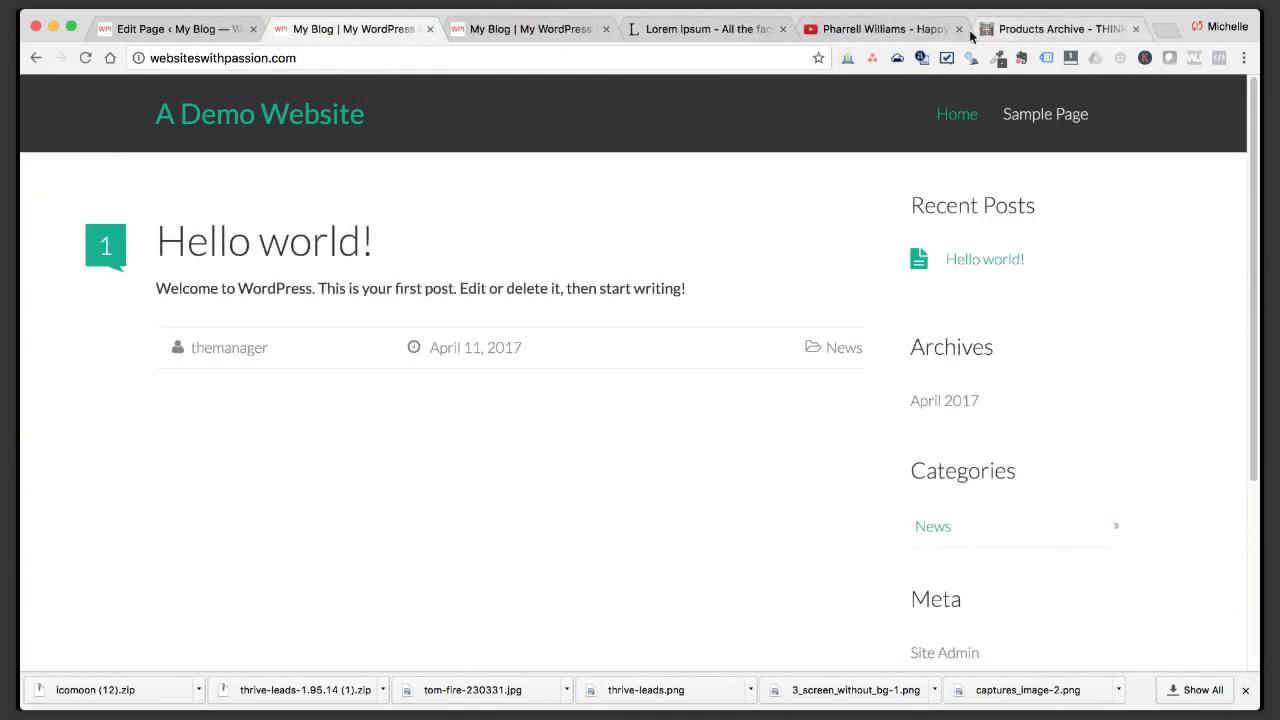
pyautogui.click(958, 31)
pyautogui.click(958, 31)
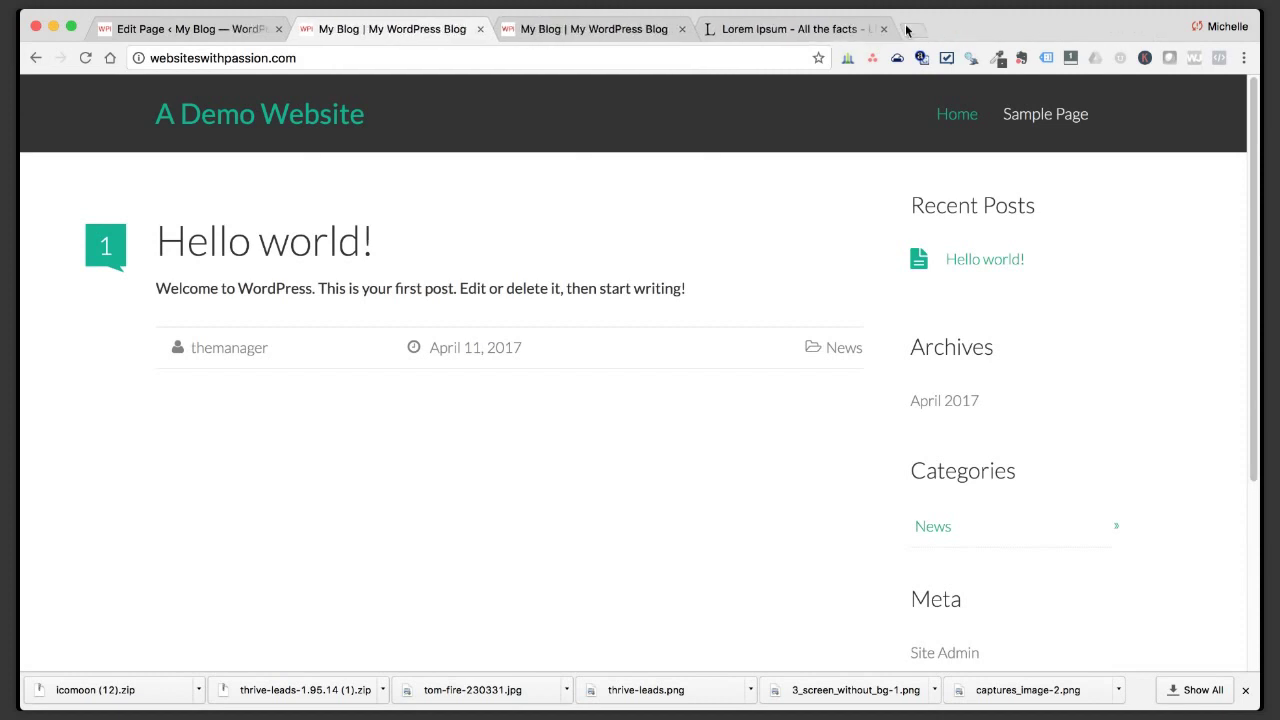
pyautogui.click(888, 29)
# Load spotondigitalmarketing.com/wp-admin in the first My Blog browser tab.
pyautogui.click(404, 58)
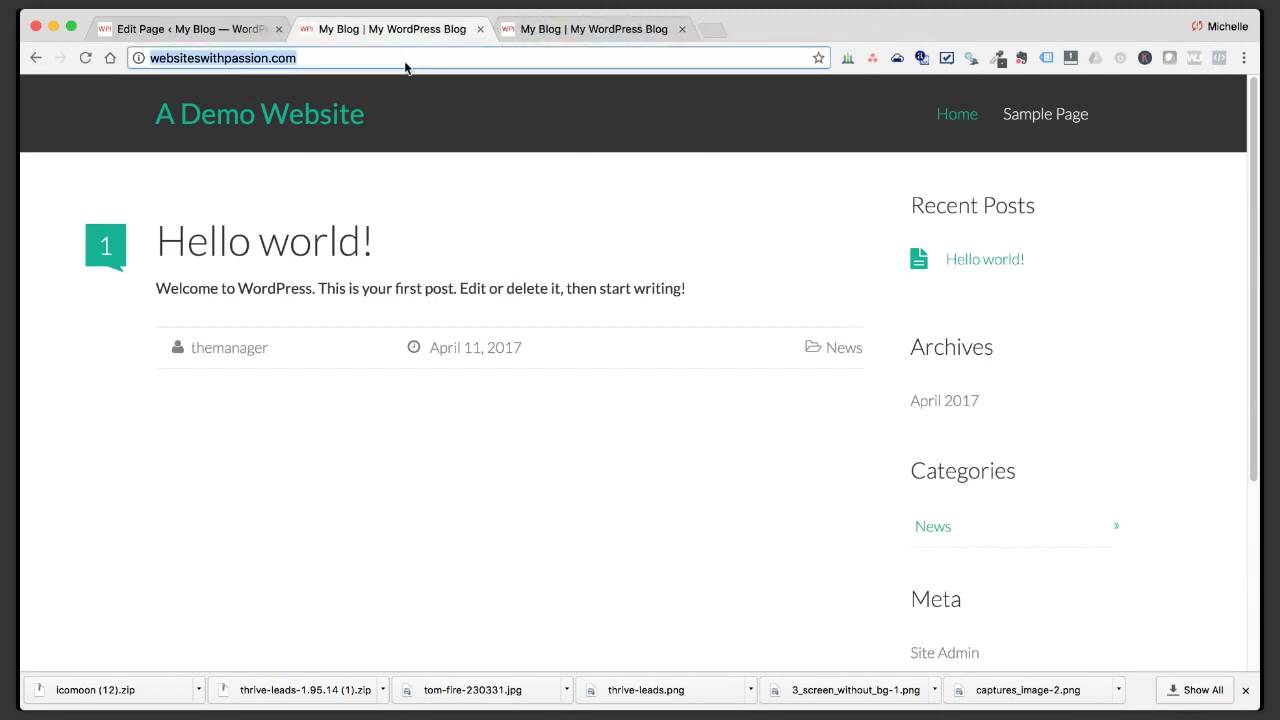
pyautogui.write('spot')
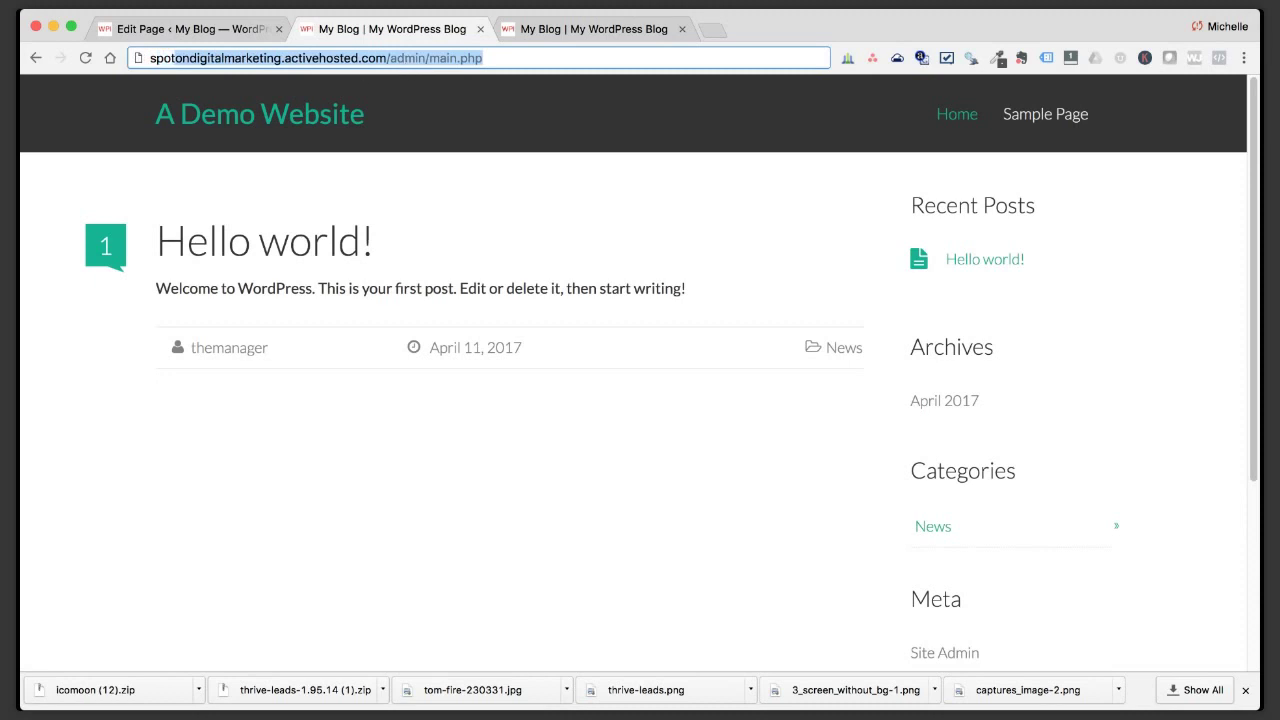
pyautogui.click(242, 138)
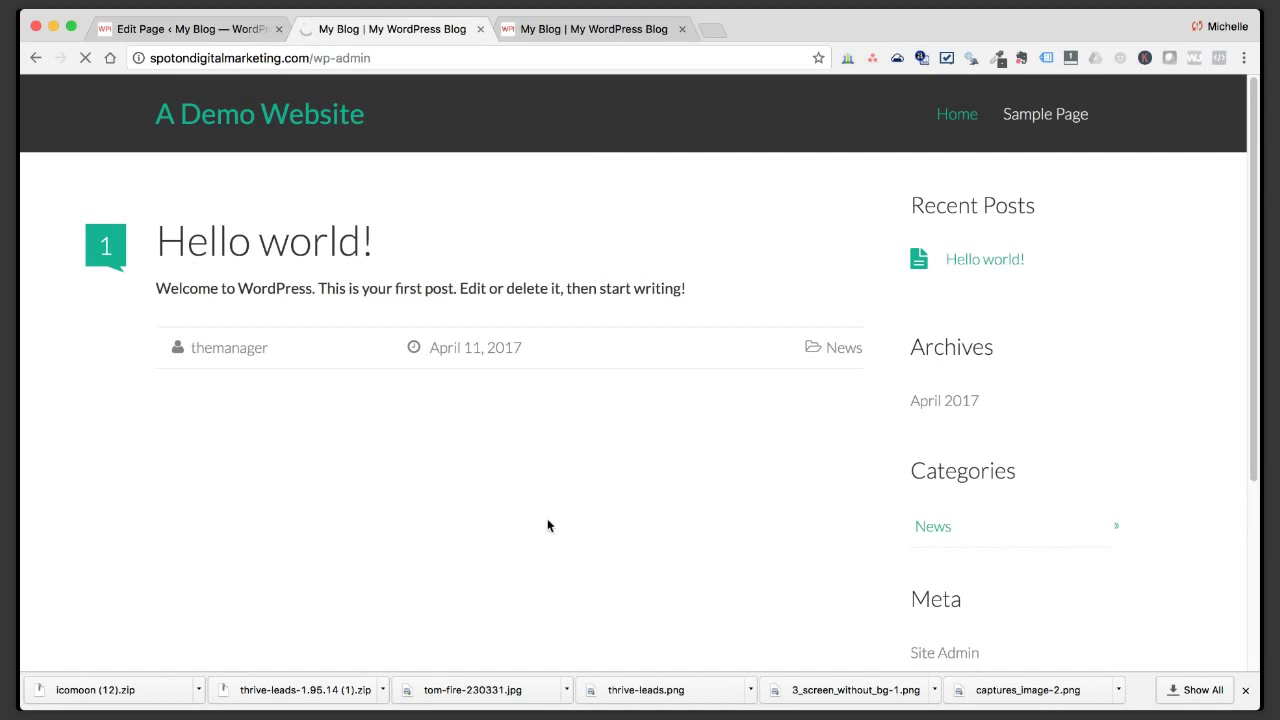
# Load the public spotondigitalmarketing.com homepage in the other My Blog browser tab.
pyautogui.click(588, 30)
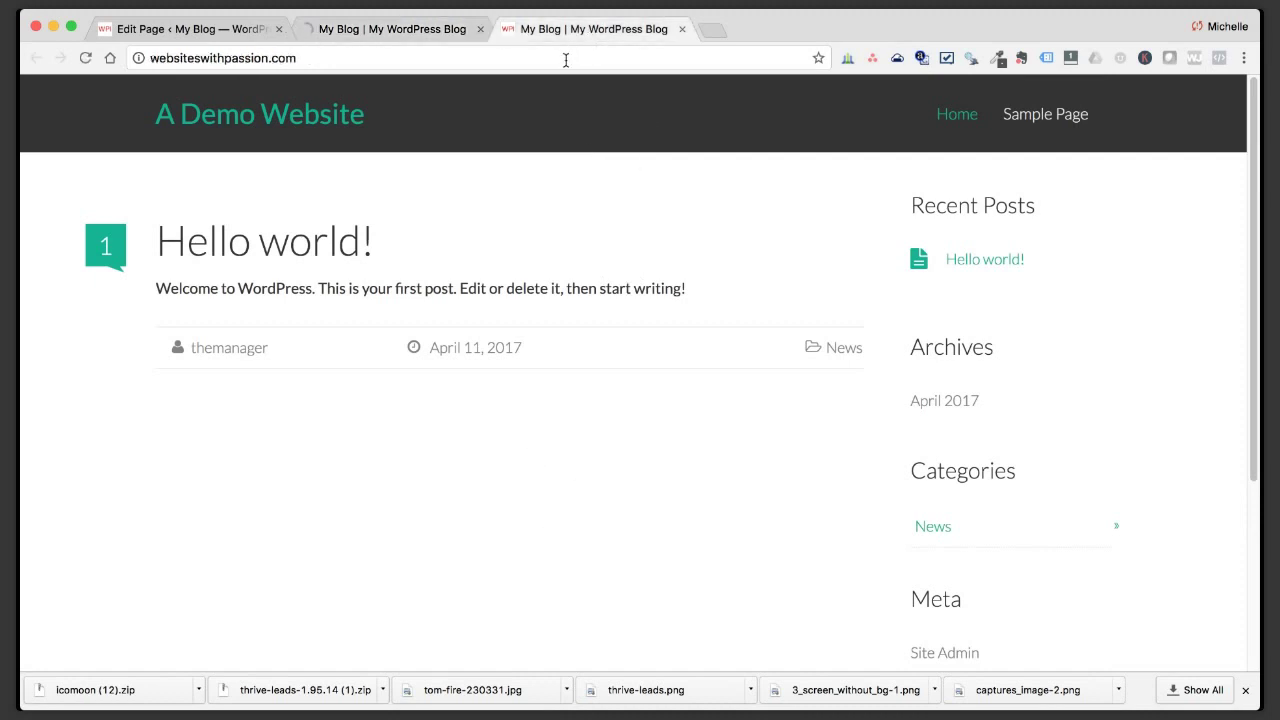
pyautogui.click(565, 58)
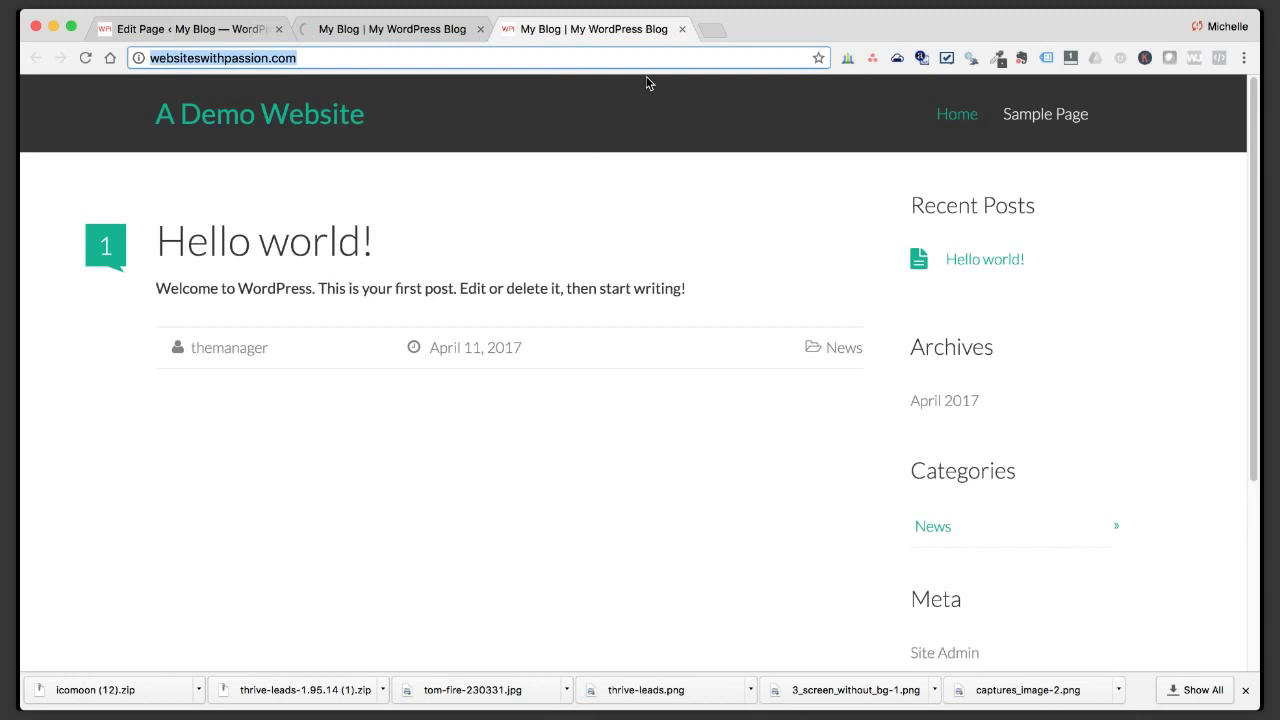
pyautogui.write('spot')
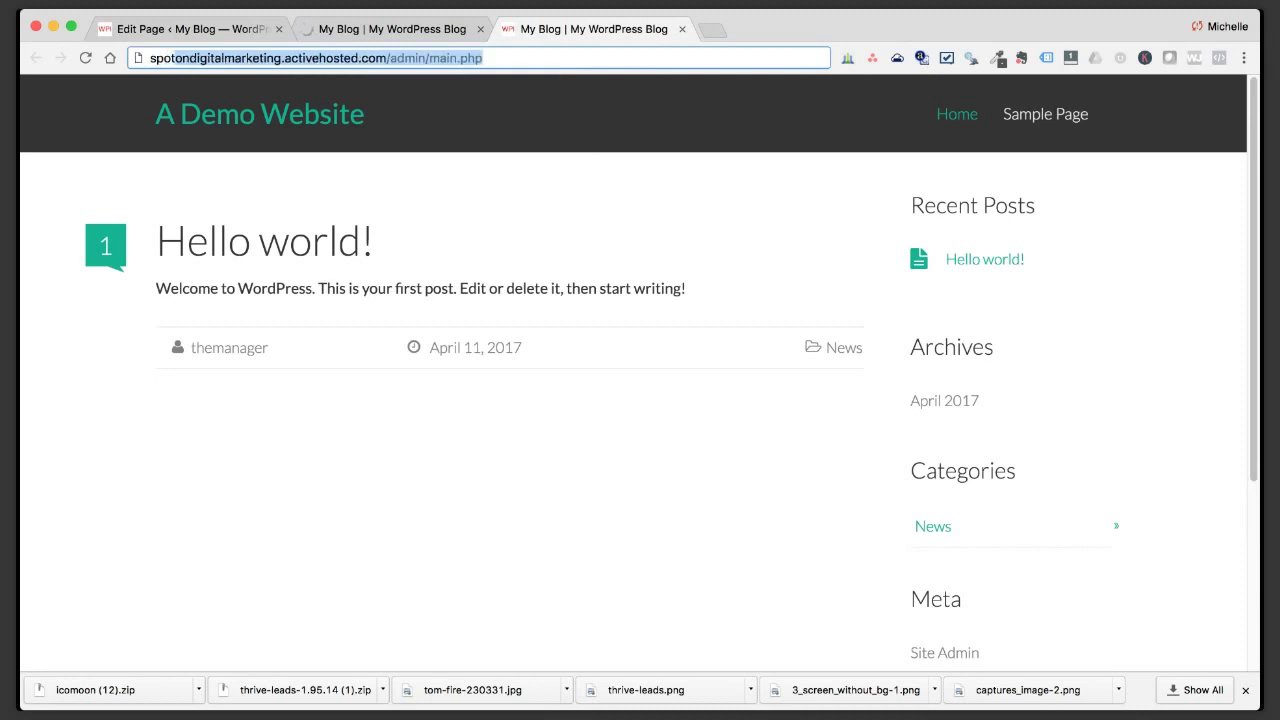
pyautogui.write('o')
pyautogui.press('Return')
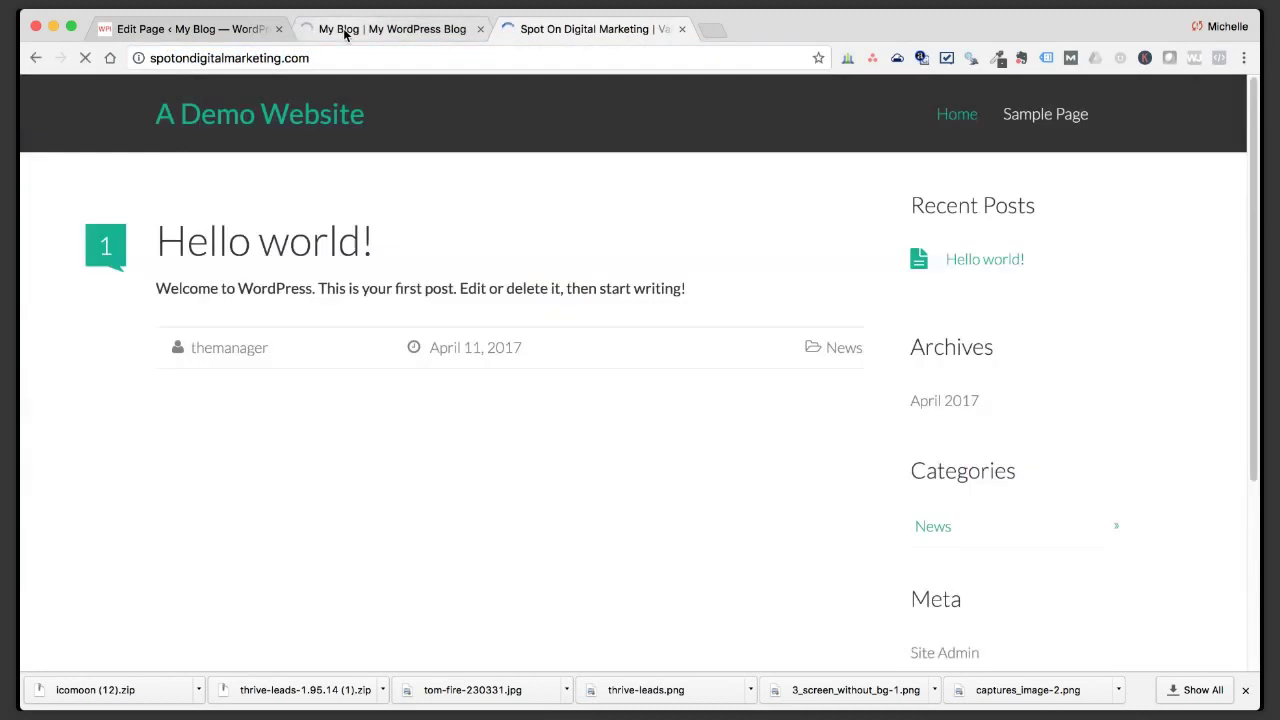
# Log in to the Spot On Digital Marketing admin with the saved credentials and open its Thrive Leads dashboard.
pyautogui.click(345, 33)
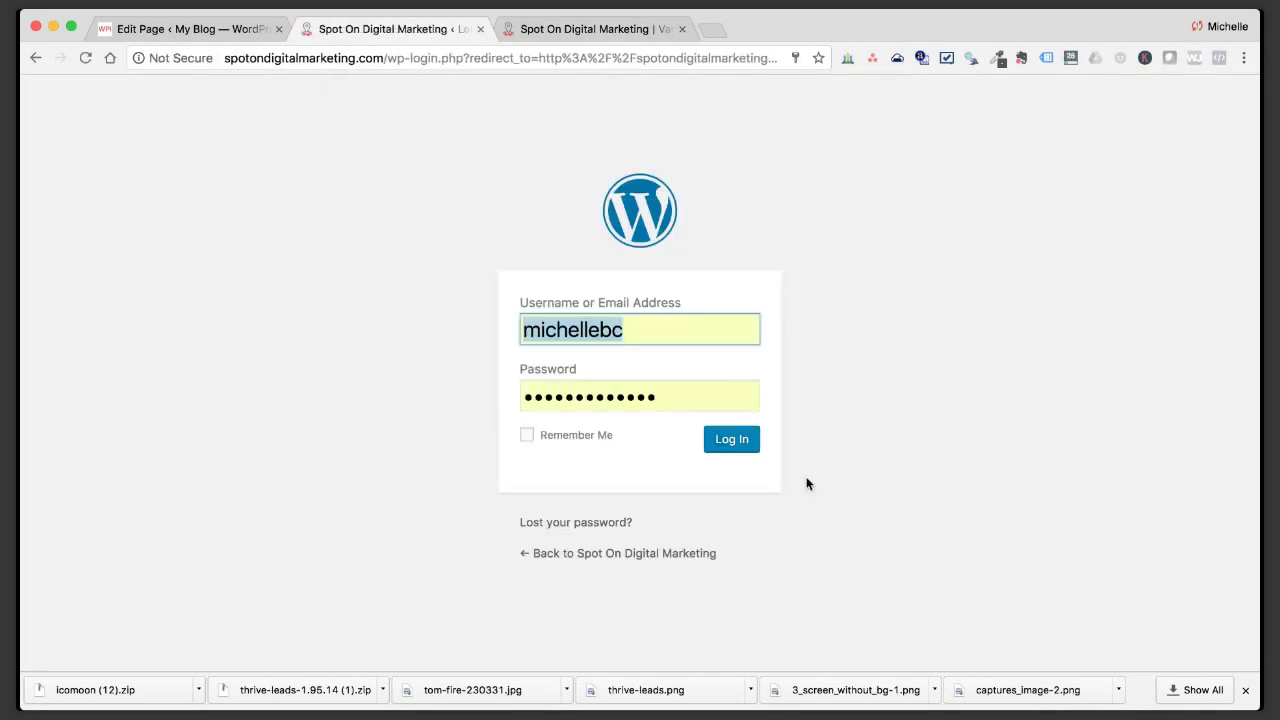
pyautogui.click(744, 442)
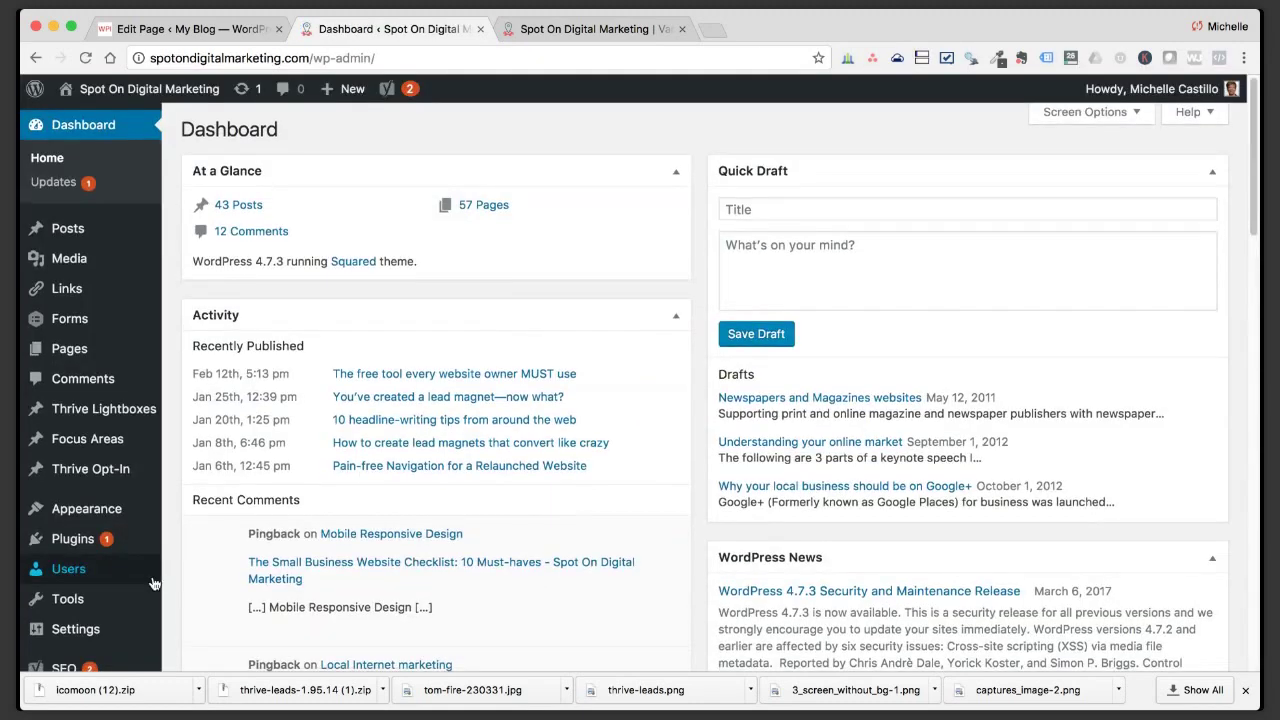
pyautogui.scroll(-8, 150, 560)
pyautogui.moveTo(75, 616)
pyautogui.click(230, 573)
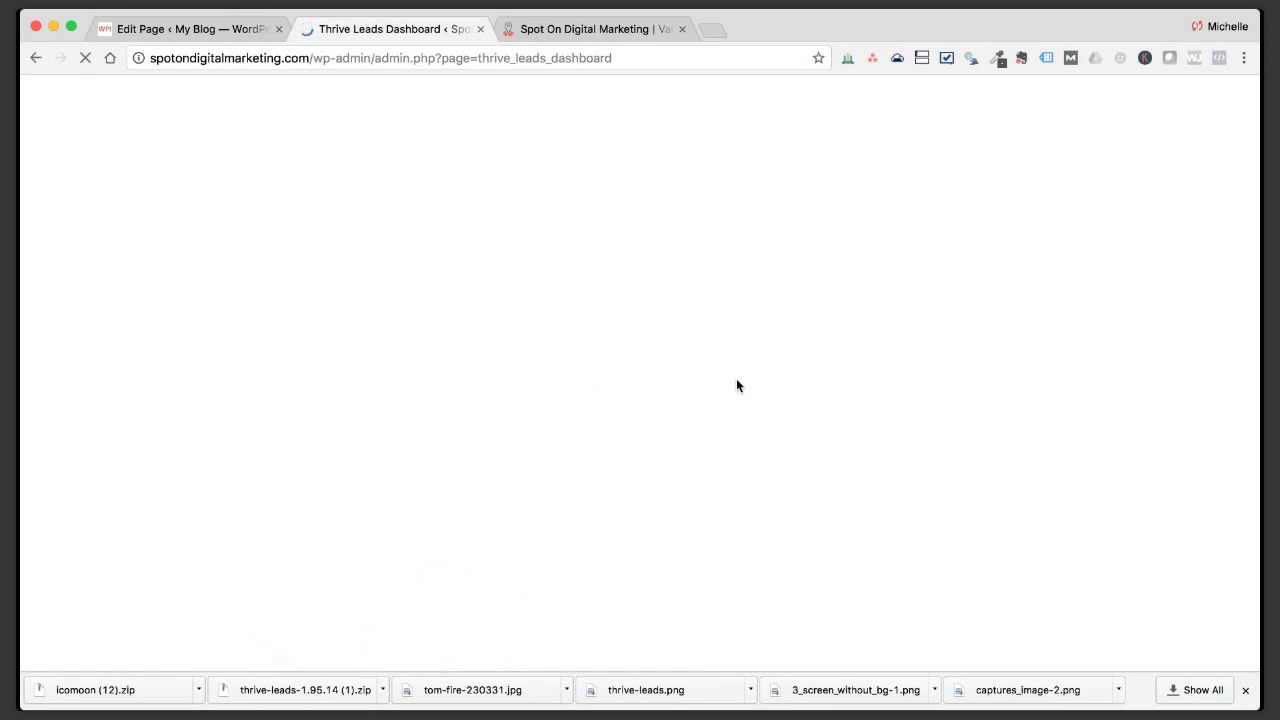
# Check the free-report slide-in on the live homepage and survey the Thrive Leads groups, shortcodes, ThriveBoxes and Signup Segue links.
pyautogui.click(577, 33)
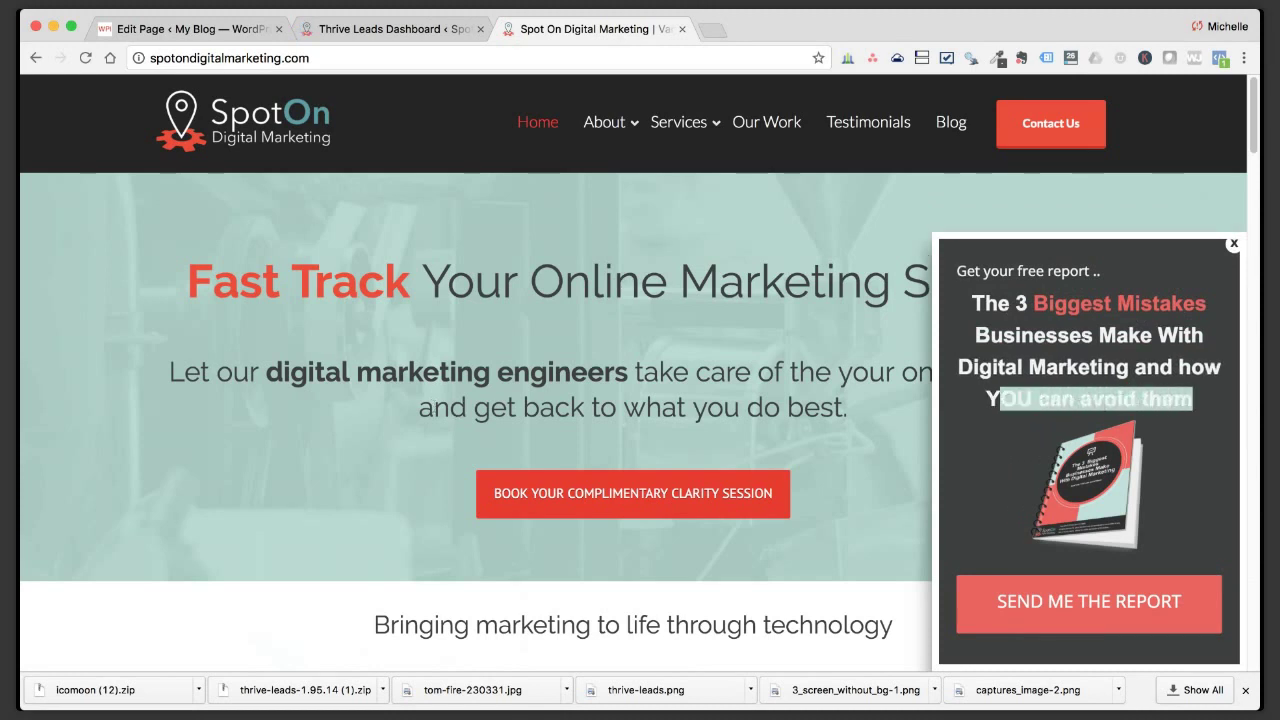
pyautogui.click(425, 27)
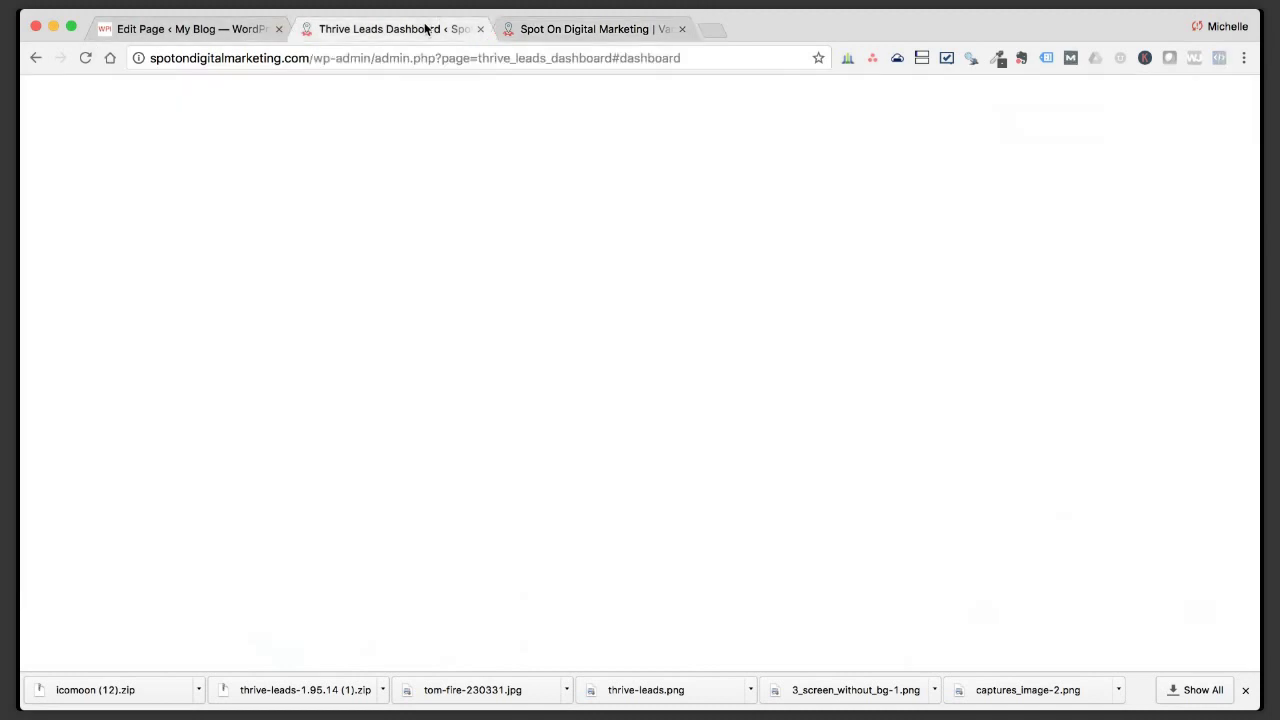
pyautogui.scroll(-5, 353, 372)
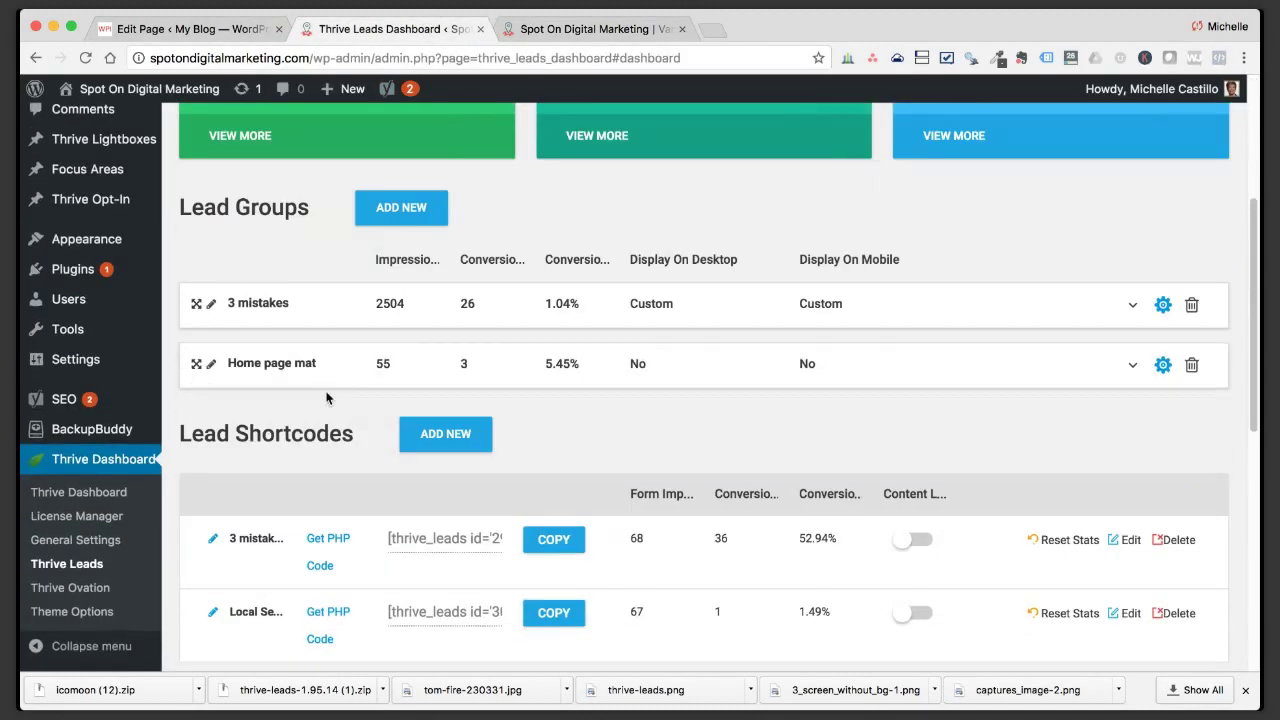
pyautogui.scroll(-2, 245, 460)
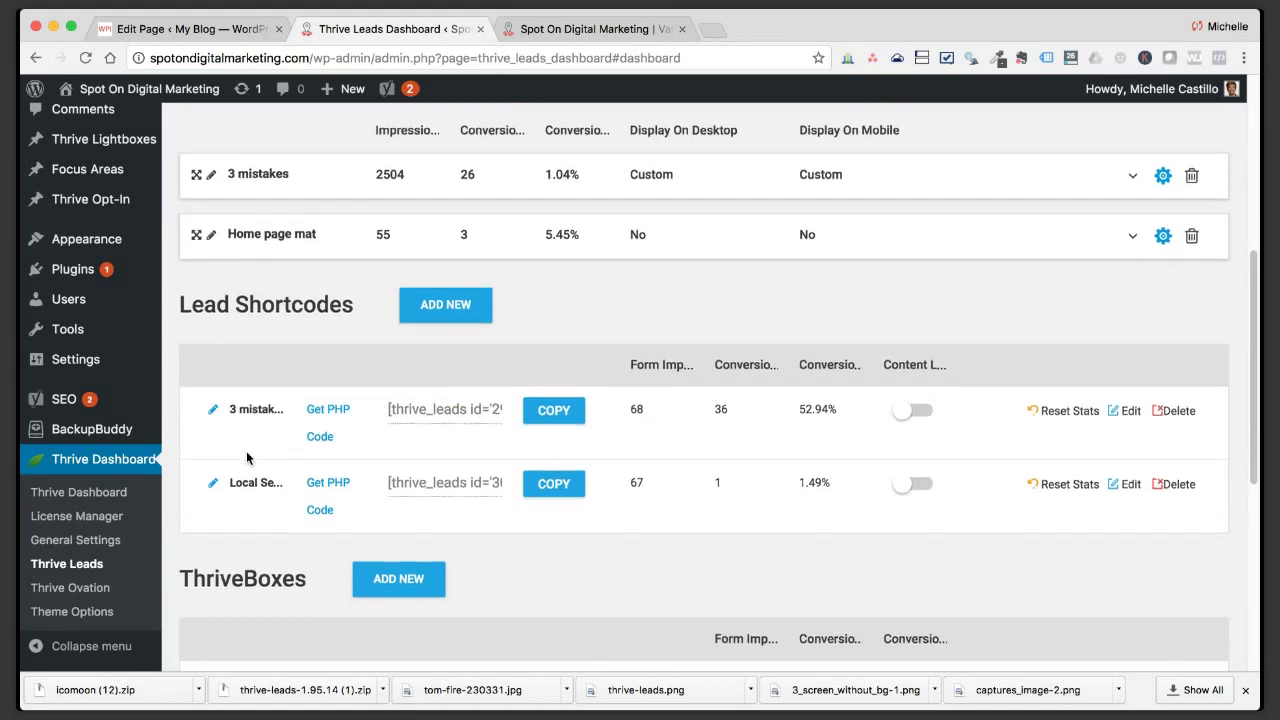
pyautogui.scroll(-3, 246, 458)
pyautogui.scroll(-3, 246, 451)
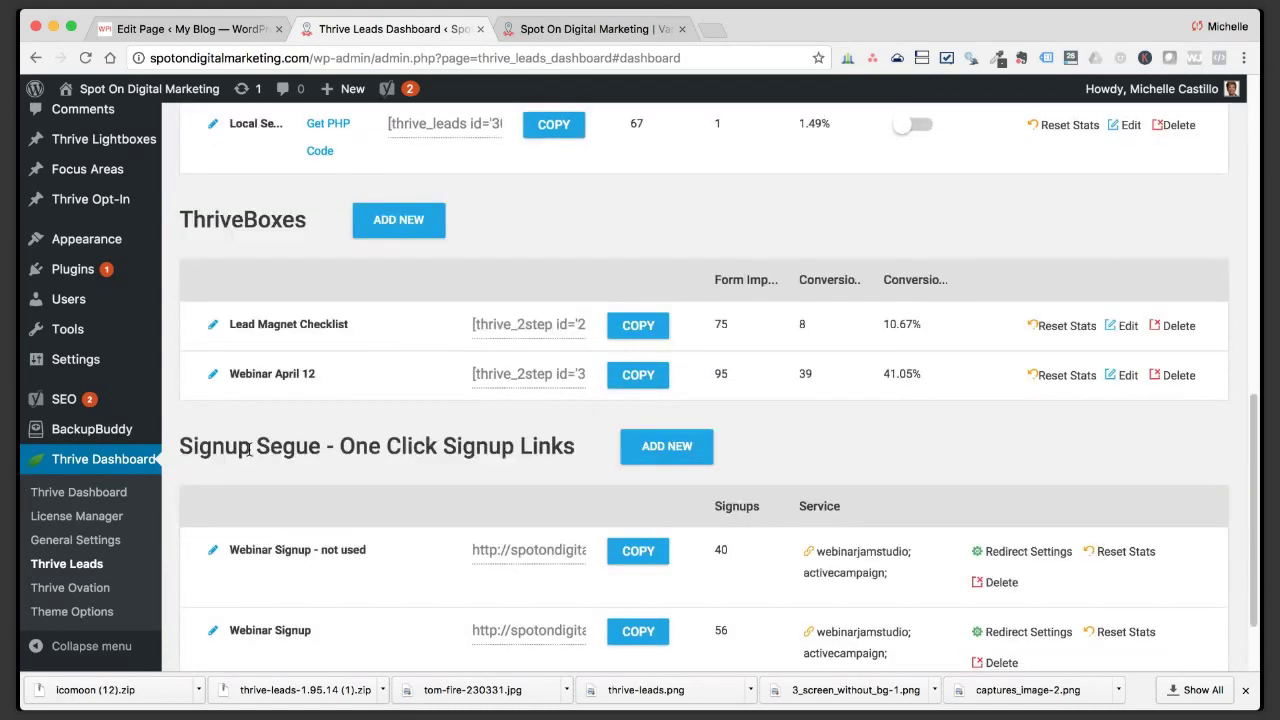
pyautogui.scroll(2, 248, 453)
pyautogui.scroll(8, 247, 453)
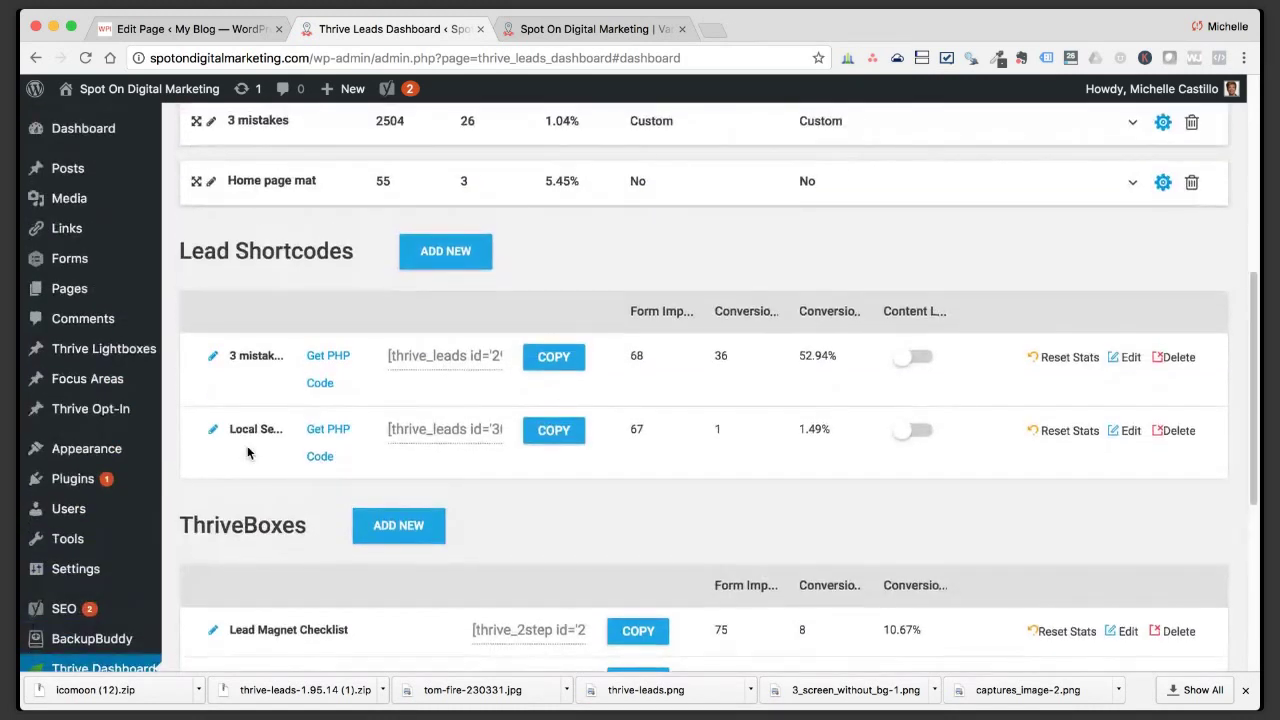
pyautogui.scroll(1, 238, 455)
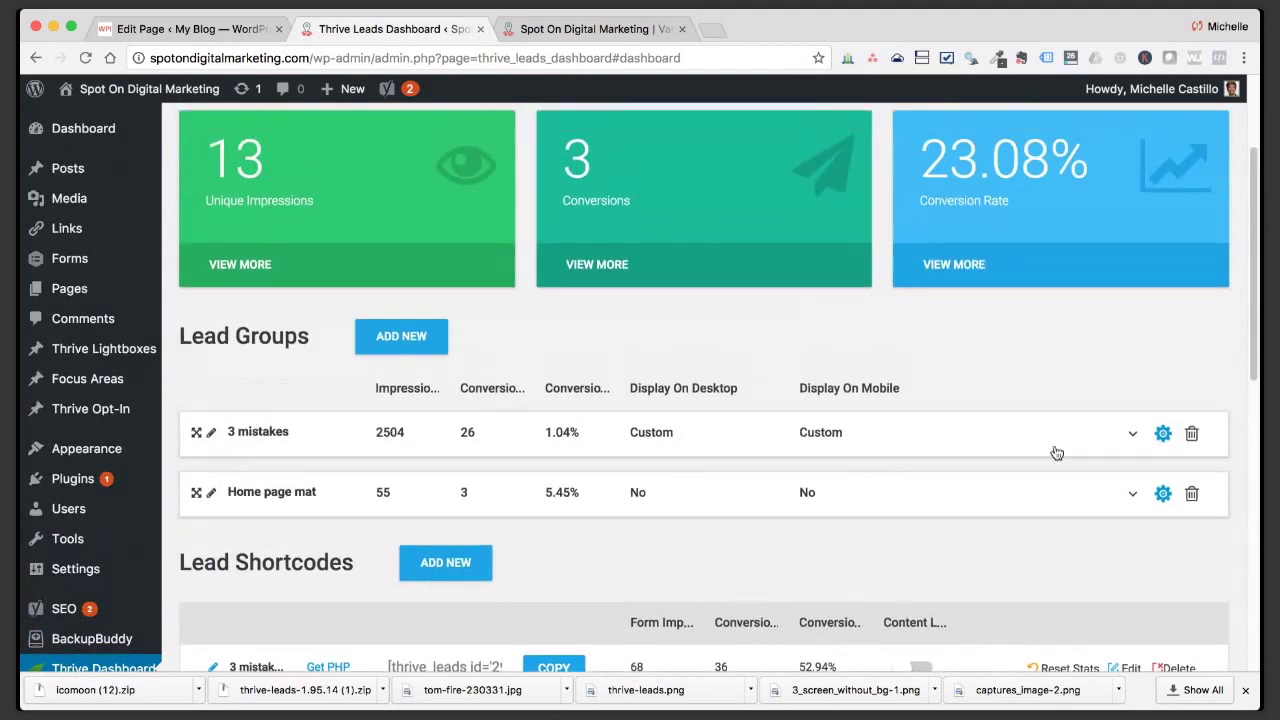
# Expand the 3 mistakes and Home page mat lead groups to examine their opt-in form types and display settings.
pyautogui.click(1132, 433)
pyautogui.scroll(-3, 866, 418)
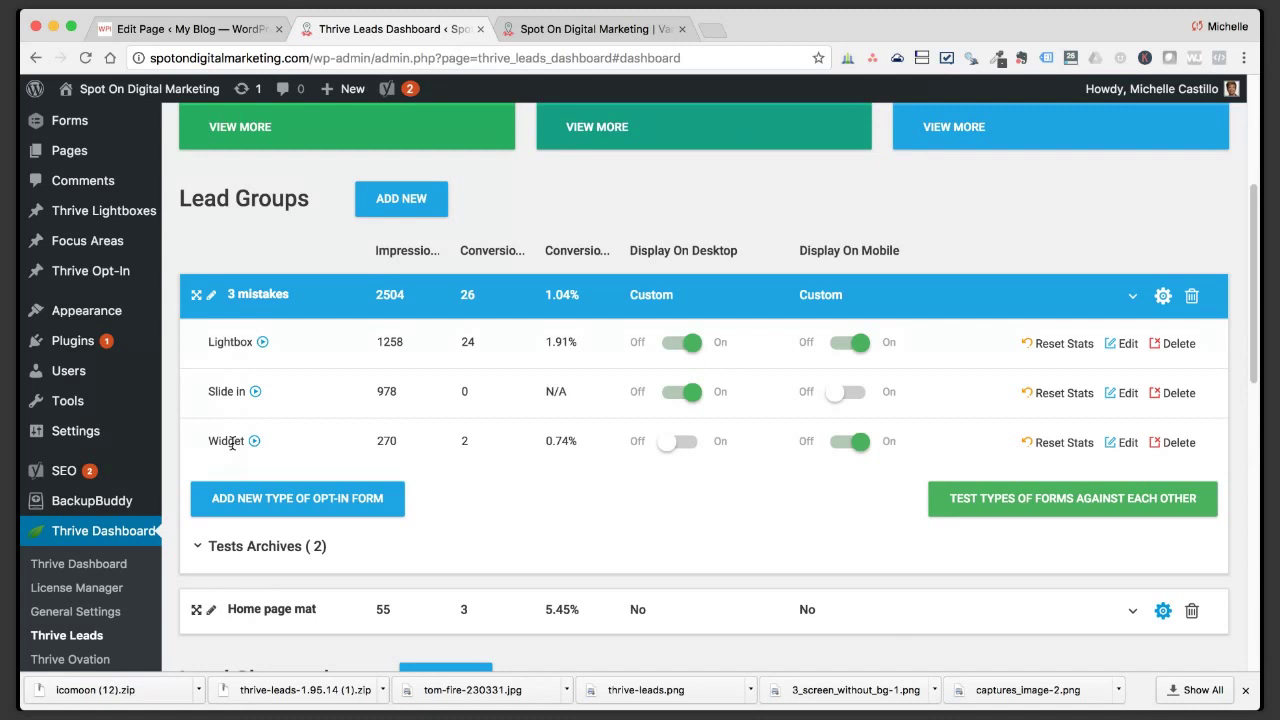
pyautogui.scroll(-3, 504, 498)
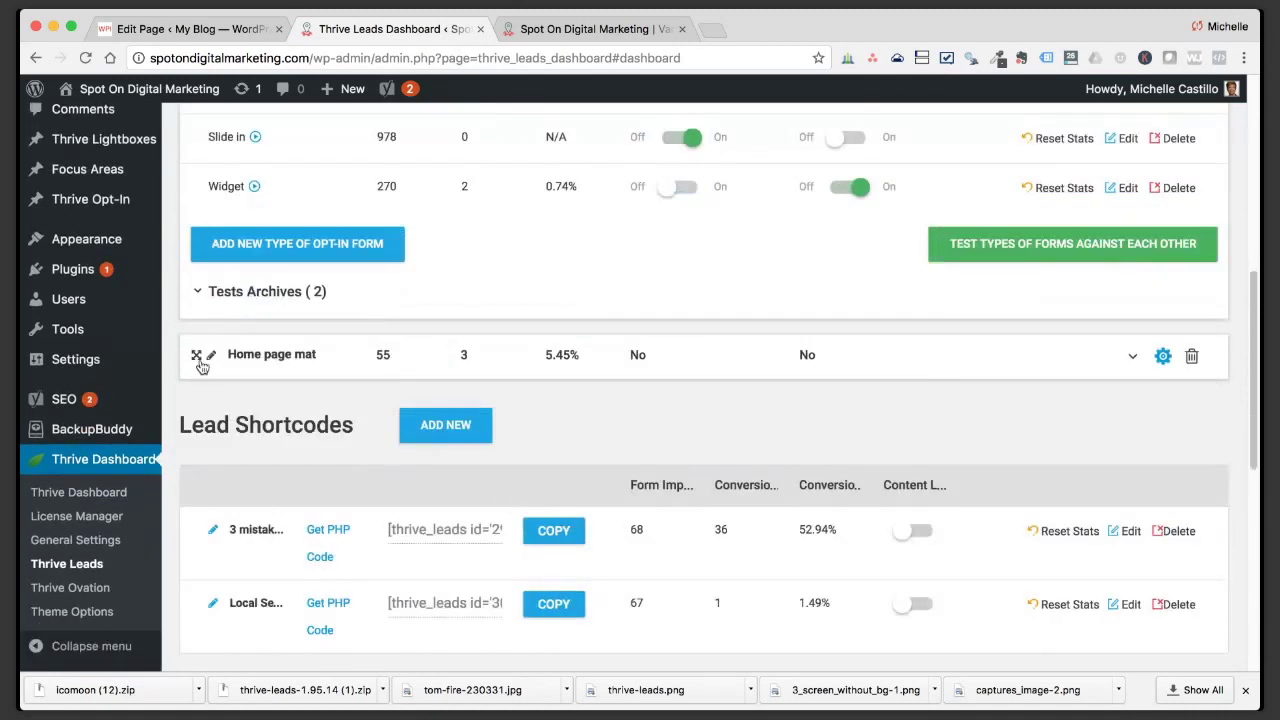
pyautogui.click(1129, 358)
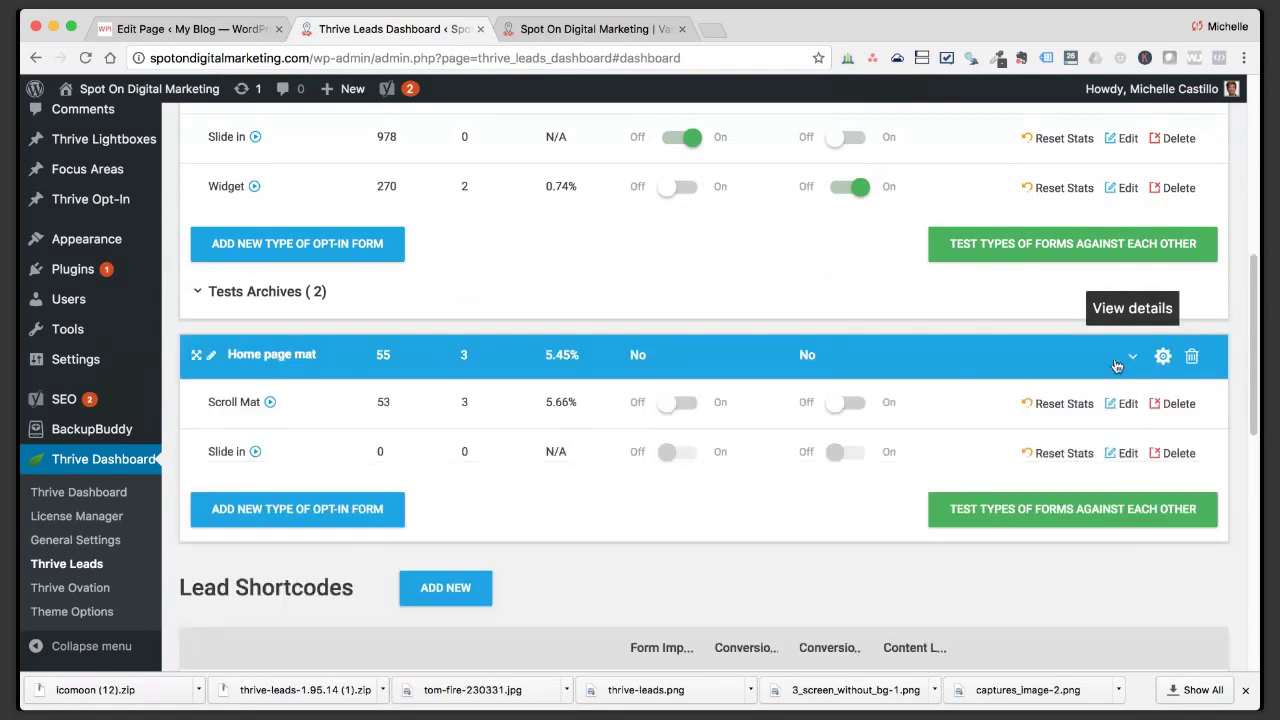
# Examine the Lead Shortcodes list and Today's Summary on the Thrive Leads dashboard.
pyautogui.scroll(-2, 607, 512)
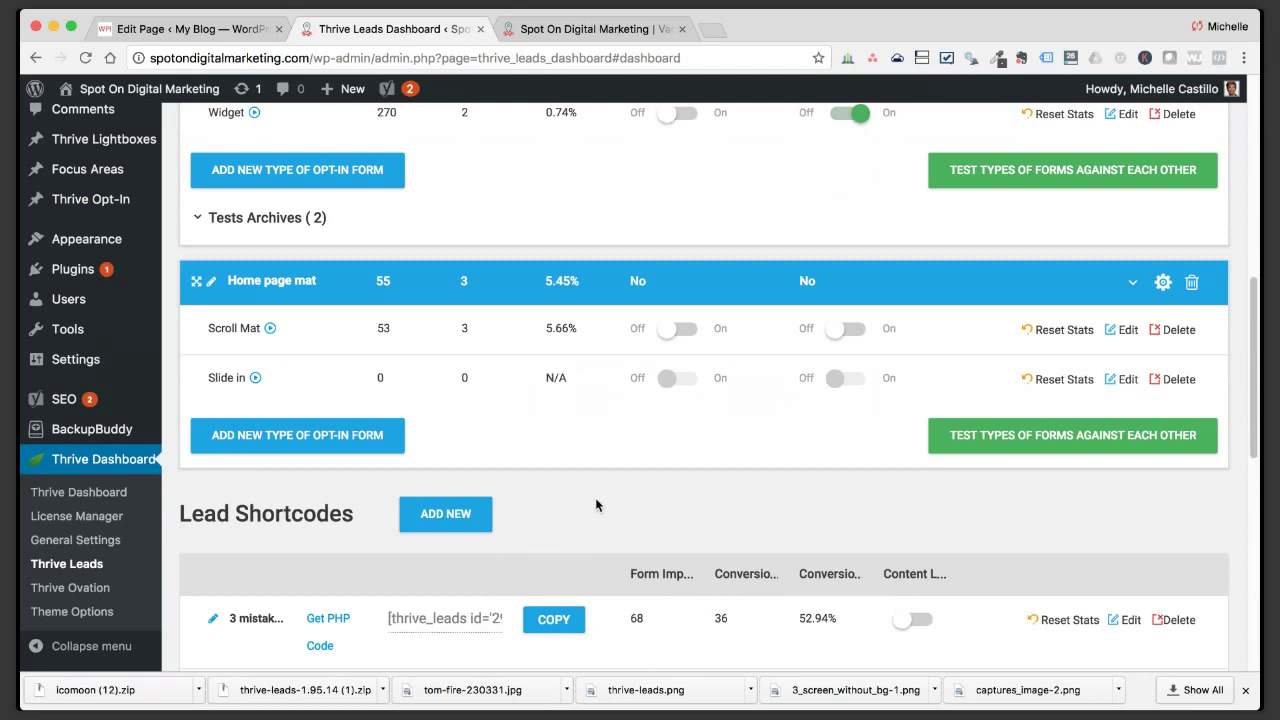
pyautogui.scroll(-2, 595, 497)
pyautogui.scroll(-1, 303, 560)
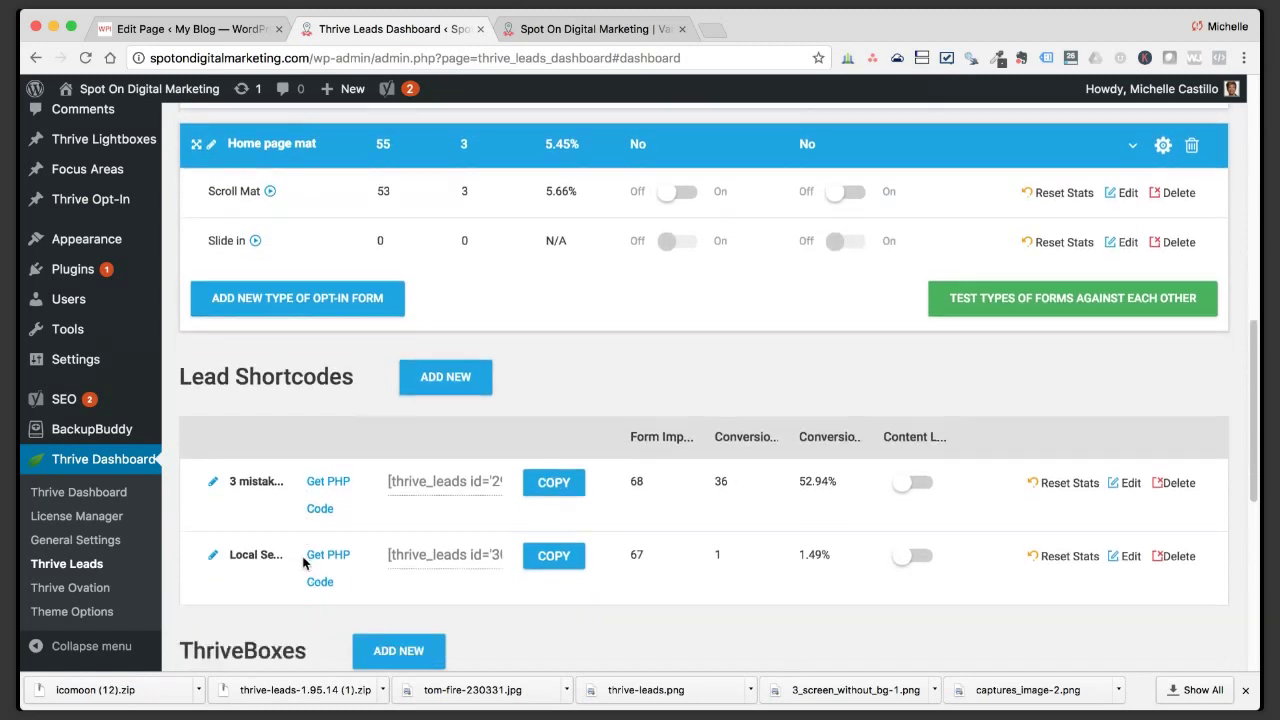
pyautogui.scroll(-1, 303, 563)
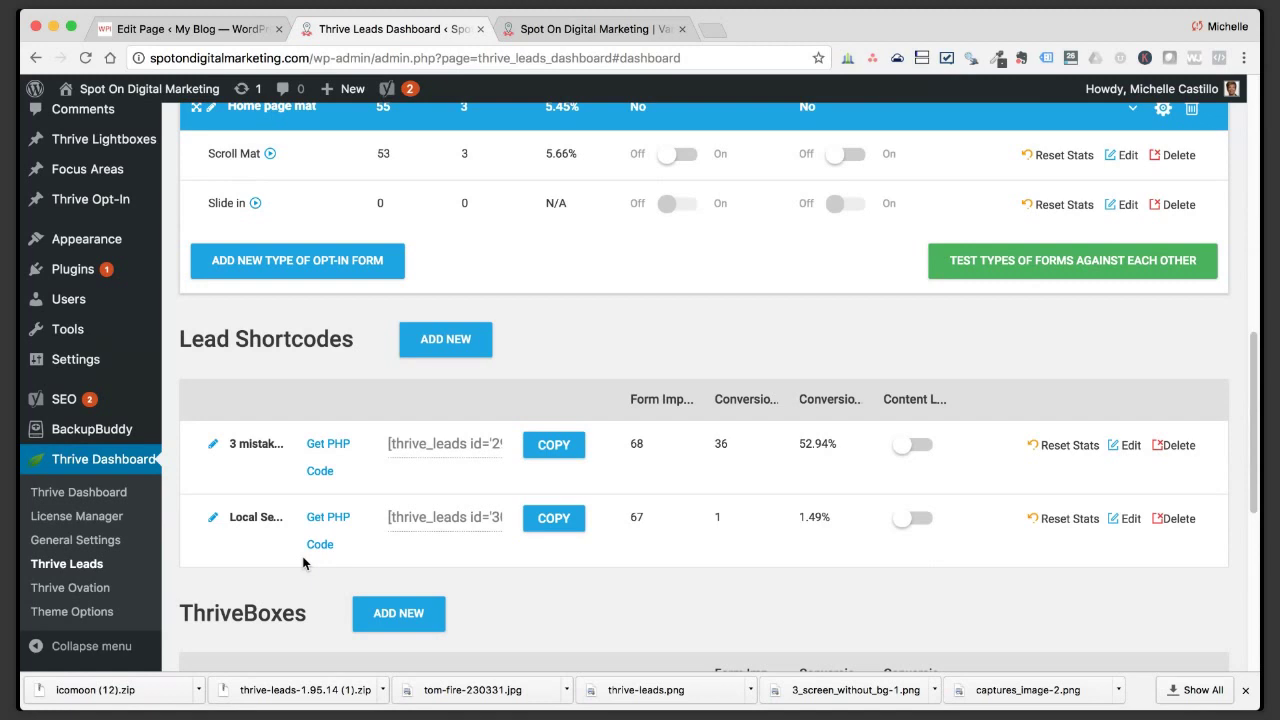
pyautogui.scroll(15, 314, 552)
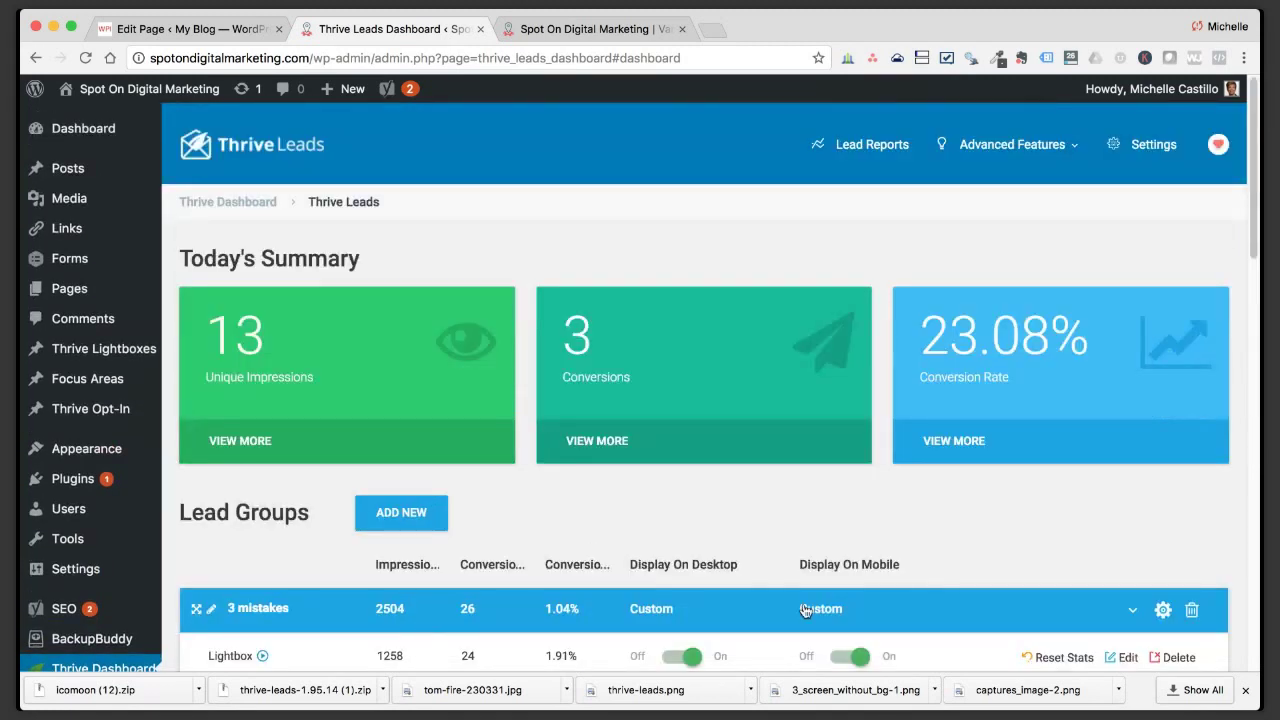
pyautogui.scroll(-1, 625, 522)
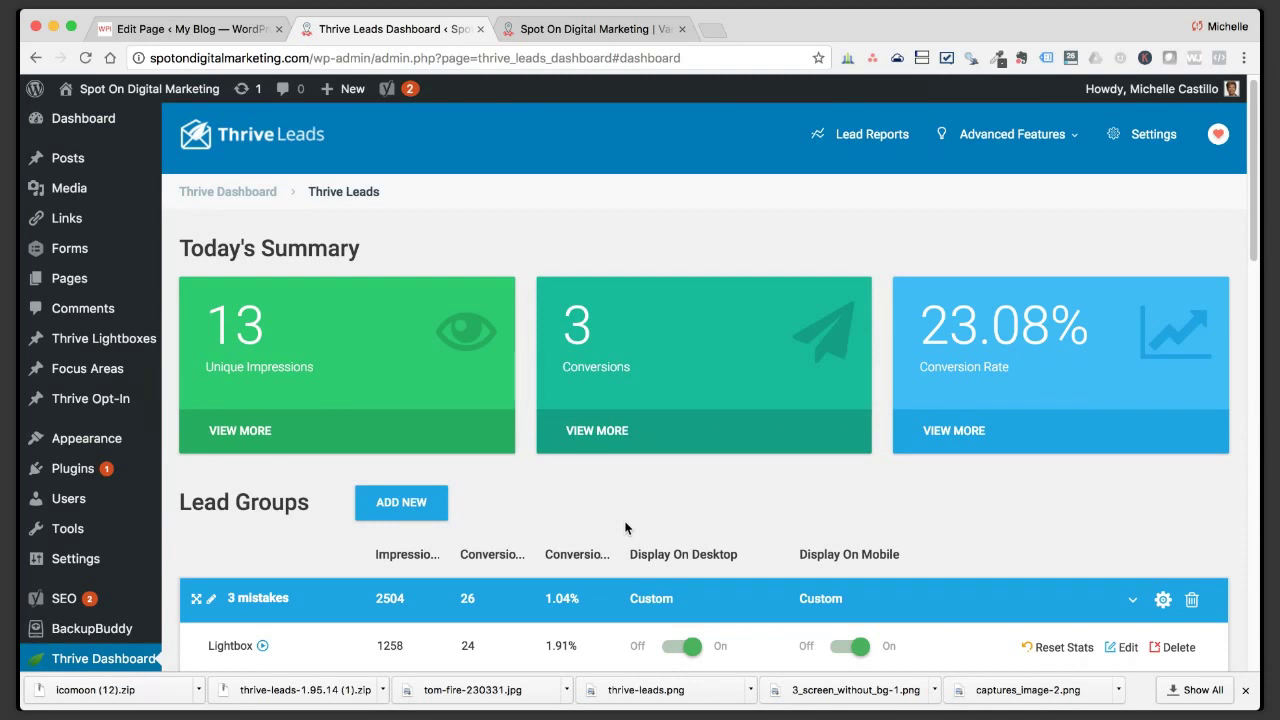
# Review the lead groups' form-testing options and the Lead Shortcodes list on the Thrive Leads dashboard.
pyautogui.scroll(-4, 625, 528)
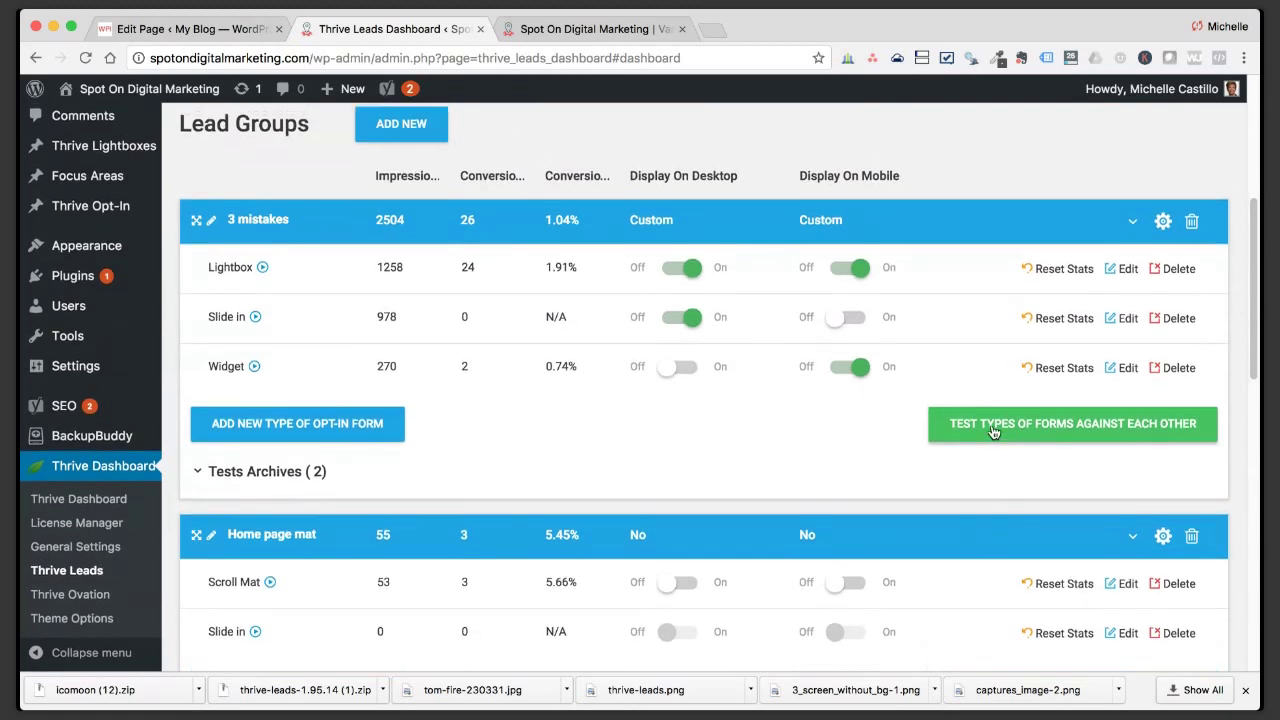
pyautogui.scroll(-5, 993, 432)
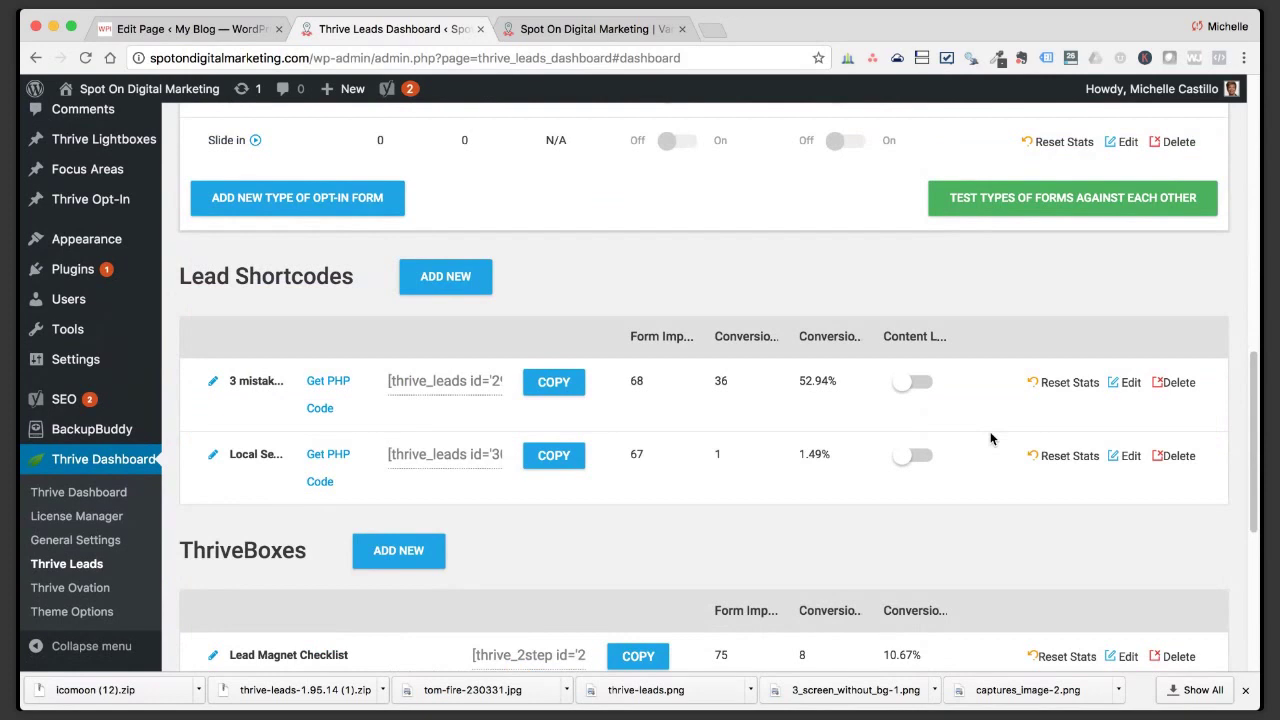
pyautogui.scroll(5, 990, 438)
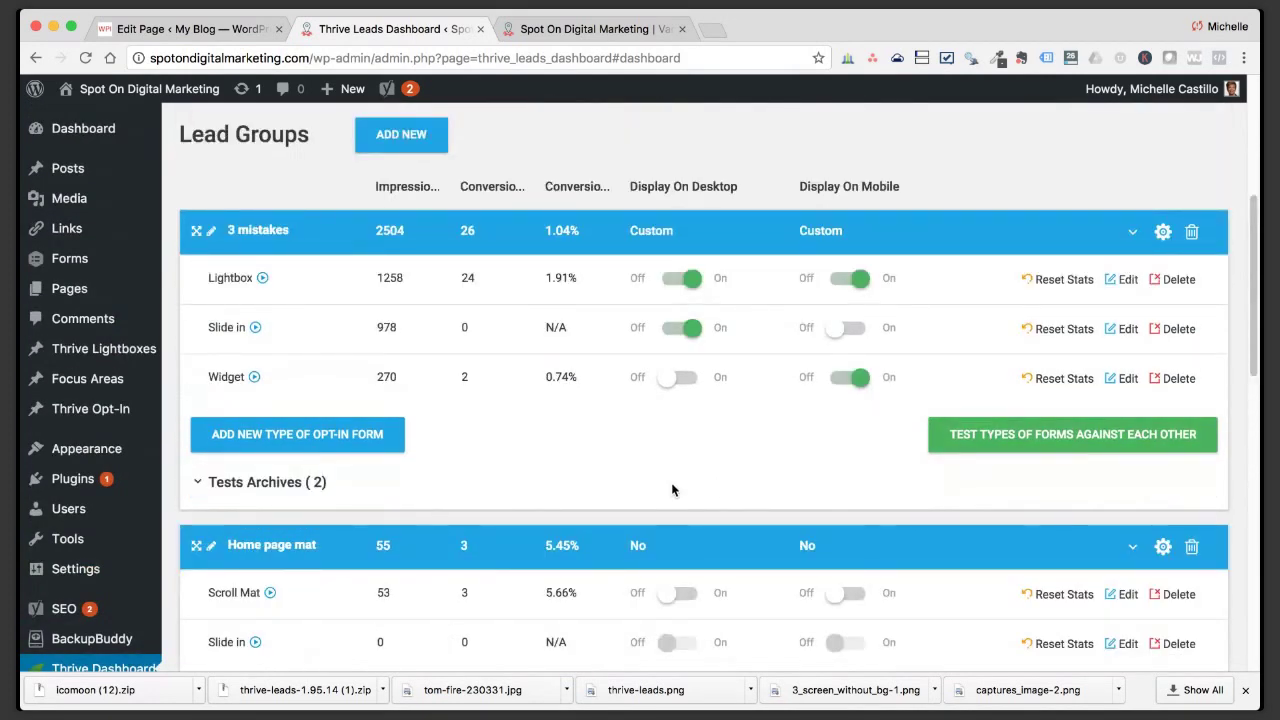
pyautogui.scroll(1, 671, 489)
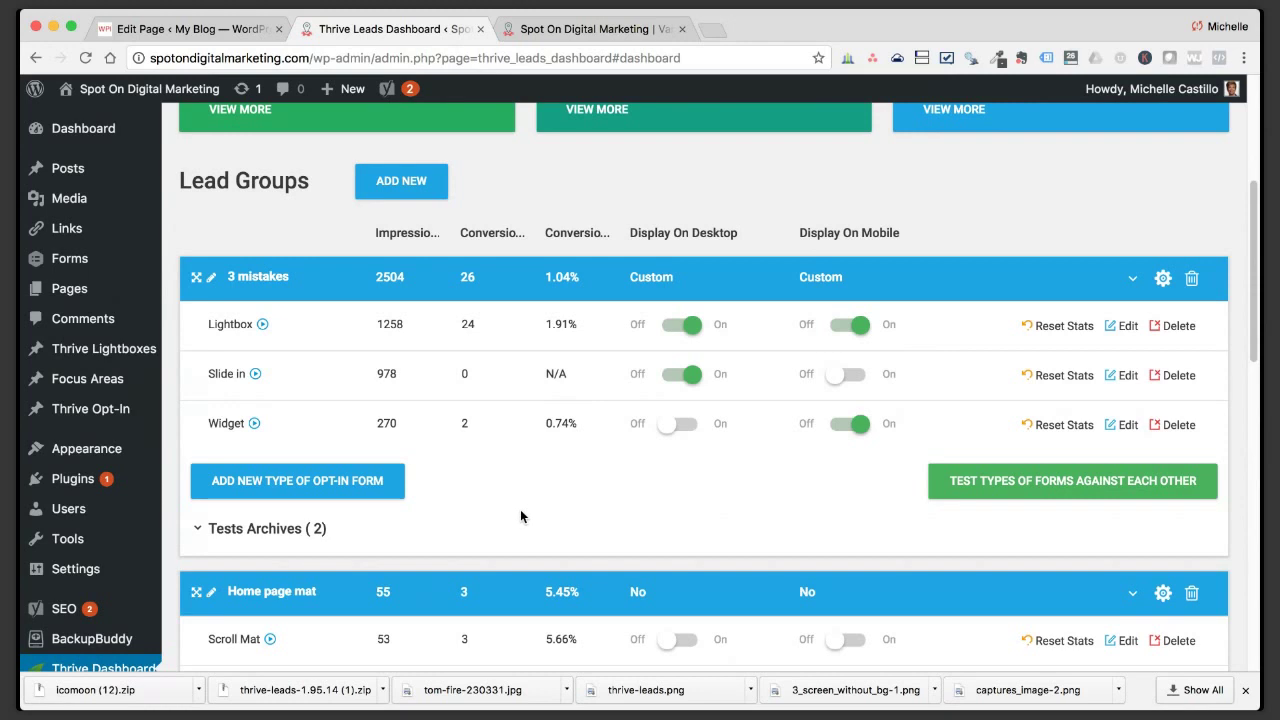
pyautogui.scroll(5, 520, 516)
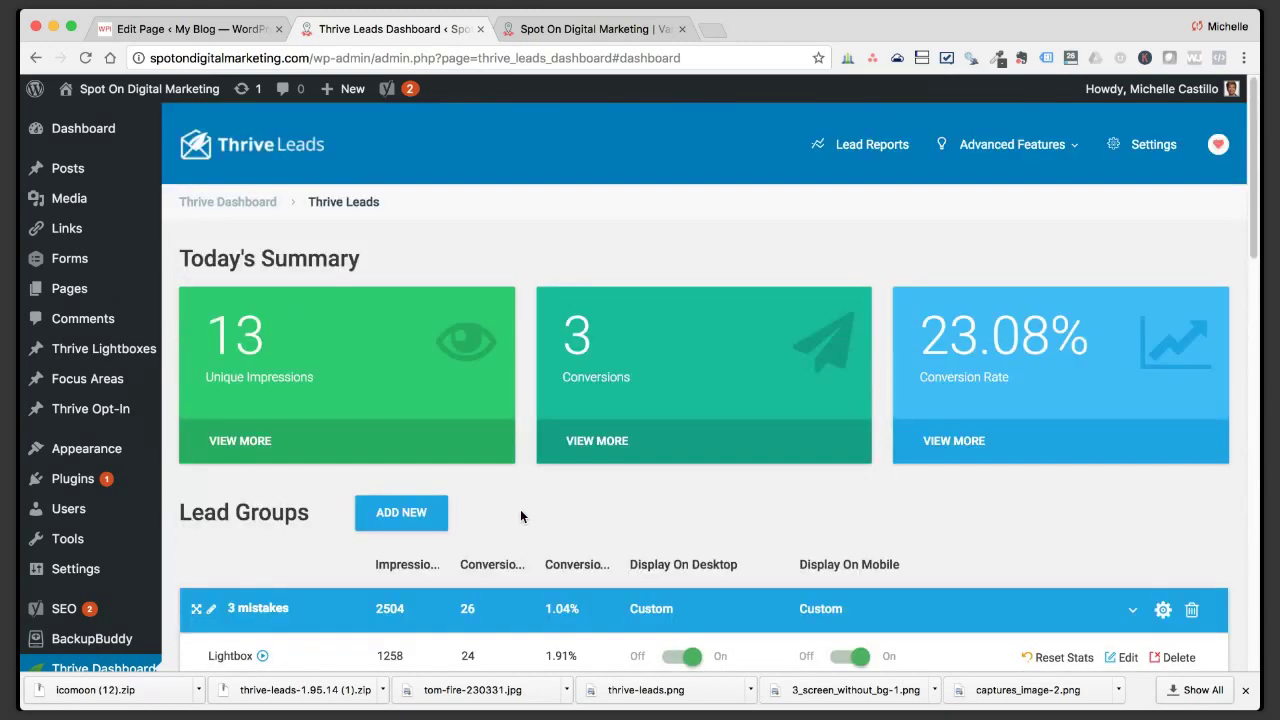
# Switch to the live Spot On Digital Marketing homepage and examine its hero section and free-report slide-in.
pyautogui.click(617, 32)
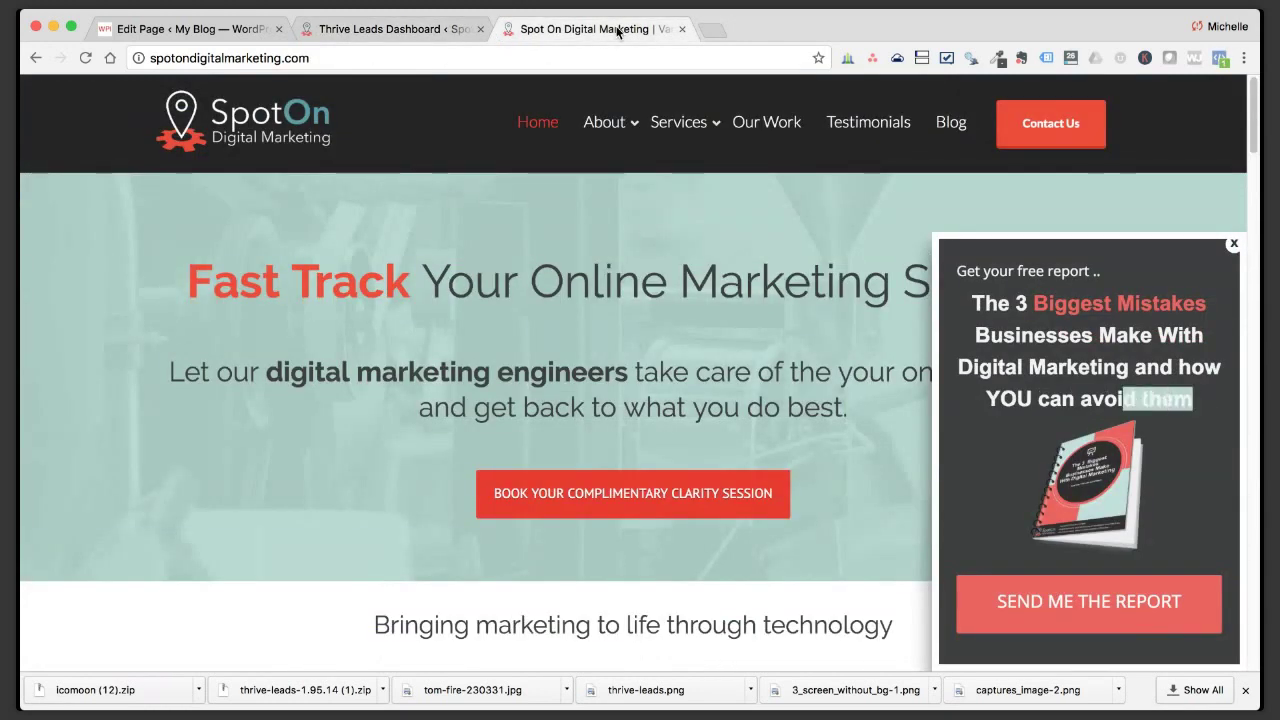
pyautogui.scroll(-3, 449, 438)
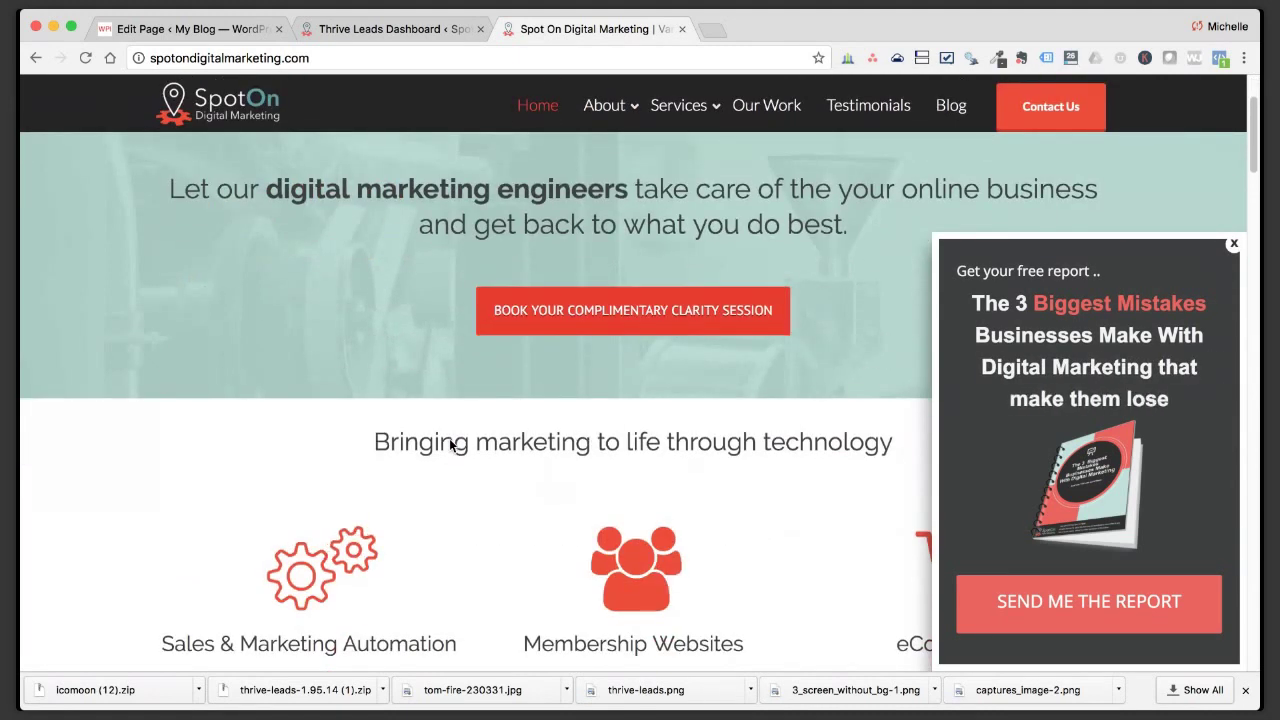
pyautogui.scroll(3, 450, 445)
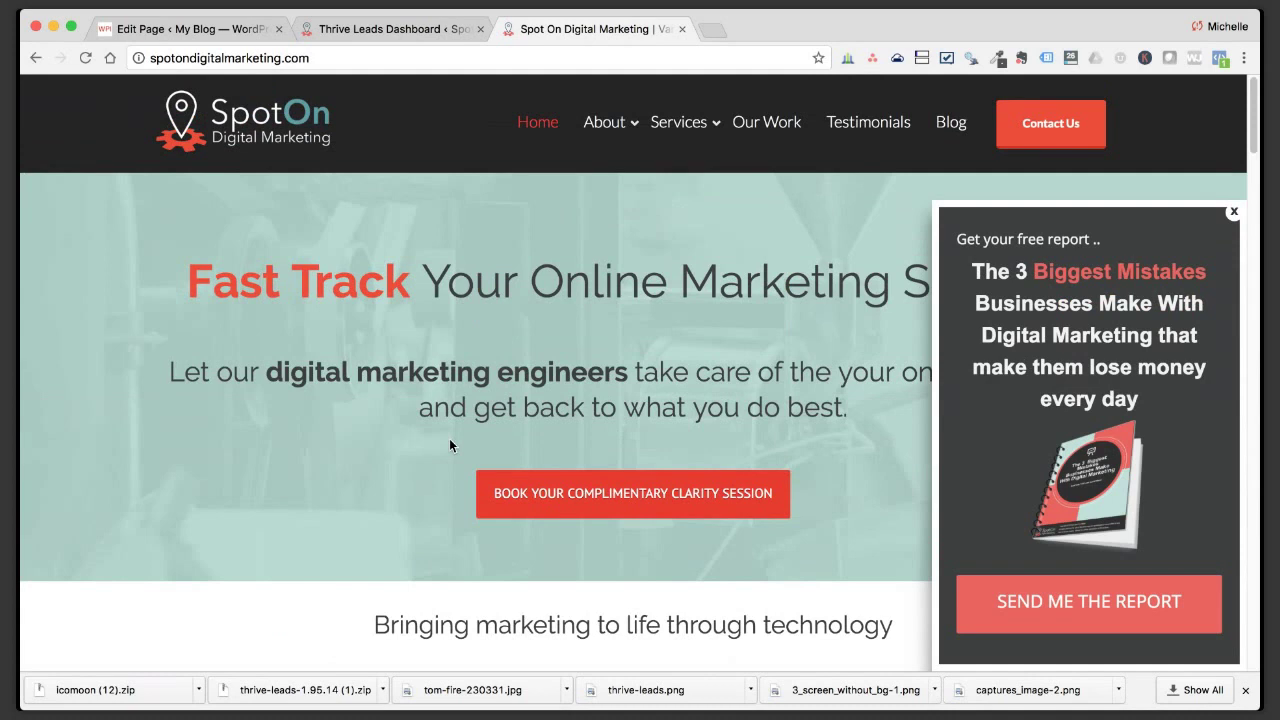